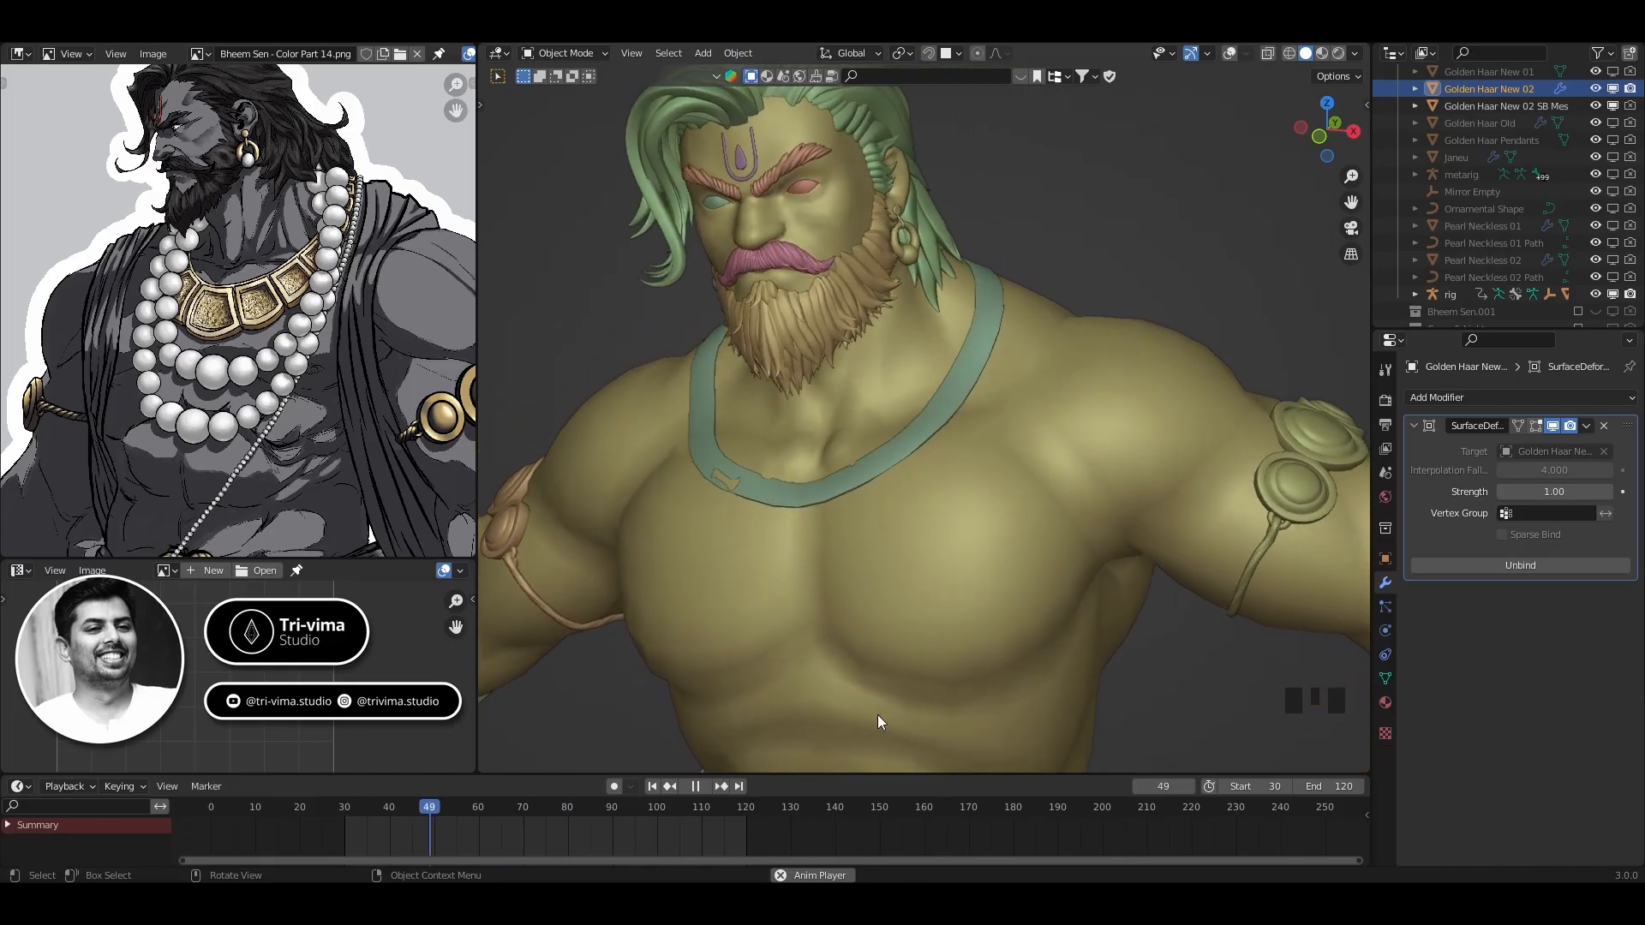
Stop the animation, return to the start frame, and turn on the viewport overlays
left_click(694, 786)
left_click(652, 786)
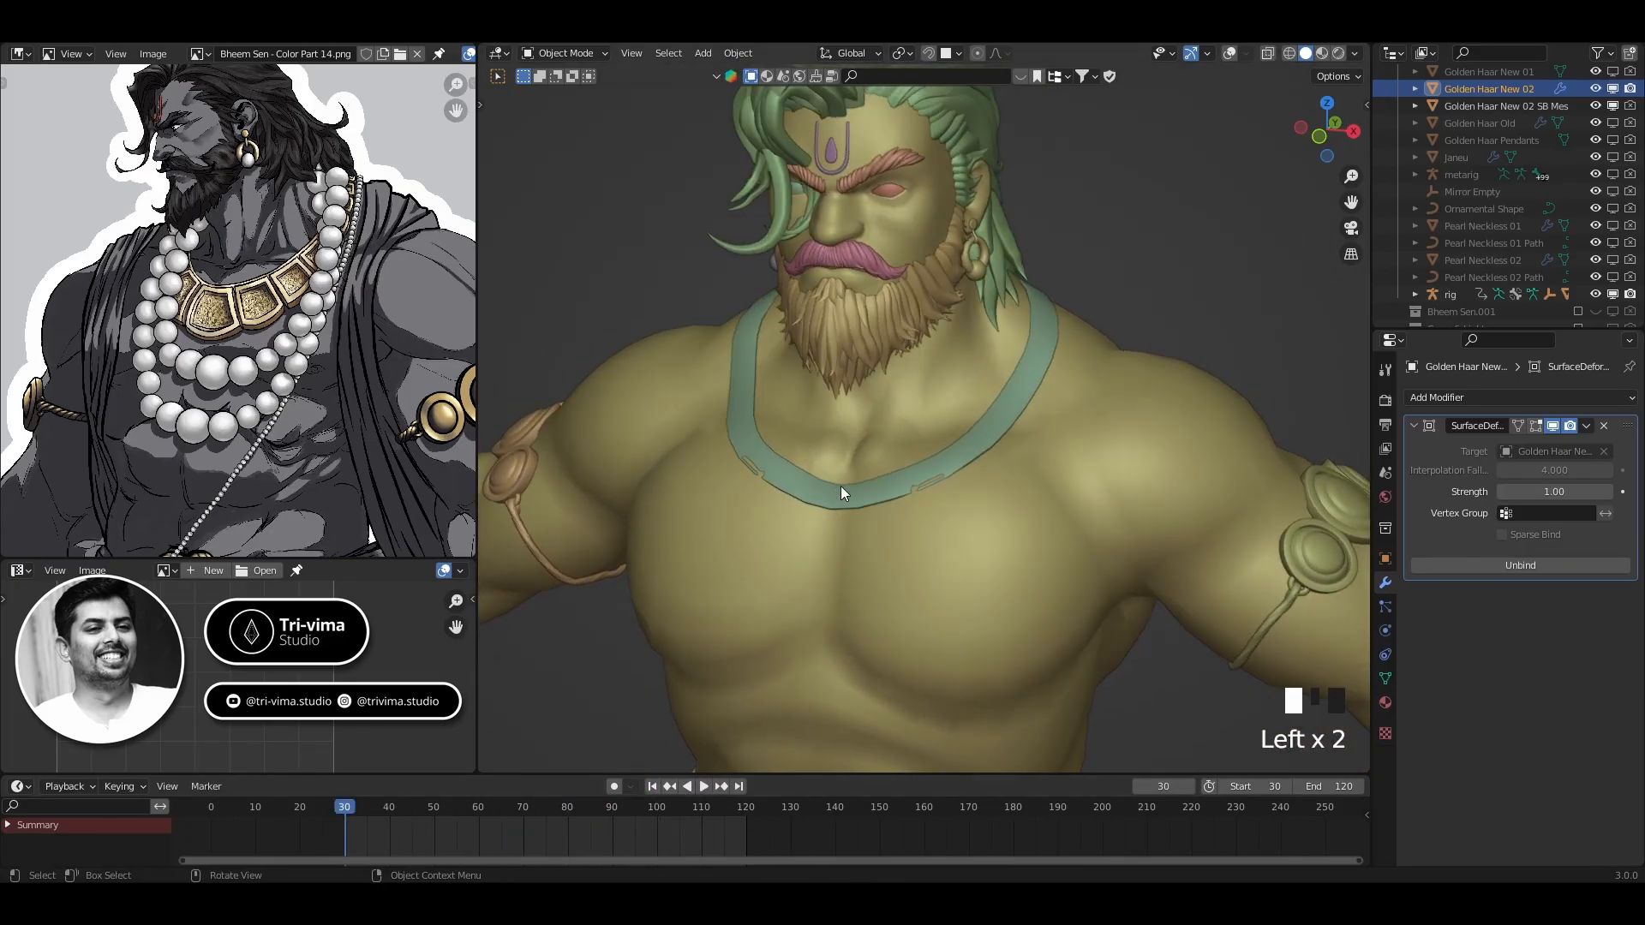
left_click(1227, 54)
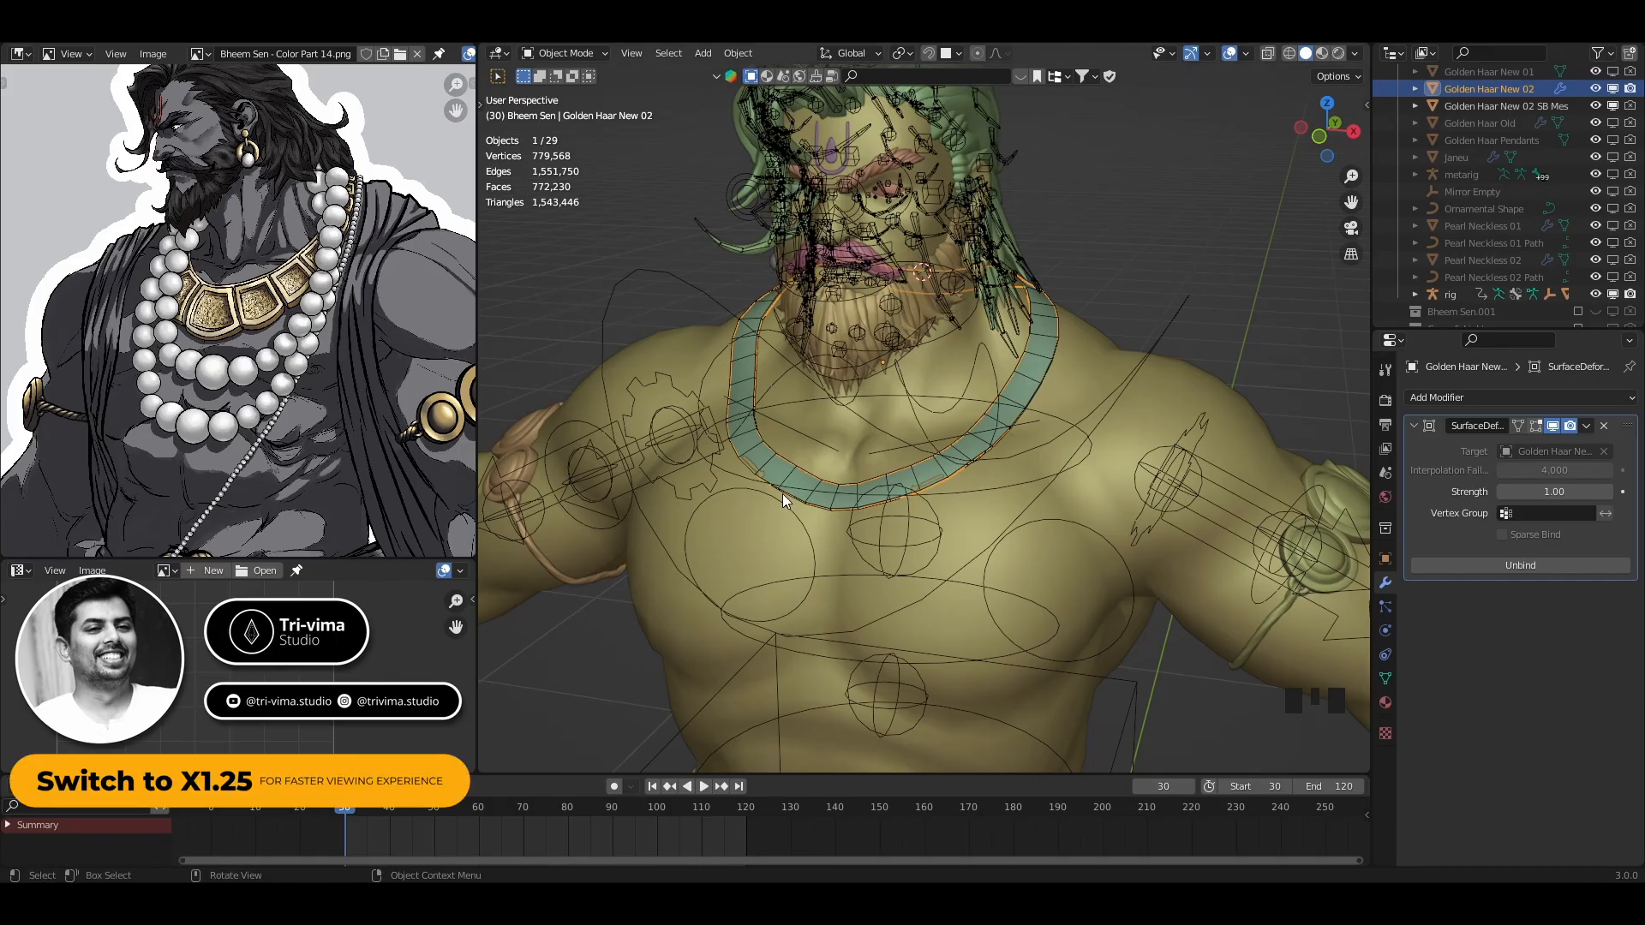
scroll(668, 495, "up", 2)
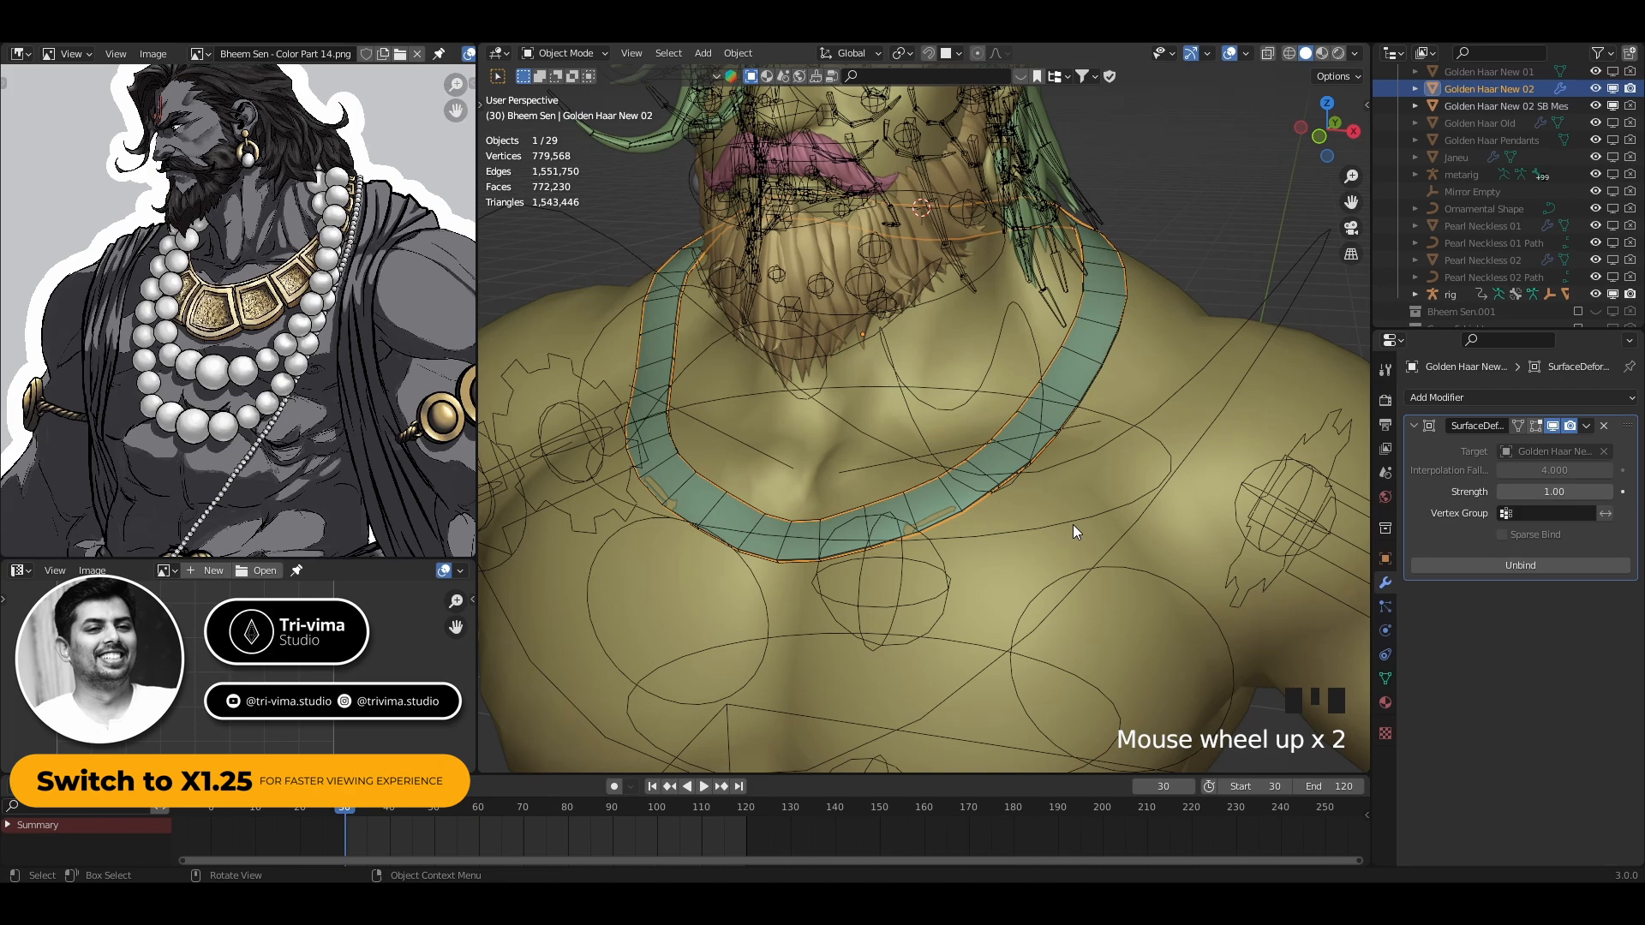
Set the body mesh's soft body and cloth collision thickness to 0.005 for both Outer and Inner
left_click(1076, 350)
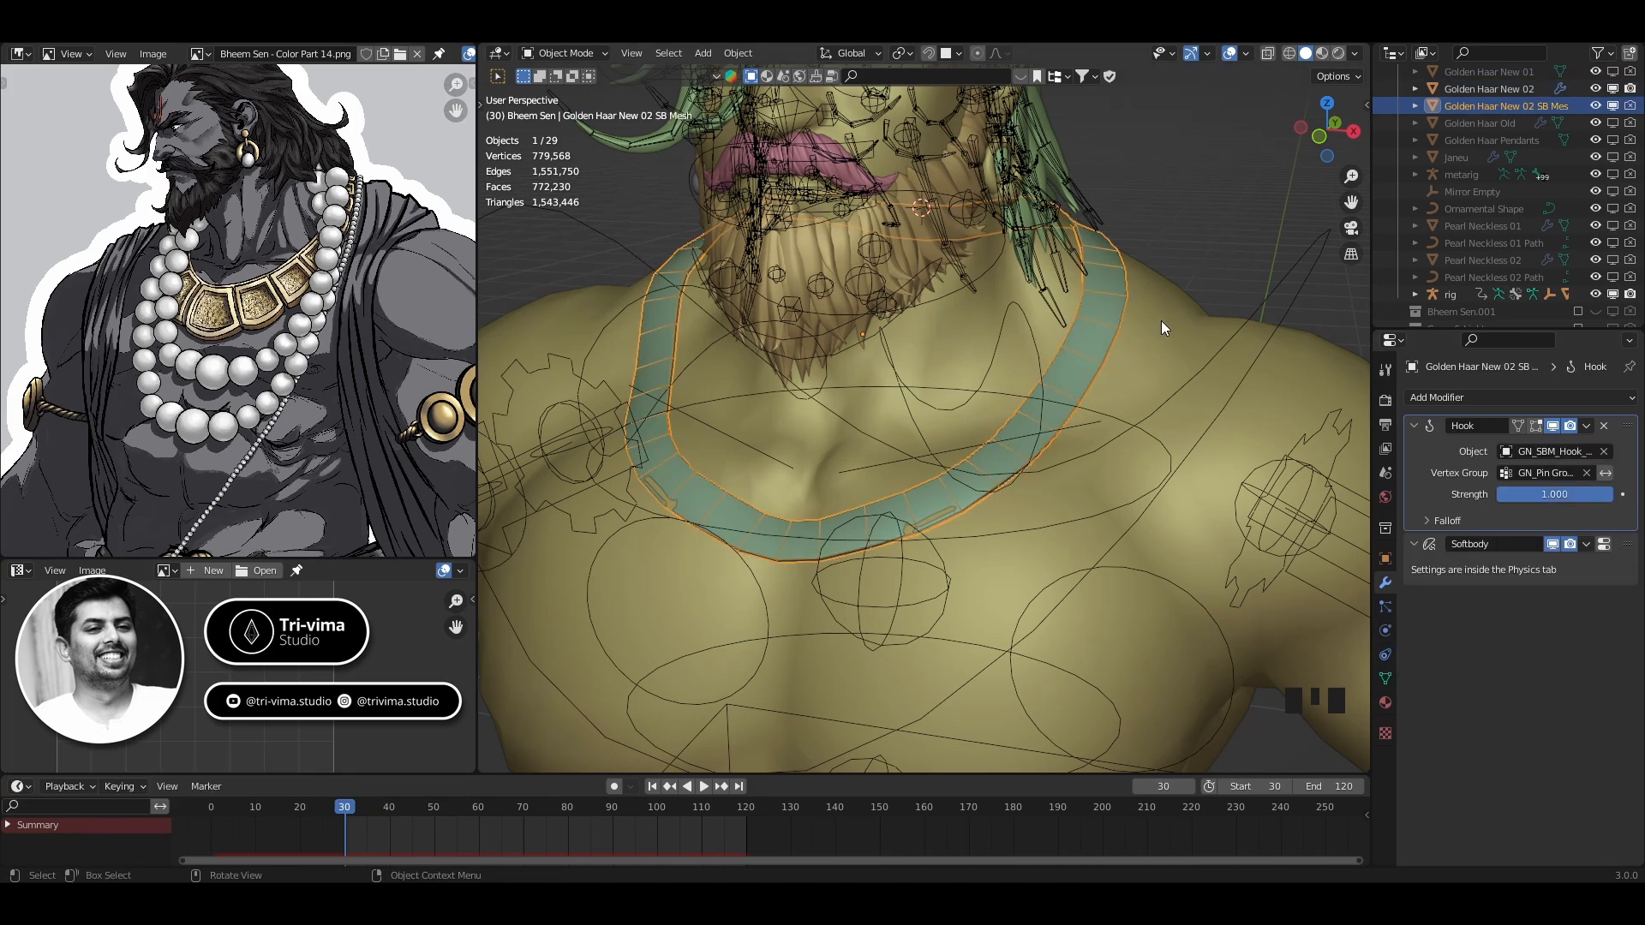
left_click(1165, 368)
left_click(1383, 634)
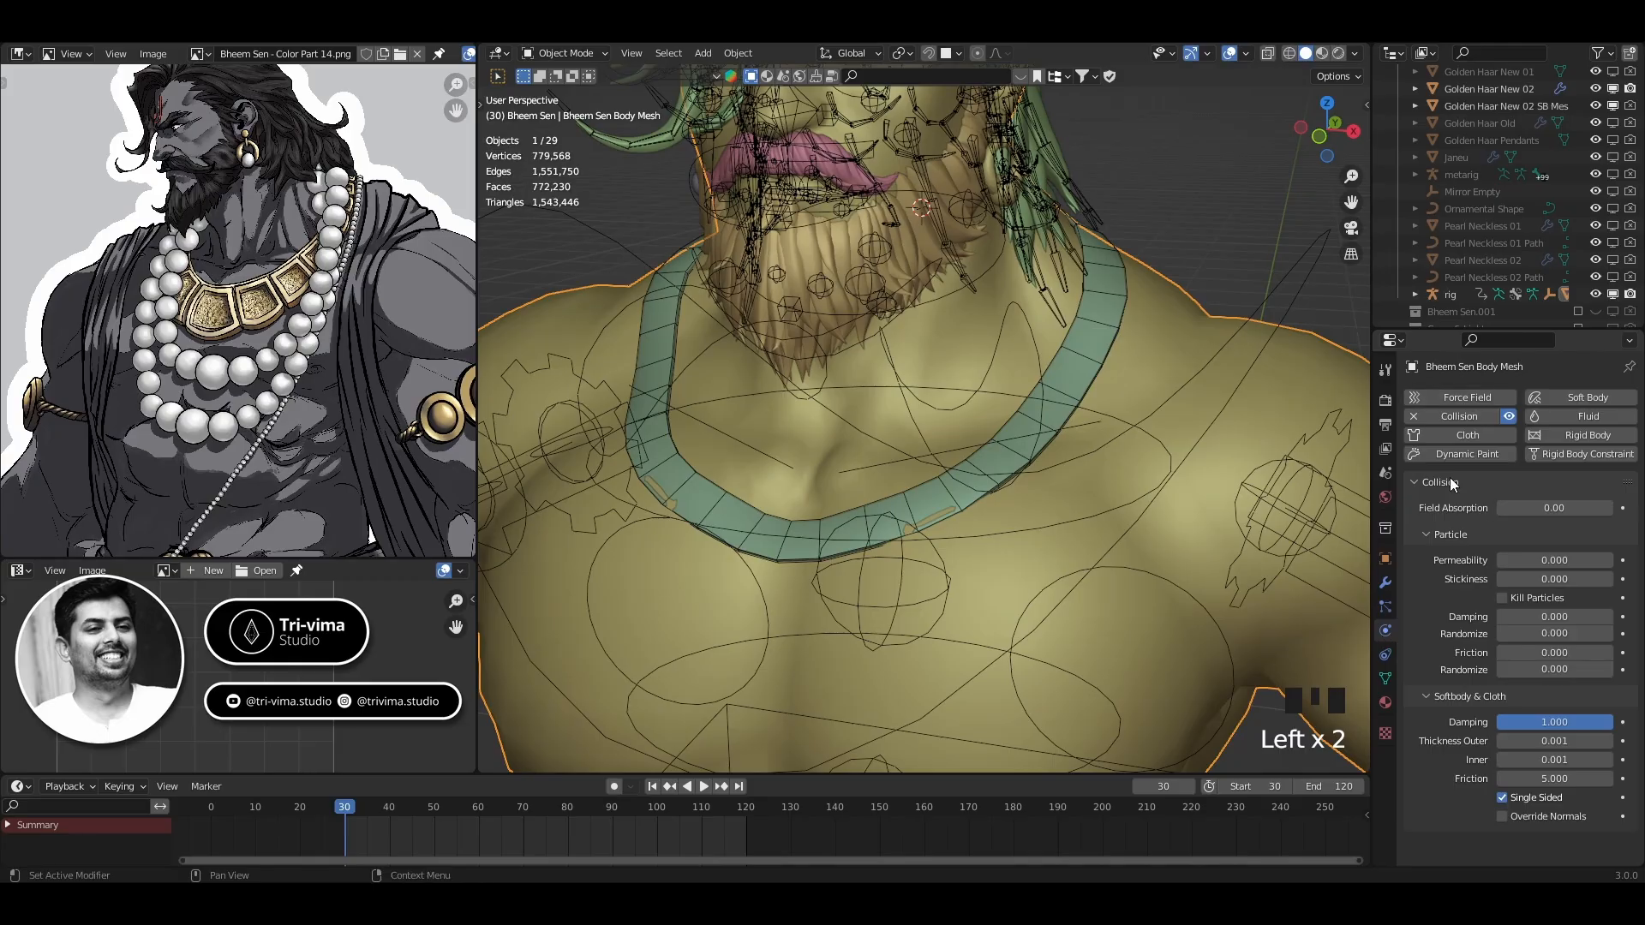
left_click(1545, 742)
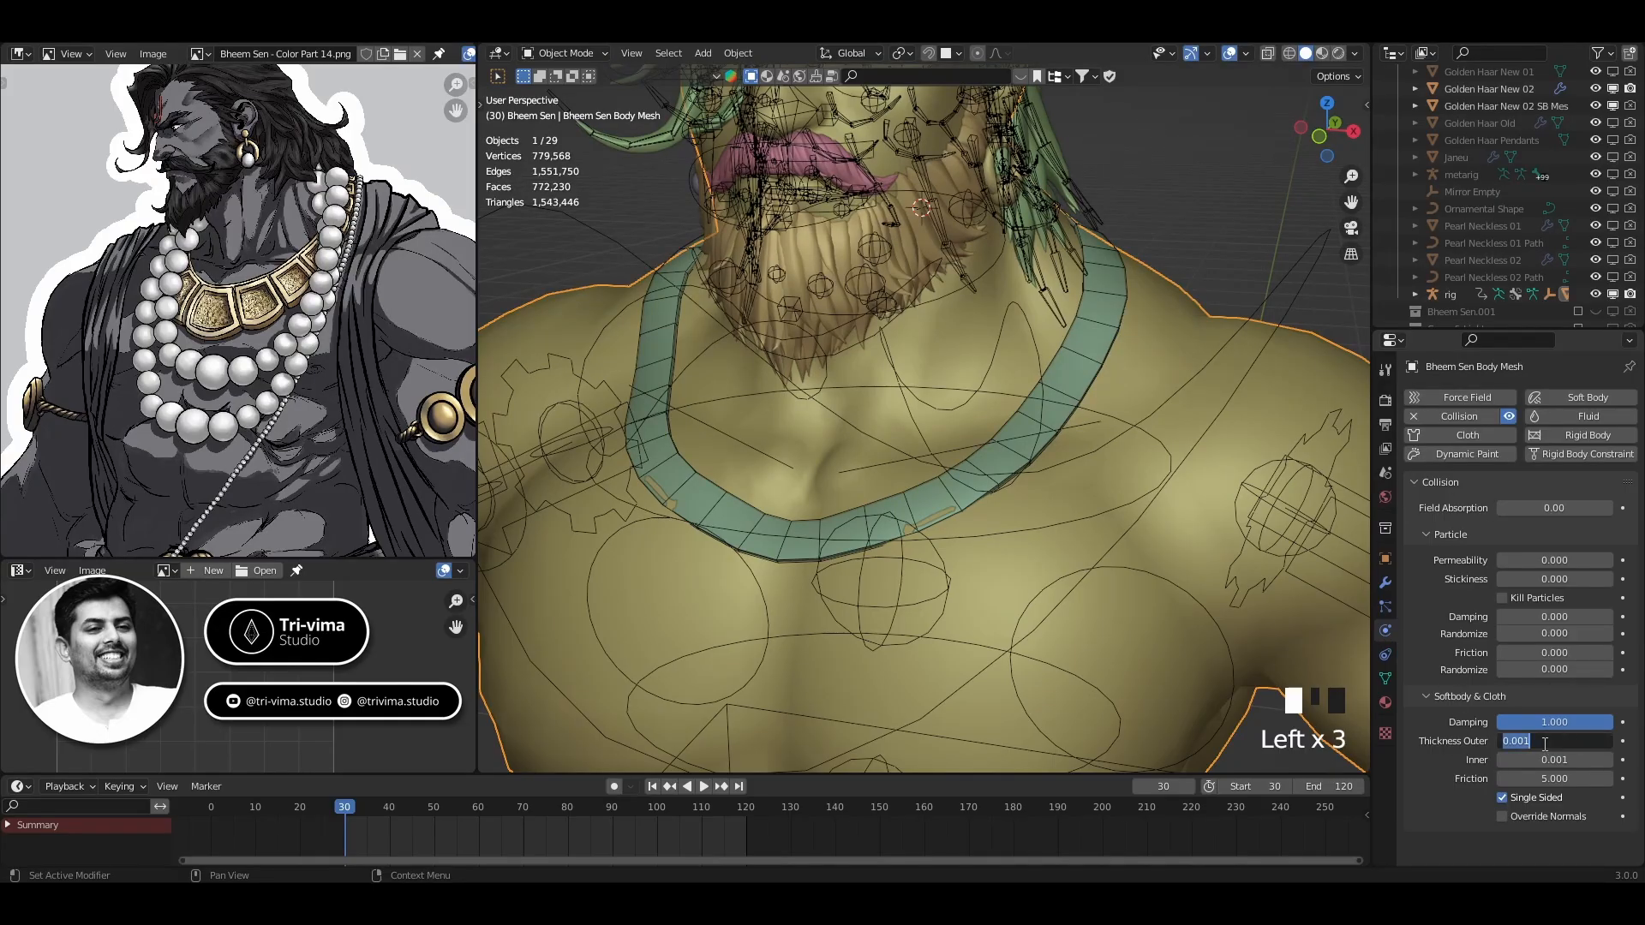
type("0")
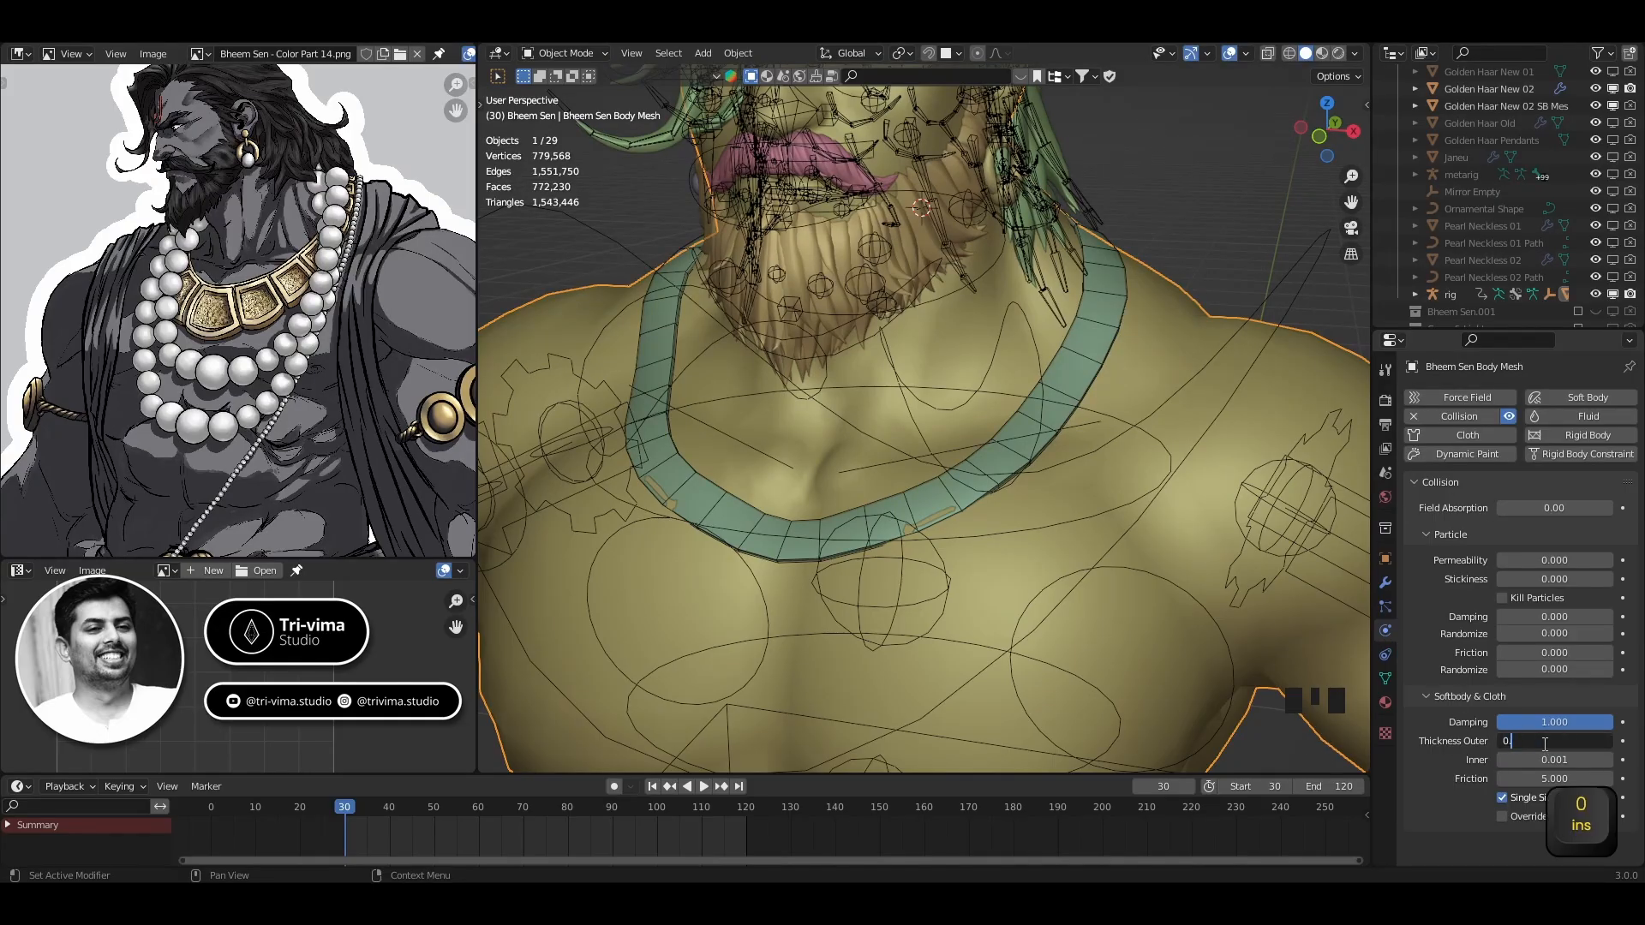
type(".00")
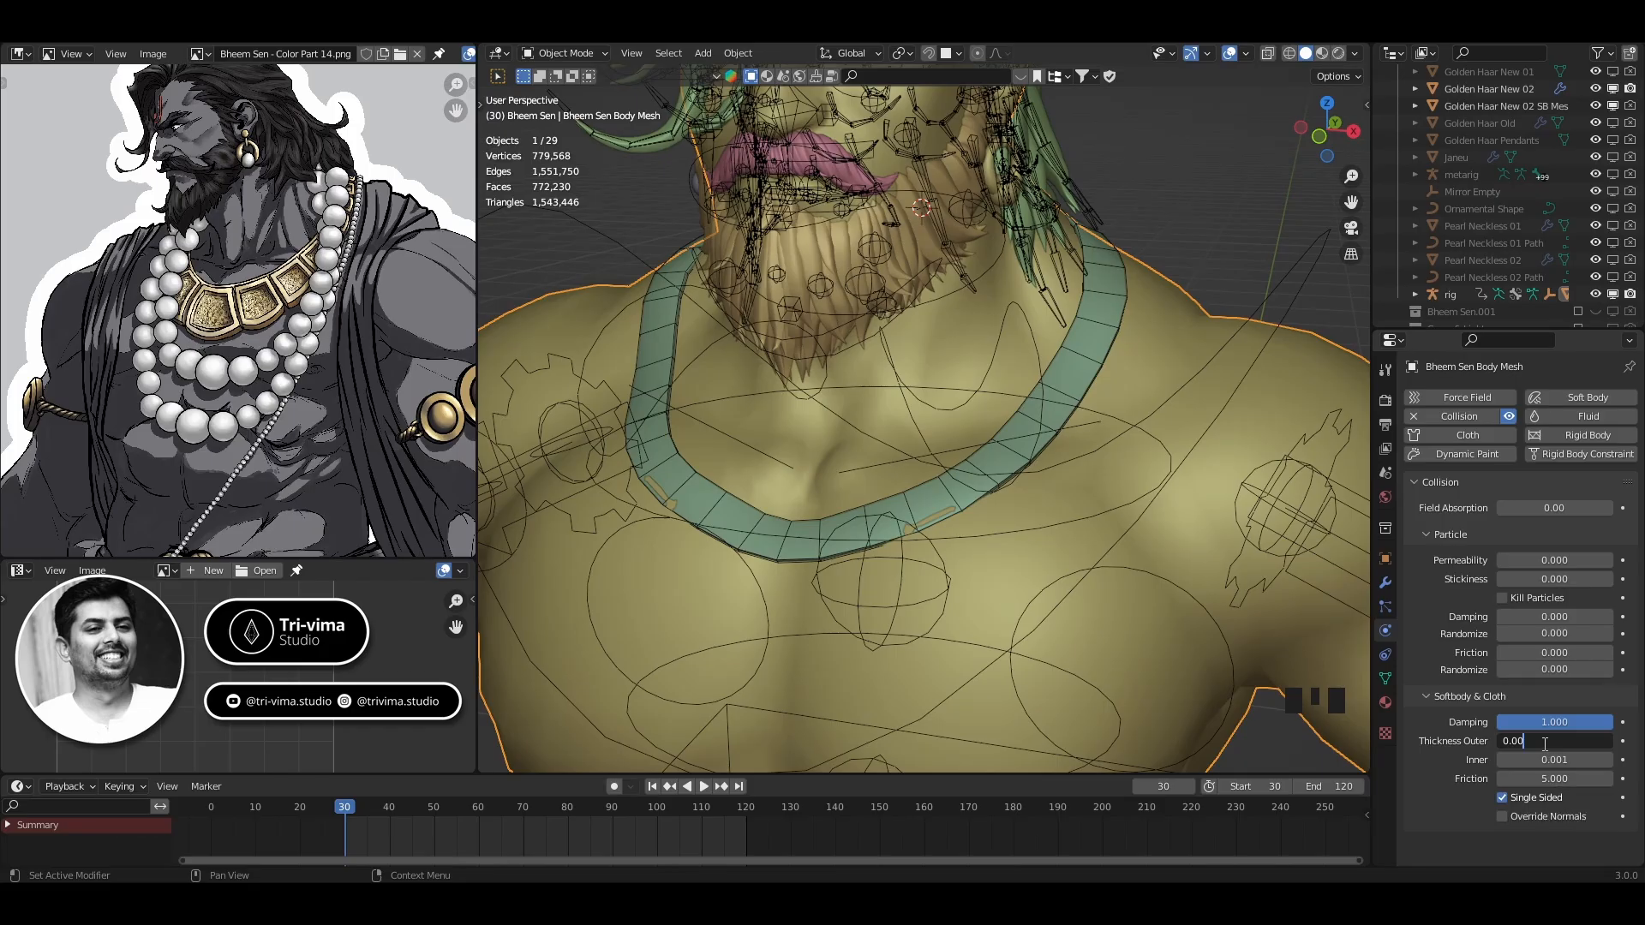
type("5")
left_click(1552, 759)
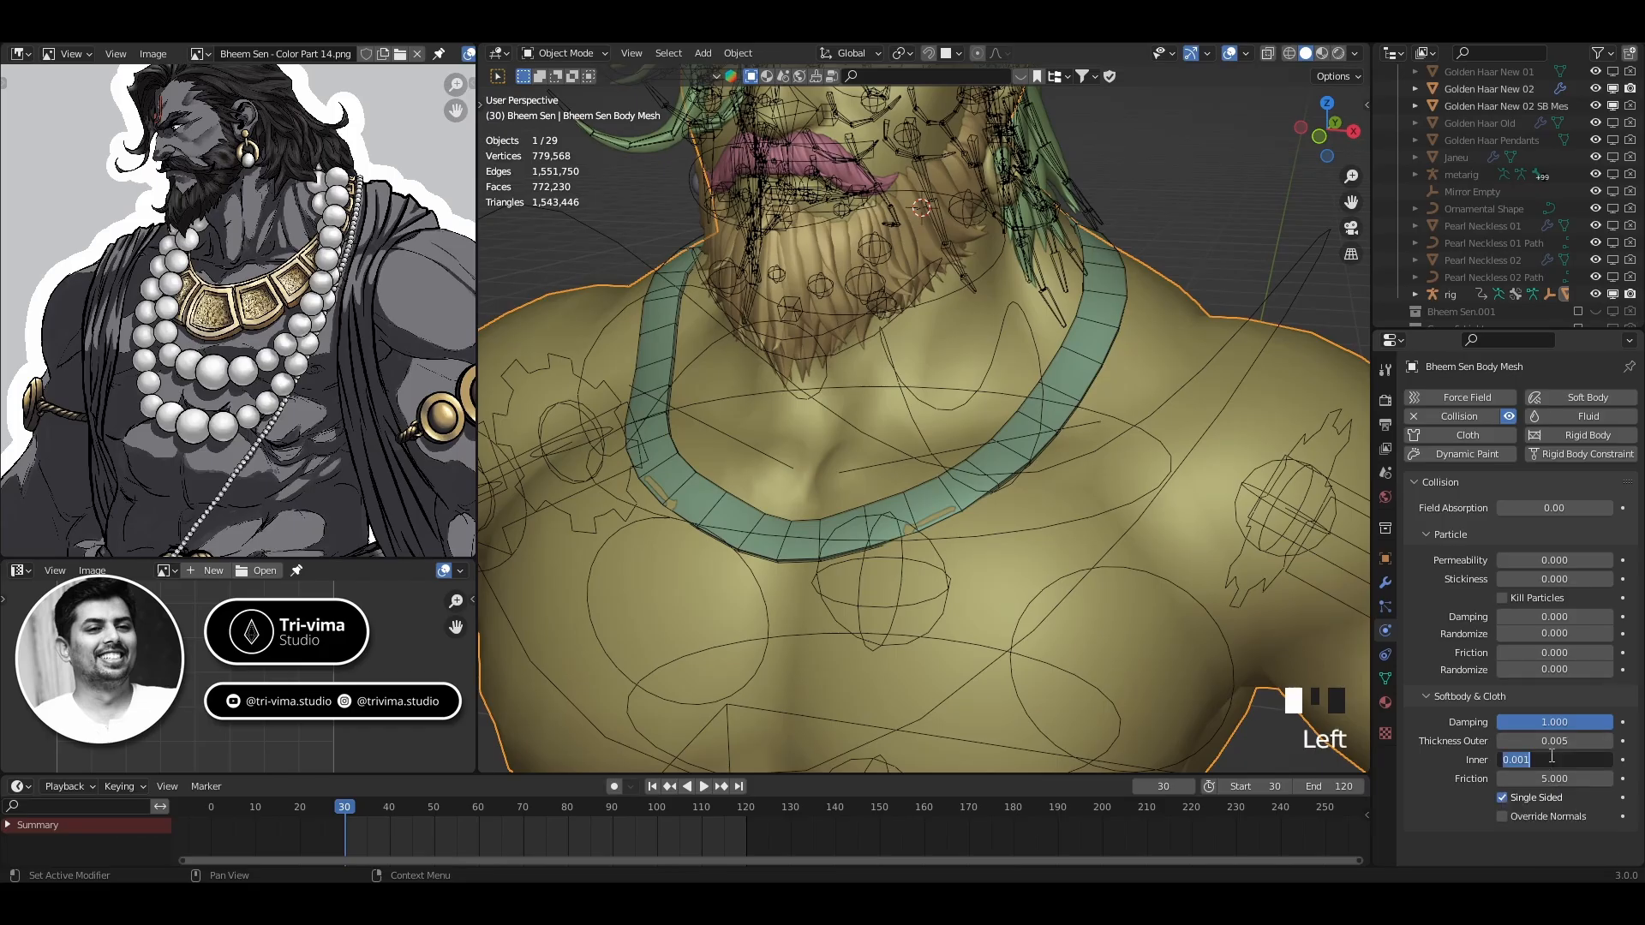
type("0.005")
key("Return")
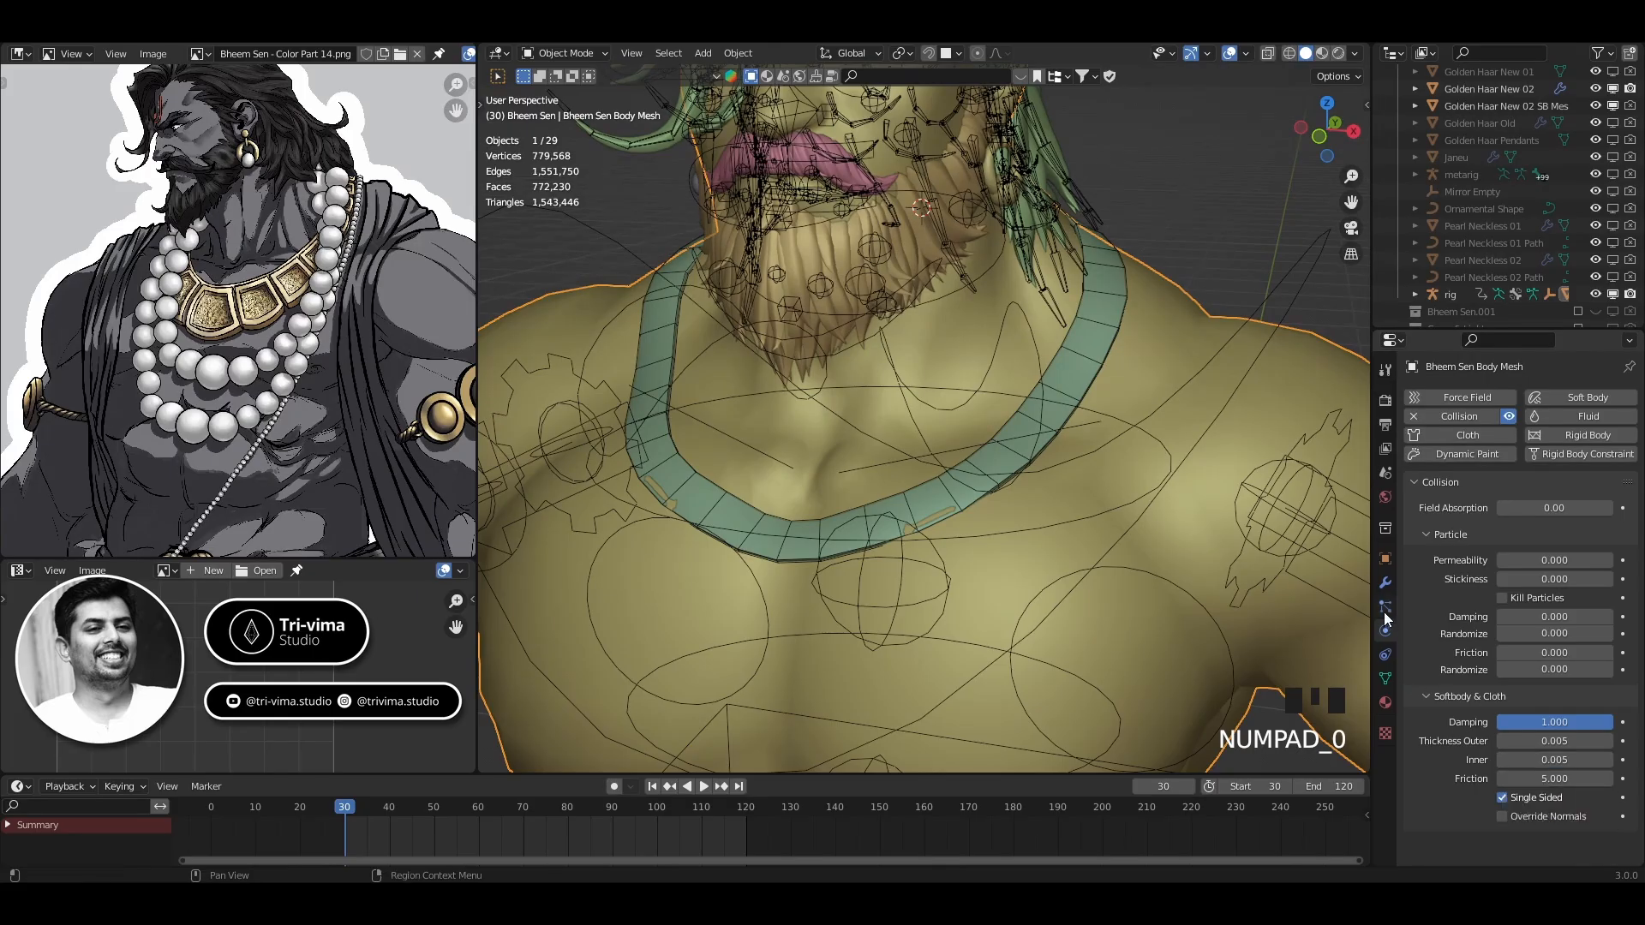
Set the scene's start frame to 1 and delete the soft body bake of Golden Haar New 02 SB Mesh
left_click(1054, 393)
left_click(1055, 390)
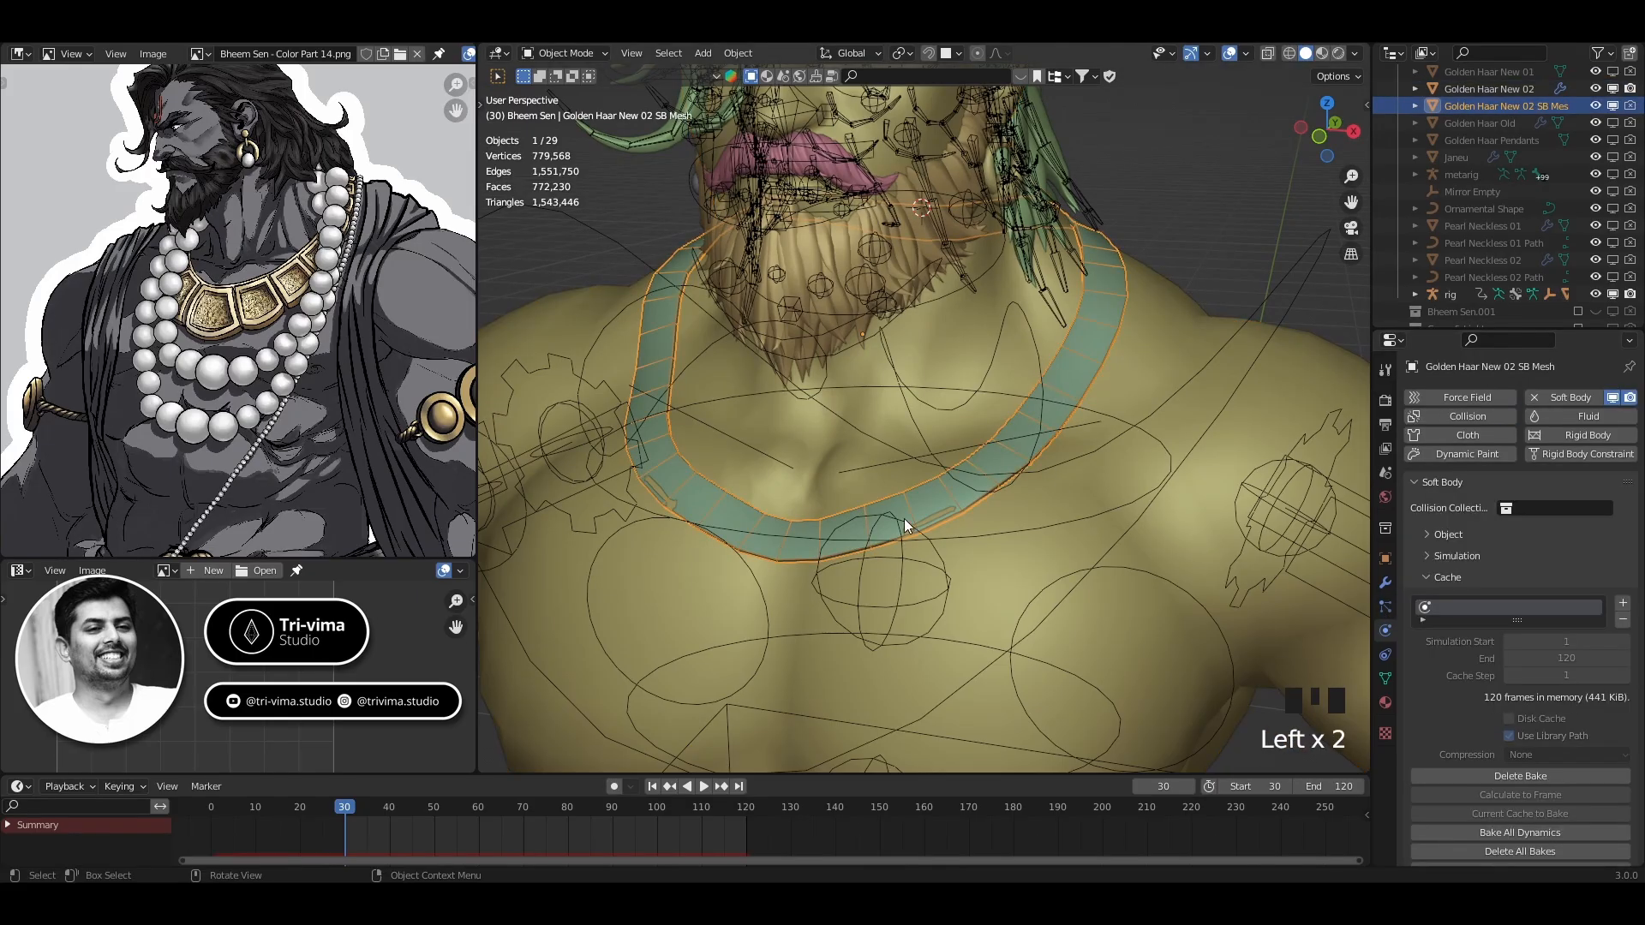
left_click(1259, 786)
type("1")
key("Return")
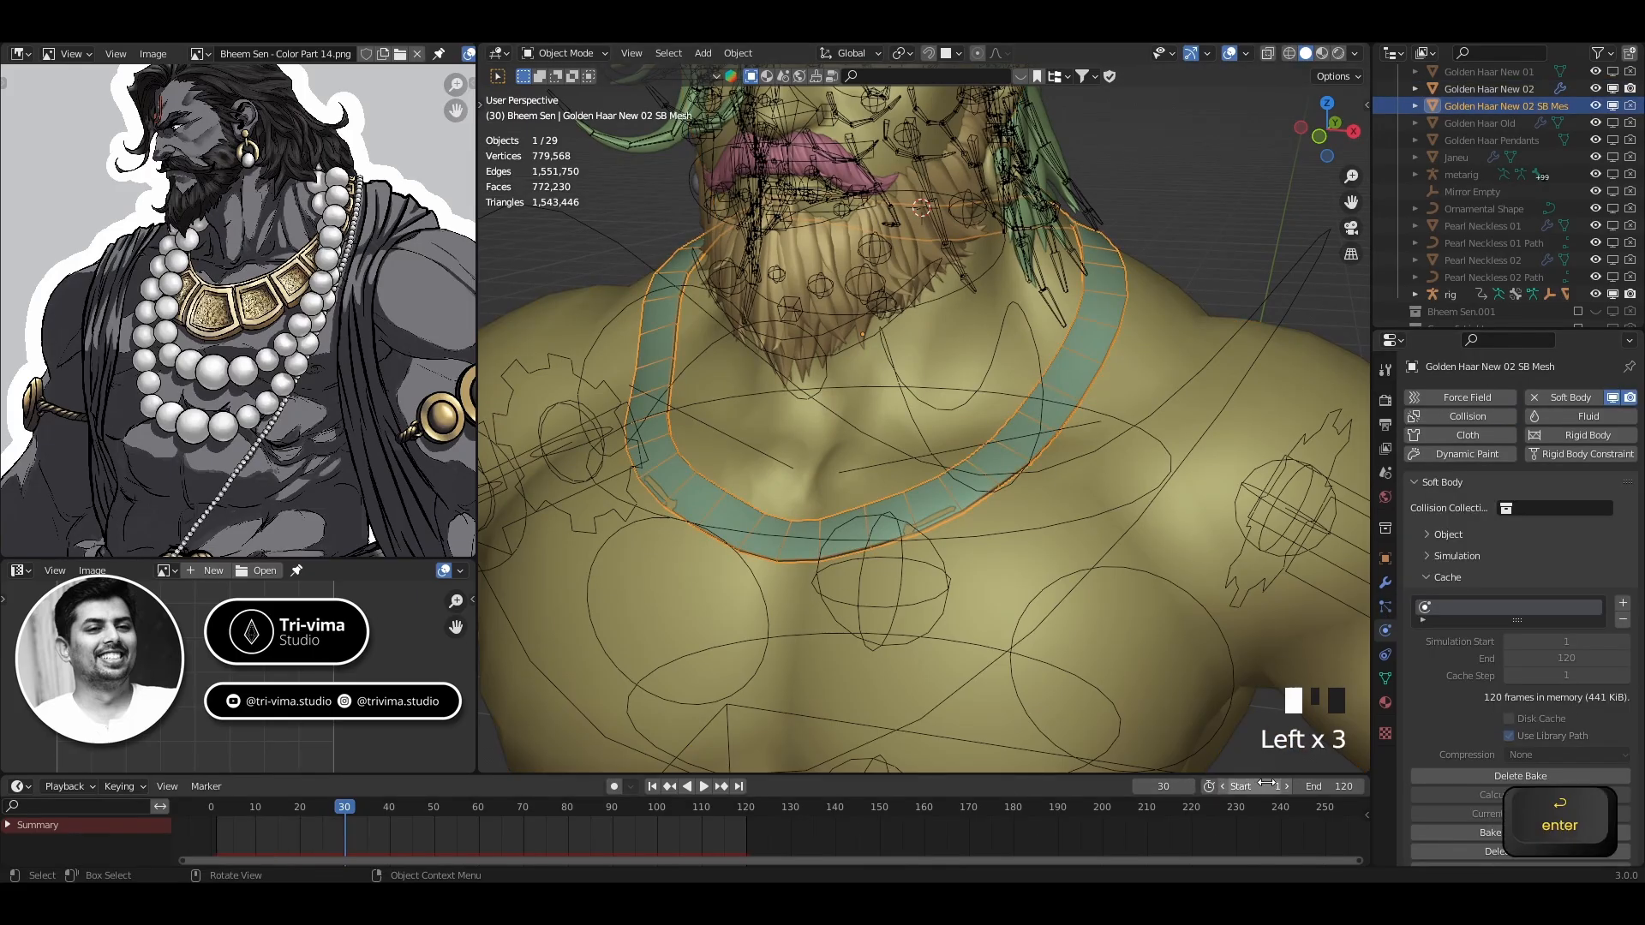
left_click(1481, 775)
Hide the rig in the viewport and bake the soft body simulation of the necklace mesh
scroll(993, 538, "down", 2)
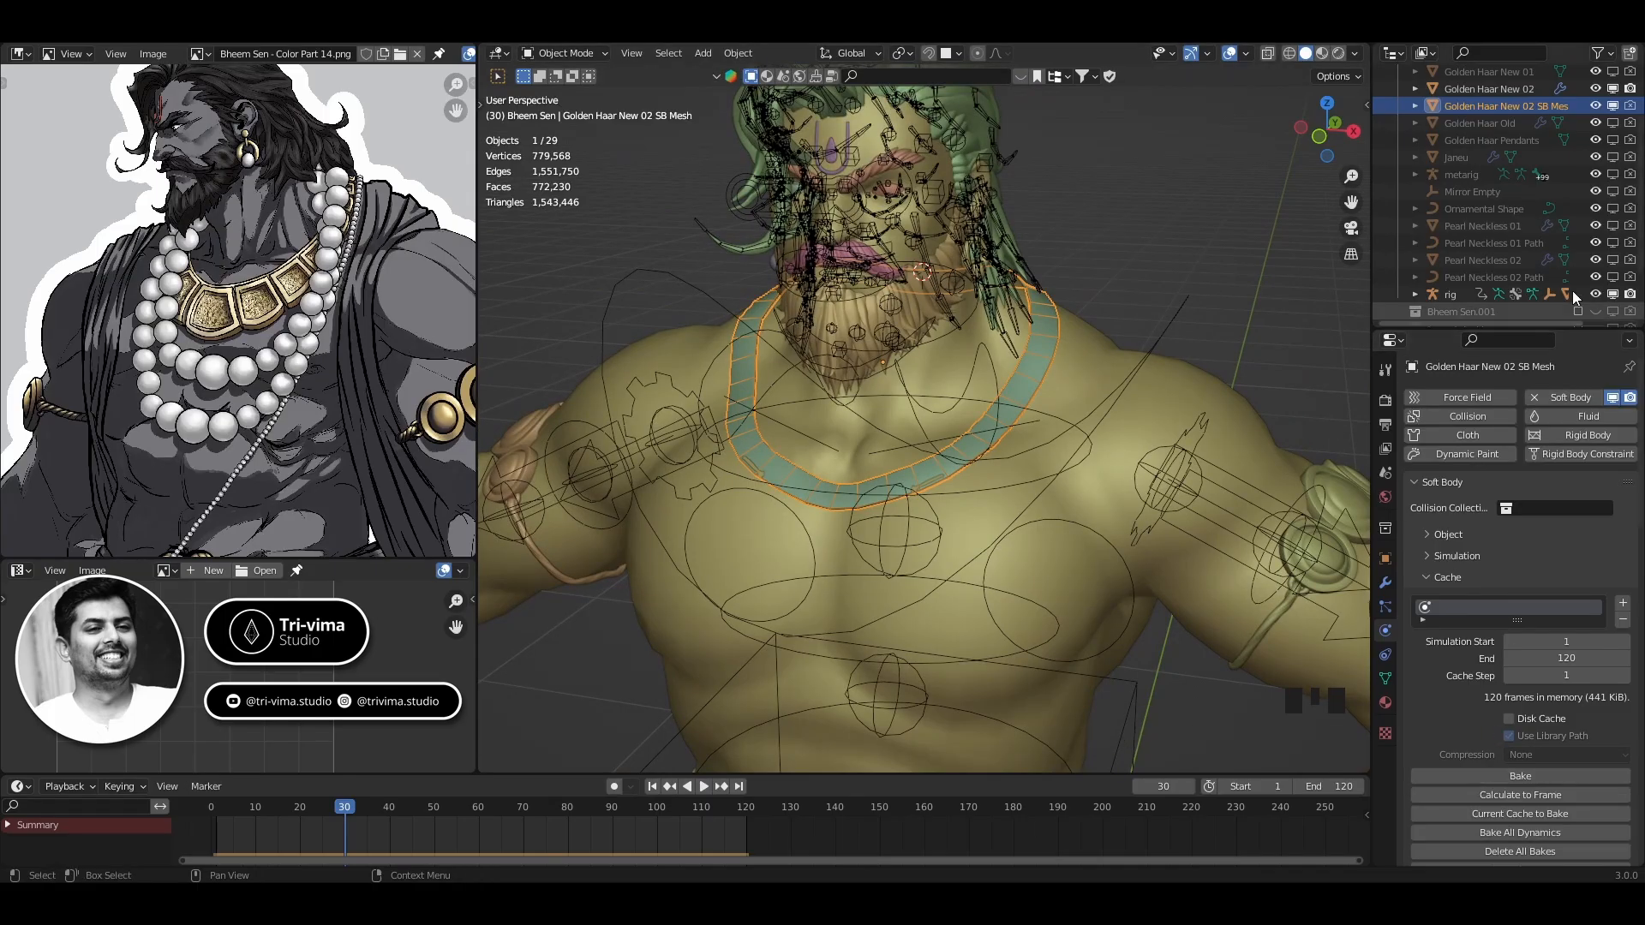
left_click(1595, 293)
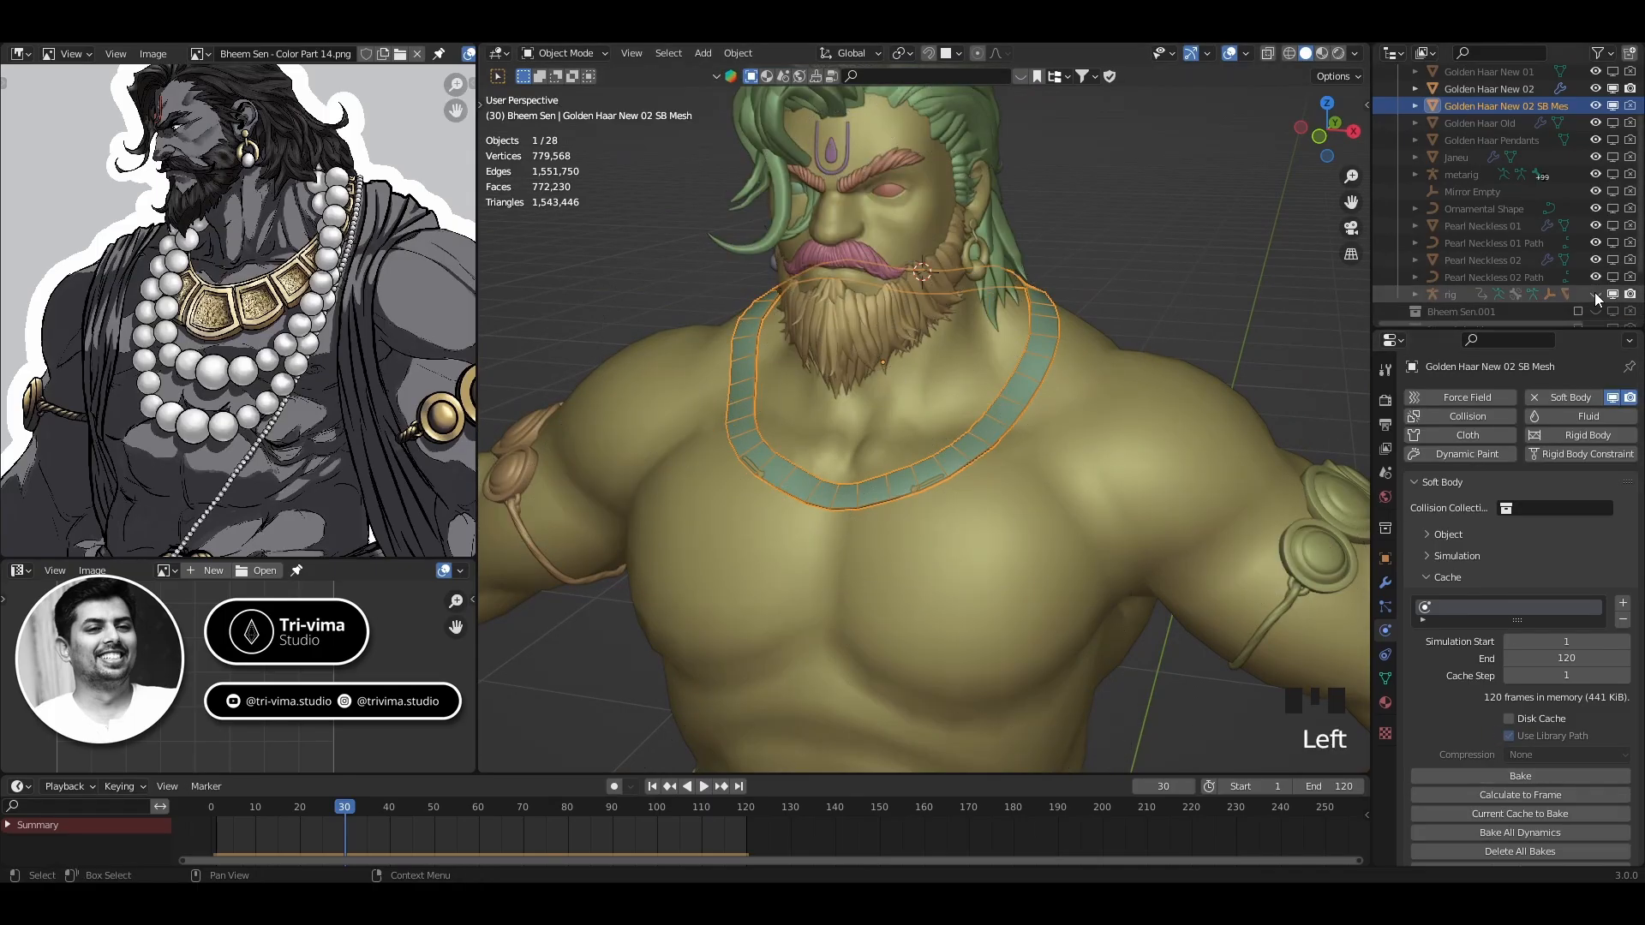
left_click(1488, 776)
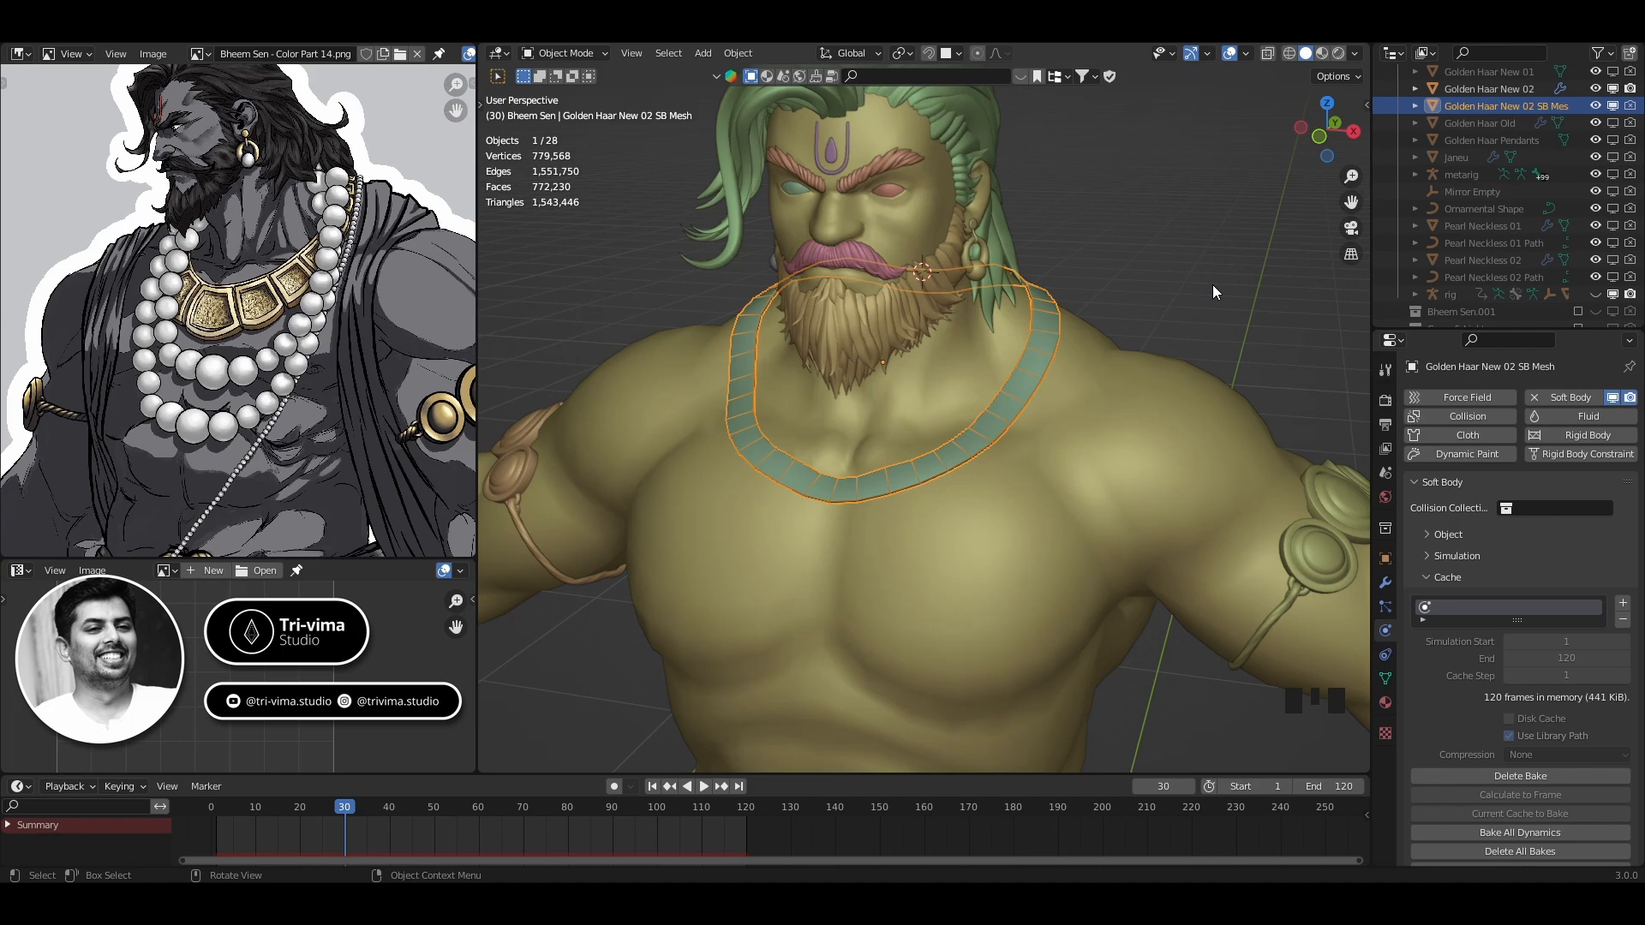
Check the necklace from behind, play the baked simulation from frame 1 to inspect it from the front, and return to the first frame
middle_click_drag(1072, 305, 746, 257)
scroll(784, 295, "up", 4)
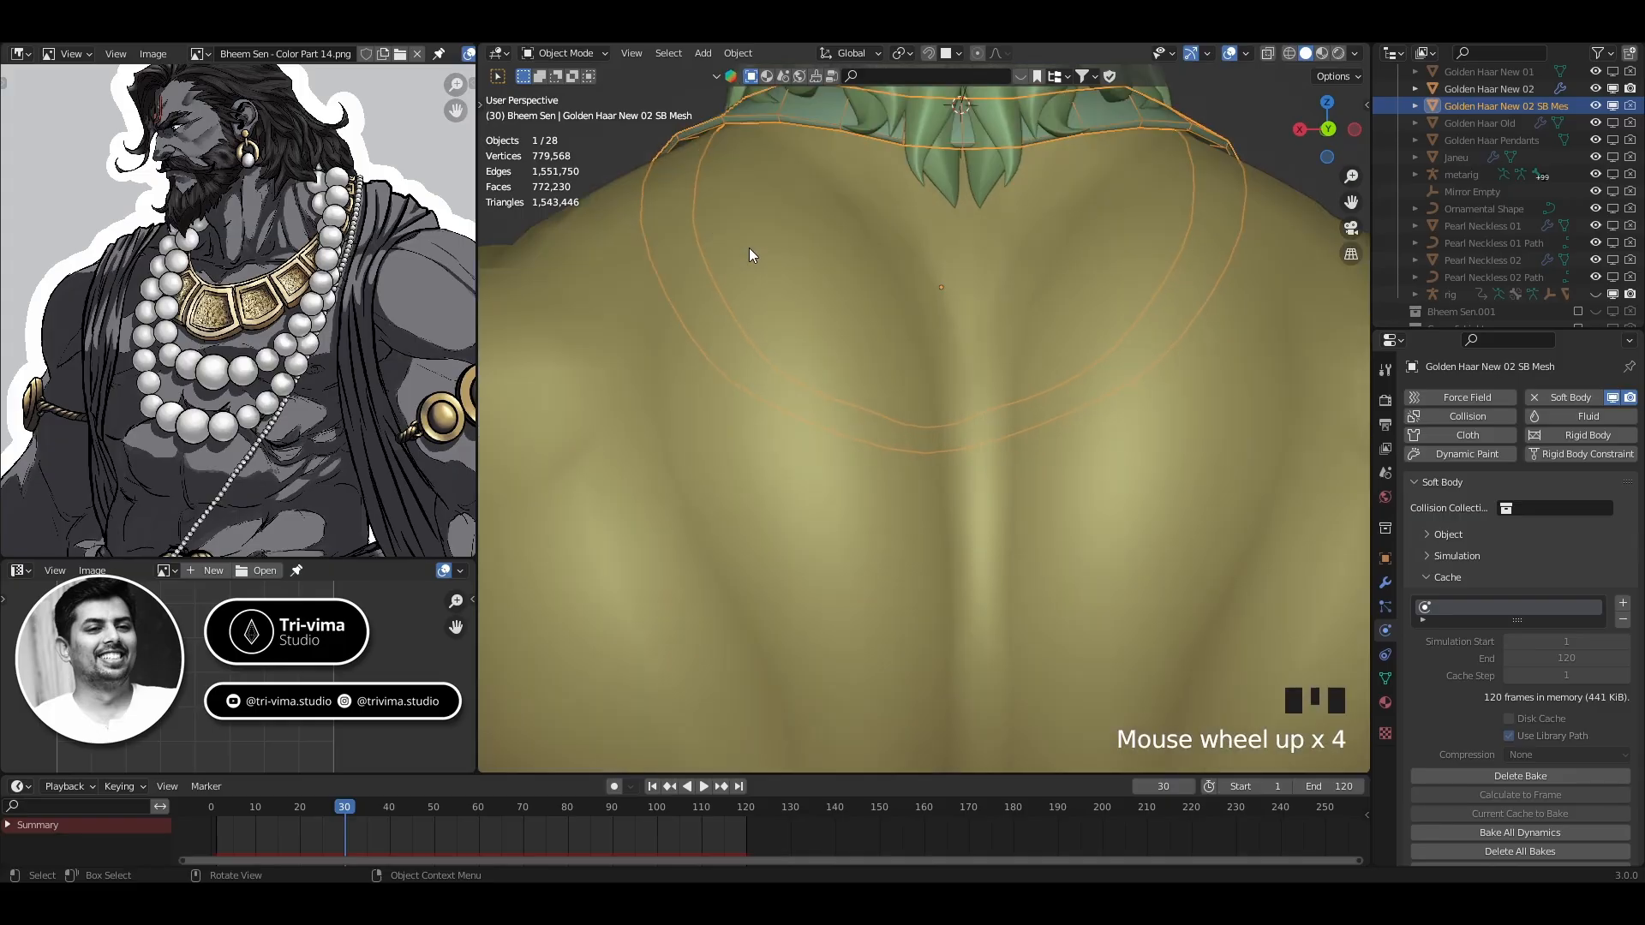
scroll(861, 446, "down", 3)
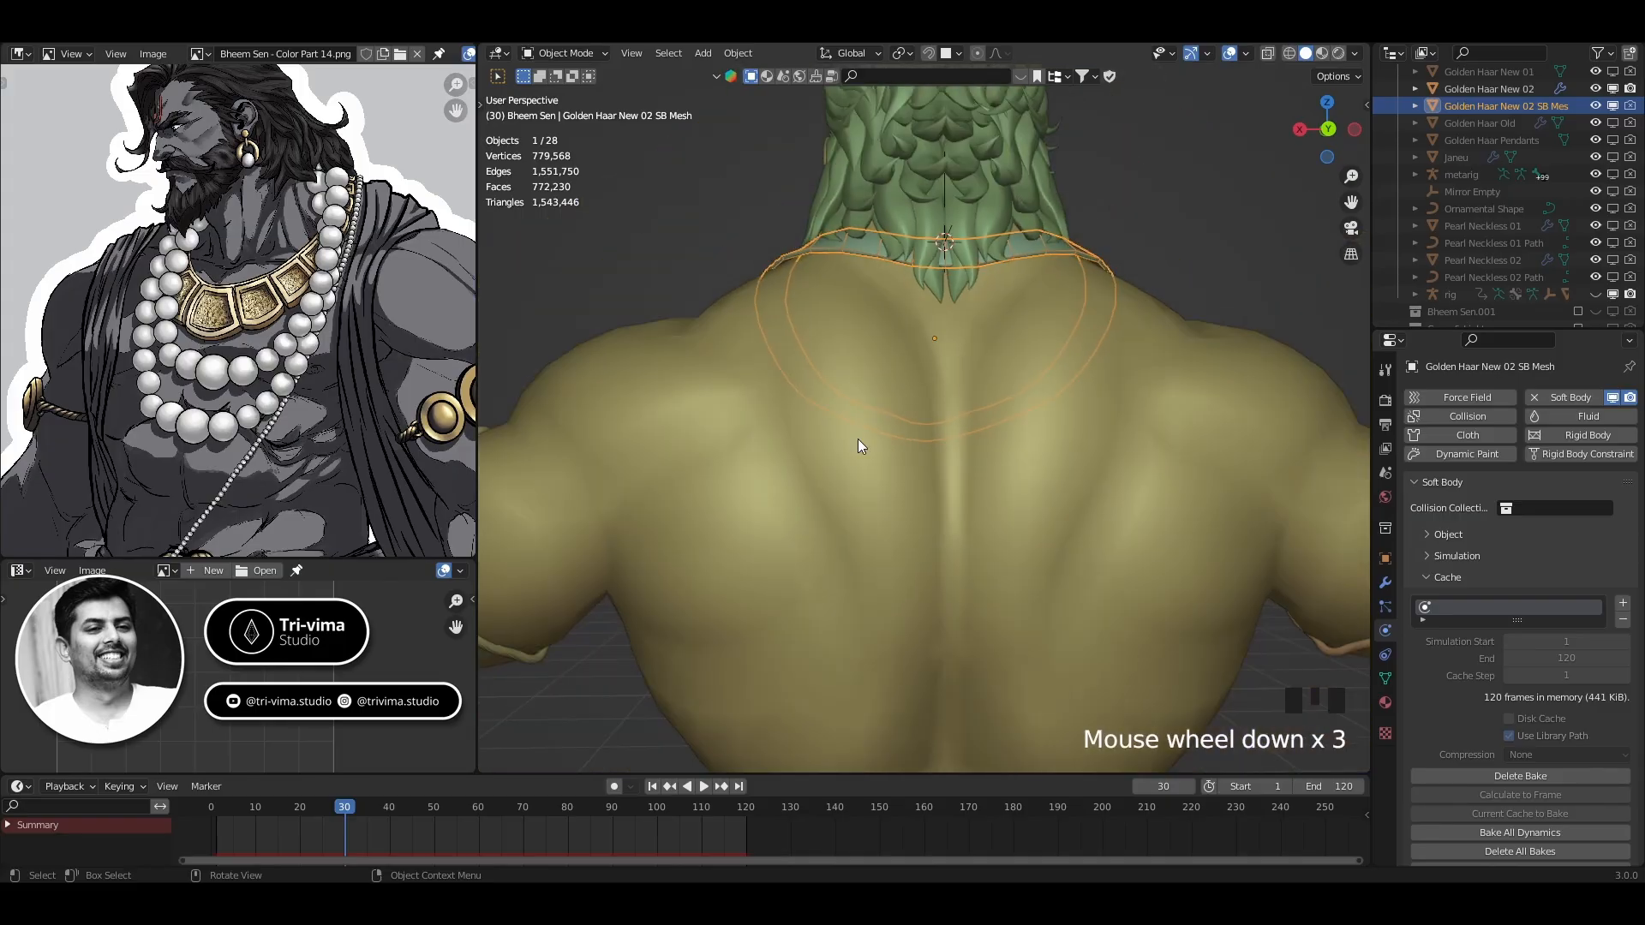
left_click(651, 788)
scroll(711, 502, "down", 3)
middle_click_drag(711, 502, 932, 777)
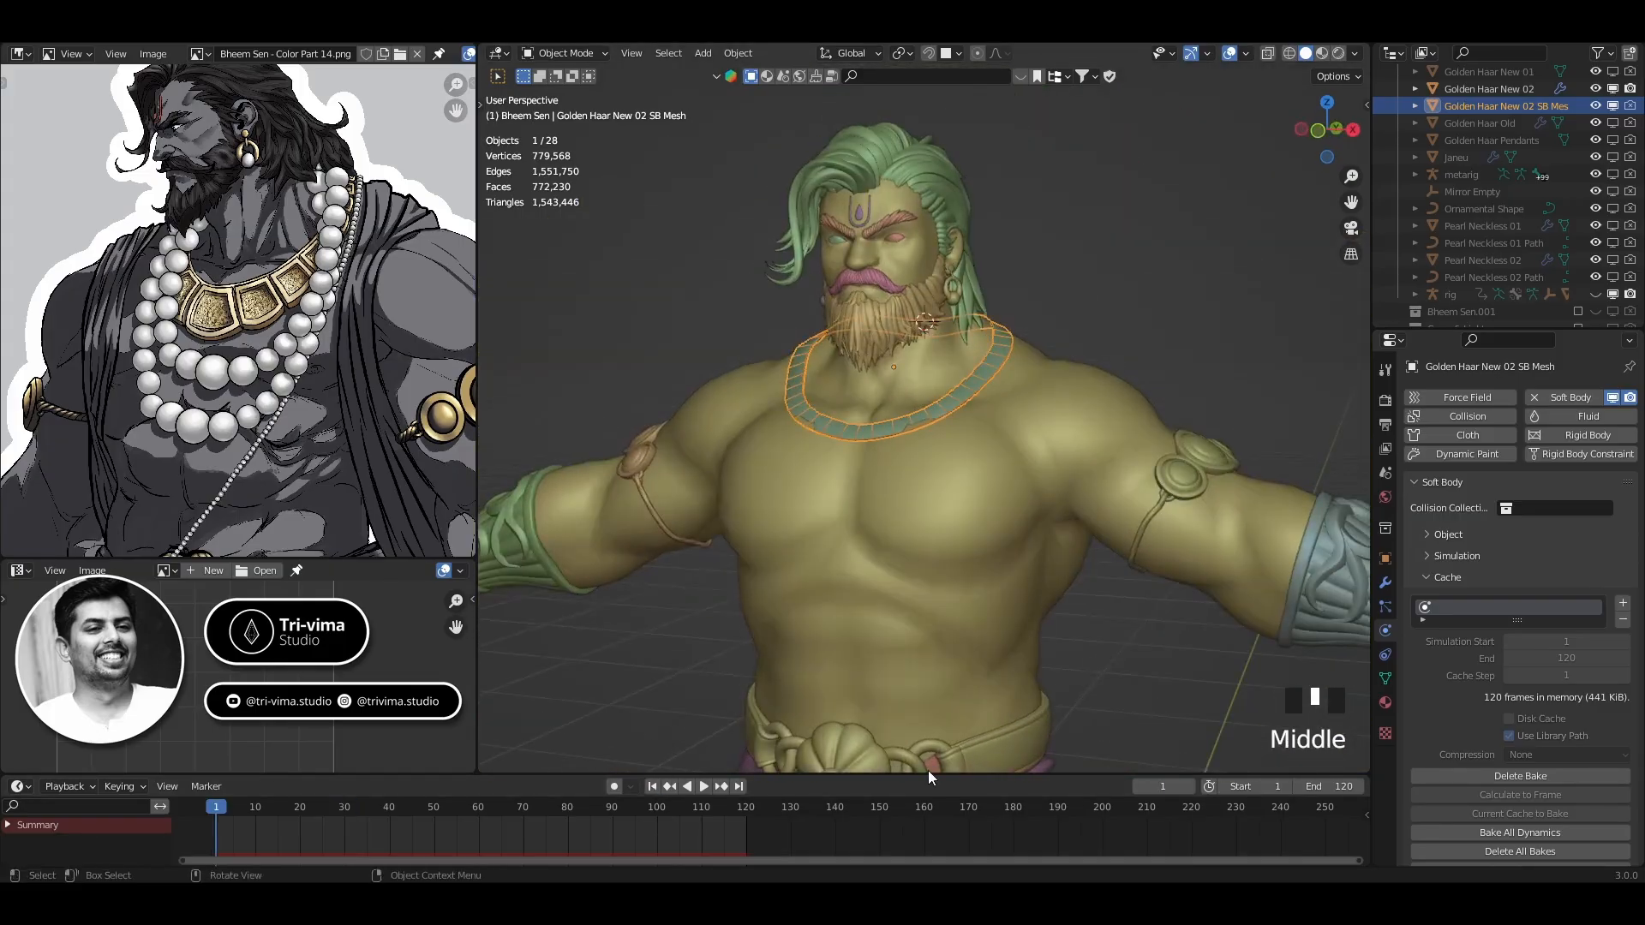
left_click(704, 786)
scroll(942, 405, "up", 1)
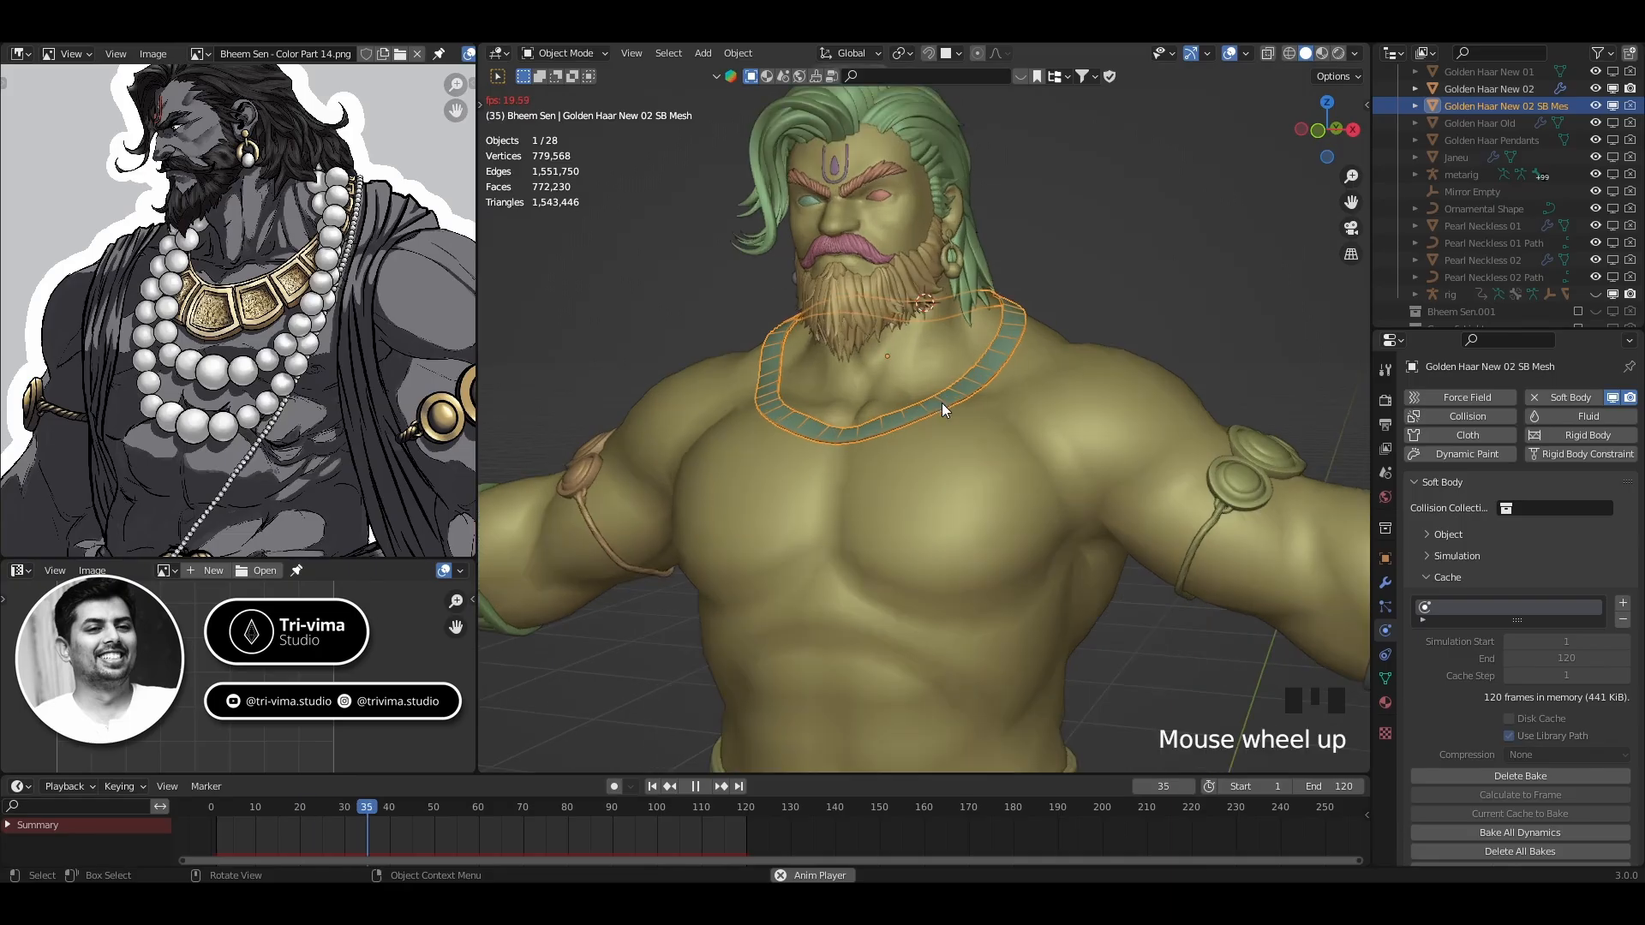
scroll(942, 402, "up", 2)
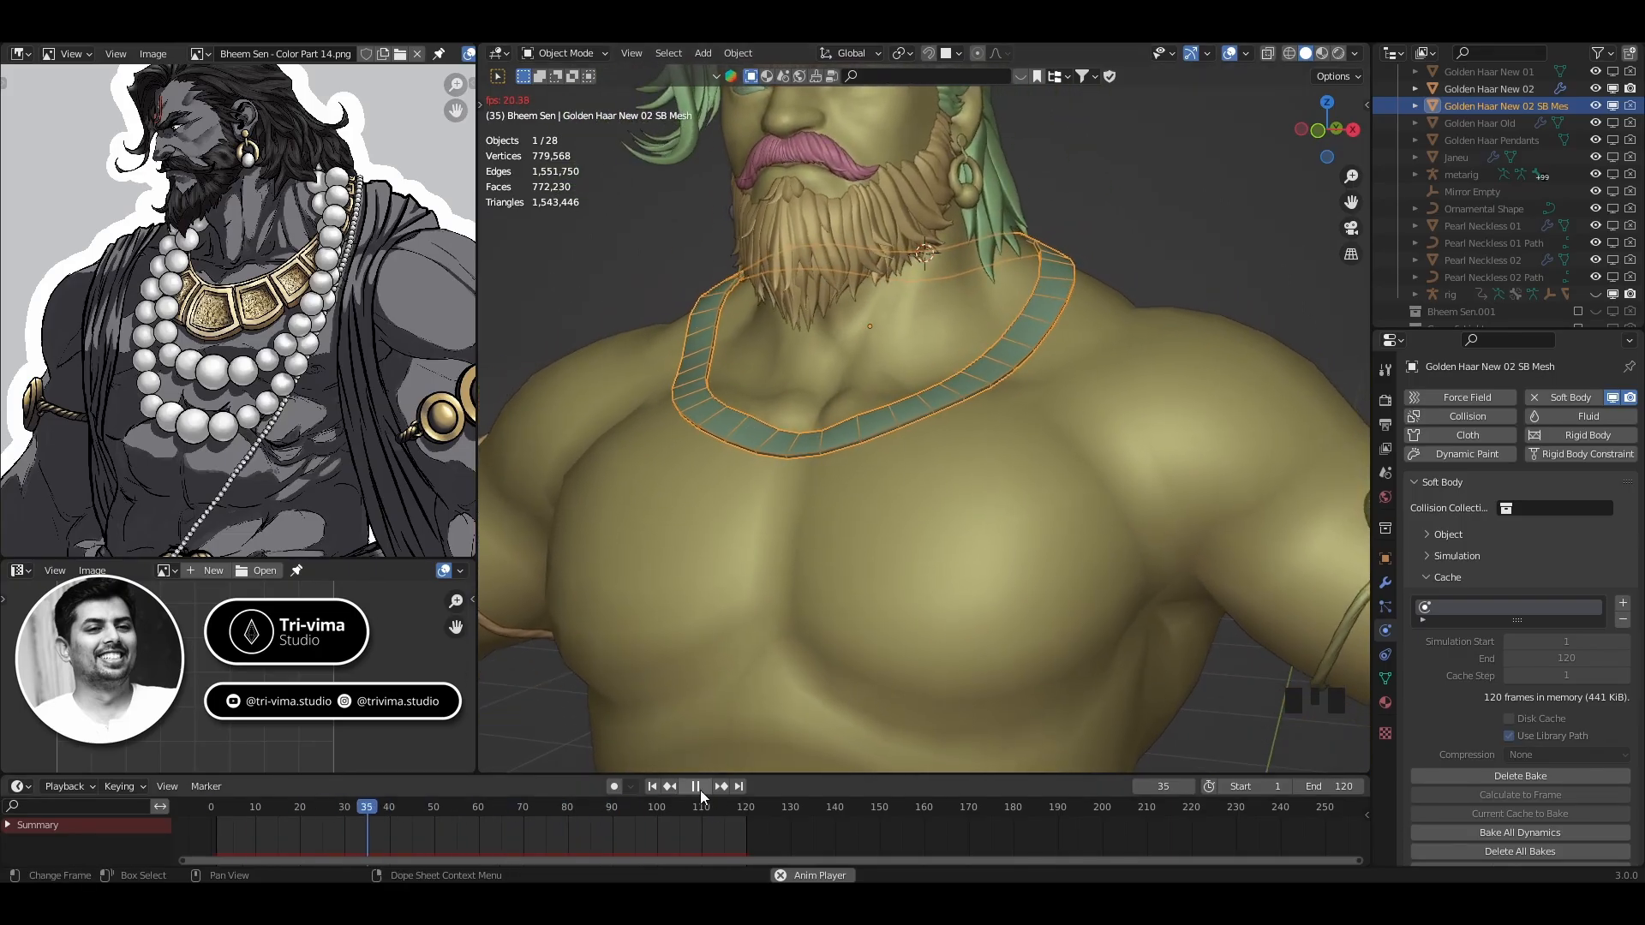
left_click(697, 786)
left_click(652, 787)
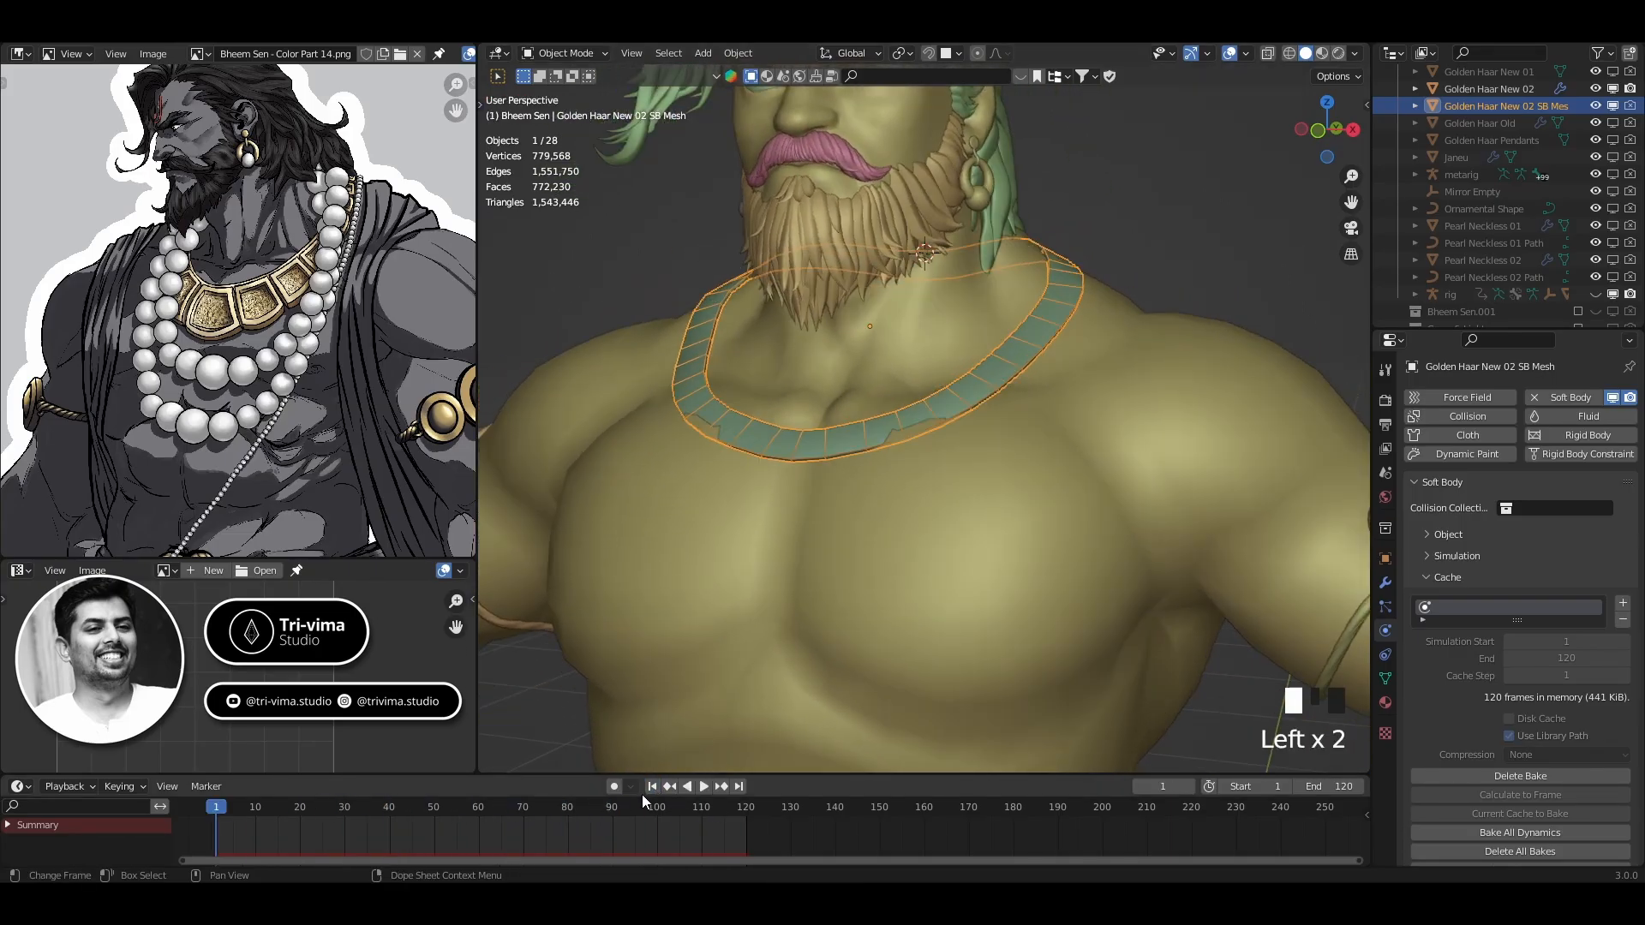
Delete the necklace's soft body bake and set the body mesh's outer collision thickness to 0.003
left_click(1467, 776)
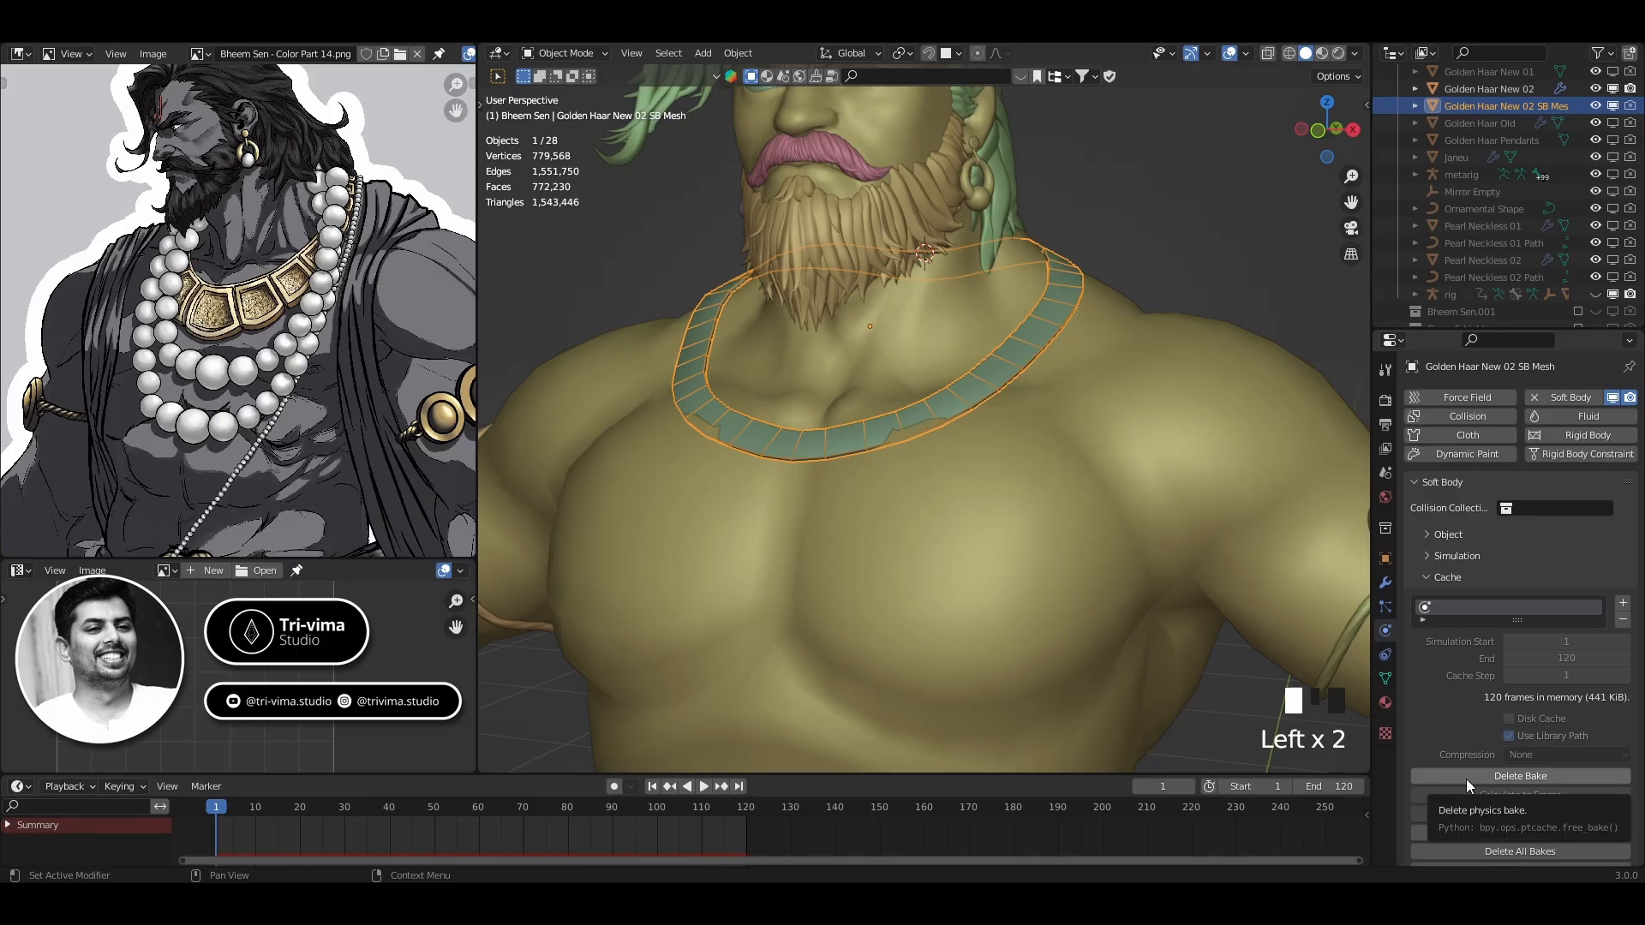
left_click(1026, 447)
left_click(1542, 741)
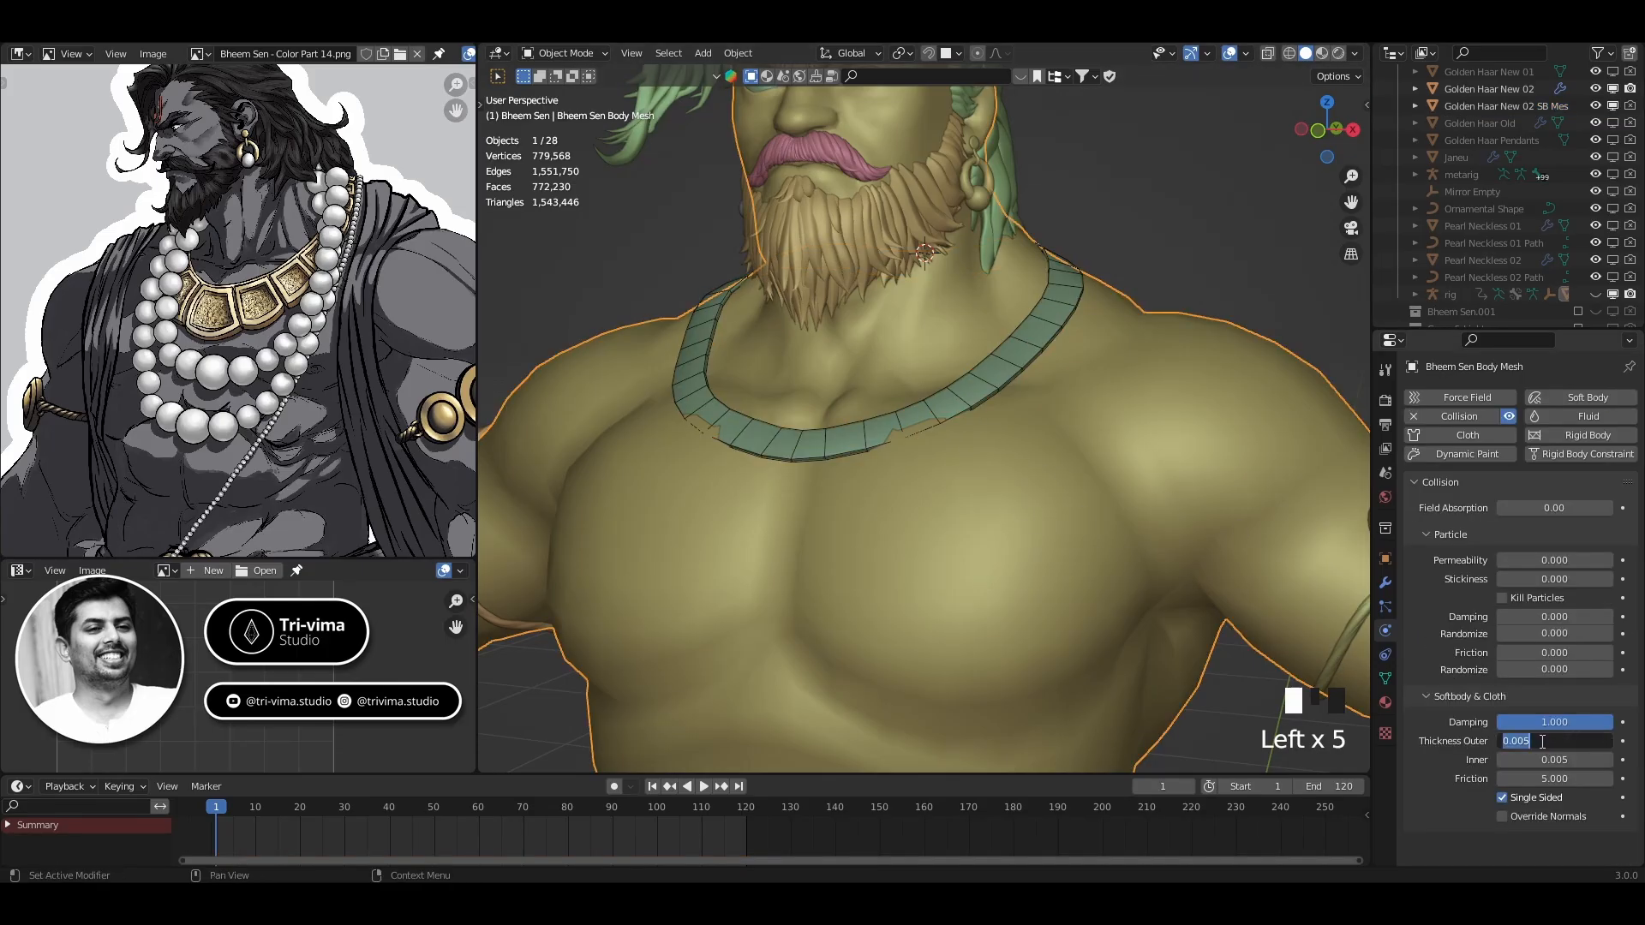
type("0.003")
key("Return")
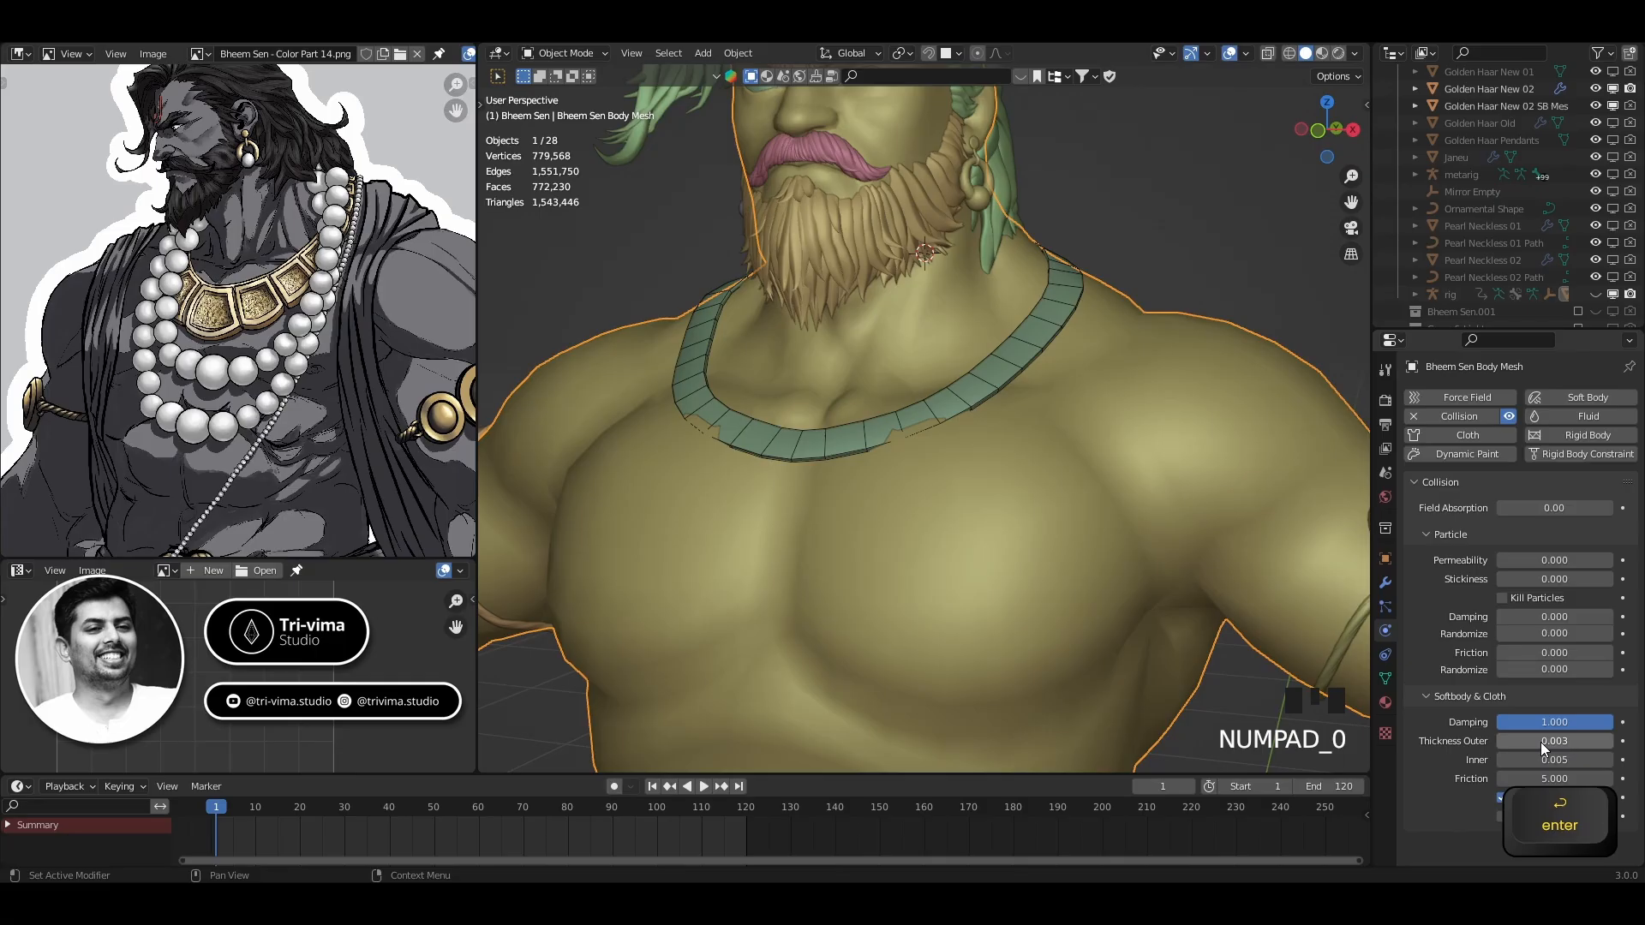
Set the body mesh's Outer and Inner collision thickness to 0.002 each
left_click(1542, 759)
double_click(1546, 741)
type("0.002")
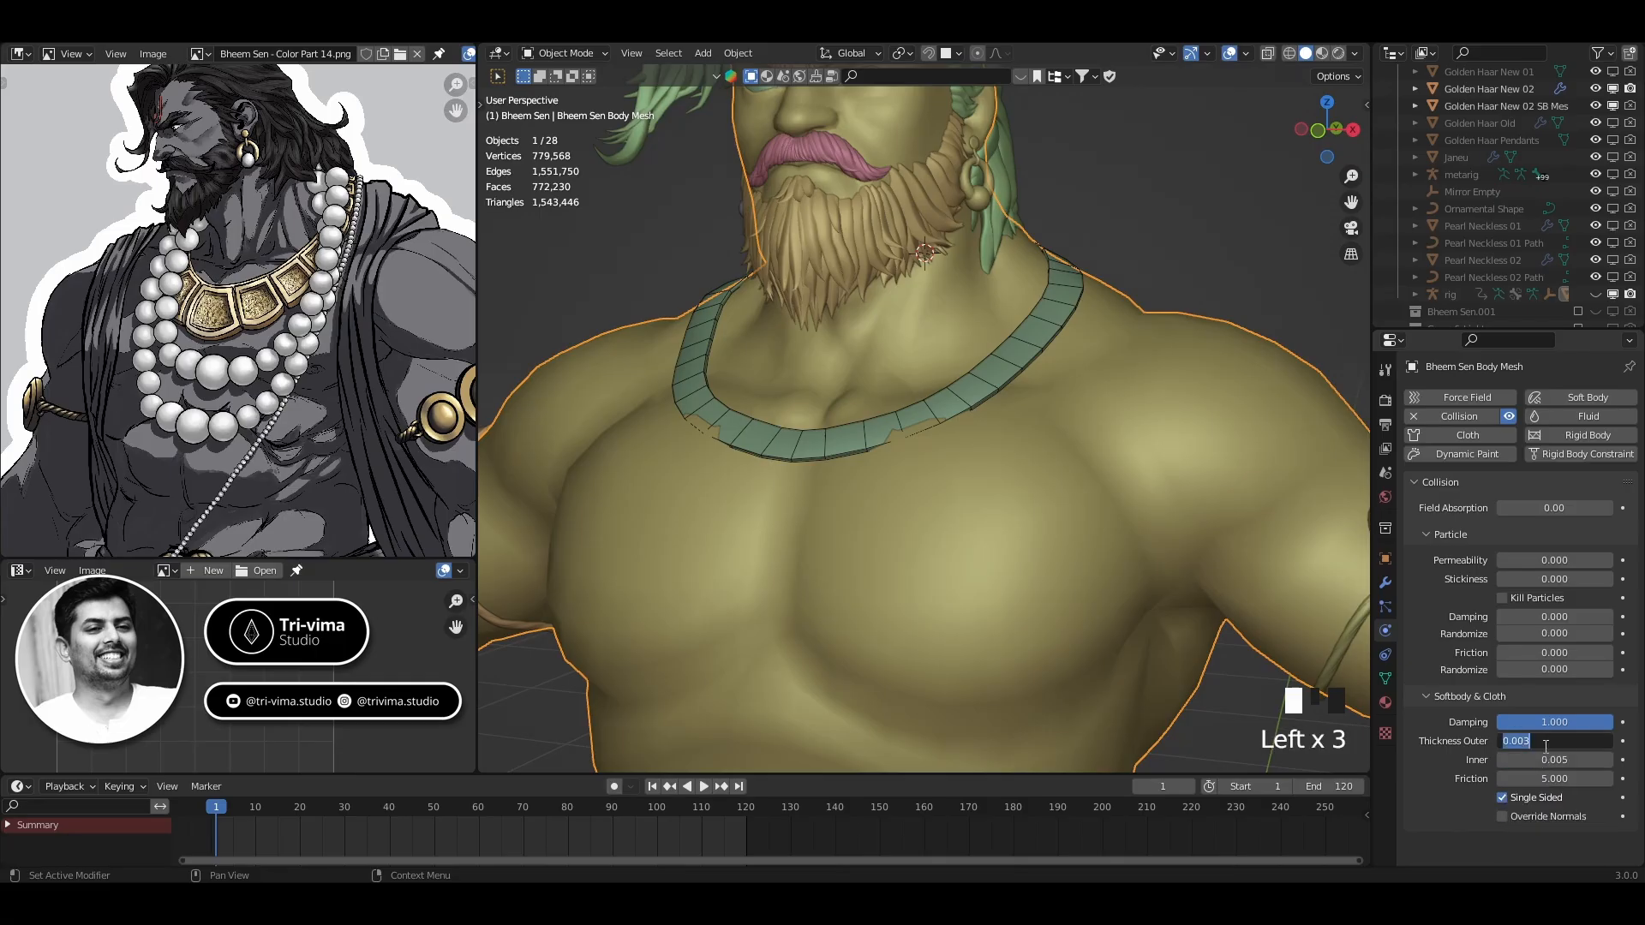
key("Return")
double_click(1544, 759)
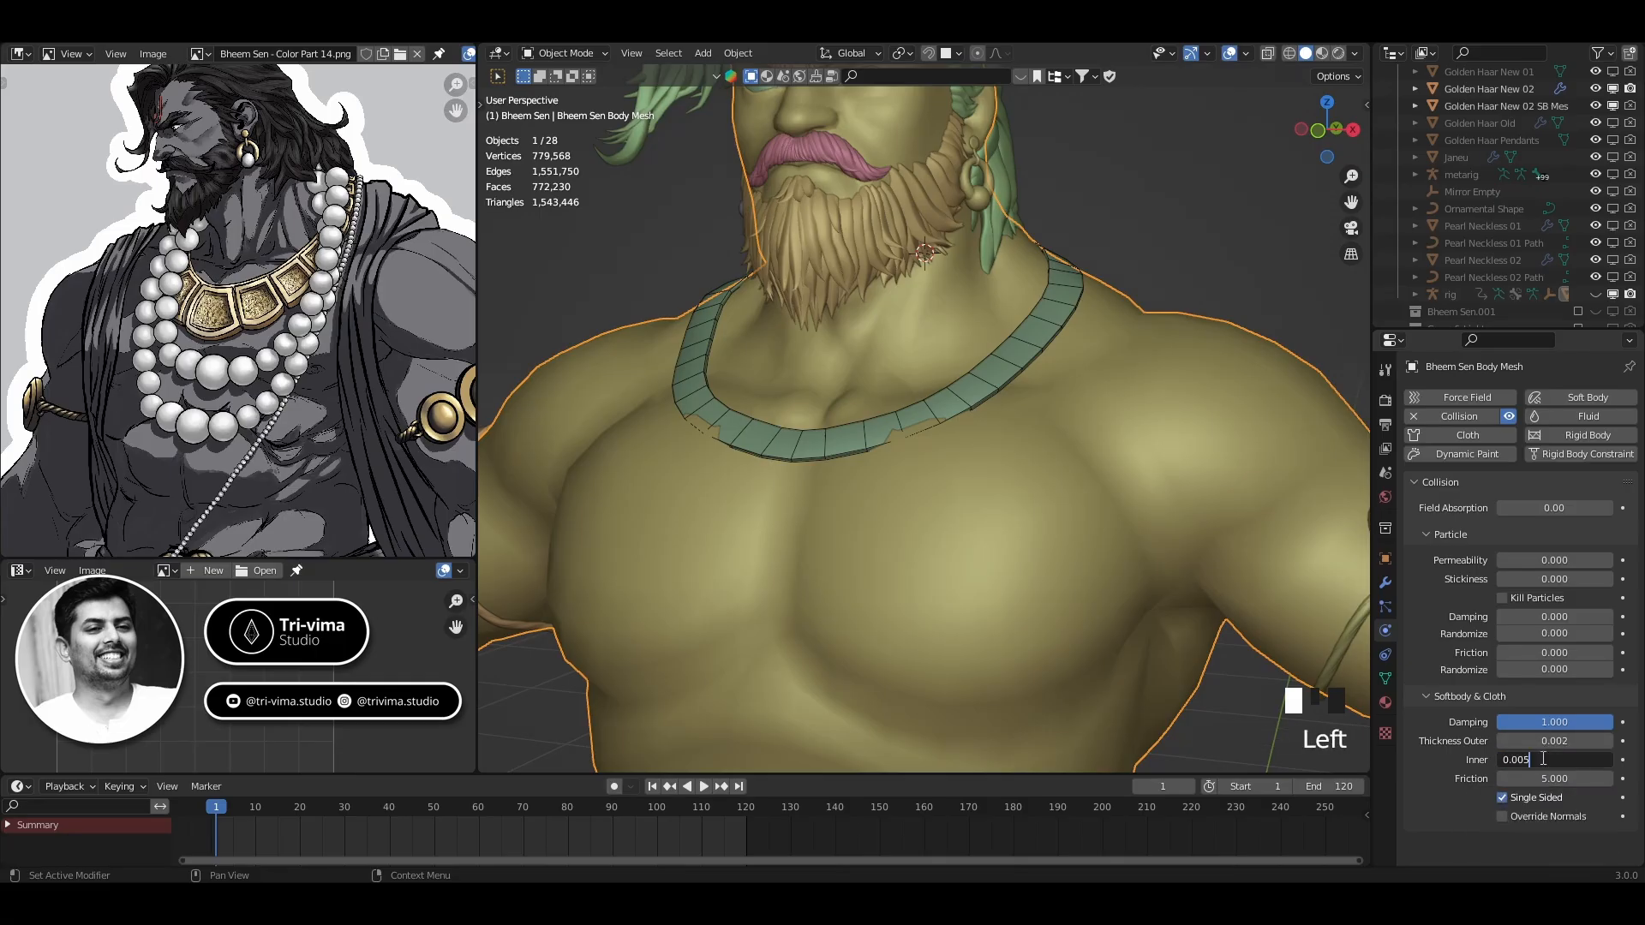
type("0")
key("BackSpace")
key("BackSpace")
type("2")
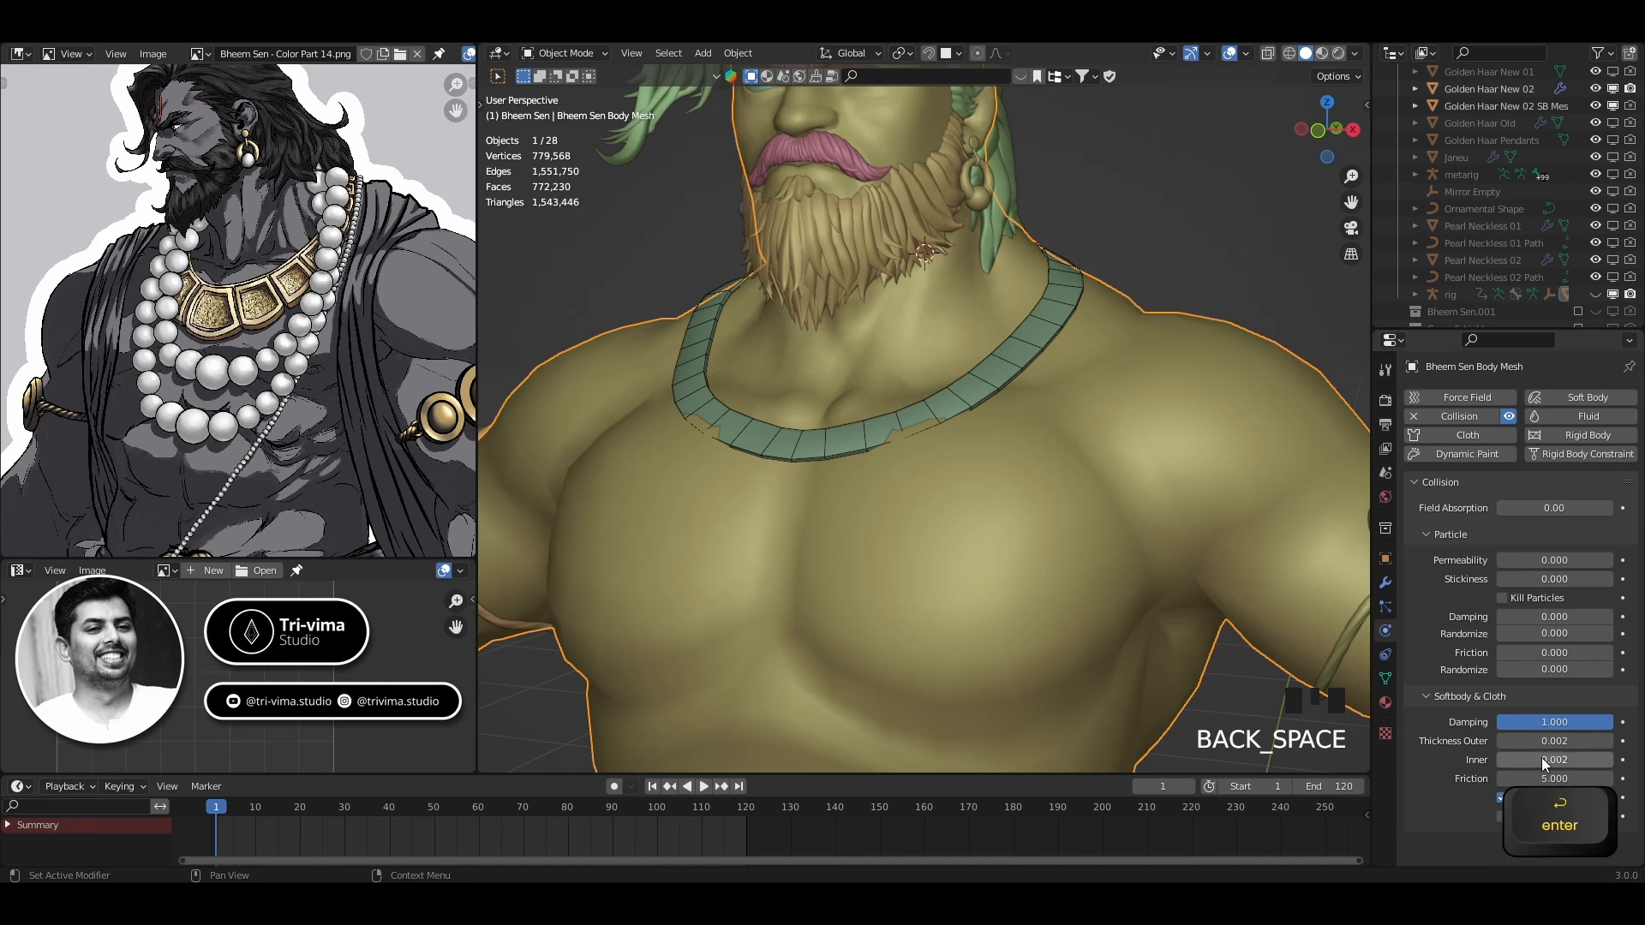
key("Return")
Select Golden Haar New 02 SB Mesh and bake its soft body simulation with the new collision thickness
left_click(1072, 371)
left_click(1124, 253)
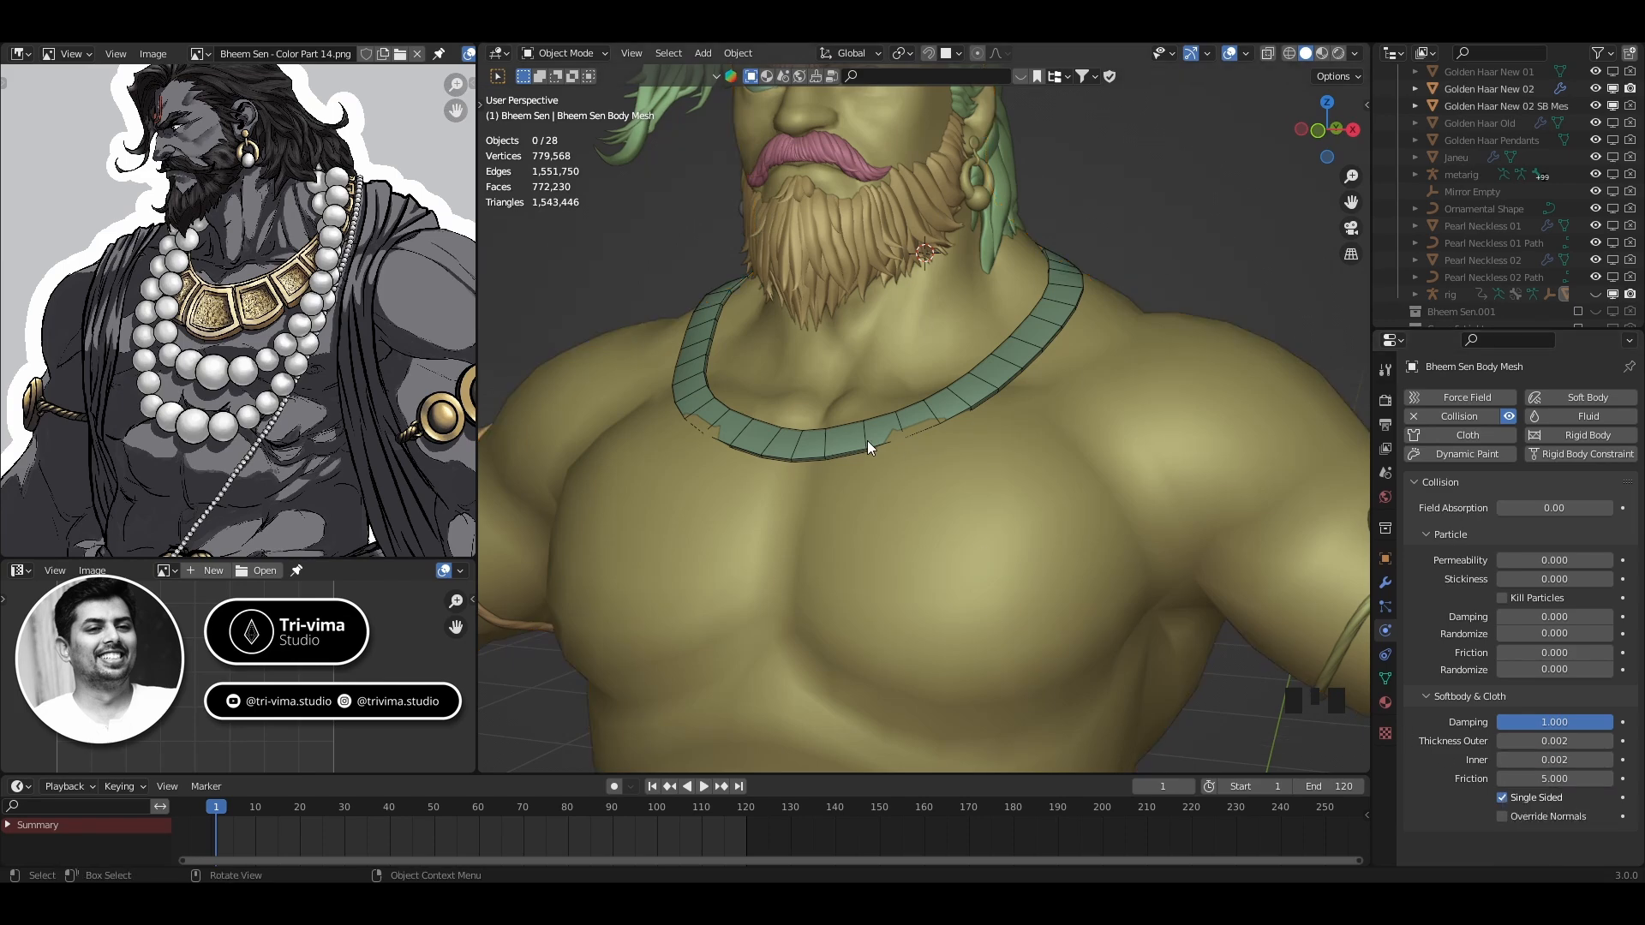
left_click(1036, 343)
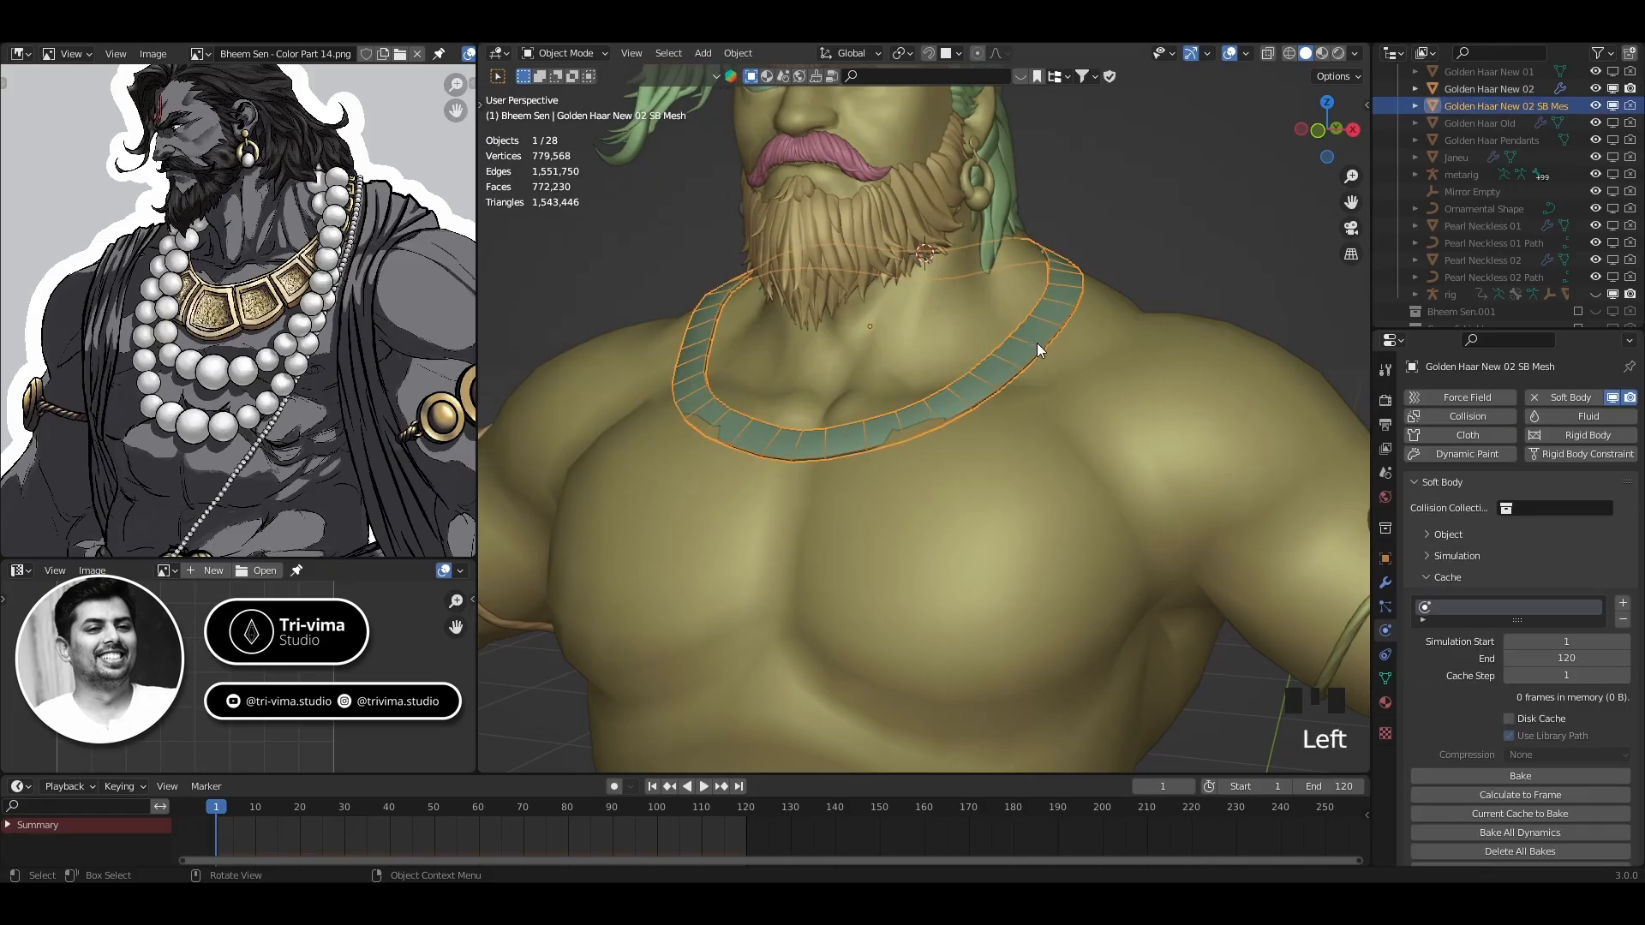
left_click(1468, 775)
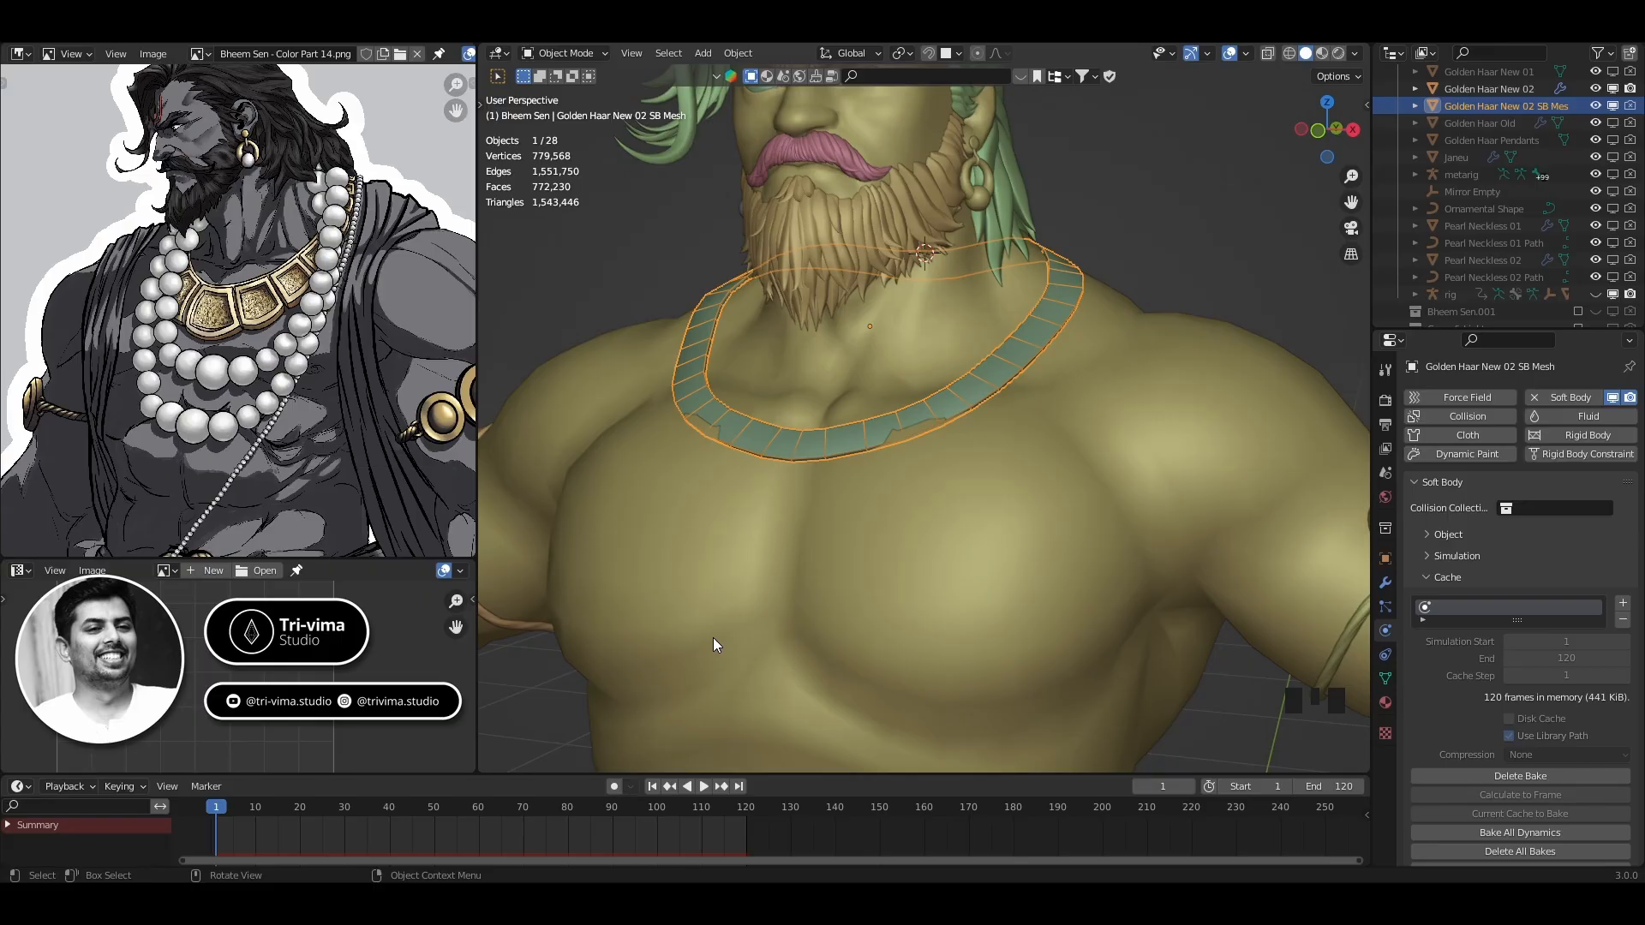
Play the rebaked simulation to examine the necklace's contact with the chest, and return to frame 1
left_click(702, 788)
middle_click_drag(1017, 569, 996, 543)
scroll(973, 552, "down", 3)
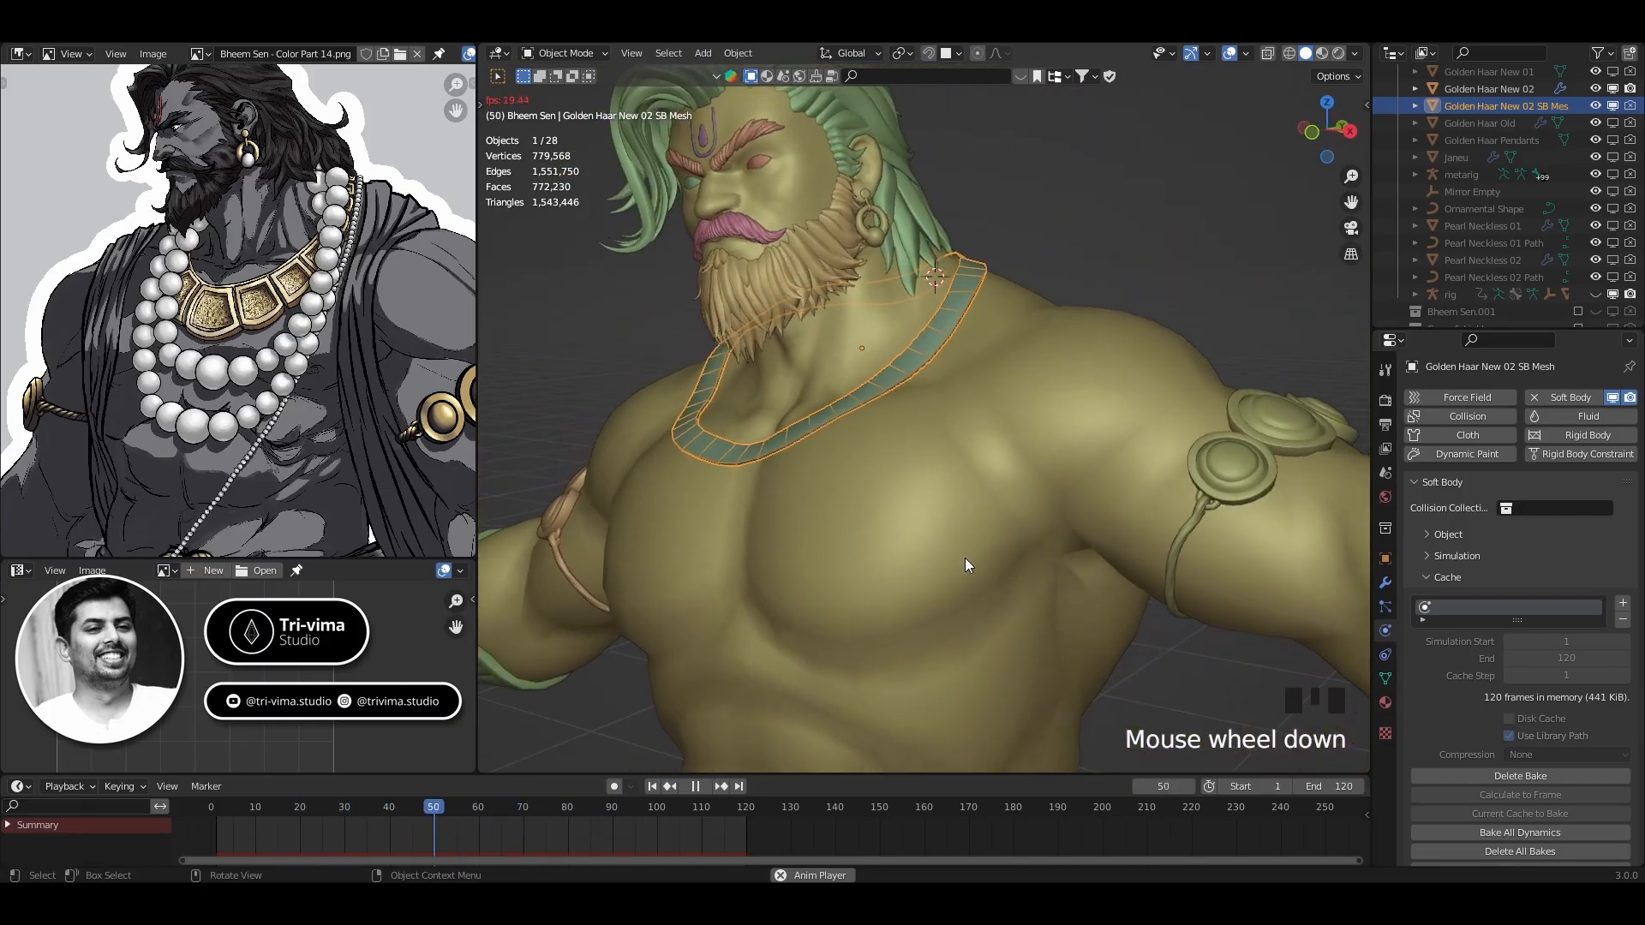
left_click(695, 786)
left_click(652, 787)
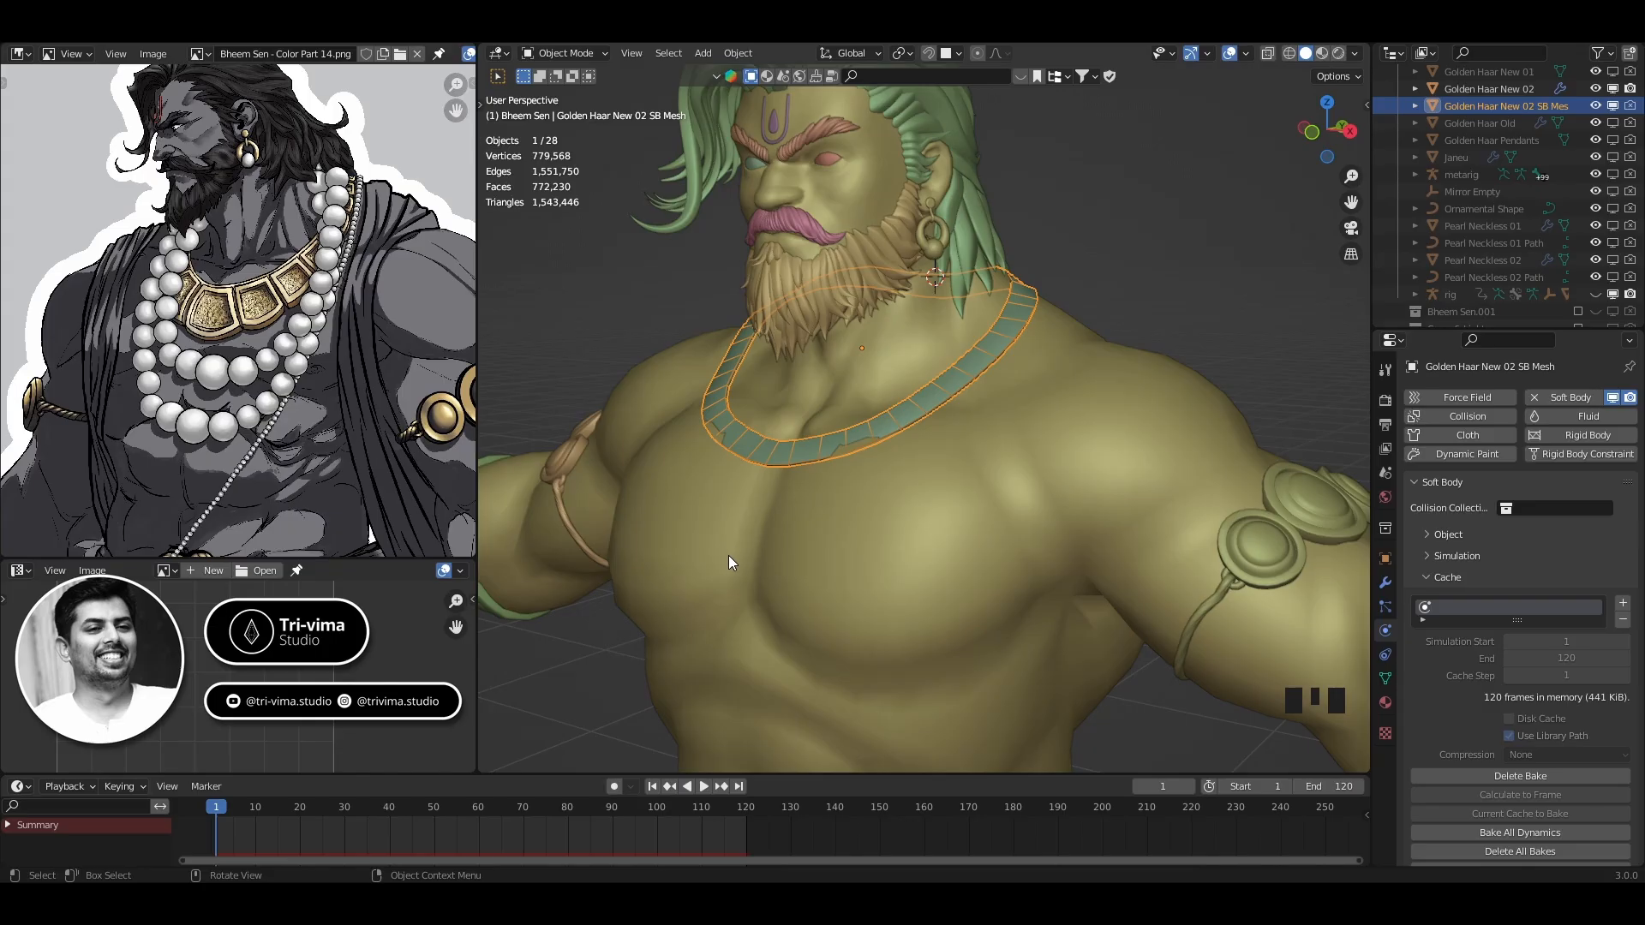
Save the file and enable Golden Haar Pendants in both the viewport and renders
middle_click_drag(834, 502, 864, 516)
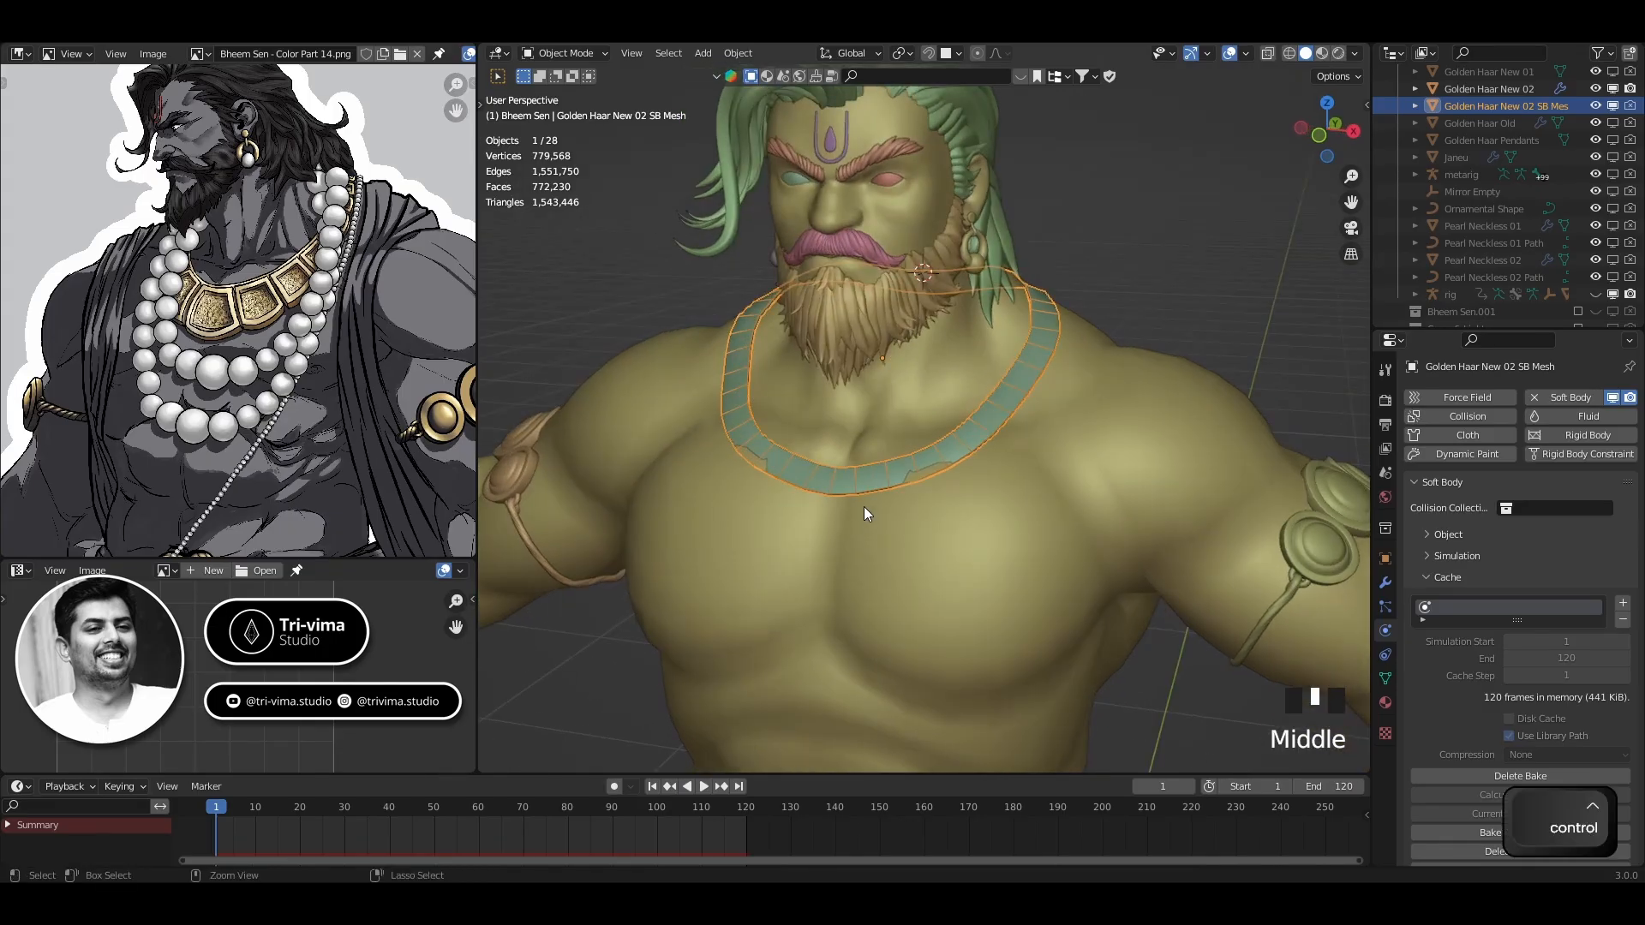
key("ctrl+s")
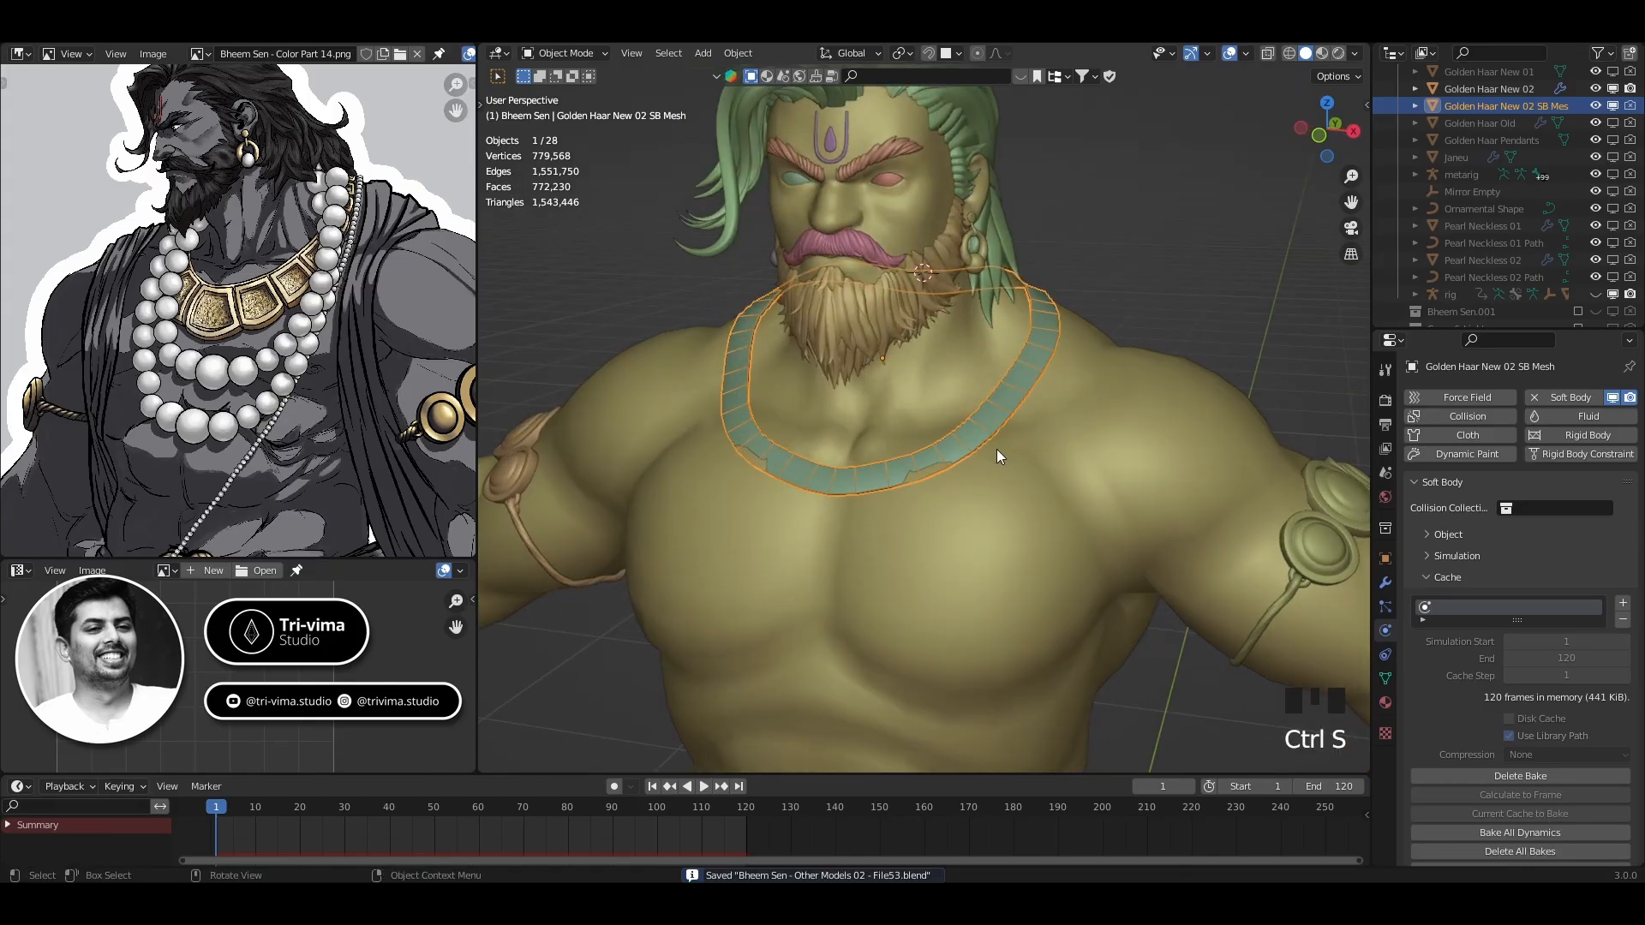
left_click(1612, 140)
left_click(1629, 140)
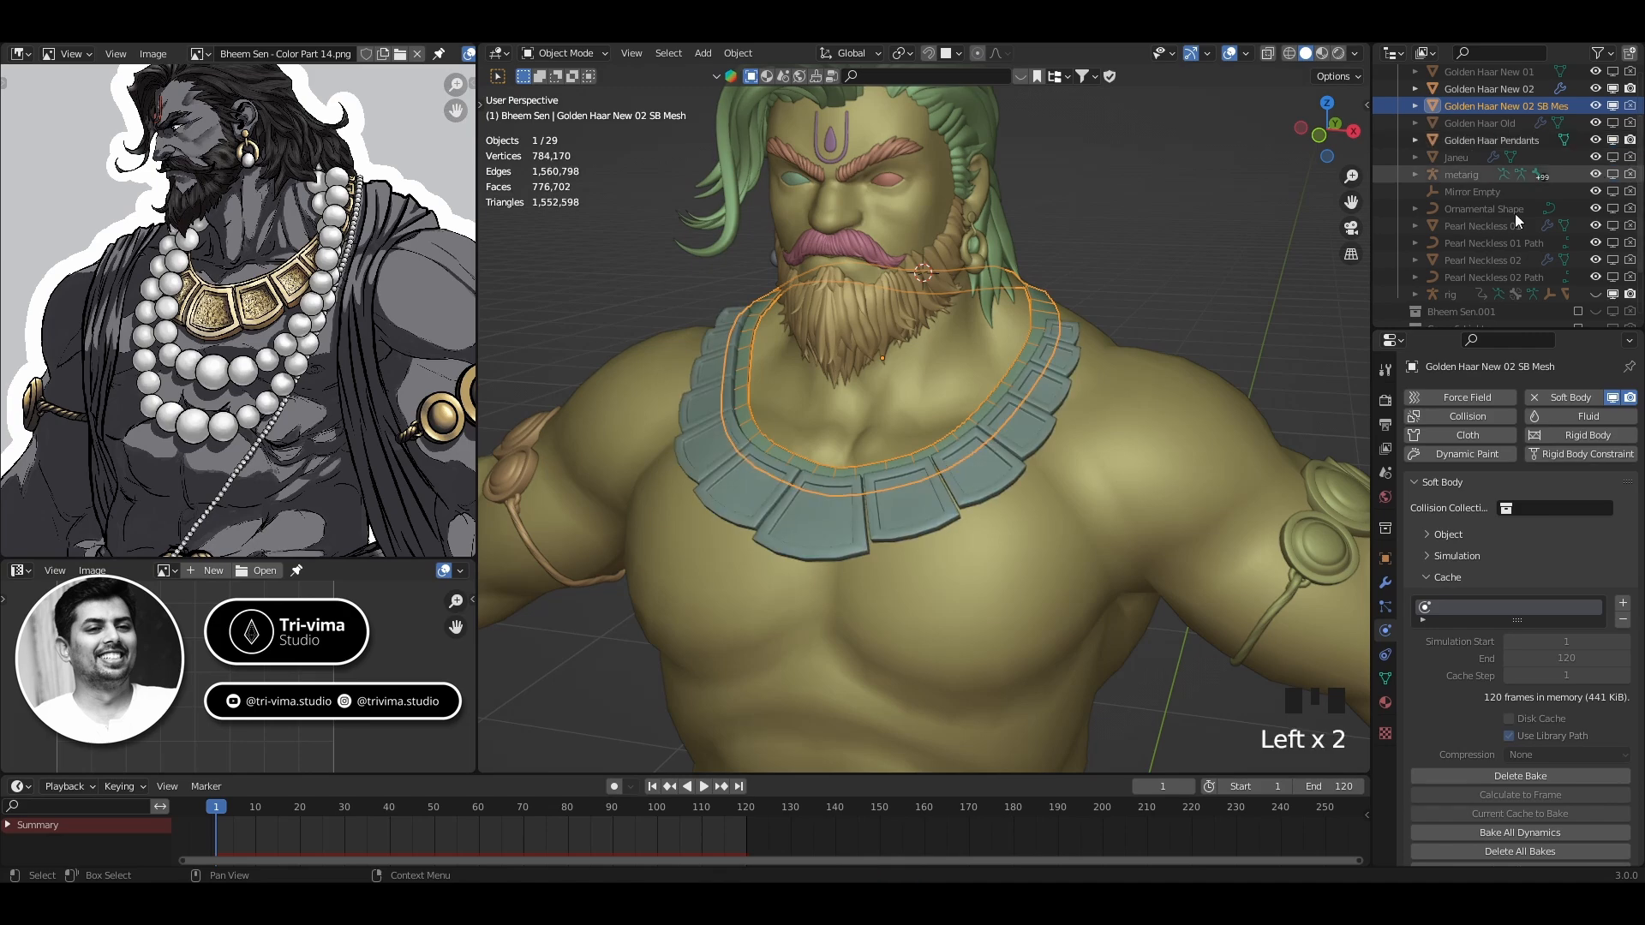
Try enlarging Golden Haar Pendants uniformly to about 1.14 times their size
left_click(1008, 472)
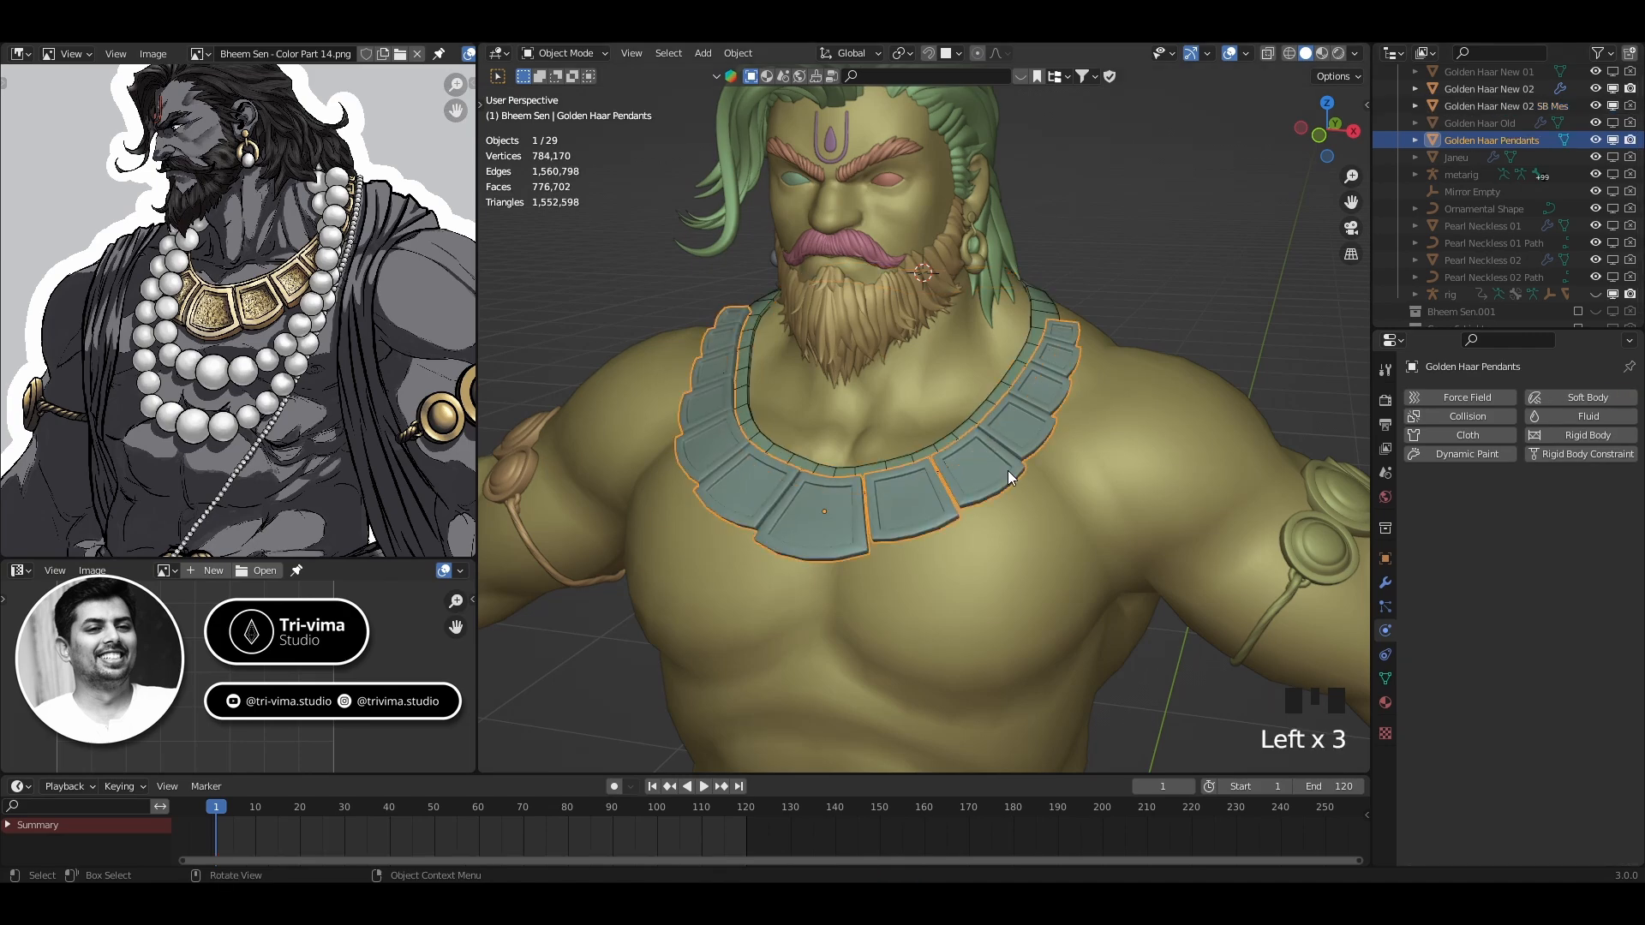
middle_click_drag(1007, 471, 767, 583)
scroll(925, 552, "up", 3)
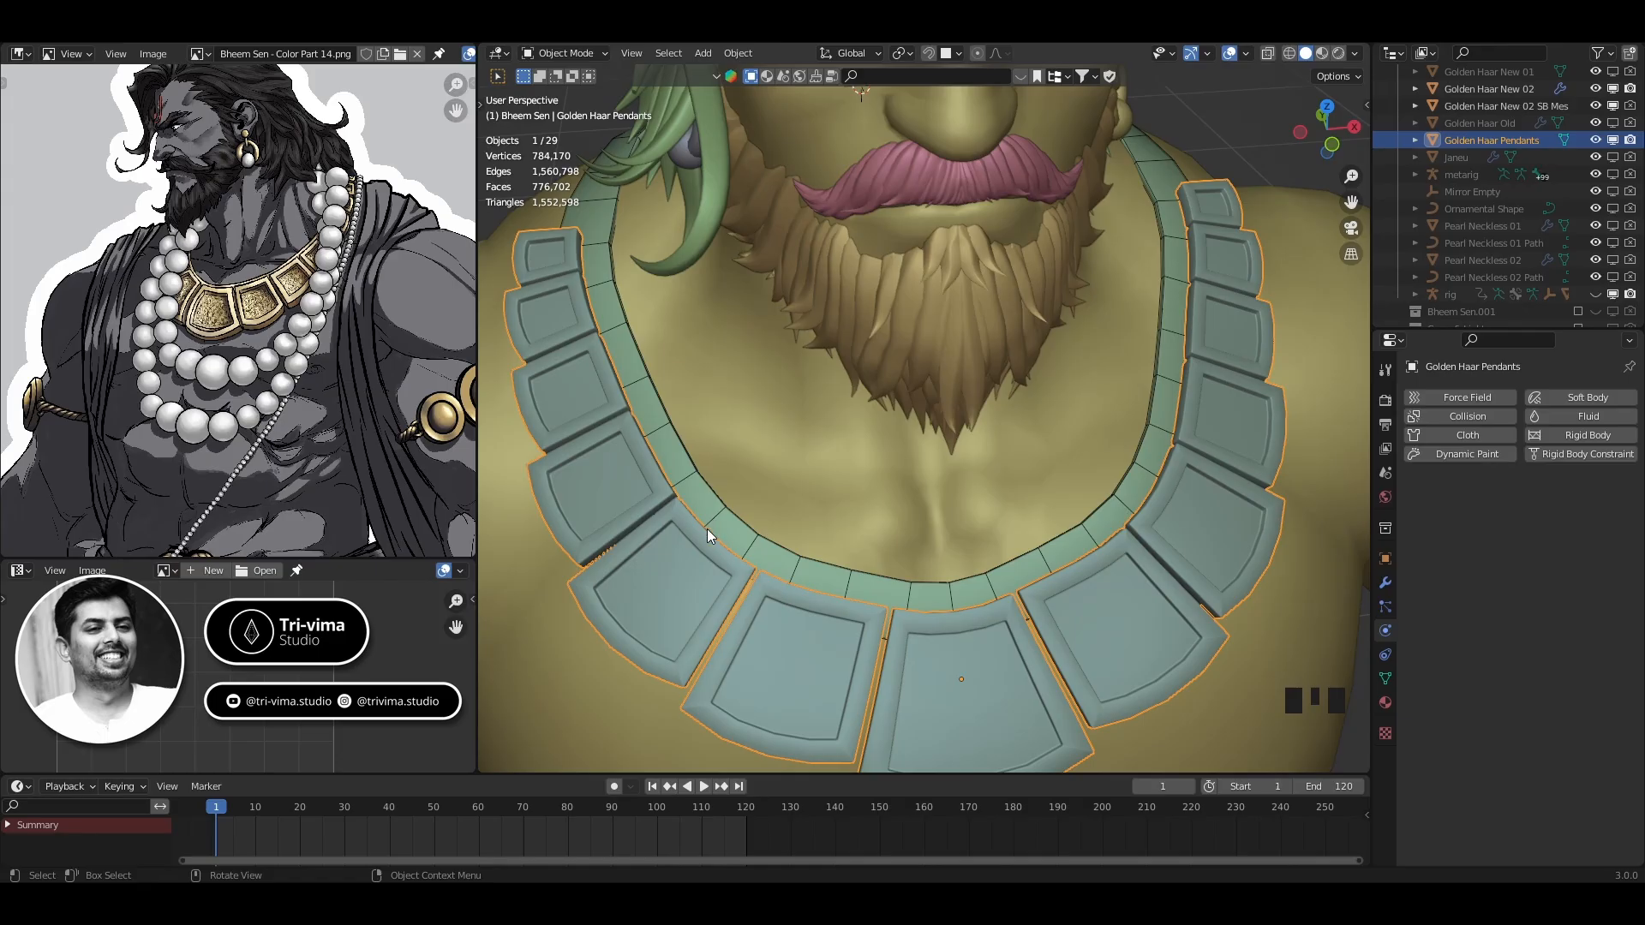
middle_click_drag(722, 528, 1247, 406)
middle_click_drag(1201, 249, 1061, 559)
scroll(1061, 558, "down", 2)
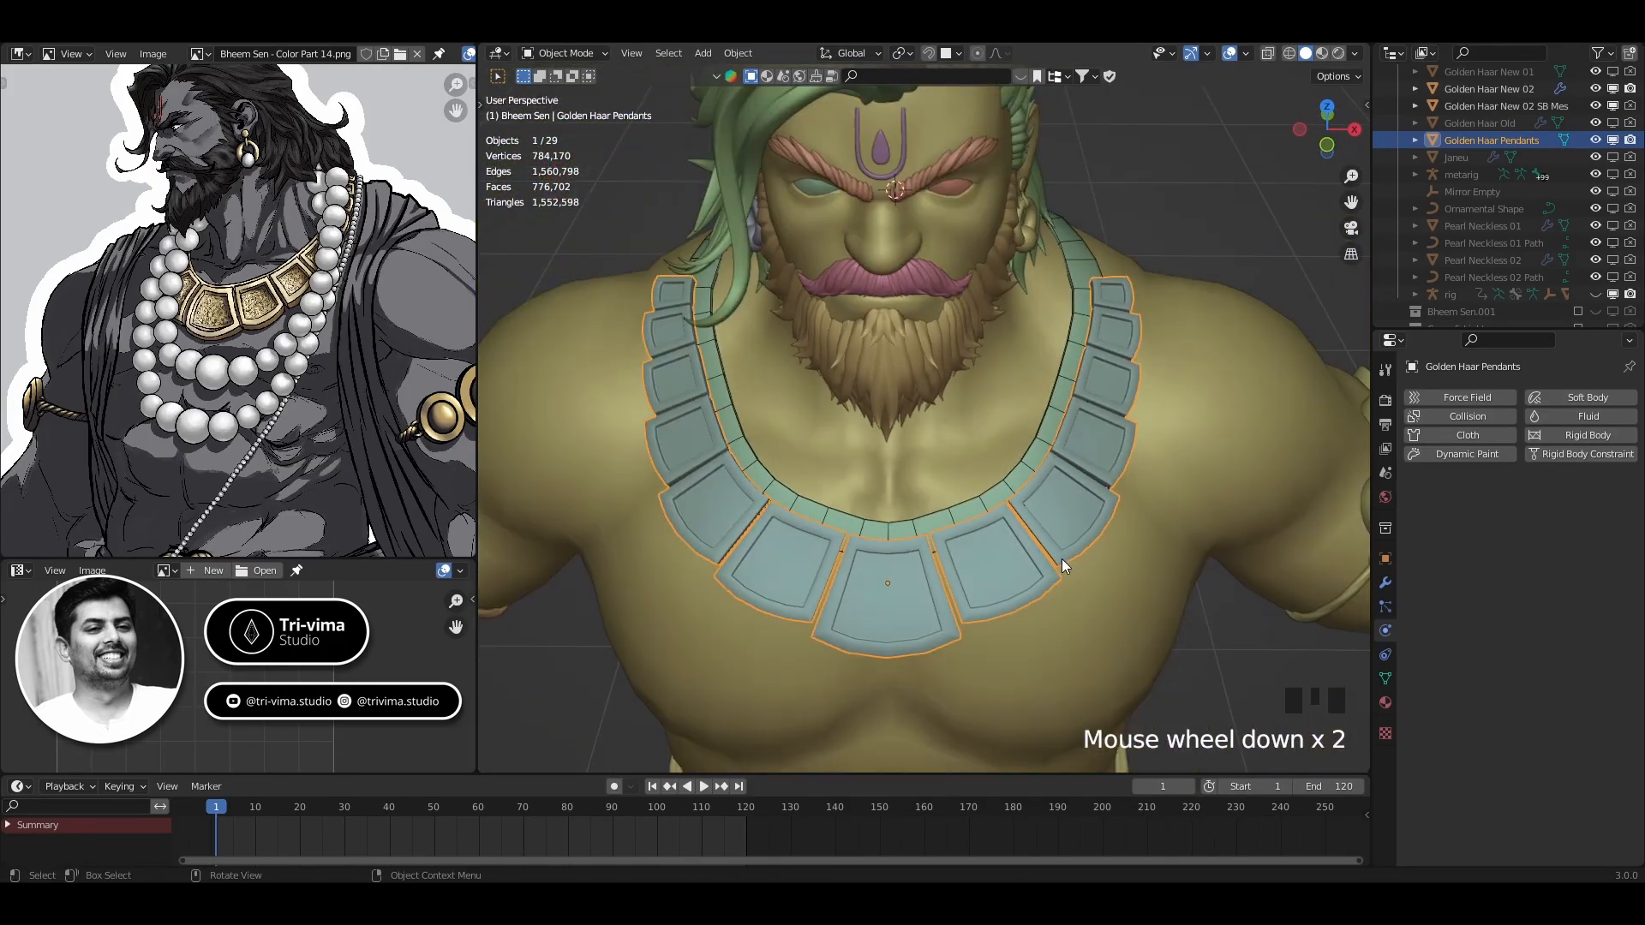
key("s")
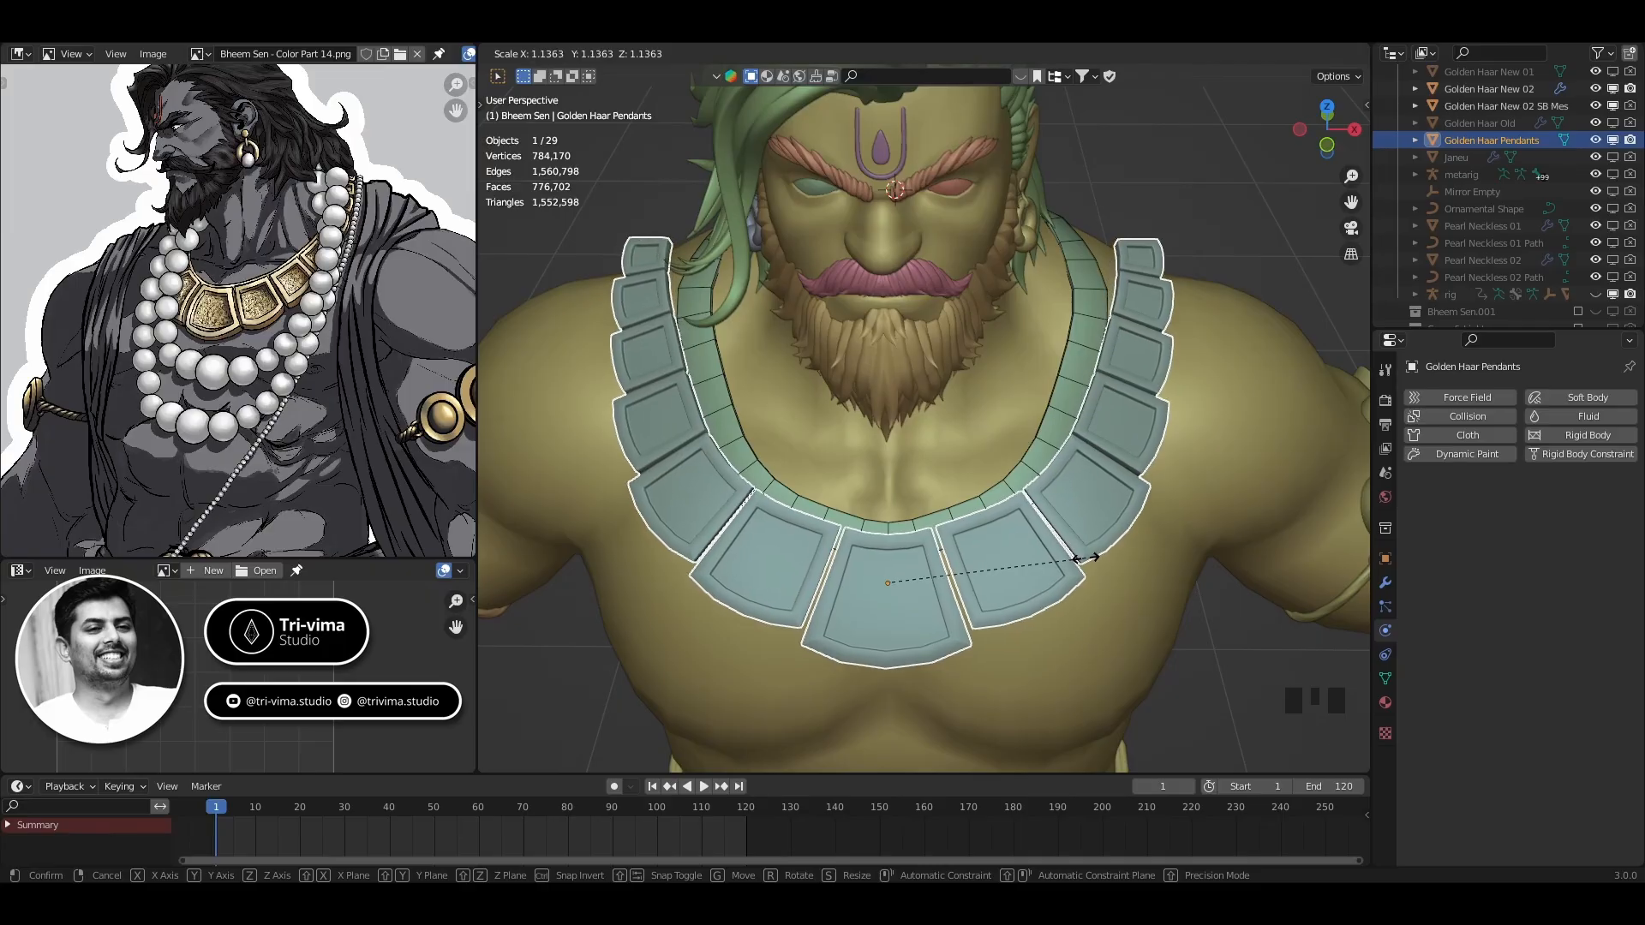
left_click(1089, 557)
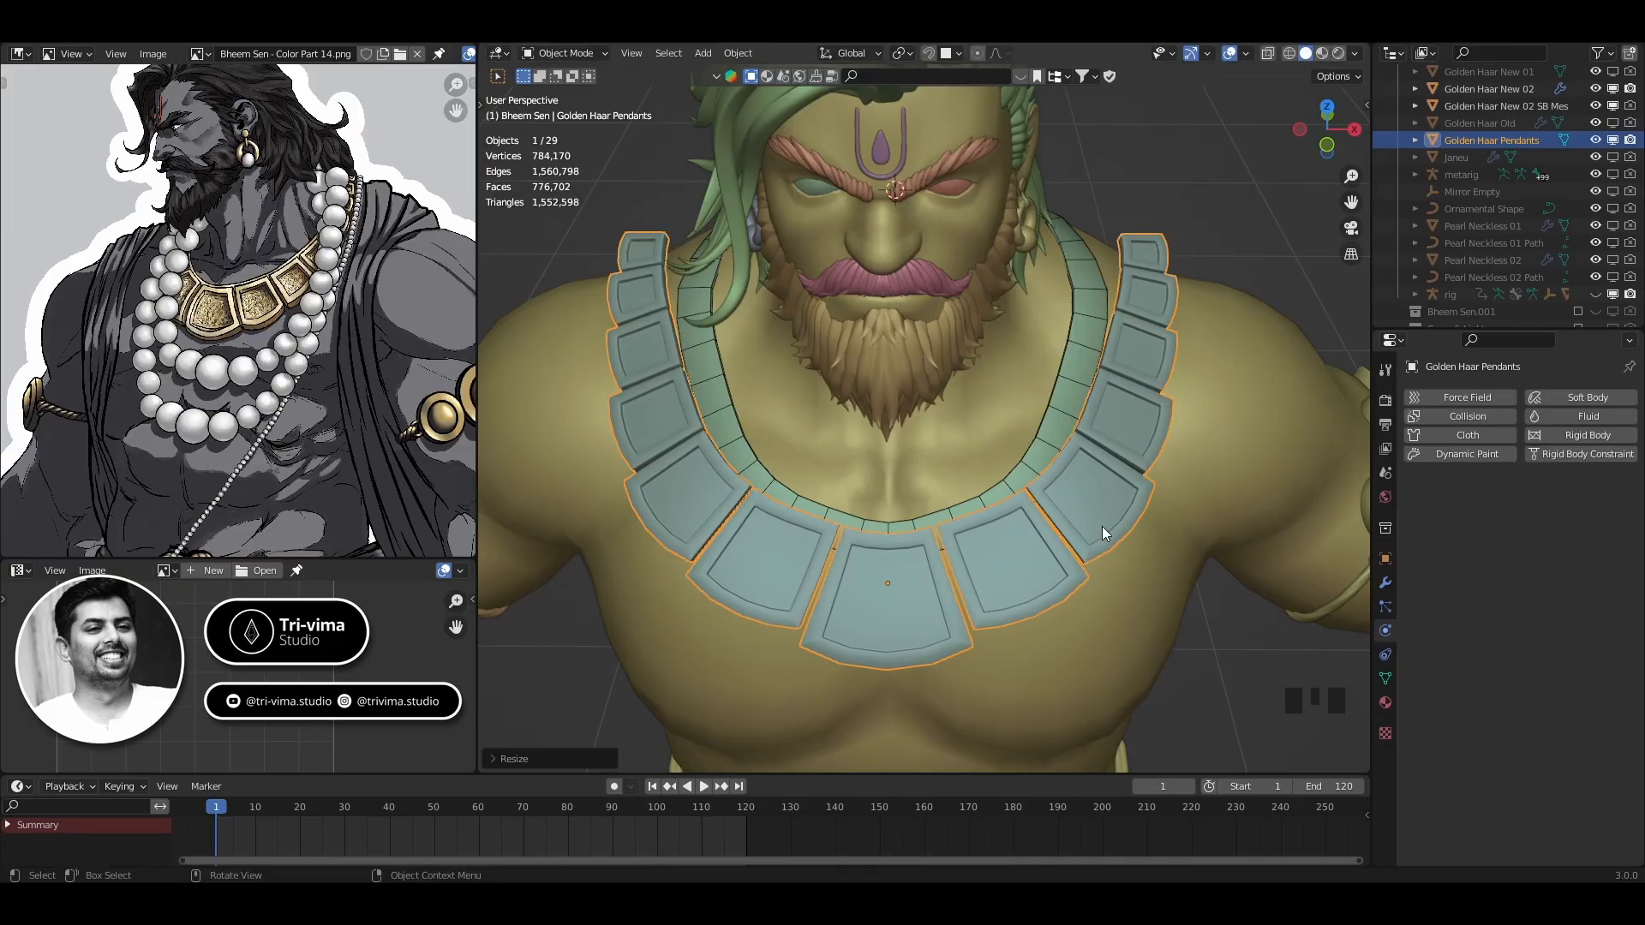
Try narrowing the pendants along X, and undo both scaling changes
key("s")
key("x")
key("s")
left_click(1086, 521)
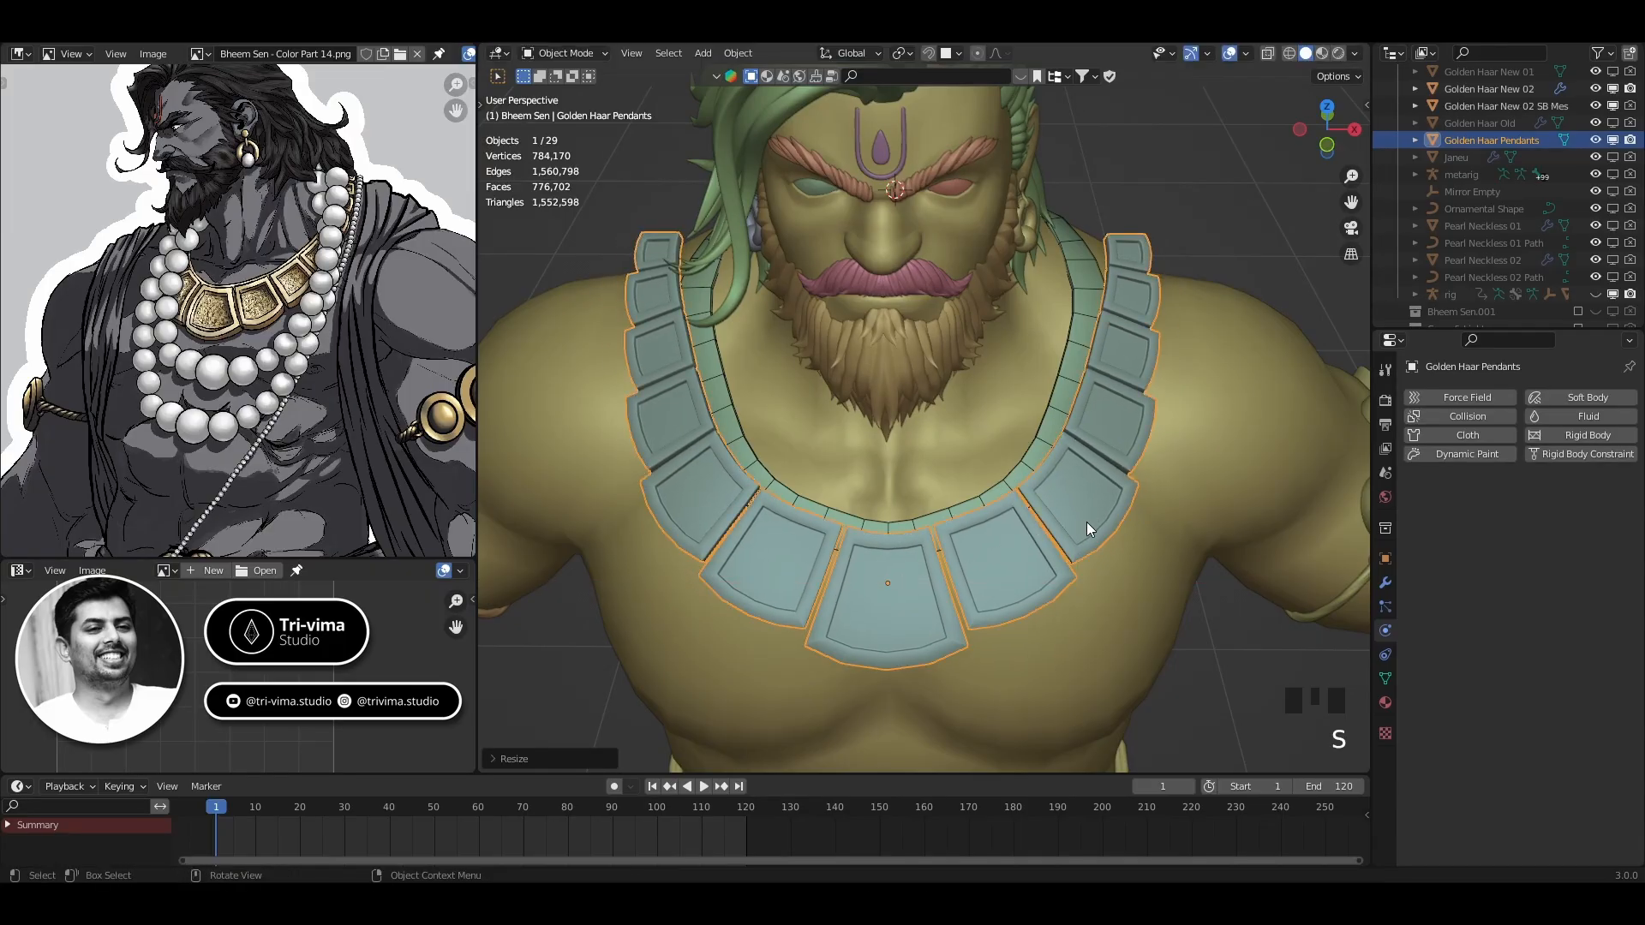
key("ctrl+z")
key("ctrl+z")
Select the necklace band Golden Haar New 02 and disable Golden Haar Pendants in both the viewport and renders
mouse_move(1098, 488)
middle_mouse_down()
mouse_move(1063, 473)
mouse_move(1097, 481)
middle_mouse_up()
scroll(973, 598, "up", 2)
middle_click_drag(973, 598, 895, 583, "shift")
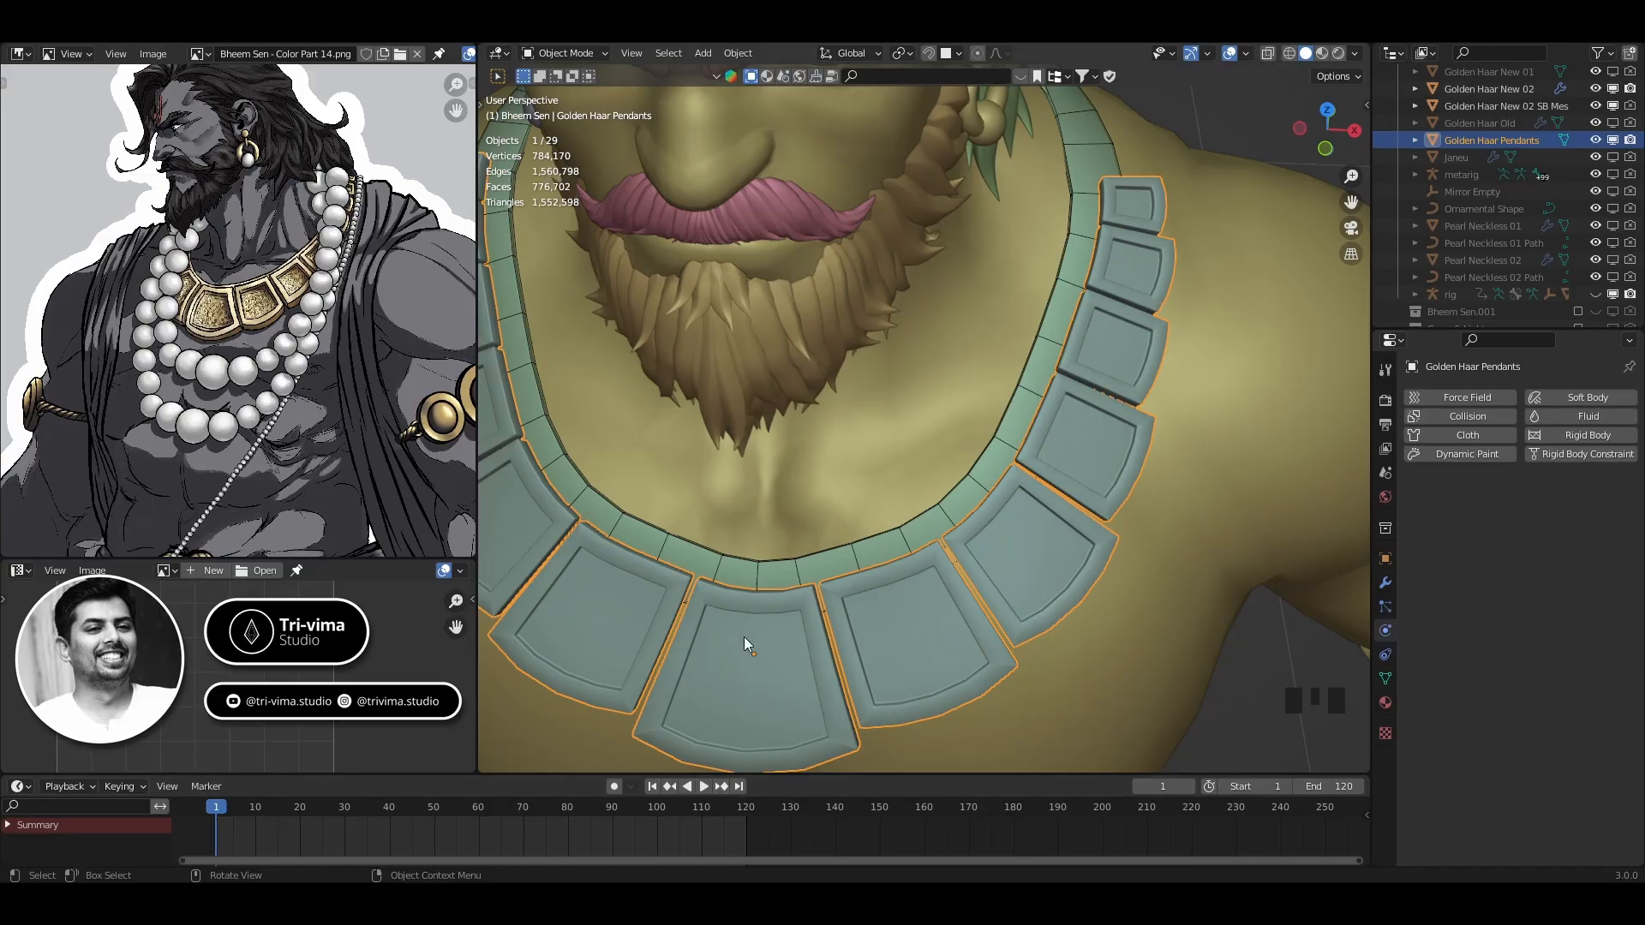
middle_click_drag(746, 638, 937, 491)
scroll(872, 574, "up", 3)
left_click(939, 490)
key("Tab")
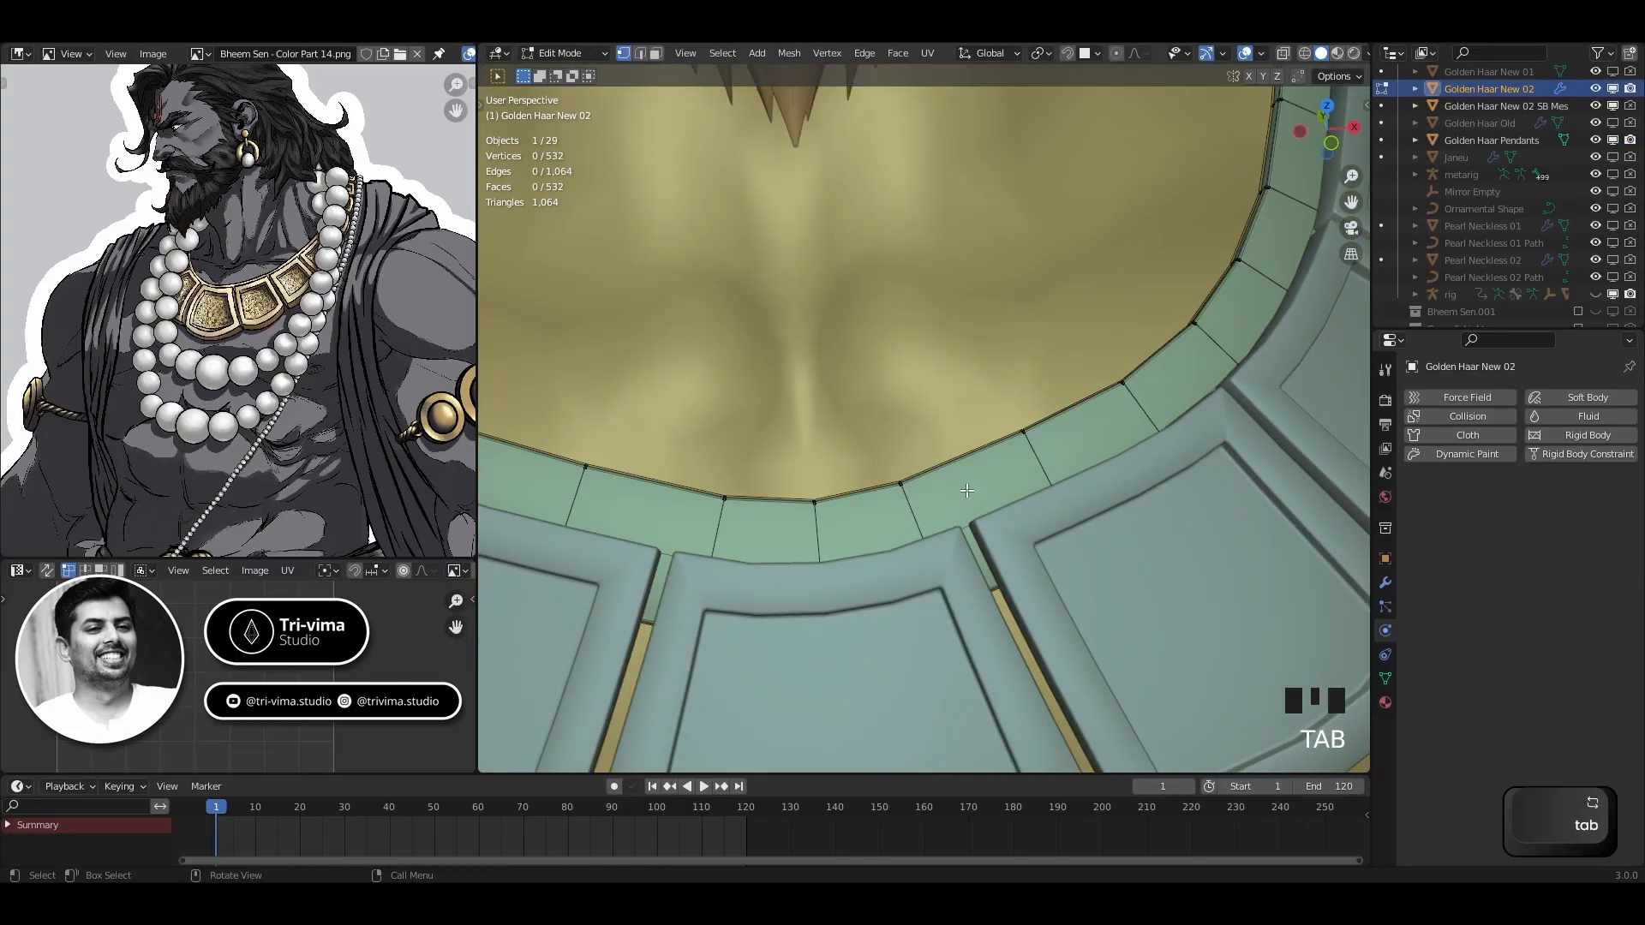
scroll(966, 490, "down", 5)
key("Tab")
key("Tab")
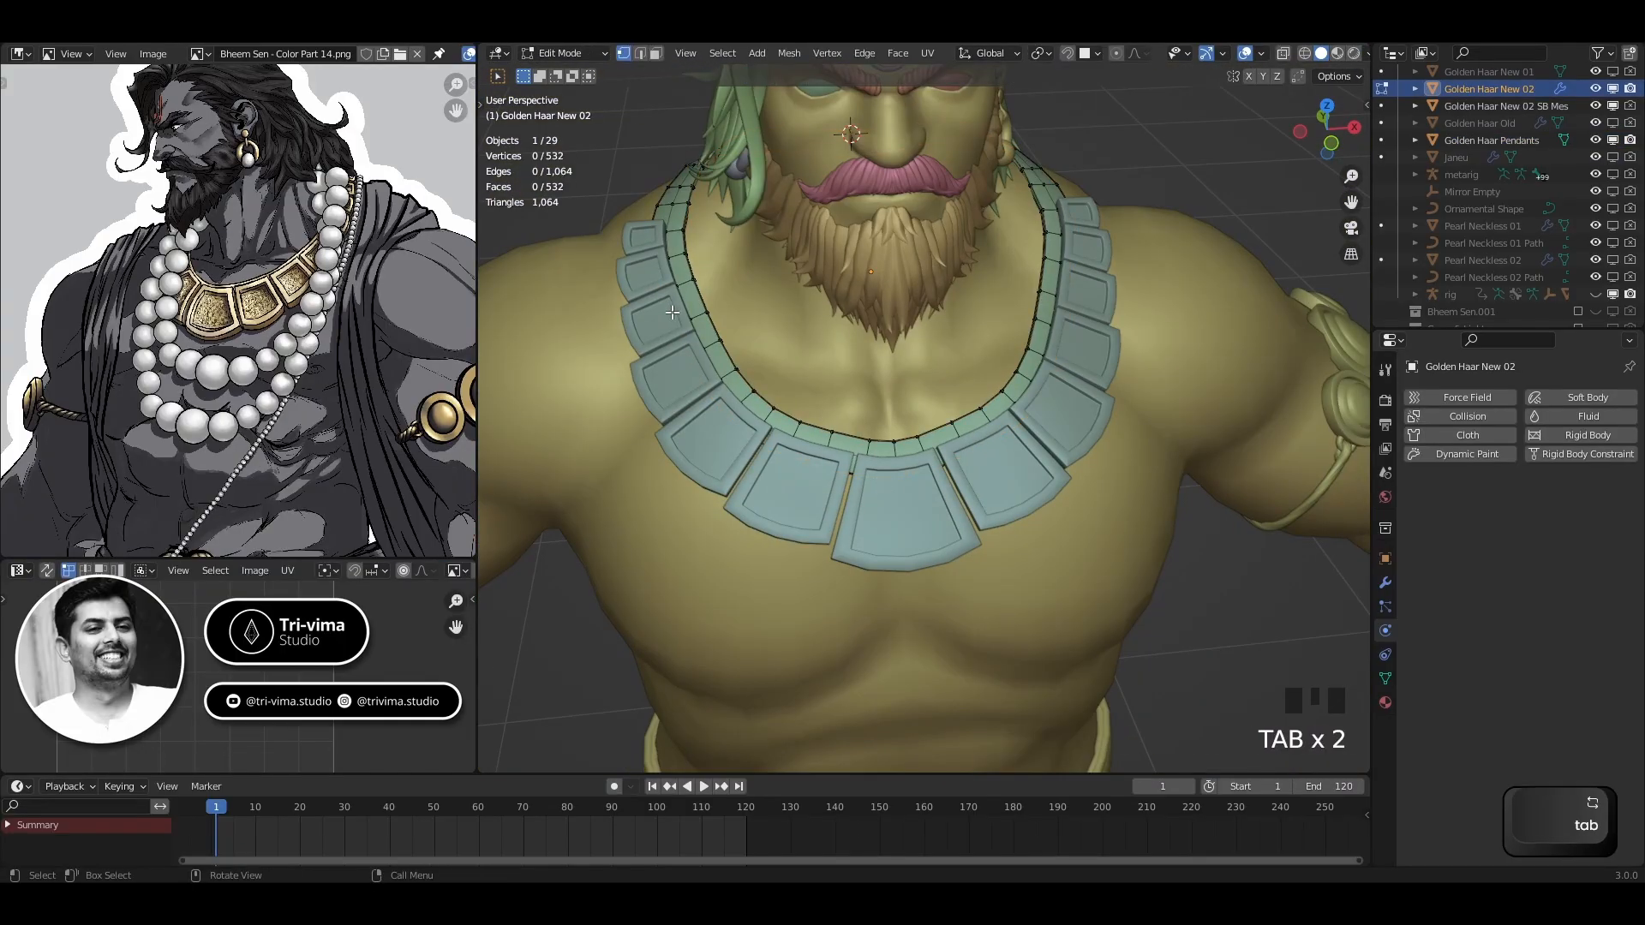
key("Tab")
left_click_drag(1612, 141, 1630, 140)
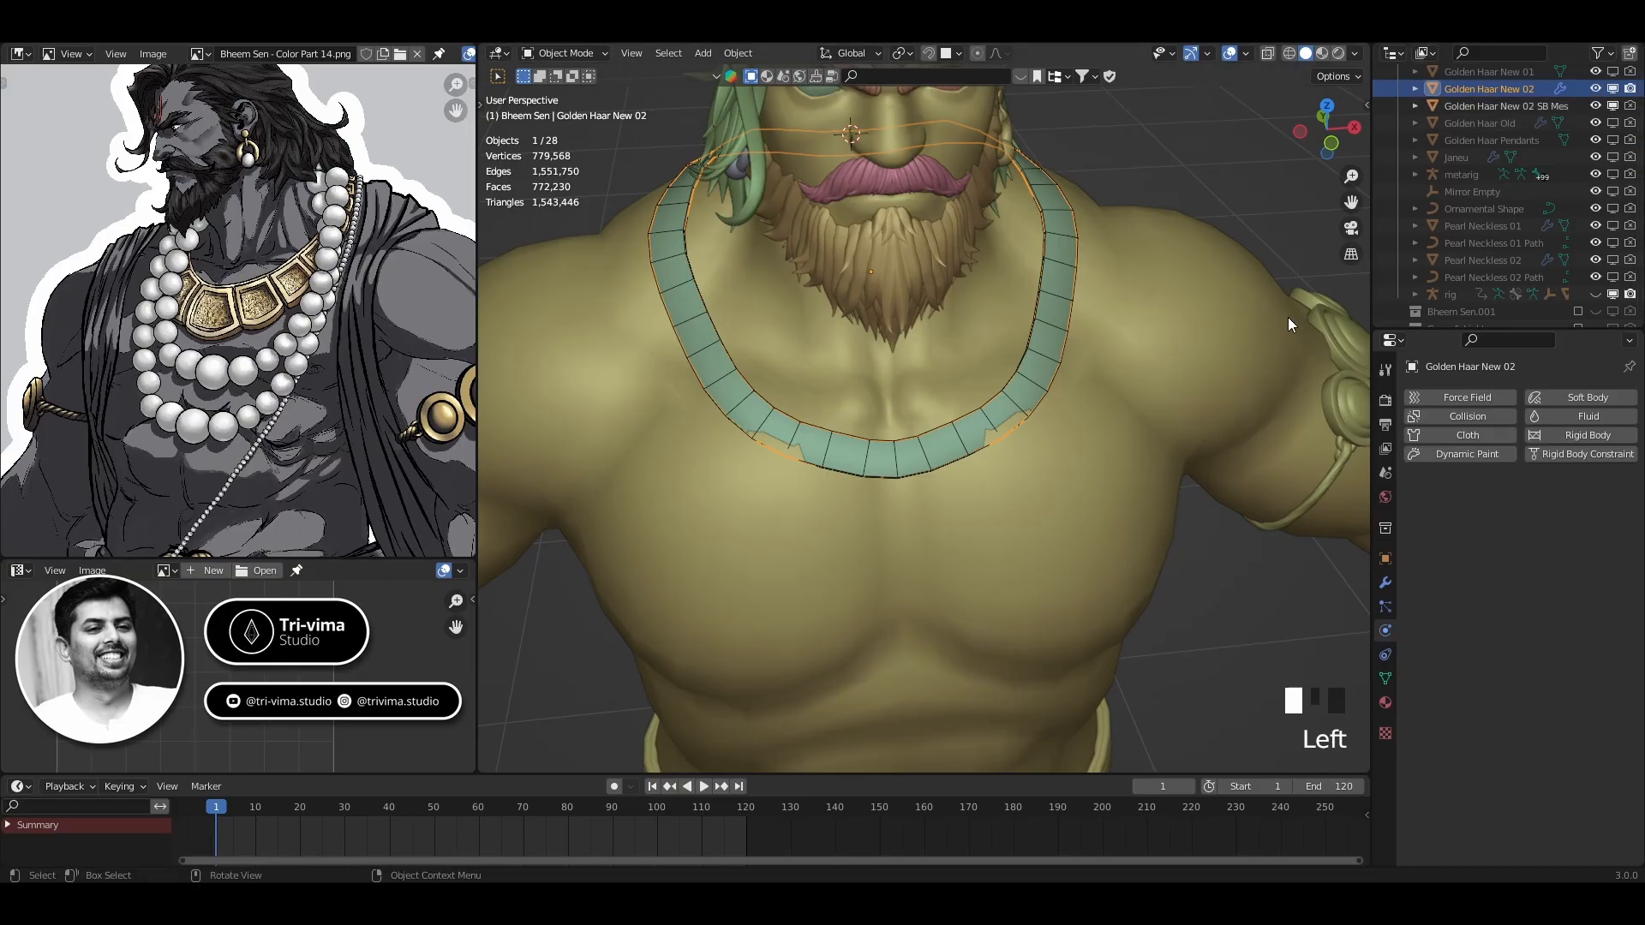
Unbind the Surface Deform modifier on Golden Haar New 02 from its target
left_click(945, 447)
left_click(945, 446)
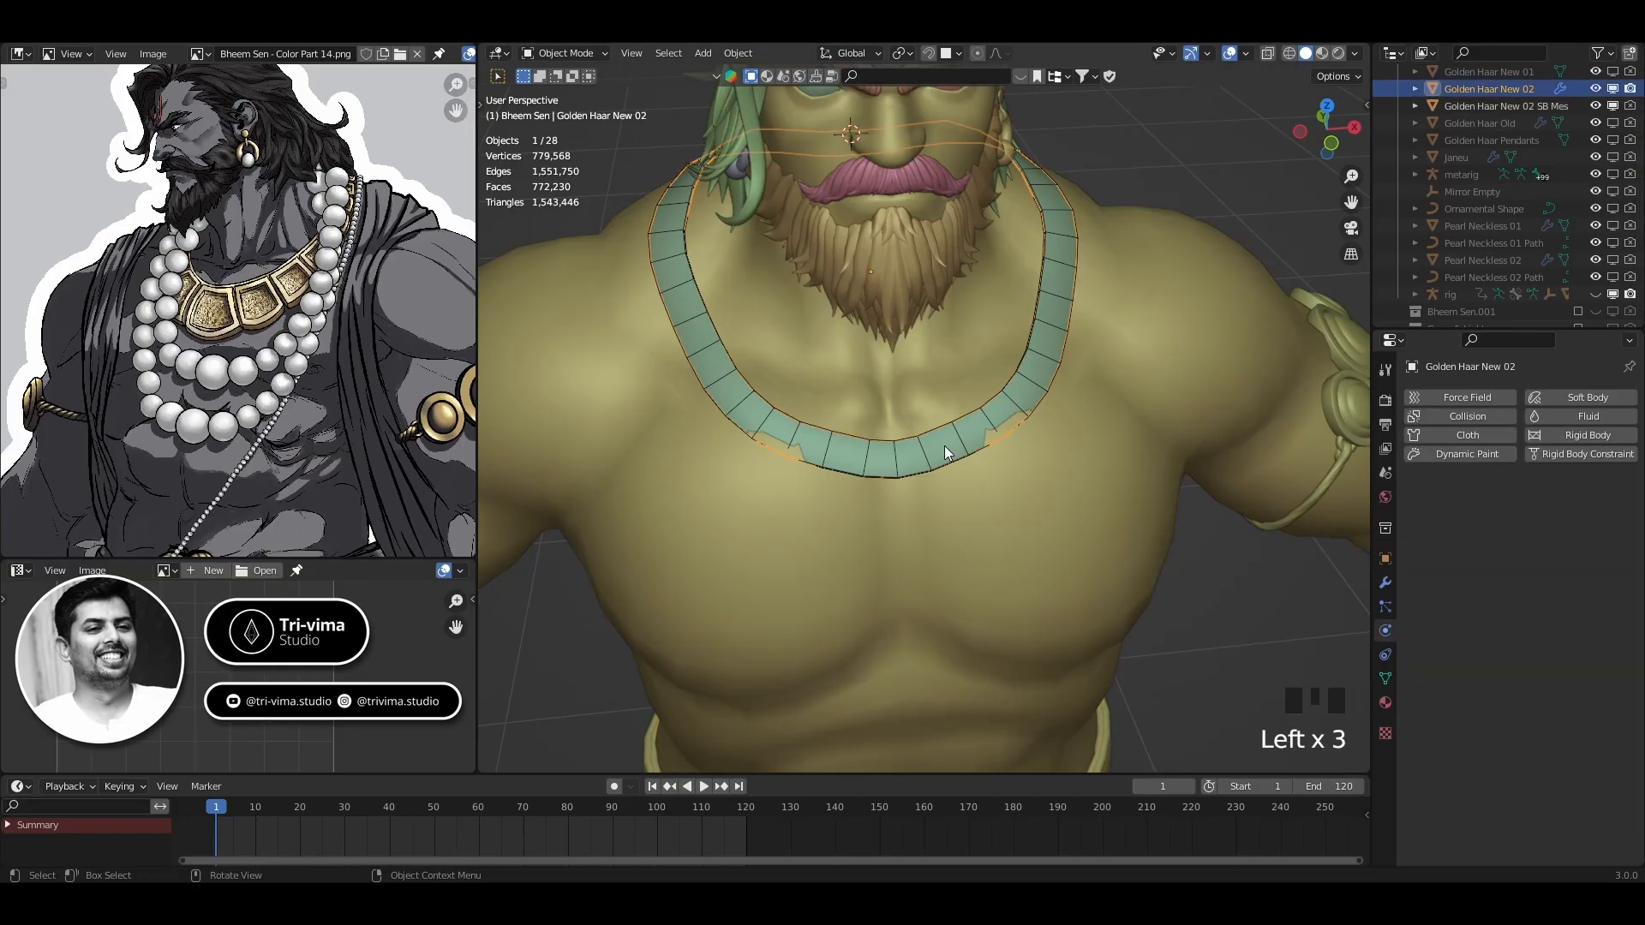
left_click(1385, 584)
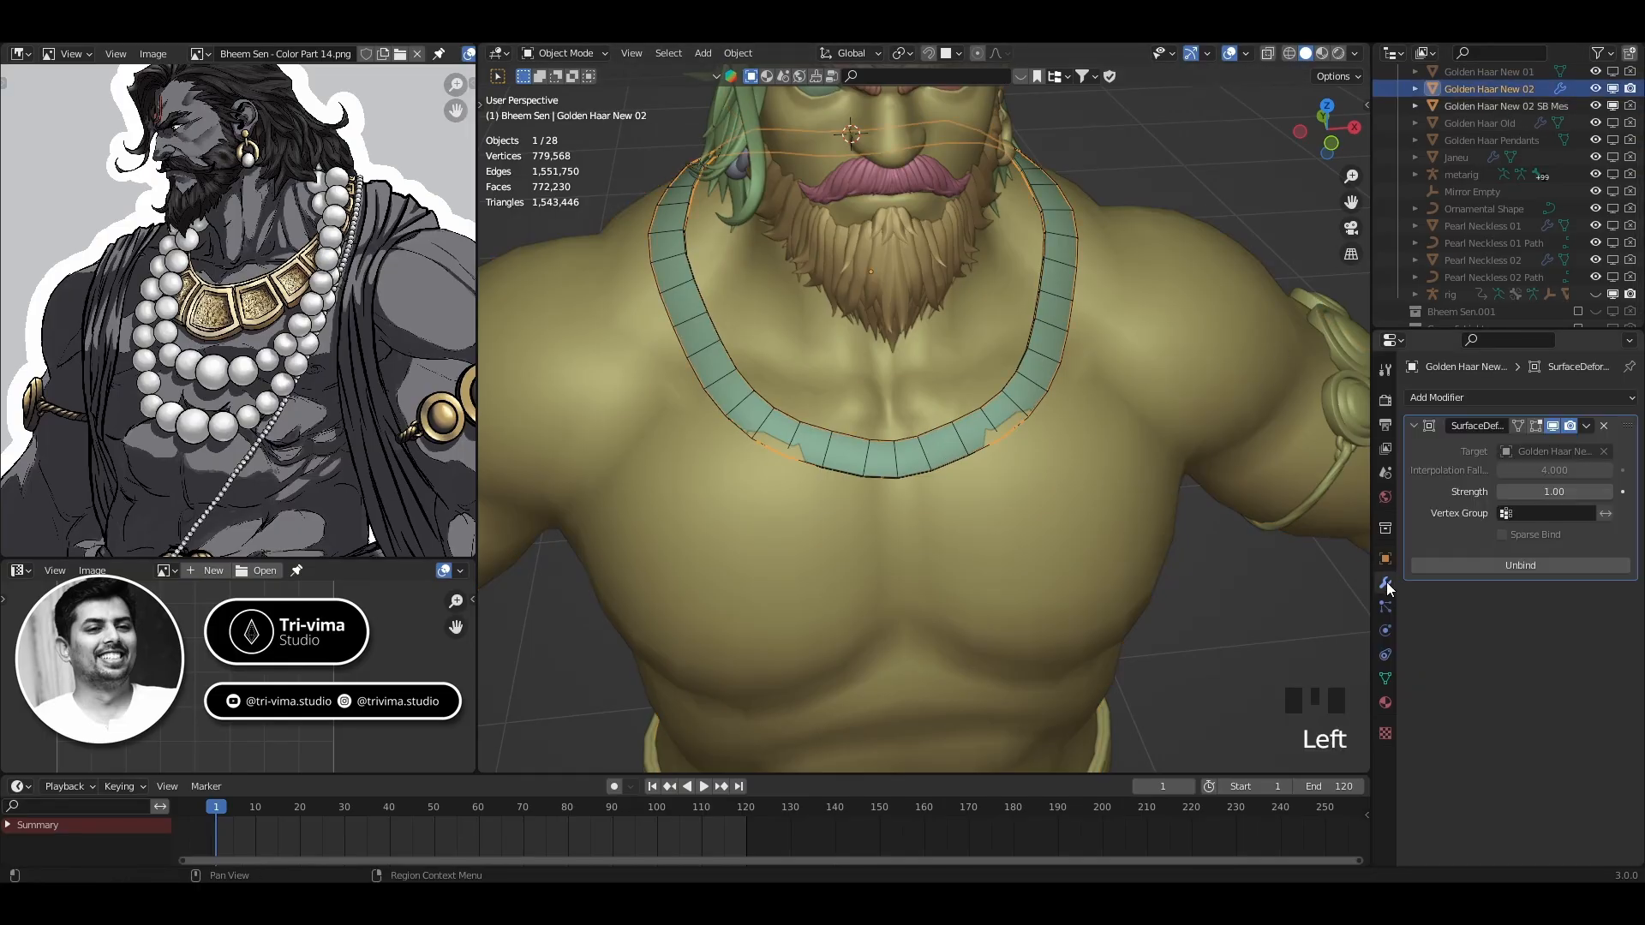
left_click(1533, 568)
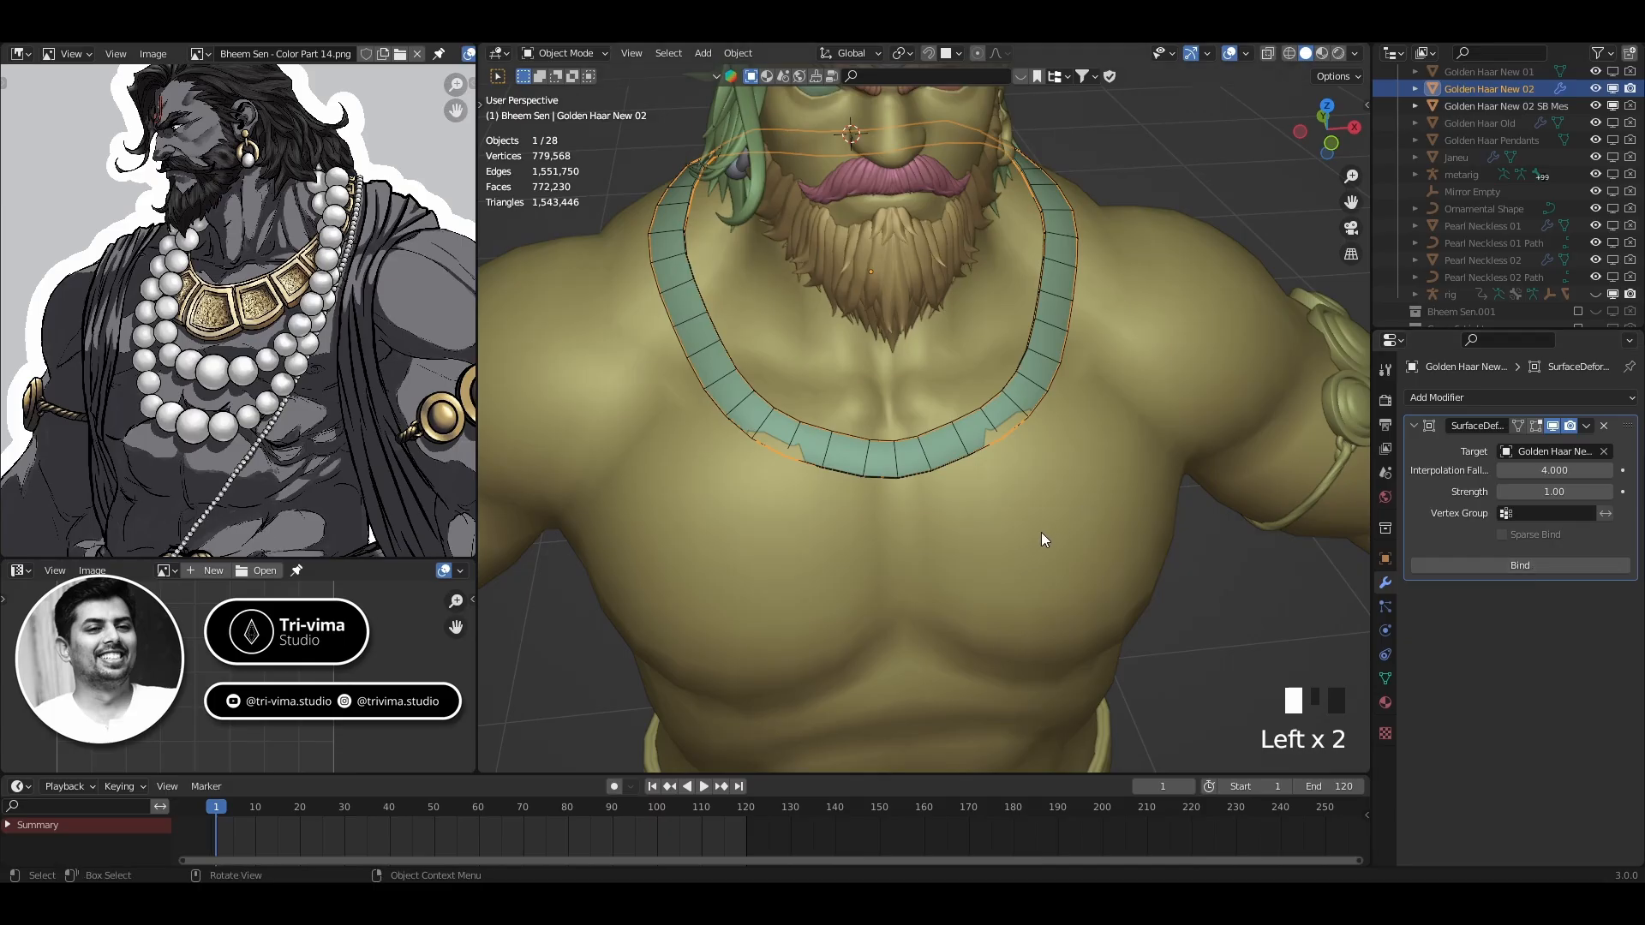
Bevel the two edge loops flanking the front center of Golden Haar New 02, using a single segment
scroll(932, 461, "up", 3)
key("Tab")
middle_click_drag(932, 461, 853, 546)
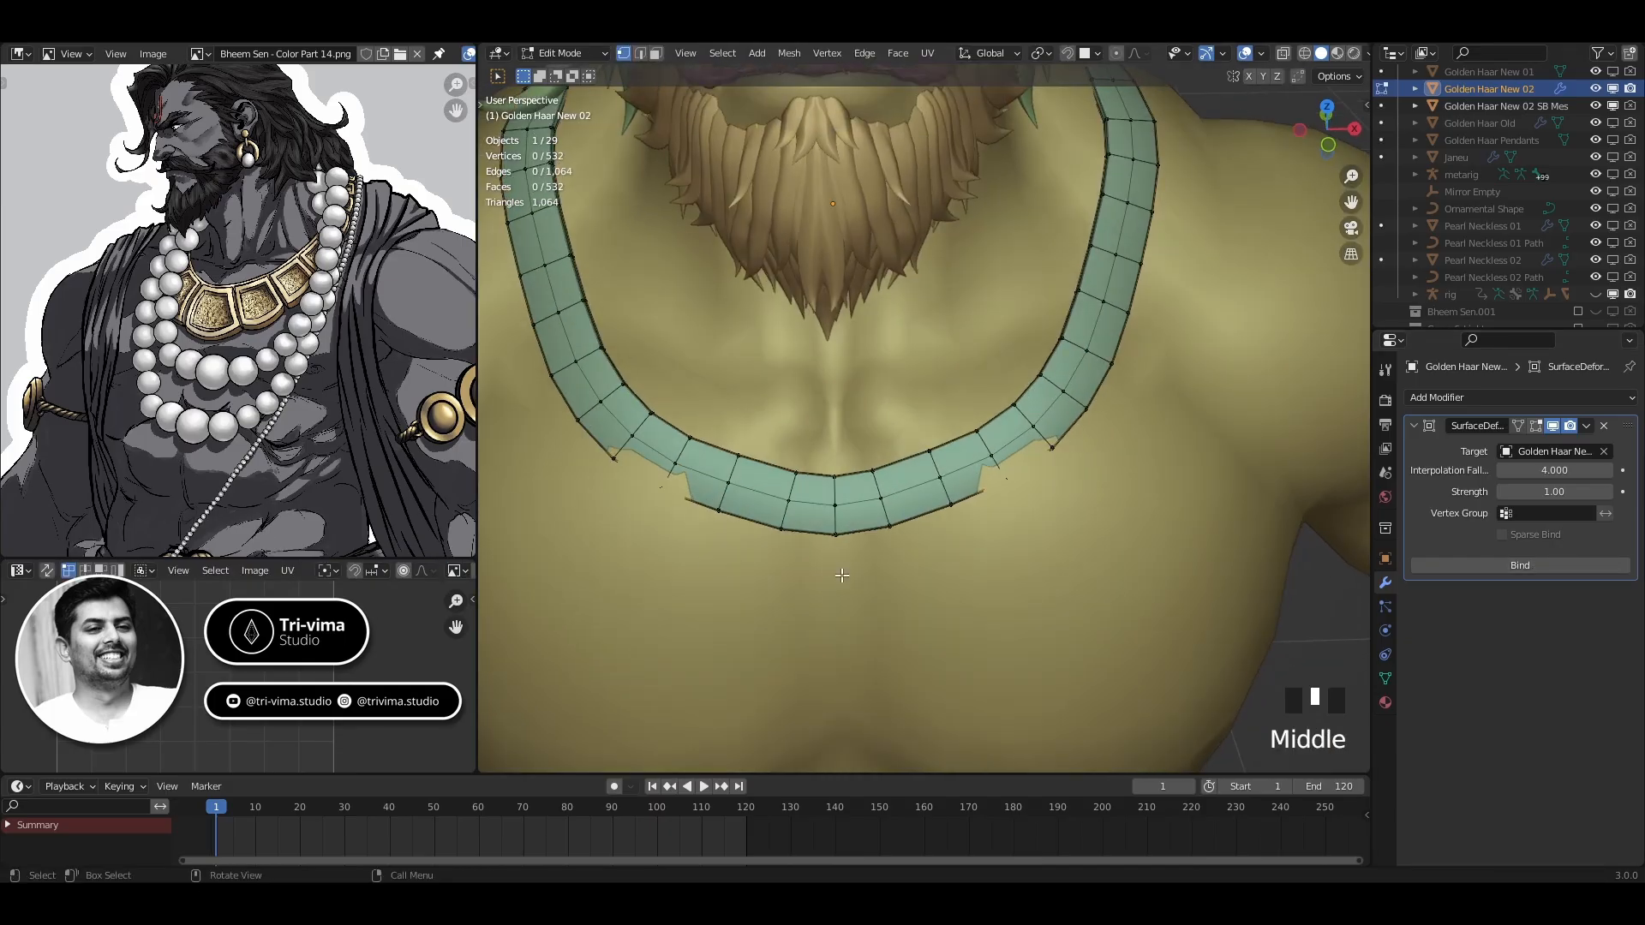
left_click_drag(925, 498, 959, 525)
left_click(943, 494, "alt+shift")
left_click(943, 494, "alt+shift")
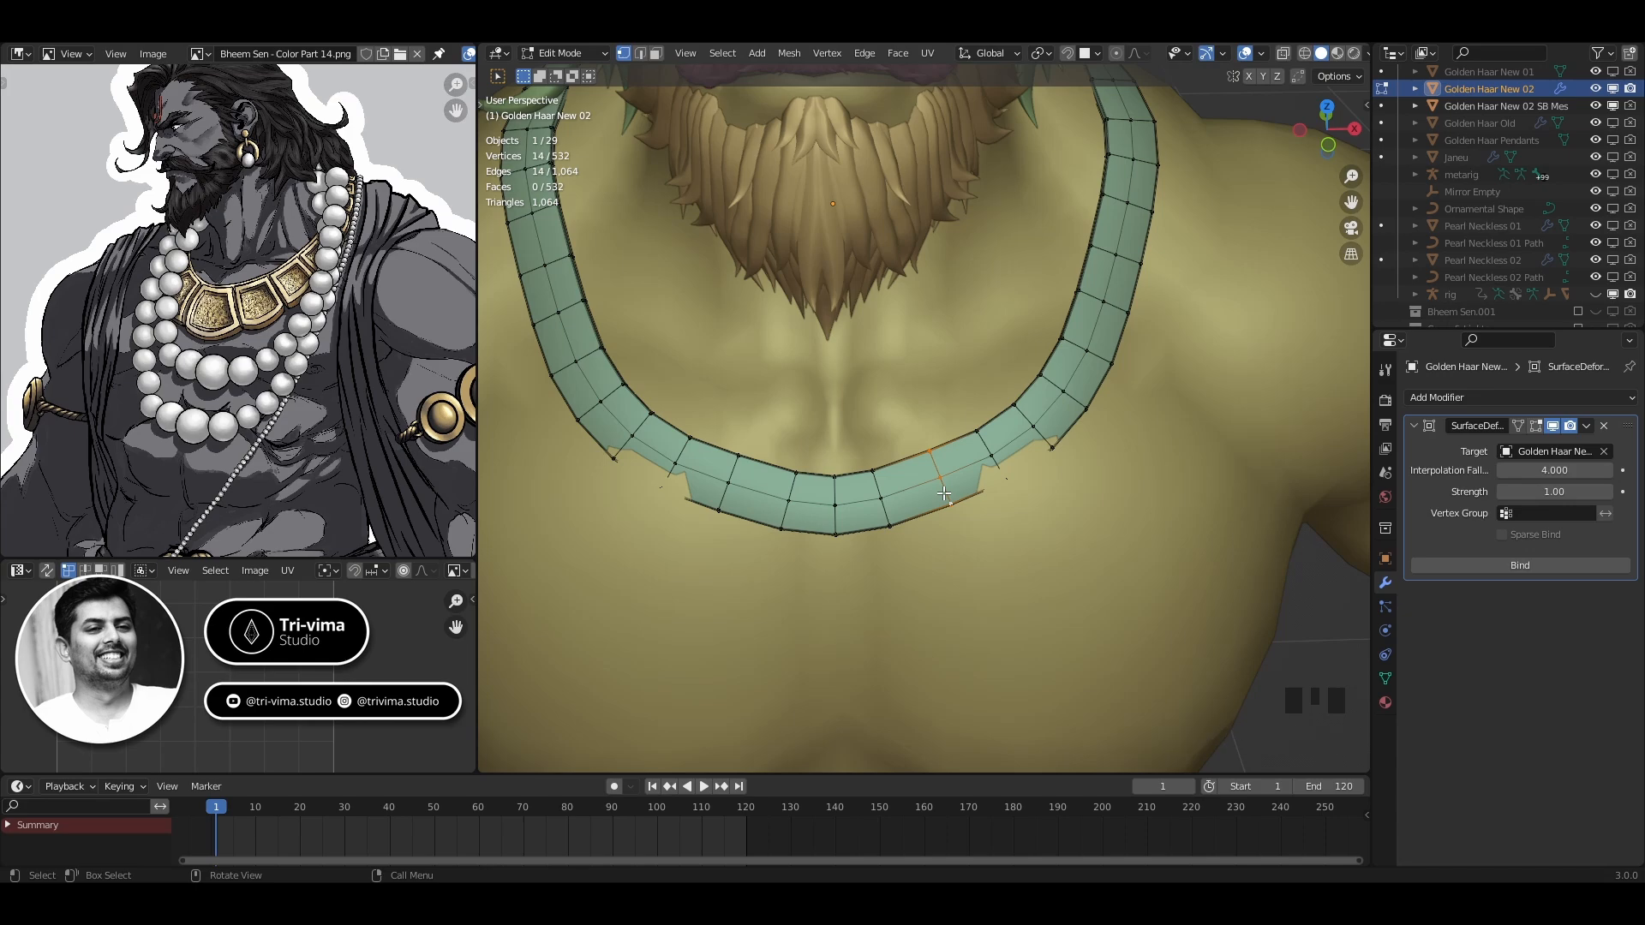
key("2")
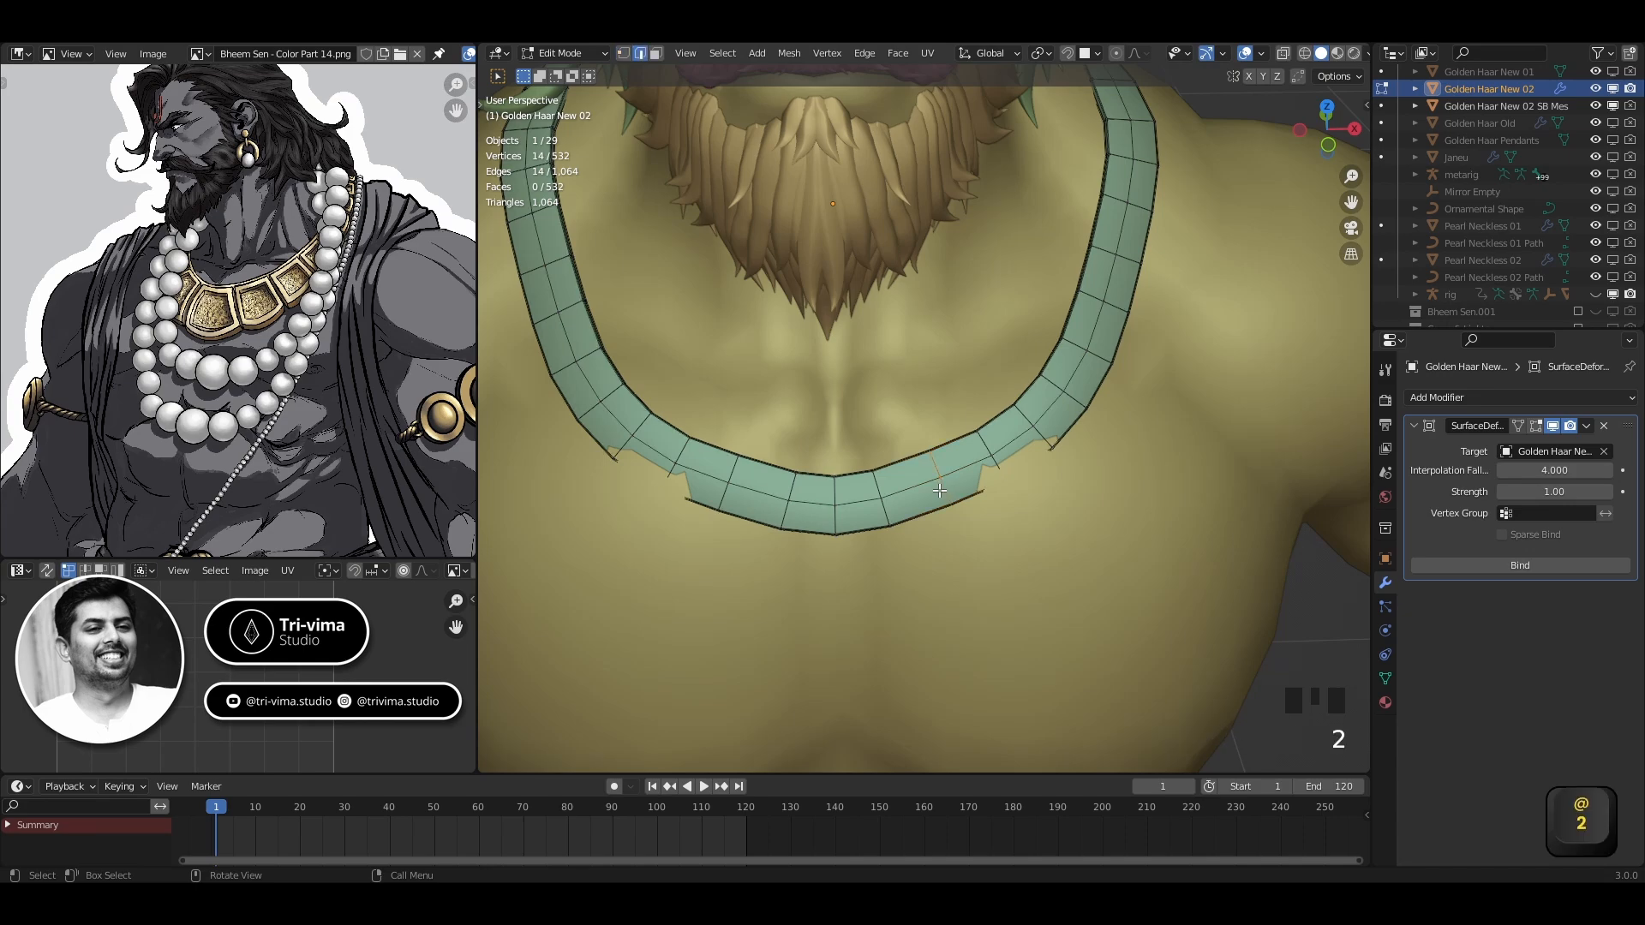
left_click(722, 495, "alt+shift")
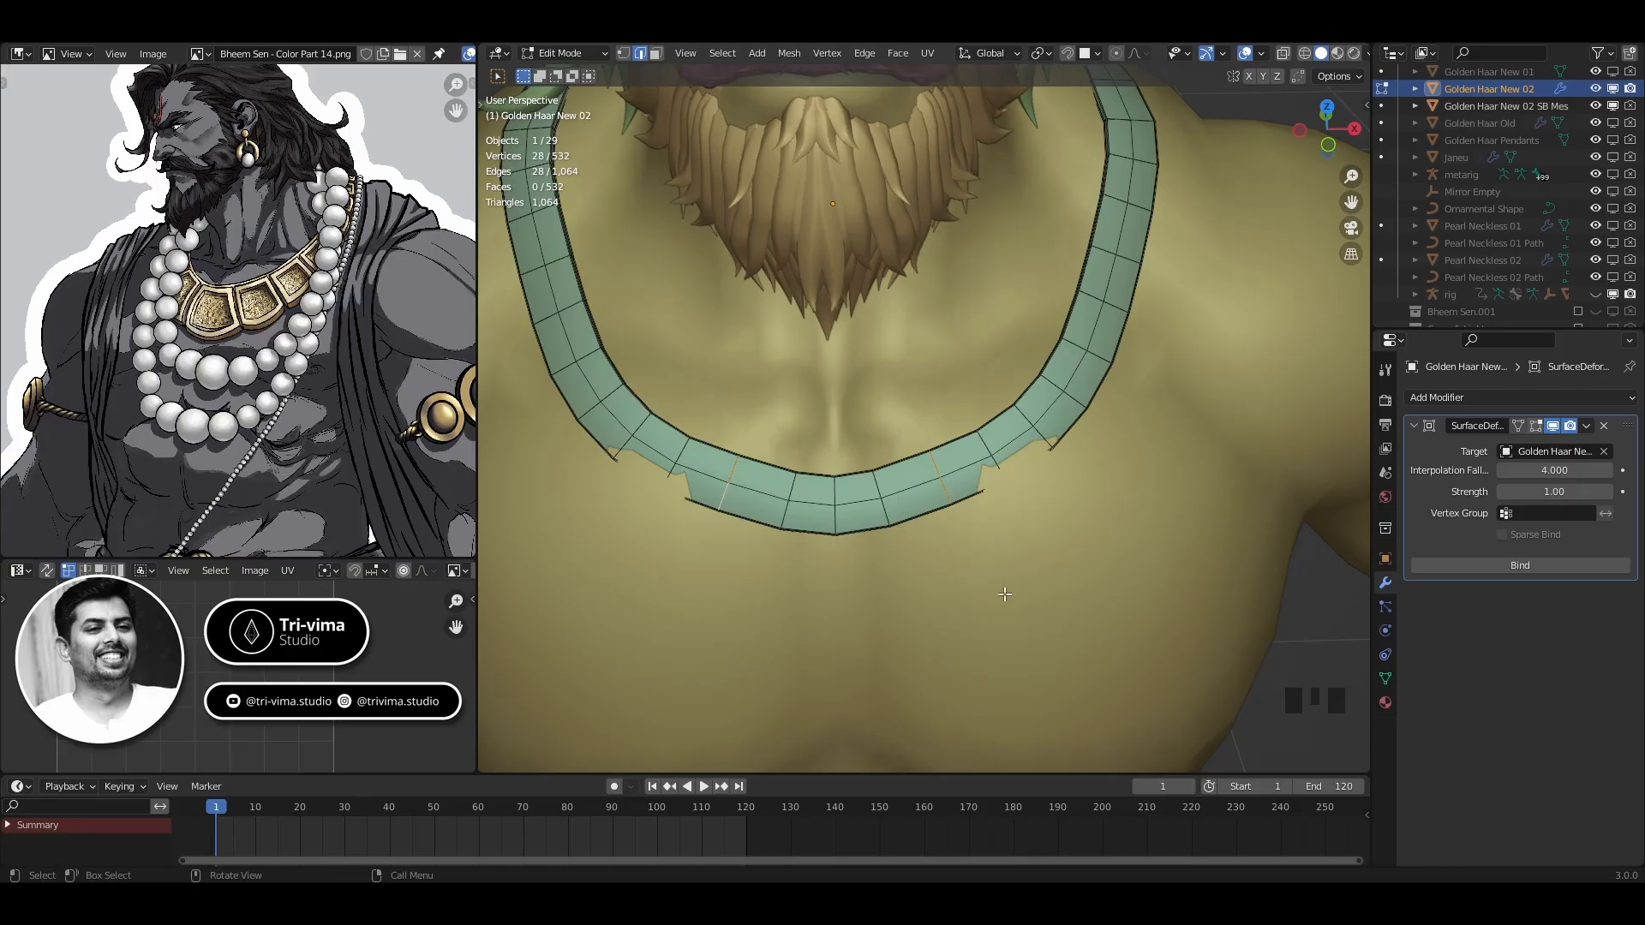
key("ctrl+b")
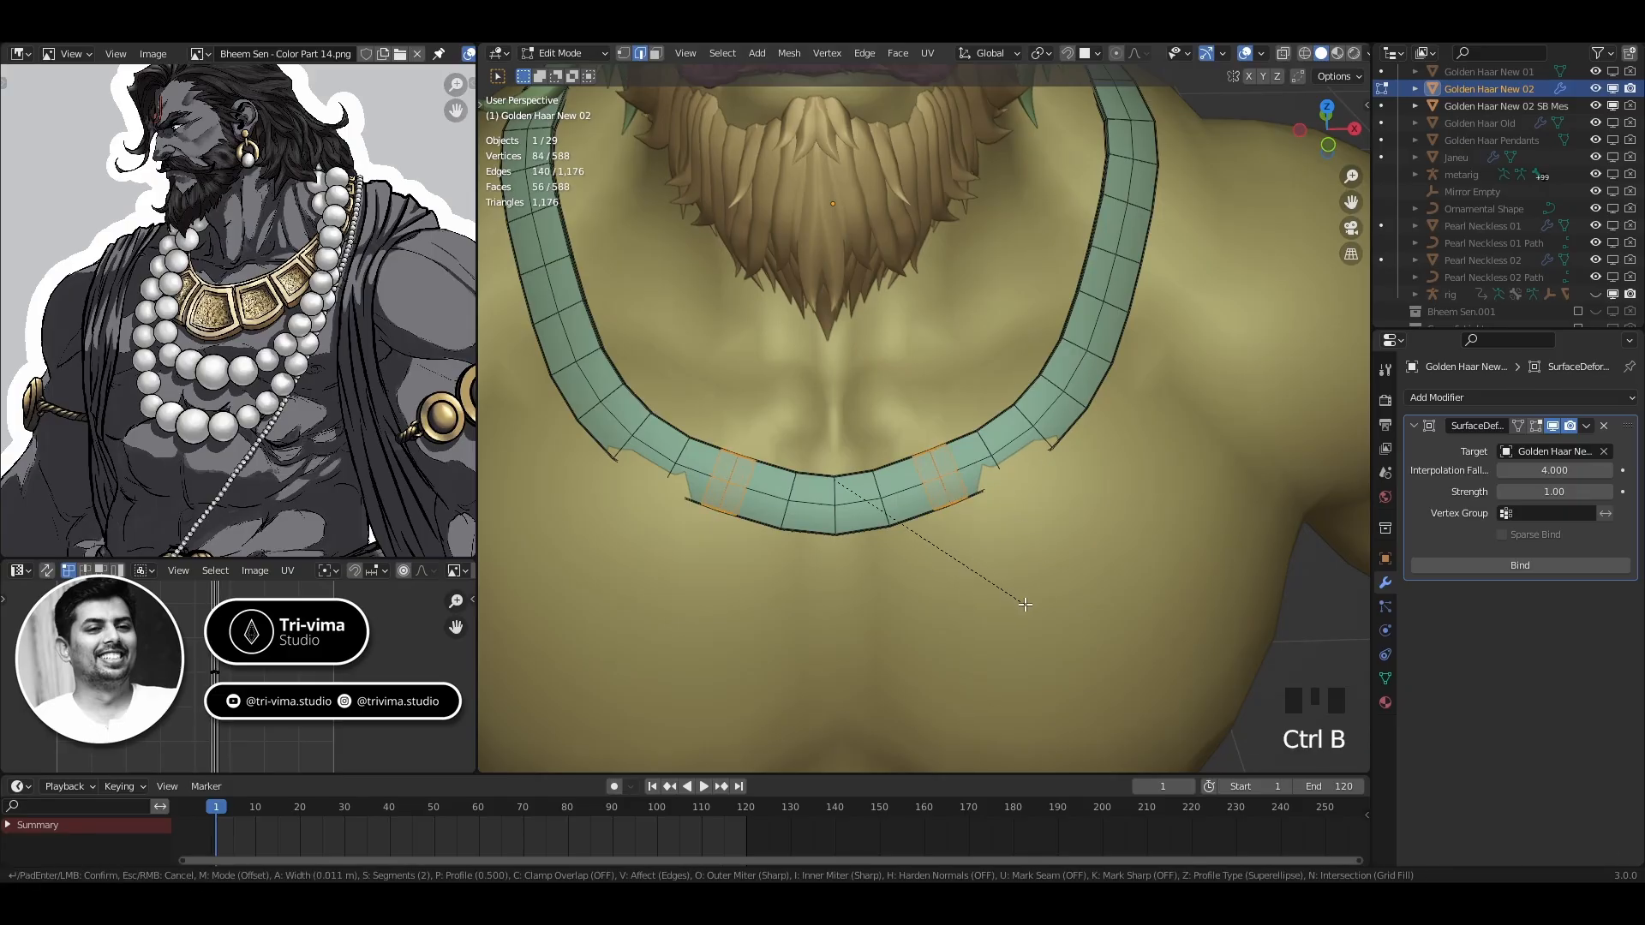
scroll(1026, 604, "up", 2)
scroll(1026, 604, "down", 1)
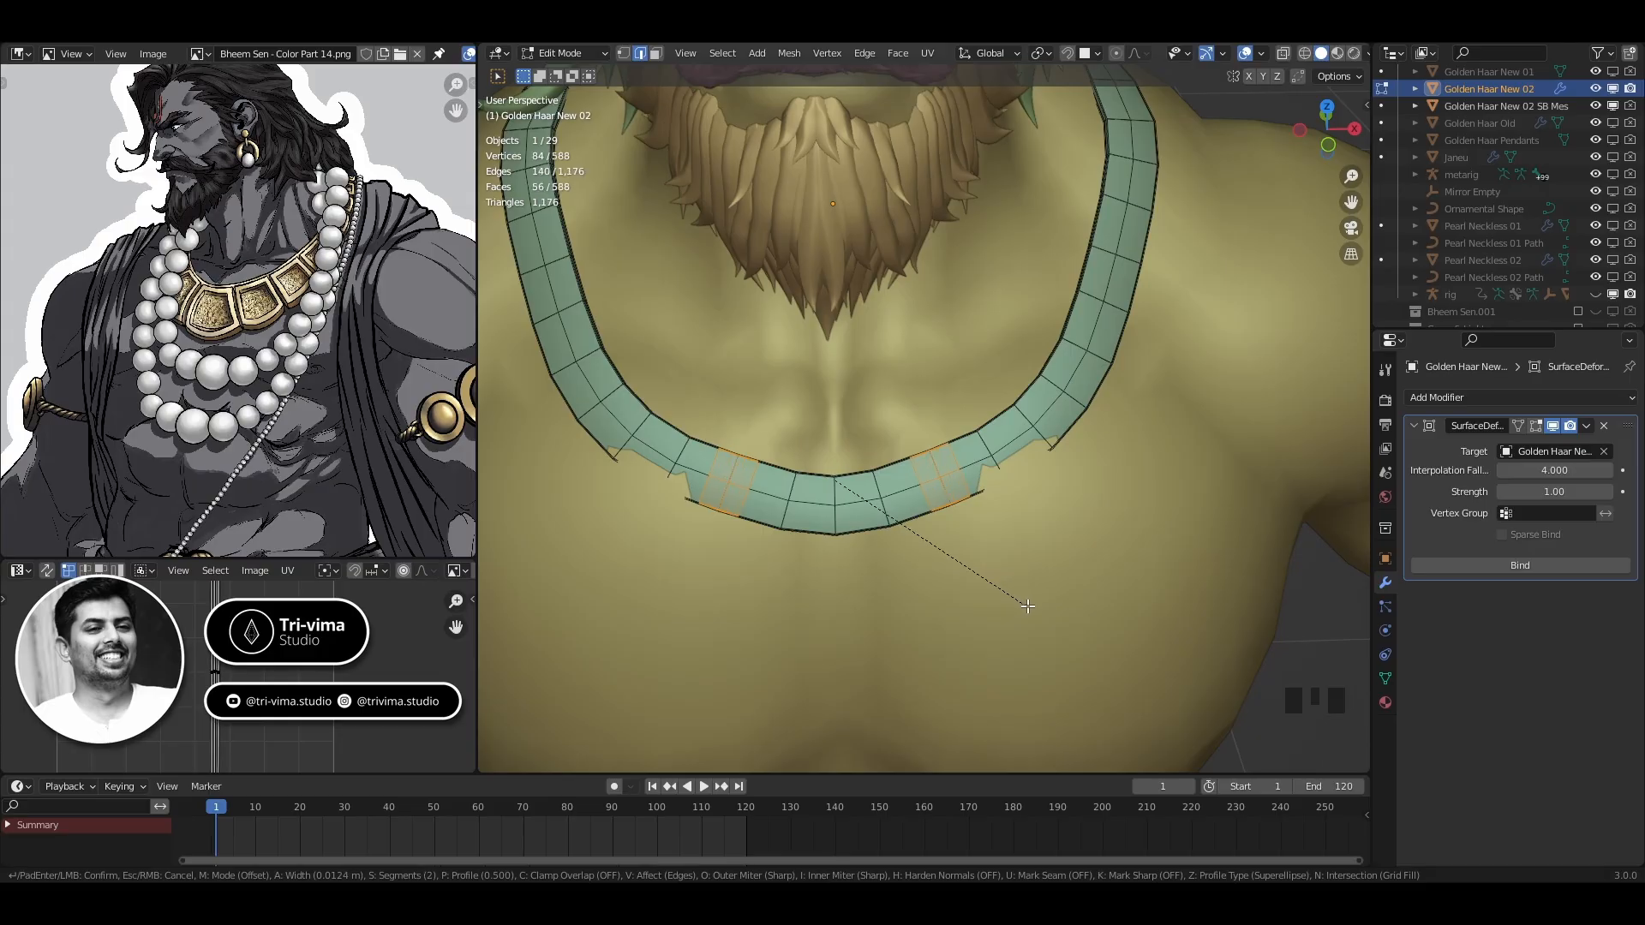
scroll(1030, 607, "down", 1)
left_click(1027, 572)
middle_click_drag(1027, 572, 1031, 576)
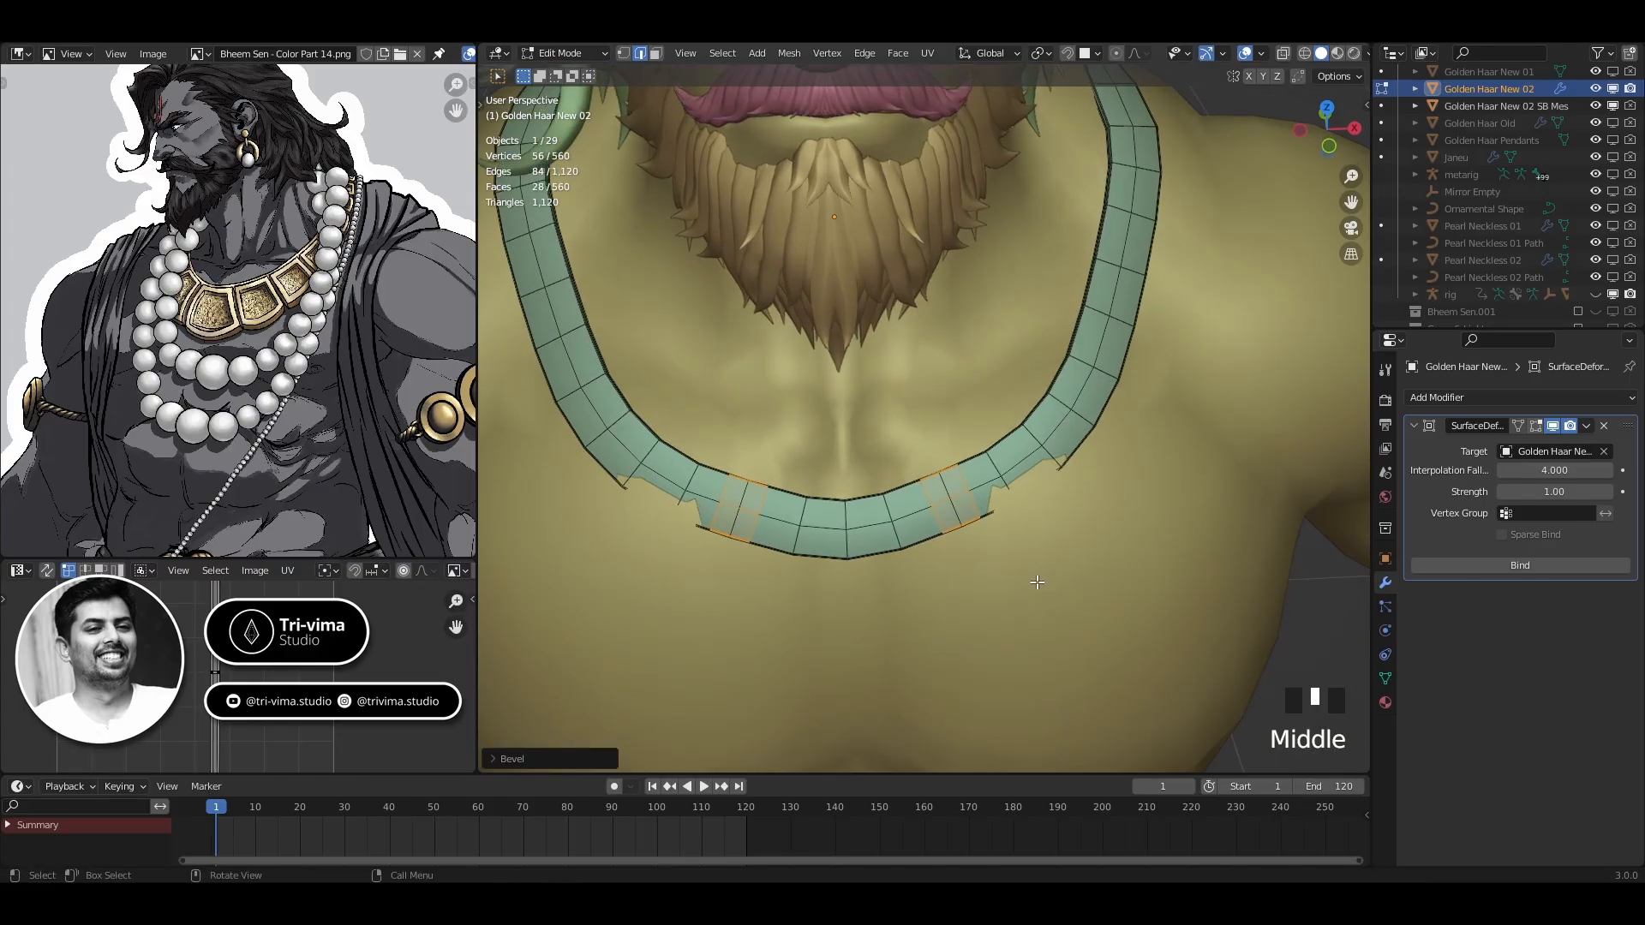
key("Tab")
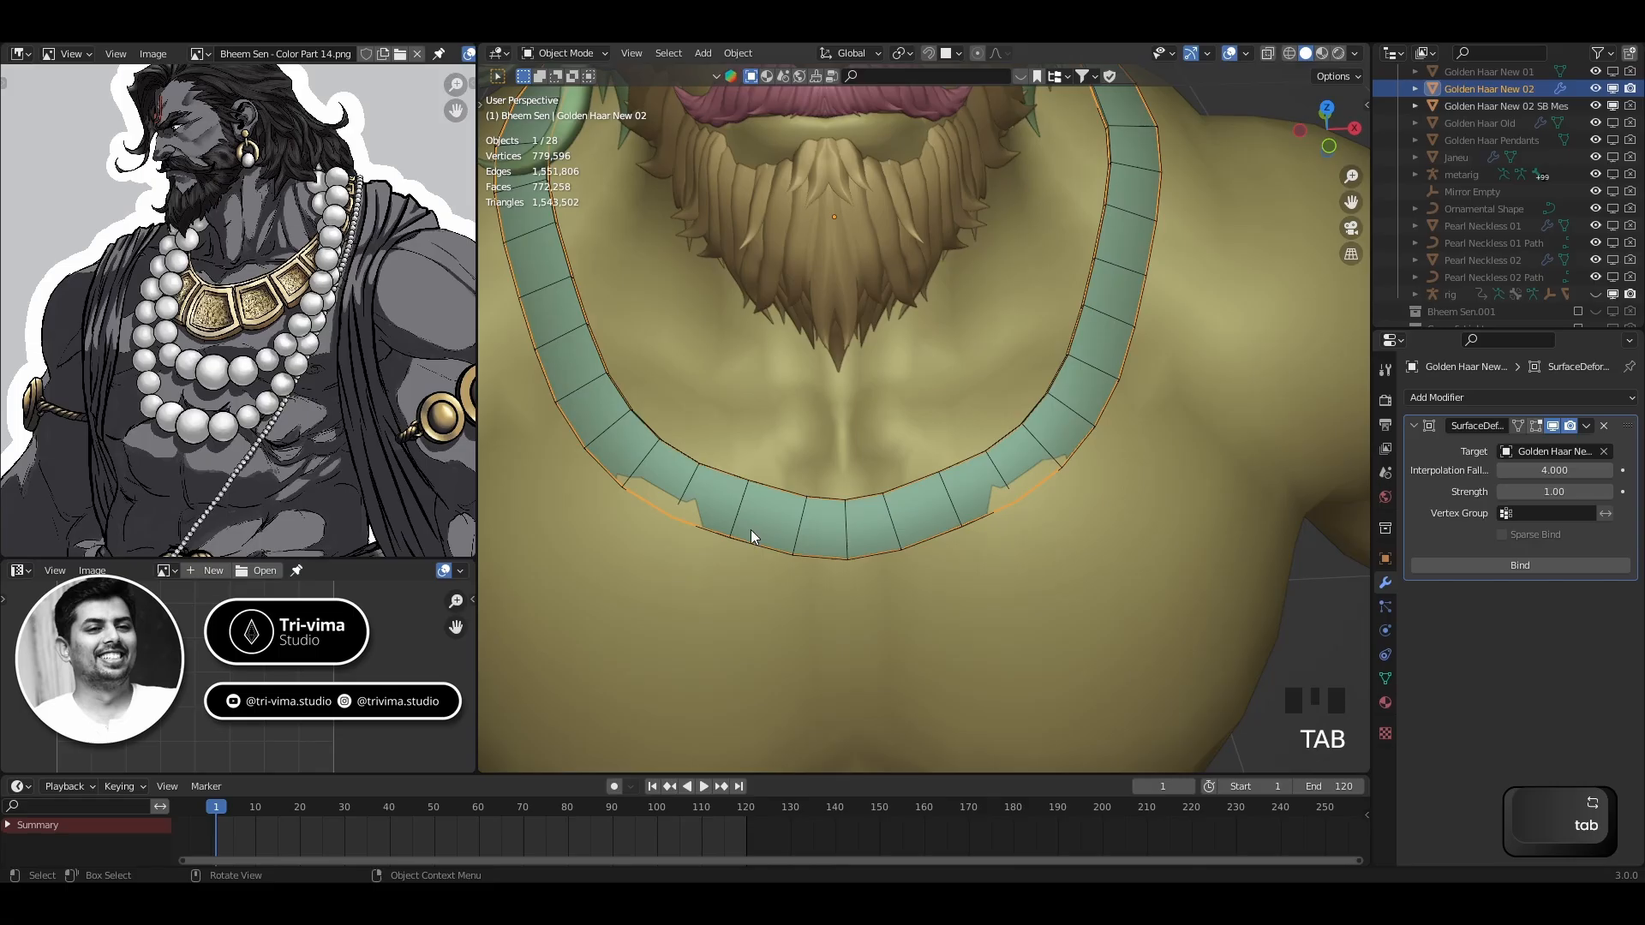
Enter mesh editing on Golden Haar New 02 SB Mesh and turn on the wireframe overlay
left_click(736, 512)
left_click(737, 511)
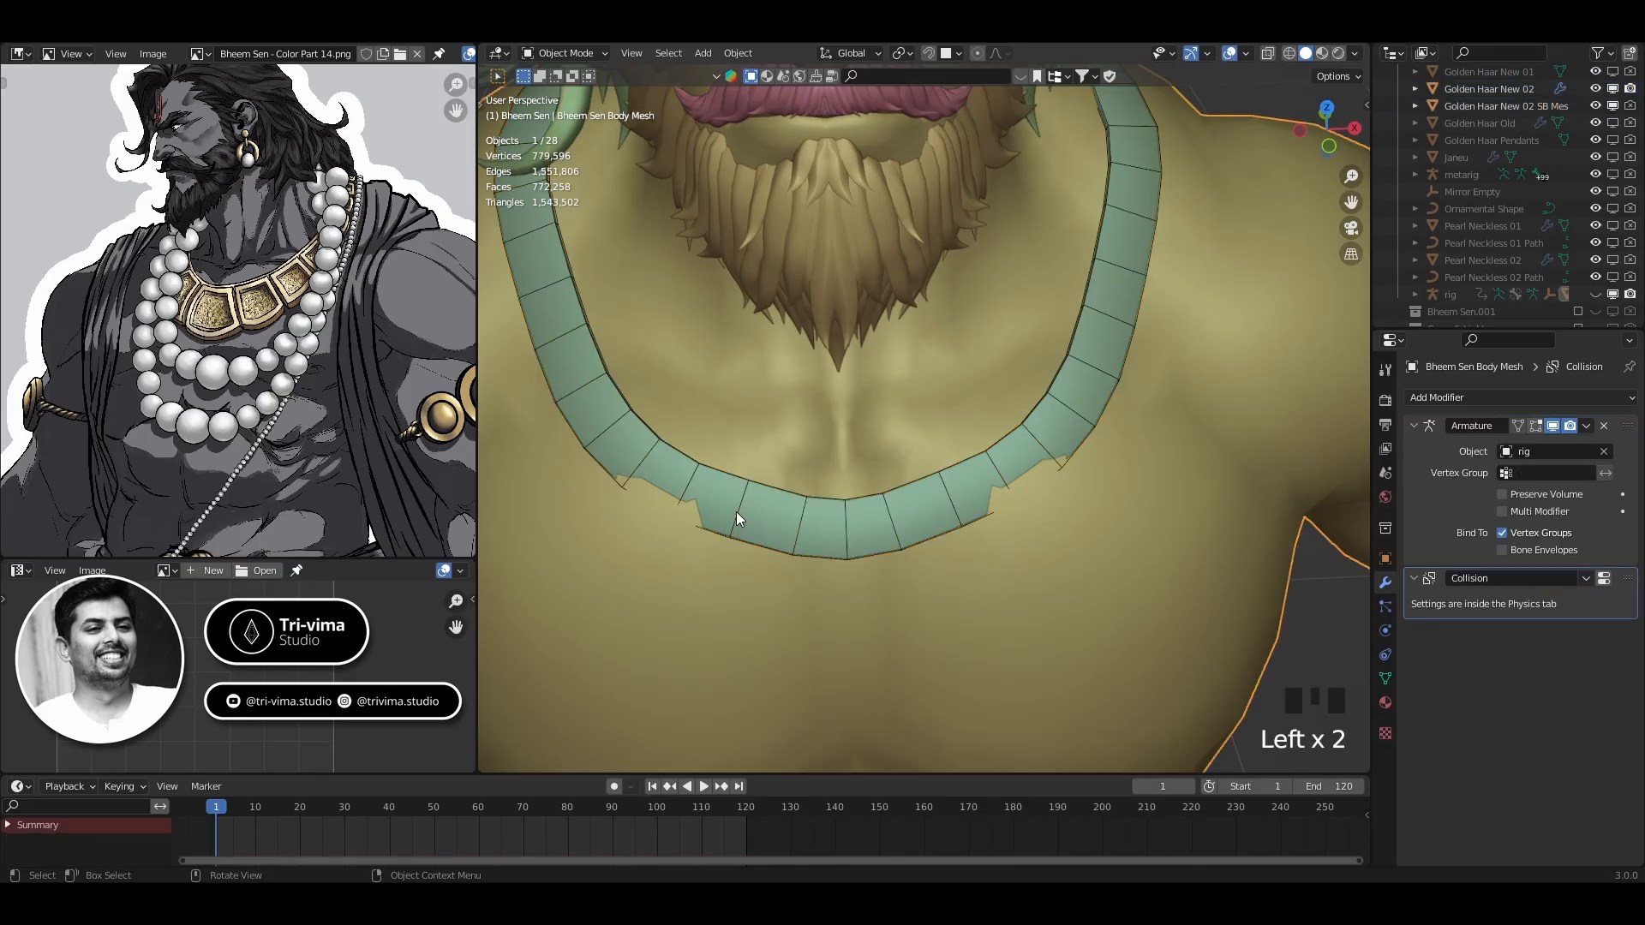
left_click(737, 511)
key("Tab")
left_click(736, 509, "alt+shift")
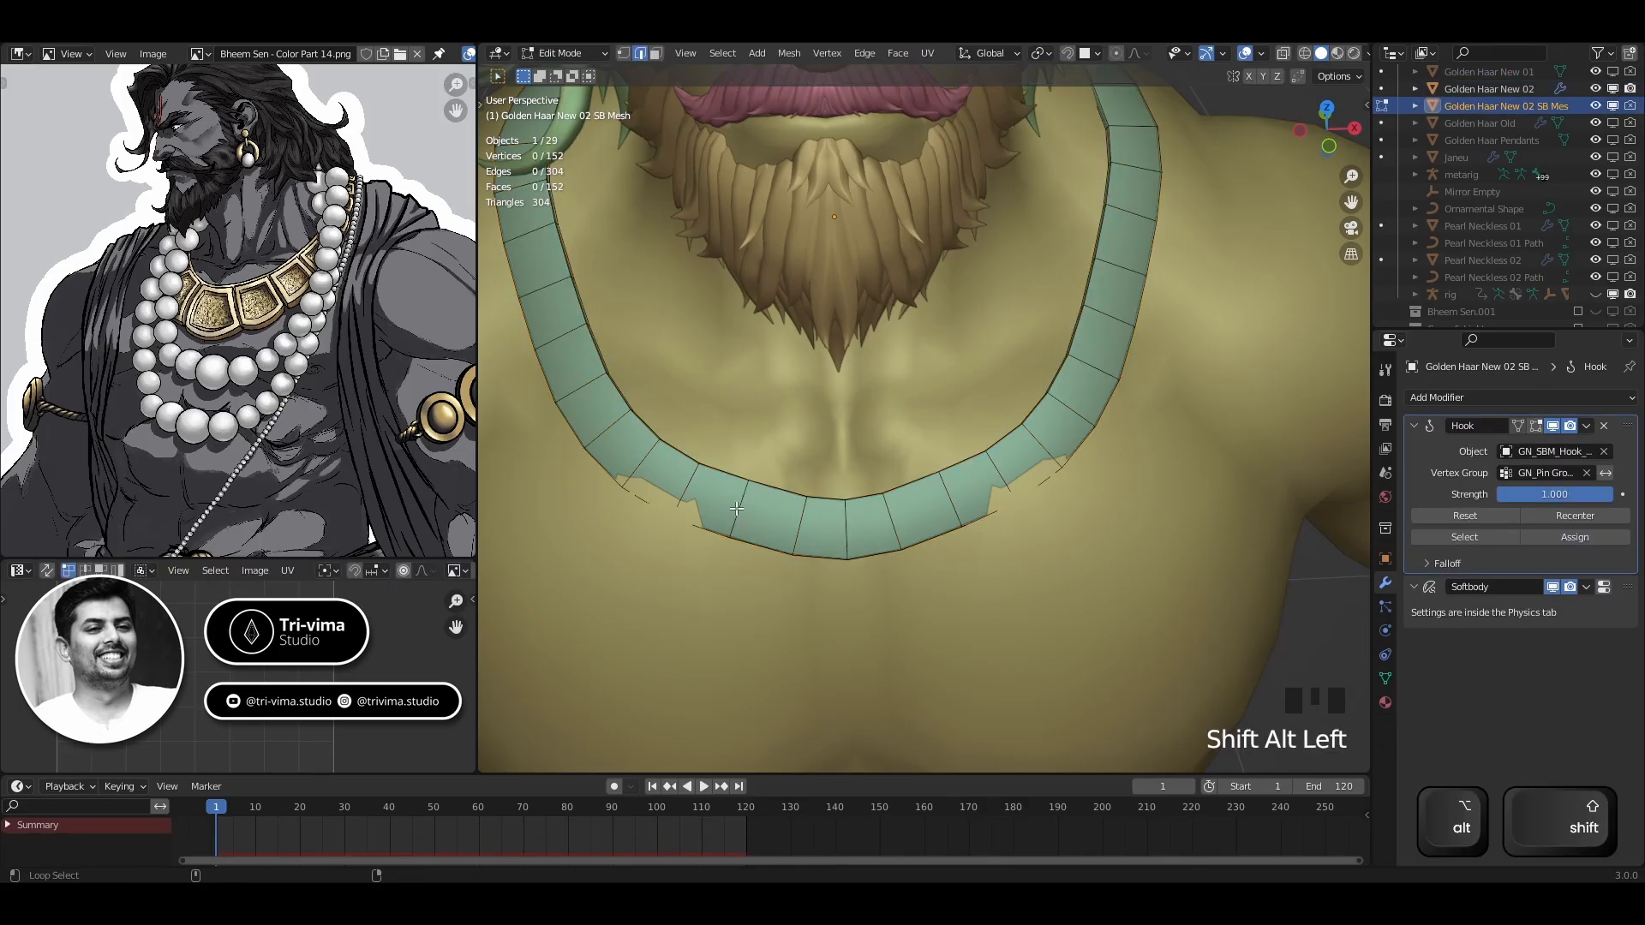
left_click(737, 509, "alt+shift")
left_click(994, 474, "alt+shift")
left_click(1262, 55)
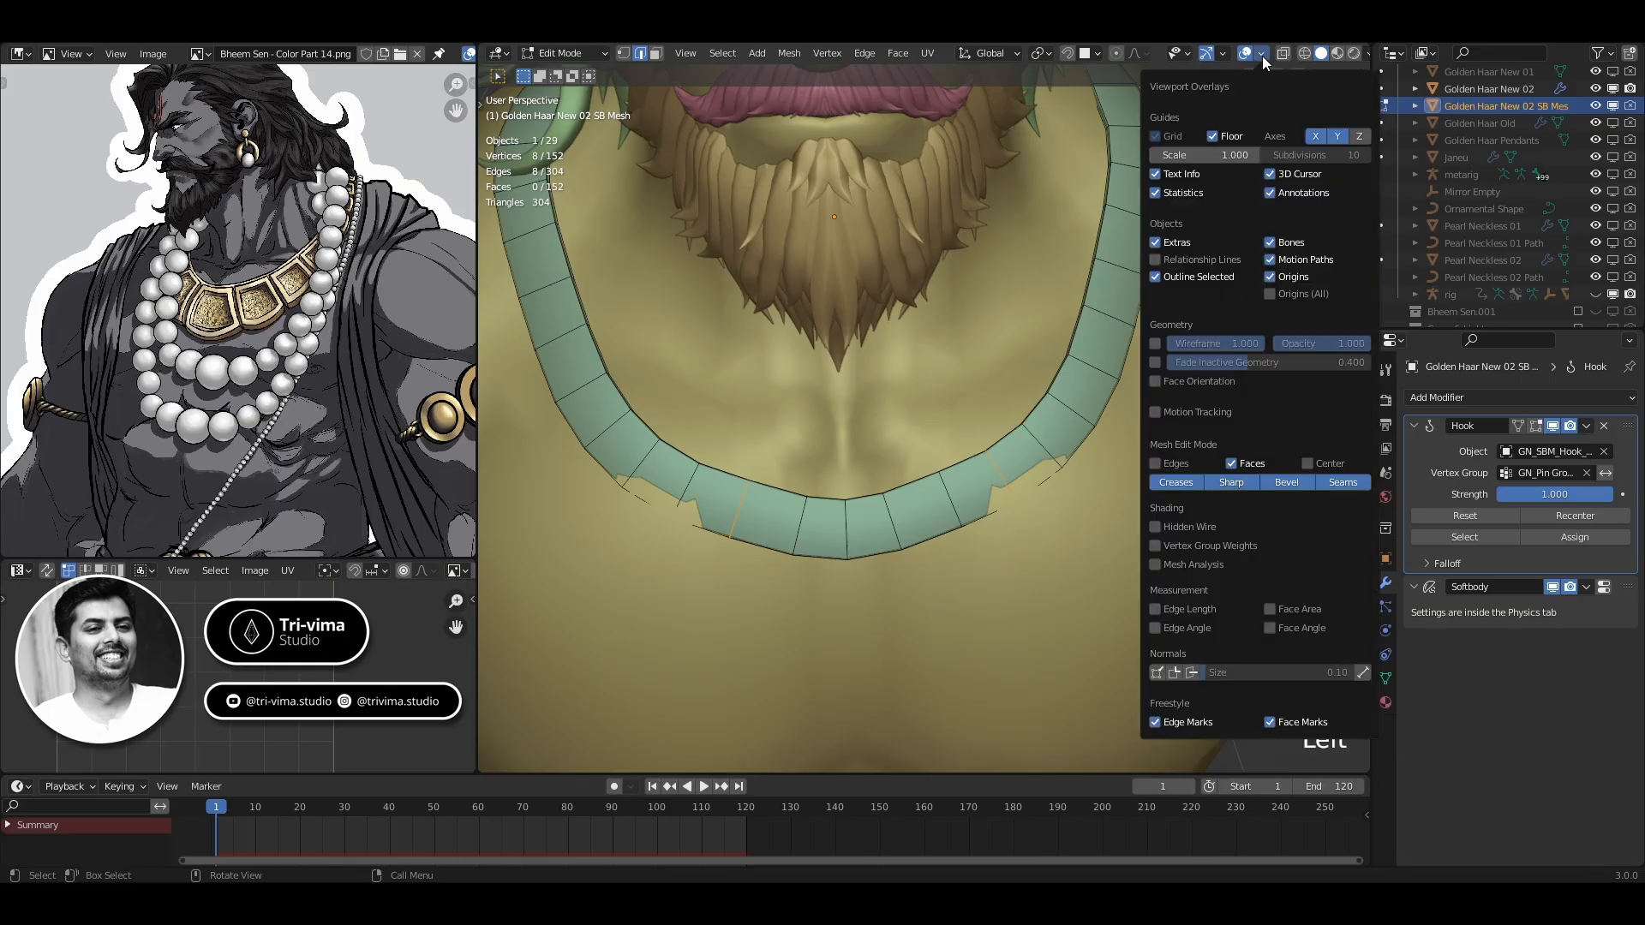
left_click(1154, 343)
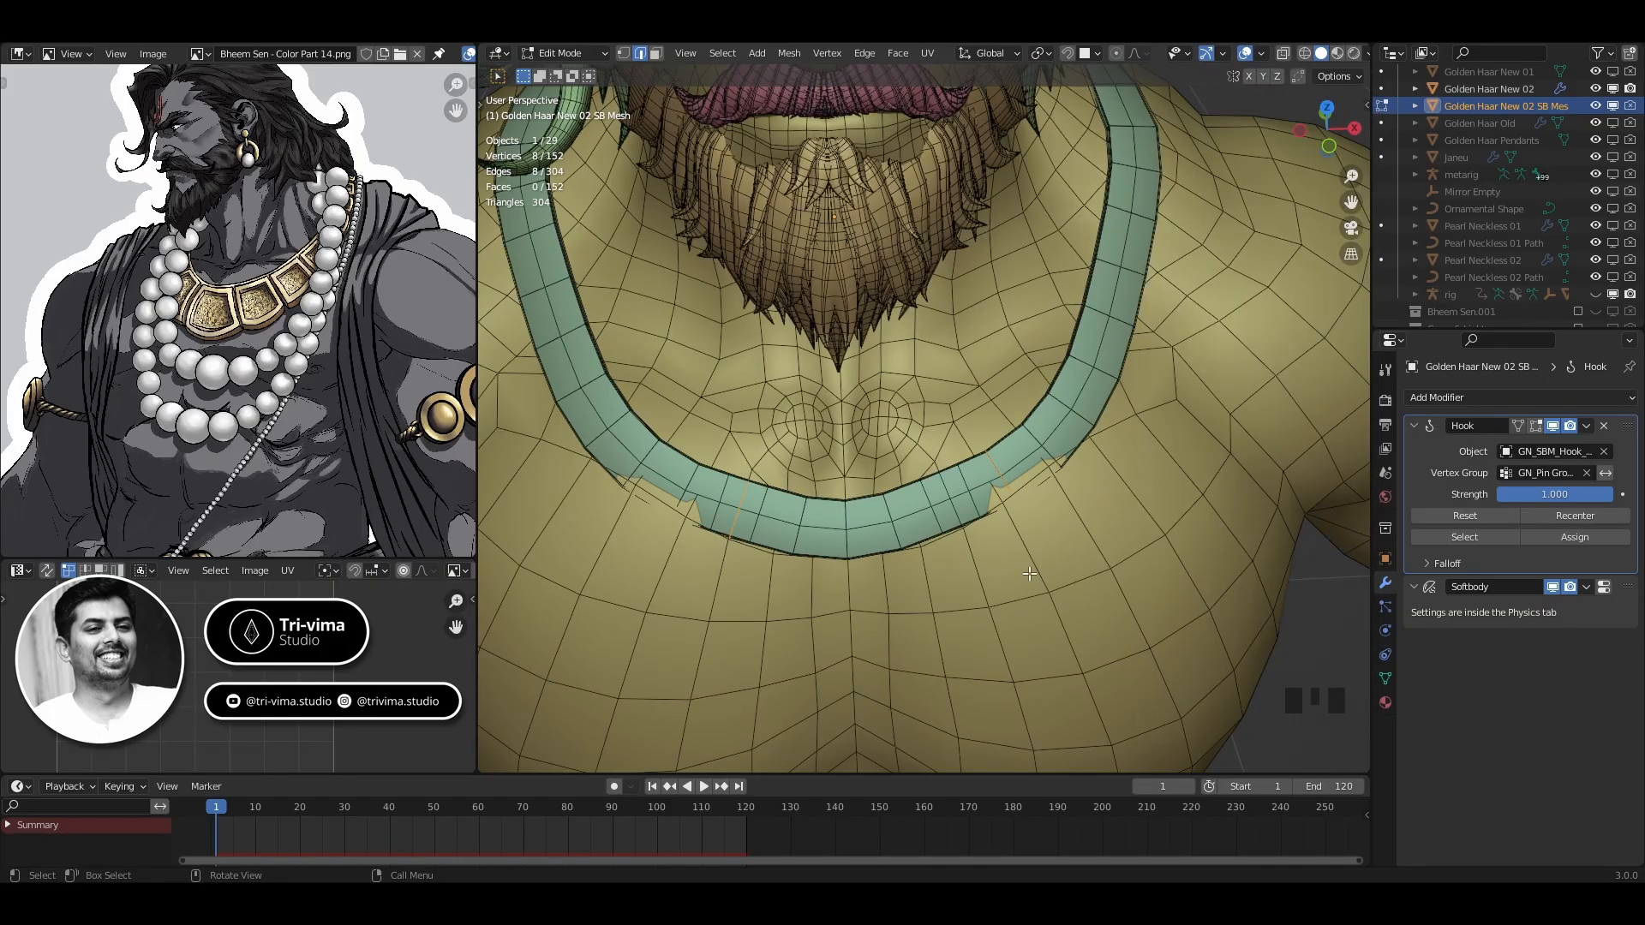
Bevel the two matching edge loops flanking the front center of the SB mesh about 0.01 m with one segment
left_click(945, 489)
left_click(945, 489, "alt+shift")
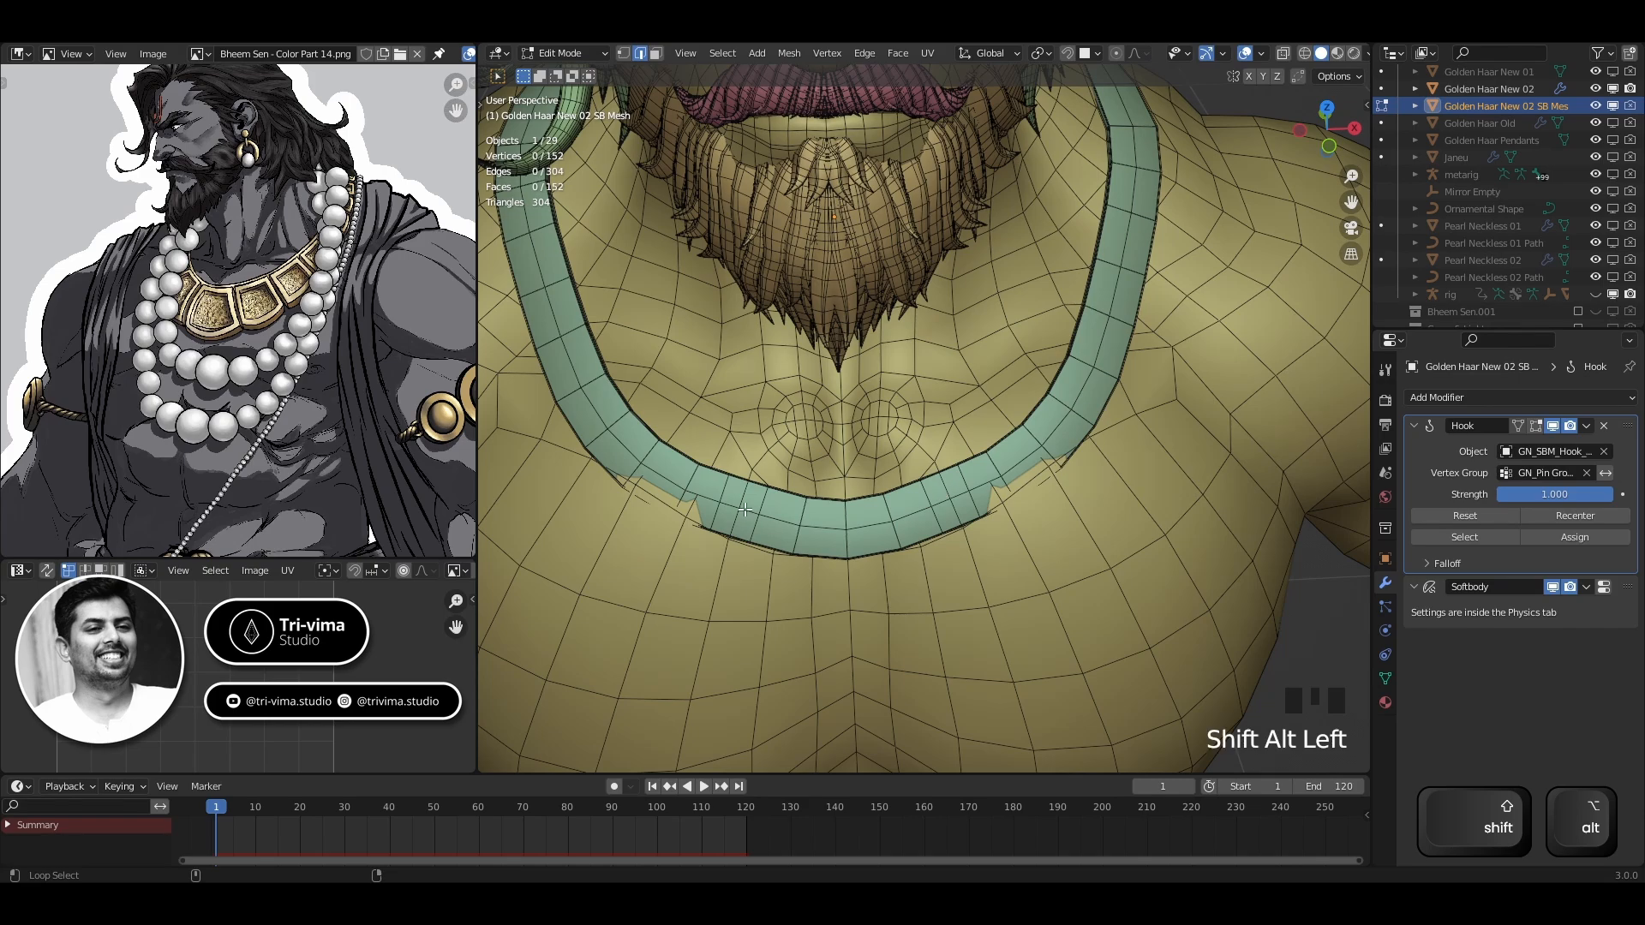
left_click(945, 490, "alt+shift")
middle_click_drag(945, 489, 1019, 447)
left_click(1028, 341, "alt+shift")
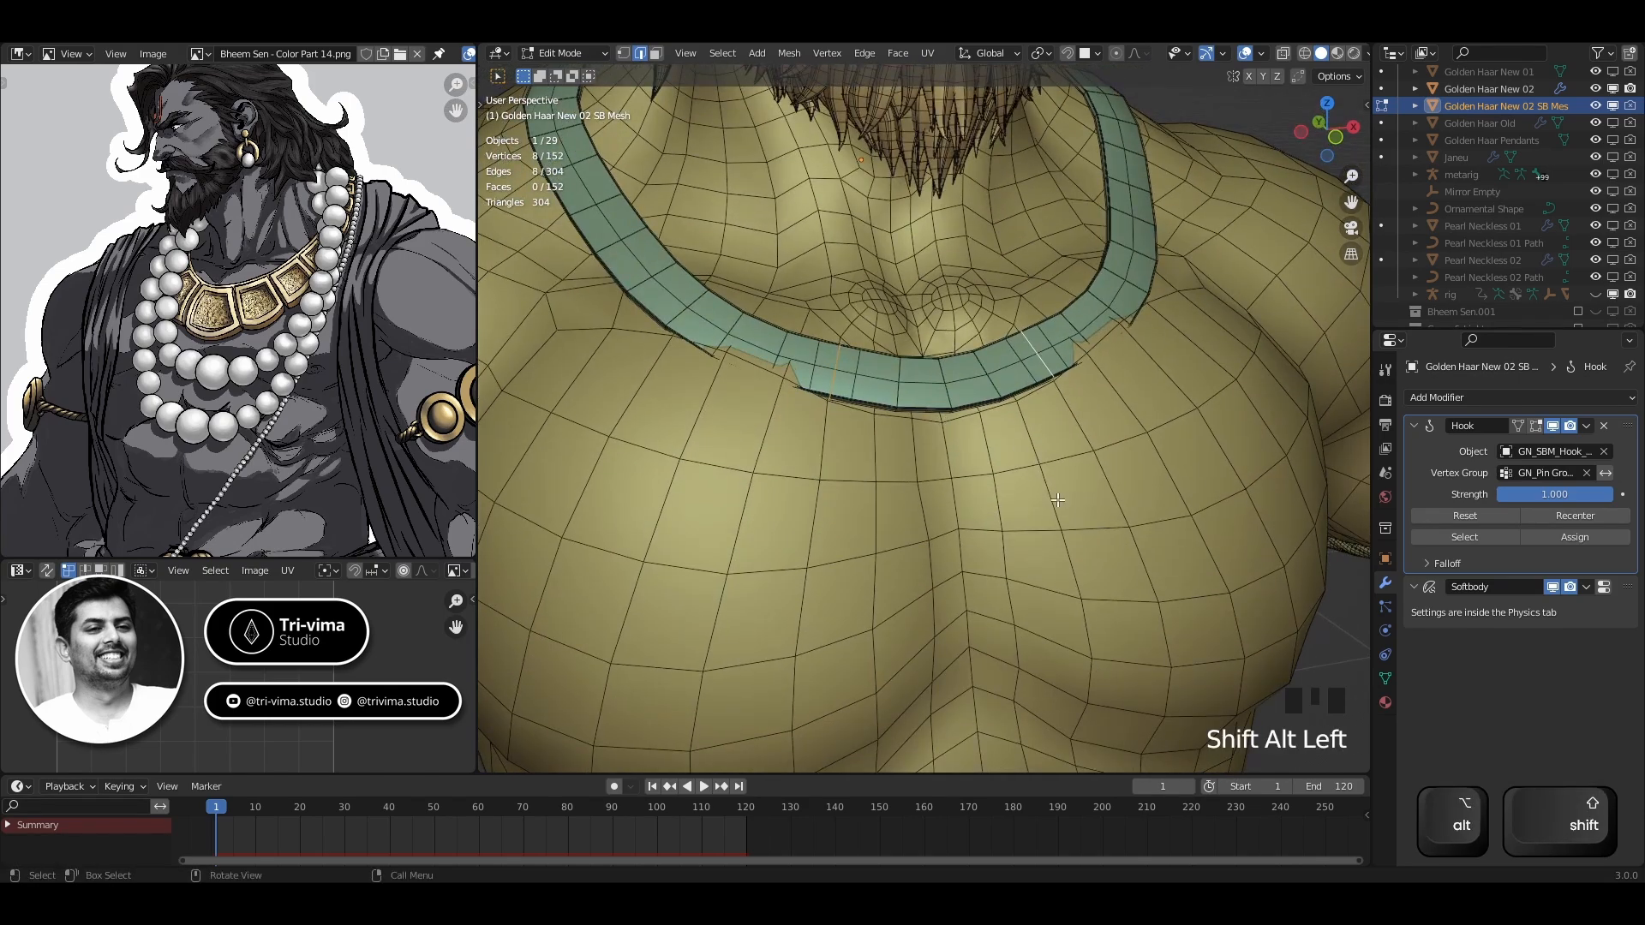
middle_click_drag(1028, 340, 1028, 445)
key("ctrl+b")
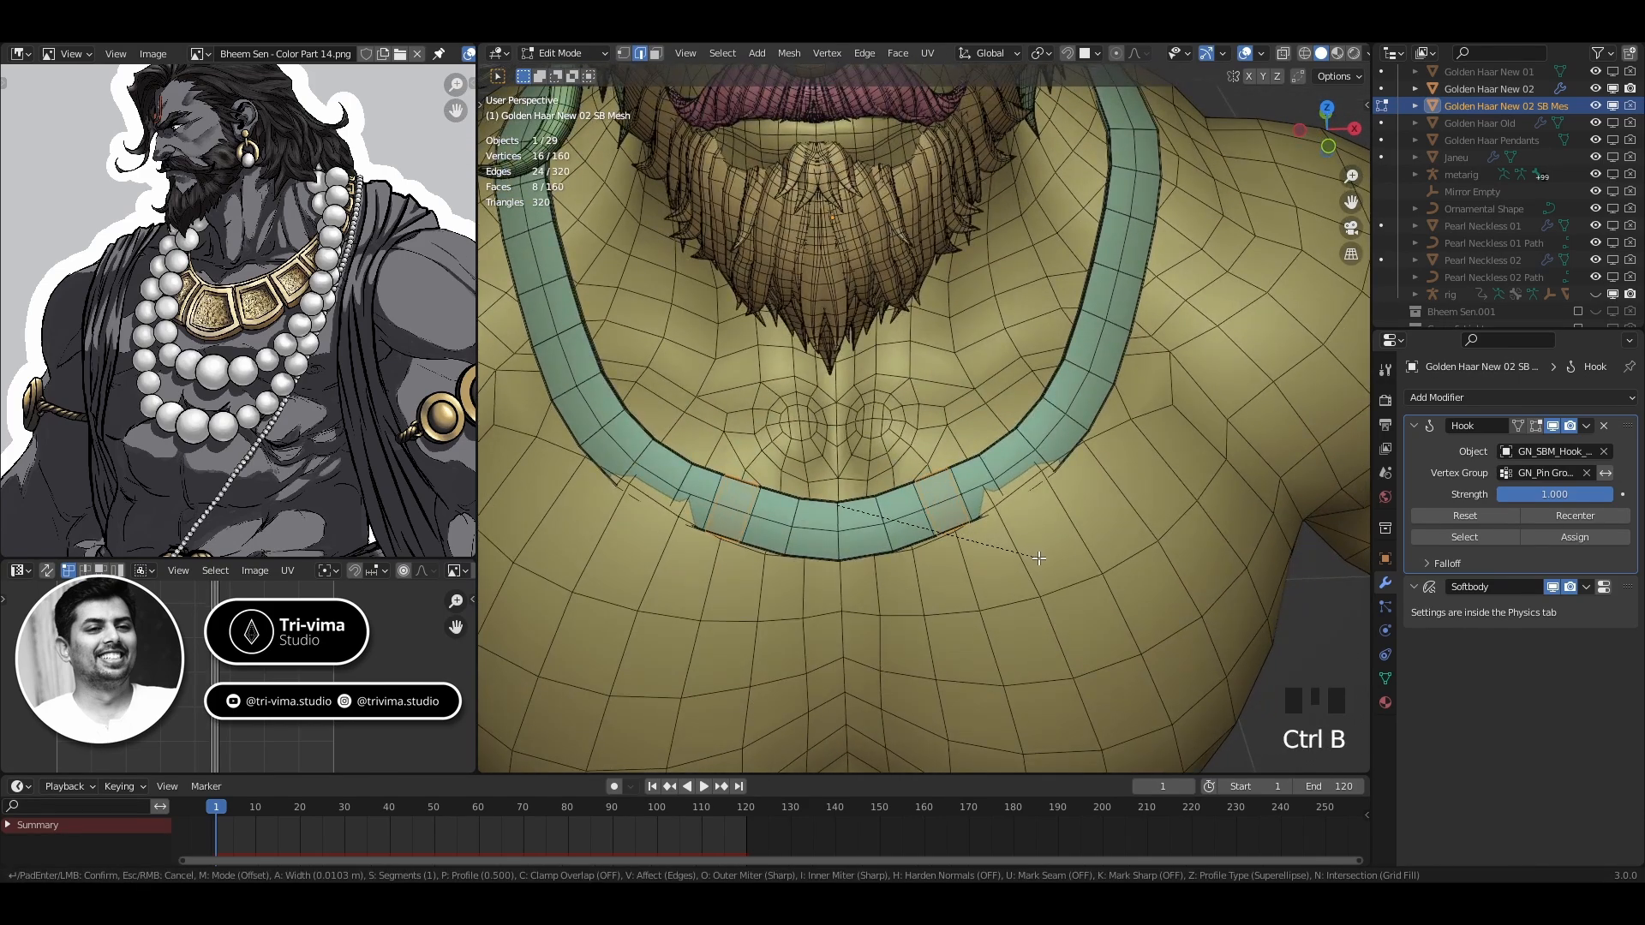
left_click(1041, 560)
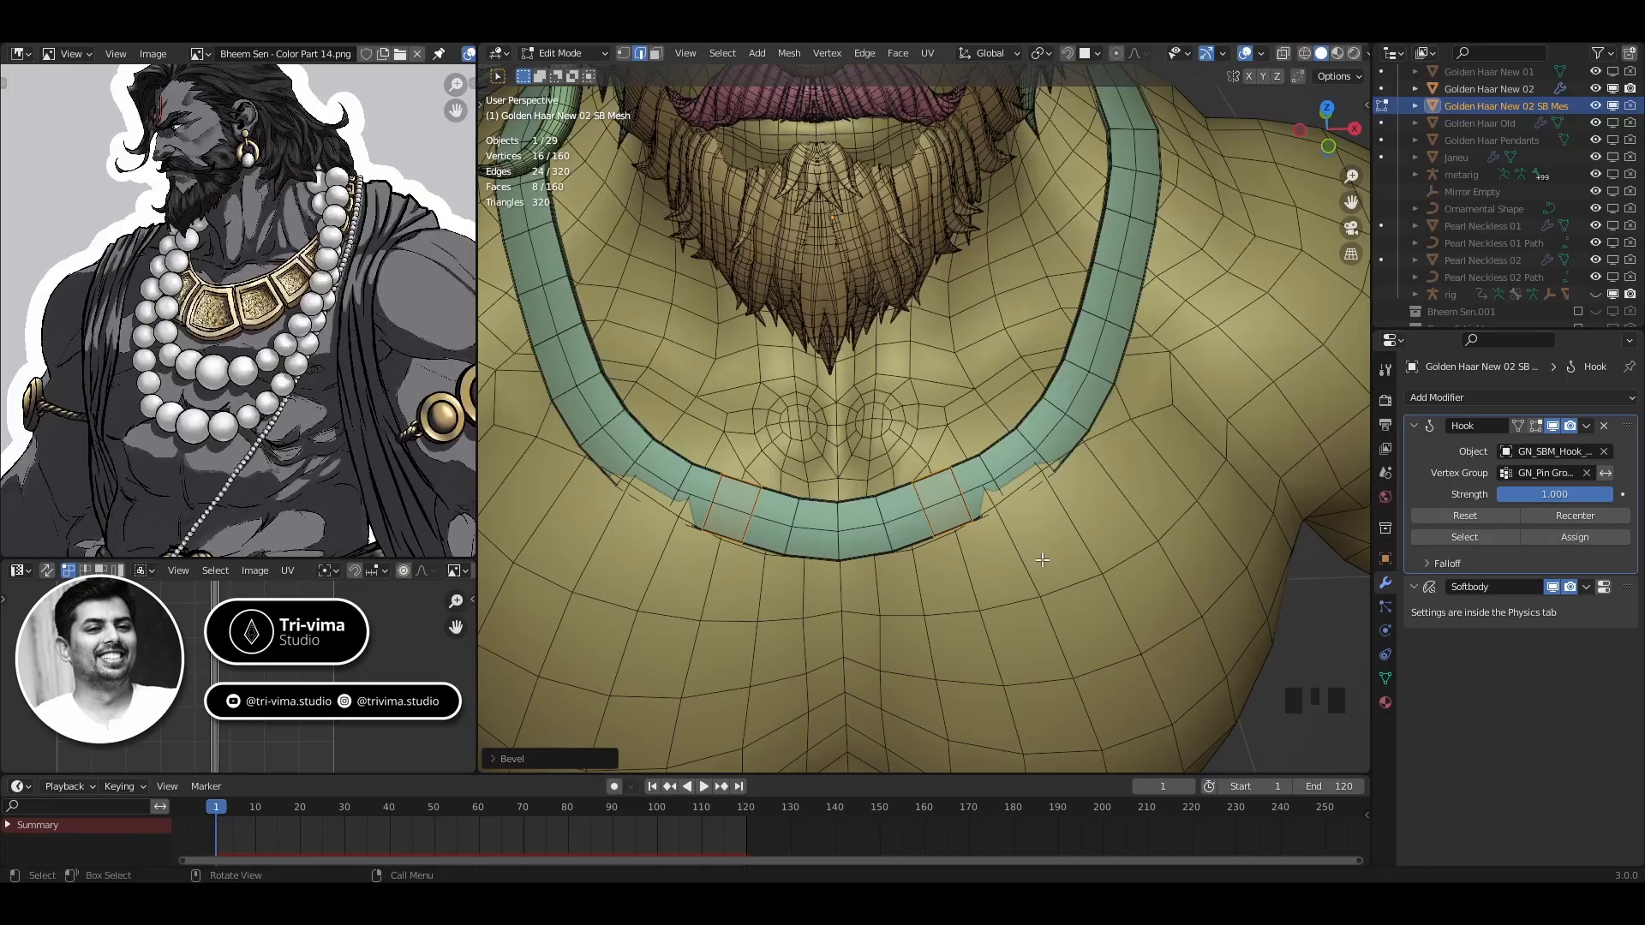
key("Tab")
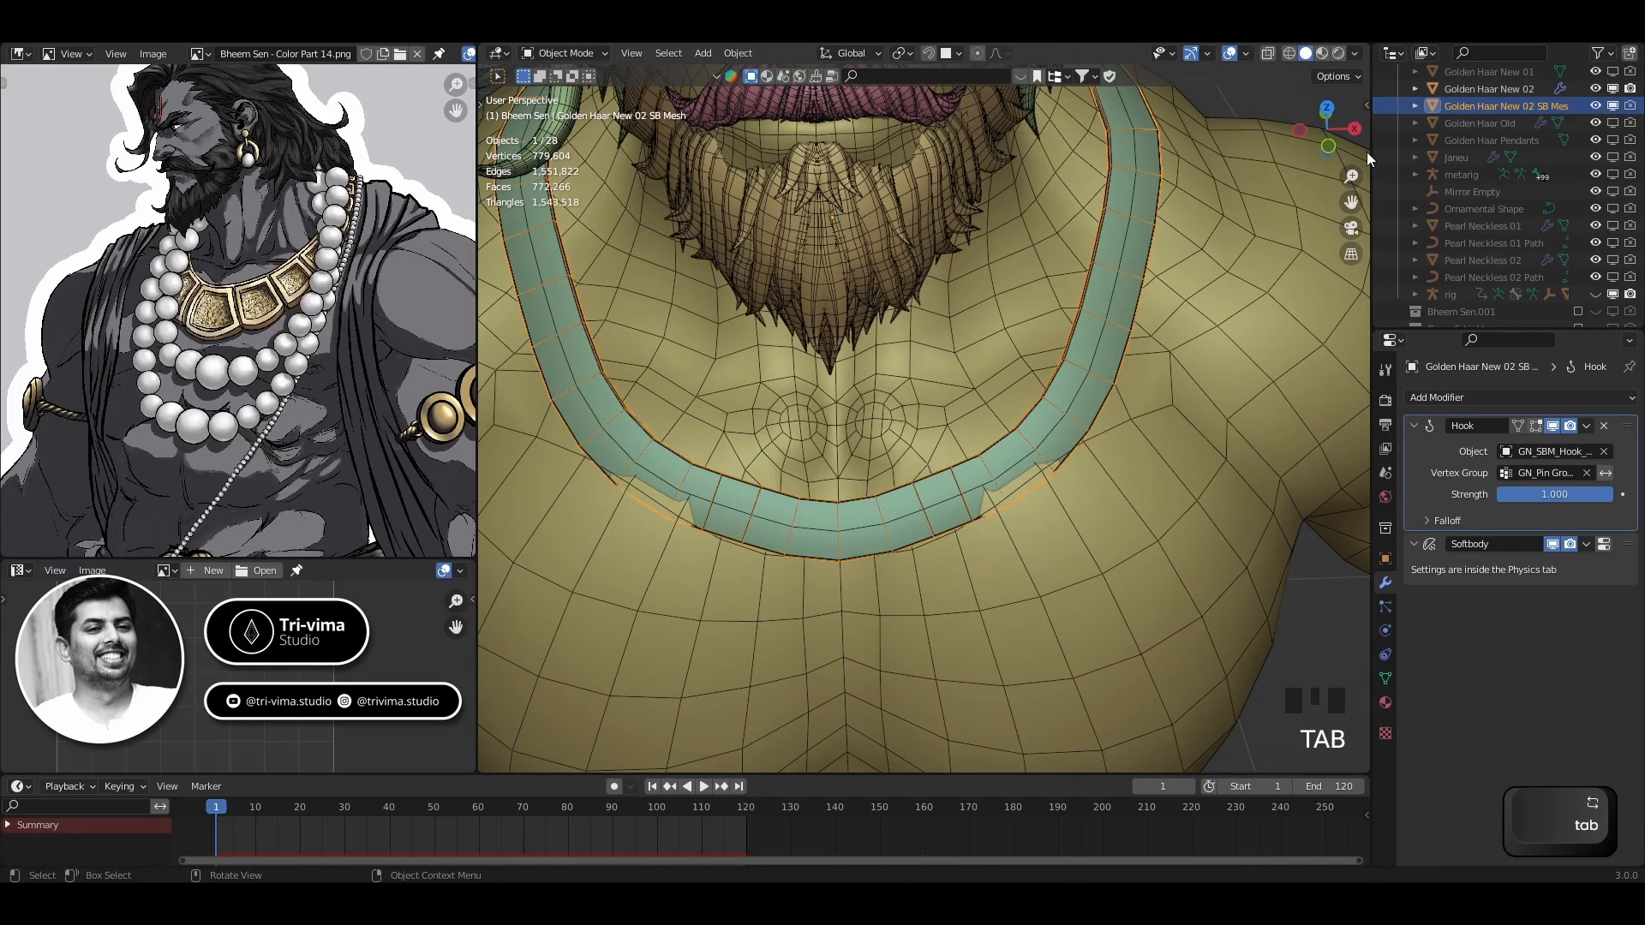
Turn off the wireframe overlay and enter mesh editing on Golden Haar New 02 and its SB mesh together
left_click(1246, 53)
left_click(1139, 343)
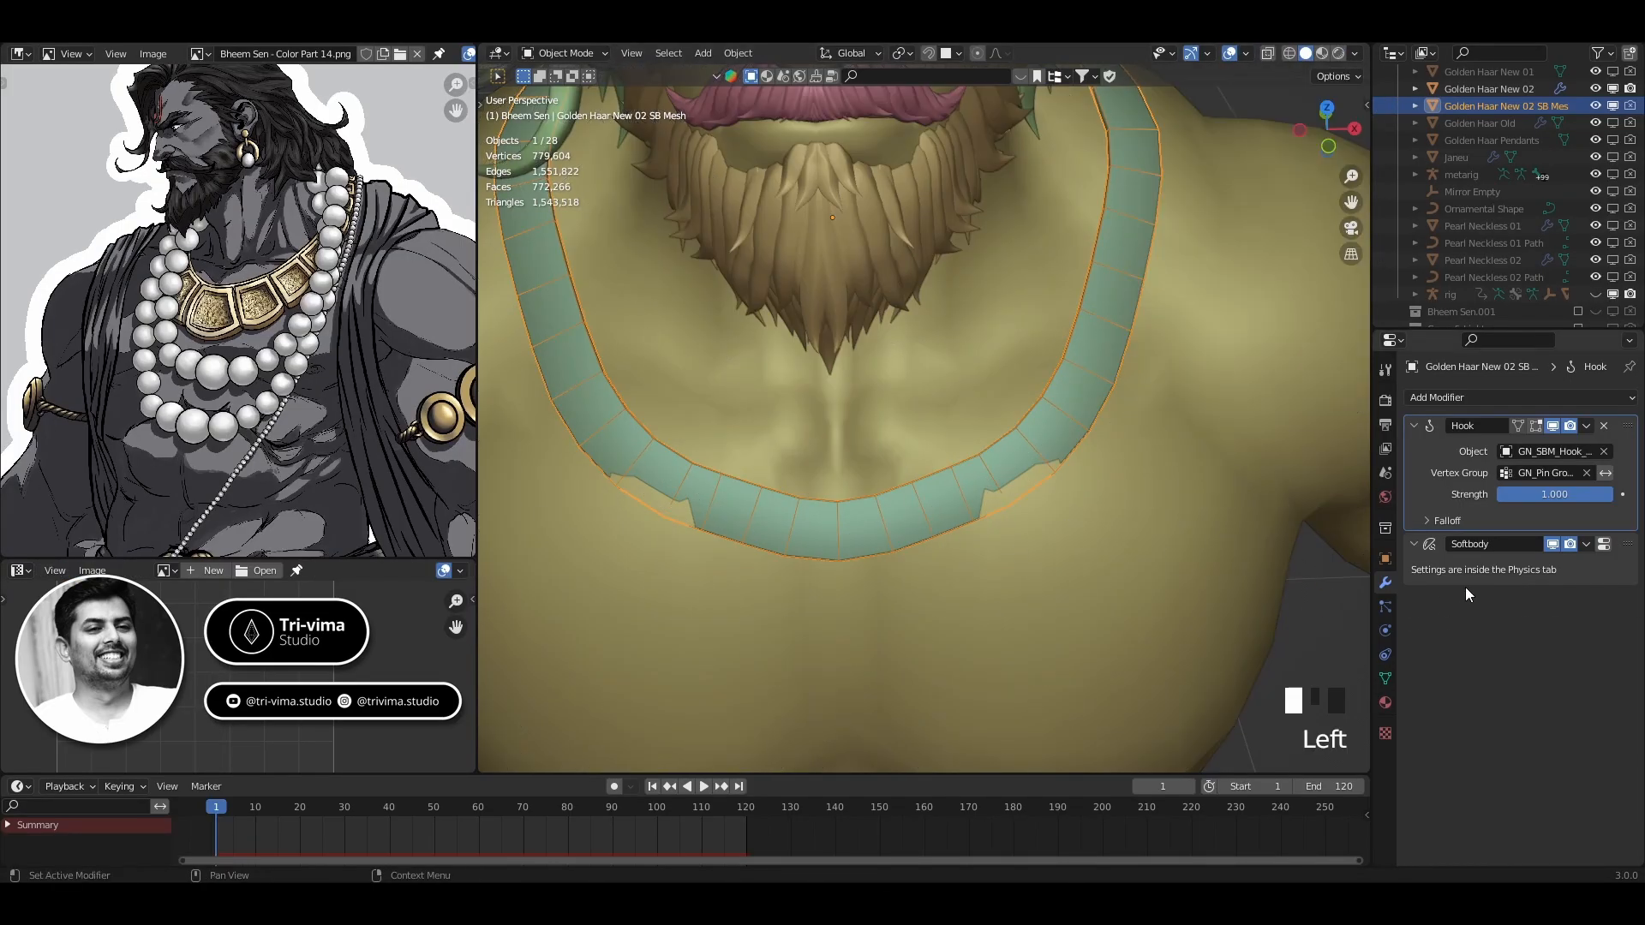
left_click(937, 501, "shift")
key("Tab")
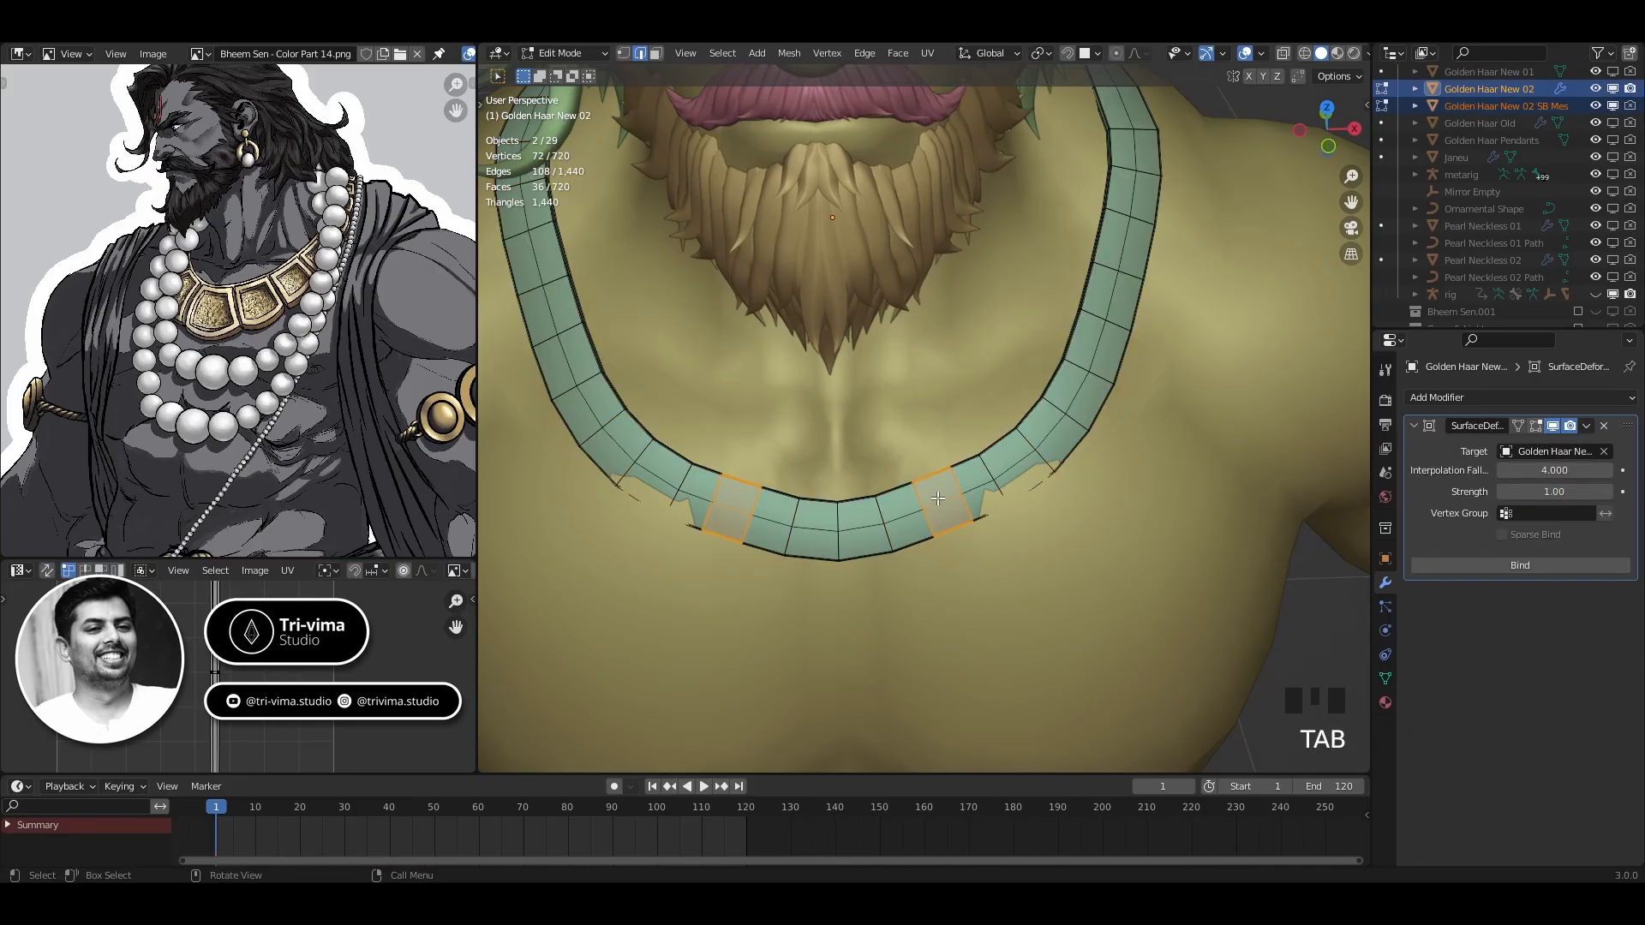
Move the two beveled face sections flanking the front center of both meshes about 0.002 m forward and down, and leave mesh editing
key("alt+z")
left_click(729, 513)
left_click_drag(727, 517, 734, 482, "shift")
left_click_drag(732, 472, 750, 508, "shift")
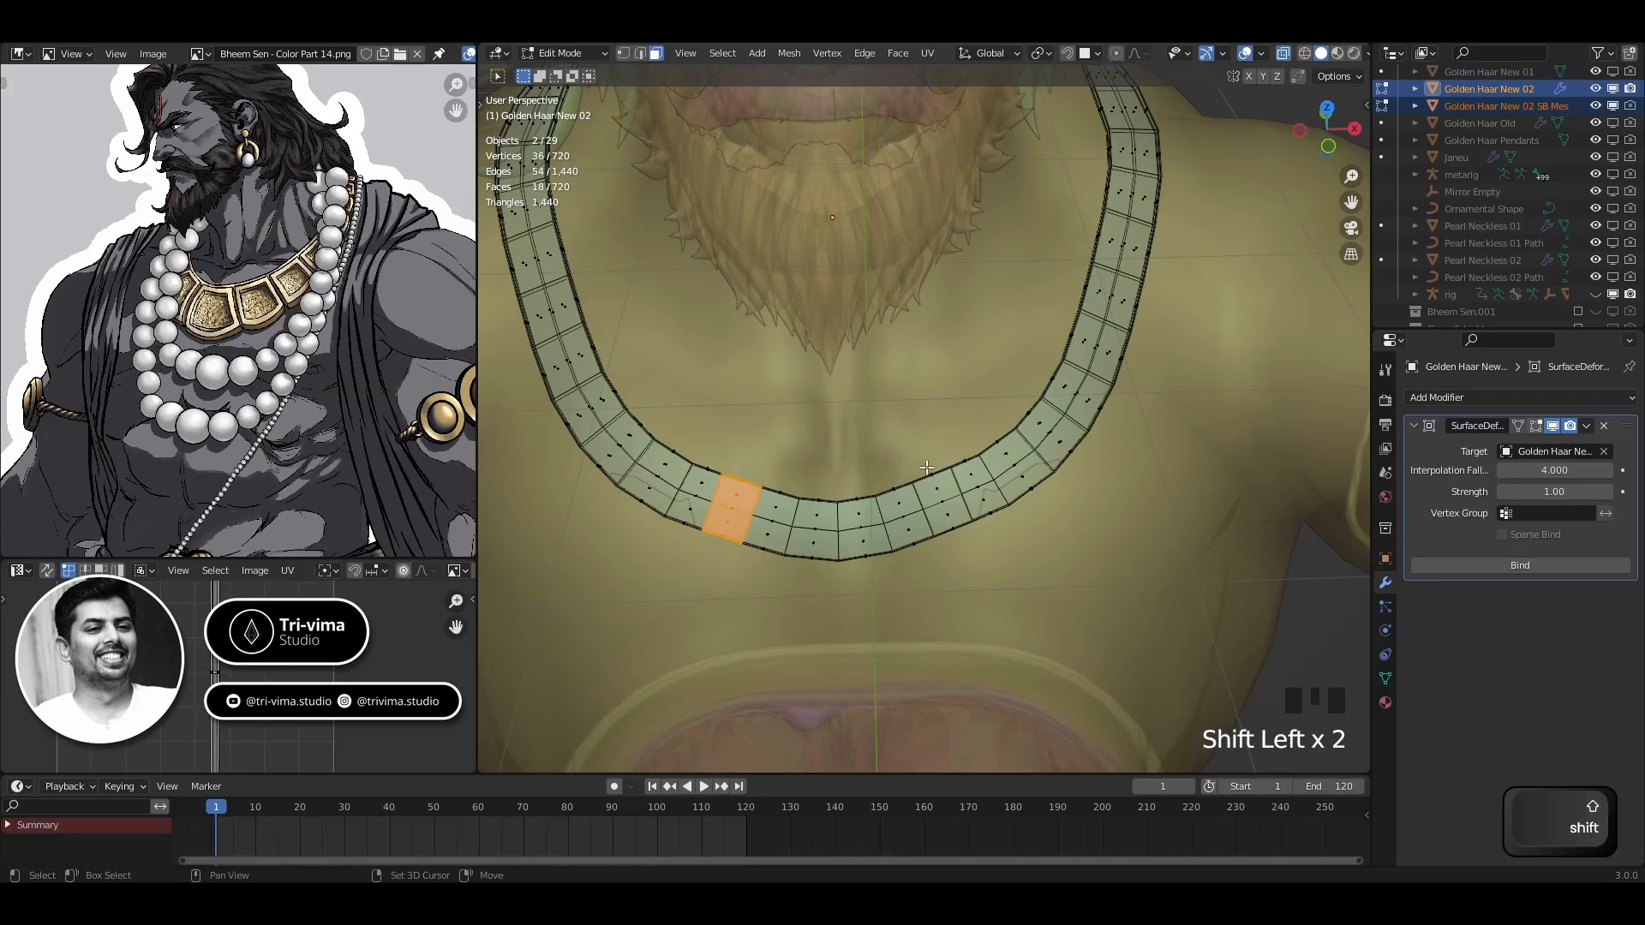
left_click_drag(927, 472, 957, 530, "shift")
left_click(957, 529, "shift")
key("g")
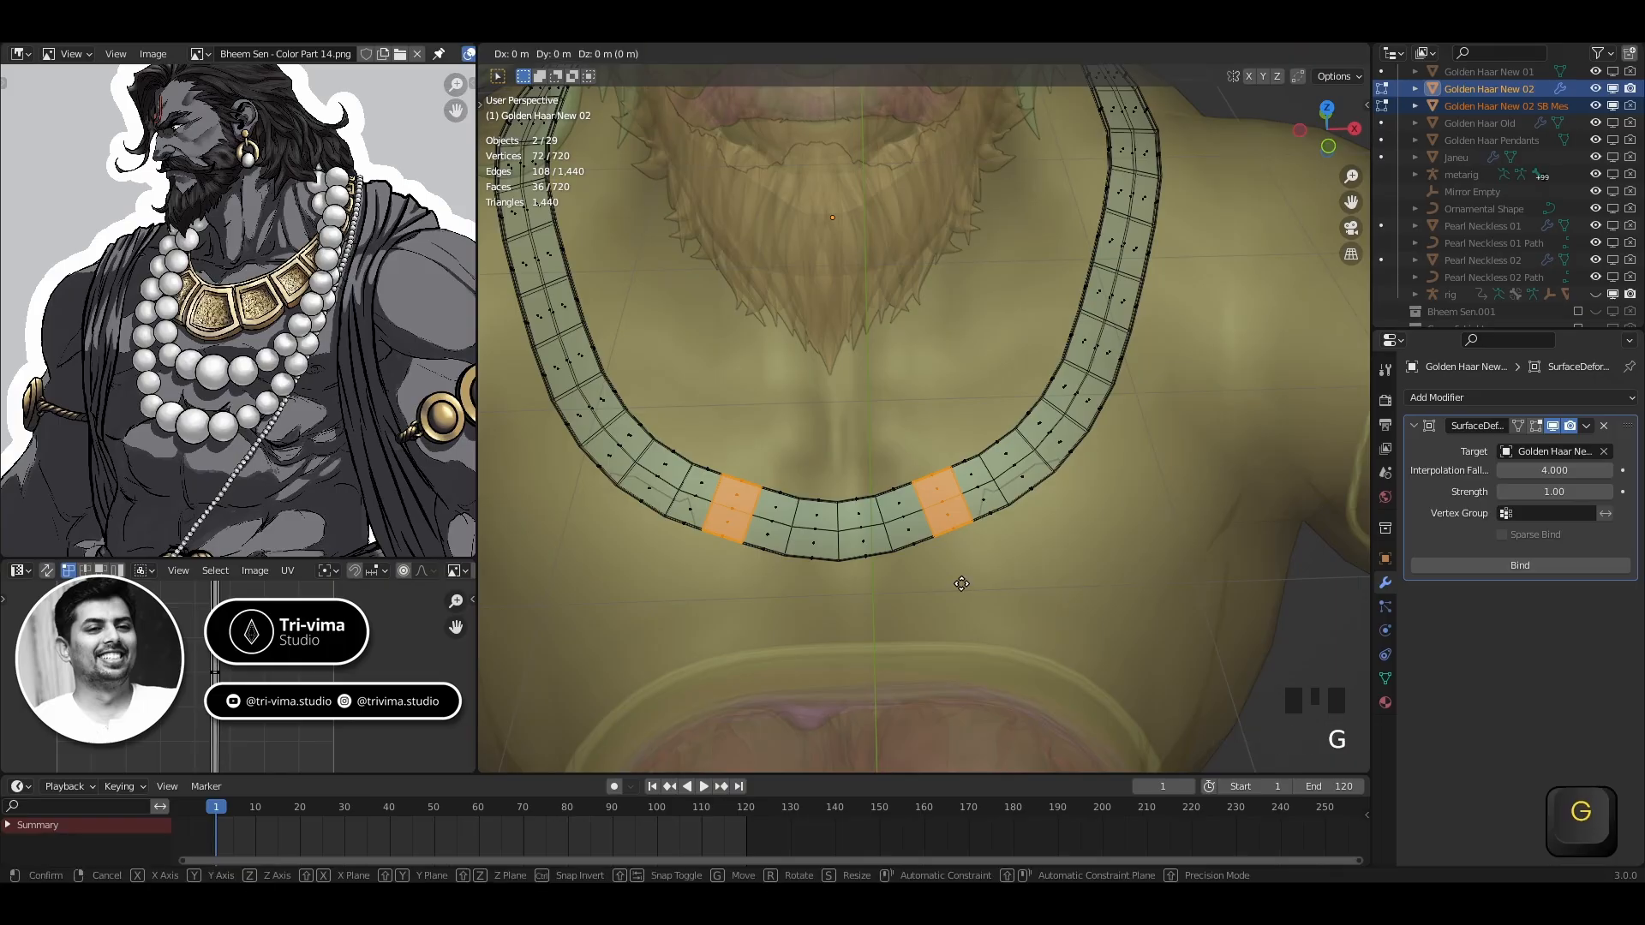
left_click(962, 587)
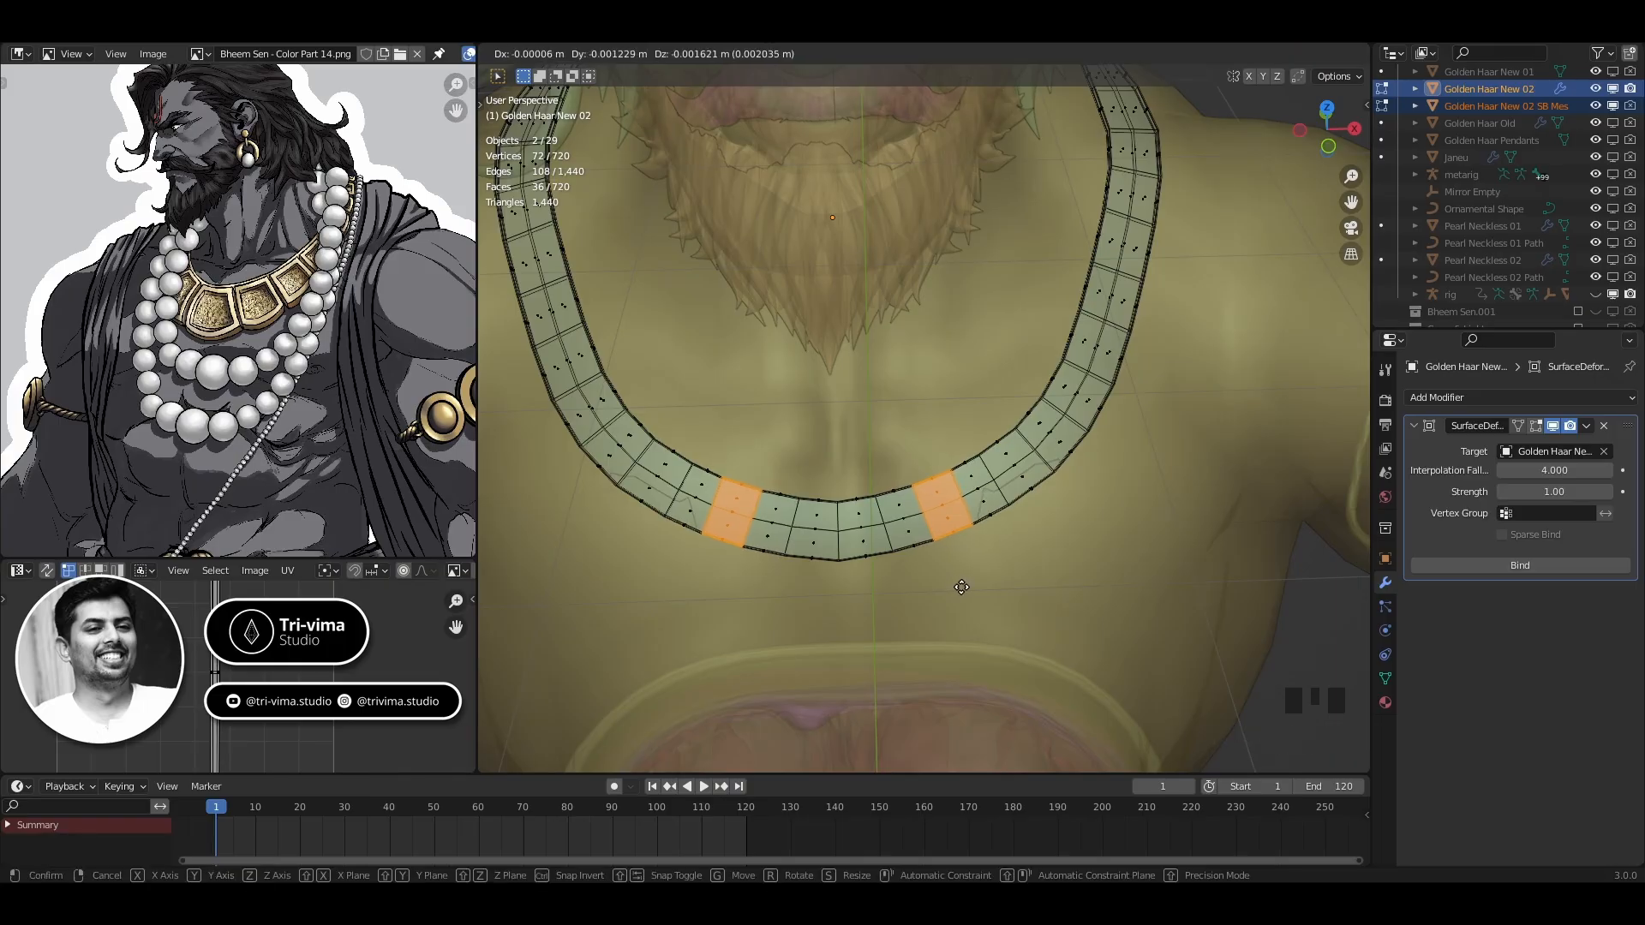
middle_click_drag(962, 587, 685, 472)
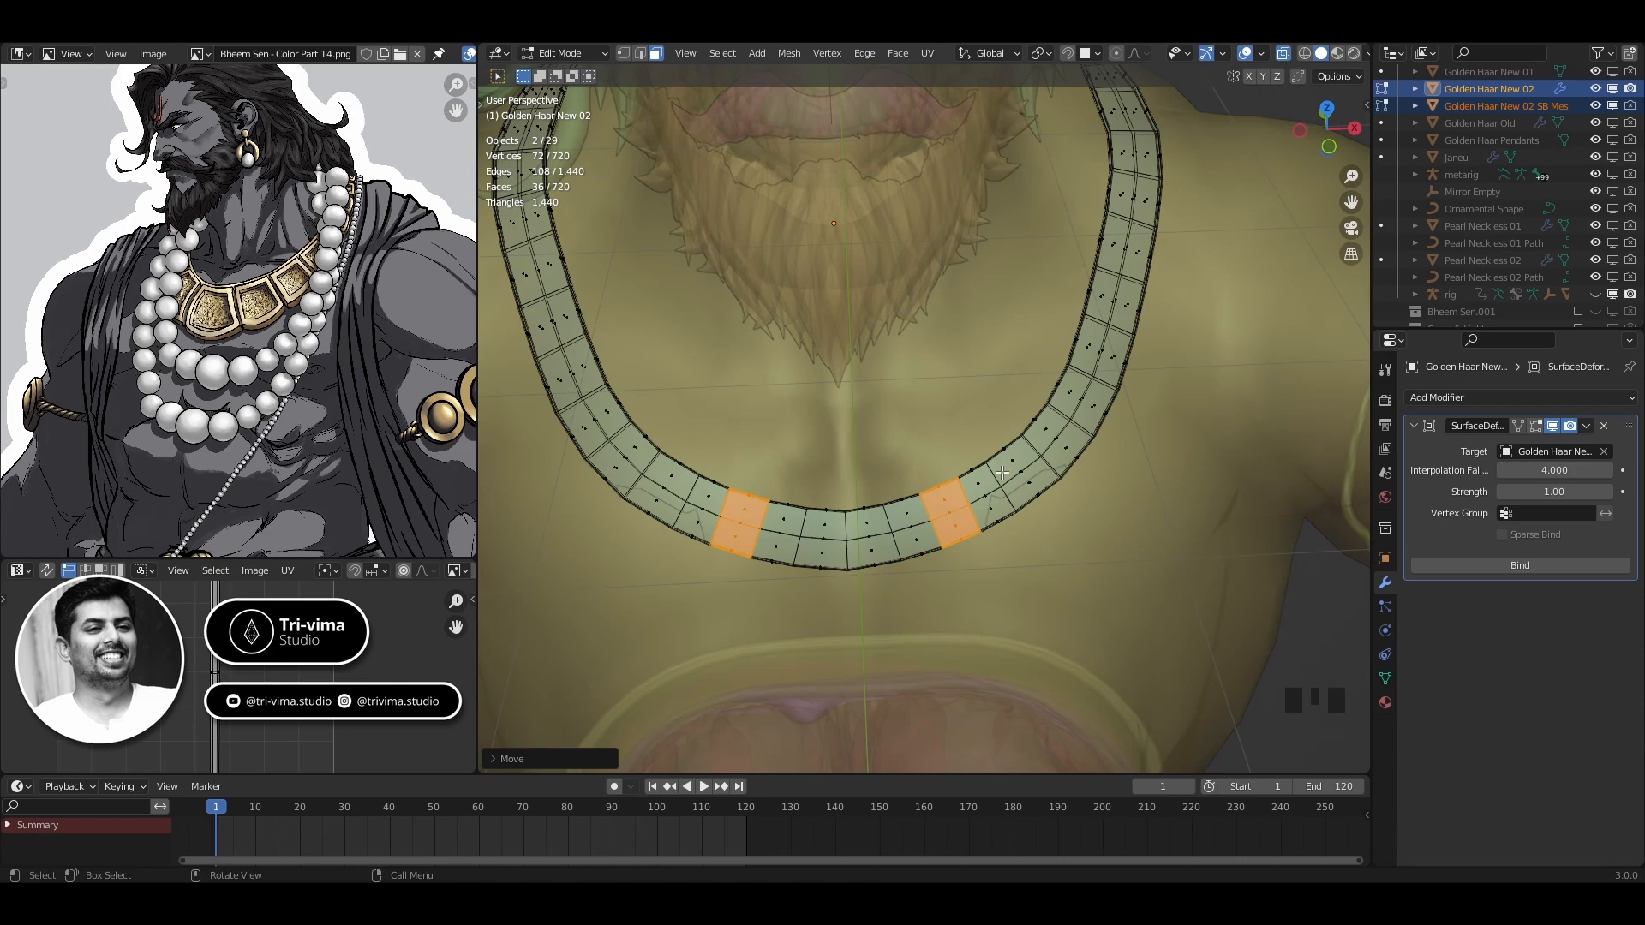
key("Tab")
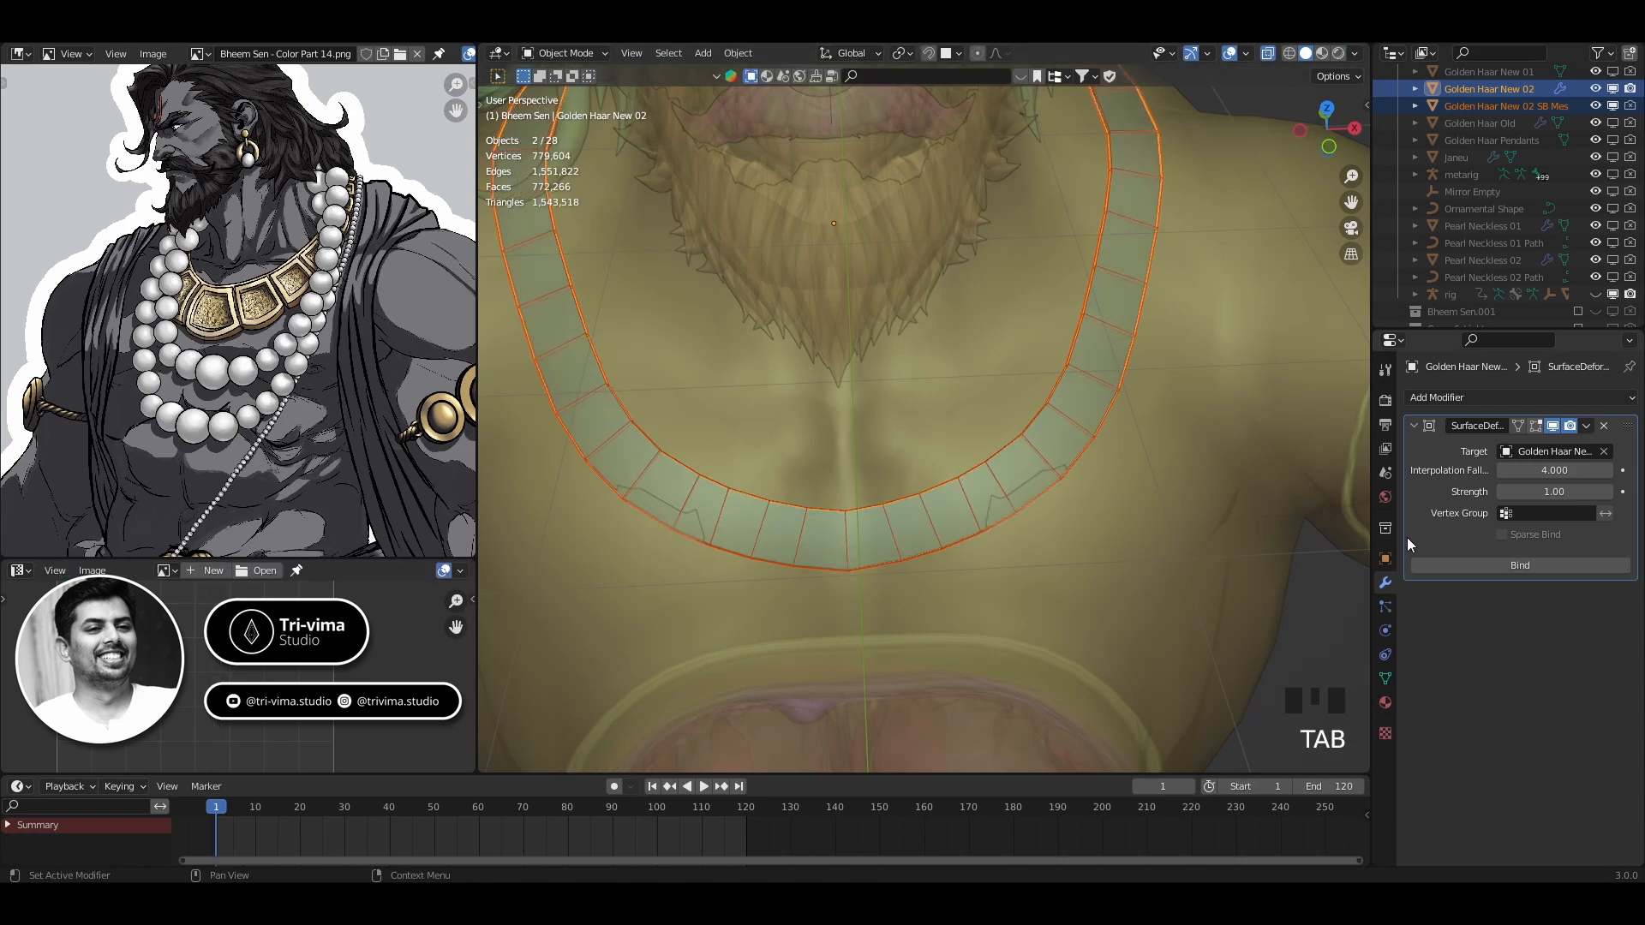
Bind the Surface Deform modifier of Golden Haar New 02 to the SB mesh, turn off X-ray and save the file
left_click(1073, 397)
left_click(1072, 397)
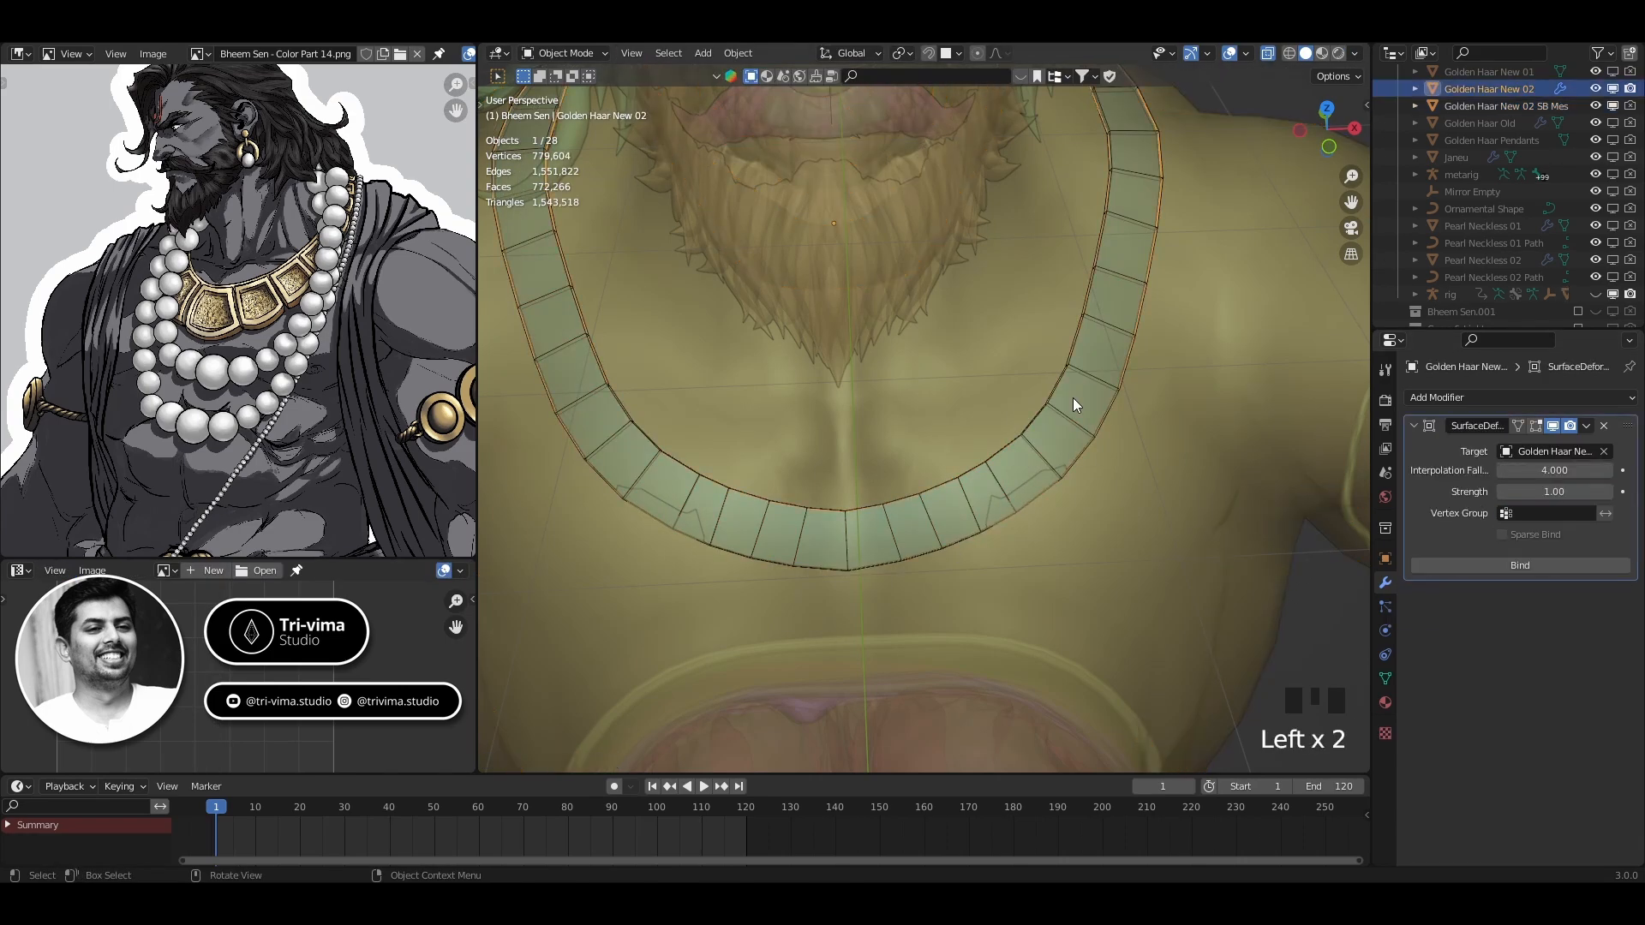
left_click(1515, 566)
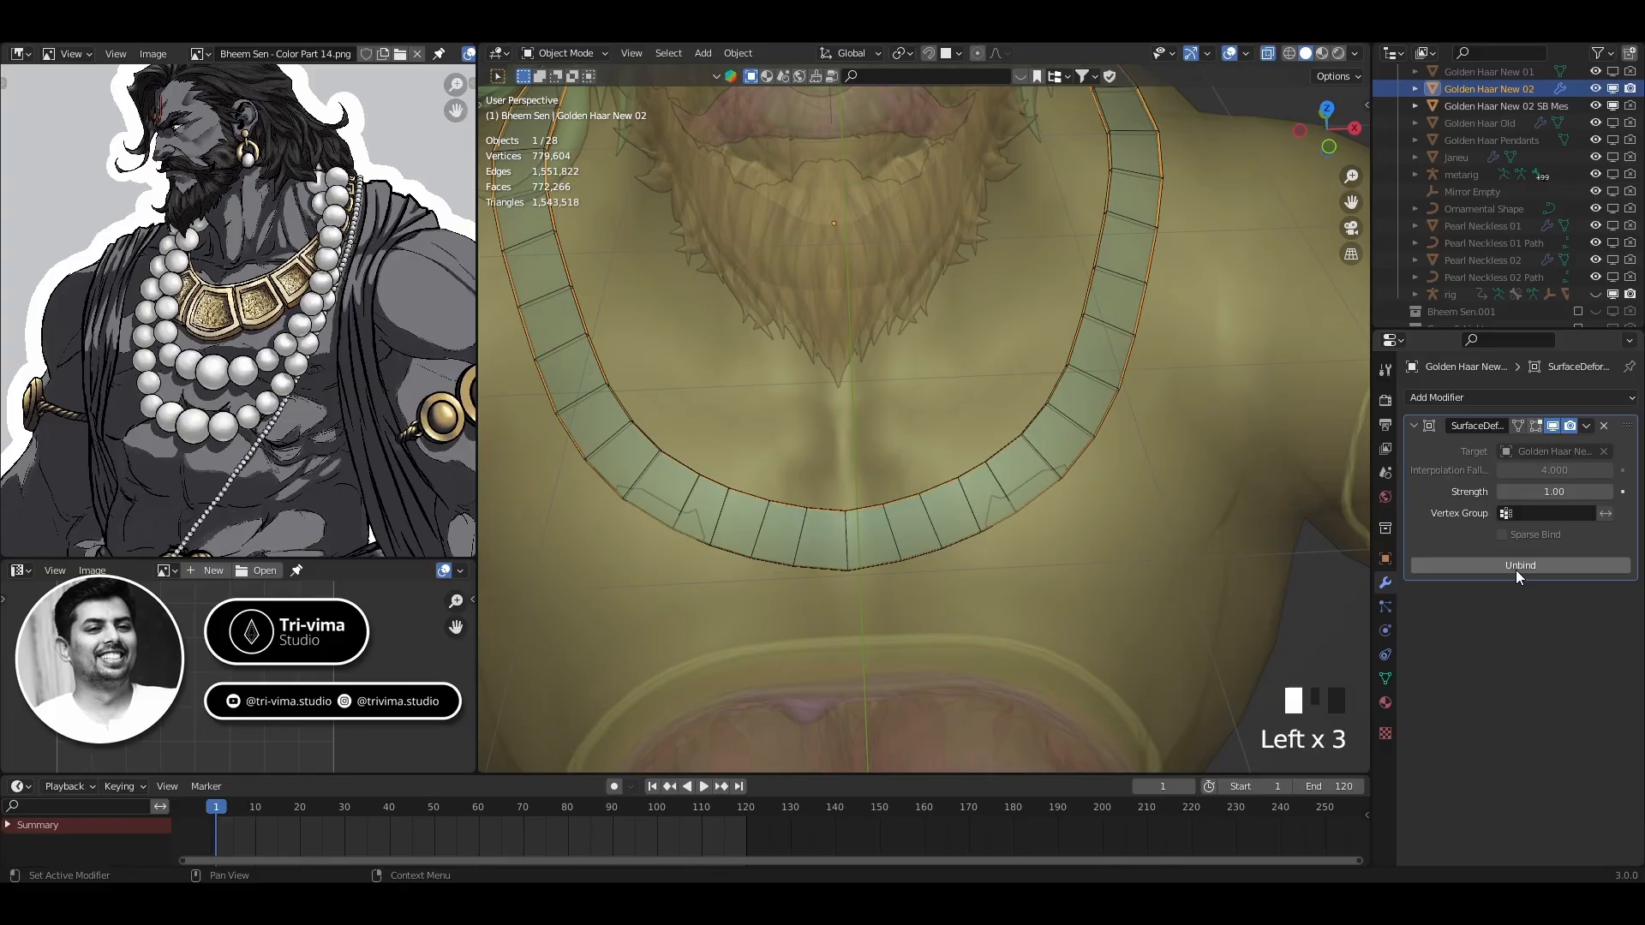
left_click(888, 526)
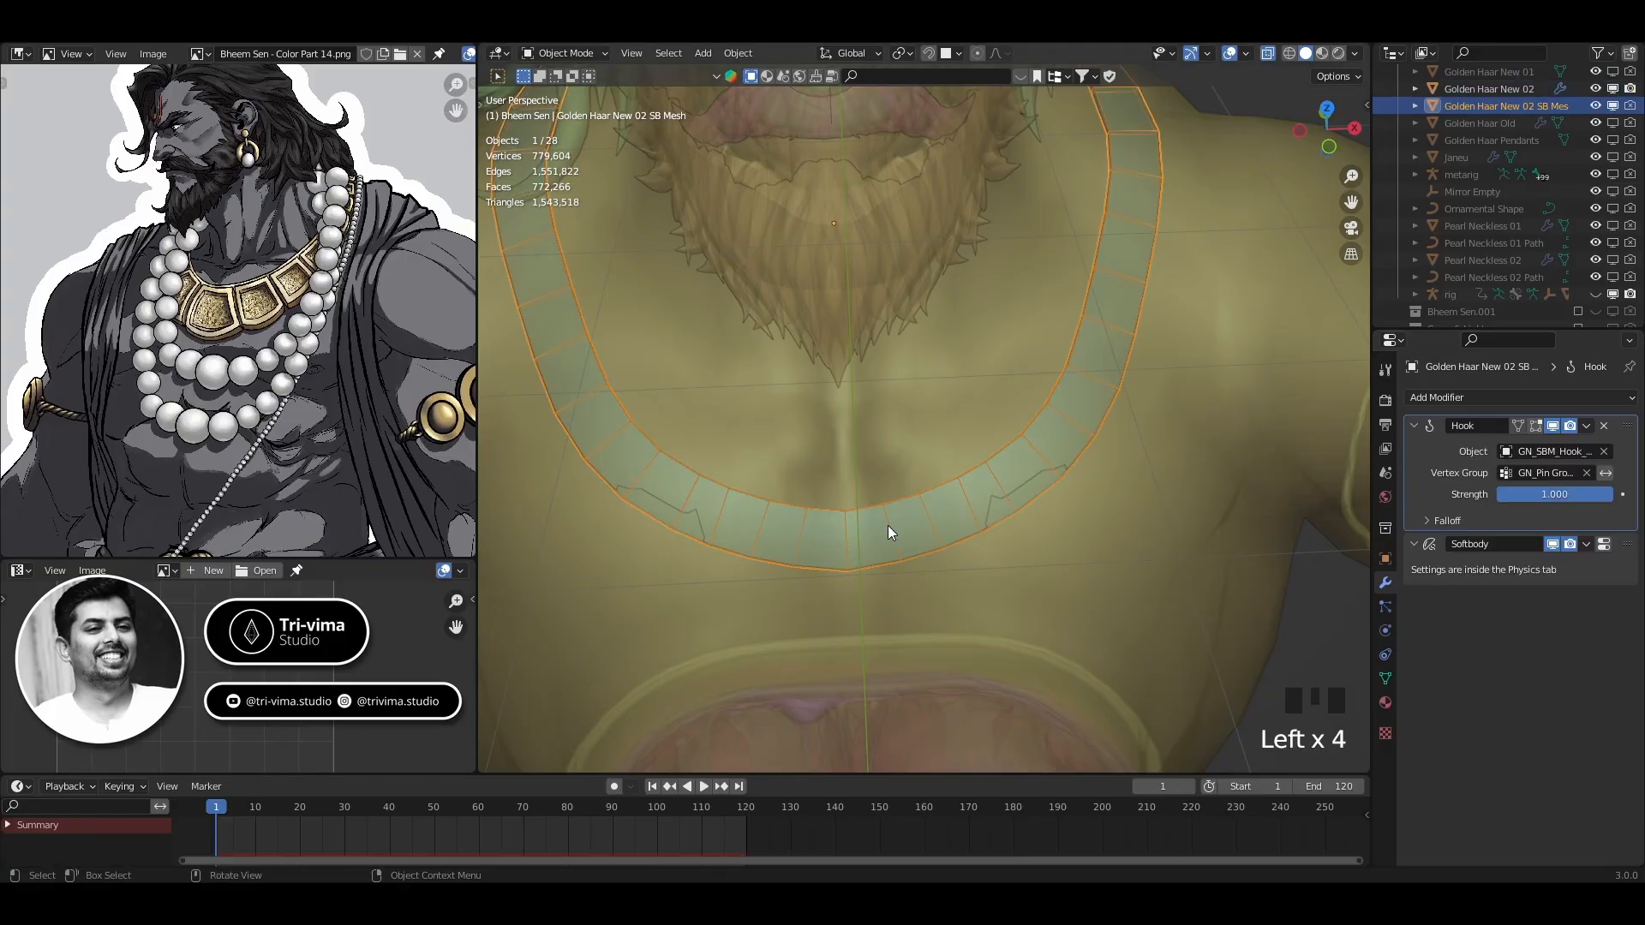
key("alt+z")
scroll(1093, 612, "down", 3)
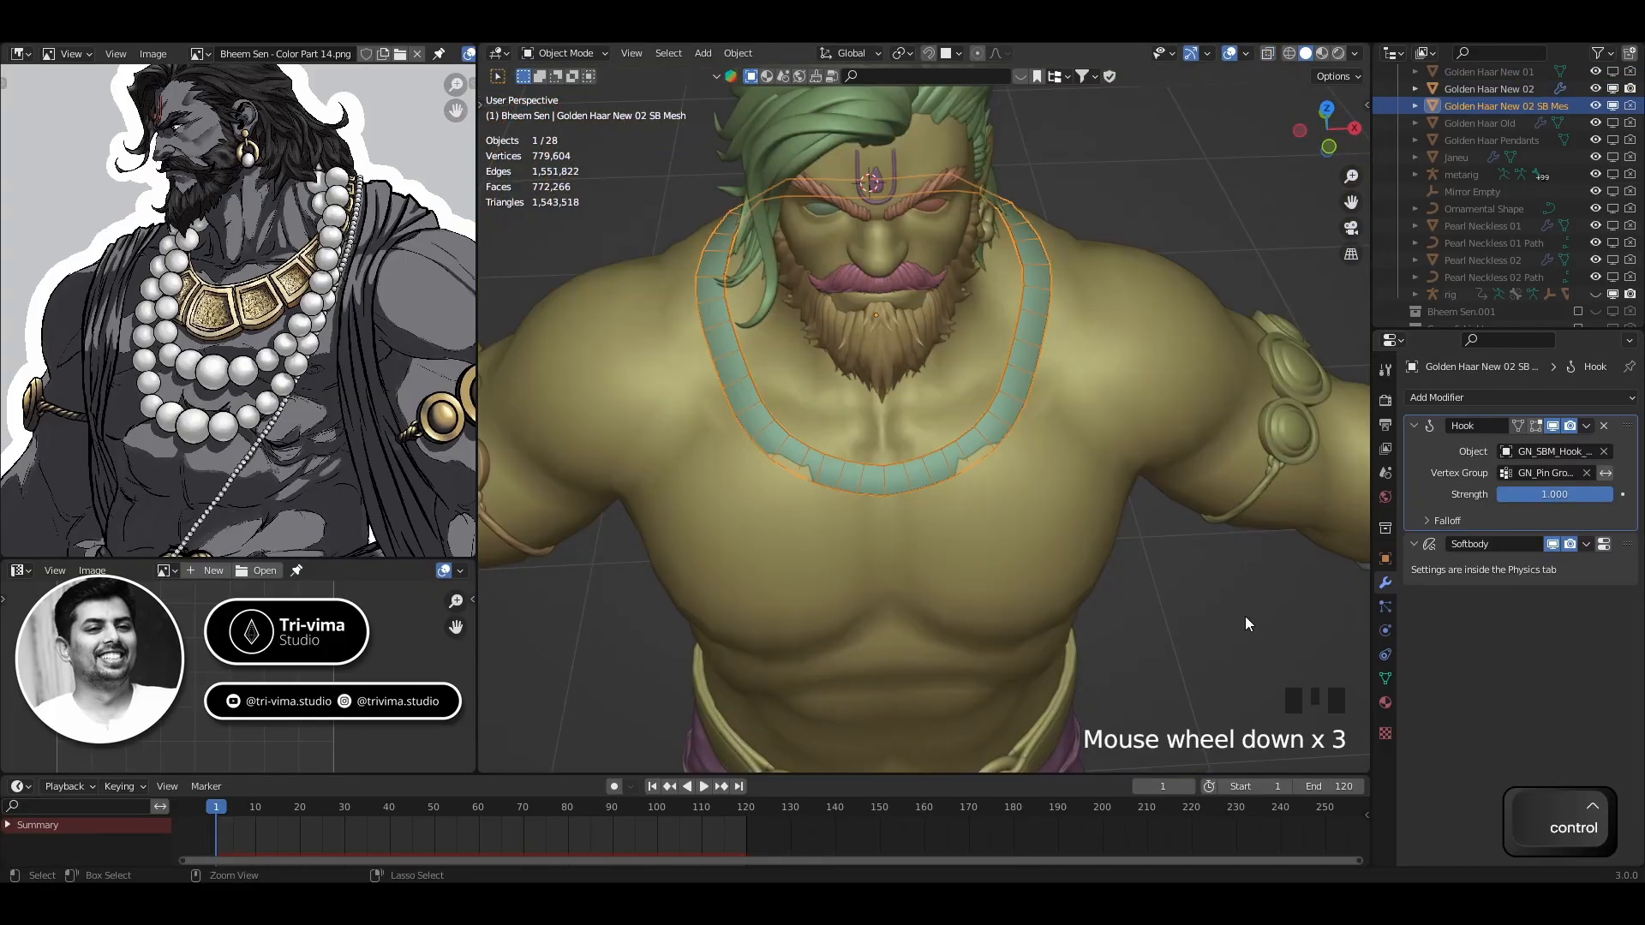
key("ctrl+s")
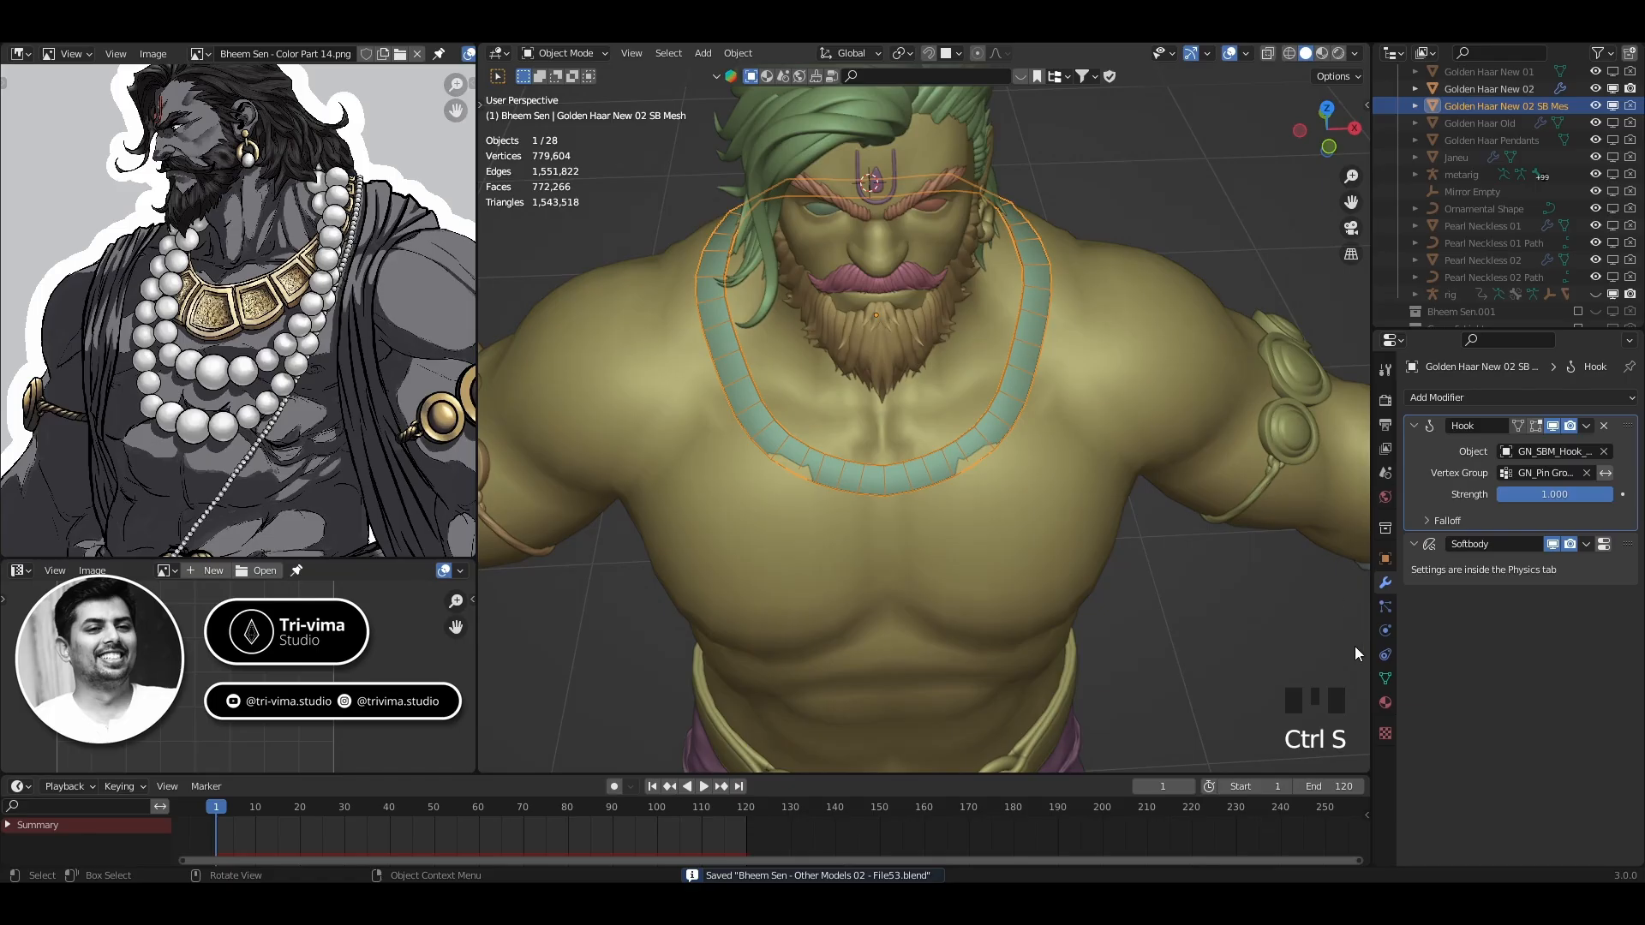
Bake the soft body simulation of Golden Haar New 02 SB Mesh for frames 1 to 120
left_click(1386, 631)
left_click(1463, 777)
left_click(1467, 778)
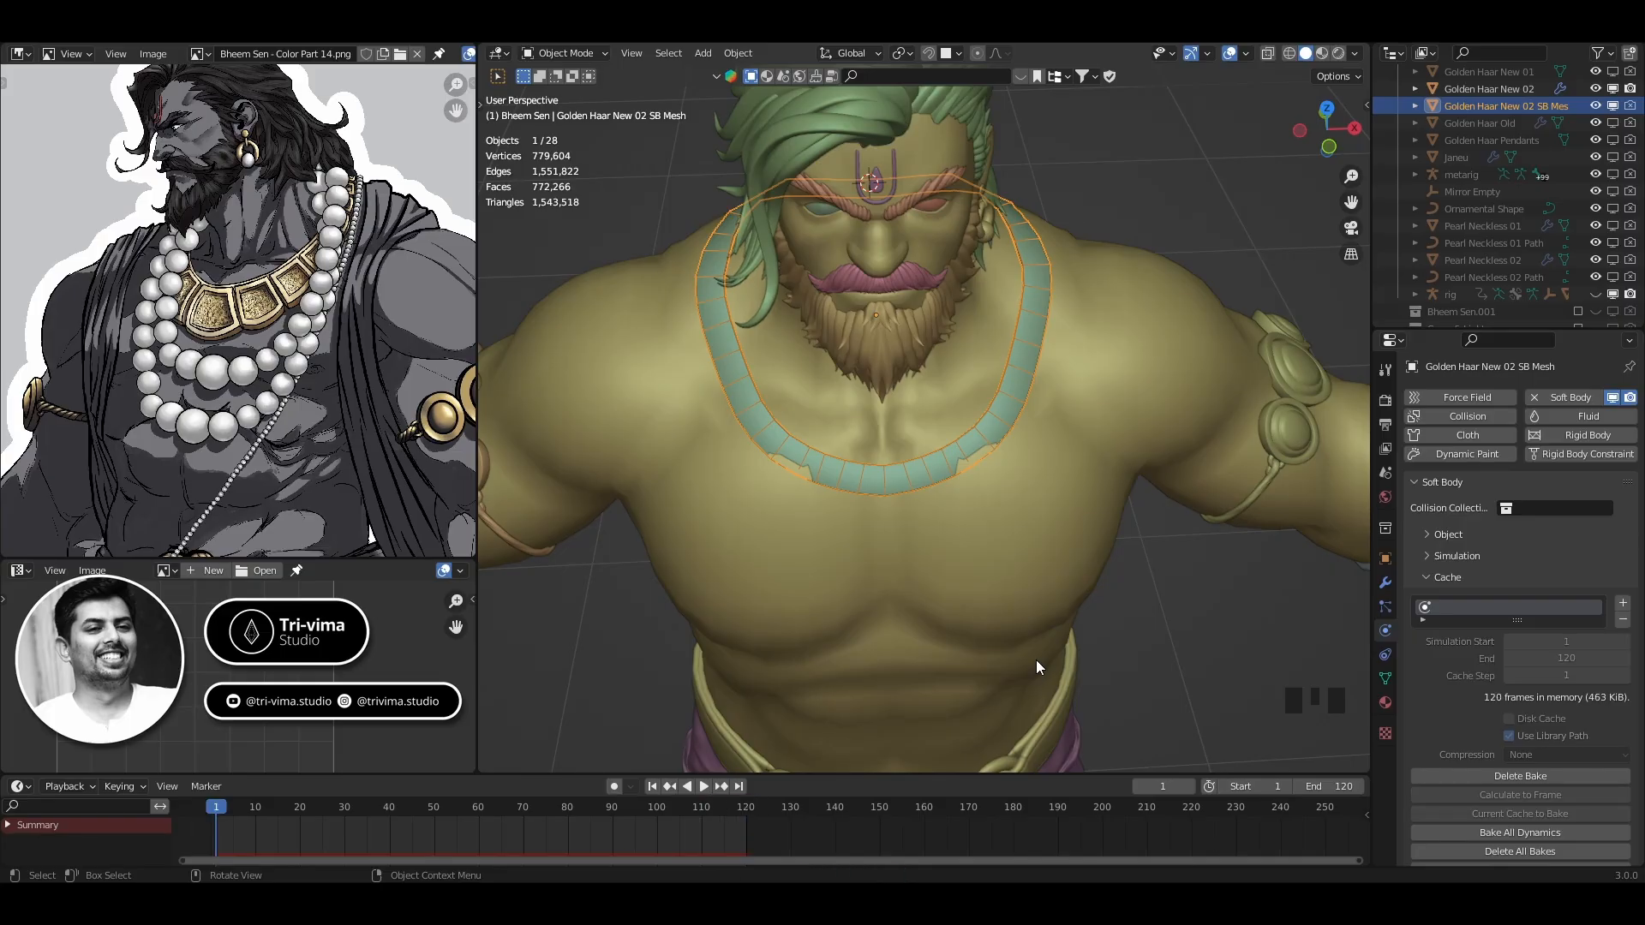
Play back the baked simulation to check the band's motion on the chest, and return to frame 1
left_click(696, 790)
middle_click_drag(1204, 635, 1190, 559)
left_click(683, 789)
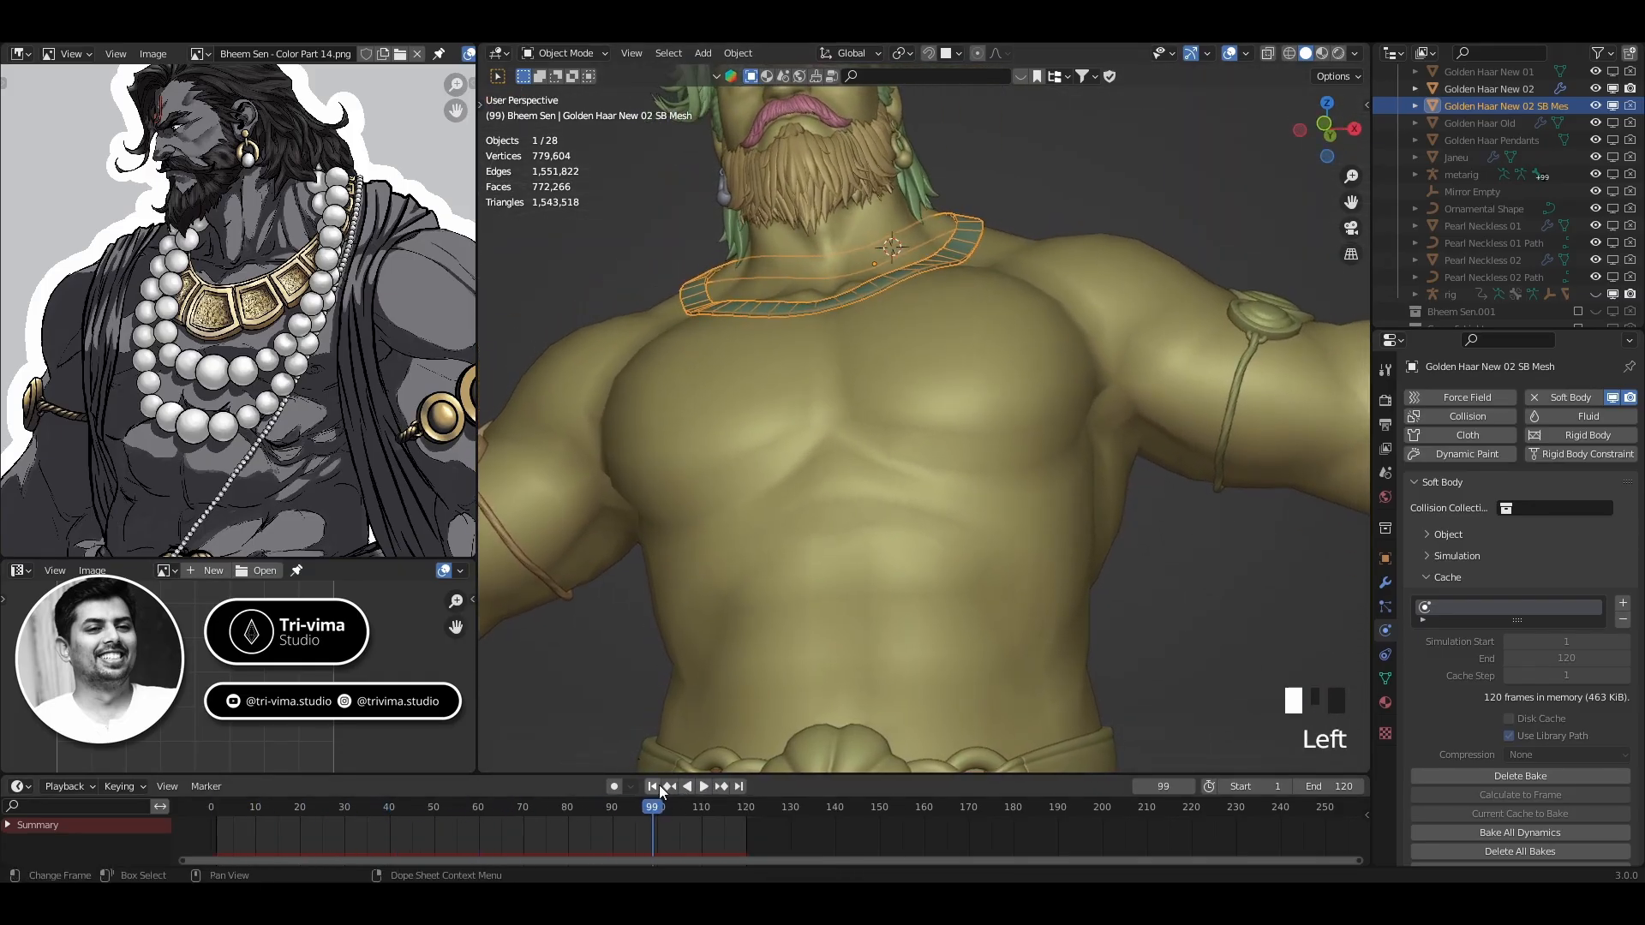
left_click(655, 786)
middle_click_drag(641, 639, 662, 740)
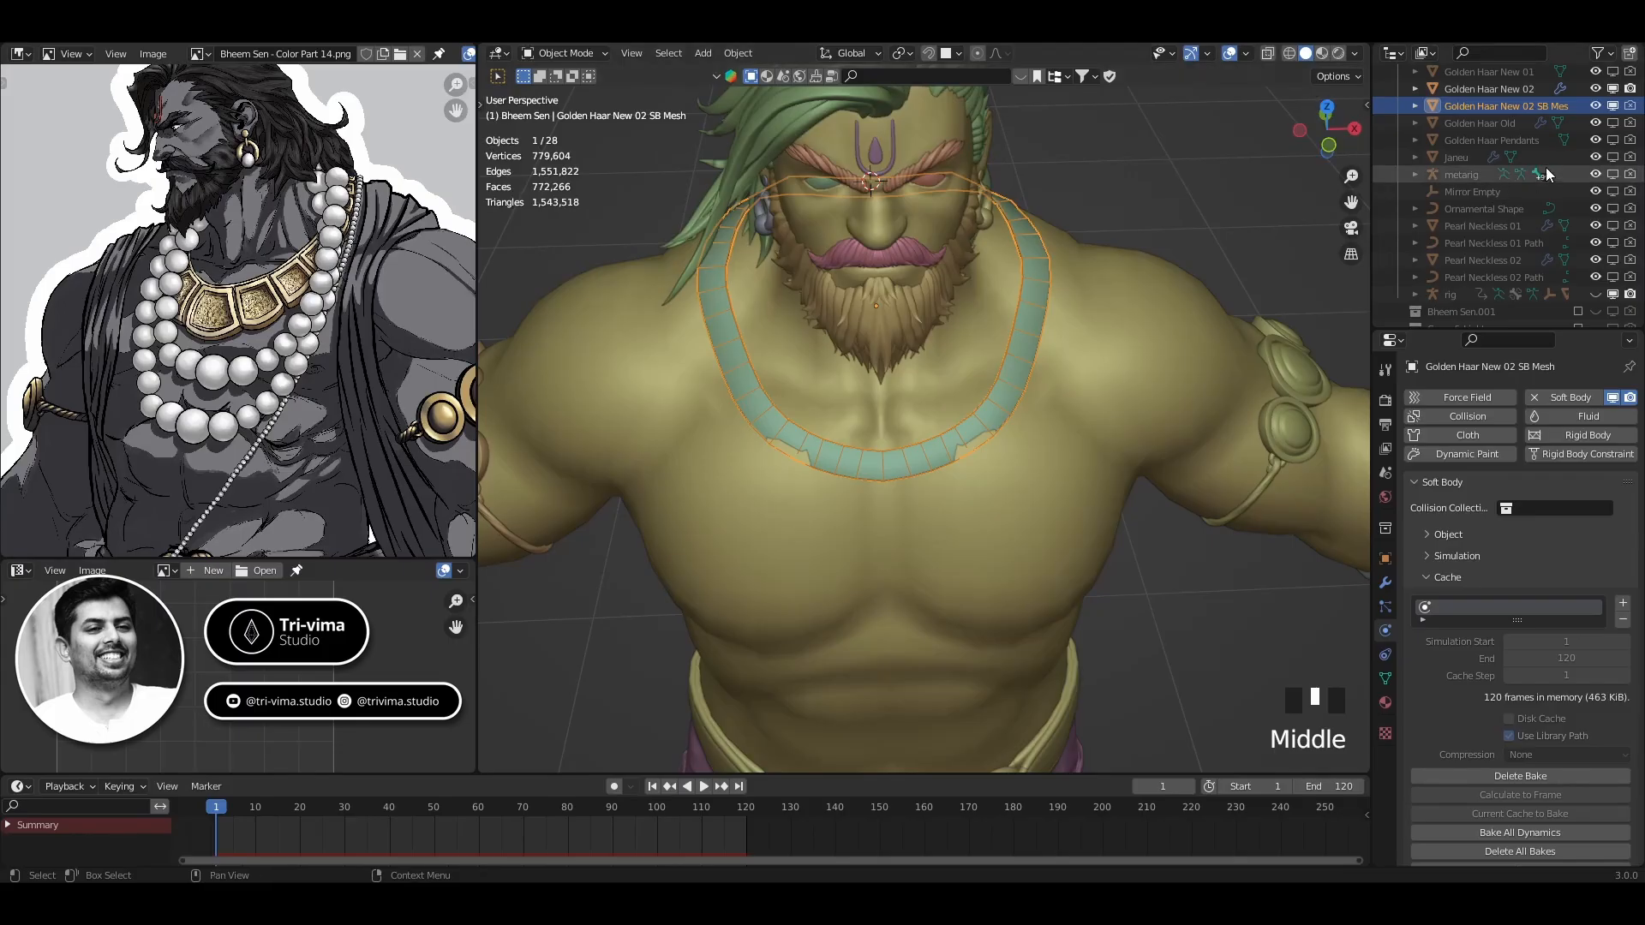
Show Golden Haar Pendants in the viewport and delete the SB mesh's soft body bake
left_click(1612, 140)
scroll(979, 395, "up", 3)
scroll(978, 396, "up", 2)
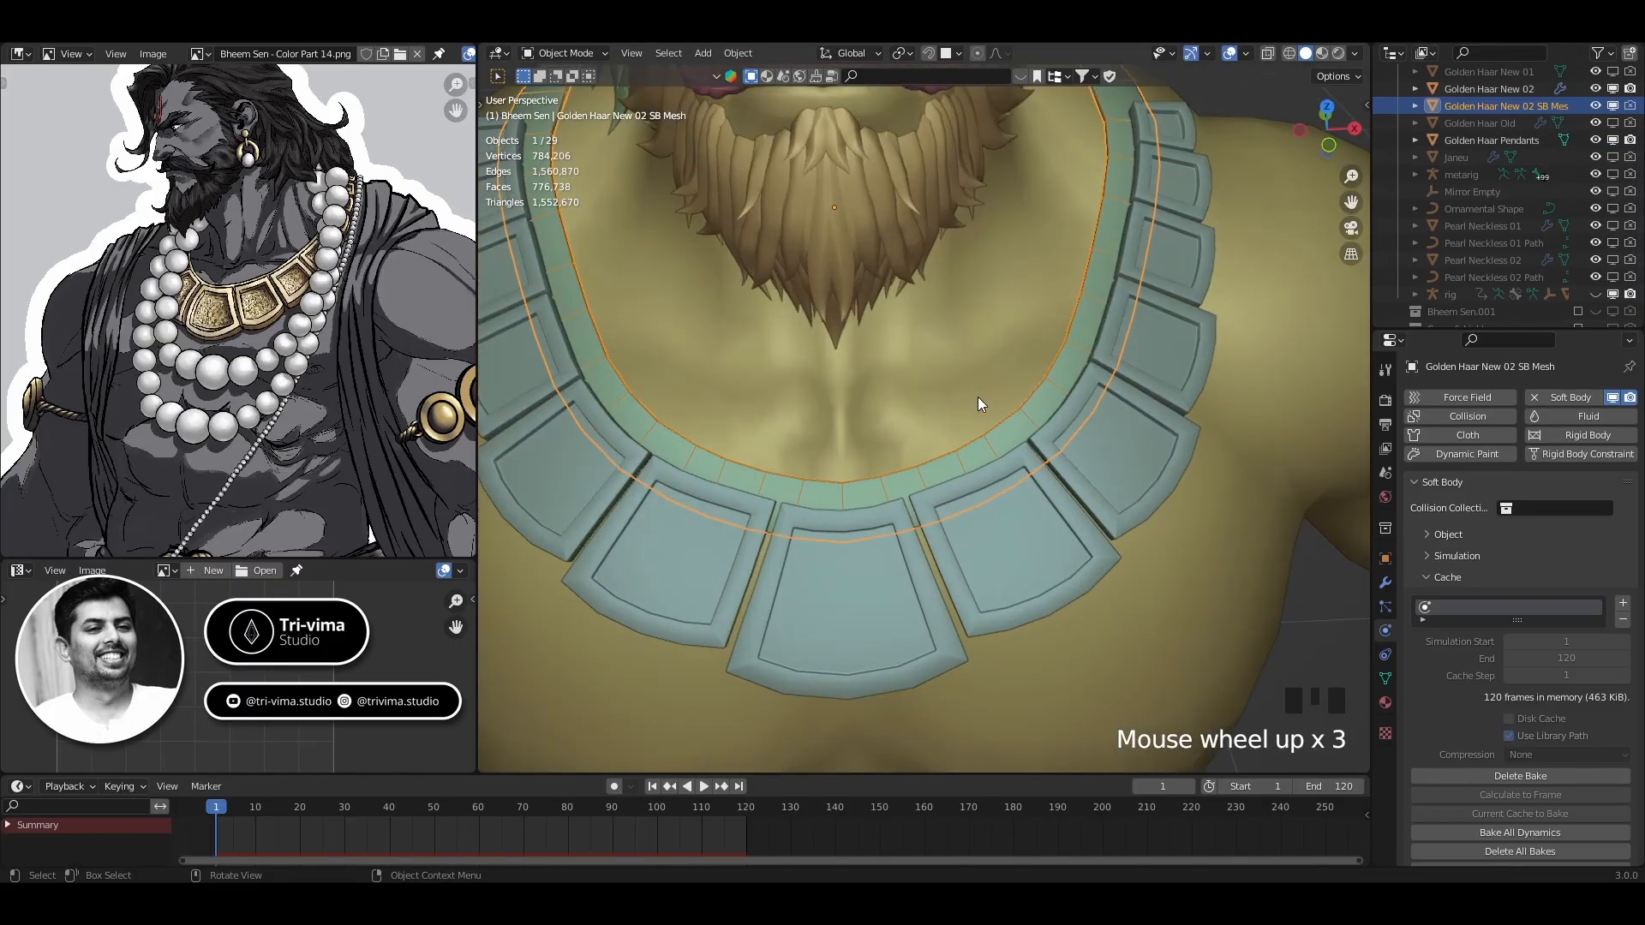
left_click(1479, 779)
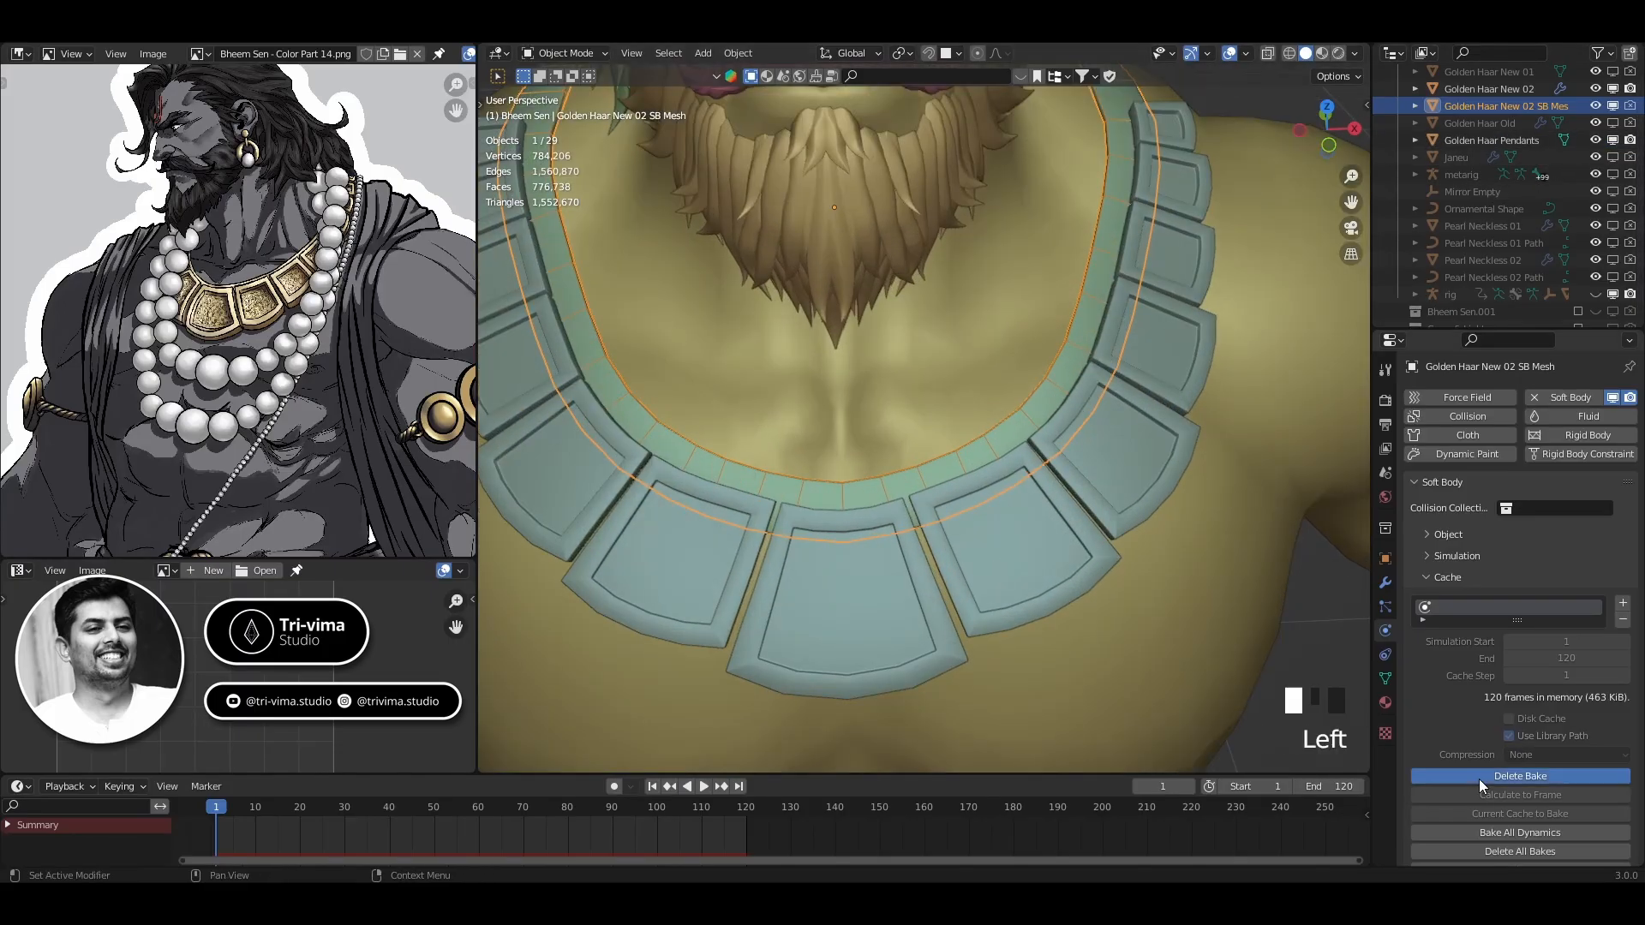
Unbind the Surface Deform modifier on Golden Haar New 02
left_click(1015, 431)
left_click(1385, 582)
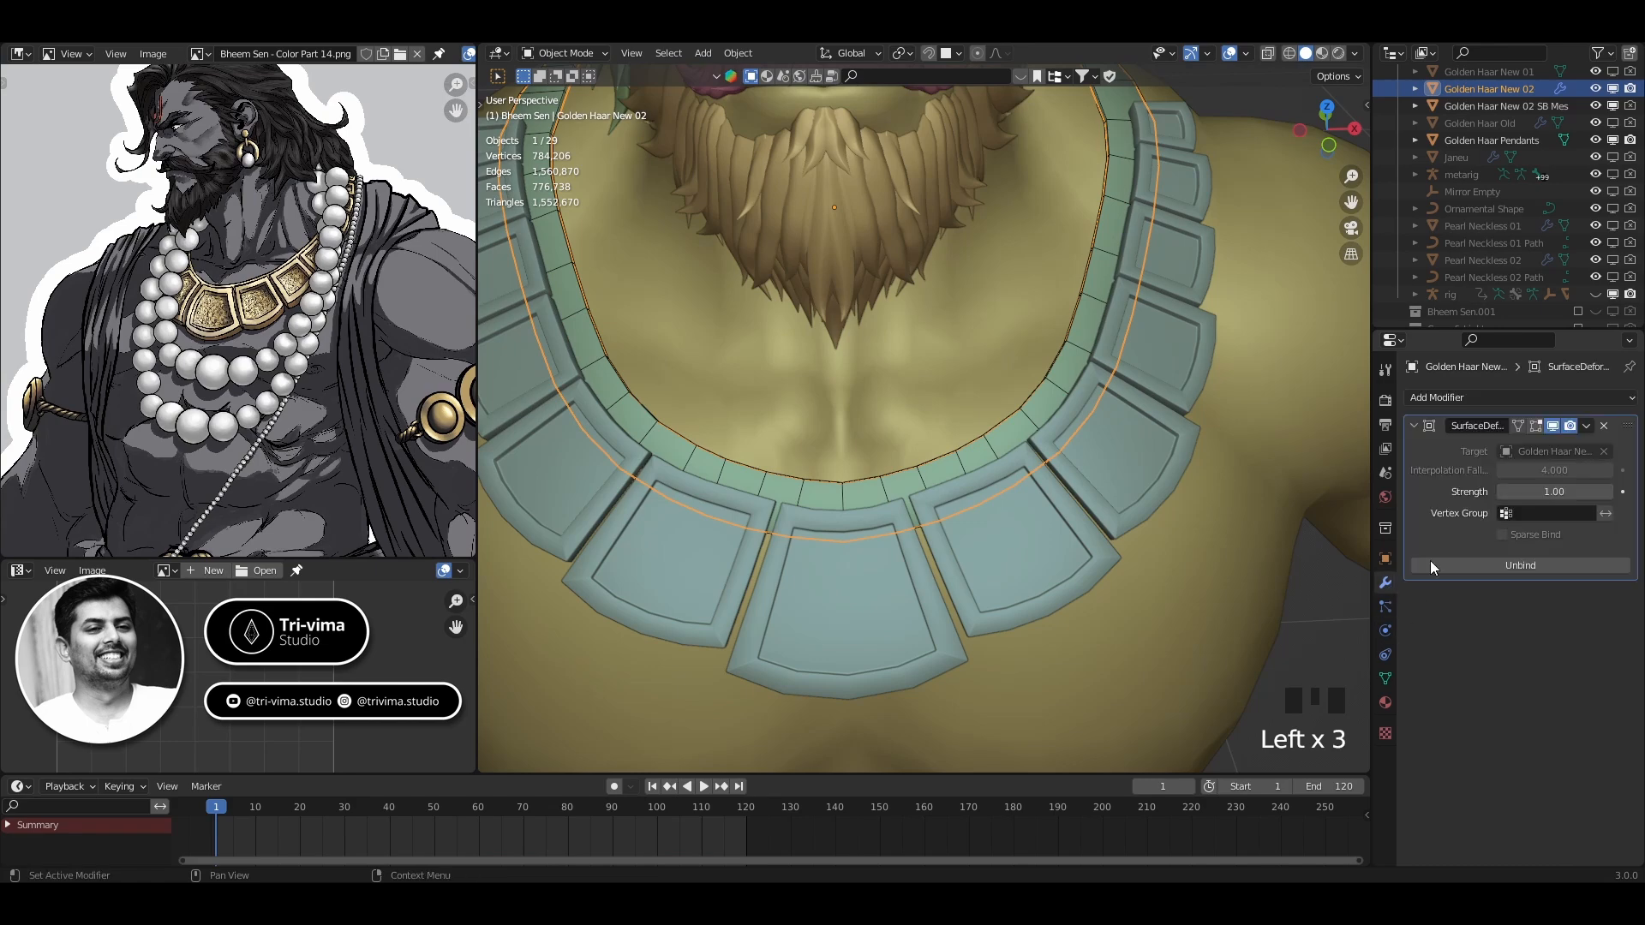
left_click(1520, 566)
Isolate Golden Haar New 02 SB Mesh and Golden Haar Pendants by hiding all other objects, and save the file
left_click(1030, 418)
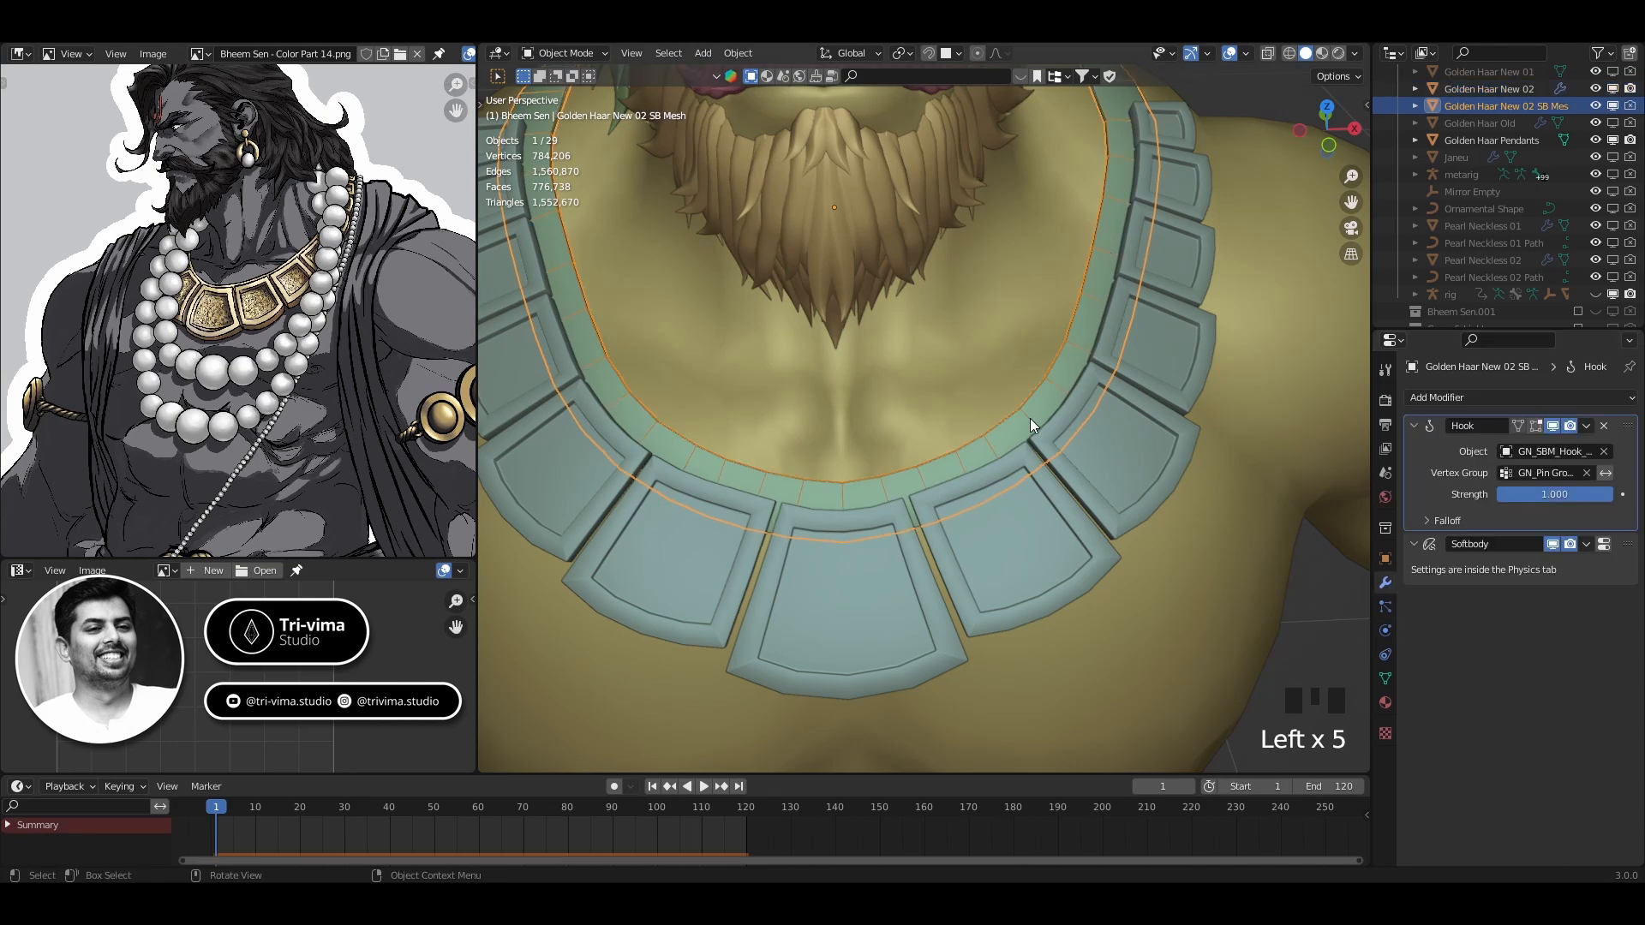
mouse_move(1050, 429)
middle_mouse_down()
mouse_move(1123, 376)
mouse_move(1051, 402)
mouse_move(1024, 442)
middle_mouse_up()
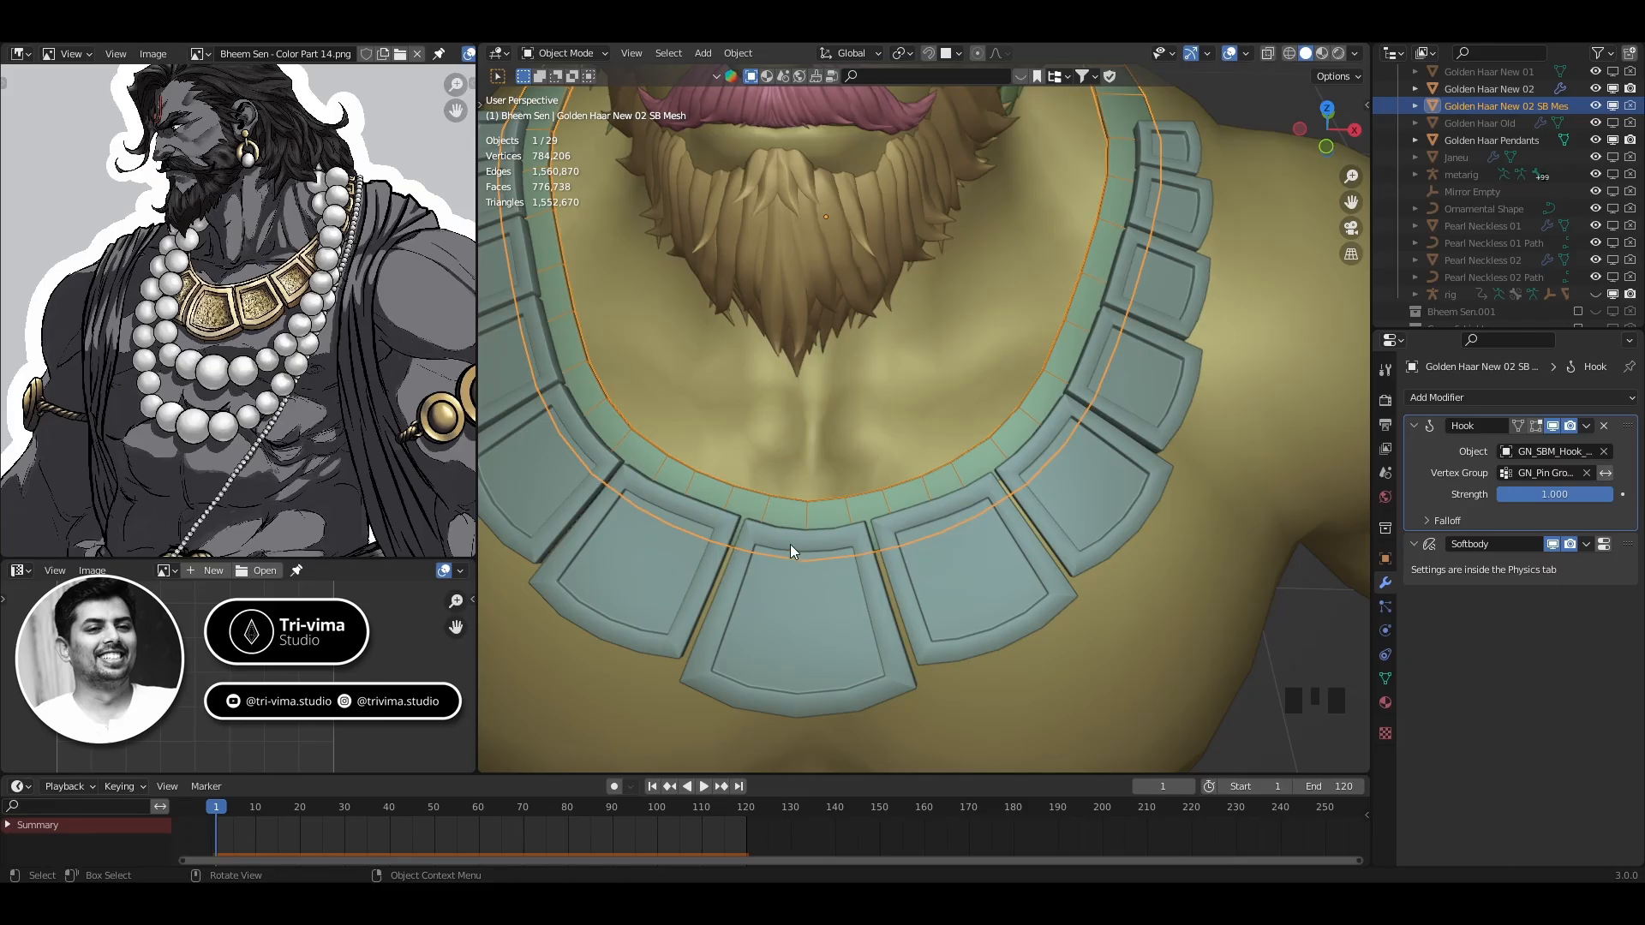
key("alt+z")
key("alt+z")
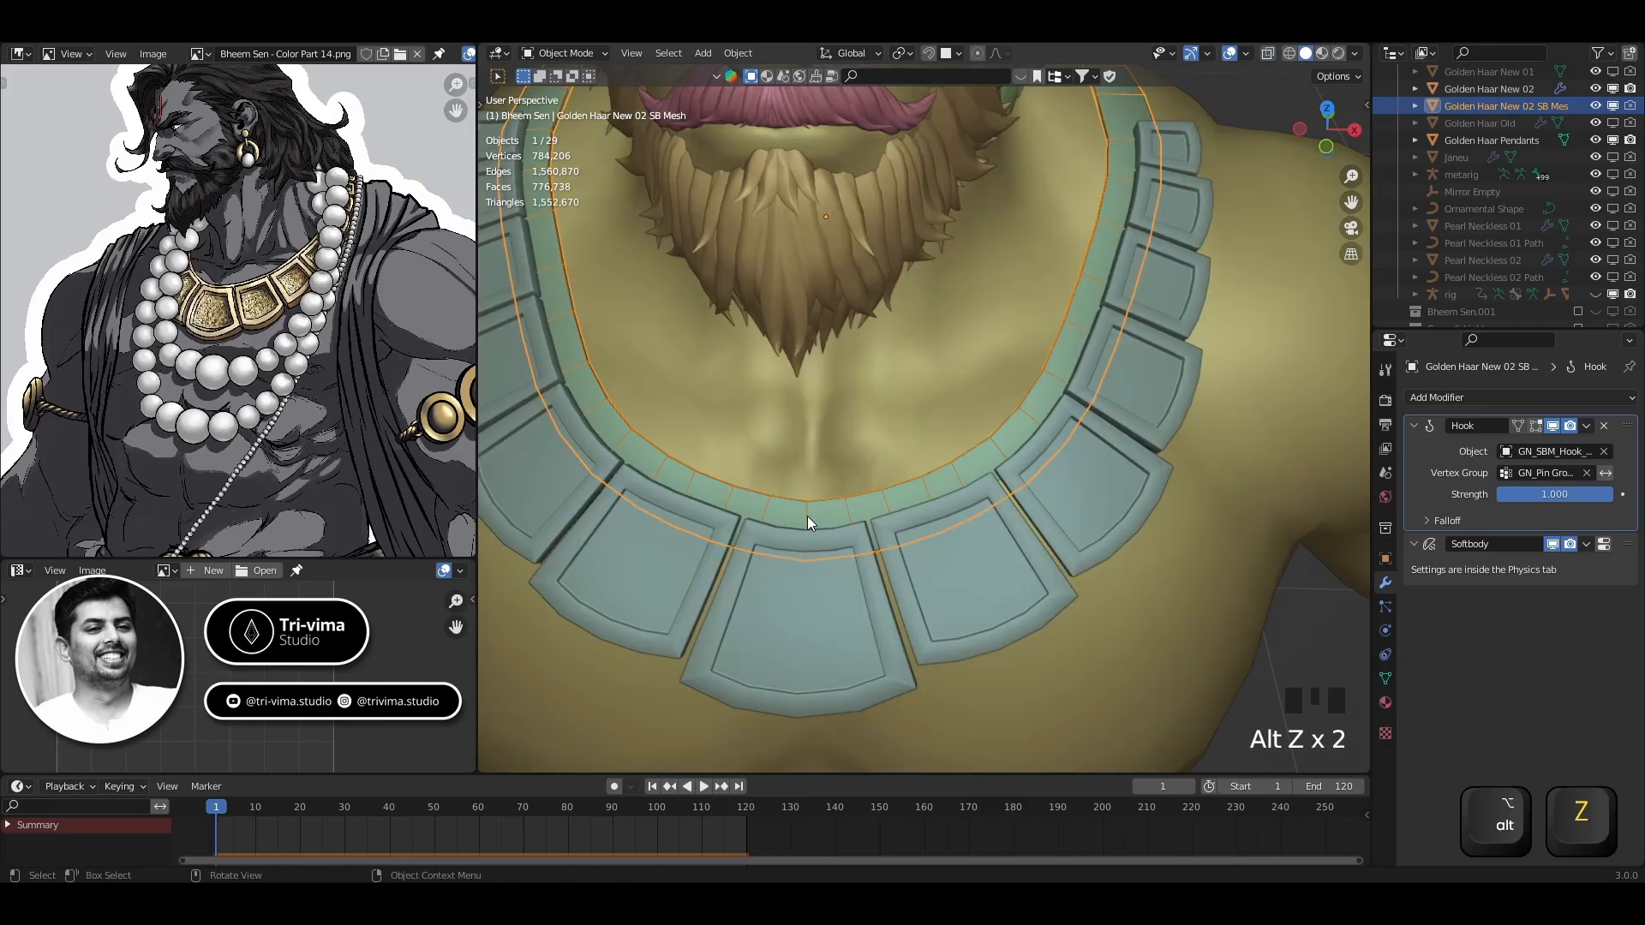
left_click(820, 608, "shift")
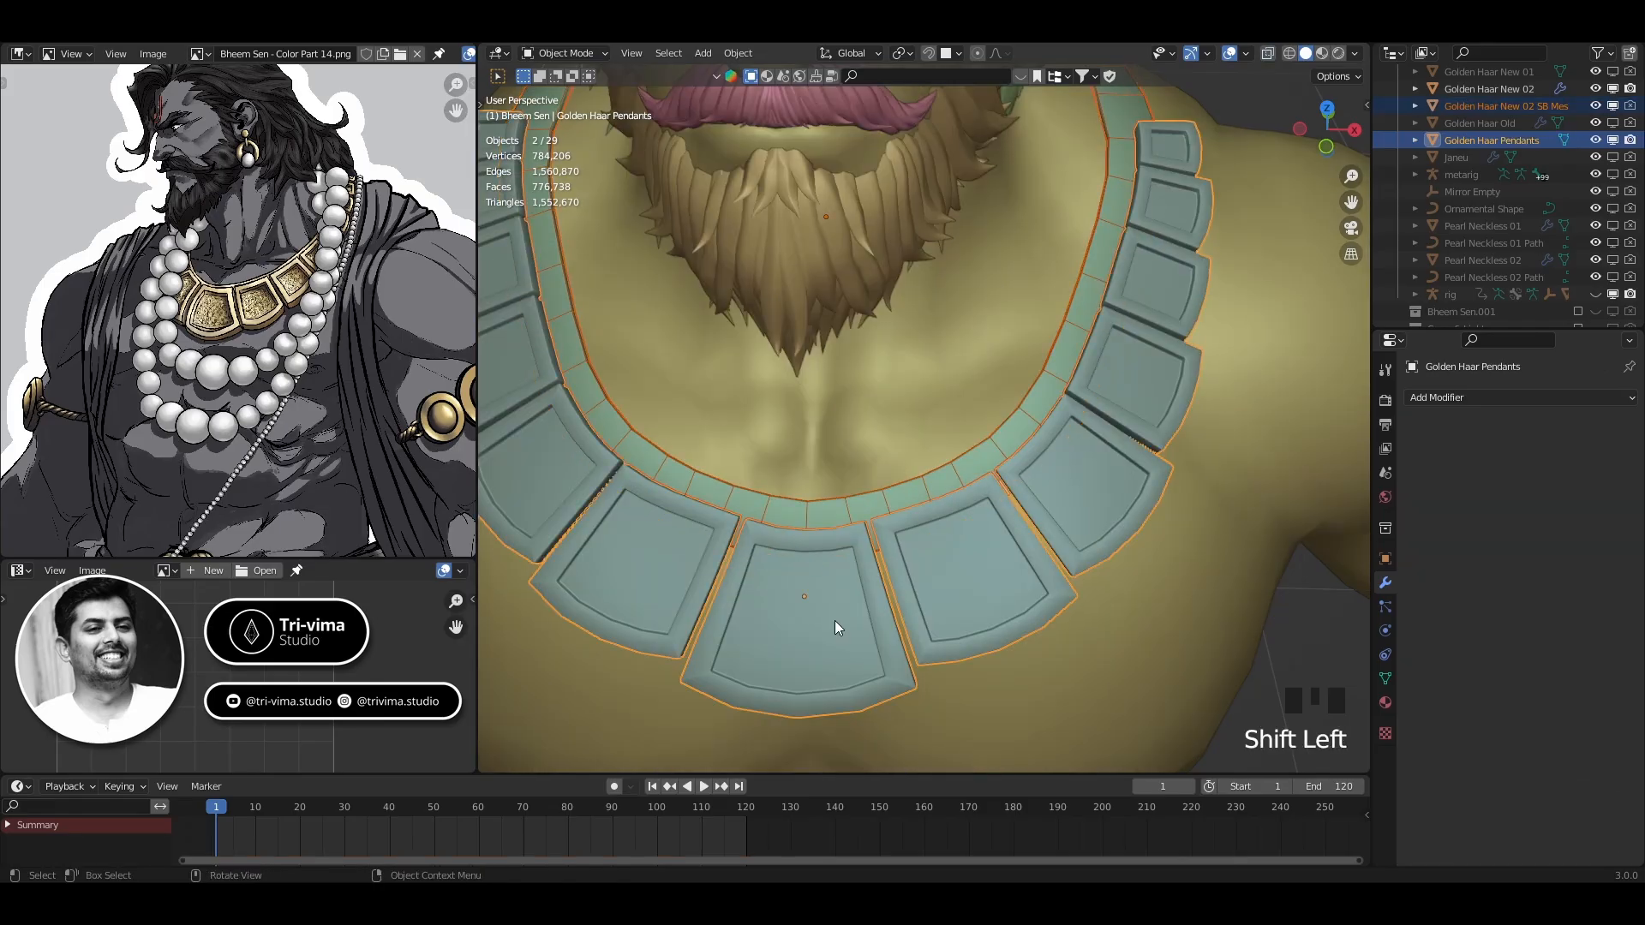
key("shift")
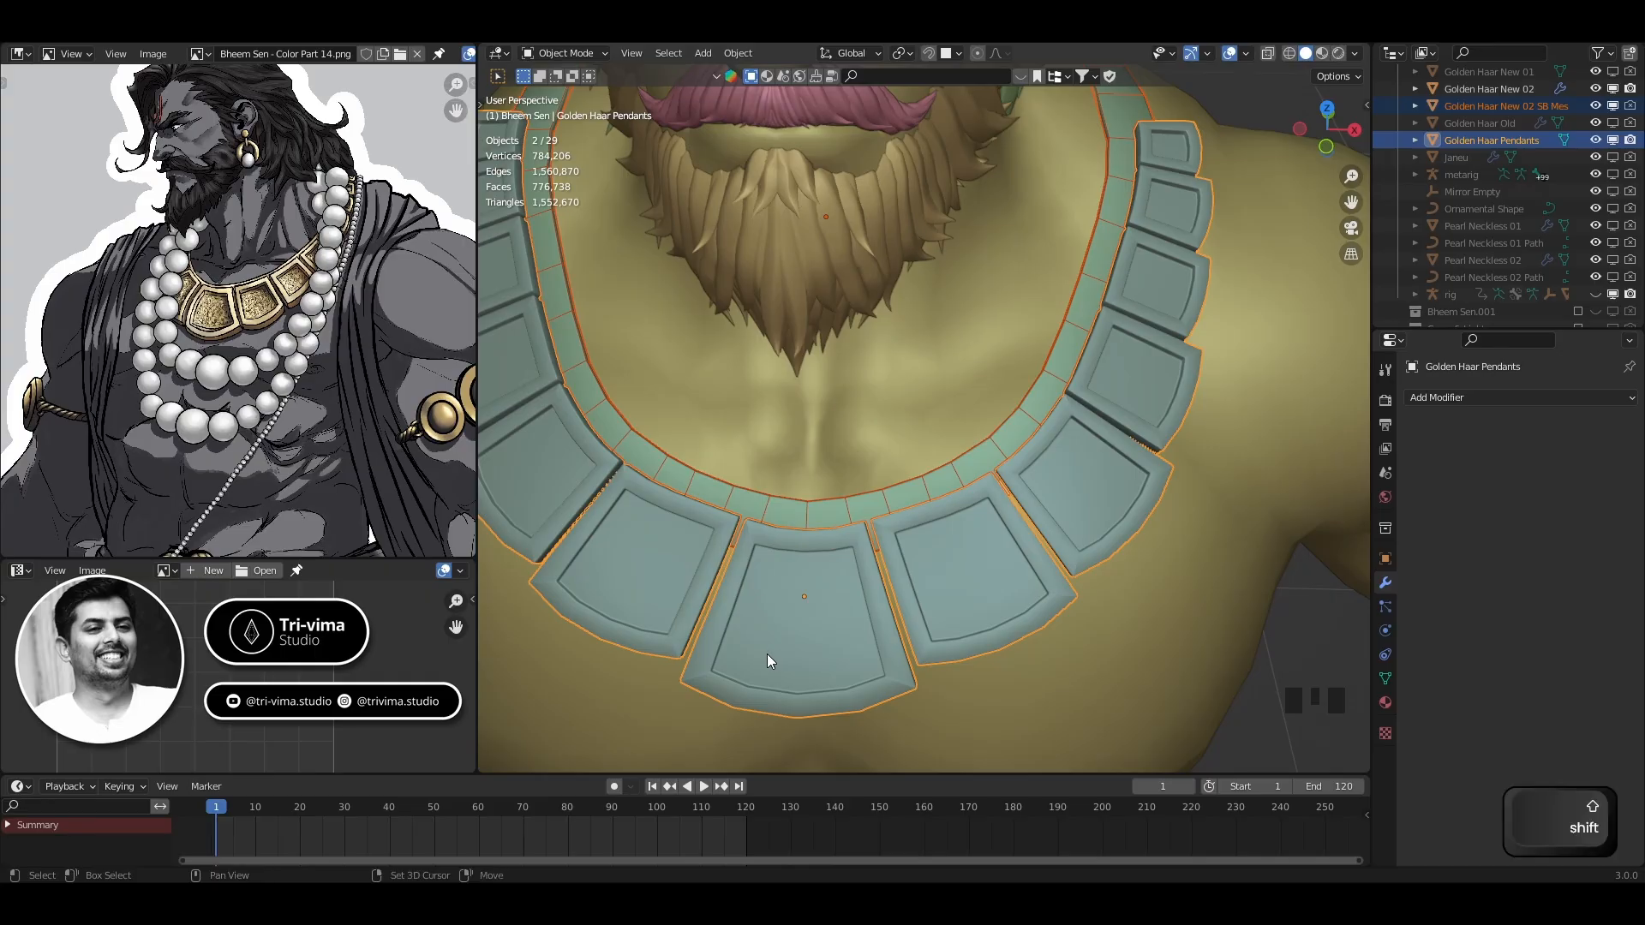
key("shift+h")
left_click(810, 468)
middle_click_drag(810, 468, 937, 346, "shift")
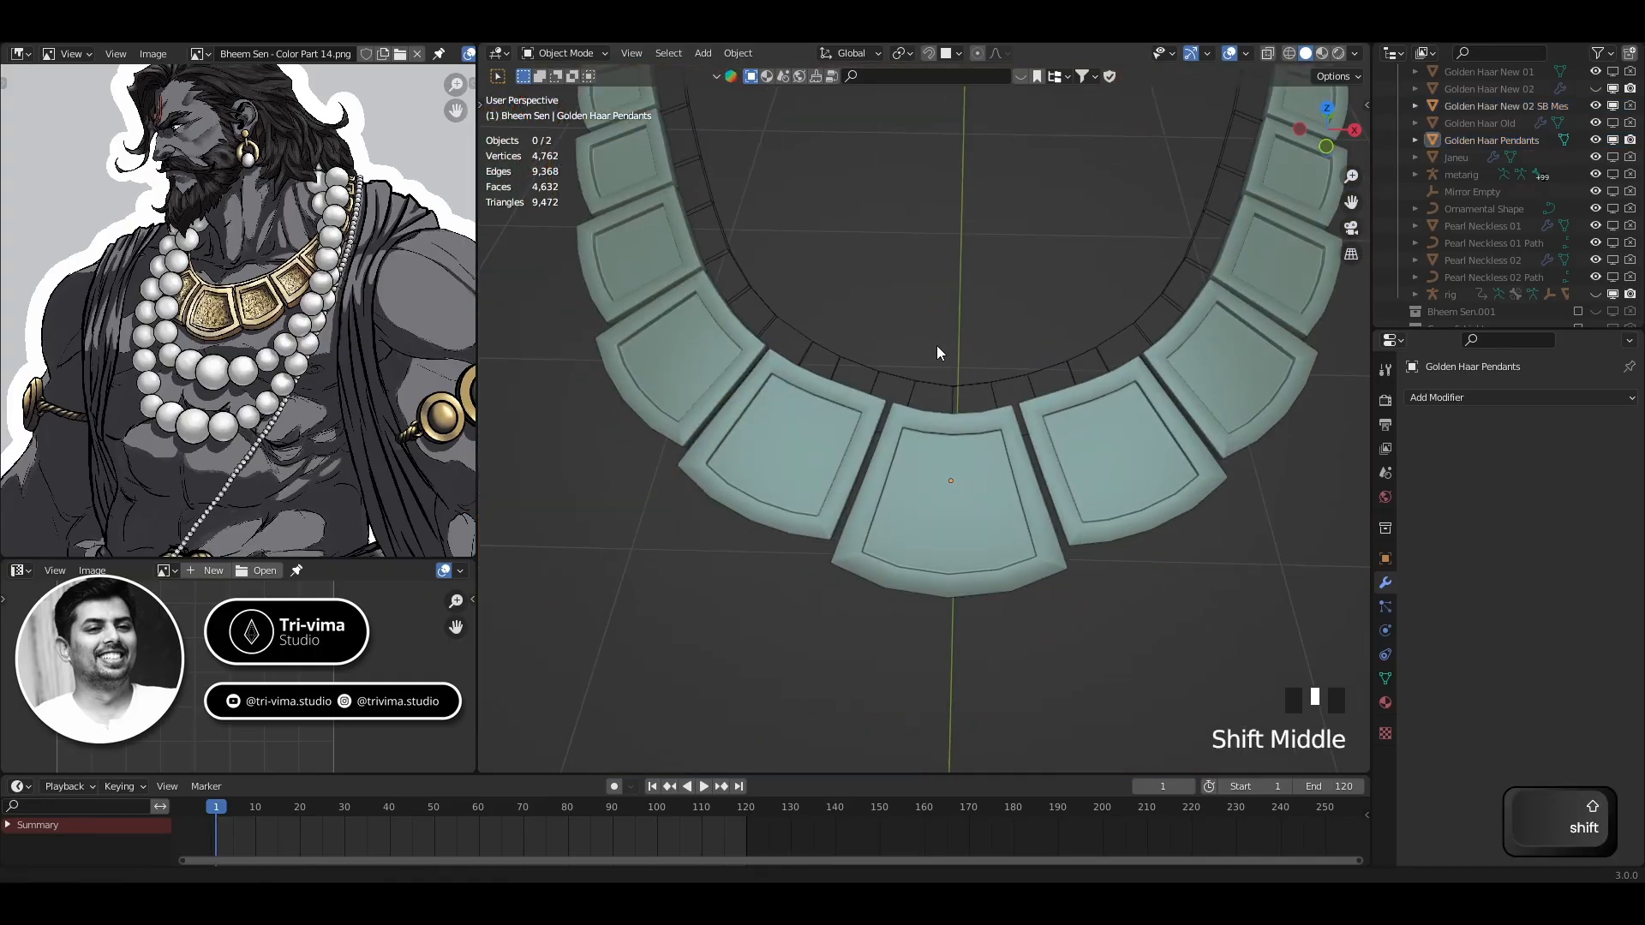
key("ctrl+s")
Examine the SB mesh around and without the pendants, compare it with Golden Haar Old, and restore the pendants' visibility
middle_click_drag(923, 430, 966, 540)
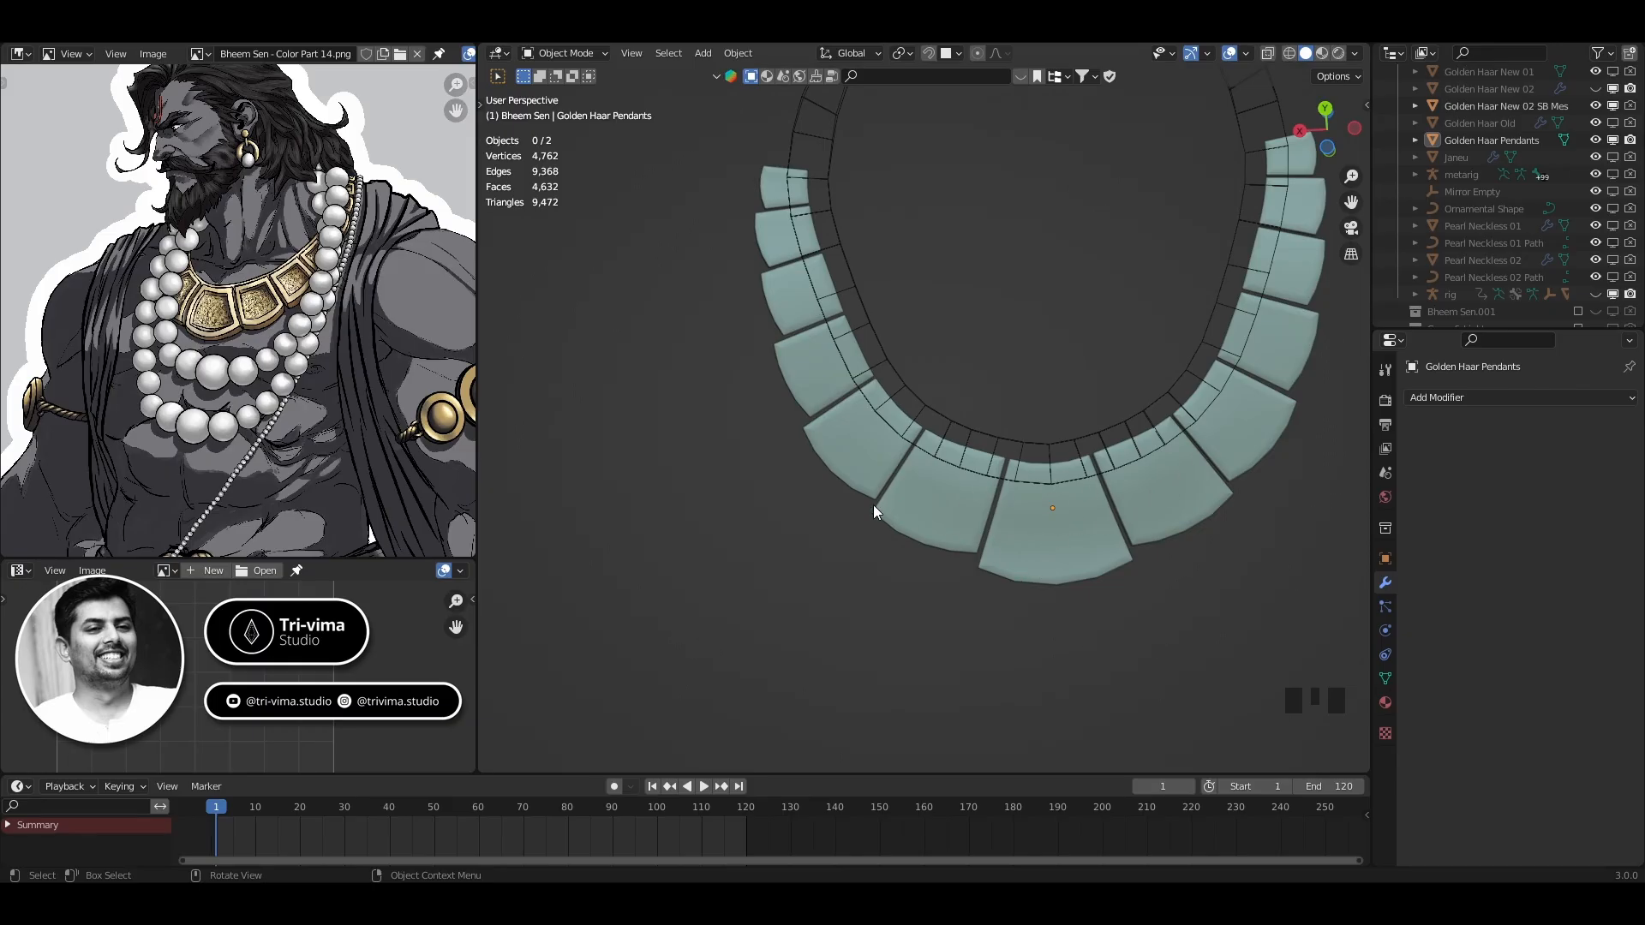
middle_click_drag(1263, 368, 1079, 443, "shift")
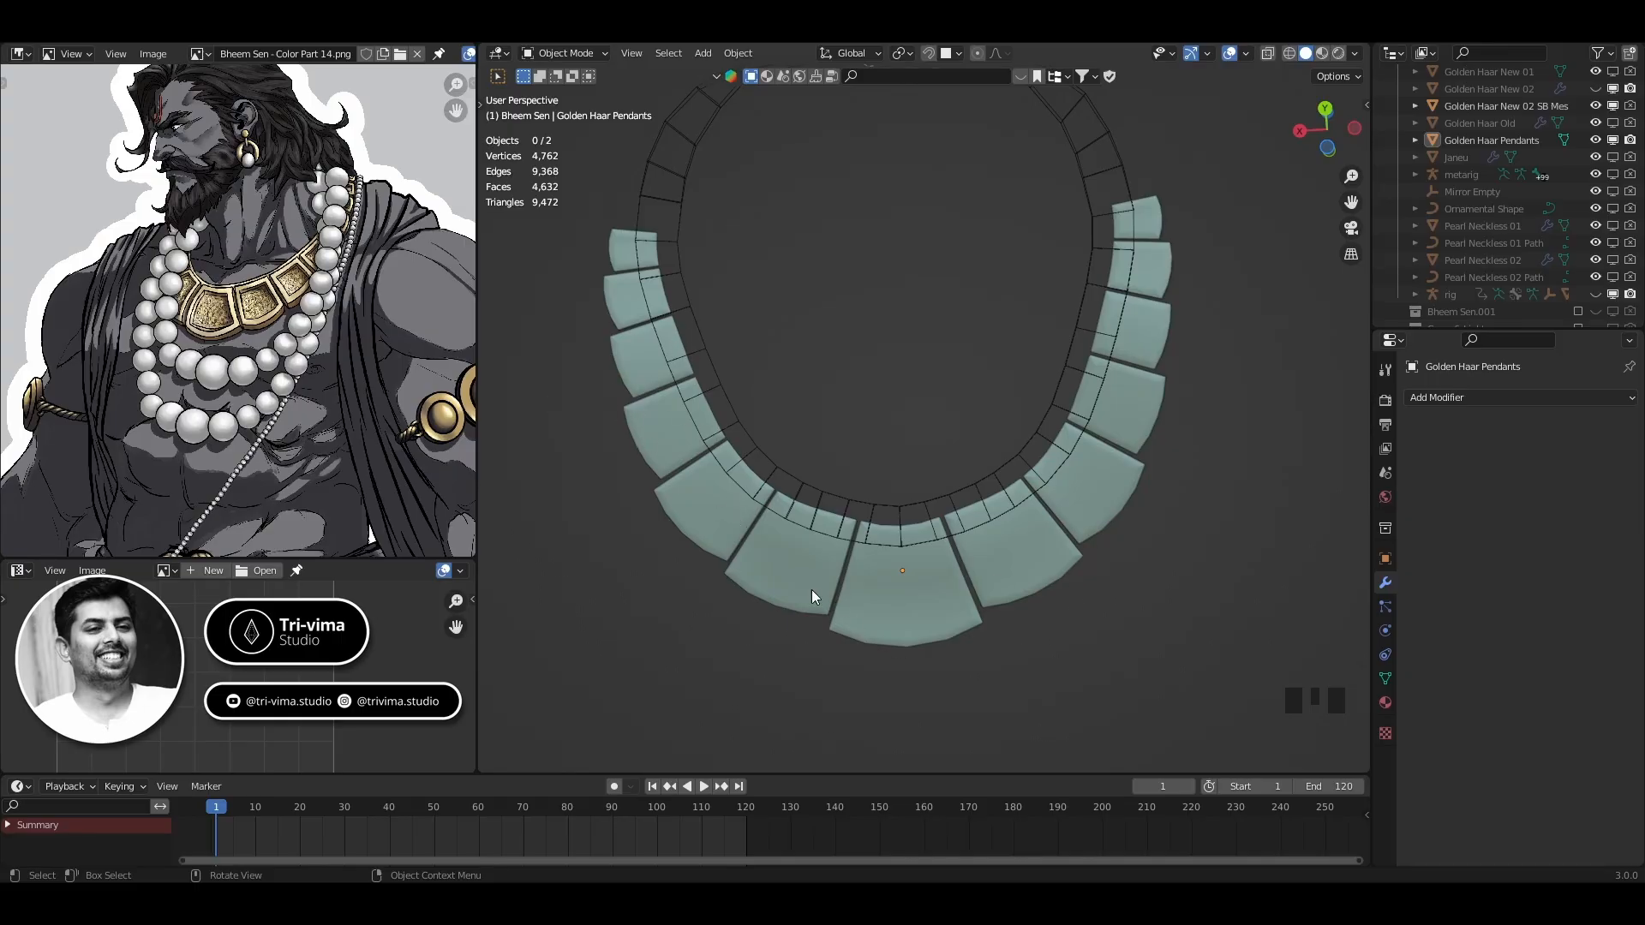
middle_click_drag(810, 589, 858, 485)
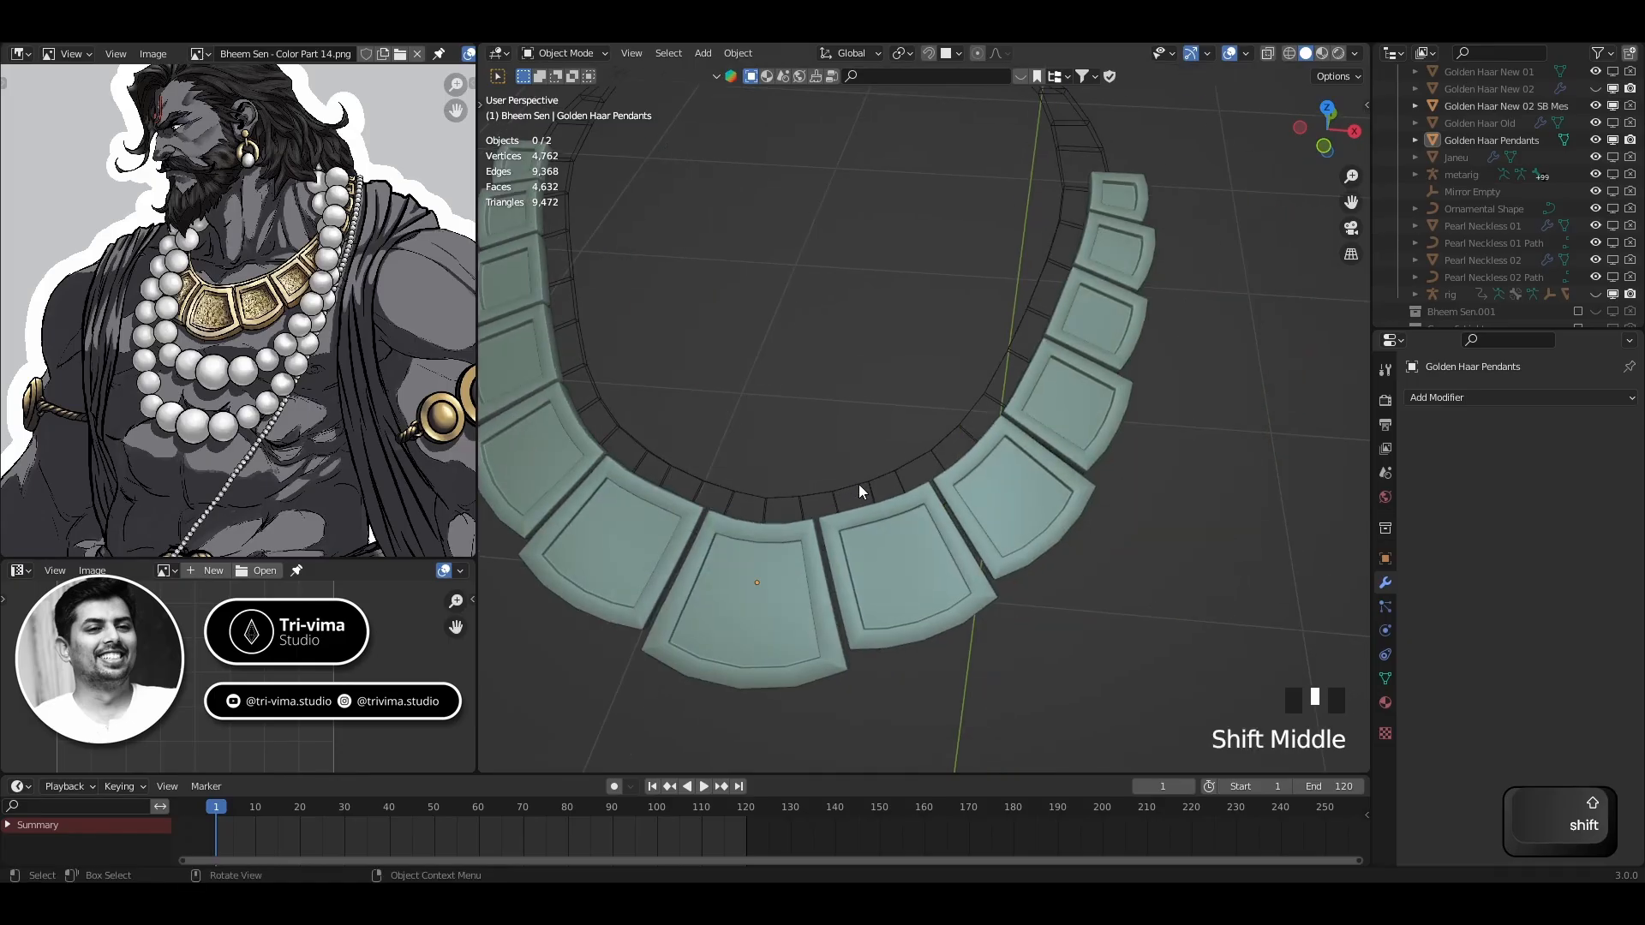
scroll(805, 467, "down", 2)
middle_click_drag(1024, 343, 942, 386)
left_click(1595, 140)
middle_click_drag(991, 480, 845, 519)
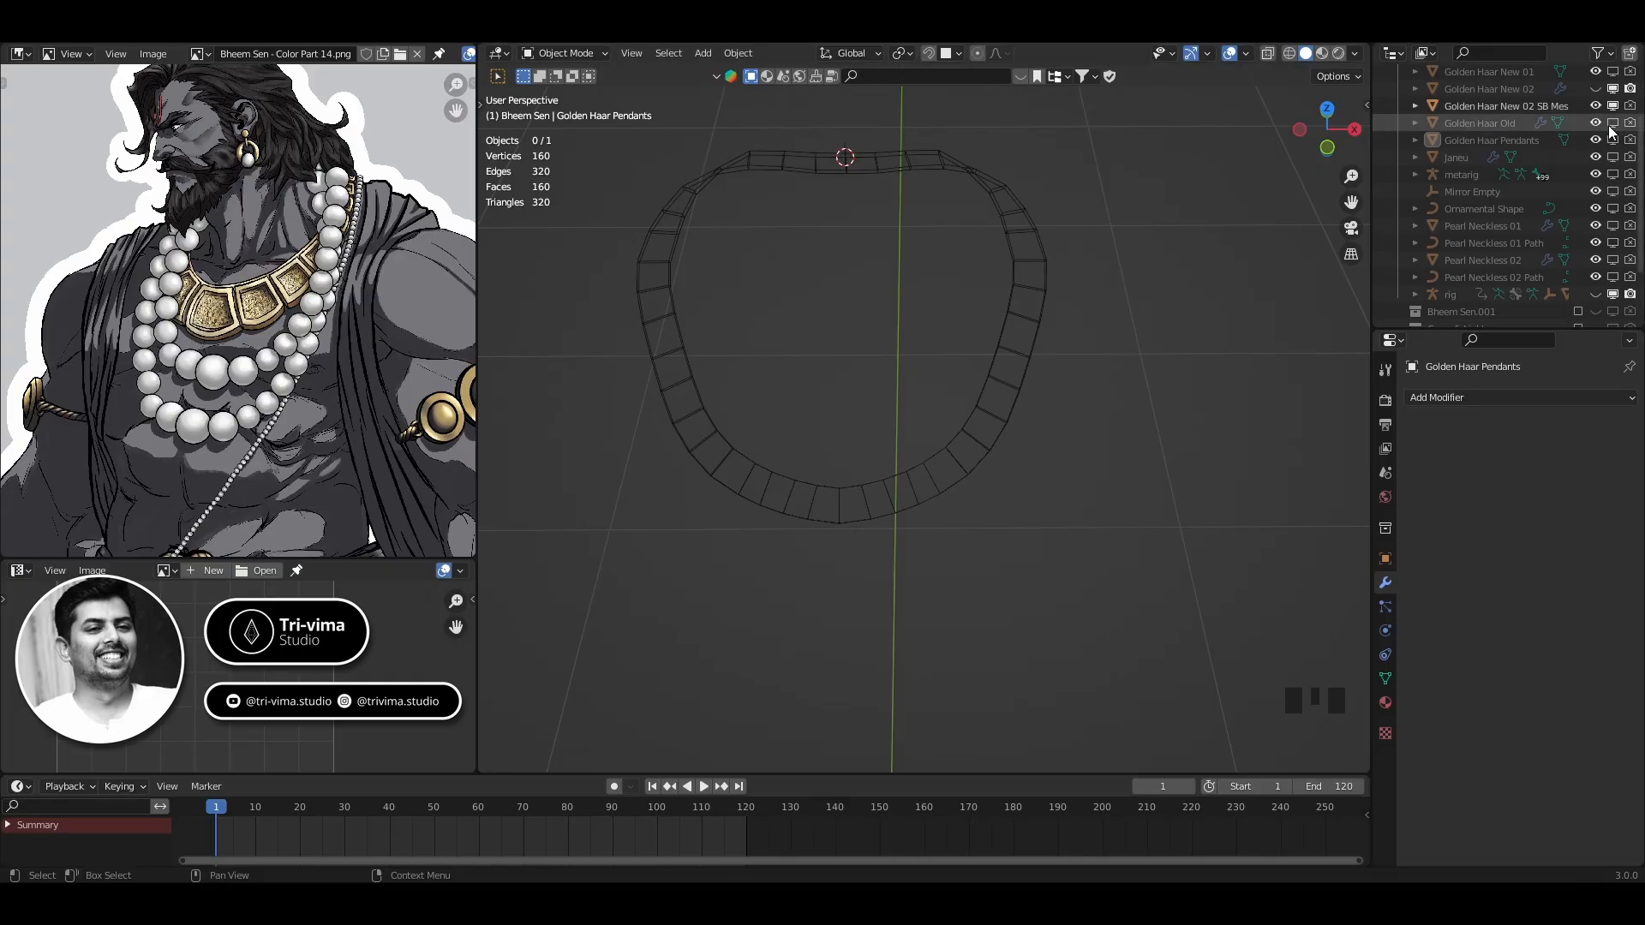
left_click(1595, 122)
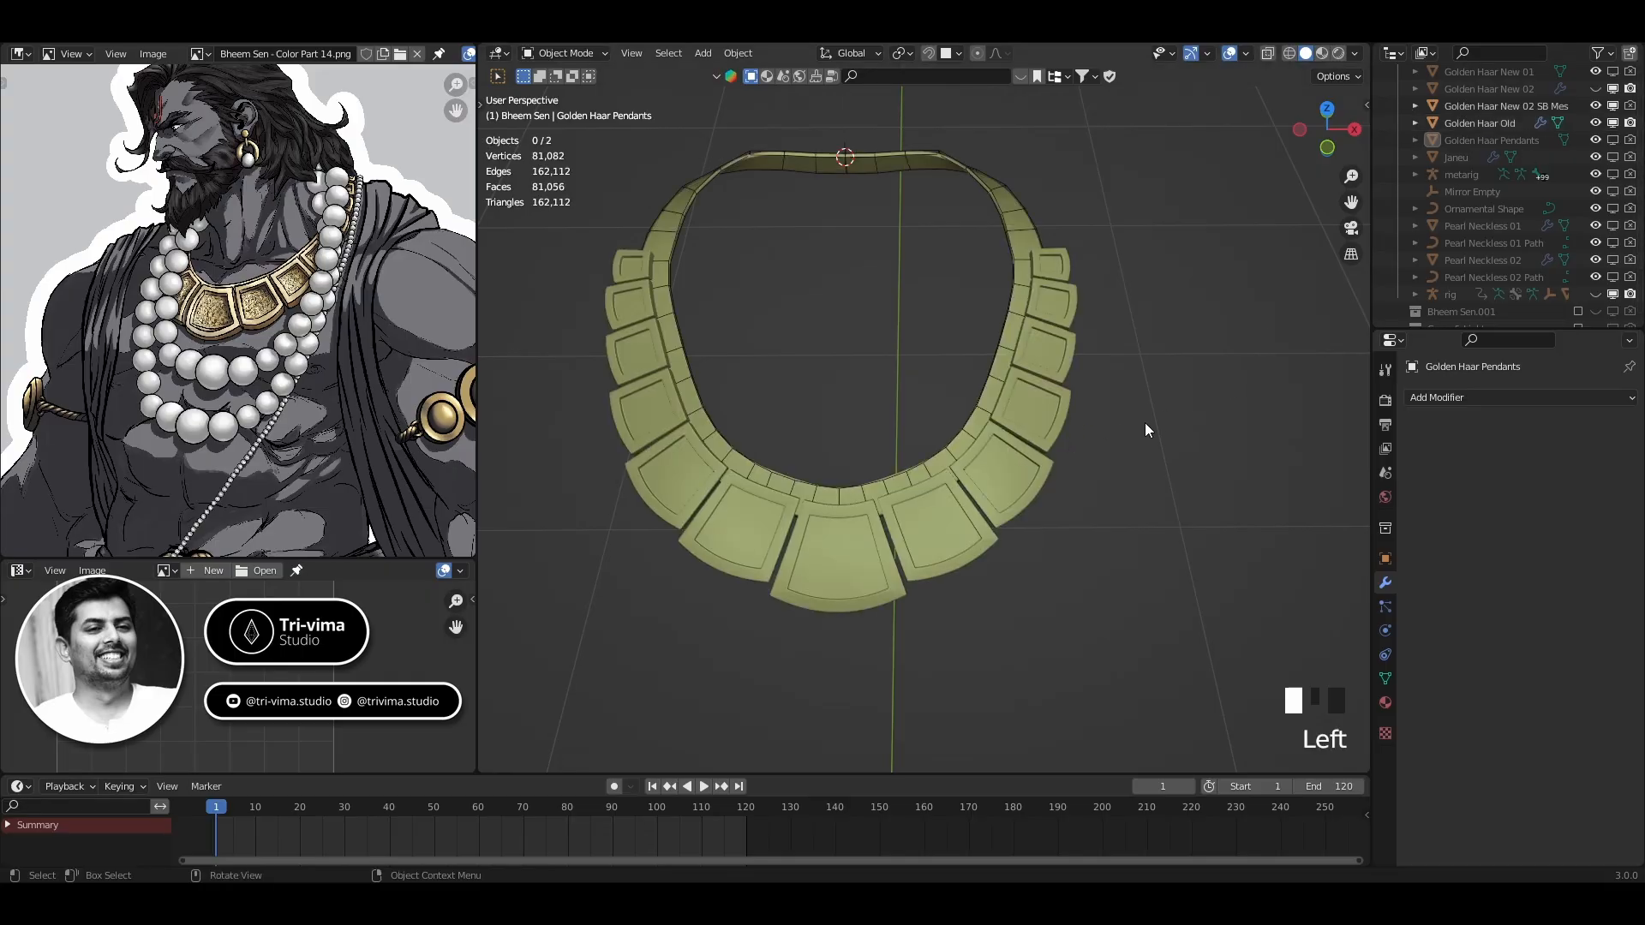
left_click(1614, 123)
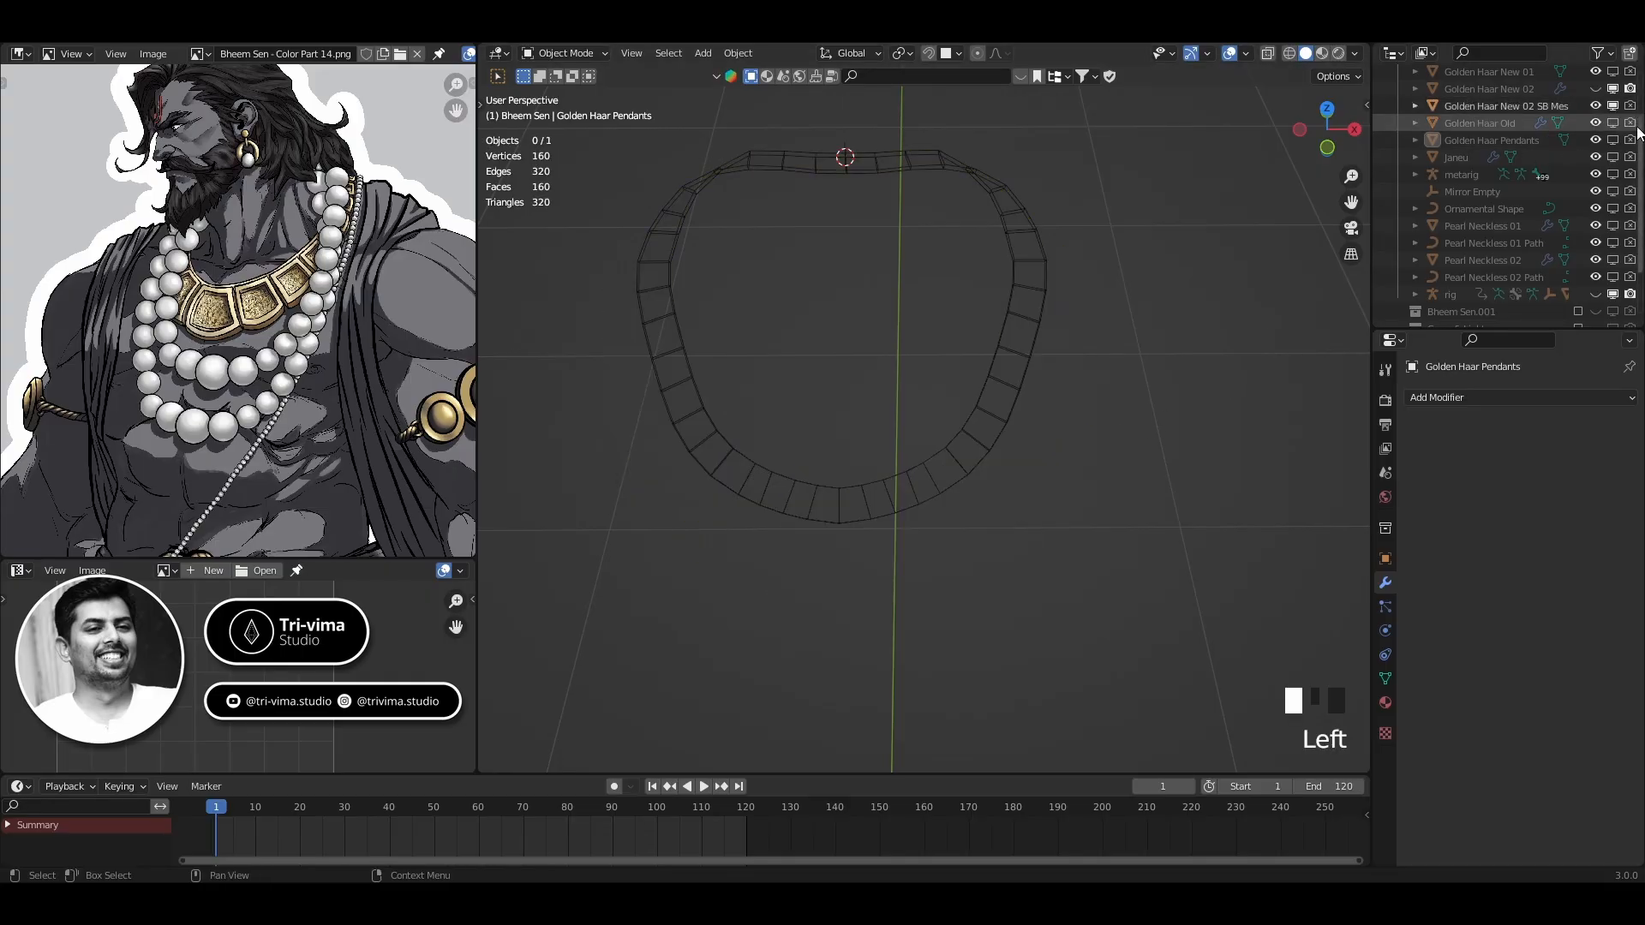
left_click(1612, 139)
In the SB mesh, extrude the two outer-edge faces at the front center behind the central pendant down toward its lower end
left_click(838, 500)
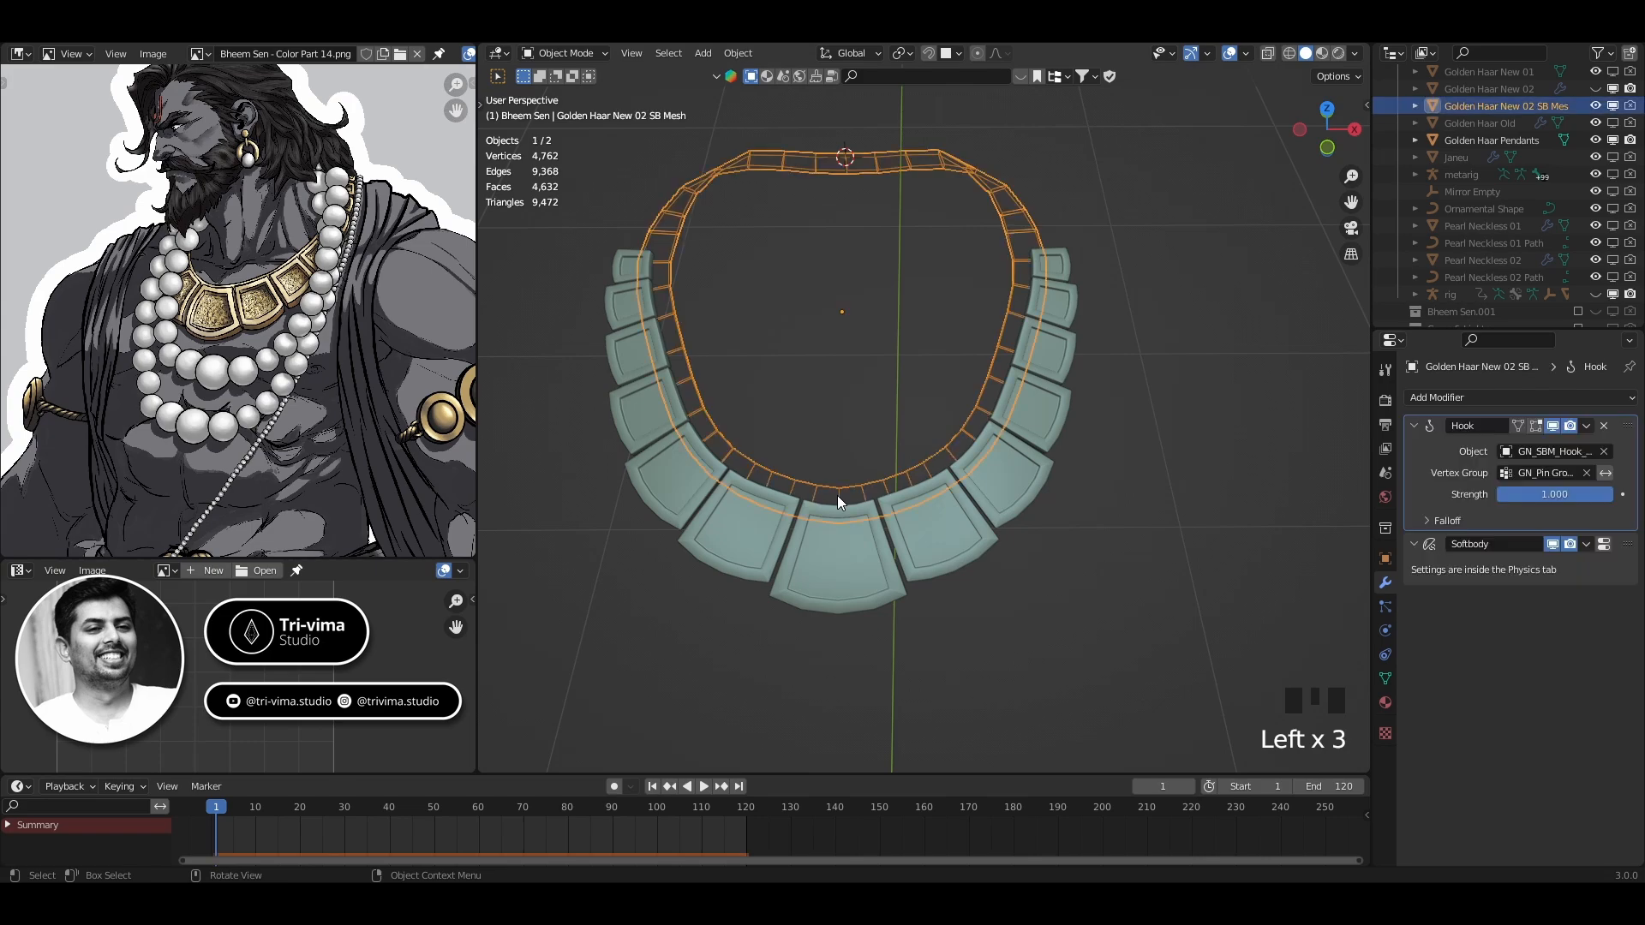
key("Tab")
middle_click_drag(838, 500, 859, 371)
scroll(755, 494, "up", 2)
middle_click_drag(755, 494, 1041, 461, "shift")
left_click(1041, 461, "shift")
left_click(1051, 467, "shift")
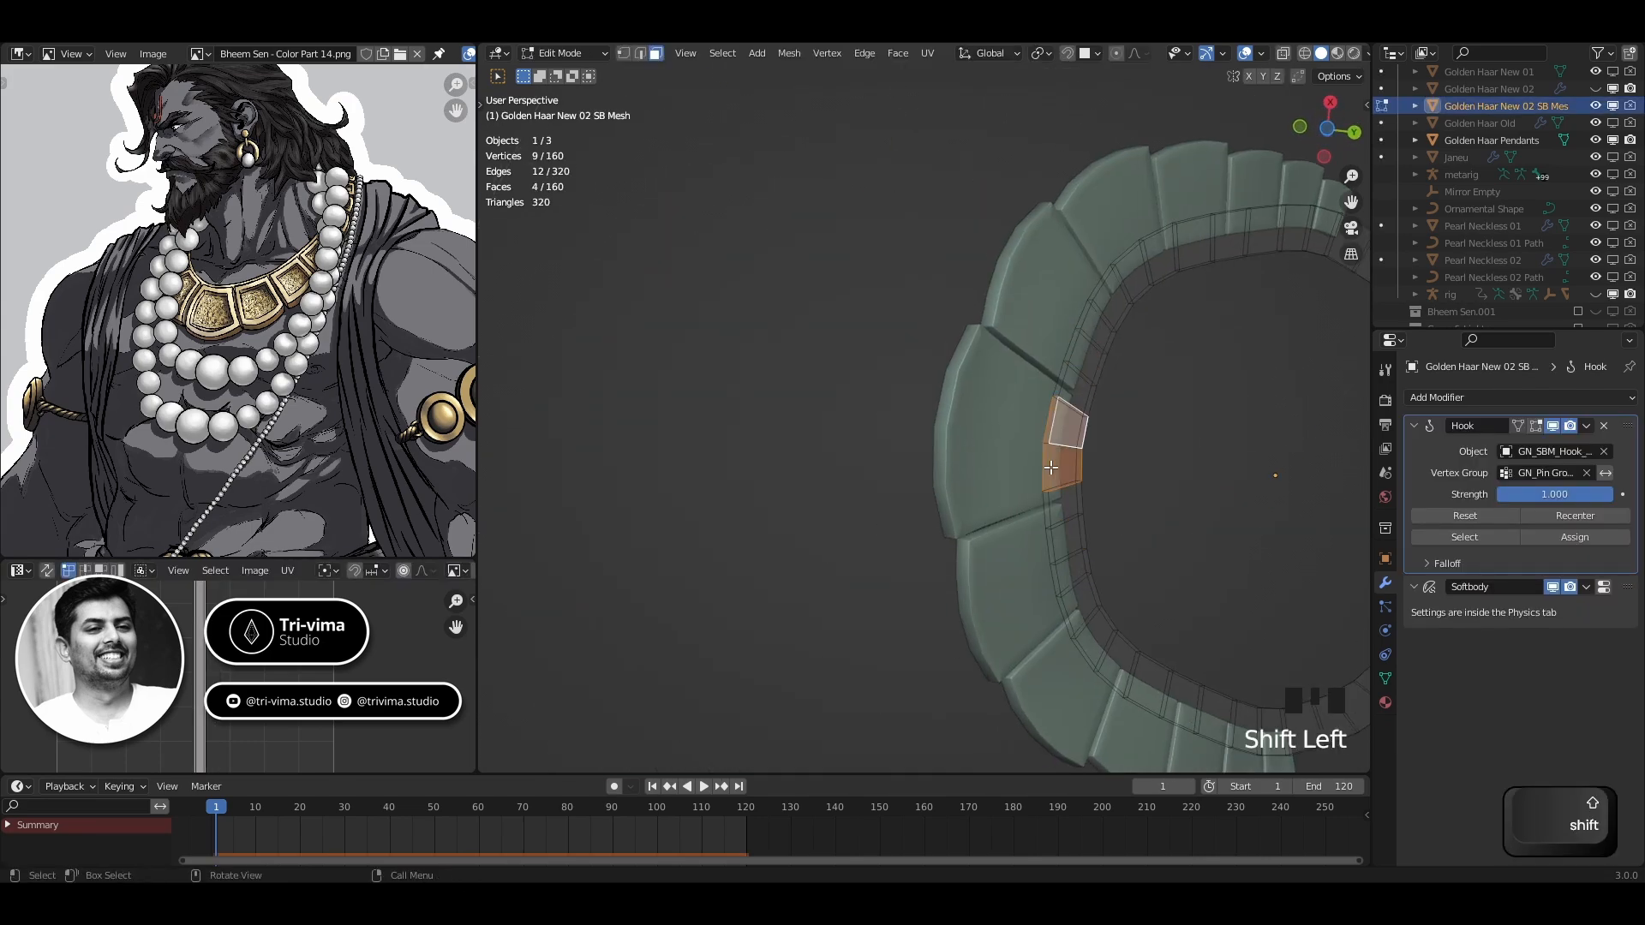
key("3")
left_click(1048, 425)
left_click(1042, 470, "shift")
middle_click_drag(1042, 470, 1219, 599)
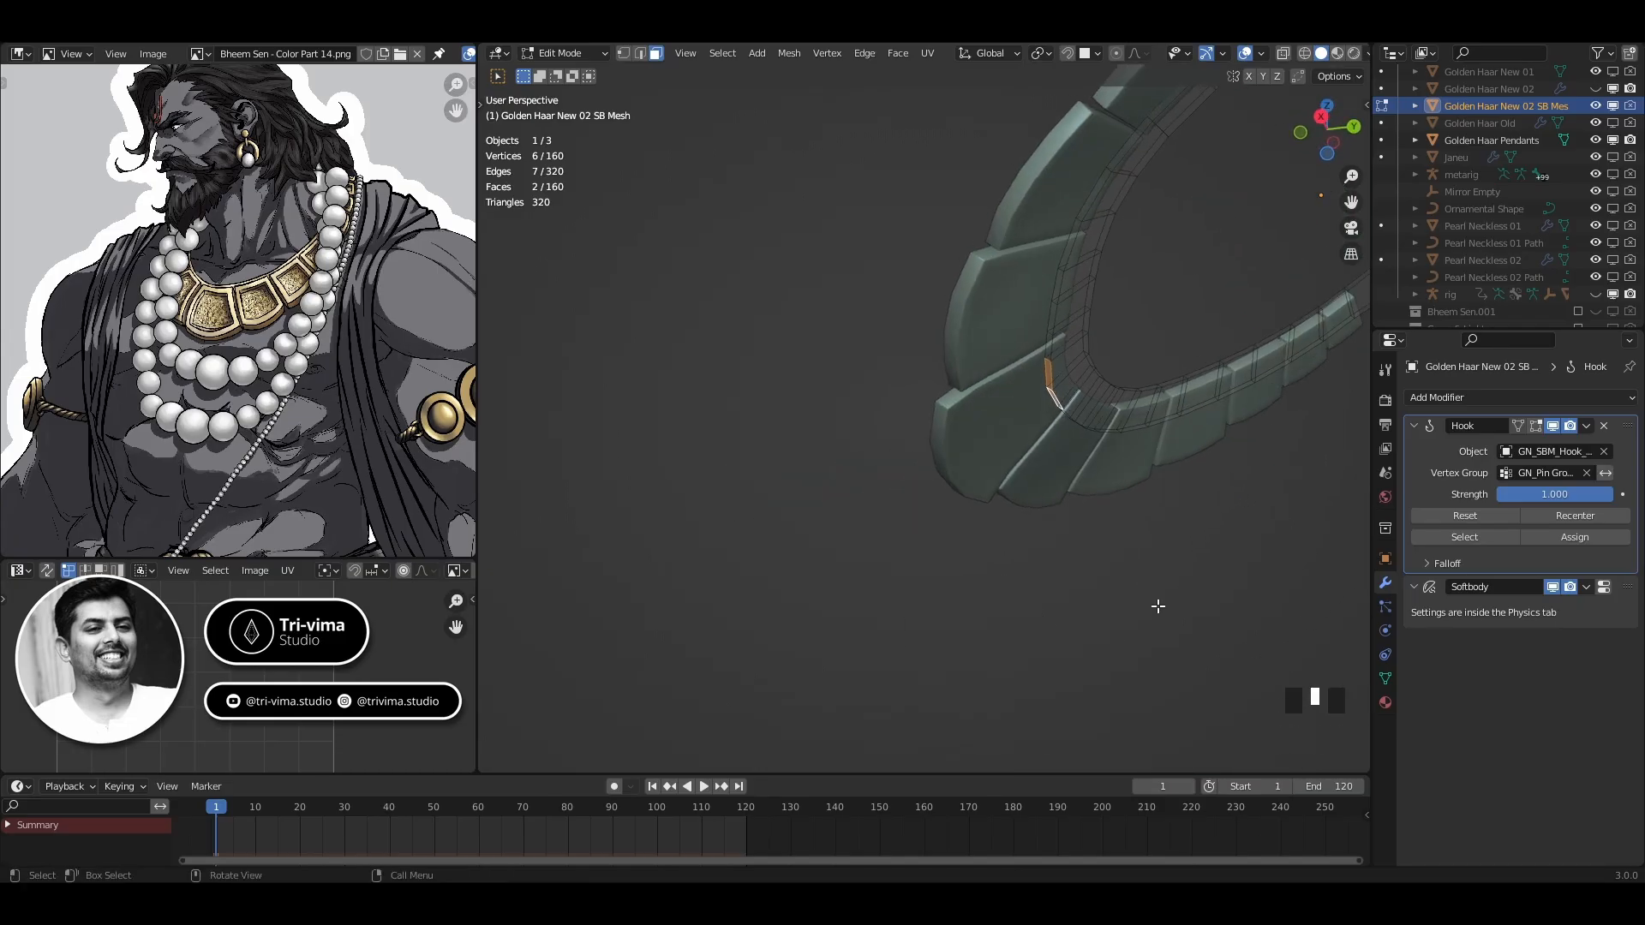
key("e")
left_click(1034, 676)
In the right orthographic view, move the extruded end faces about 0.017 m forward to follow the central pendant's slope
key("KP_3")
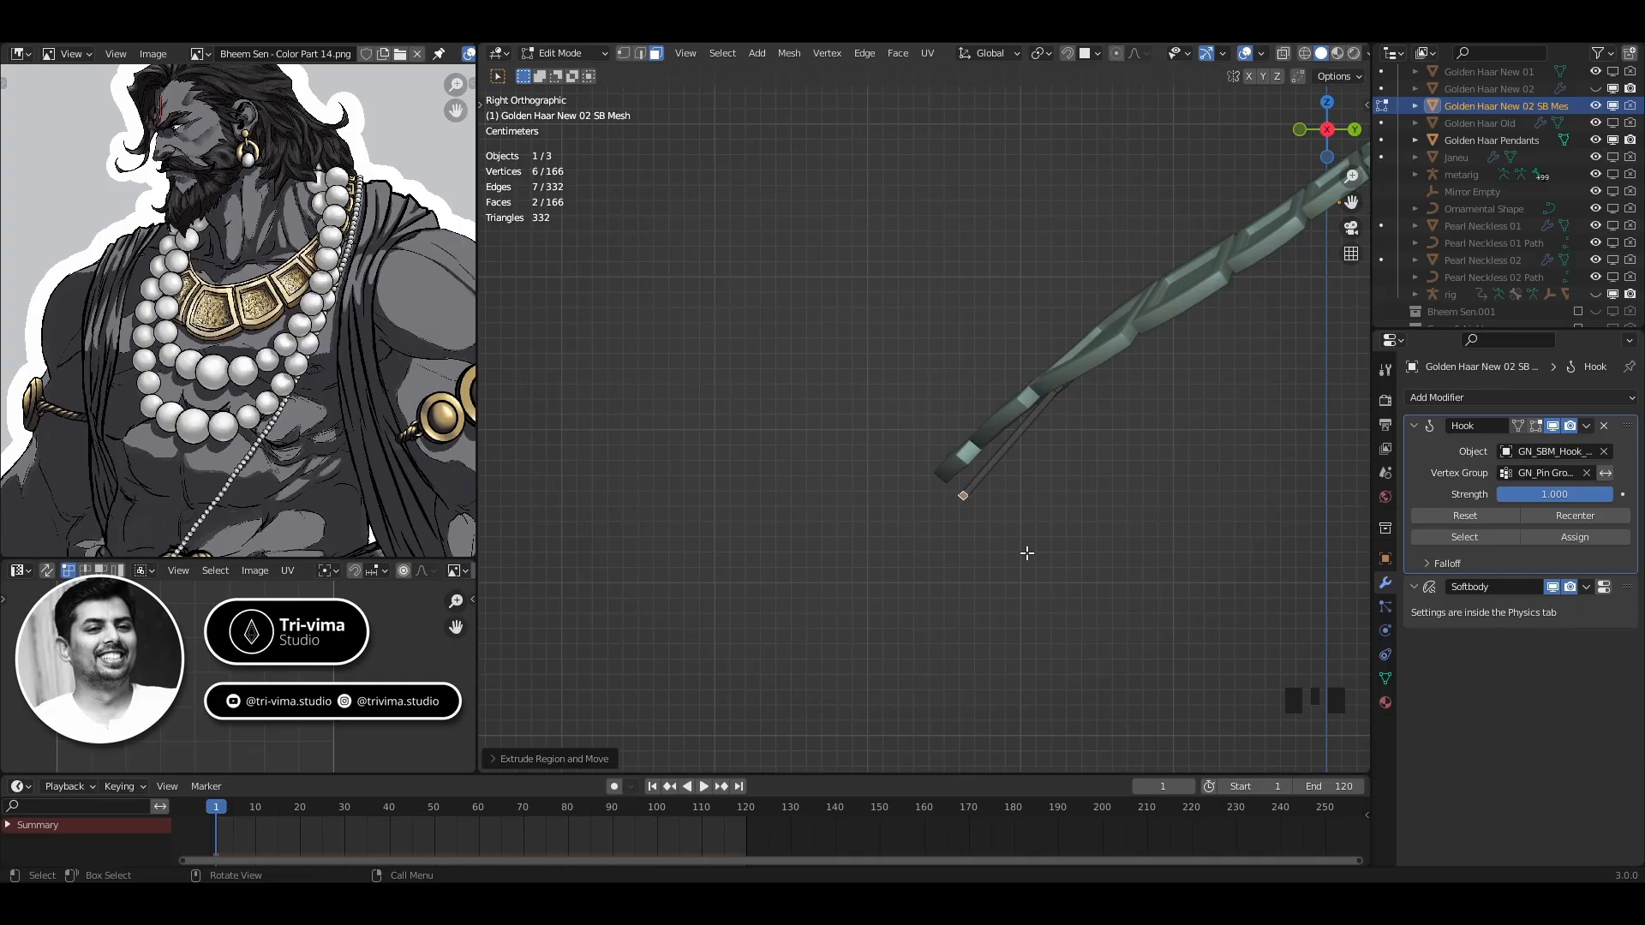
key("g")
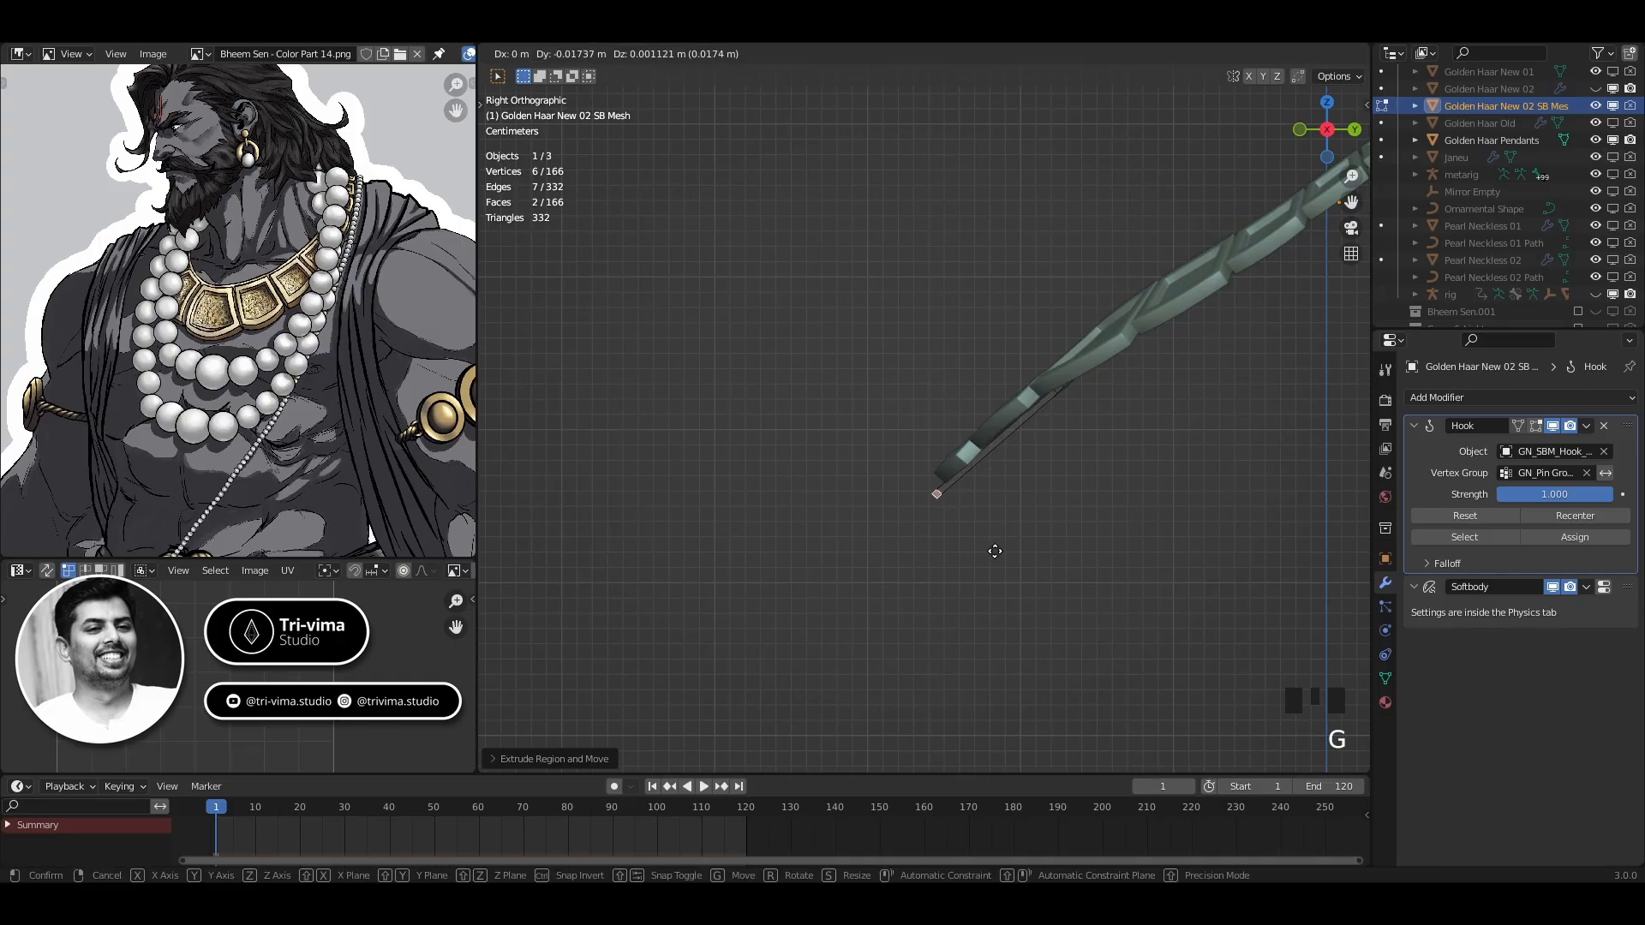
left_click(995, 550)
middle_click_drag(994, 551, 1114, 451)
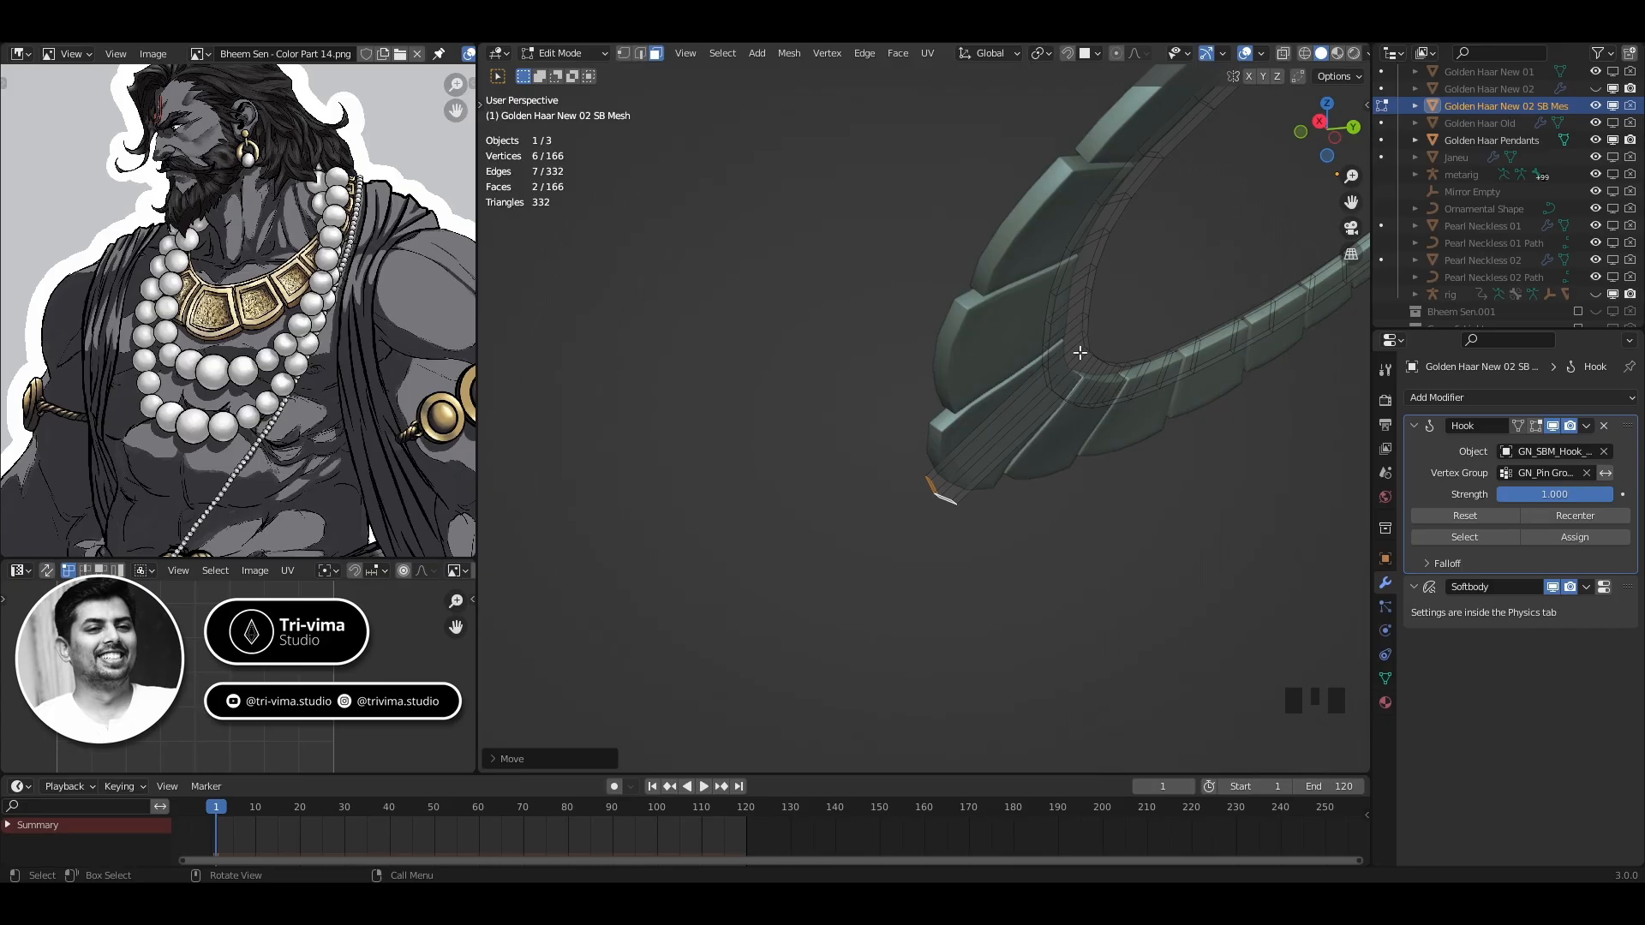
middle_click_drag(1094, 478, 1194, 631)
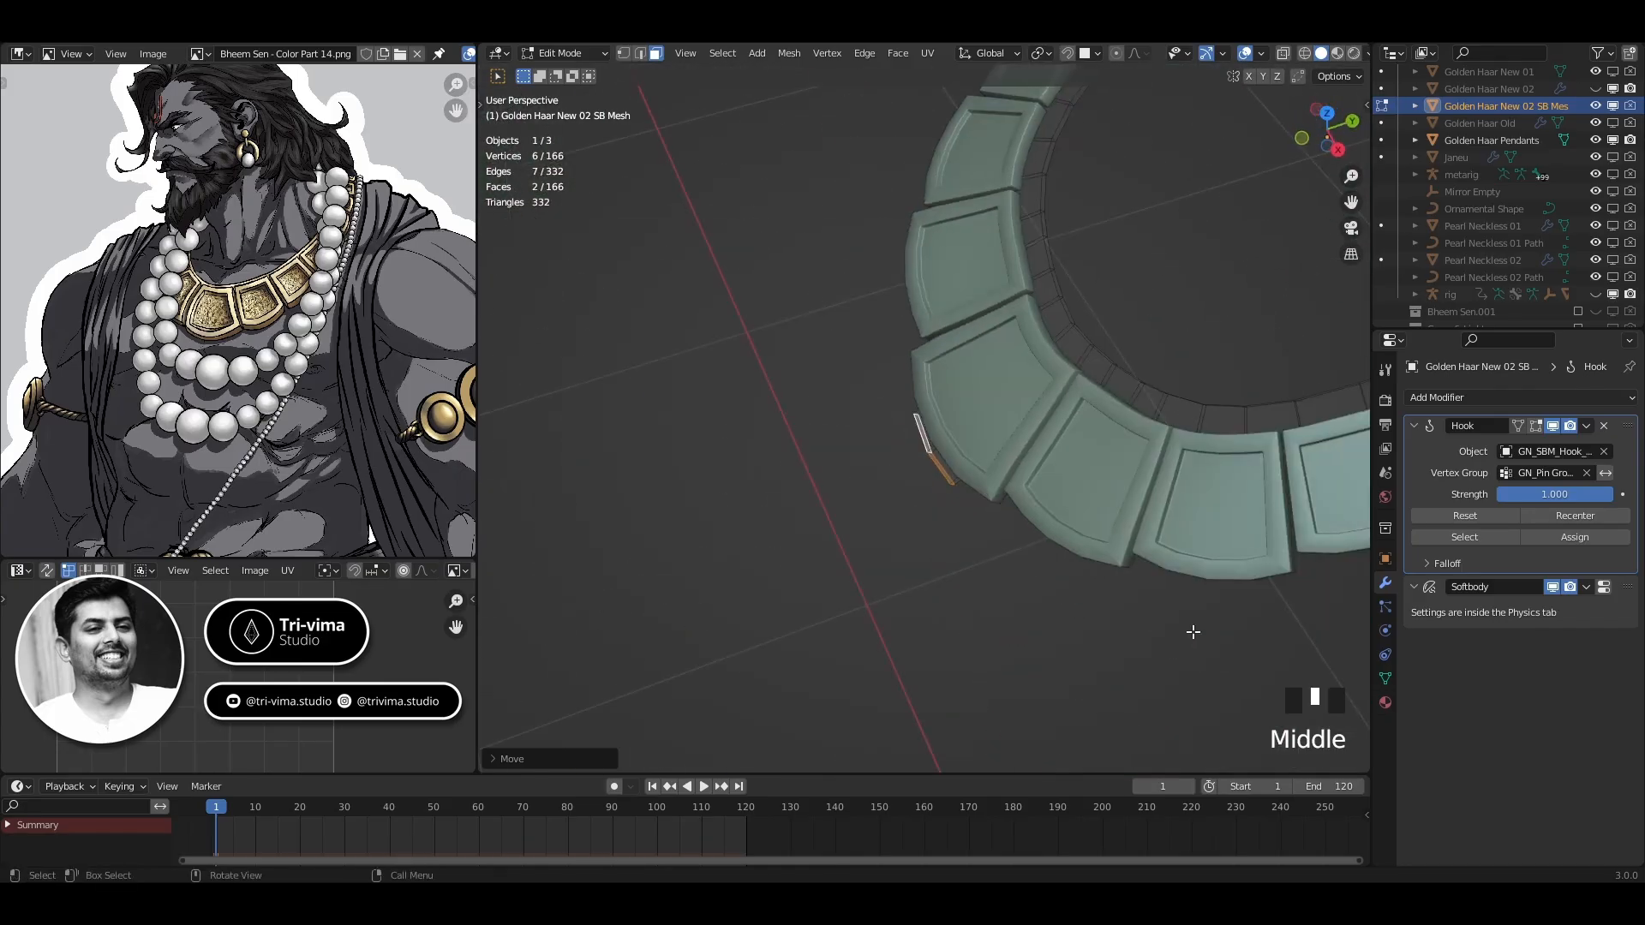
Undo the extrusion behind the central pendant and the forward move of its end faces
middle_click_drag(1075, 397, 970, 273)
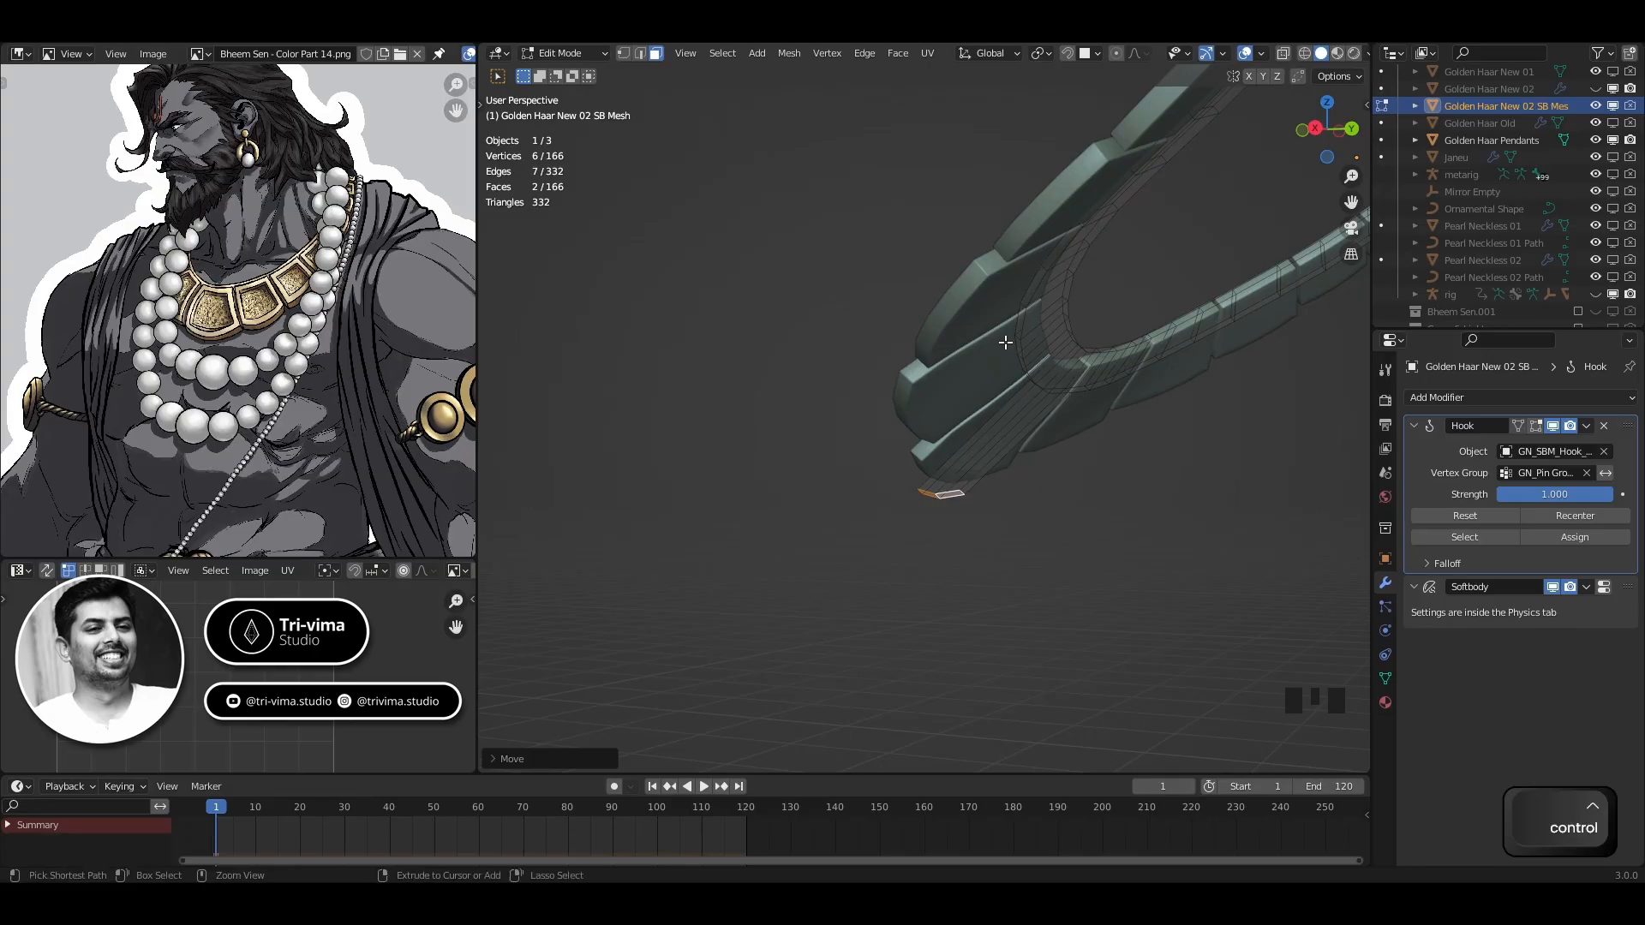
key("ctrl+z")
key("ctrl+z")
key("ctrl+z")
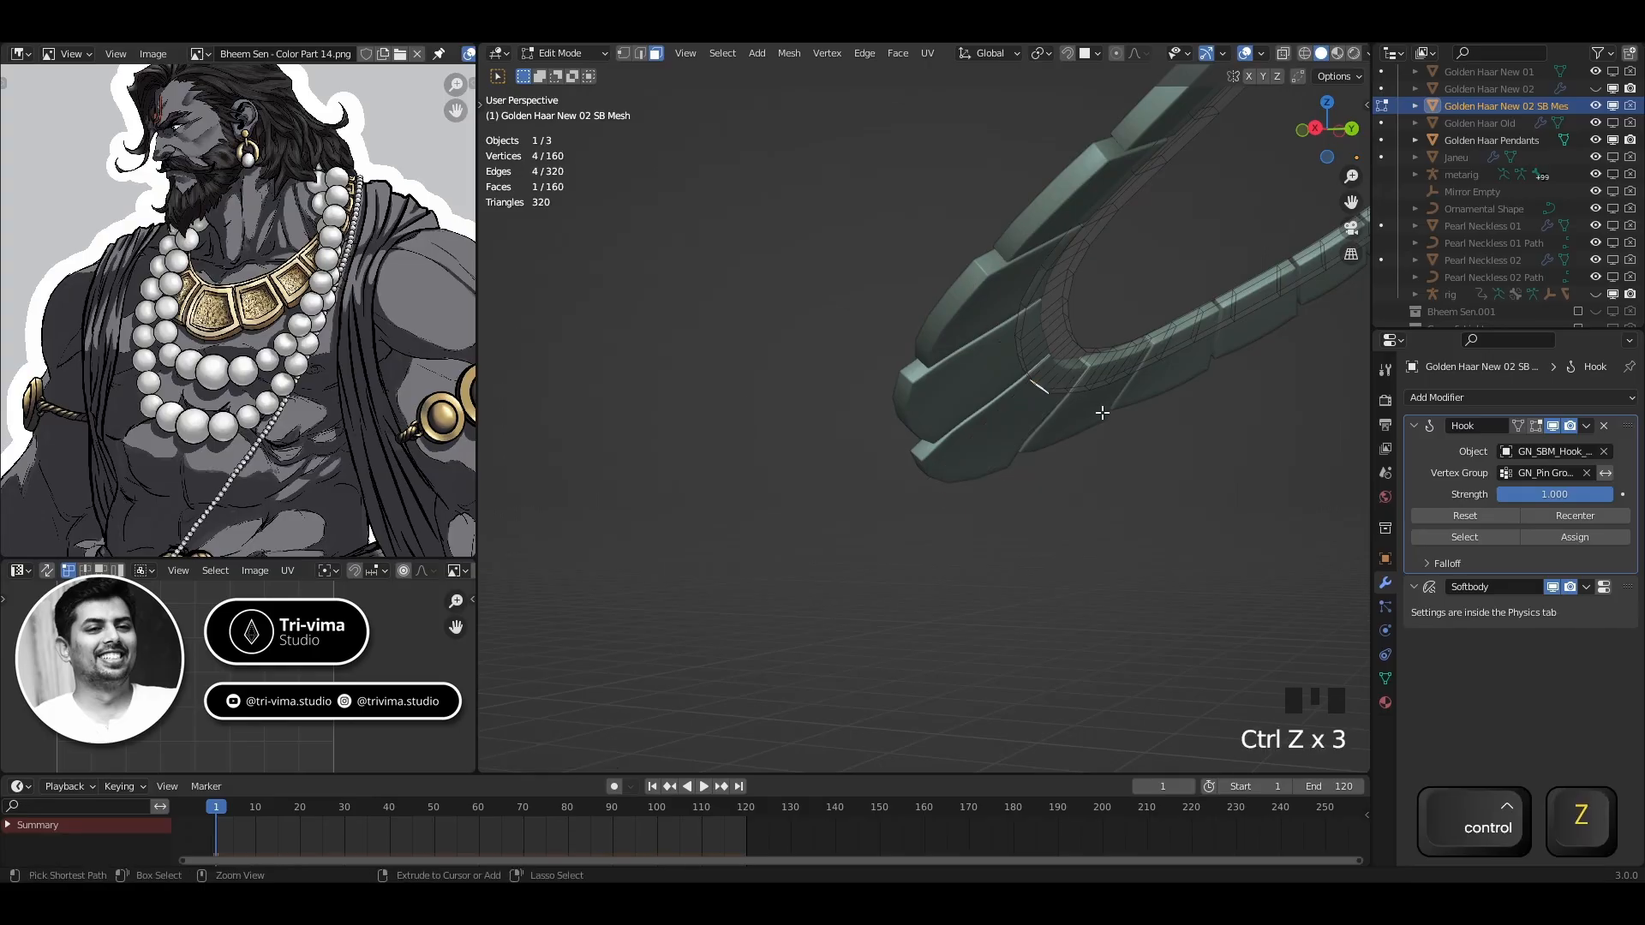
Cut two centered edge loops lengthwise around the SB mesh band
middle_click_drag(1068, 368, 1036, 405)
key("ctrl+r")
left_click(1078, 370)
key("ctrl+r")
left_click(1040, 336)
key("Escape")
Extrude the two outer-edge faces at the band's front center down past the central pendant's lower end
key("3")
left_click(1052, 387)
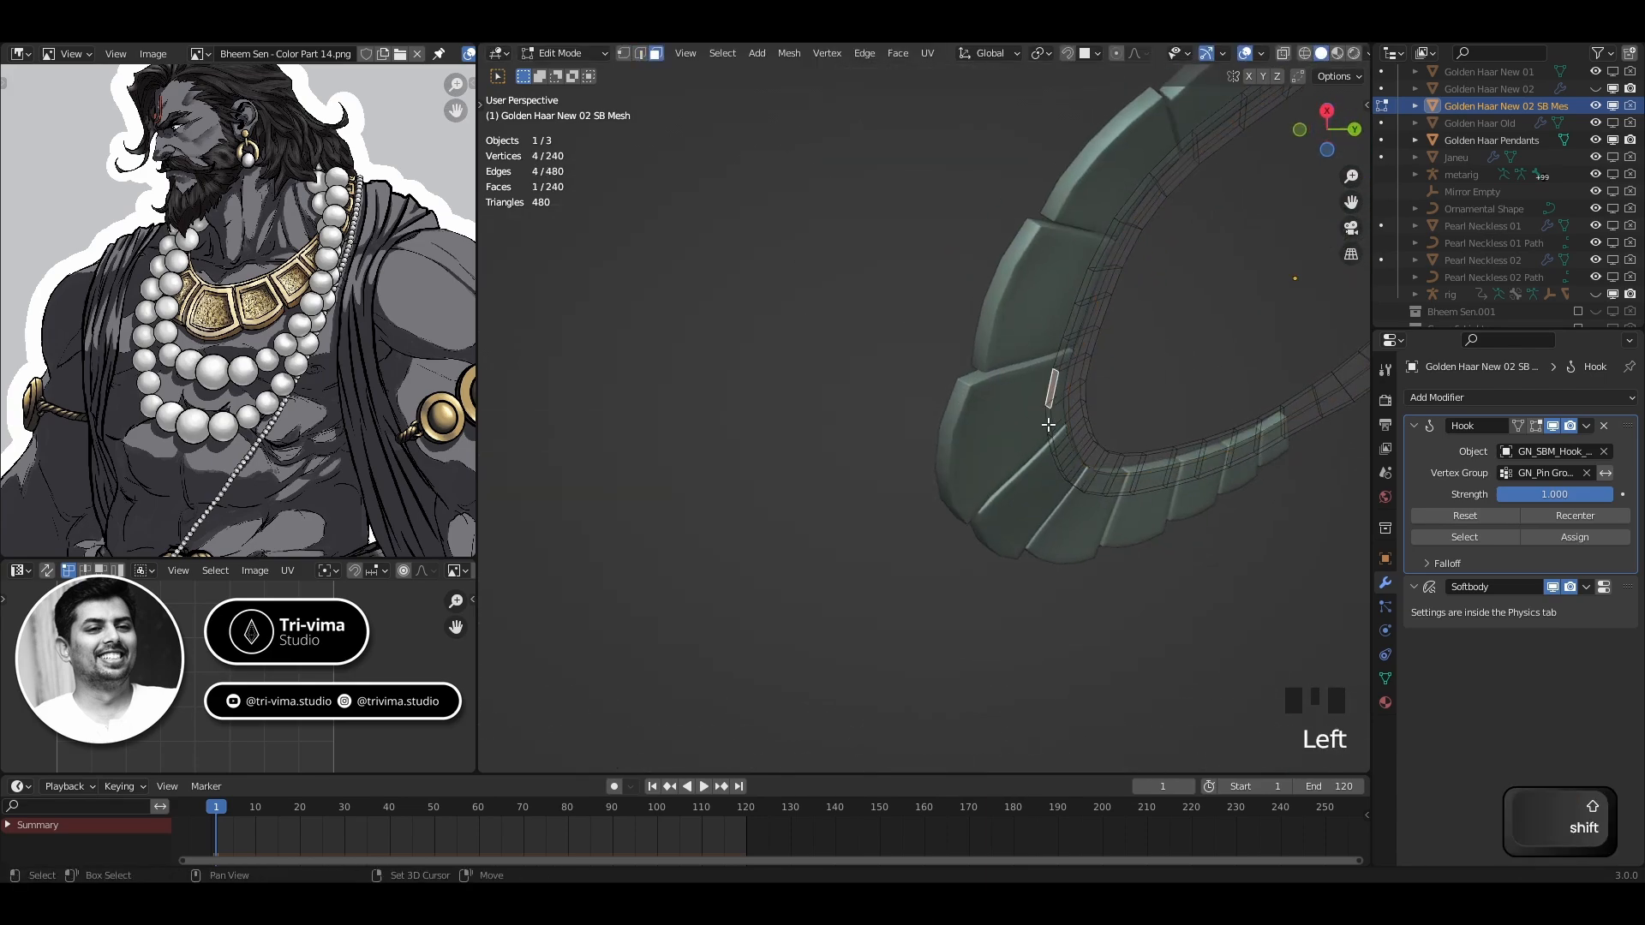
left_click(1047, 419, "shift")
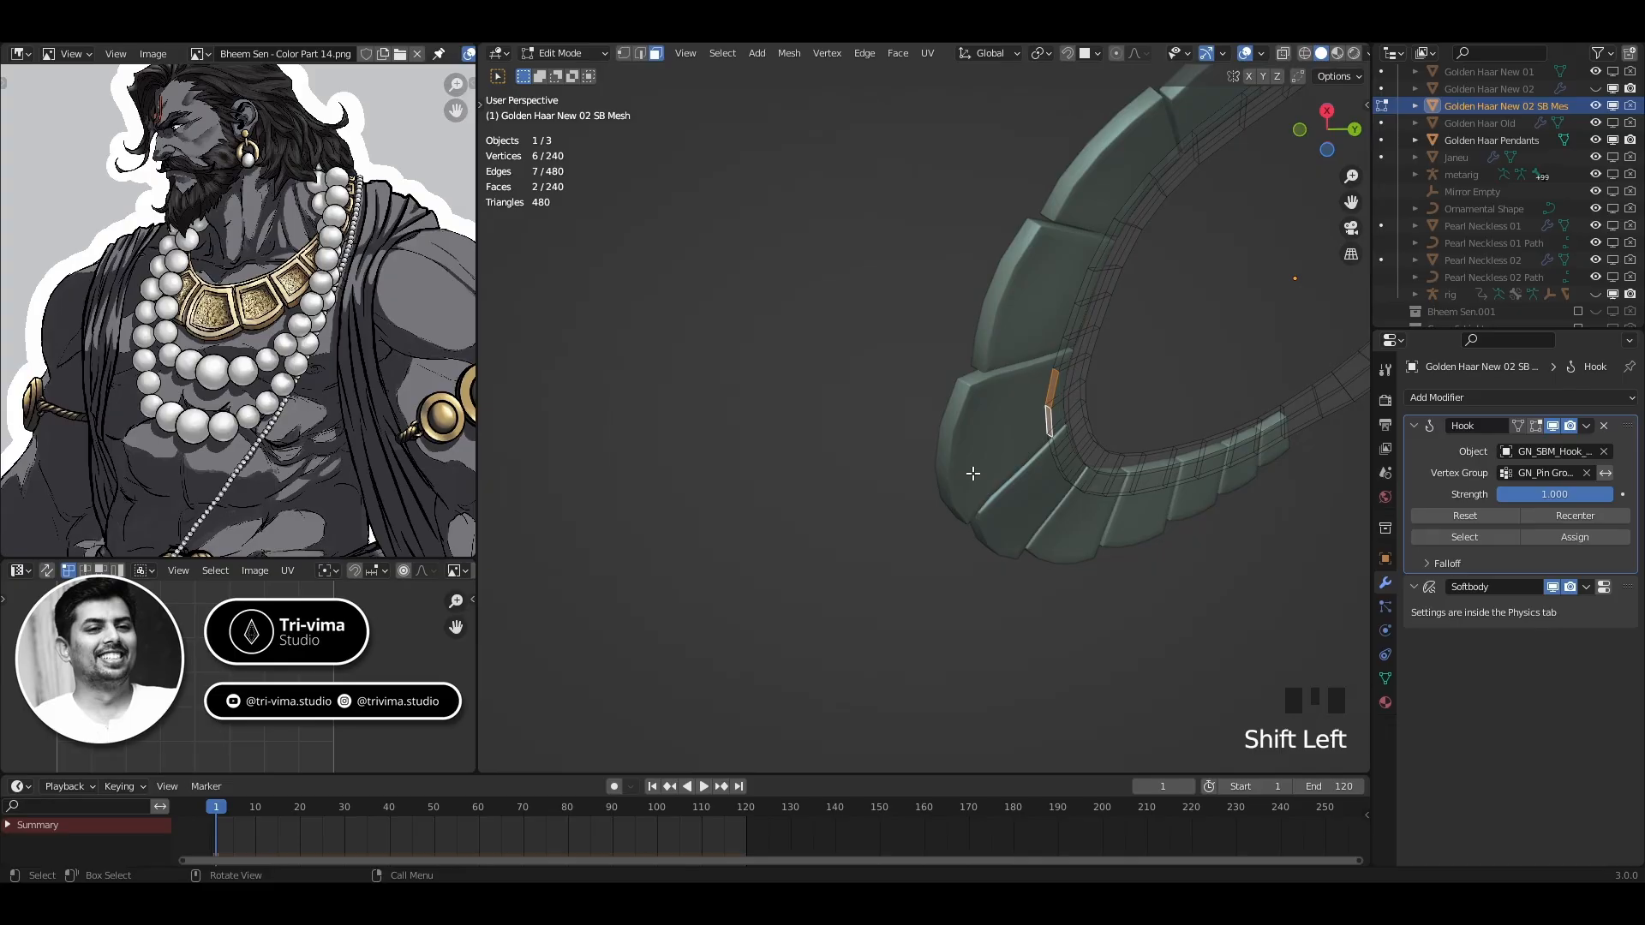
key("e")
left_click(848, 561)
middle_click_drag(848, 561, 930, 447)
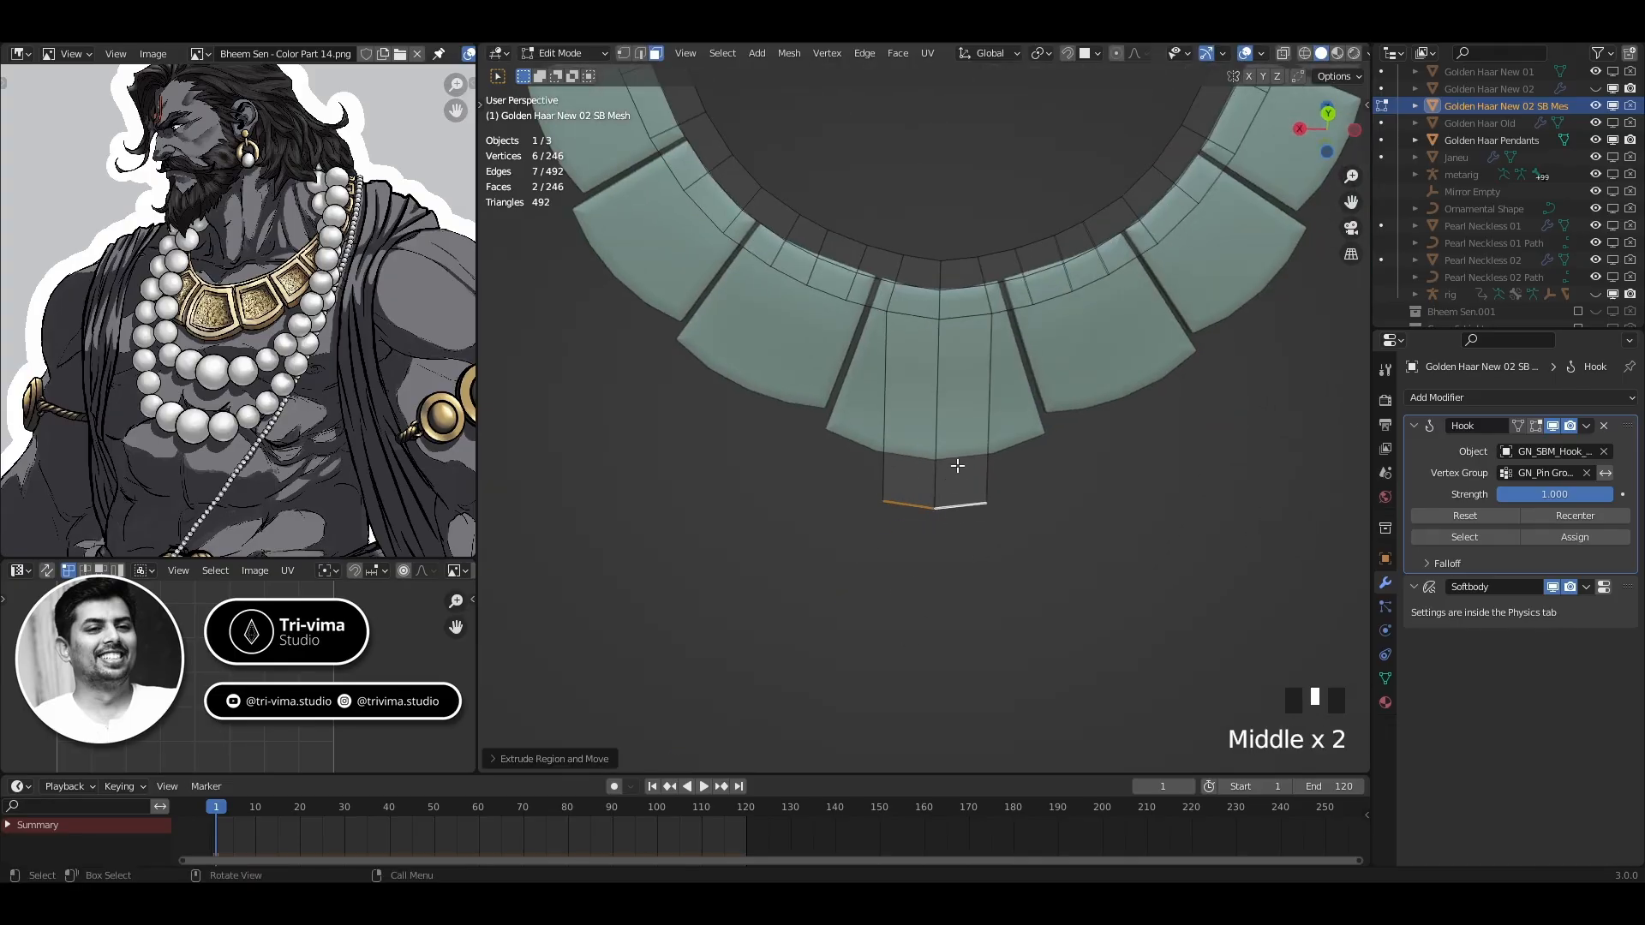
Scale the extruded end faces up to about the width of the central pendant's lower end and adjust their height along Z
key("s")
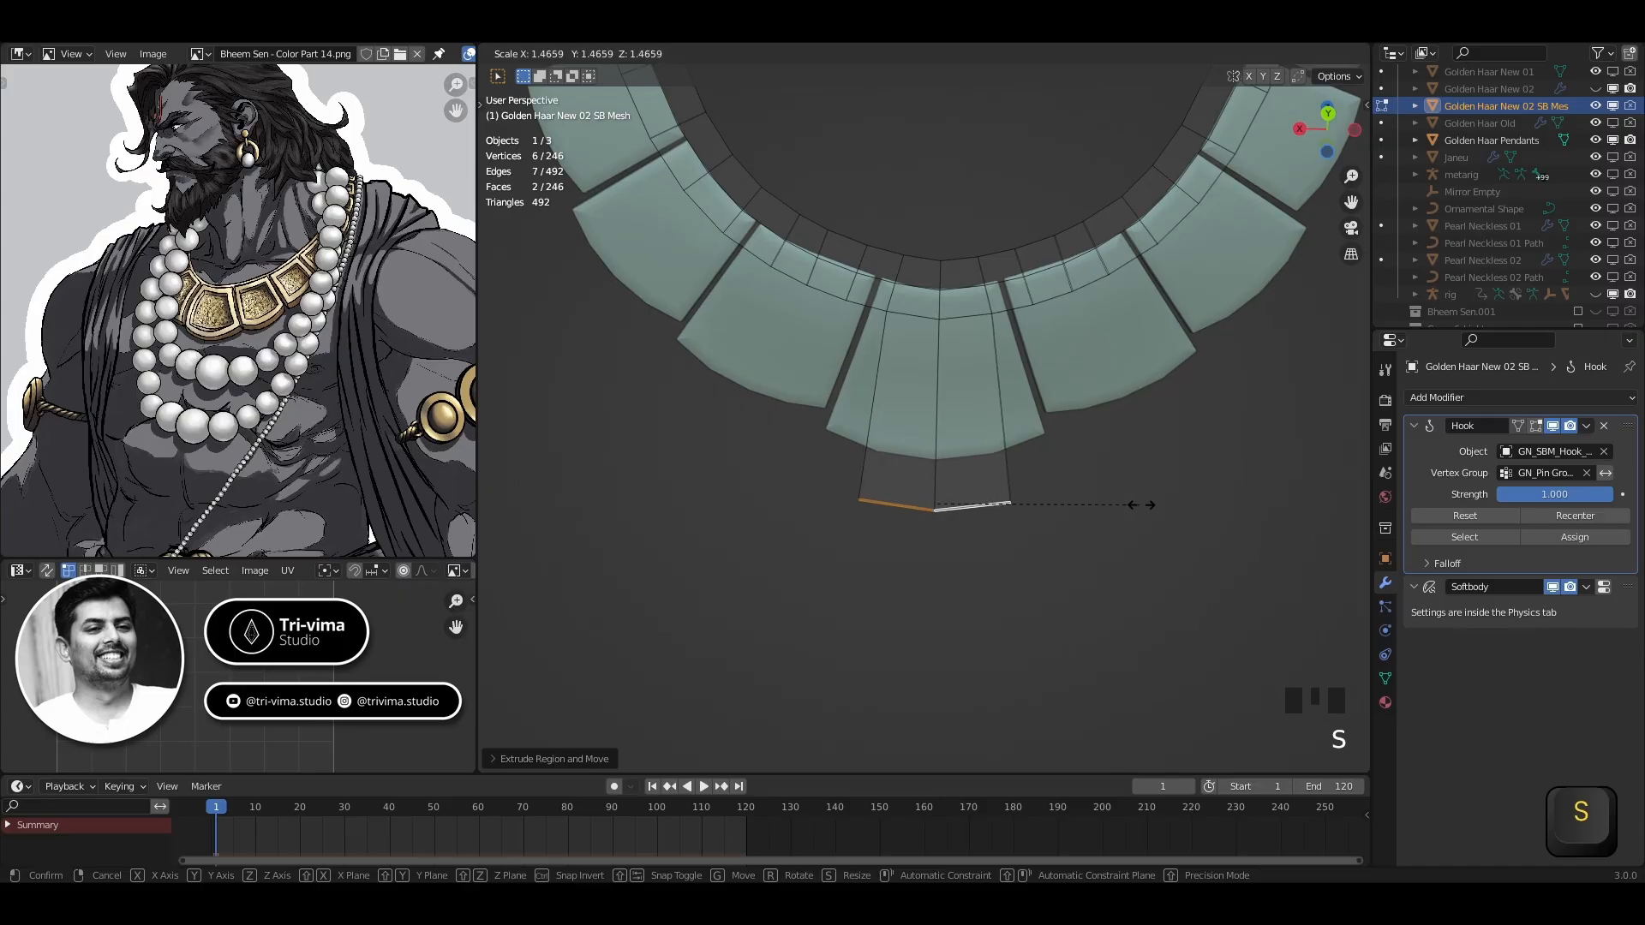
left_click(1211, 500)
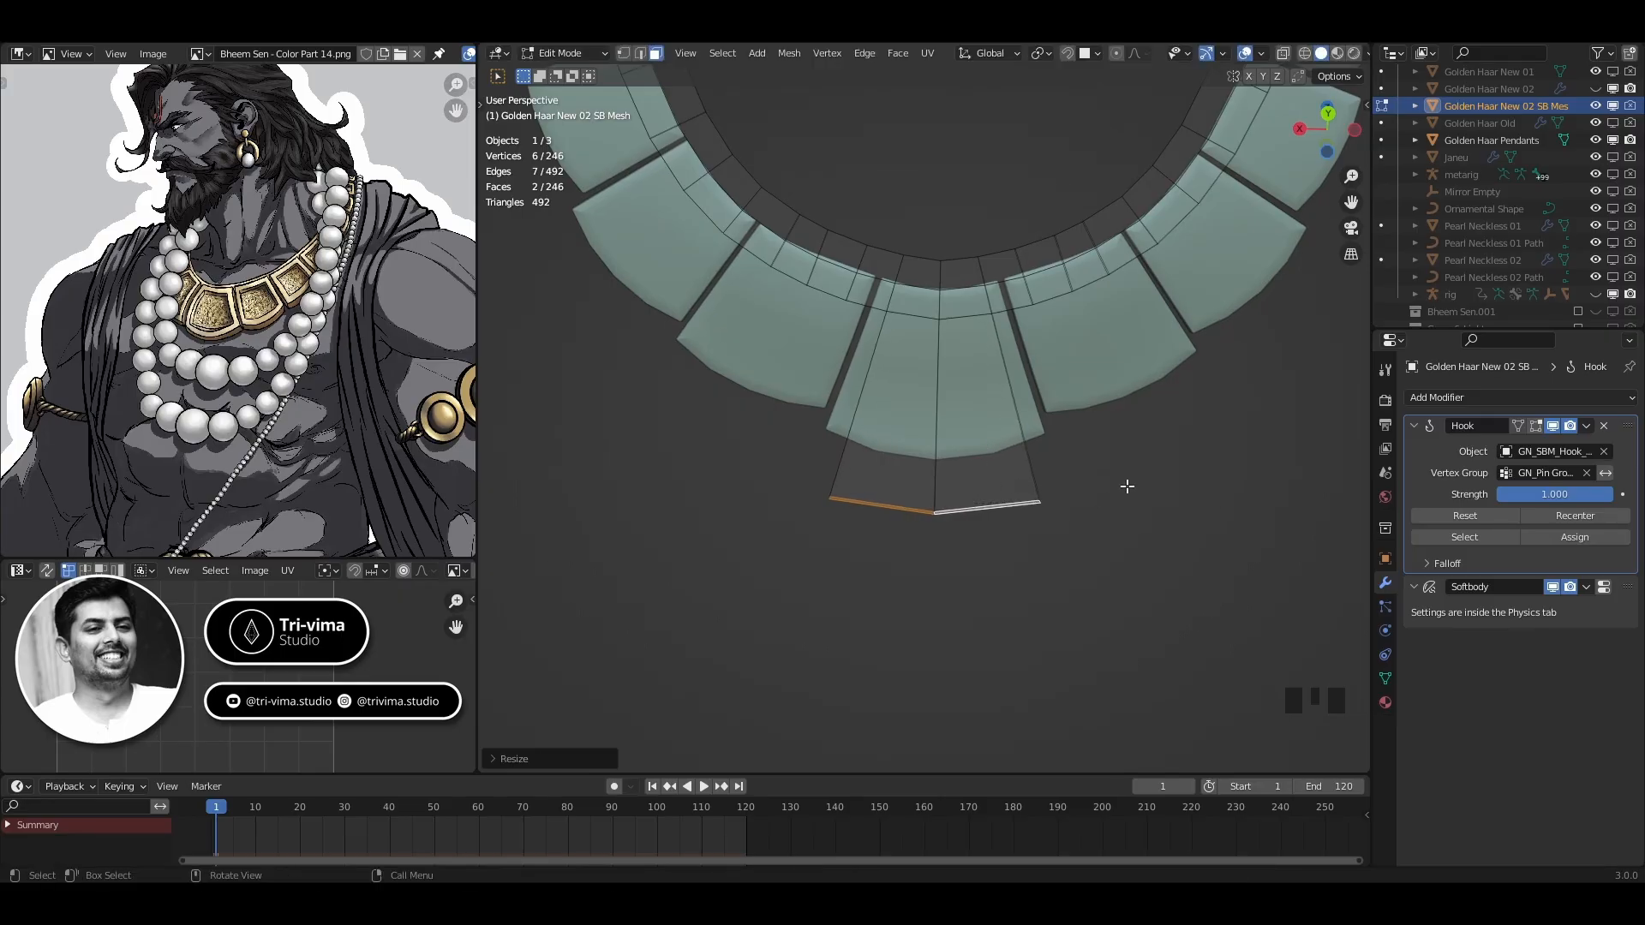
key("g")
key("z")
left_click(1138, 455)
In the right orthographic view, move the extruded end faces so the extension follows the slope of the central pendant's back
middle_click_drag(1138, 455, 1299, 466)
key("KP_3")
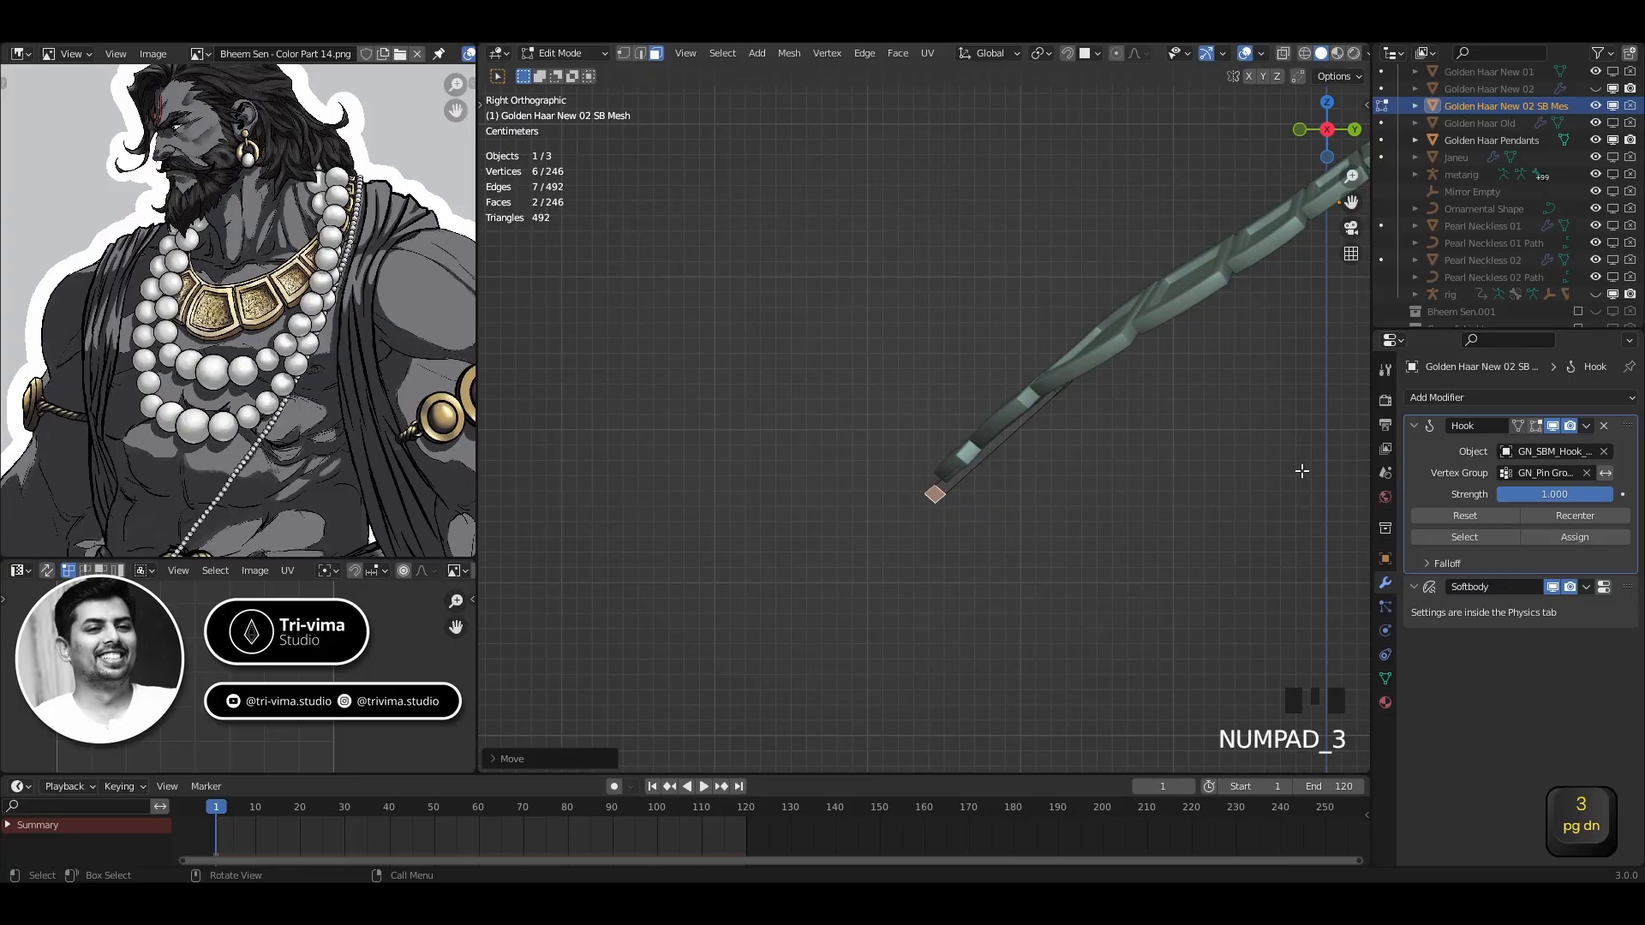
key("g")
left_click(1043, 543)
middle_click_drag(1042, 543, 1066, 488)
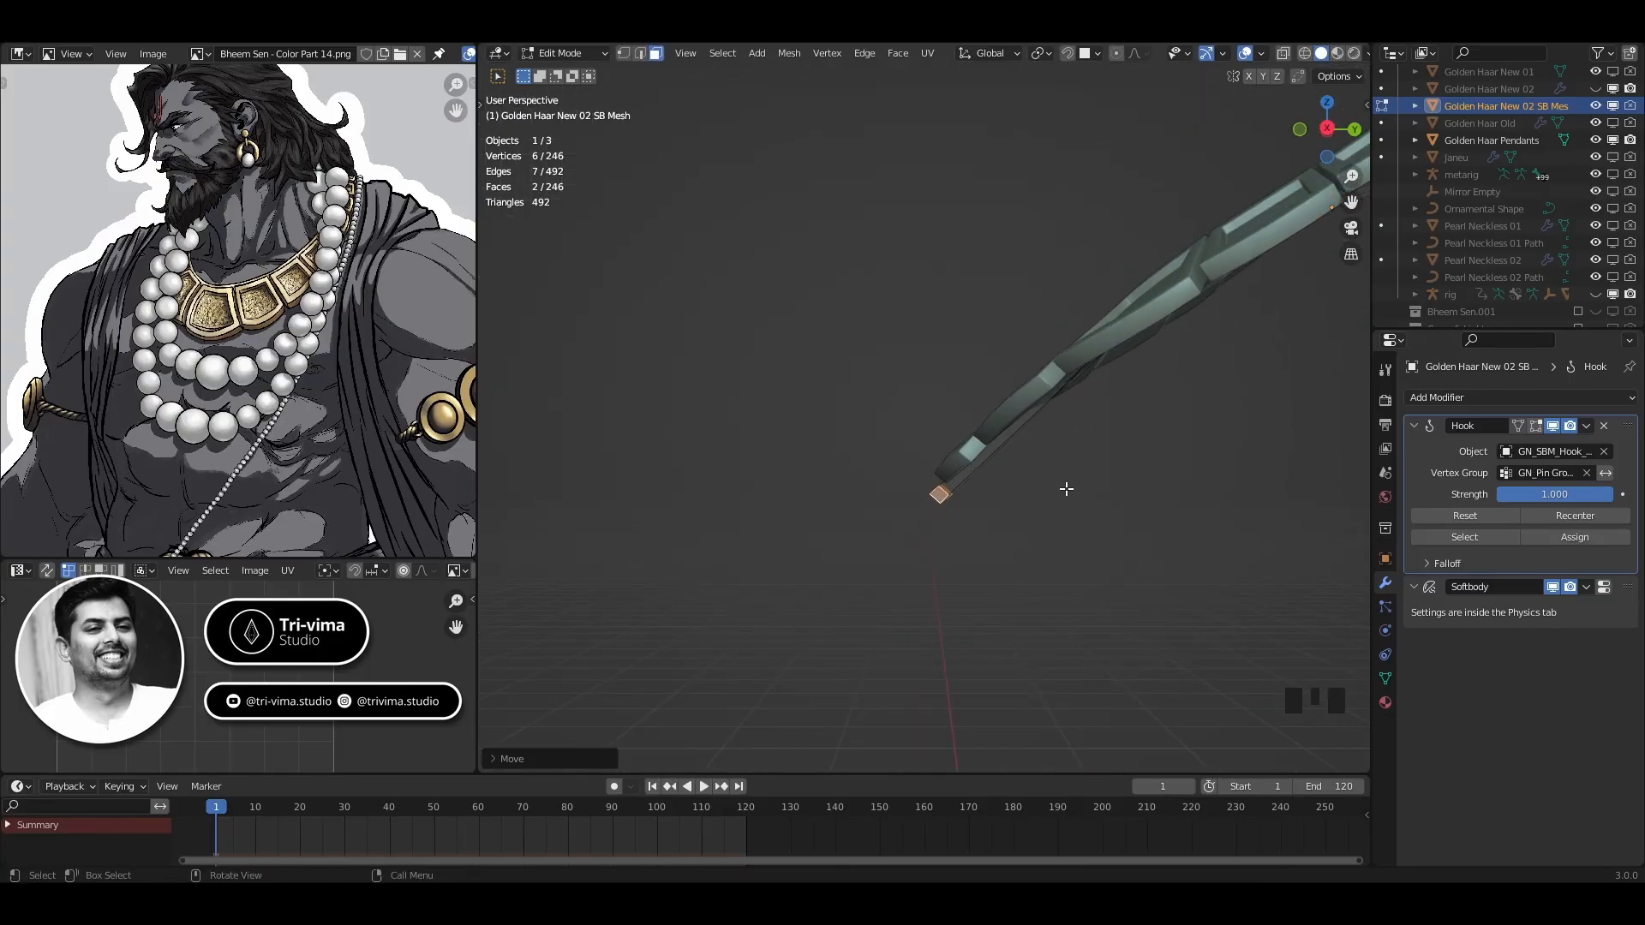
Hide Golden Haar Pendants and, in the right orthographic view, move the extension's two upper end edges about 0.0035 m inward to even its thickness
left_click(930, 499)
key("2")
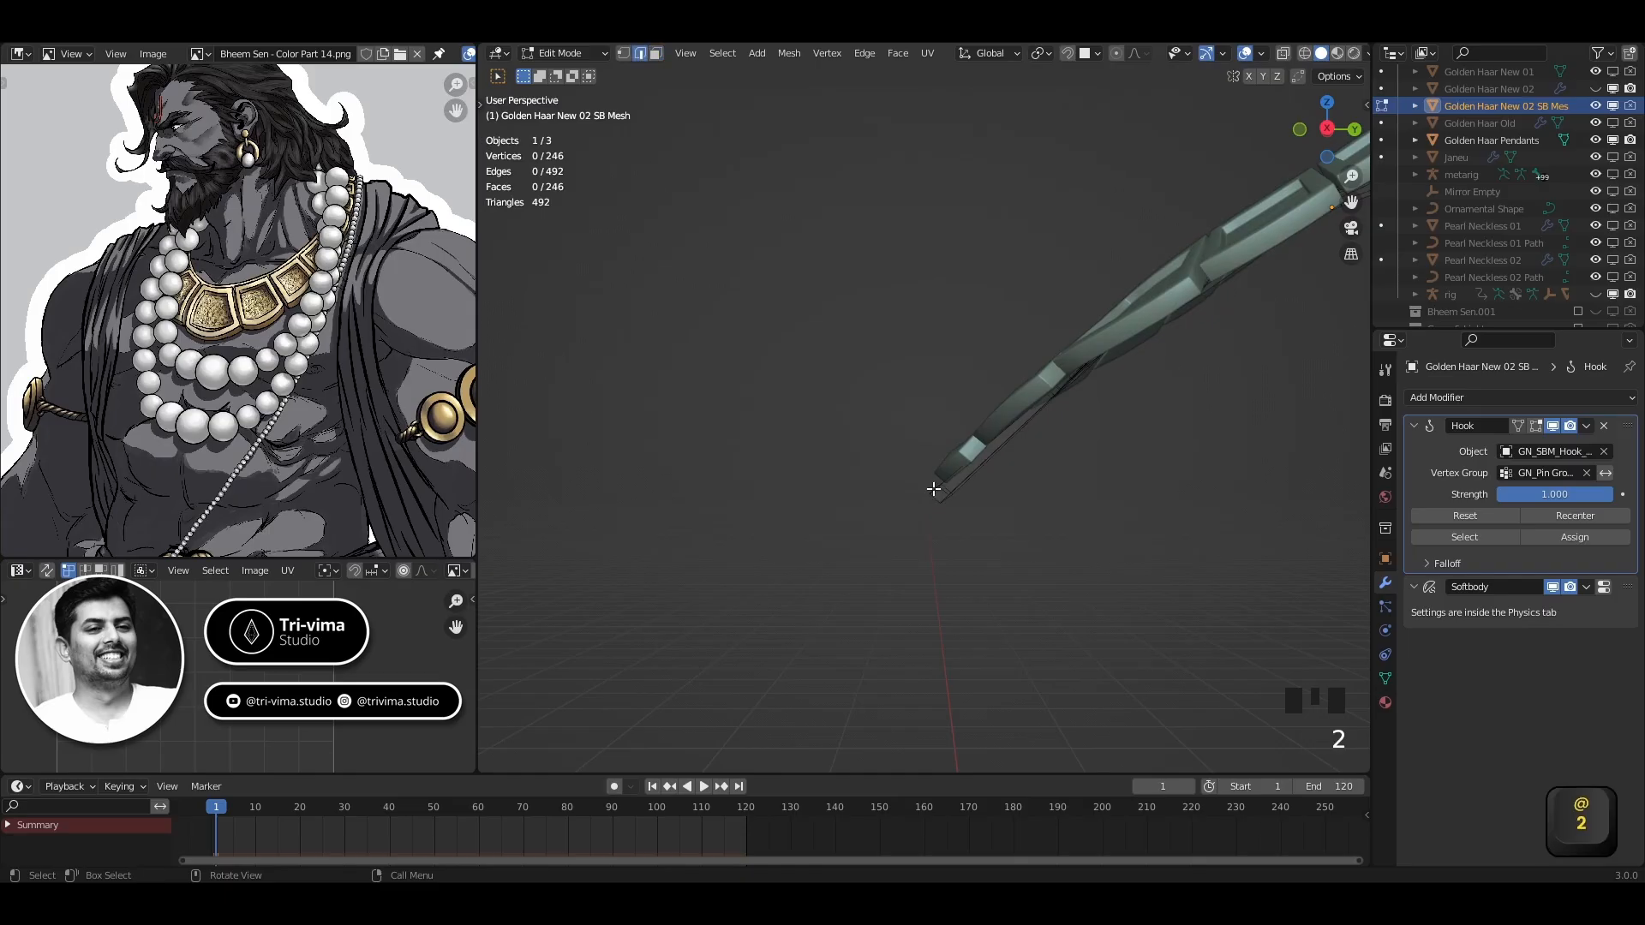
mouse_move(940, 477)
middle_mouse_down()
mouse_move(1013, 477)
mouse_move(962, 482)
middle_mouse_up()
left_click(963, 481)
left_click(966, 493, "shift")
middle_click_drag(1068, 562, 940, 573)
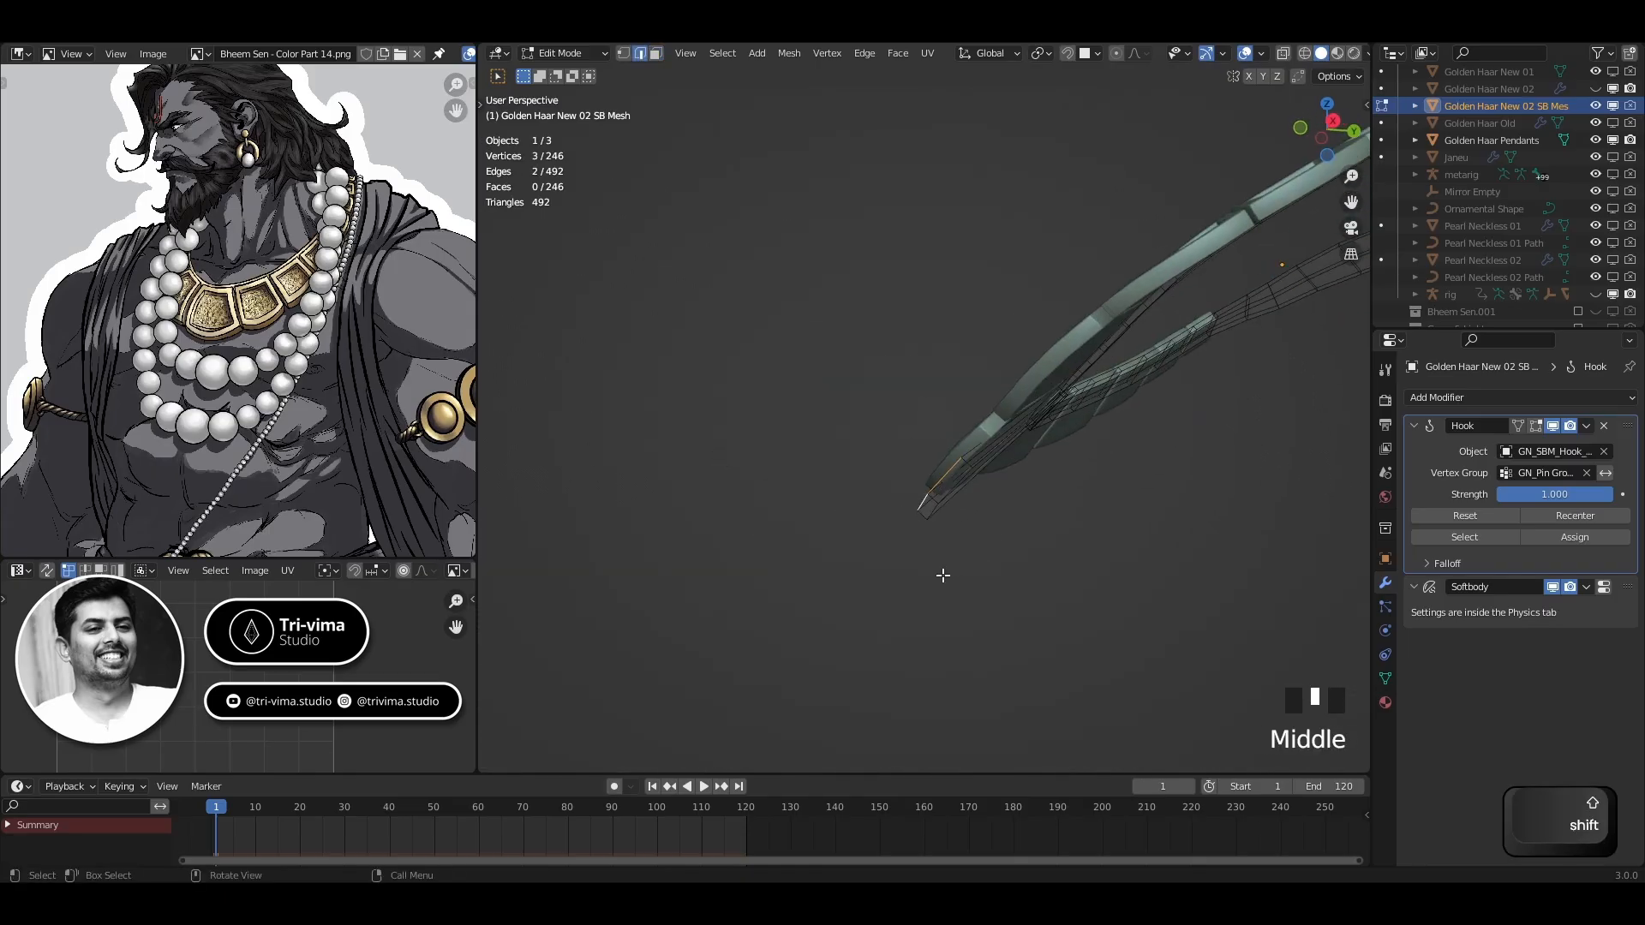
key("KP_3")
key("KP_Decimal")
scroll(1028, 503, "up", 2)
middle_click_drag(1028, 503, 1069, 402)
scroll(1064, 488, "down", 2)
scroll(1068, 401, "up", 1)
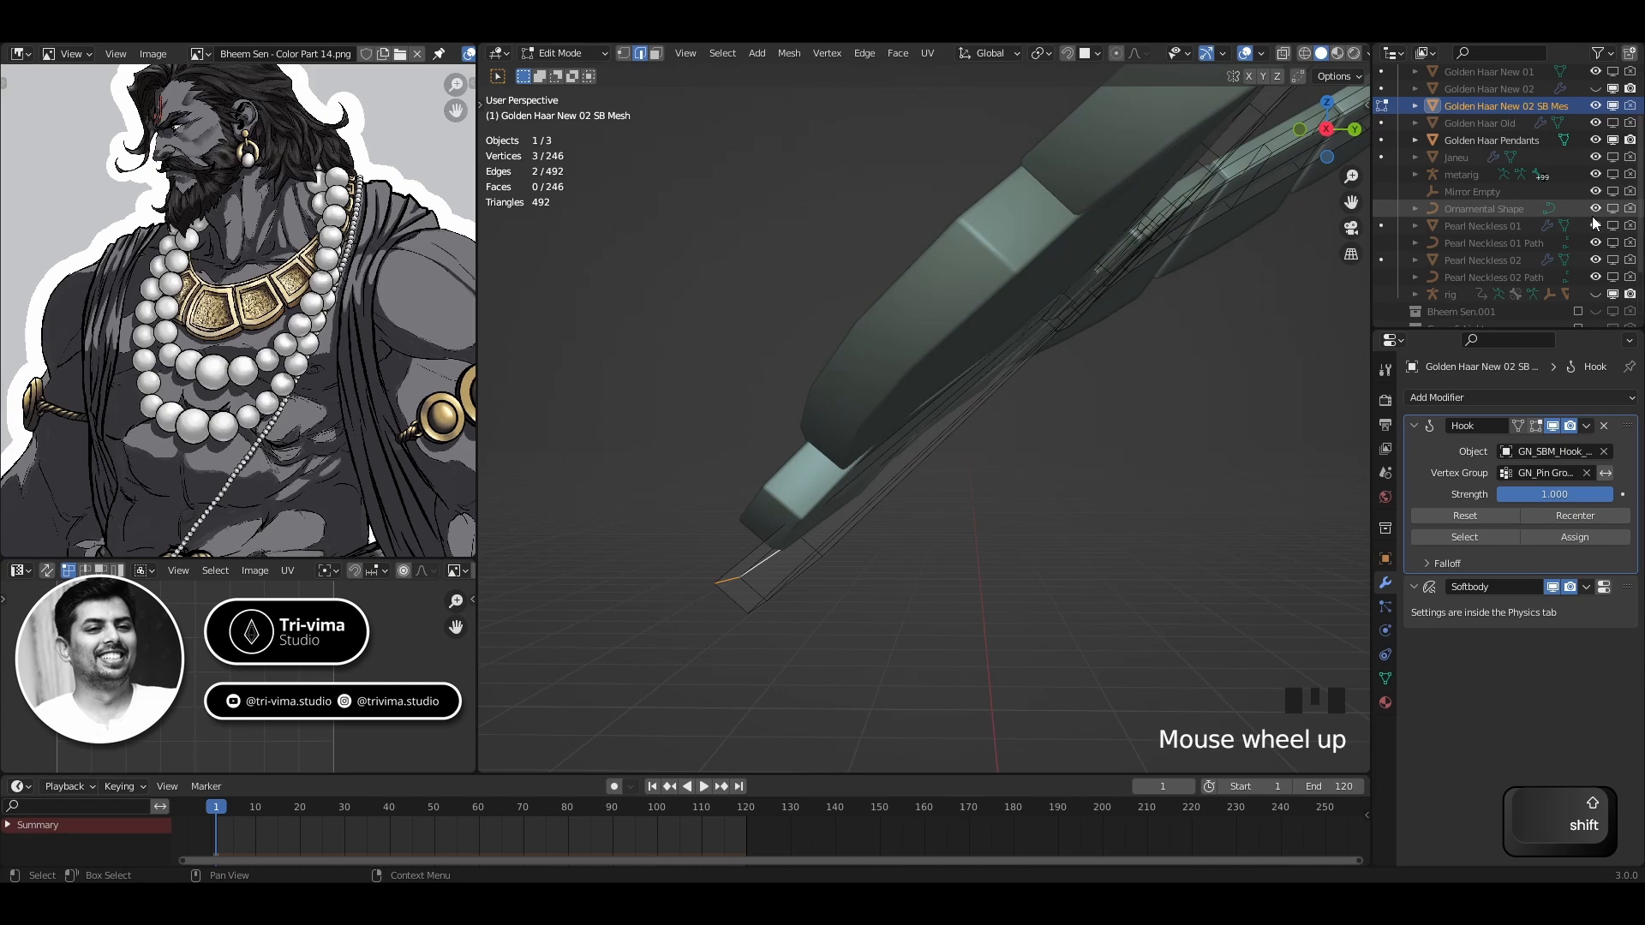
left_click(1613, 139)
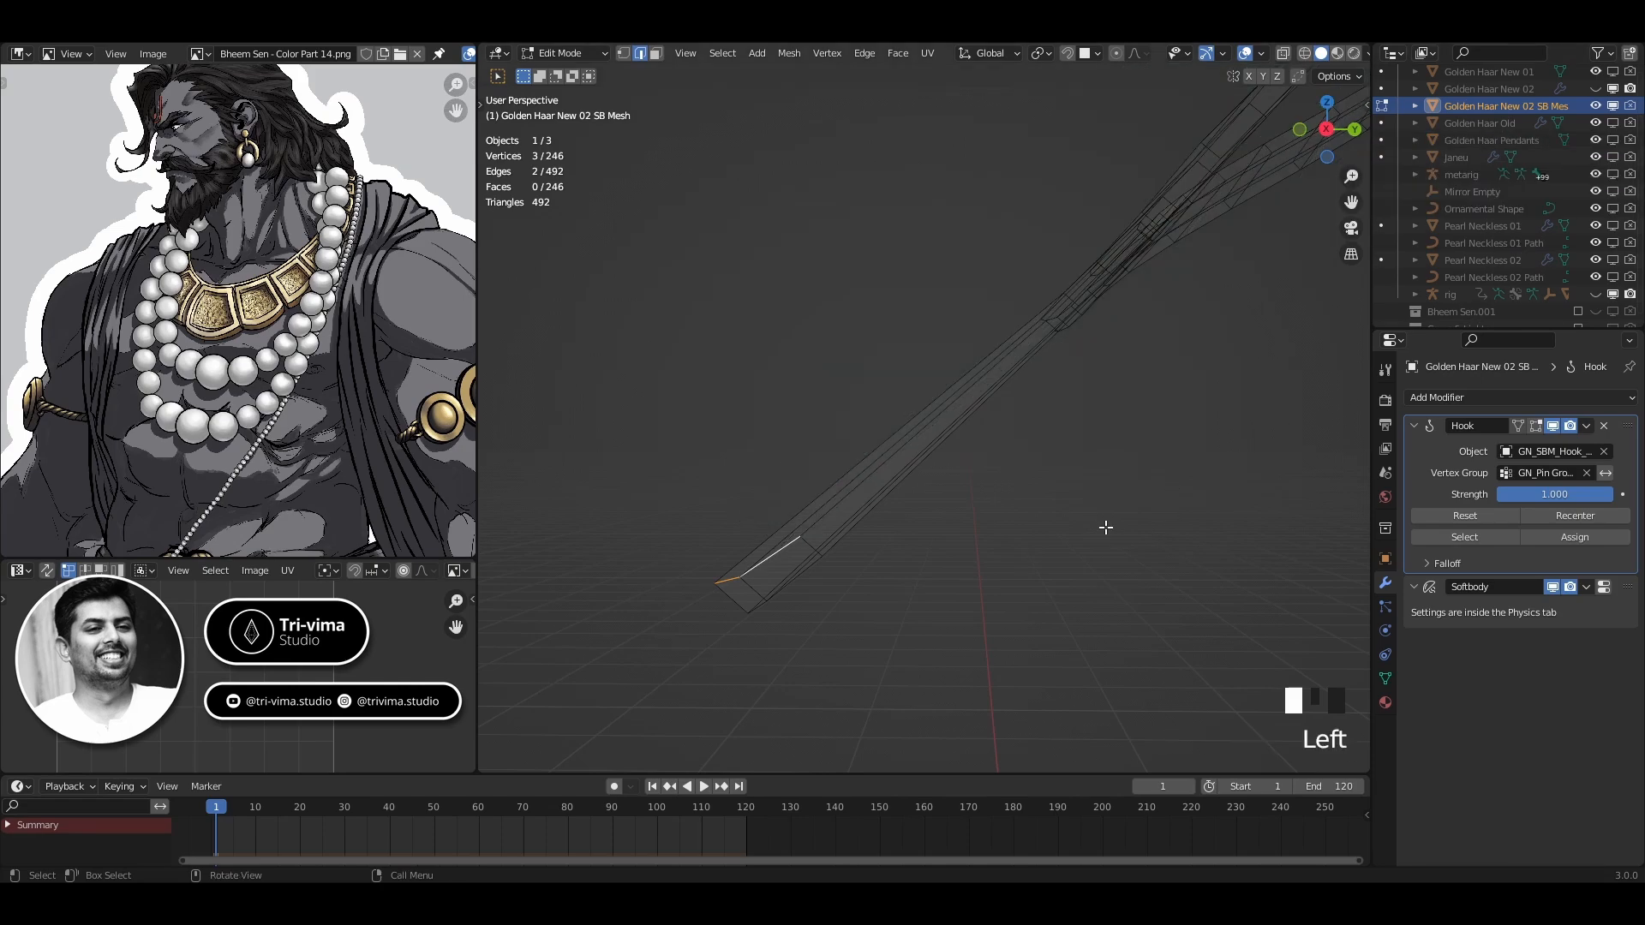
key("KP_3")
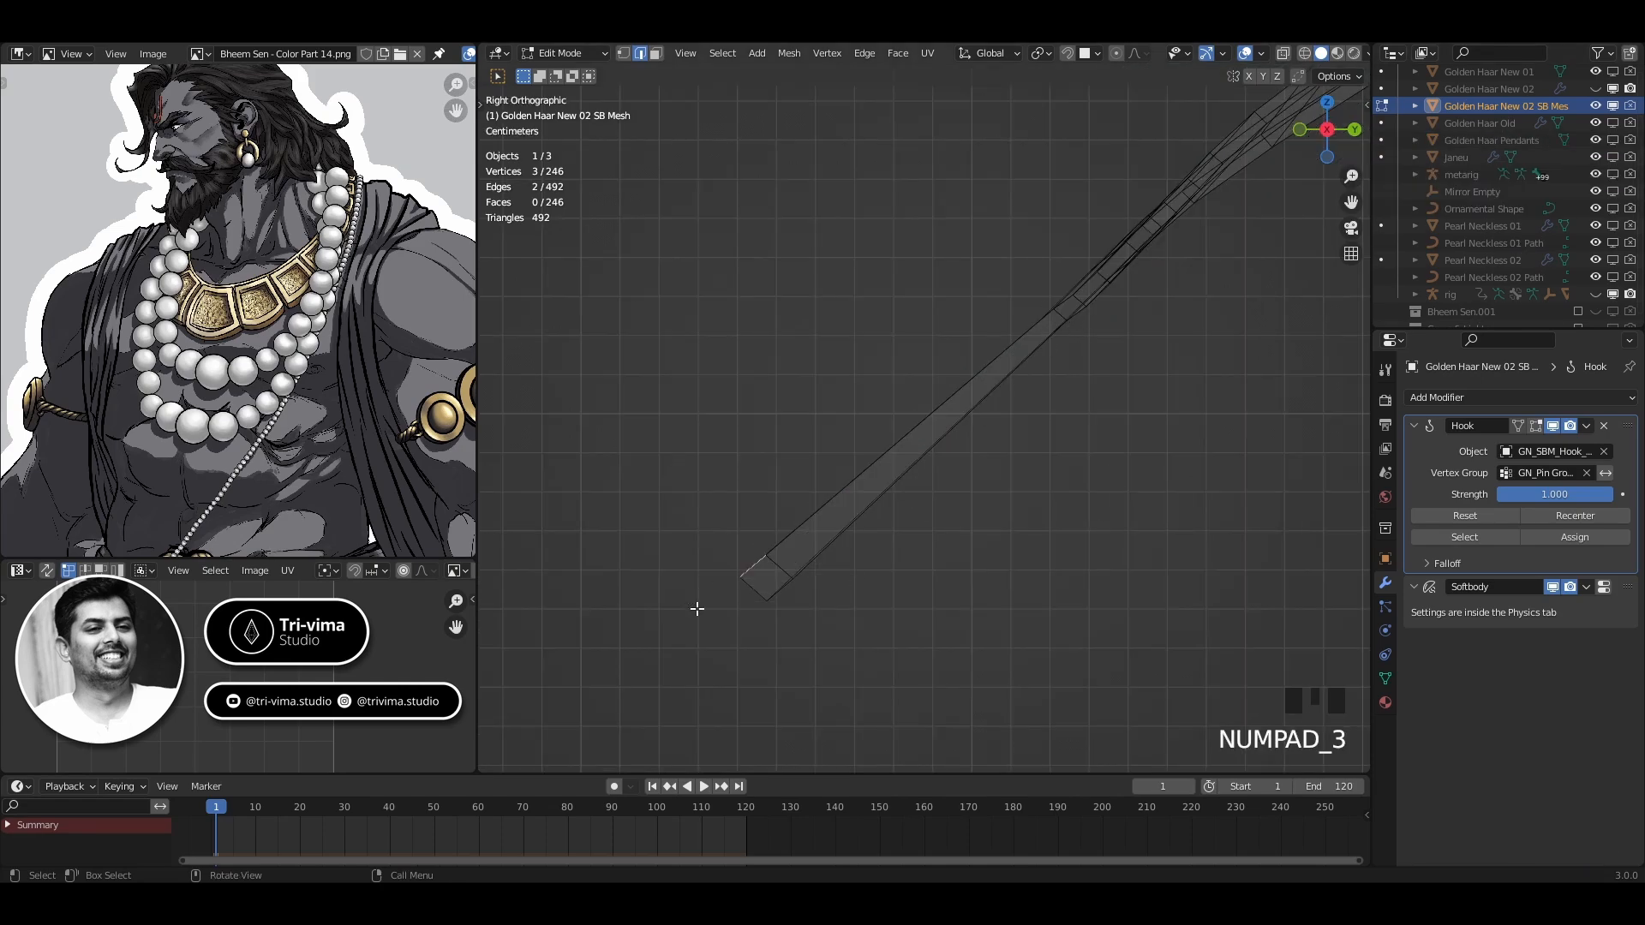
key("g")
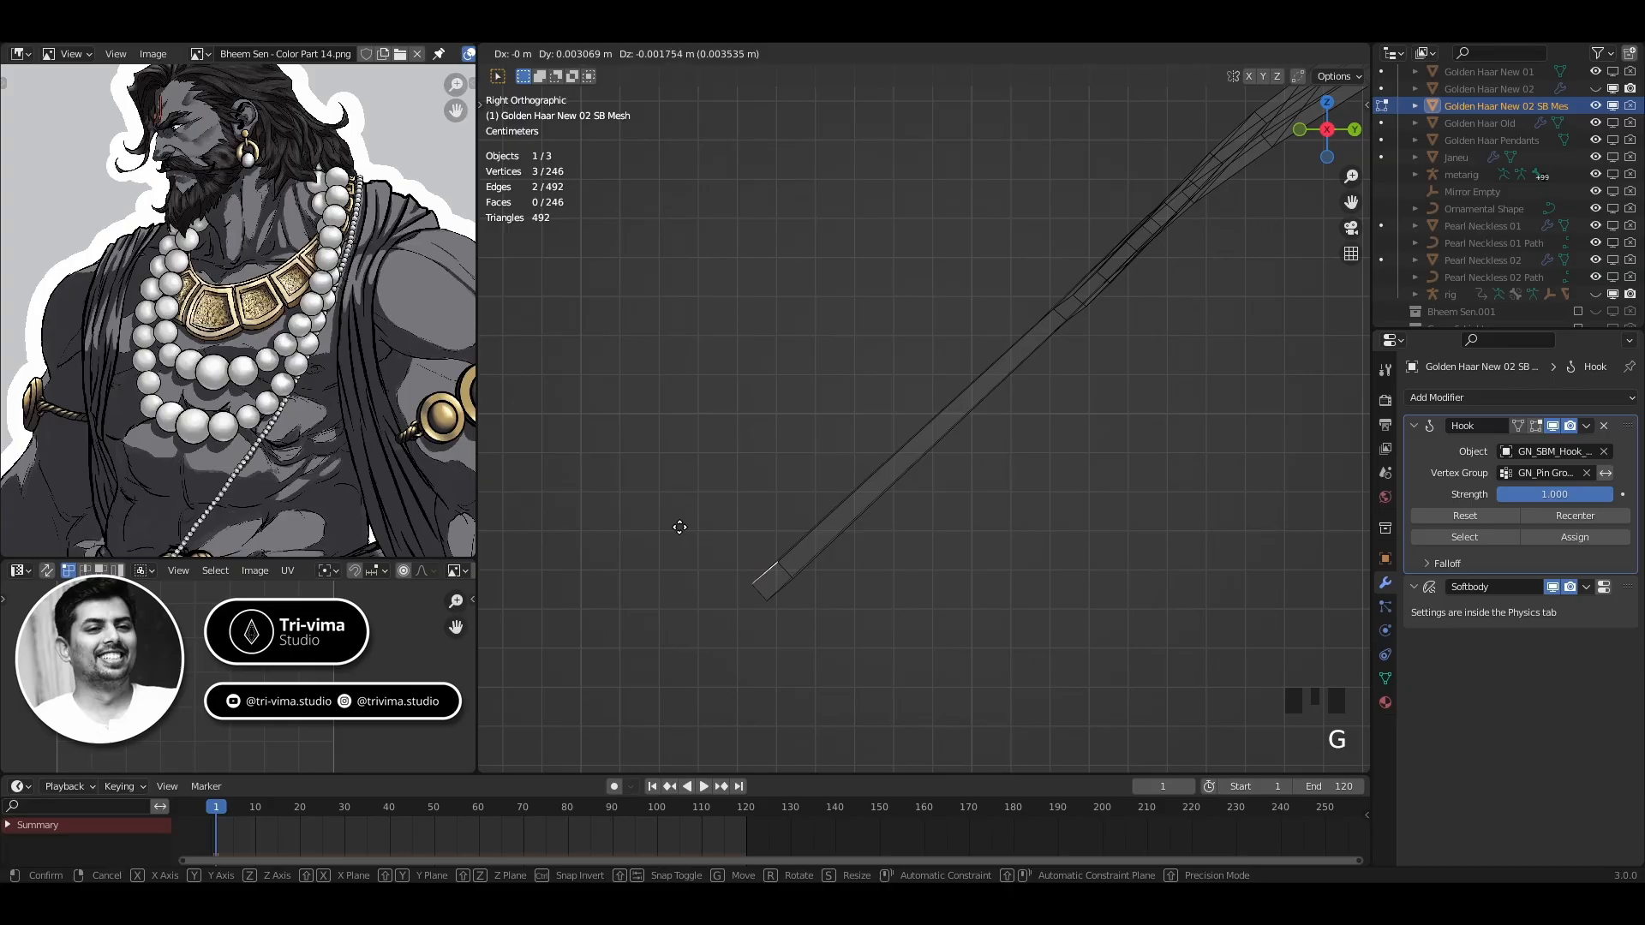
left_click(679, 527)
Extrude the extension's two front faces and the two adjoining band faces outward by about 0.002 m
middle_click_drag(1116, 379, 1163, 434)
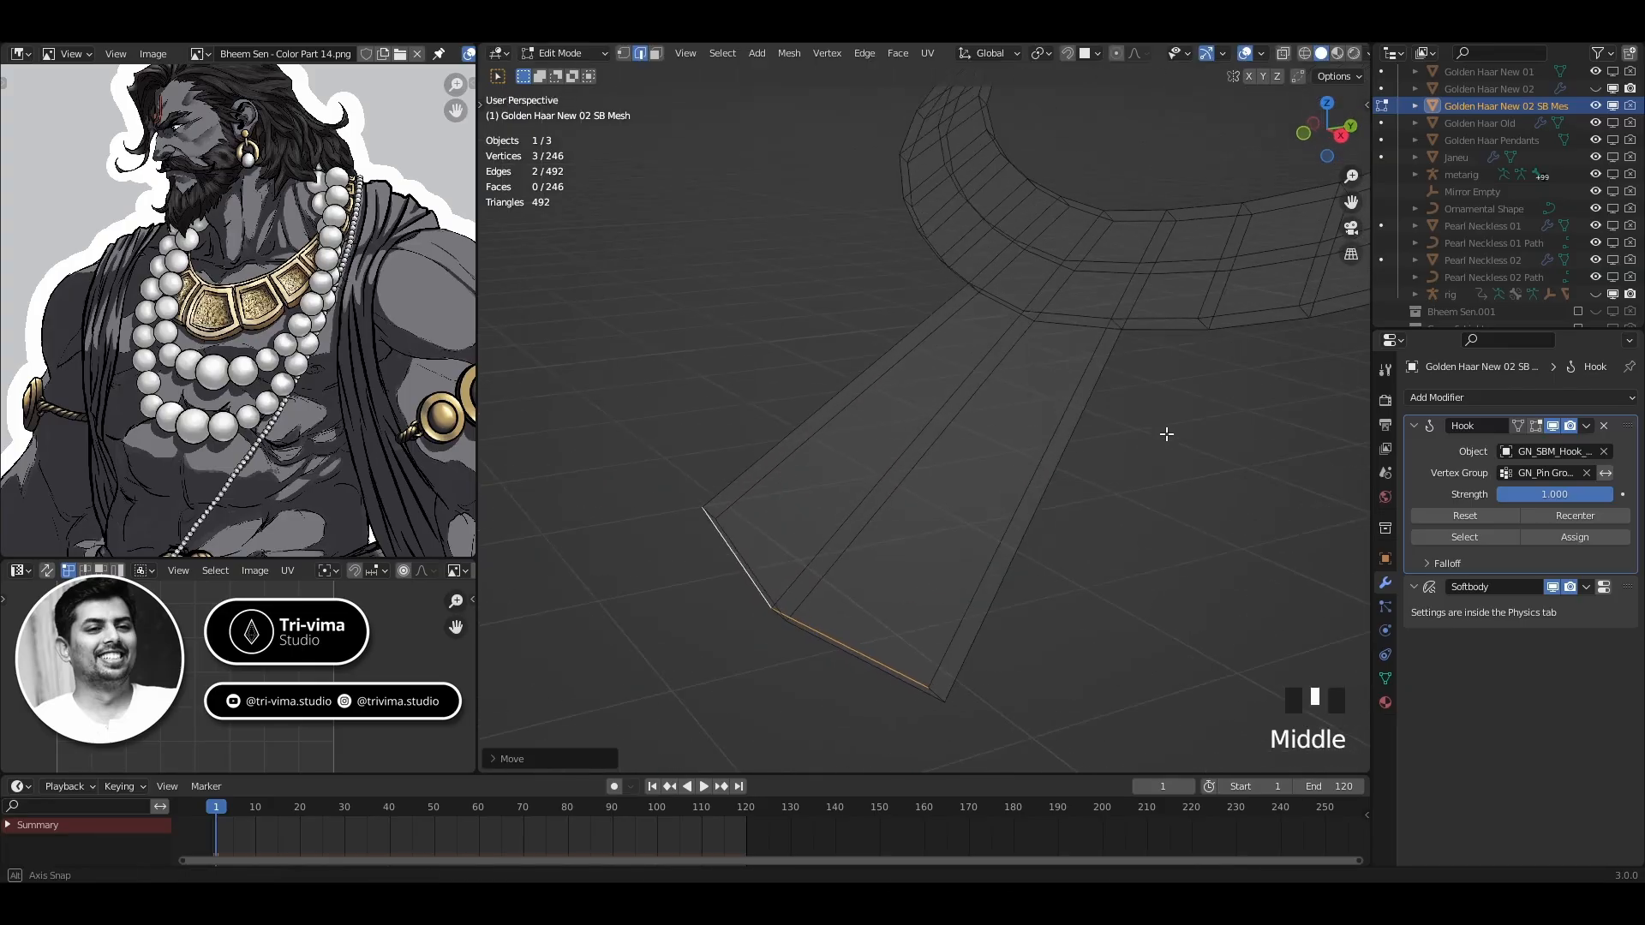
key("3")
left_click(992, 440)
left_click(891, 429, "shift")
left_click(1023, 269, "shift")
left_click(1077, 290, "shift")
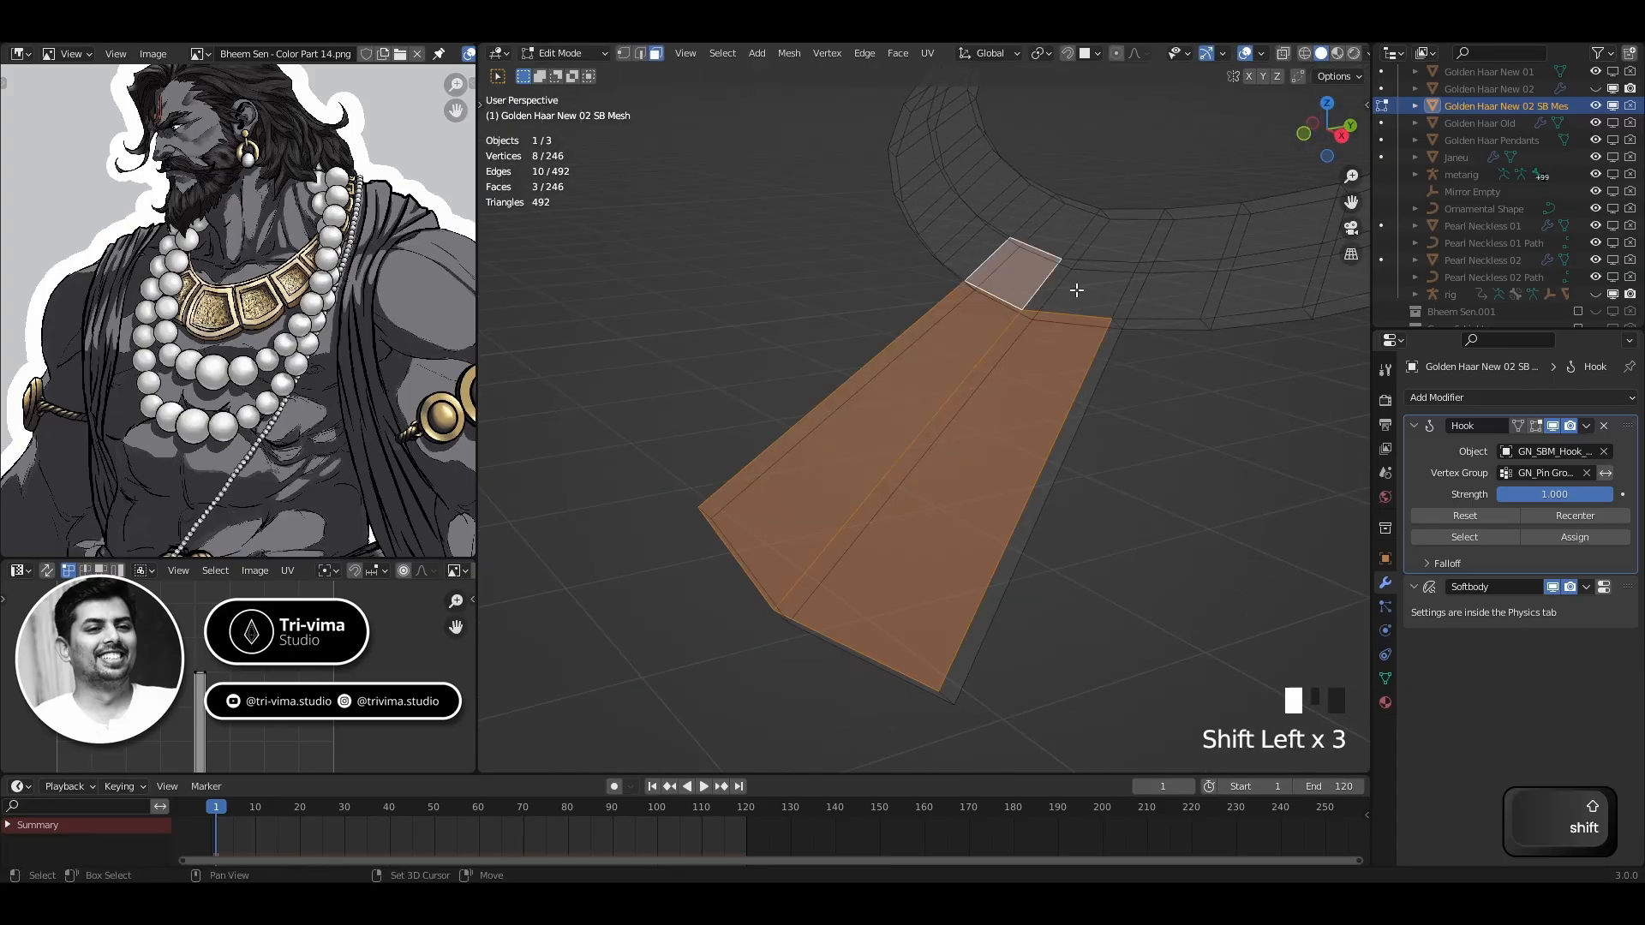
key("e")
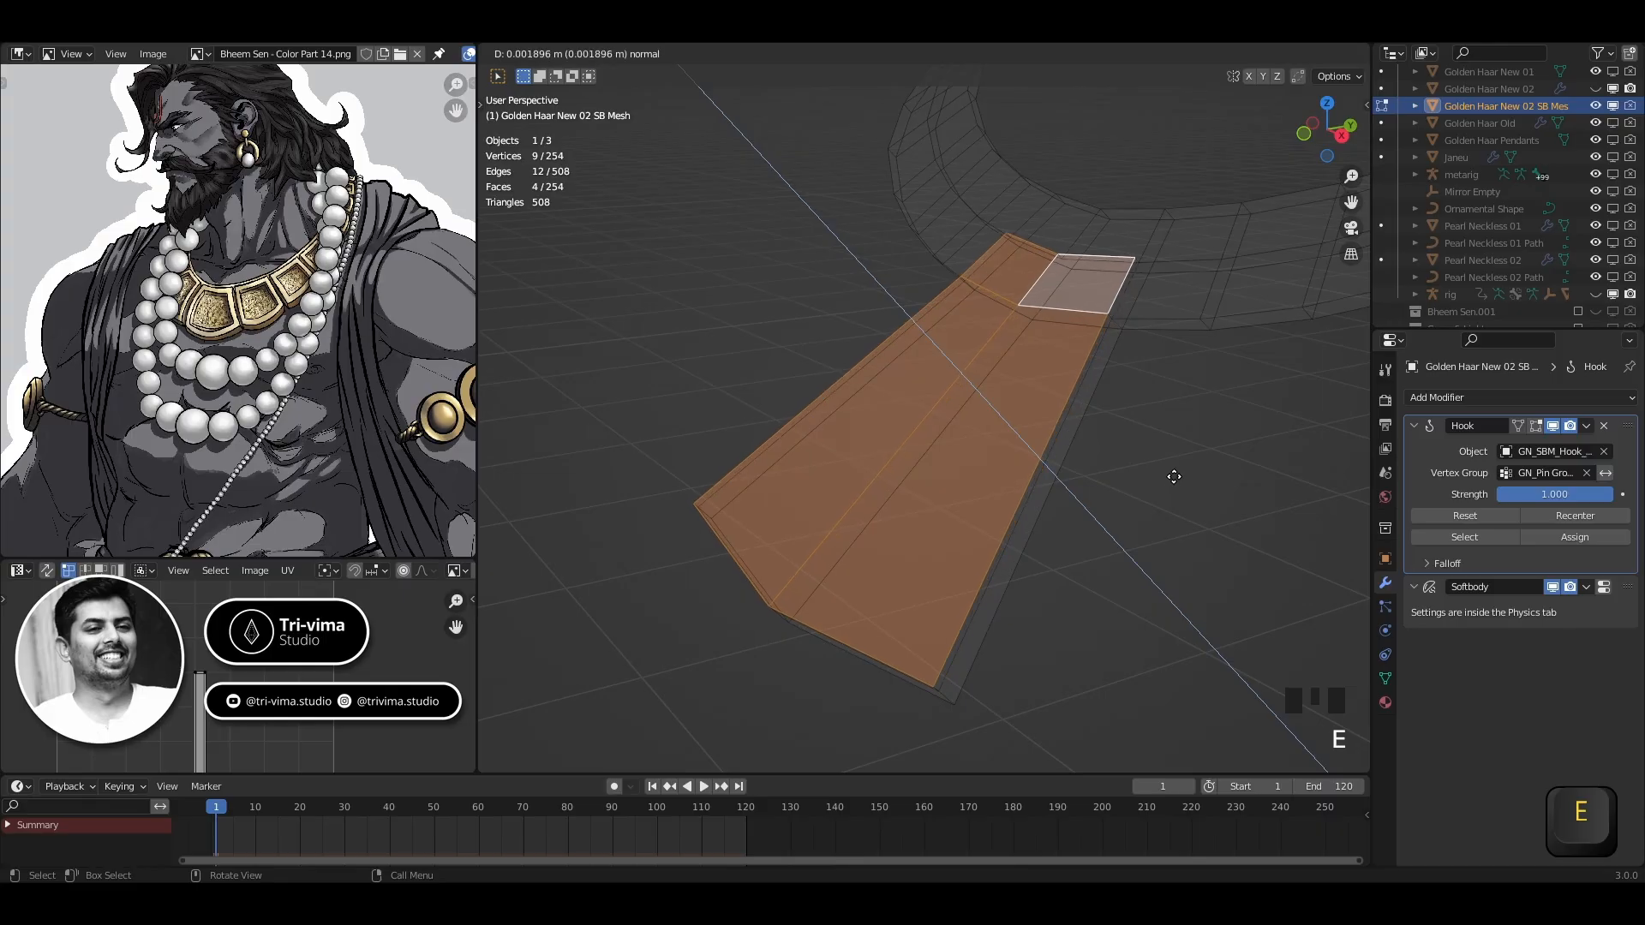
left_click(1167, 471)
Show Golden Haar Pendants again, check the thickened extension against the central pendant, and undo the face extrusion
left_click(1595, 140)
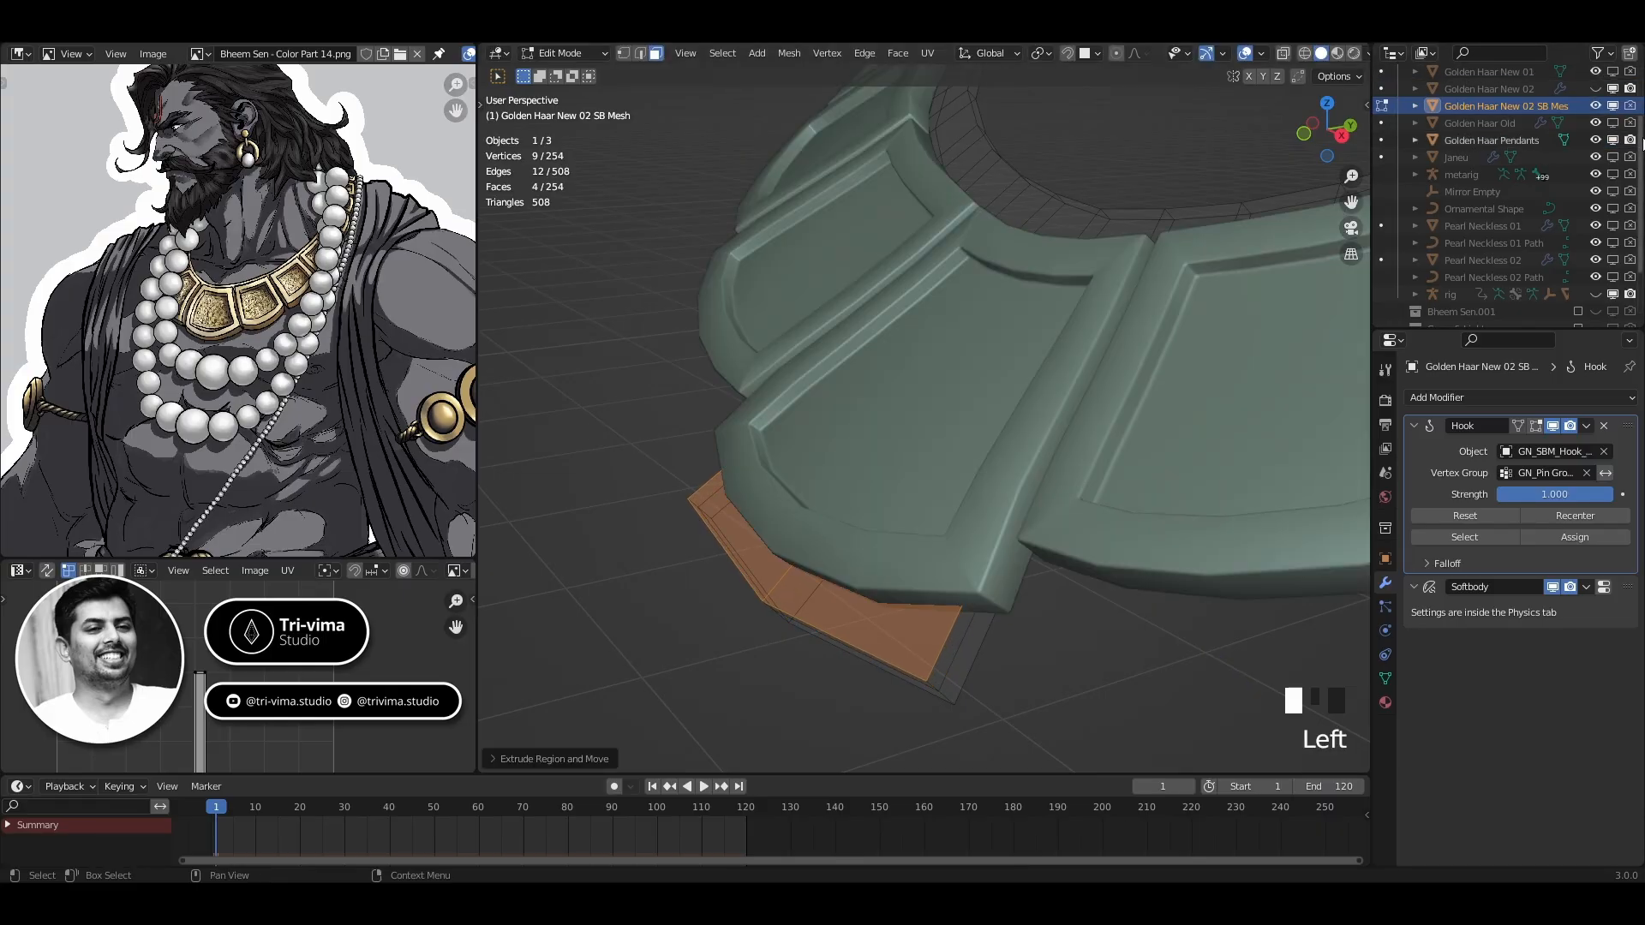
middle_click_drag(1071, 531, 1024, 514)
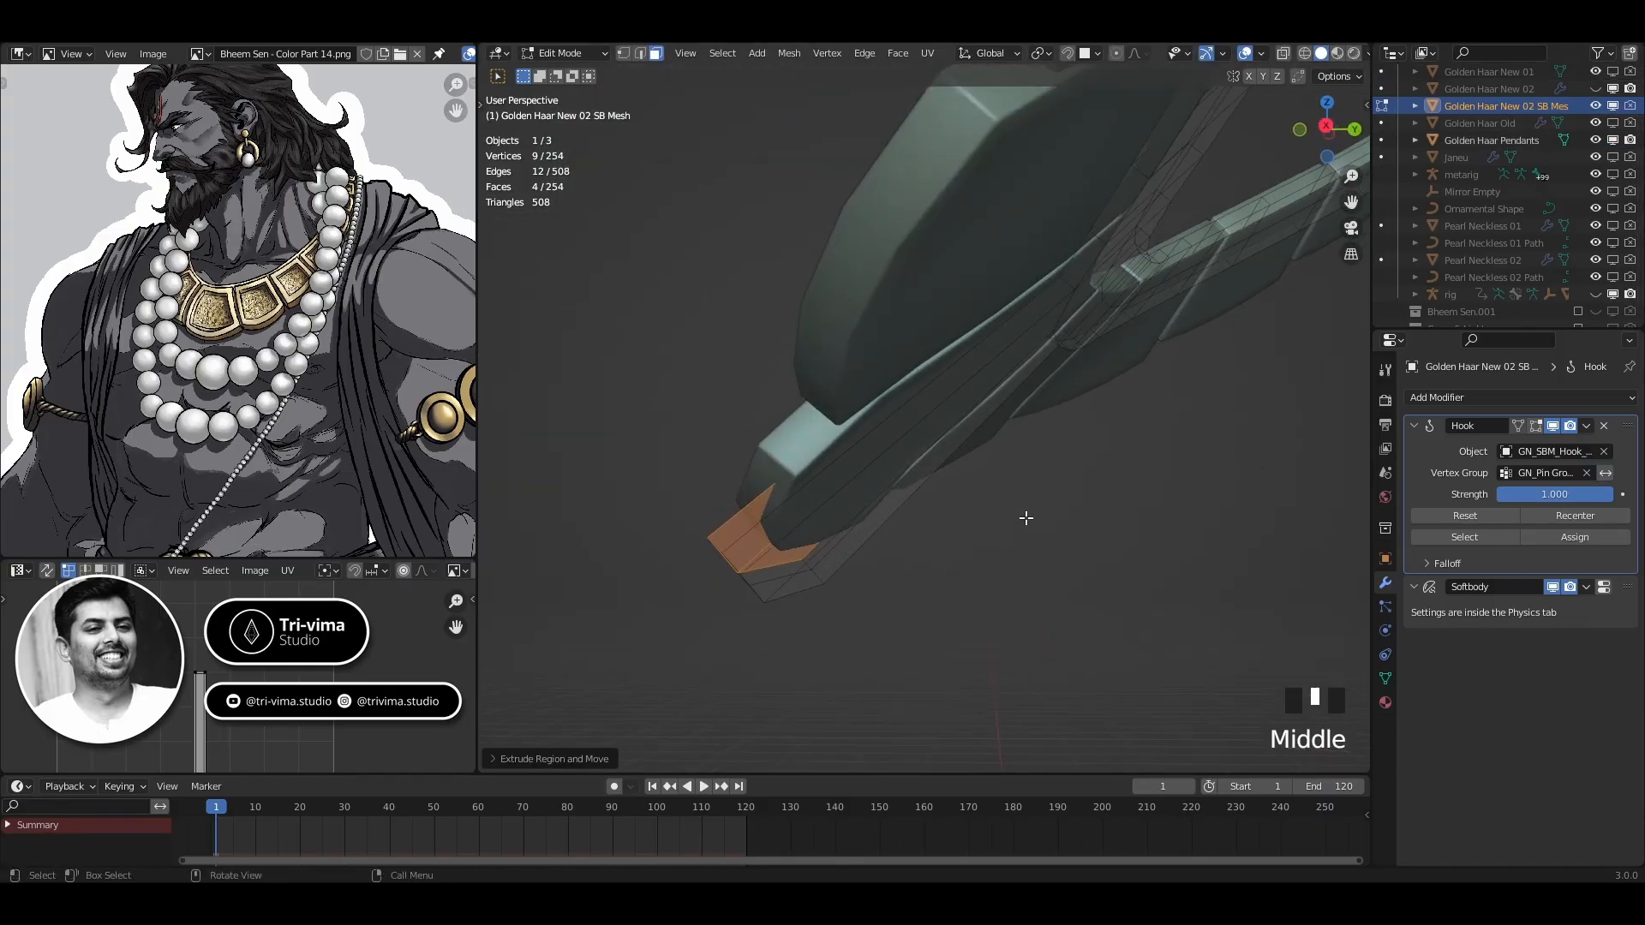
middle_click_drag(892, 583, 863, 499)
key("ctrl+z")
key("ctrl+z")
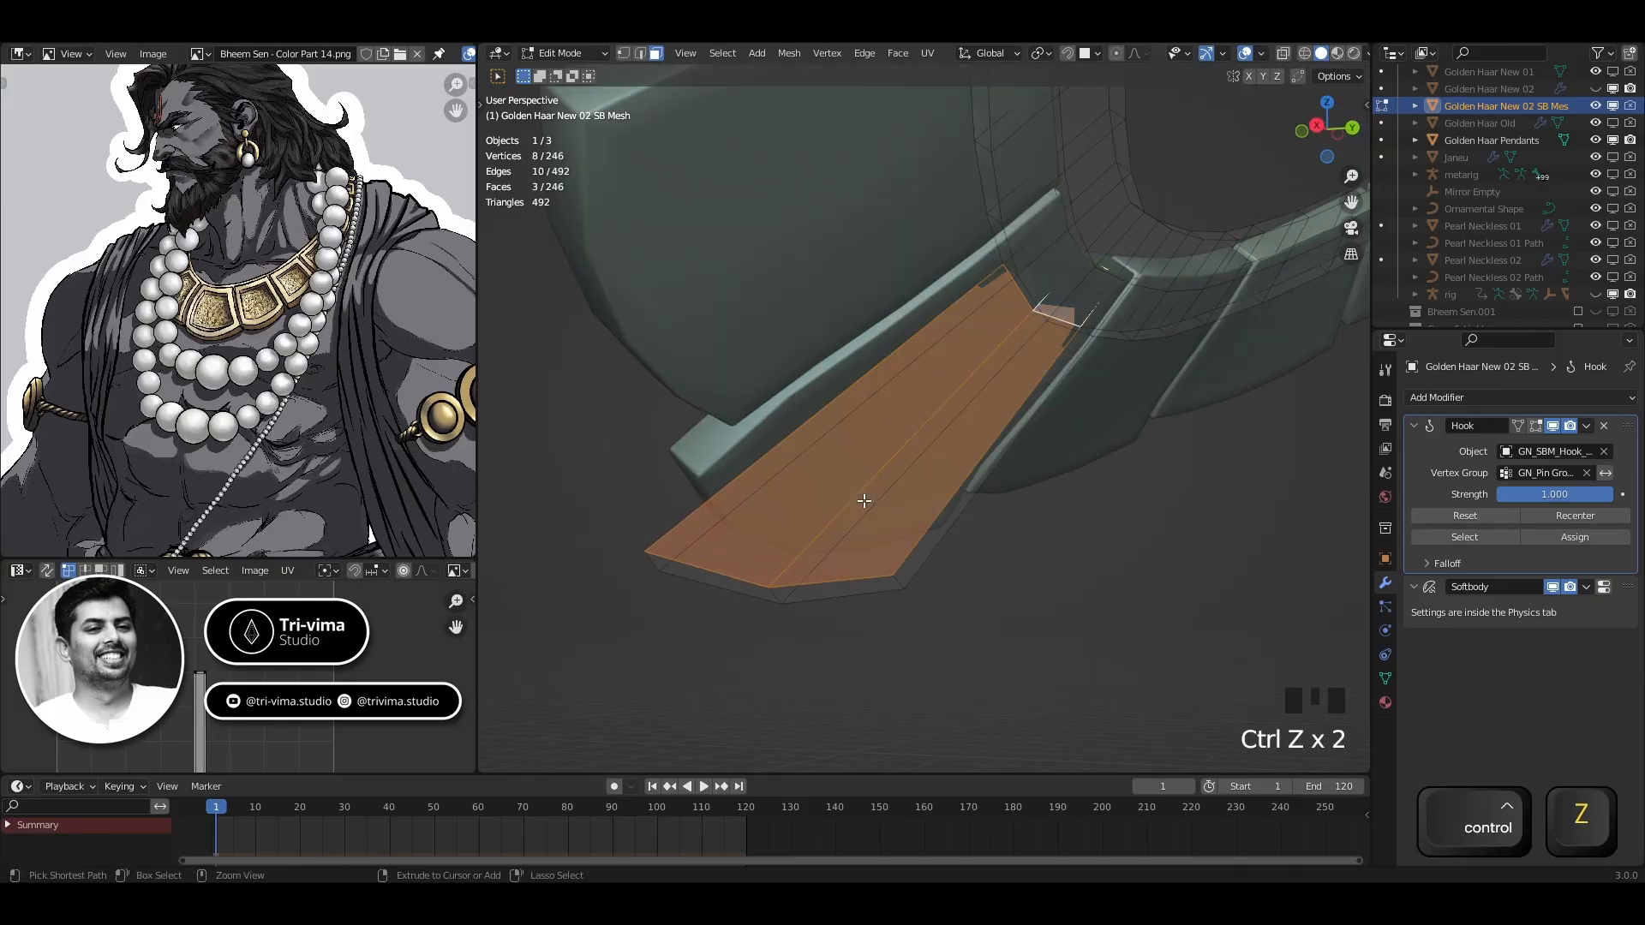
Dissolve the two lengthwise edge loops running around the SB mesh band
left_click(1077, 240)
key("2")
left_click(1050, 190, "alt+shift")
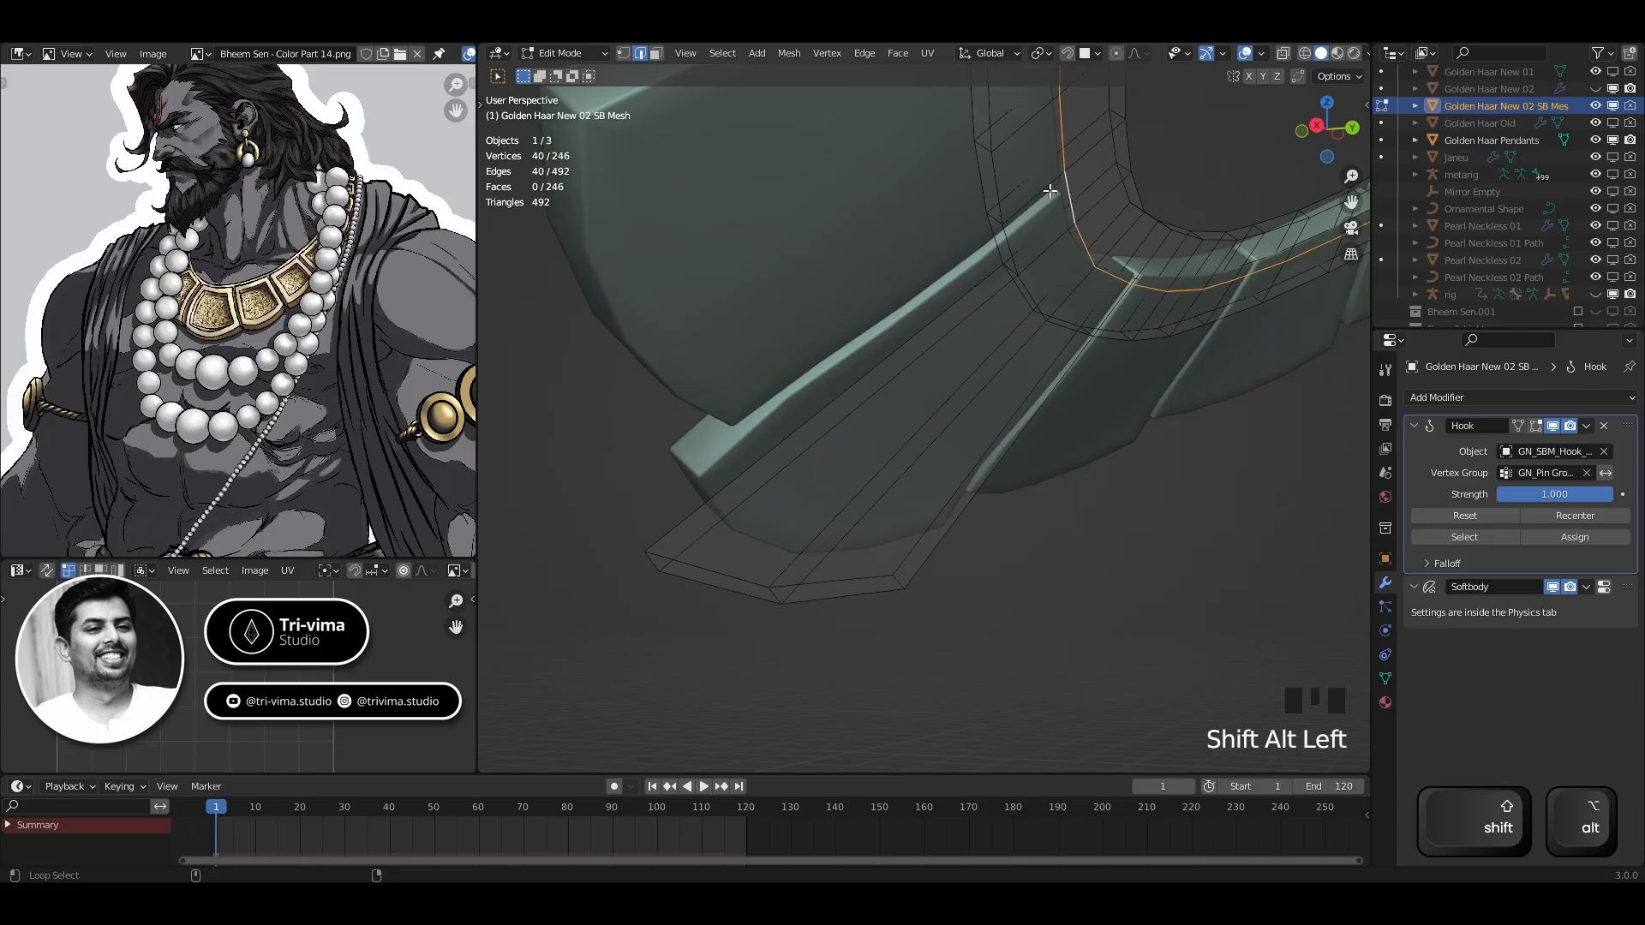
left_click(1071, 273, "alt+shift")
key("x")
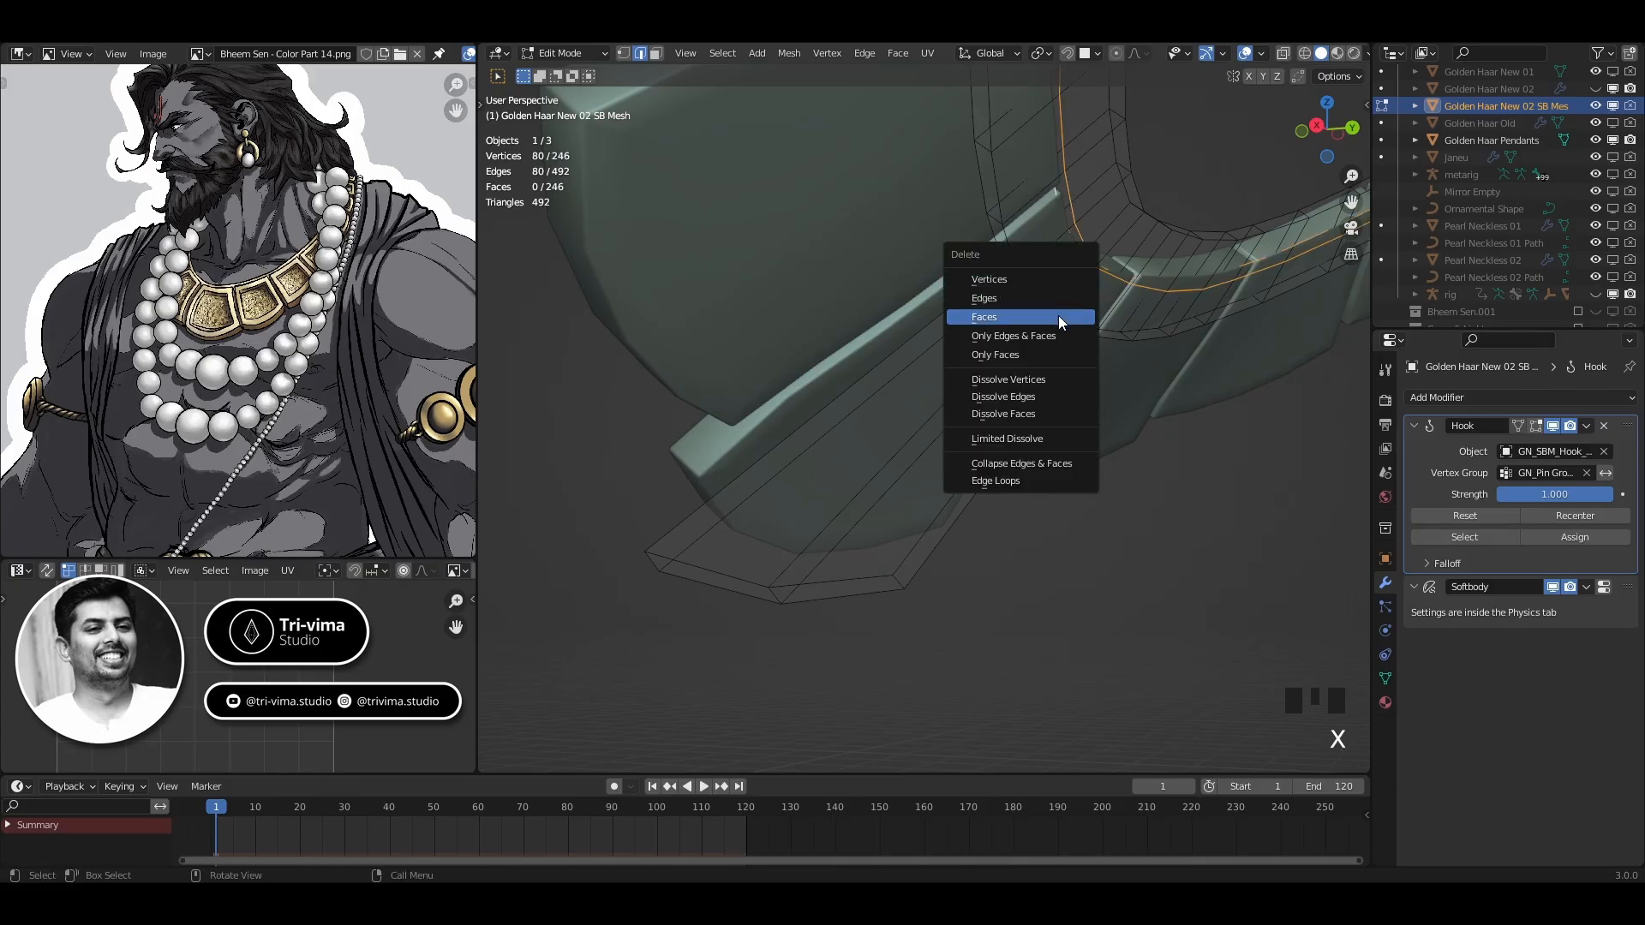
left_click(1051, 396)
From behind, slide the cross-section edge loop near the neighboring pendant's outer side toward the gap beside that pendant
scroll(1101, 459, "up", 2)
middle_click_drag(1102, 460, 924, 577)
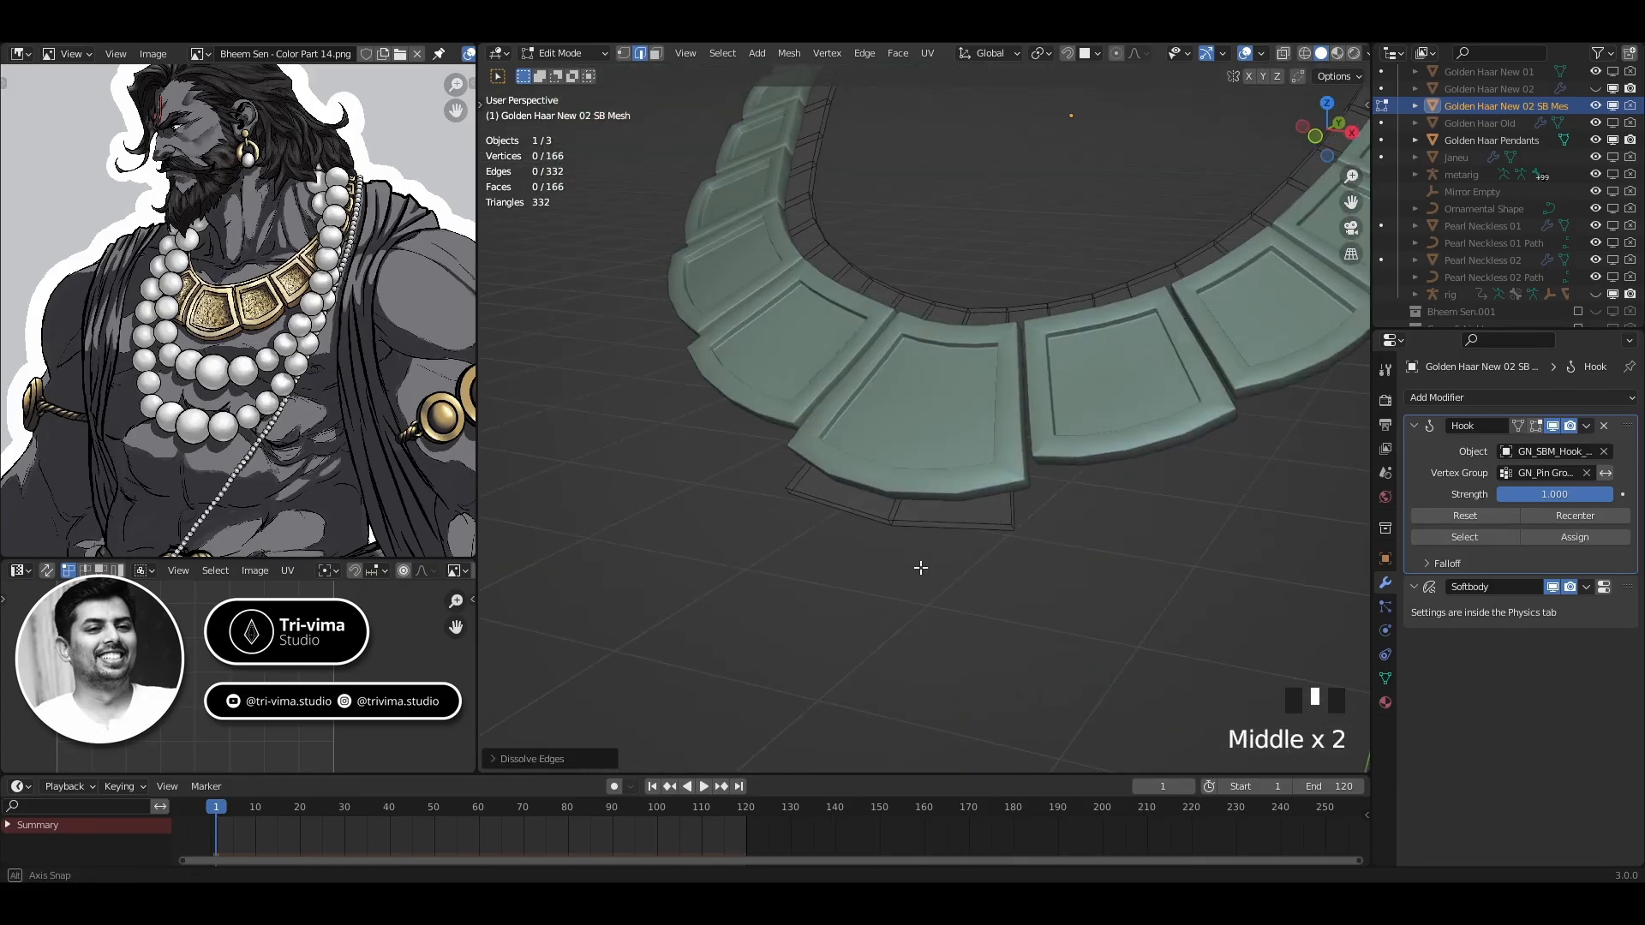
middle_click_drag(1120, 507, 878, 412)
left_click(898, 385, "alt+shift")
left_click(891, 429, "alt+shift")
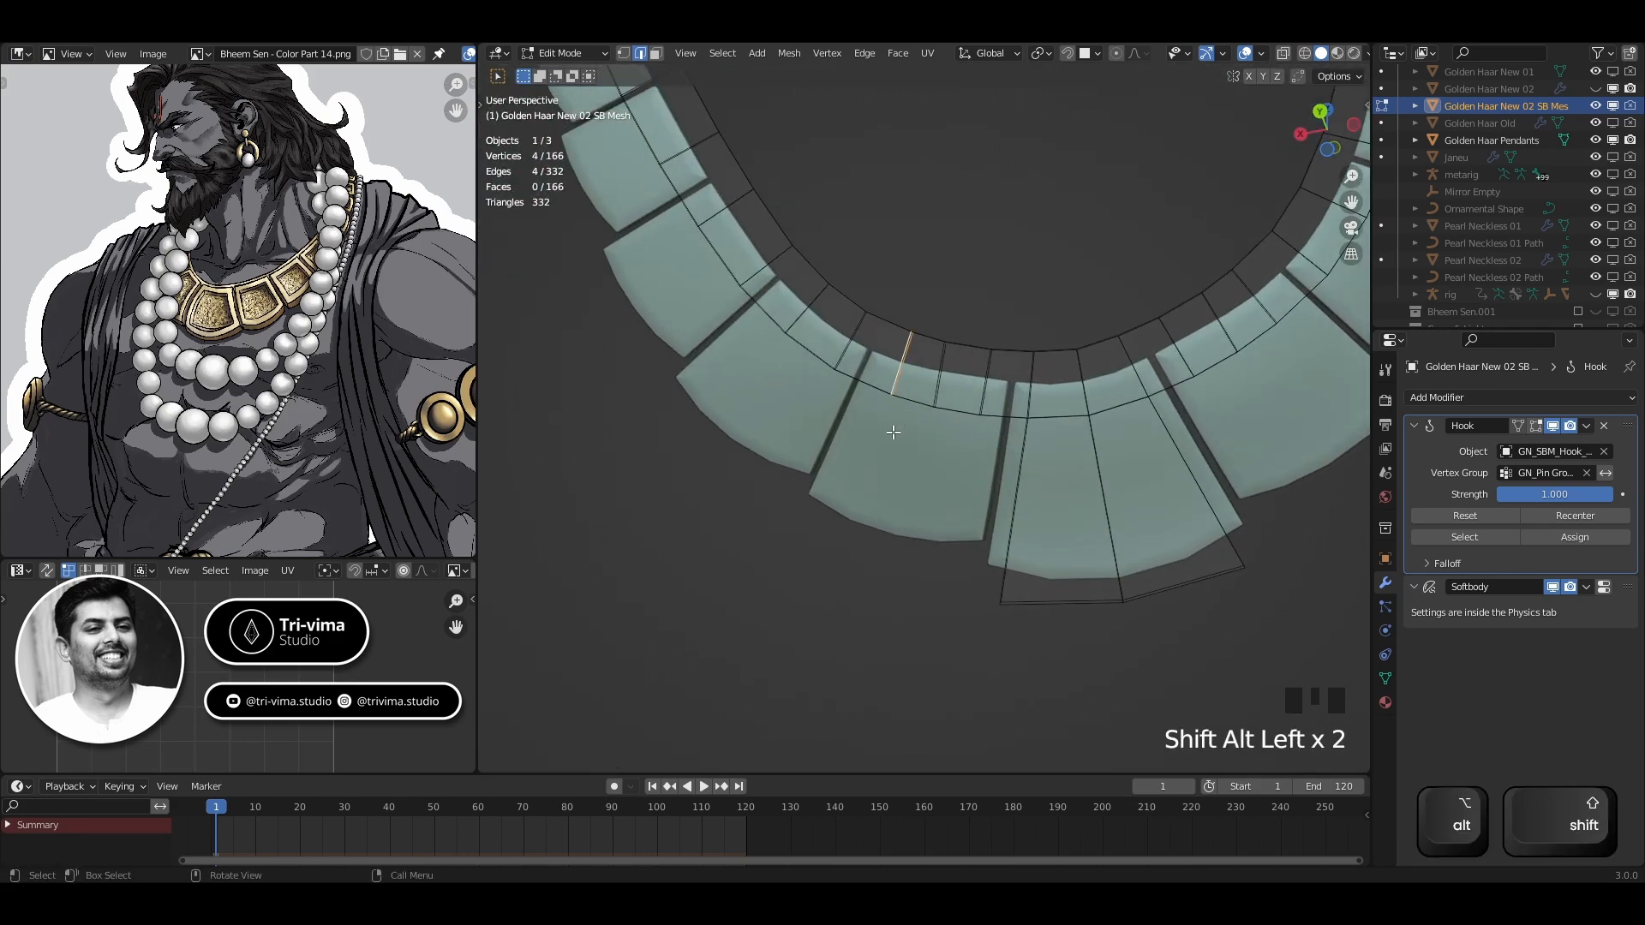
key("g")
key("g")
left_click(878, 433)
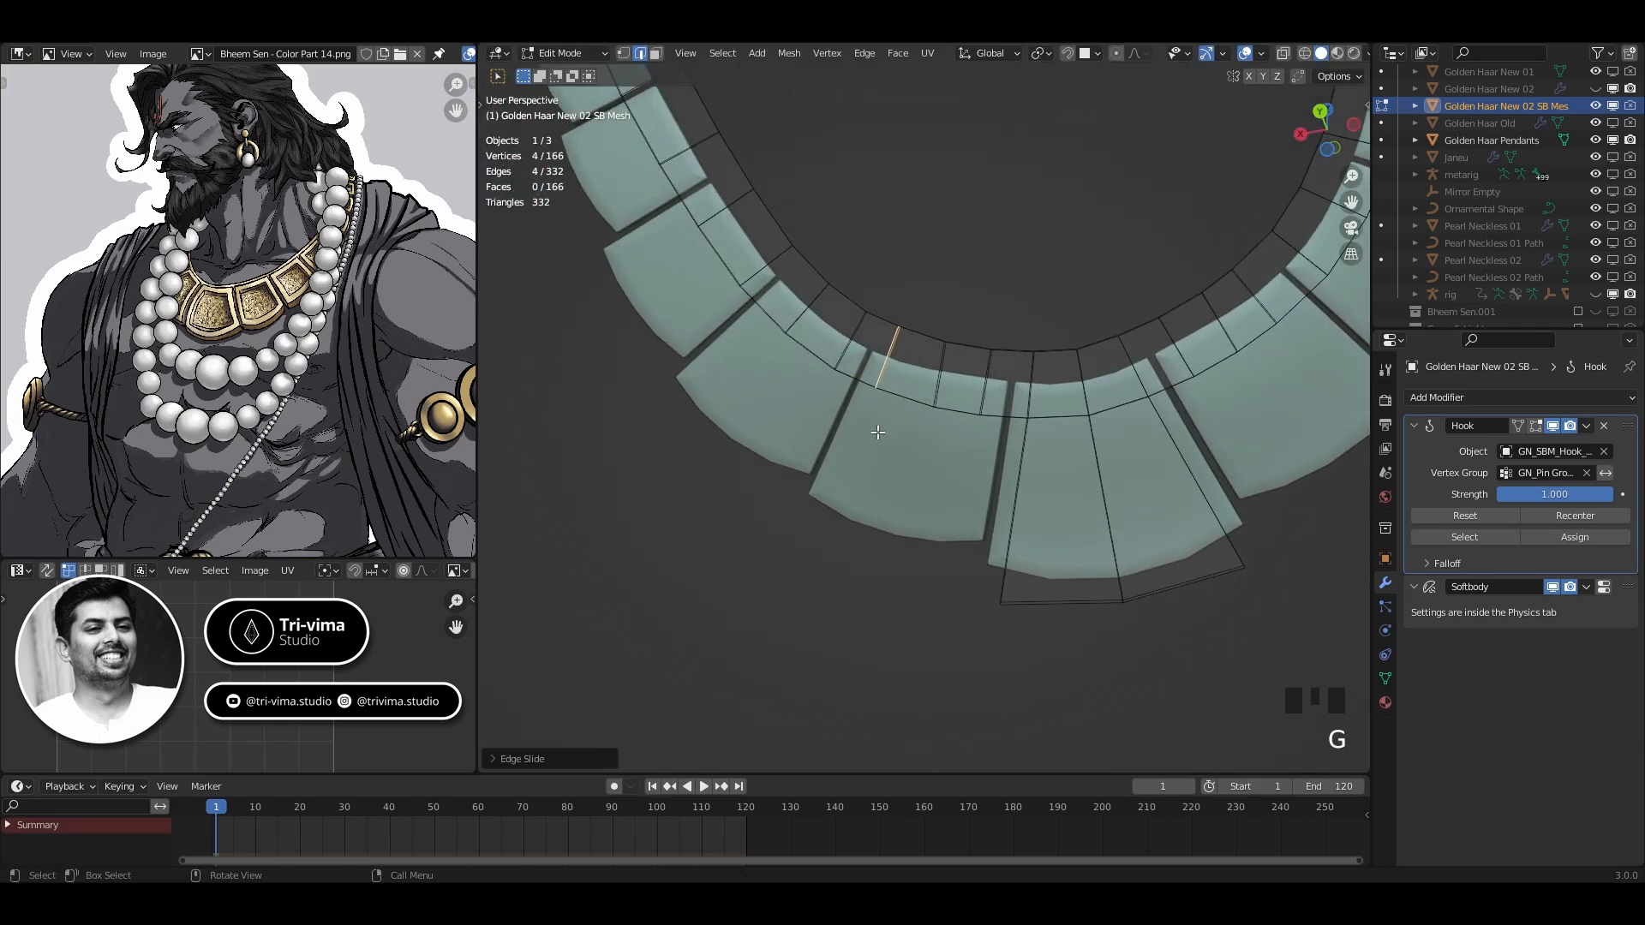
Slide the adjoining outer-rim edge segment behind the same pendant slightly along the band, away from the center
left_click(932, 427)
key("g")
key("g")
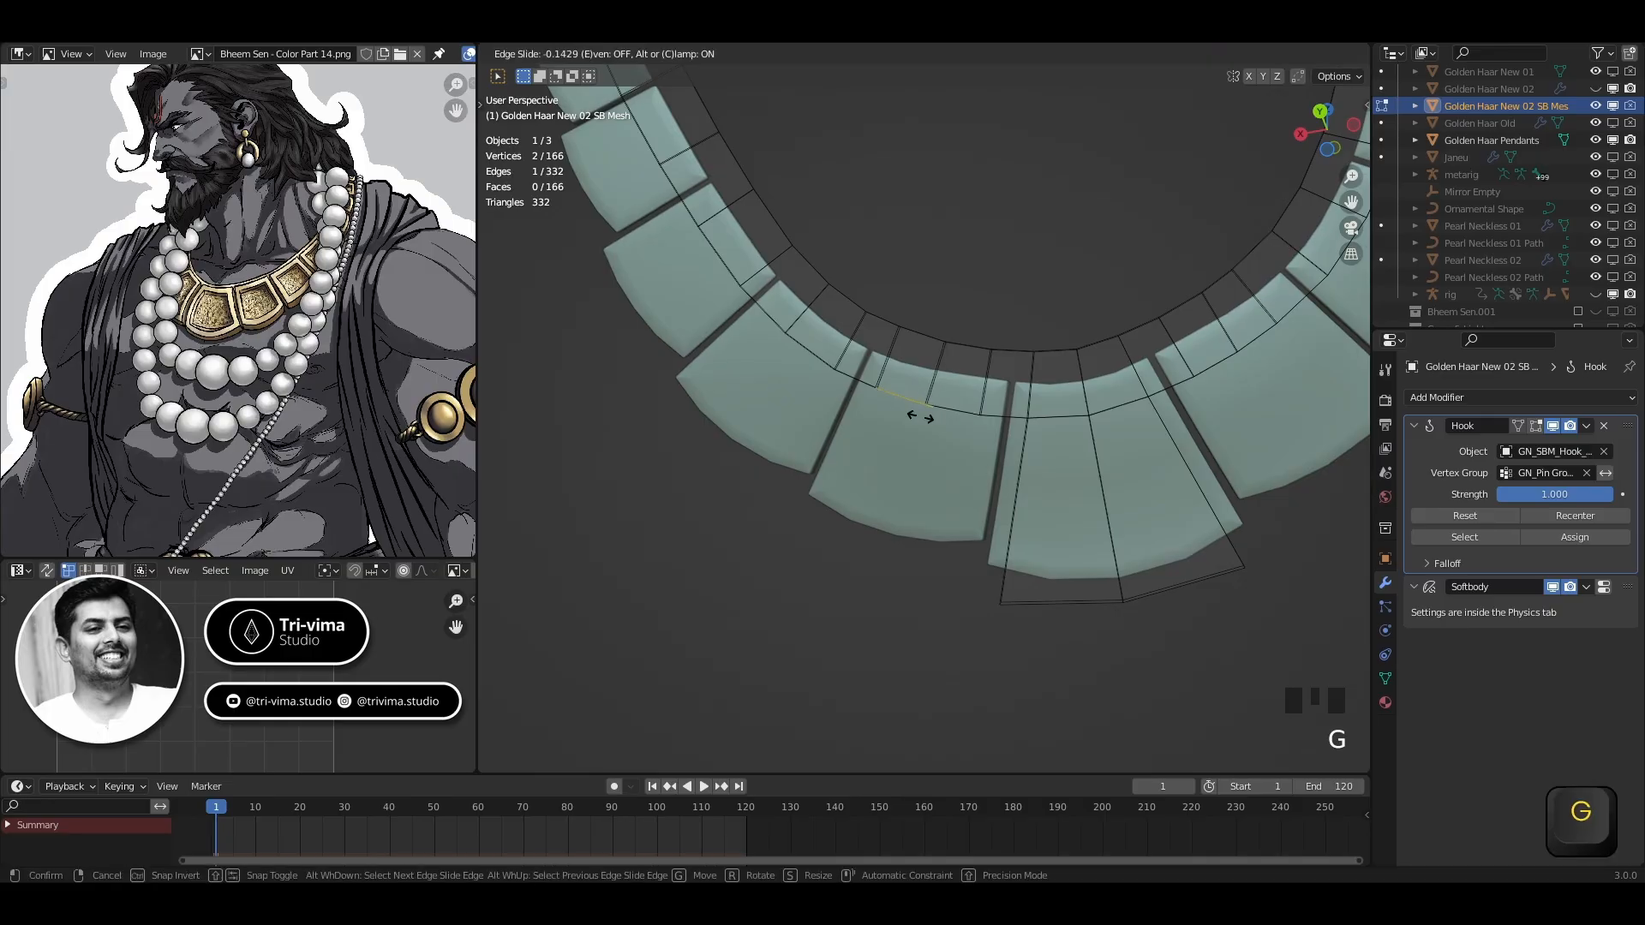
left_click(921, 416)
Select the band's outer-rim edge segment behind the pendant on the opposite side of the central one
middle_click_drag(921, 416, 758, 483)
left_click(1050, 435)
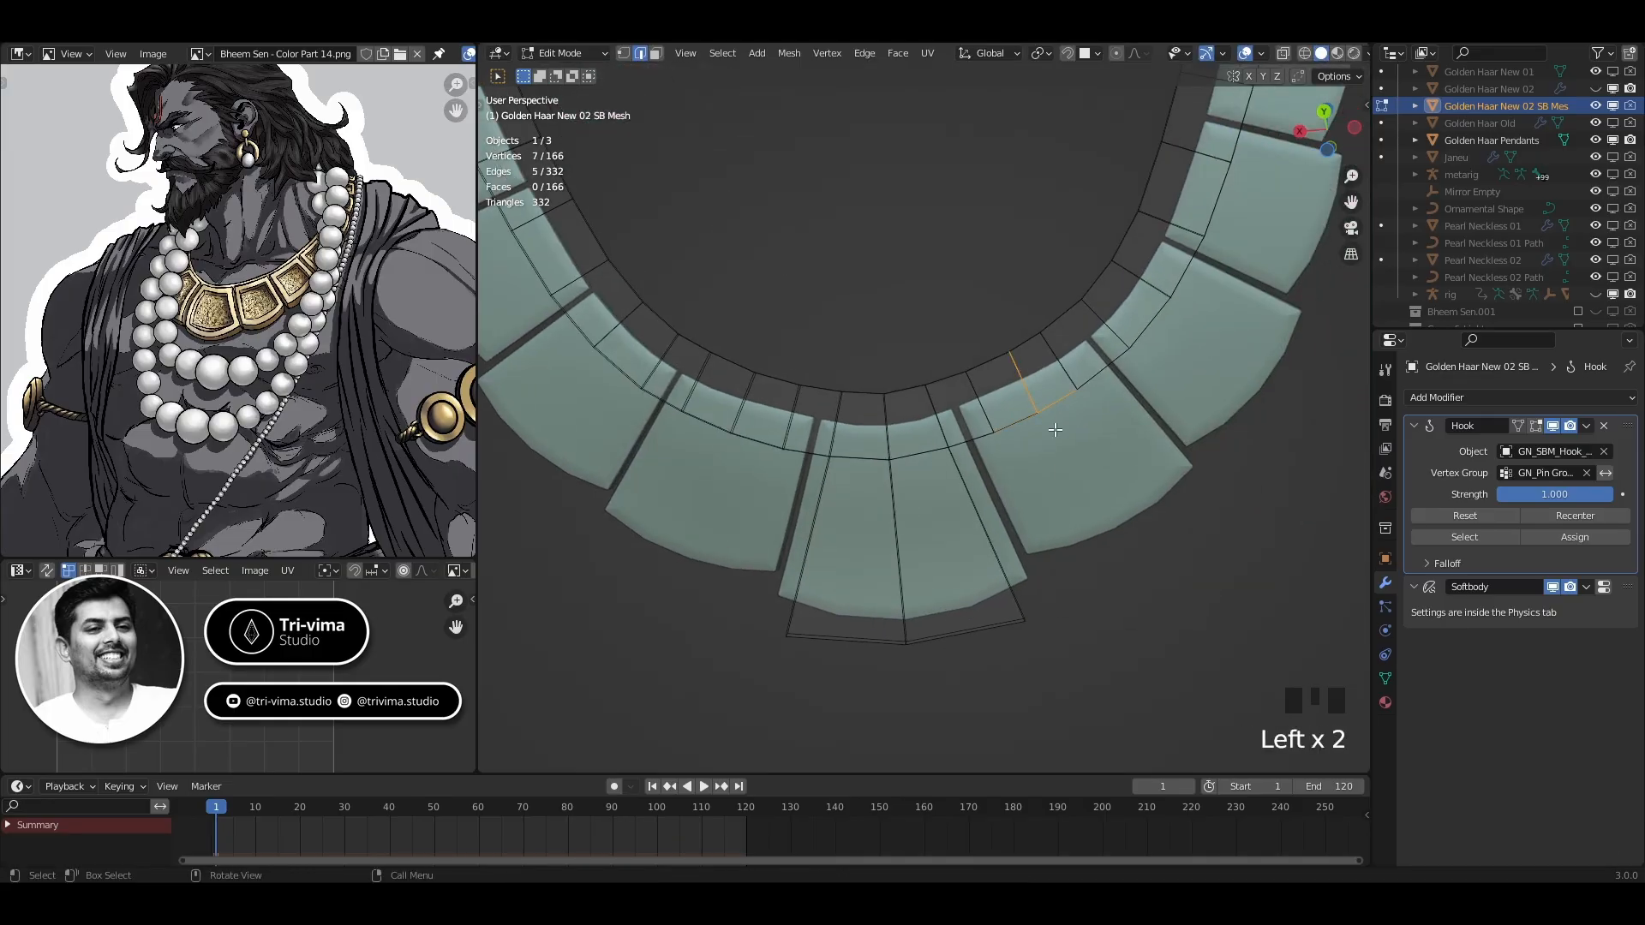
left_click(1036, 448)
left_click(1051, 464)
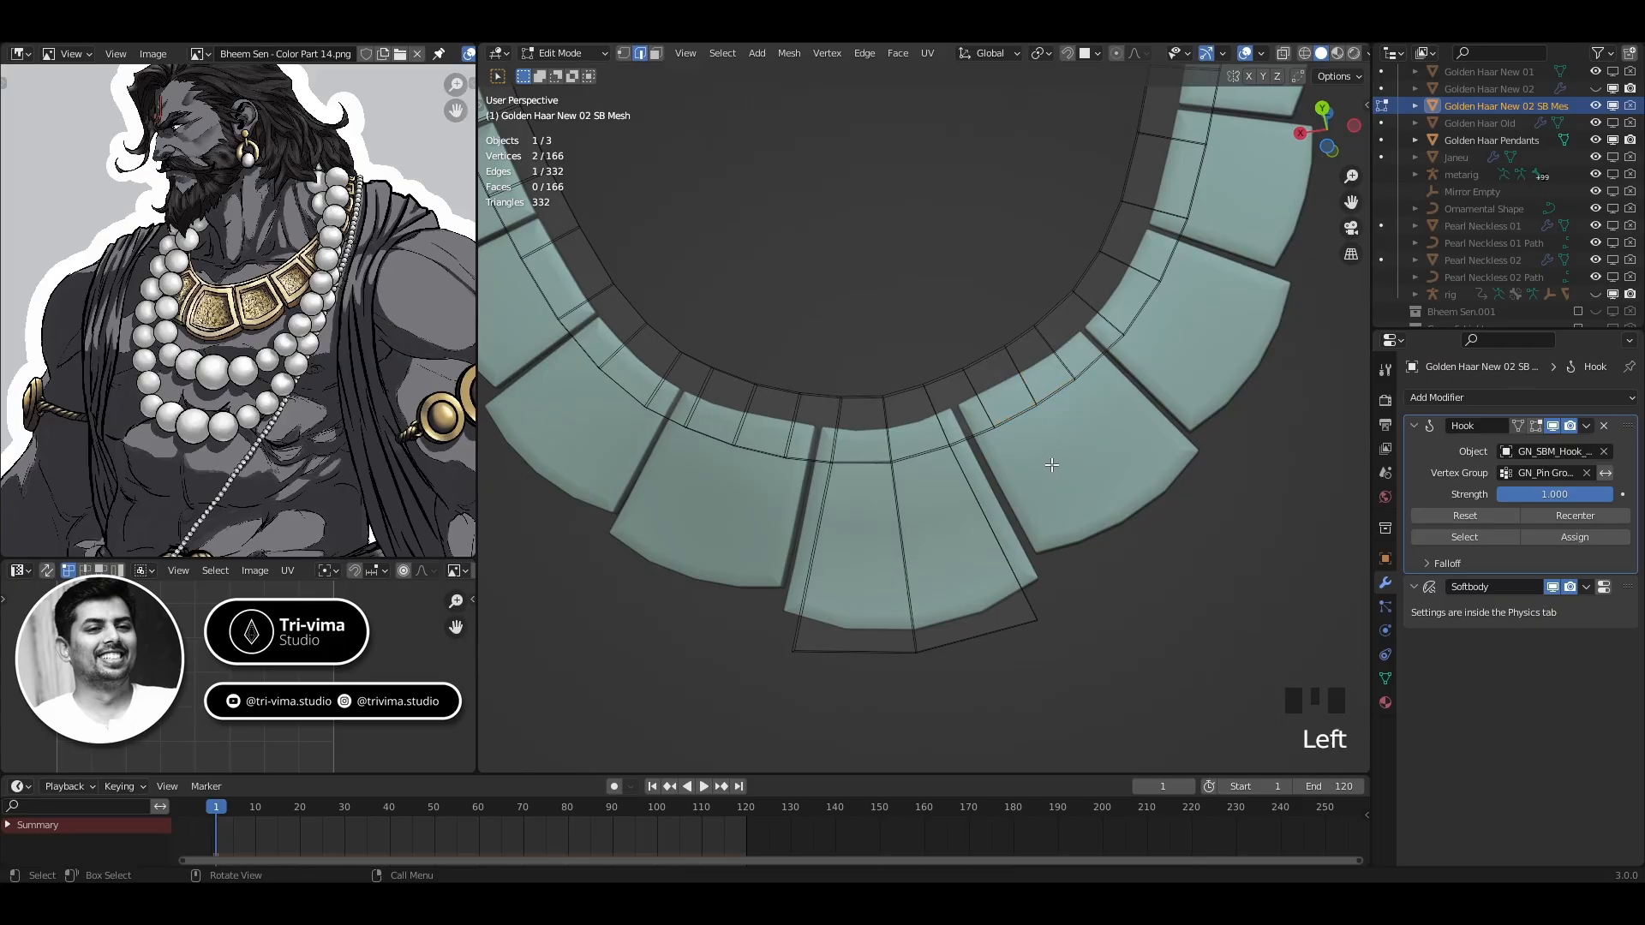
key("h")
key("h")
key("h")
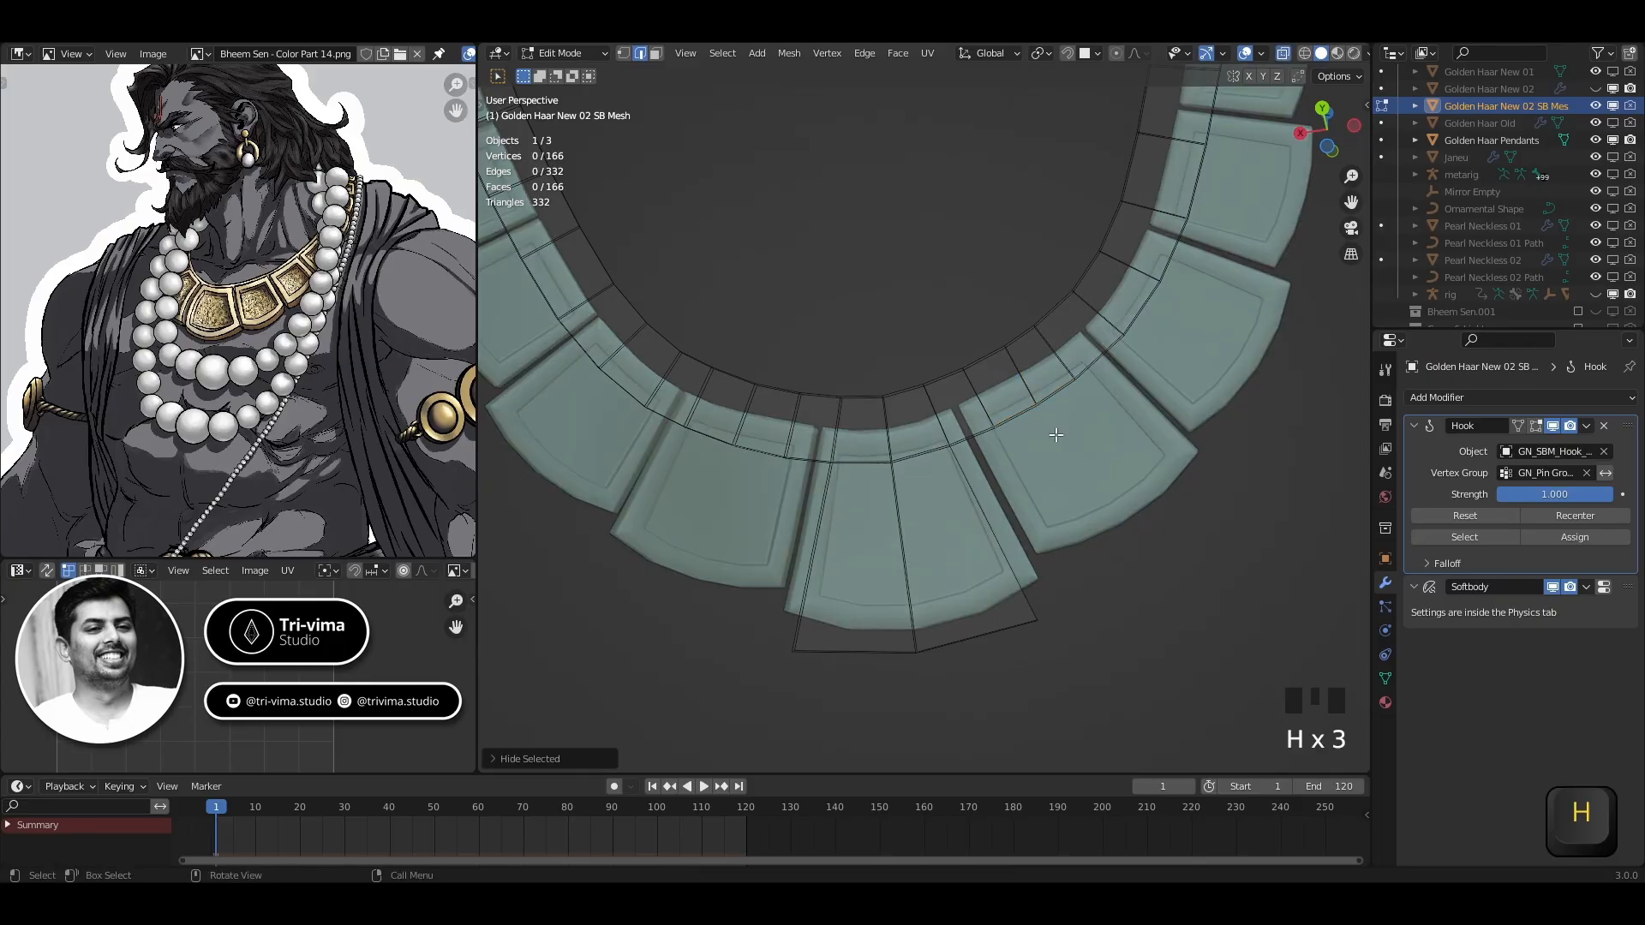
key("ctrl+z")
Edge-slide the selected rim segment and the neighboring cross-section edges along the band to fit the pendant in front of them
key("g")
key("g")
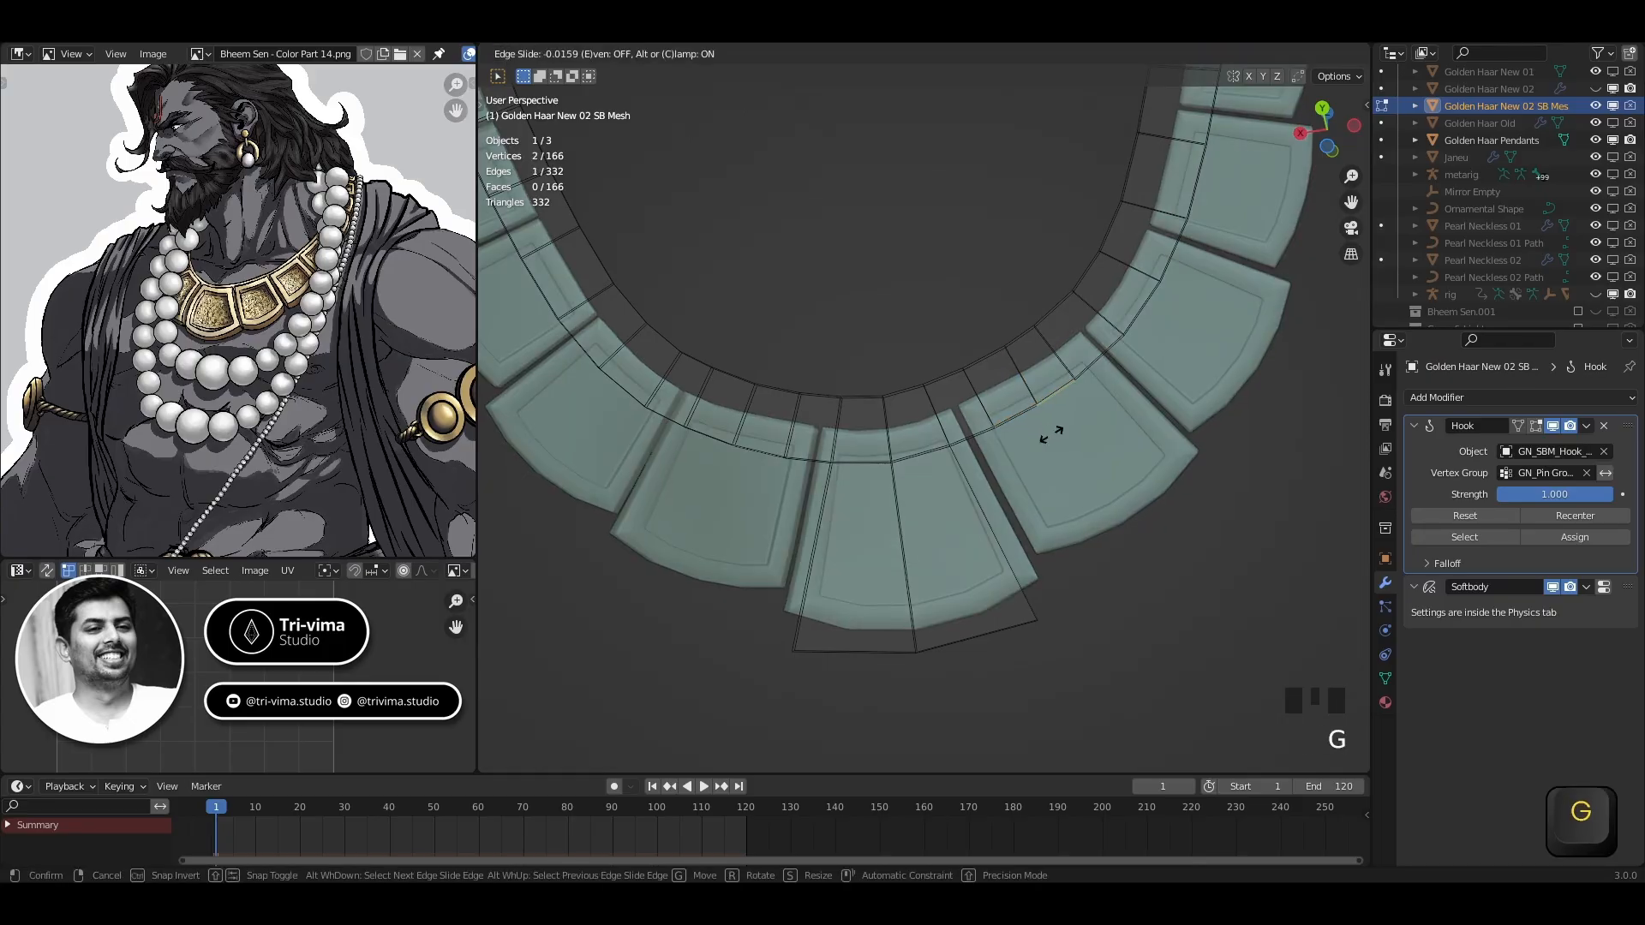
left_click(1055, 408)
left_click(1046, 350, "alt+shift")
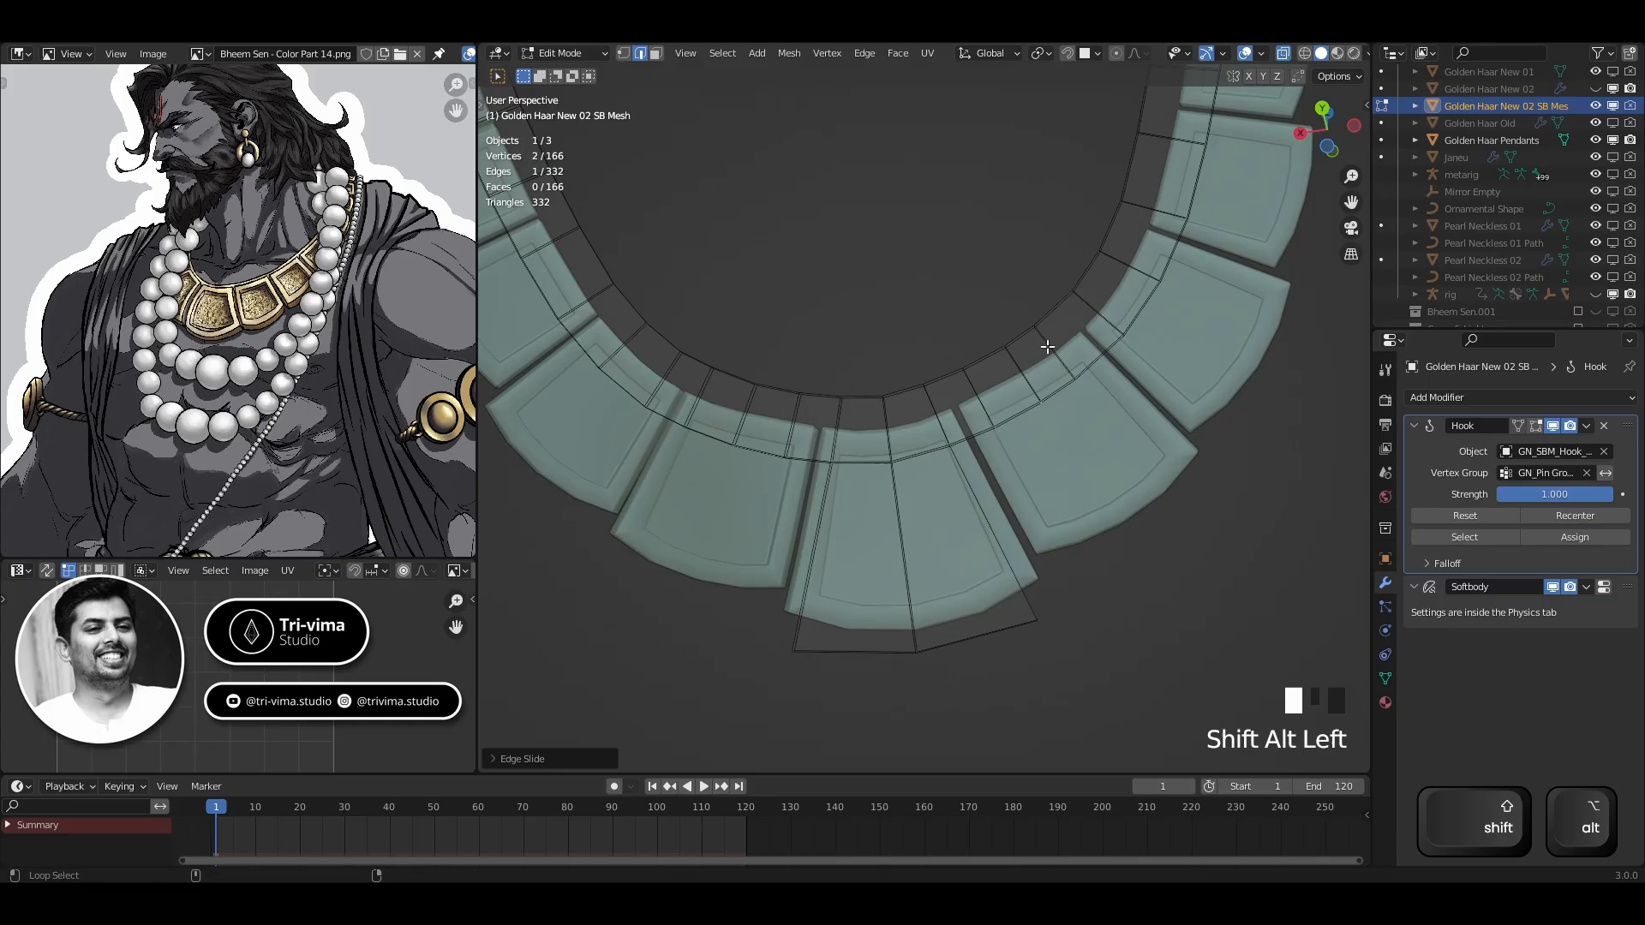
key("g")
key("g")
left_click(1090, 428)
left_click(1038, 396)
key("g")
key("g")
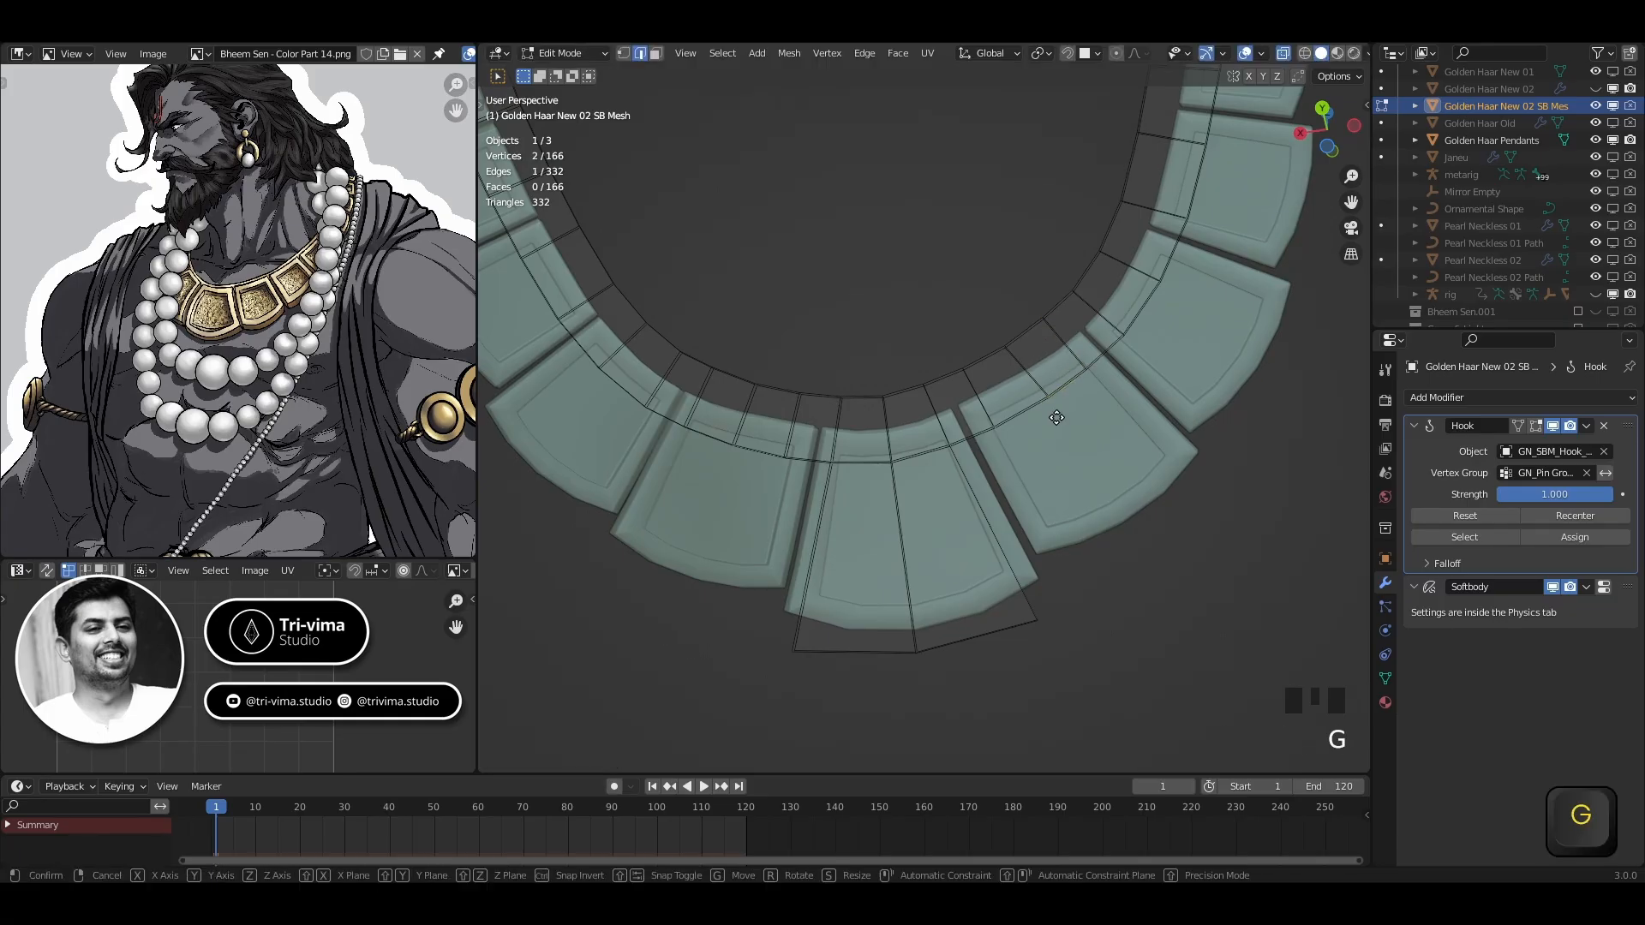
left_click(1054, 423)
Edge-slide the cross-section loop behind the second pendant from the center along the band, slightly toward the central pendant
middle_click_drag(1055, 423, 1077, 398, "shift")
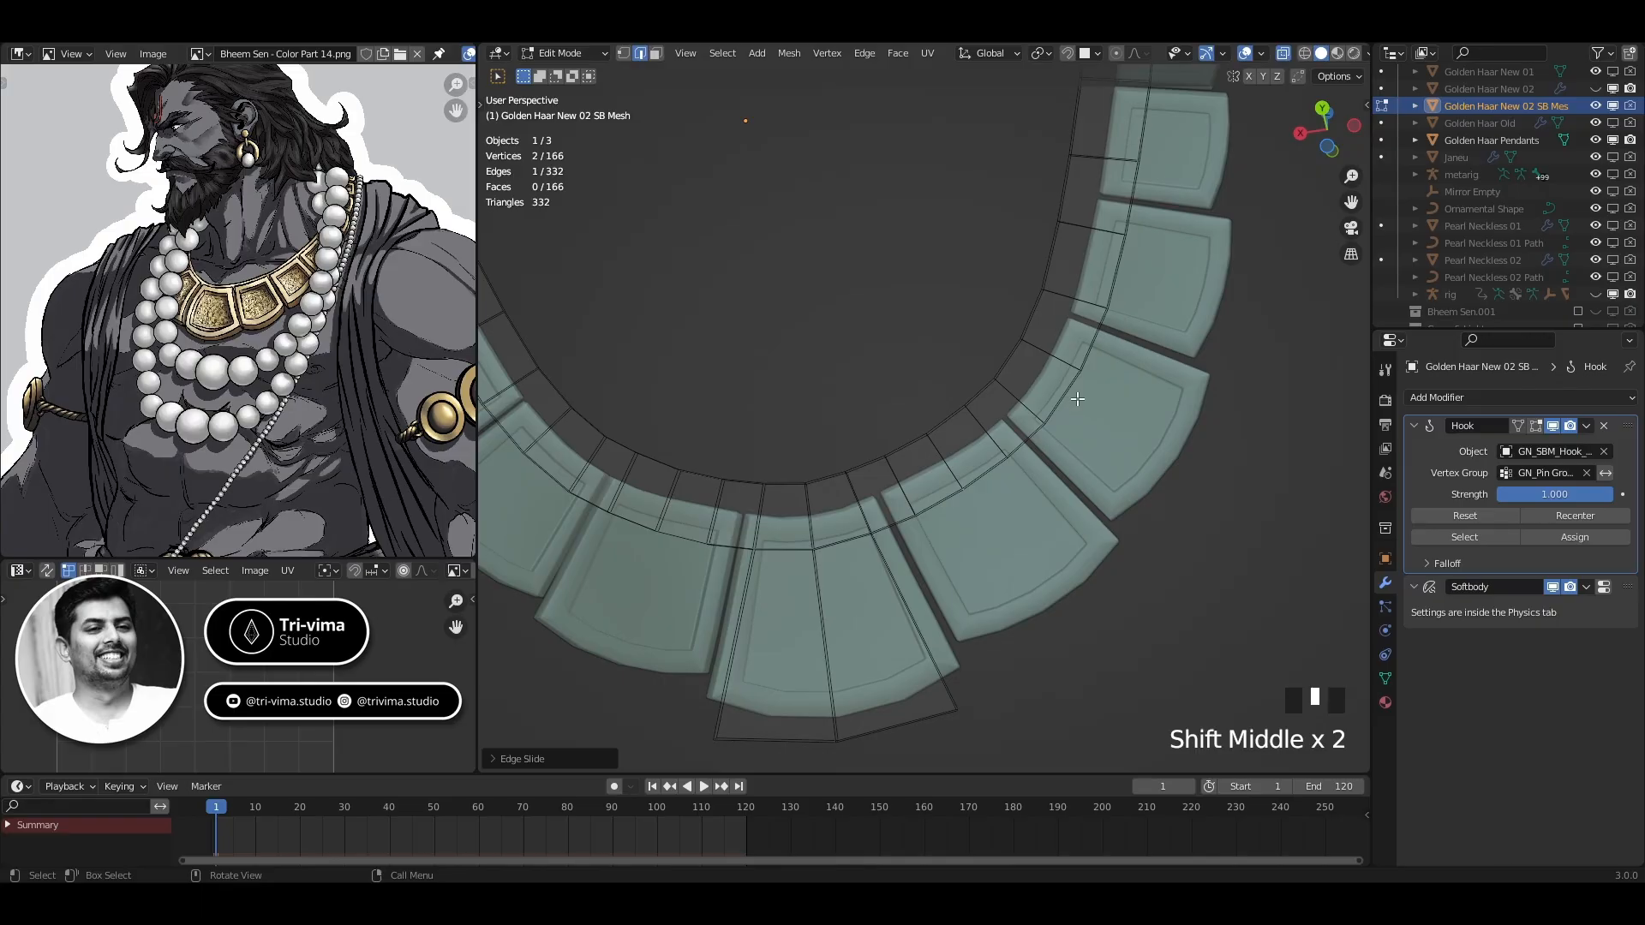
left_click(1027, 349)
left_click(1052, 356, "shift")
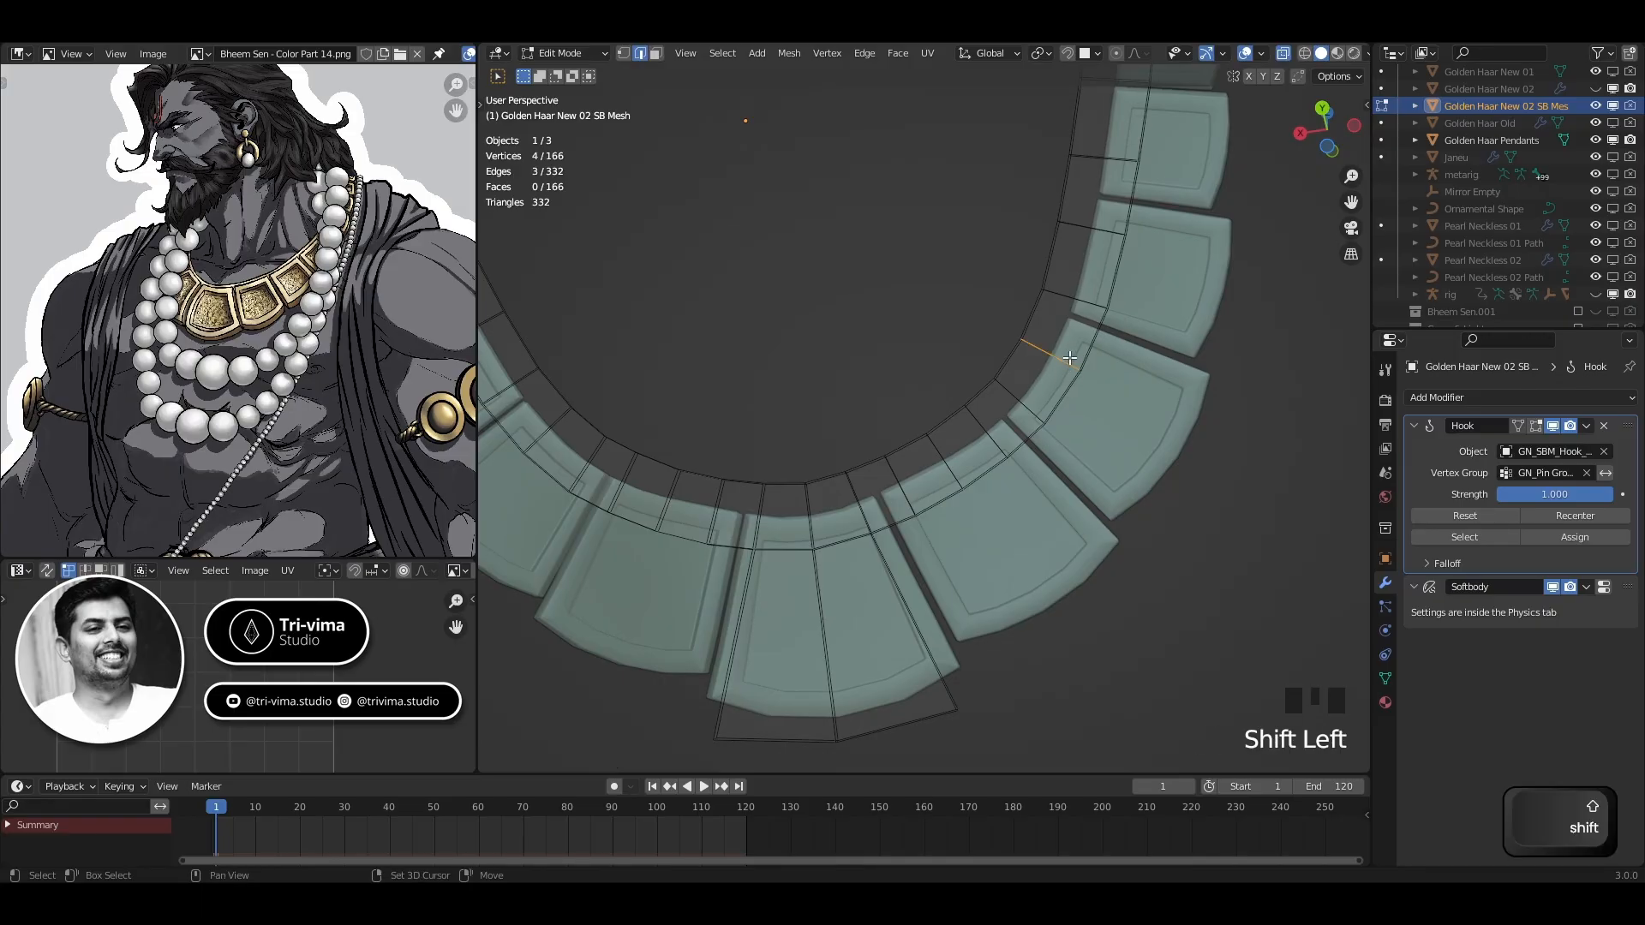
left_click(1069, 358, "shift")
key("g")
key("g")
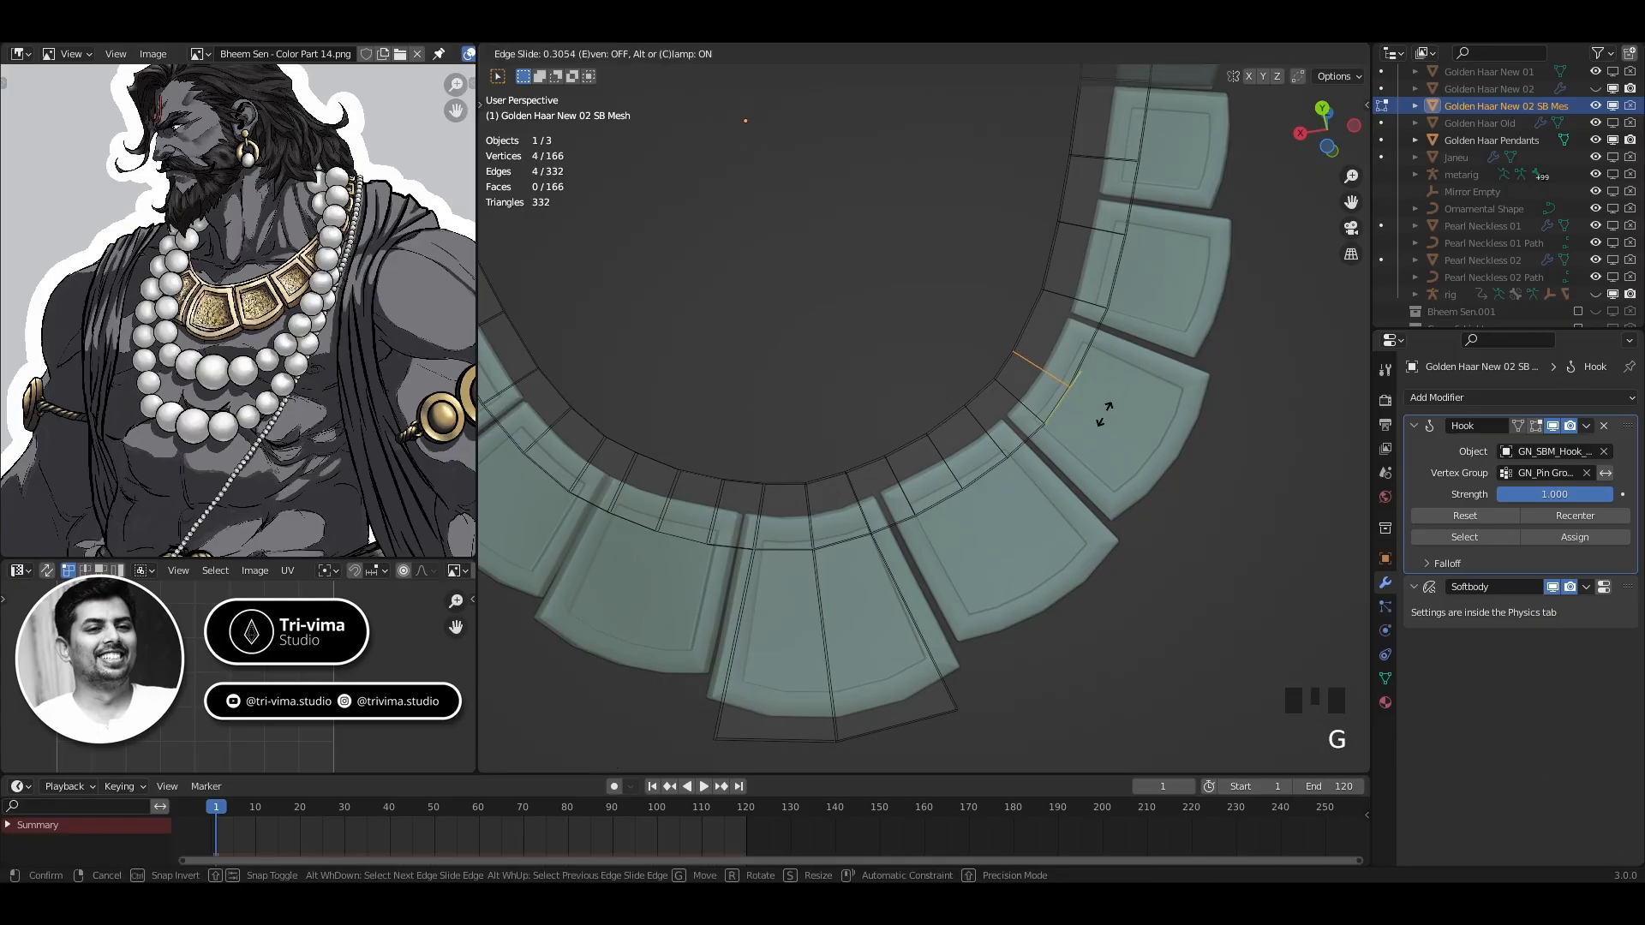
left_click(1090, 364)
Add a loop cut near the outer side of that second pendant and nudge it together with the neighboring loop
key("ctrl+r")
left_click(1092, 358)
key("Escape")
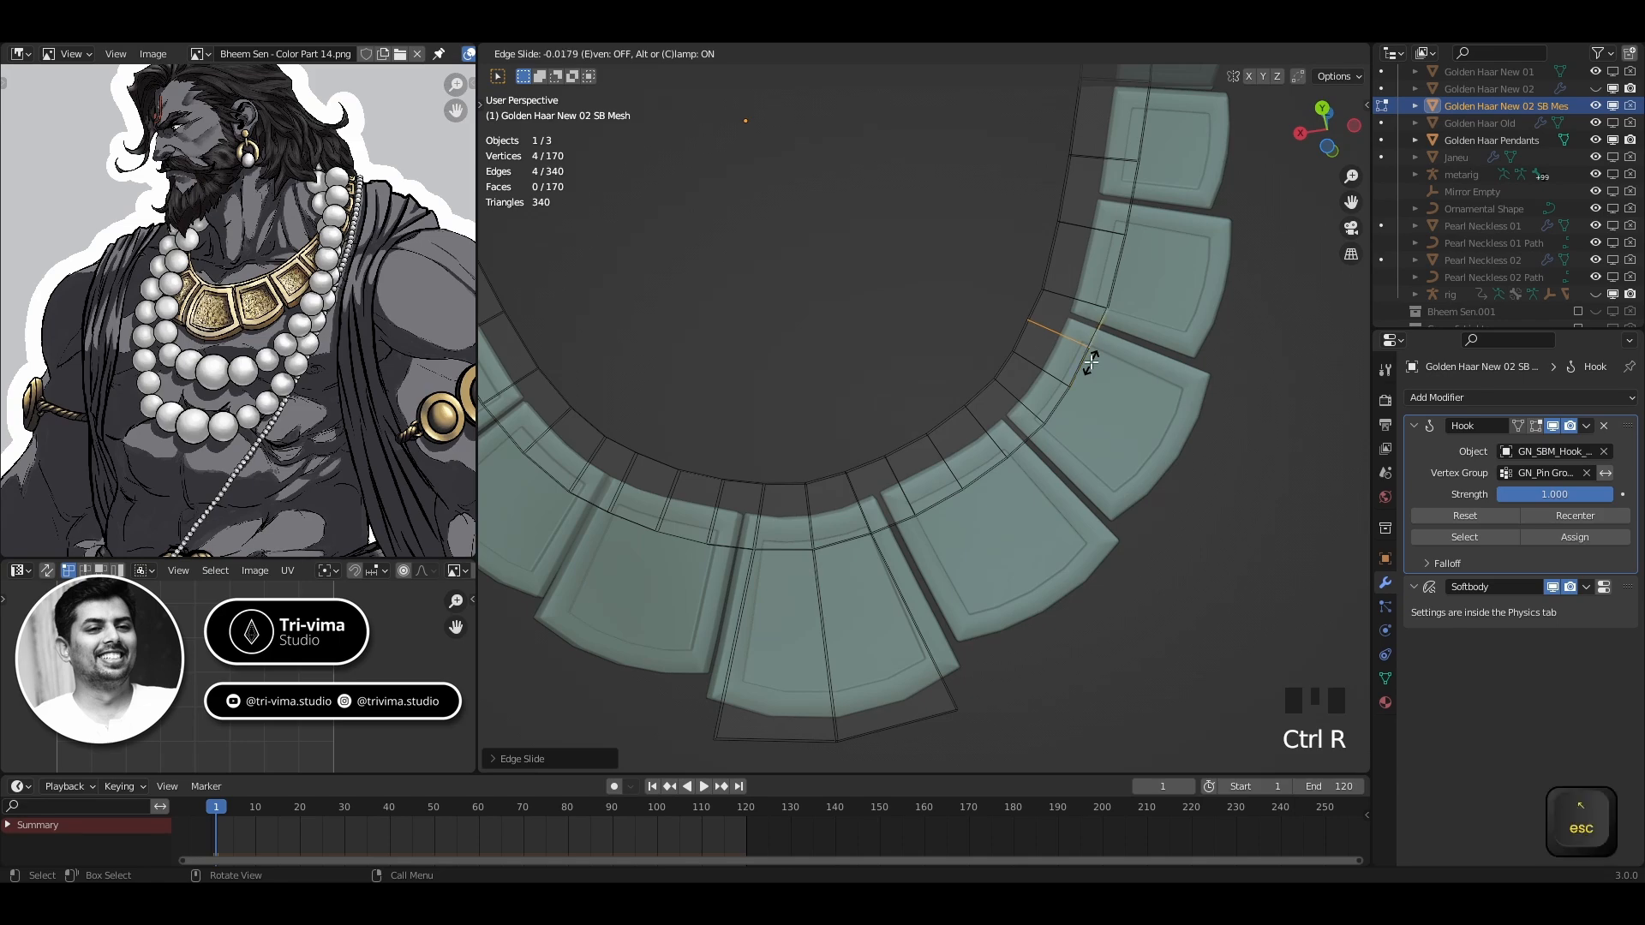
left_click(1123, 399, "alt+shift")
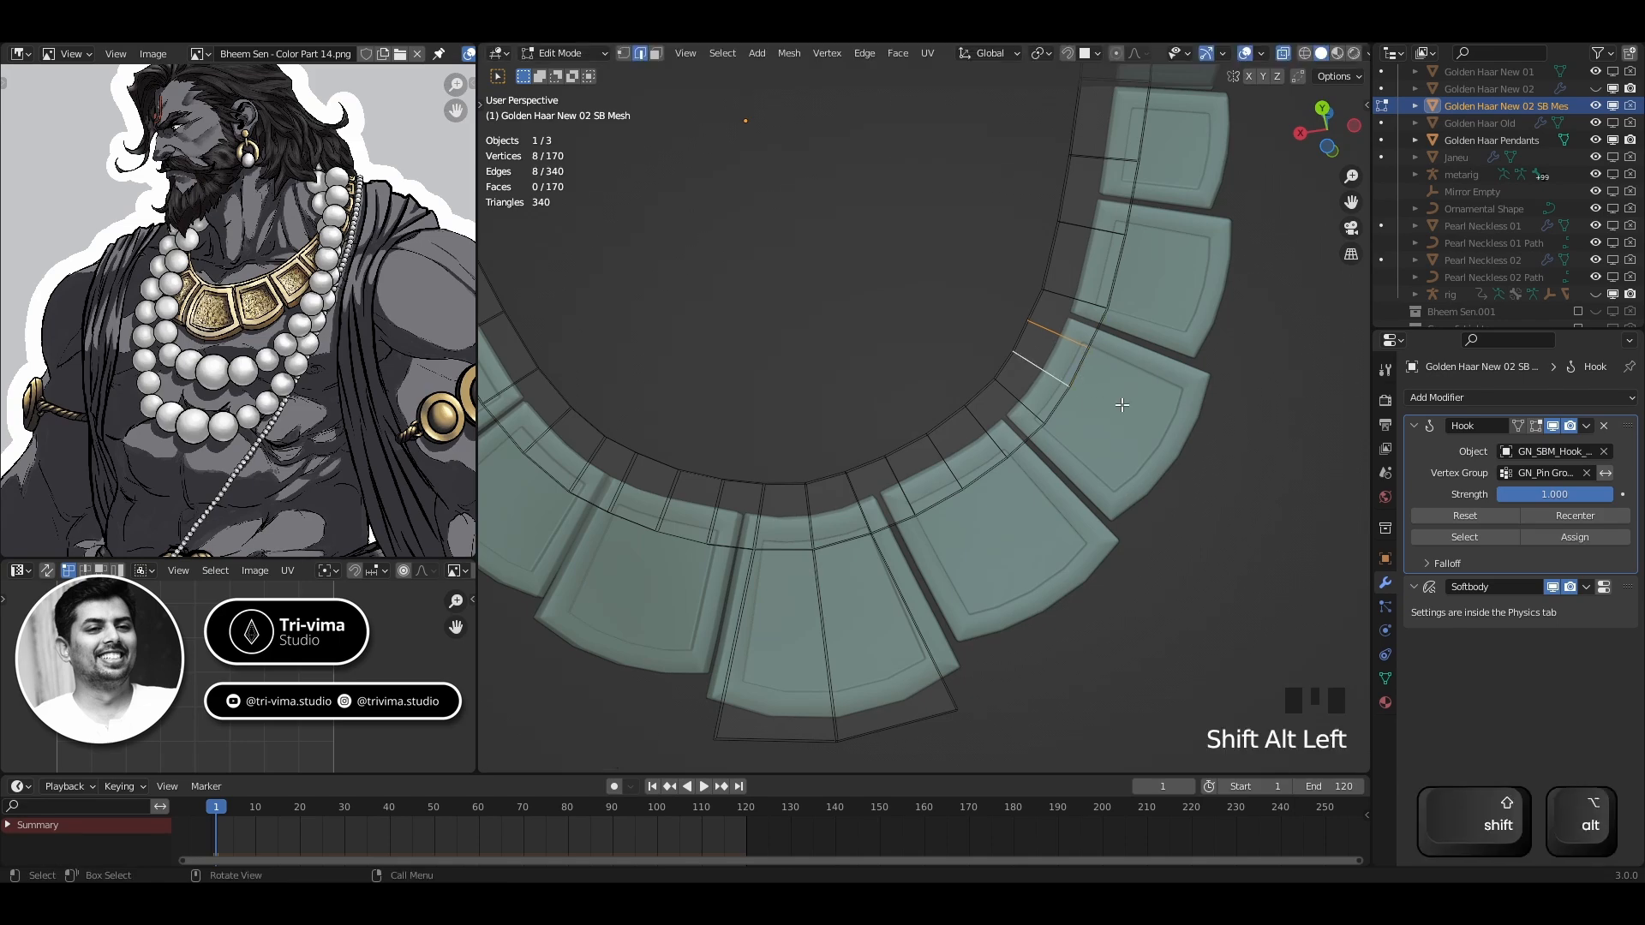
key("g")
key("shift")
left_click(1141, 416)
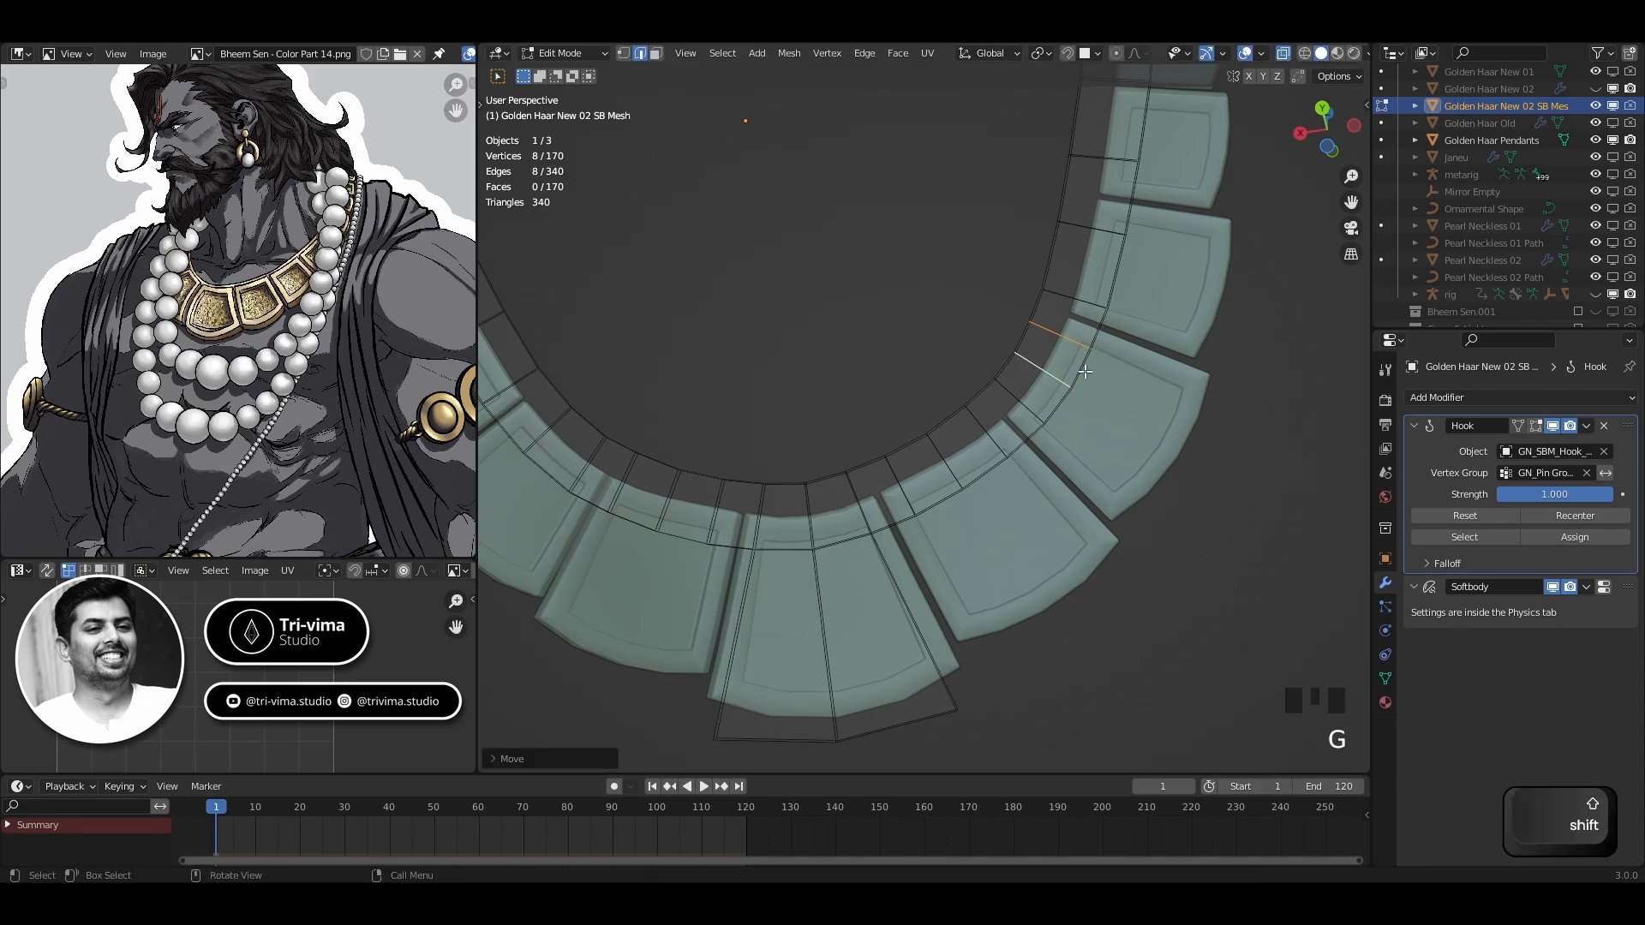
Deselect the older loop and nudge only the newly cut loop into line with the second pendant's outer side
left_click_drag(998, 343, 1028, 363, "ctrl")
mouse_move(1062, 373)
left_mouse_down("ctrl")
mouse_move(1081, 398)
mouse_move(1048, 372)
mouse_move(1058, 382)
left_mouse_up("ctrl")
key("g")
key("shift")
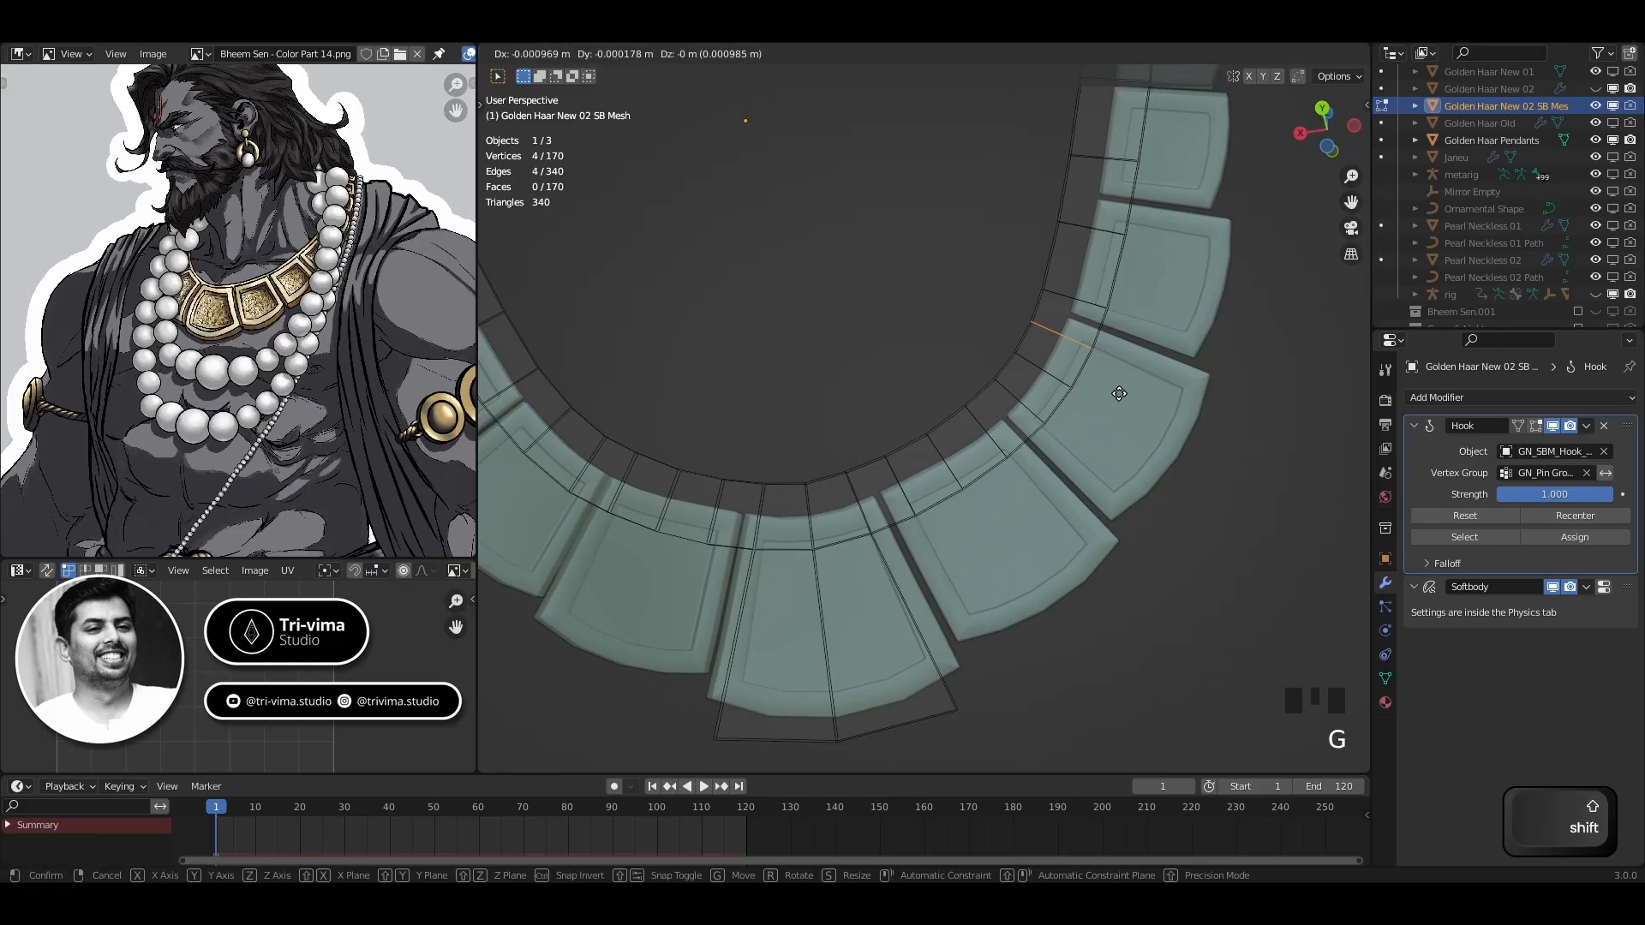
left_click(1111, 470)
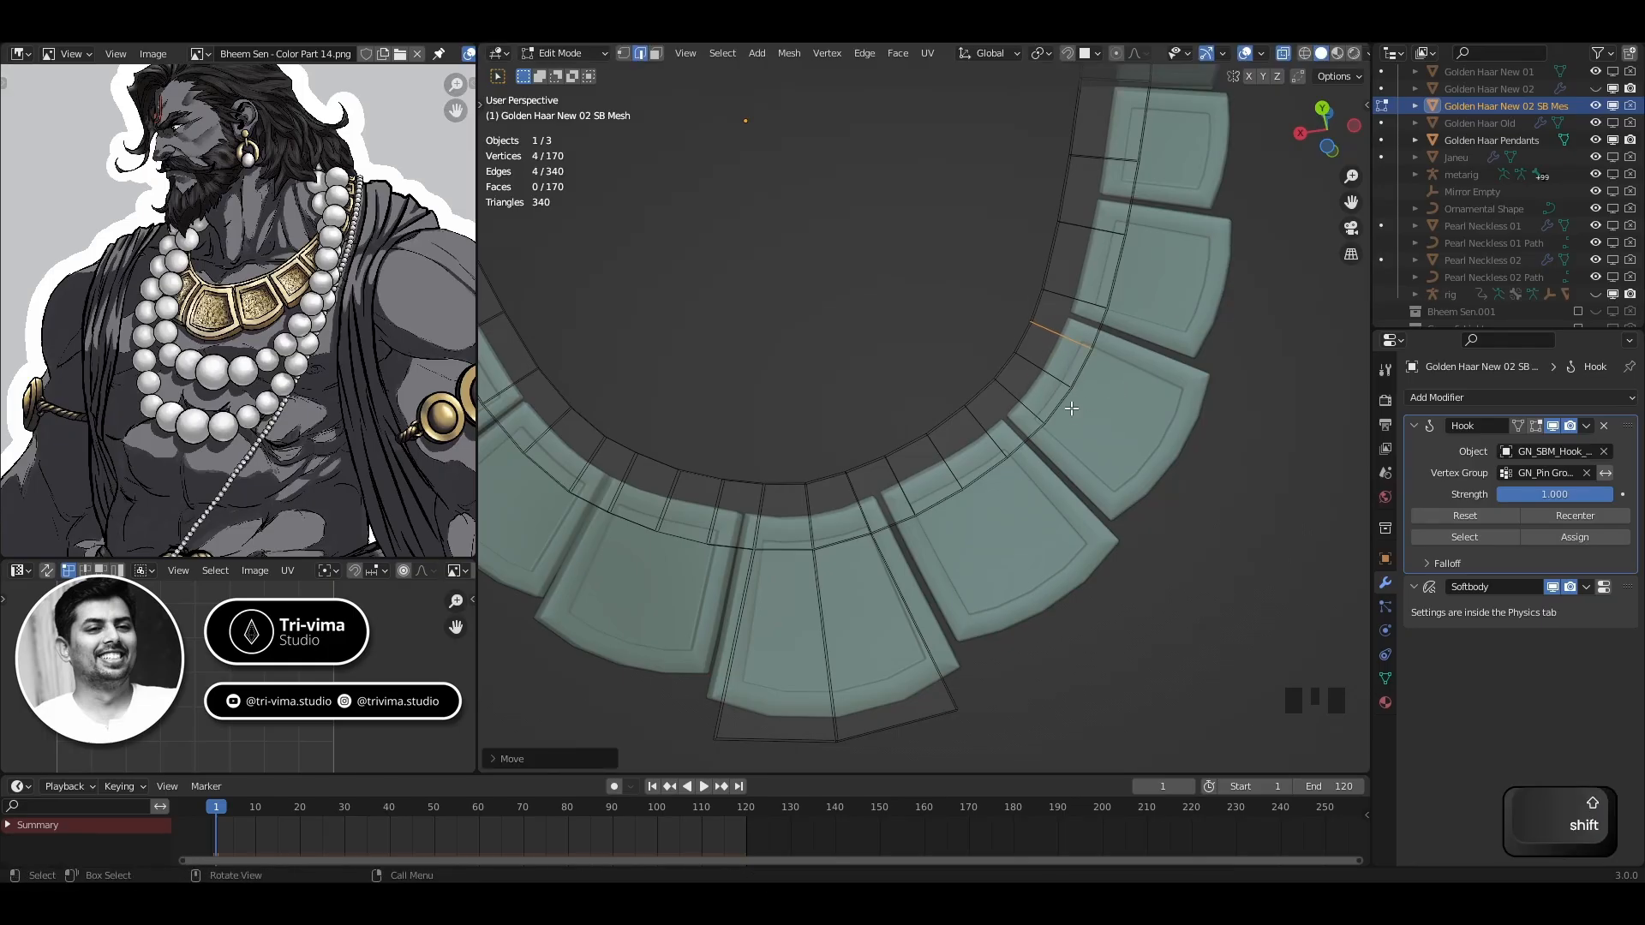
Narrow the far end of the extension behind the central pendant along X and edge-slide its two outer corner edges slightly
middle_click_drag(914, 580, 1023, 578, "shift")
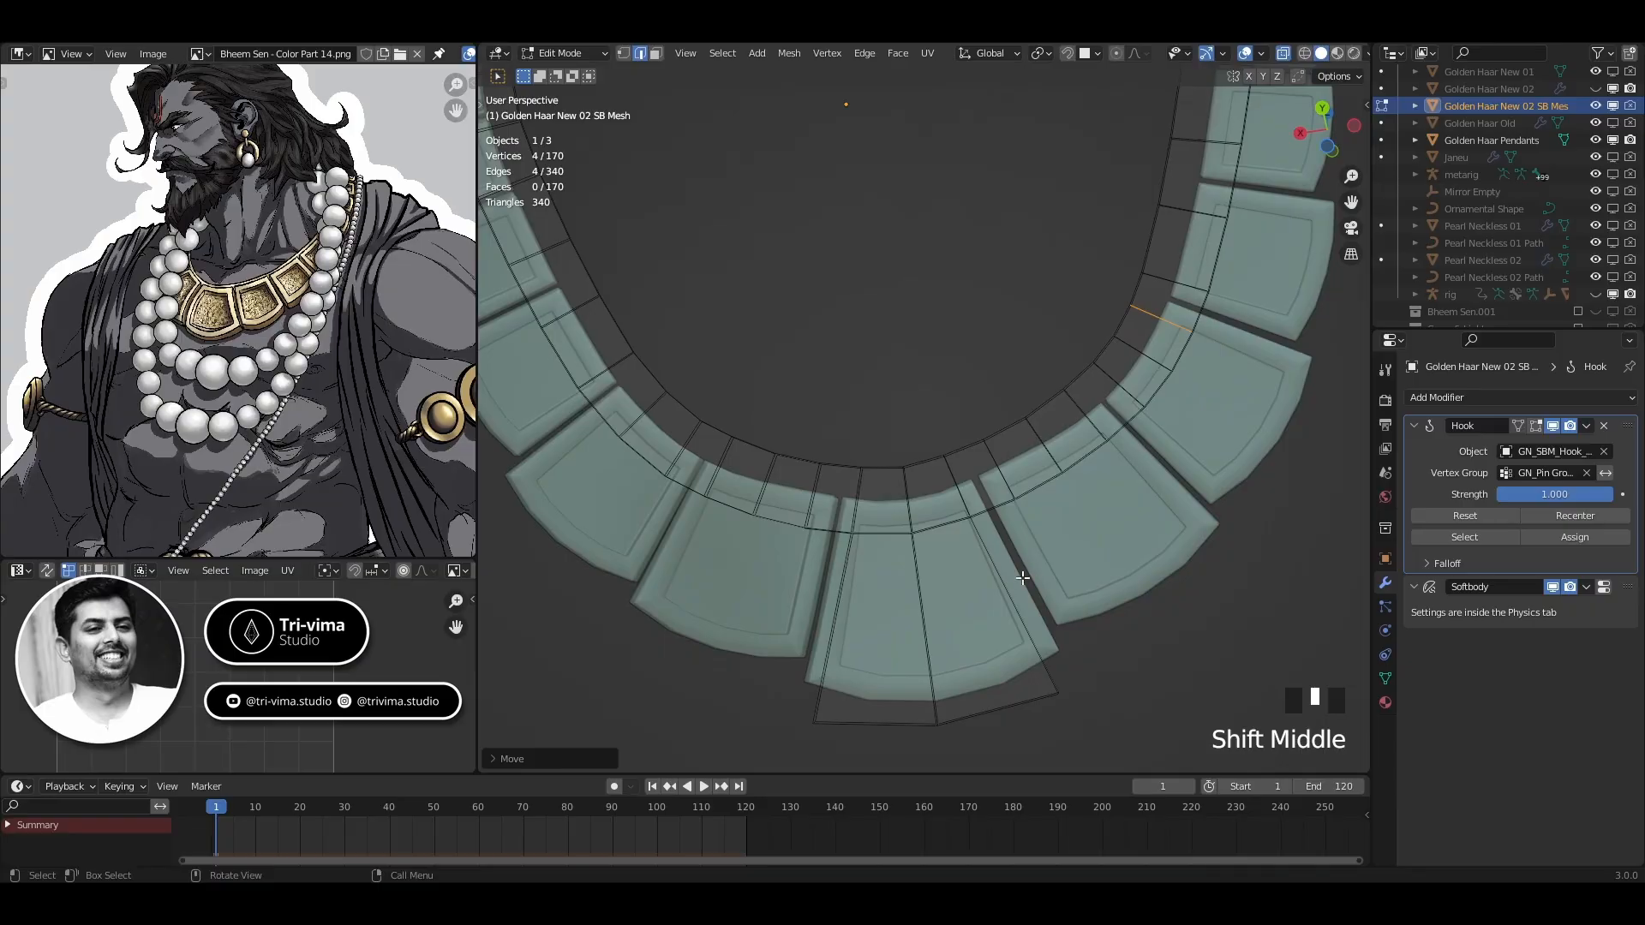
left_click_drag(792, 709, 846, 745)
left_click_drag(1042, 682, 1090, 715, "shift")
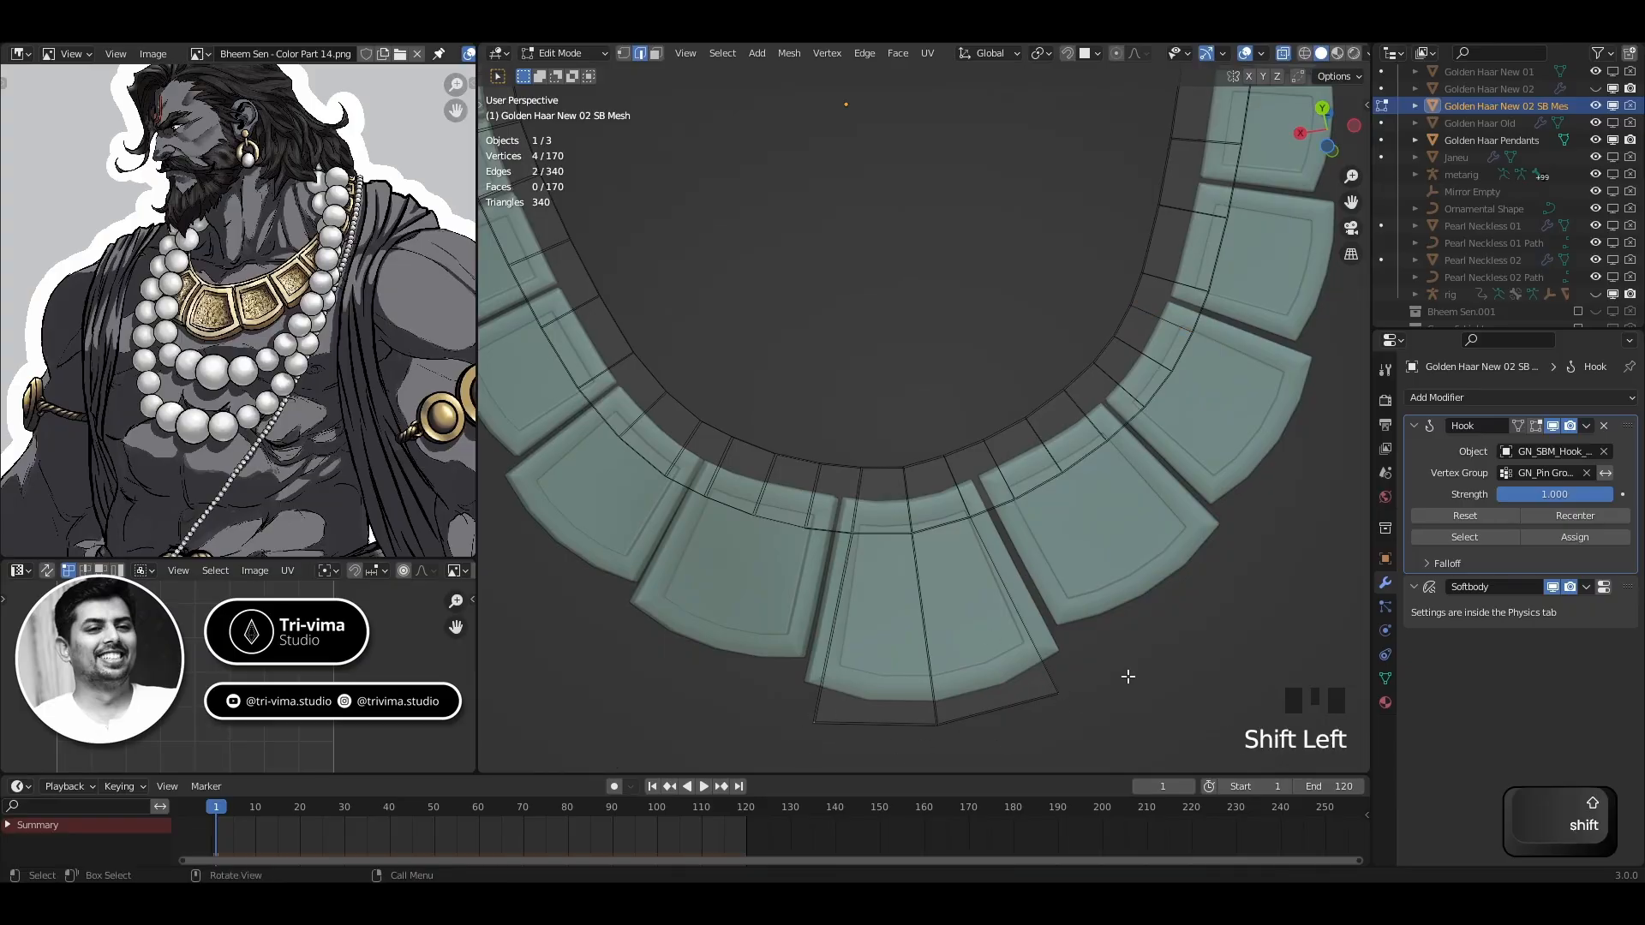
key("s")
key("x")
left_click(1101, 676)
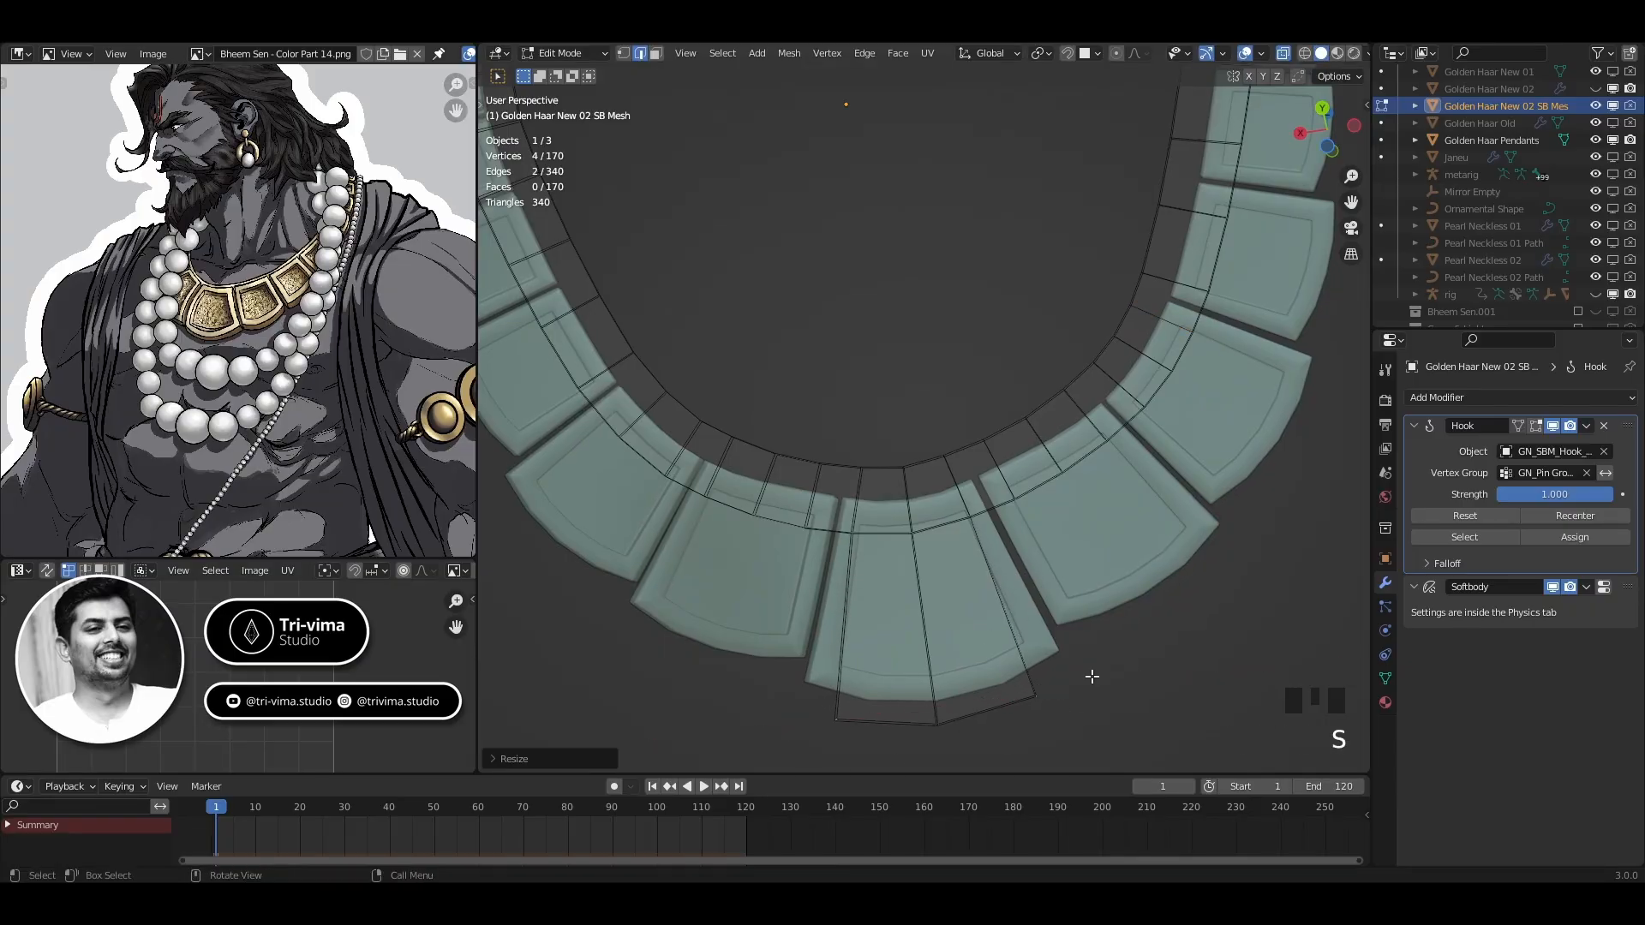
key("g")
key("g")
left_click(1088, 668)
From directly below, compare both halves of the band by selecting outer-rim faces behind the two pendants flanking the central one
mouse_move(1088, 668)
middle_mouse_down()
mouse_move(1054, 609)
mouse_move(1091, 691)
middle_mouse_up()
key("ctrl+KP_7")
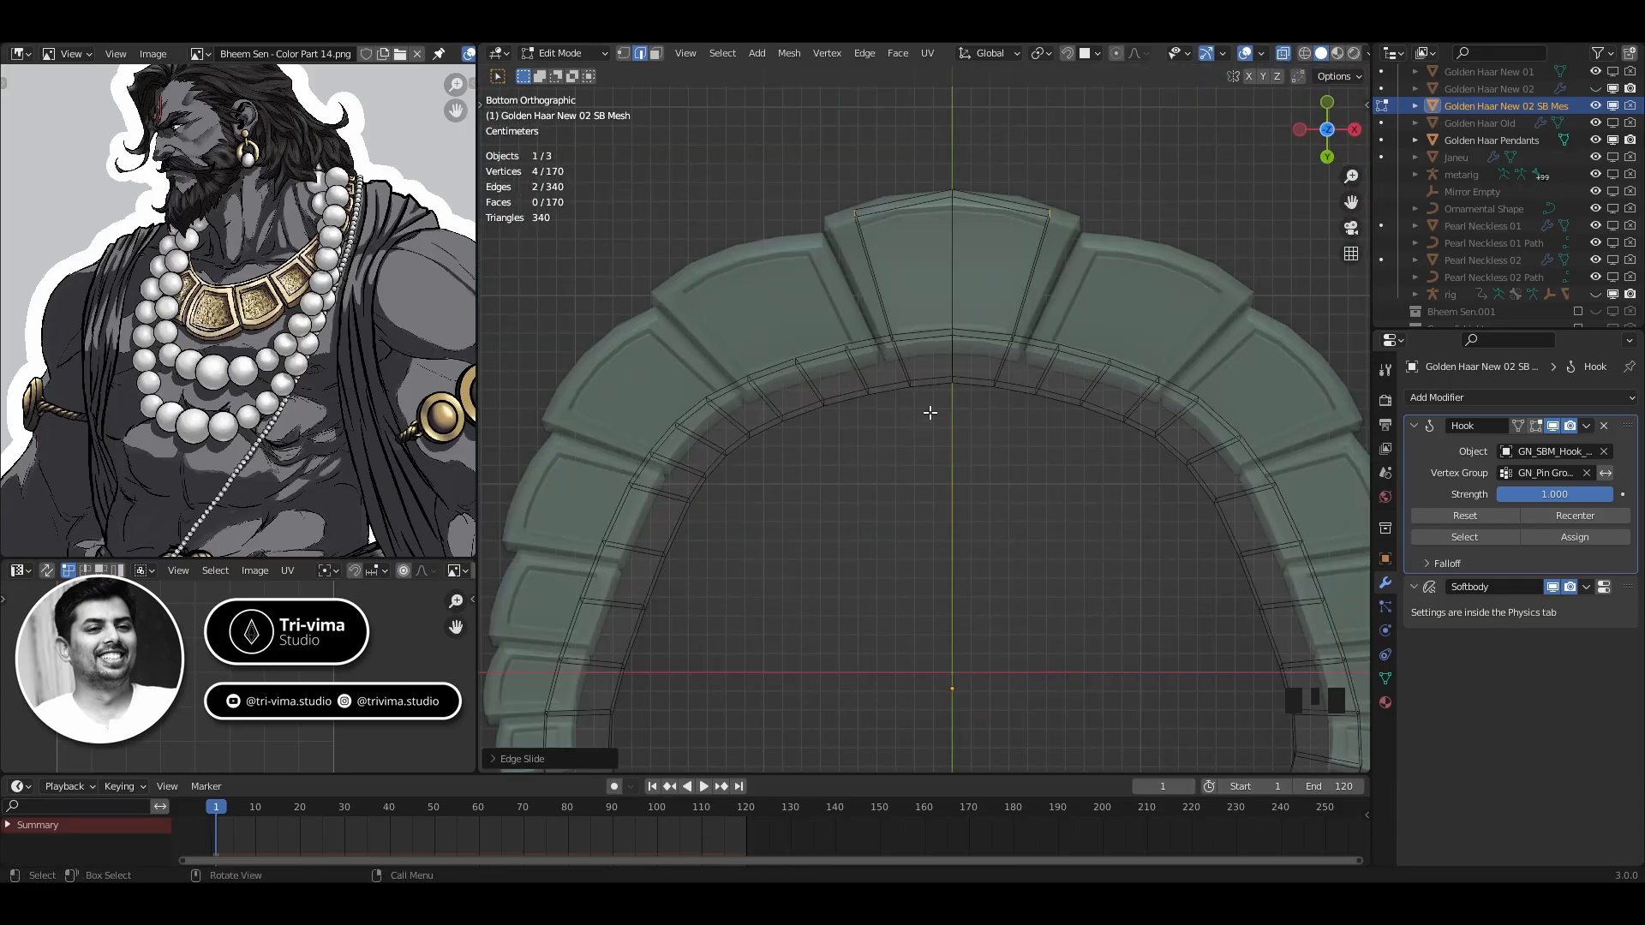
key("alt+z")
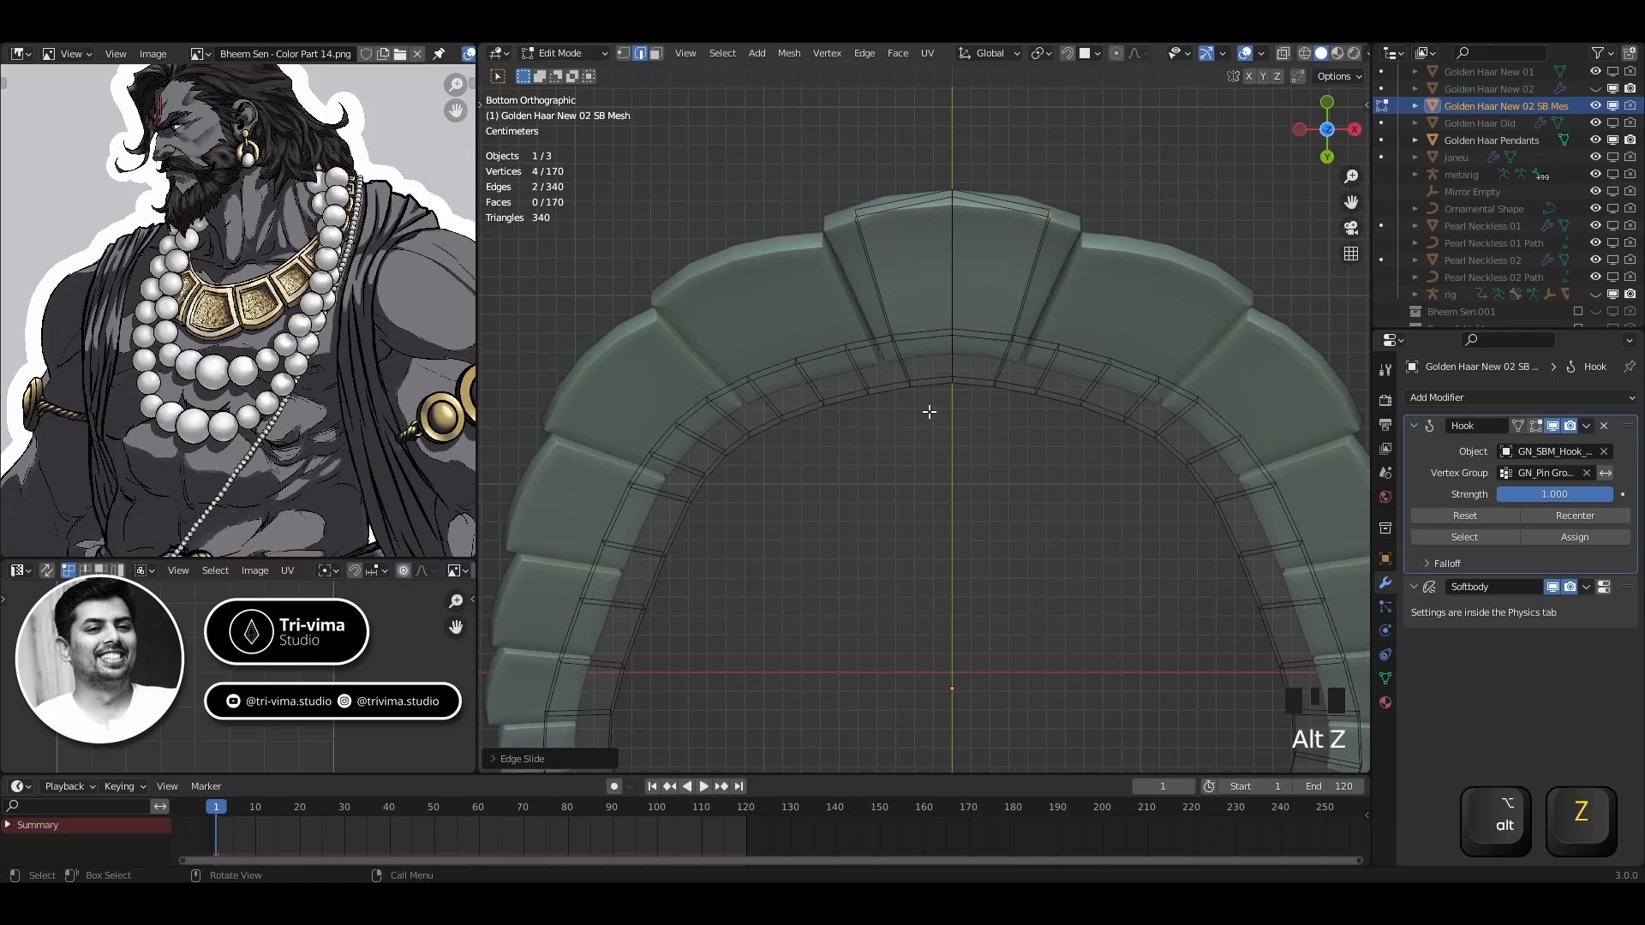
middle_click_drag(974, 275, 992, 399, "shift")
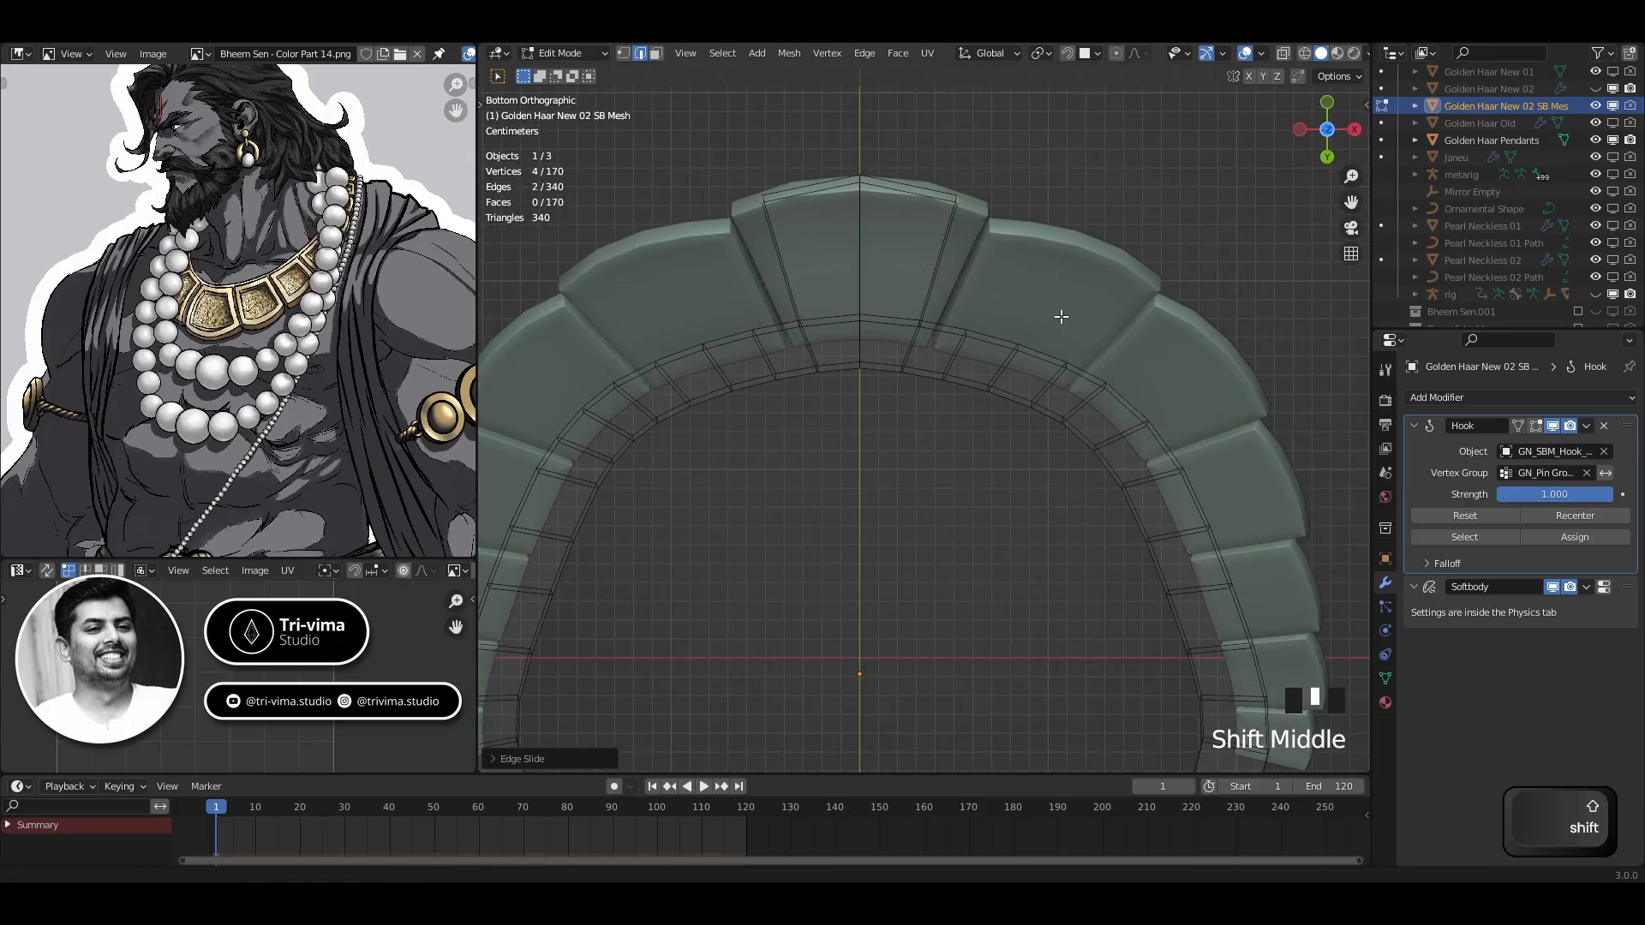
scroll(950, 348, "down", 3)
middle_click_drag(968, 607, 958, 490, "shift")
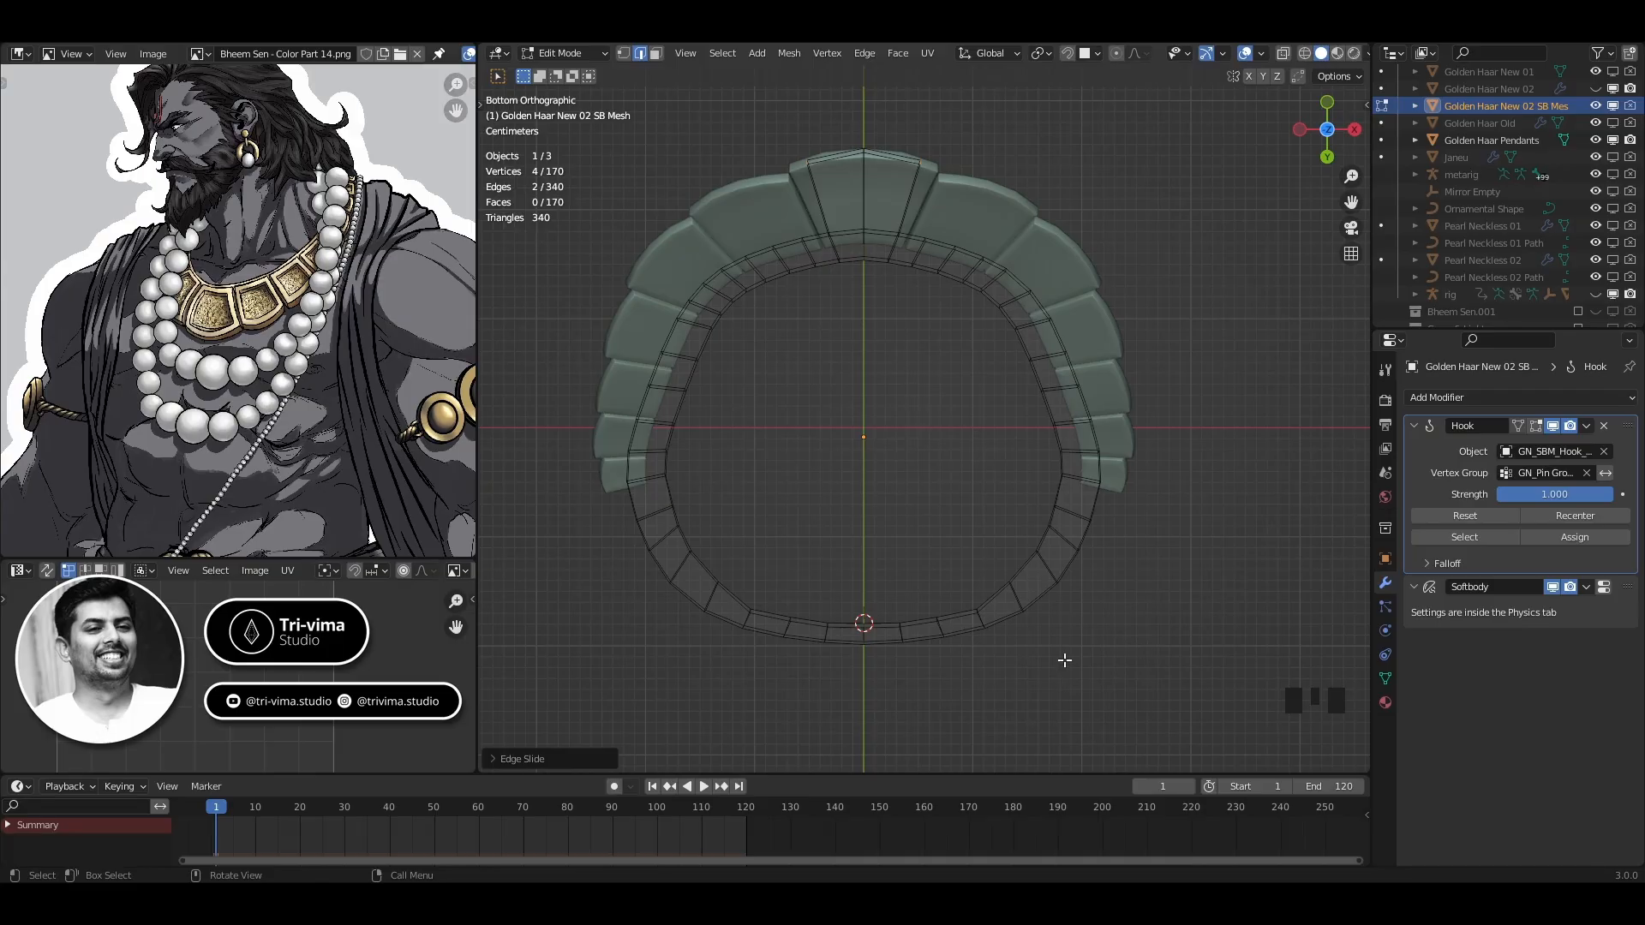
left_click(1414, 426)
left_click(939, 245)
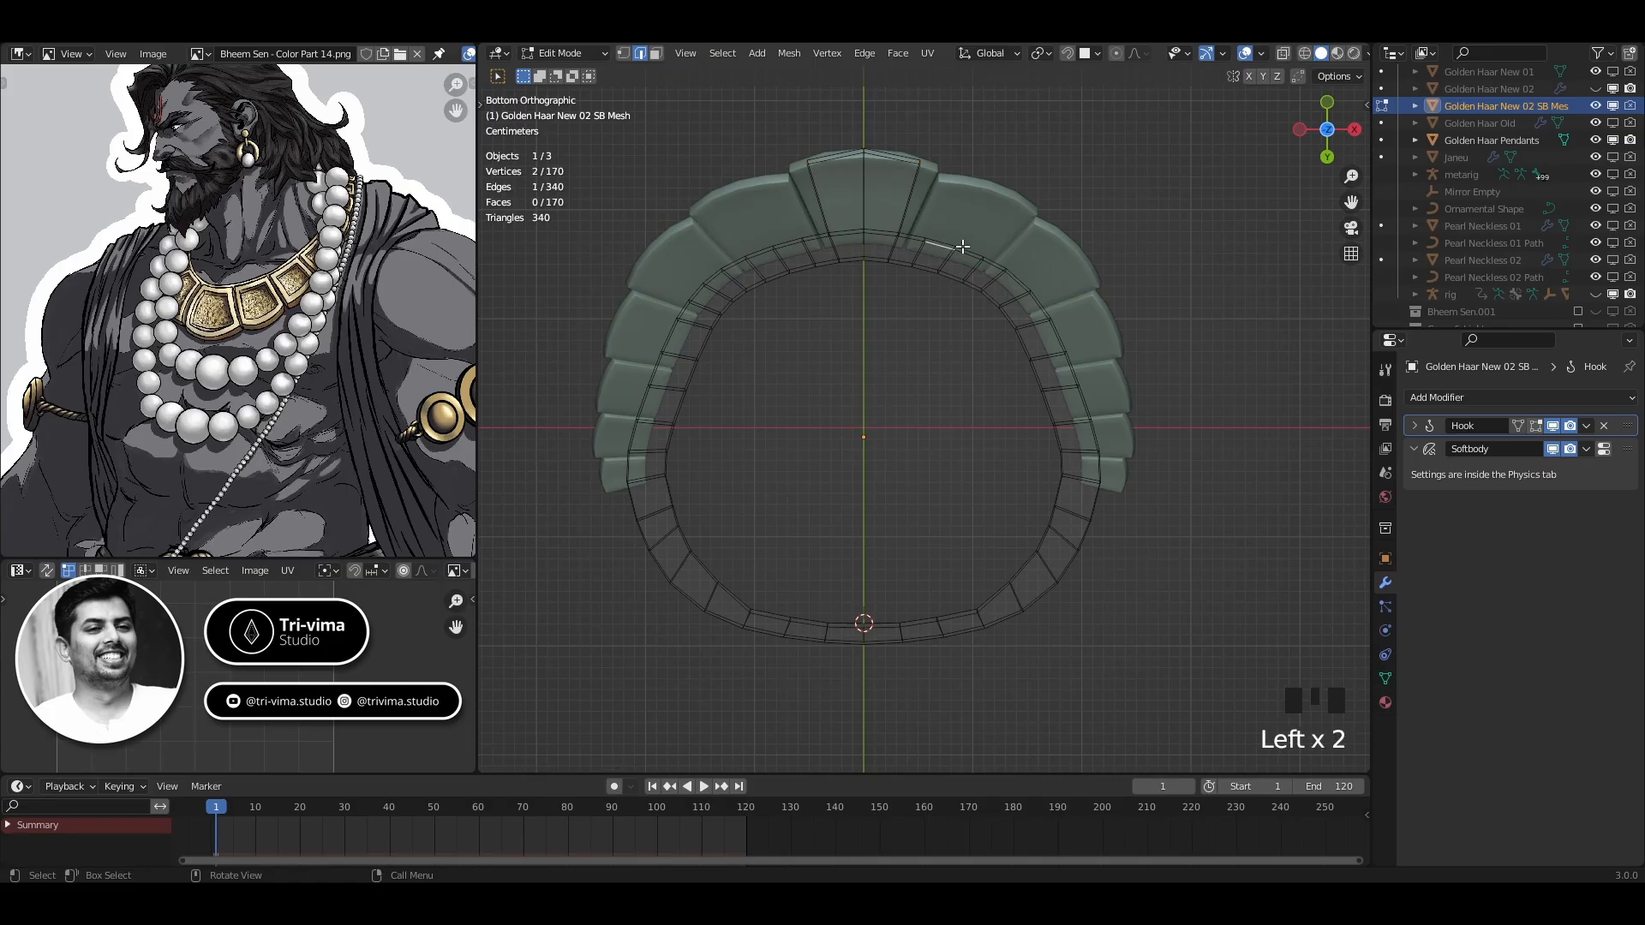
key("3")
left_click(939, 245, "shift")
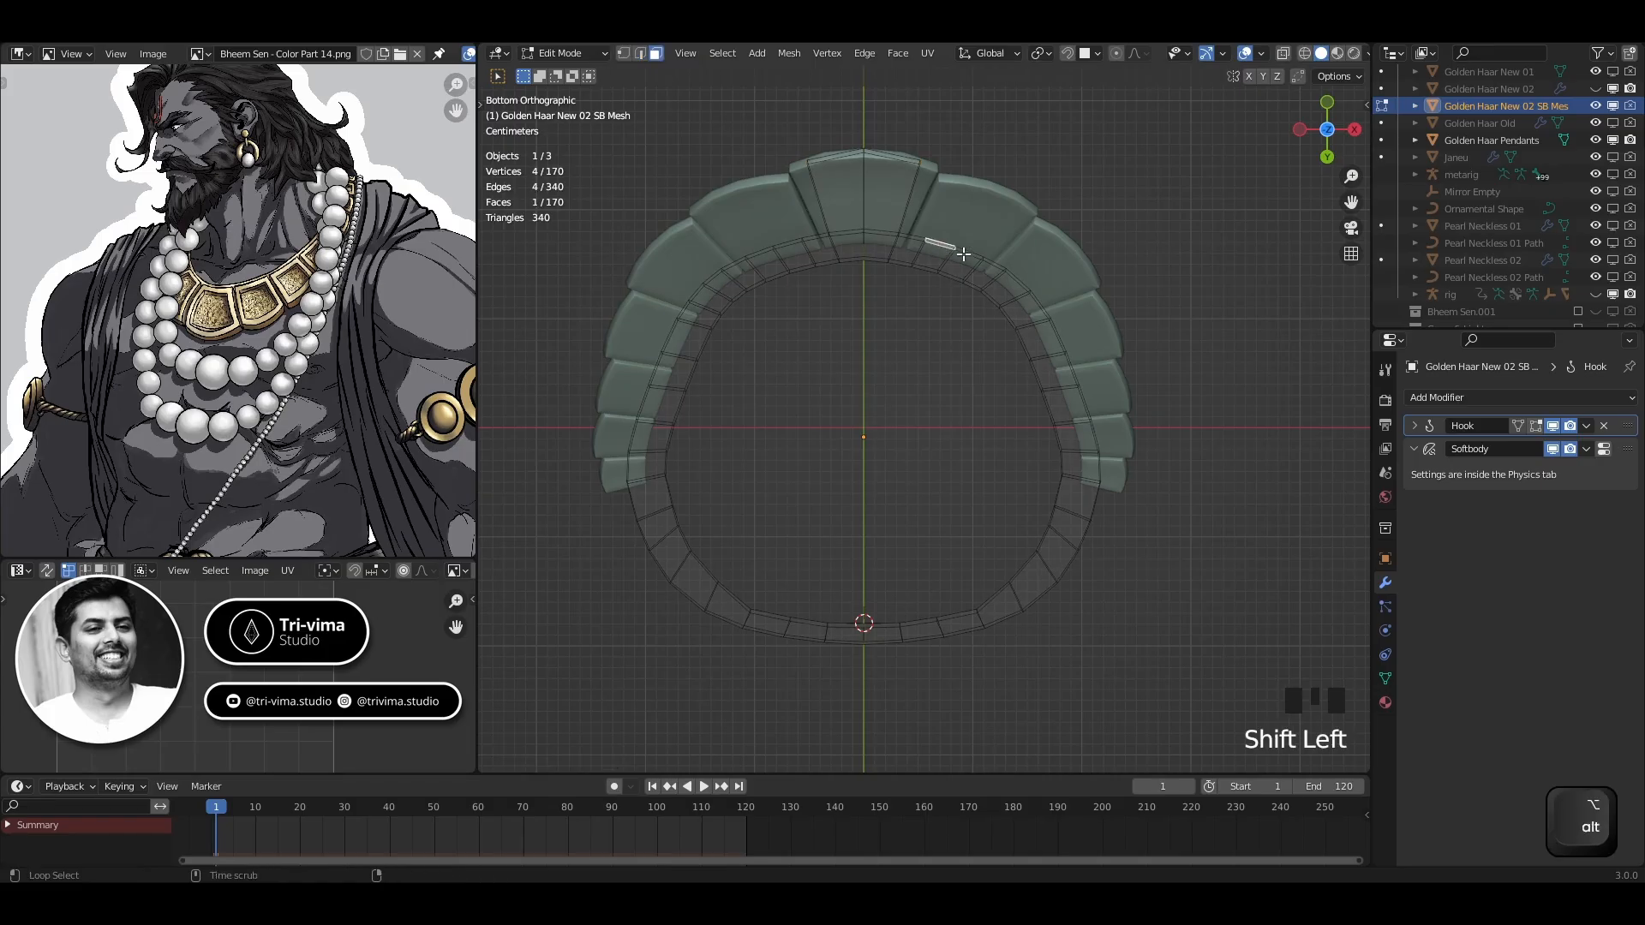
left_click(958, 254, "shift")
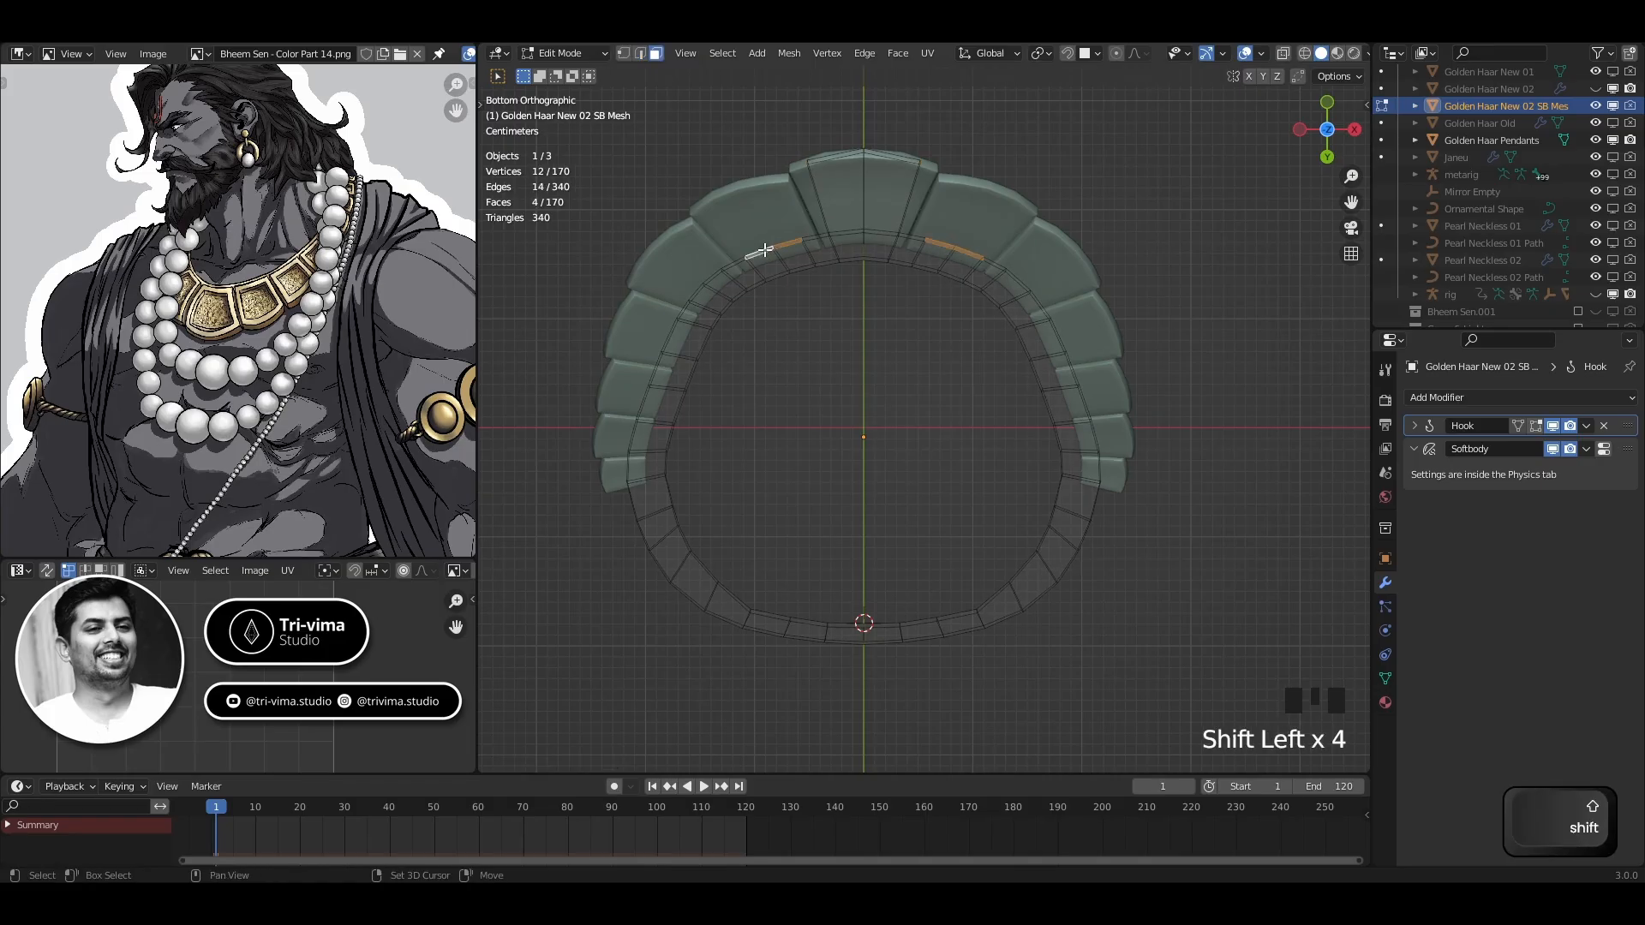
Enable X-axis mirror editing for the mesh, try it on an outer-rim face, and clear the selection
left_click(1249, 76)
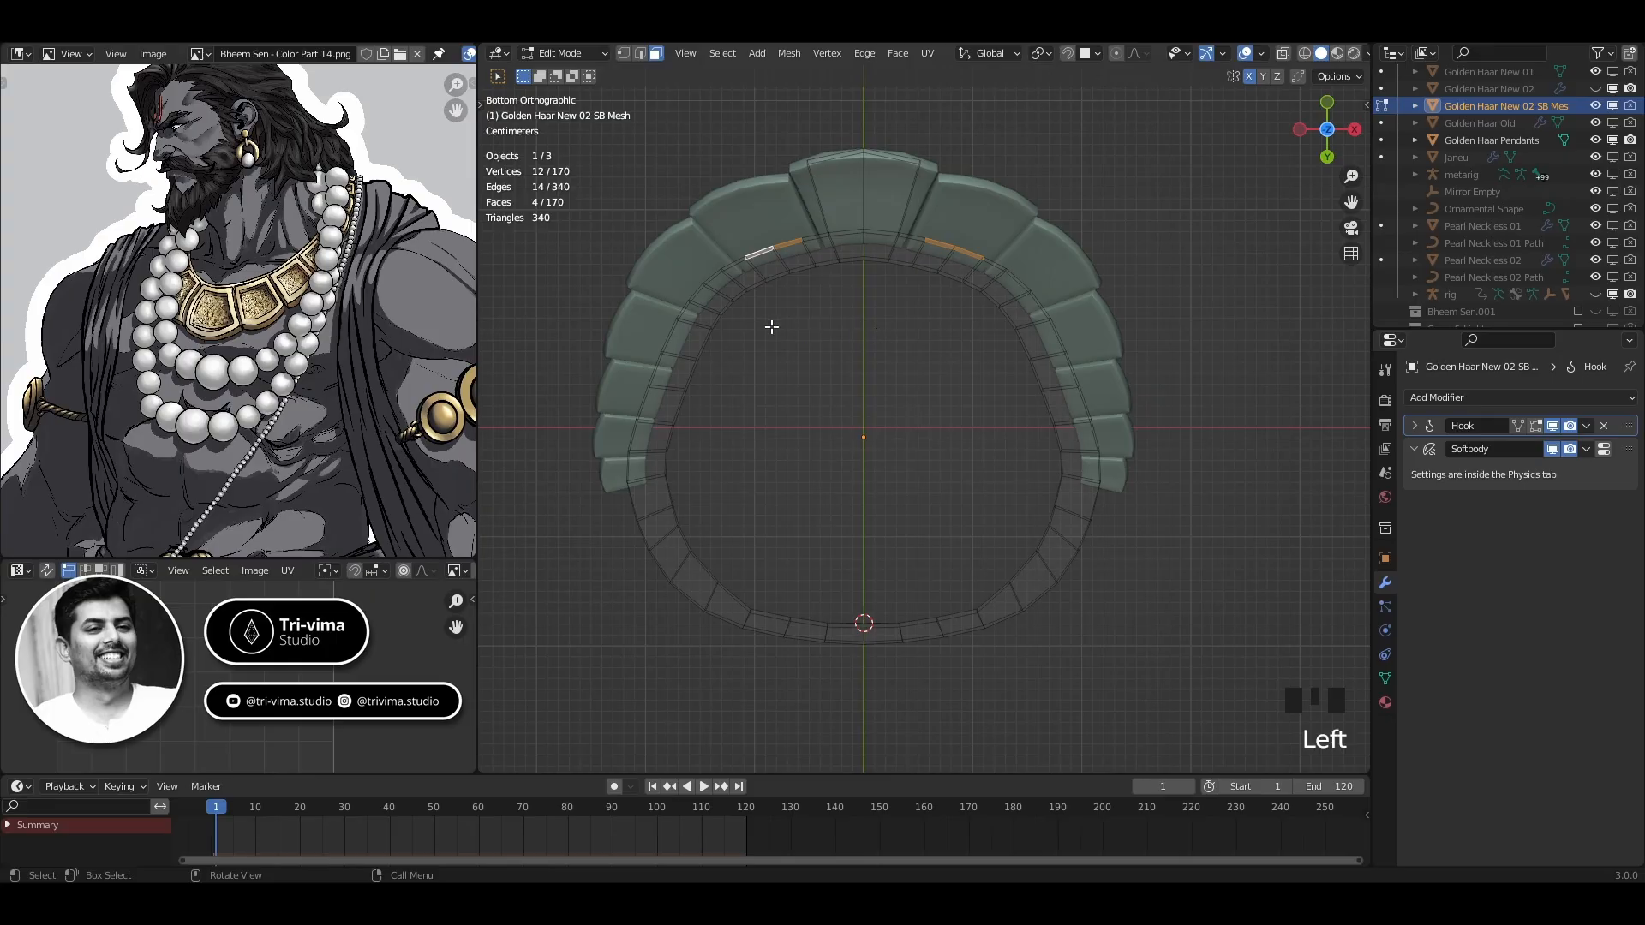
left_click(710, 278, "shift")
left_click(694, 293, "shift")
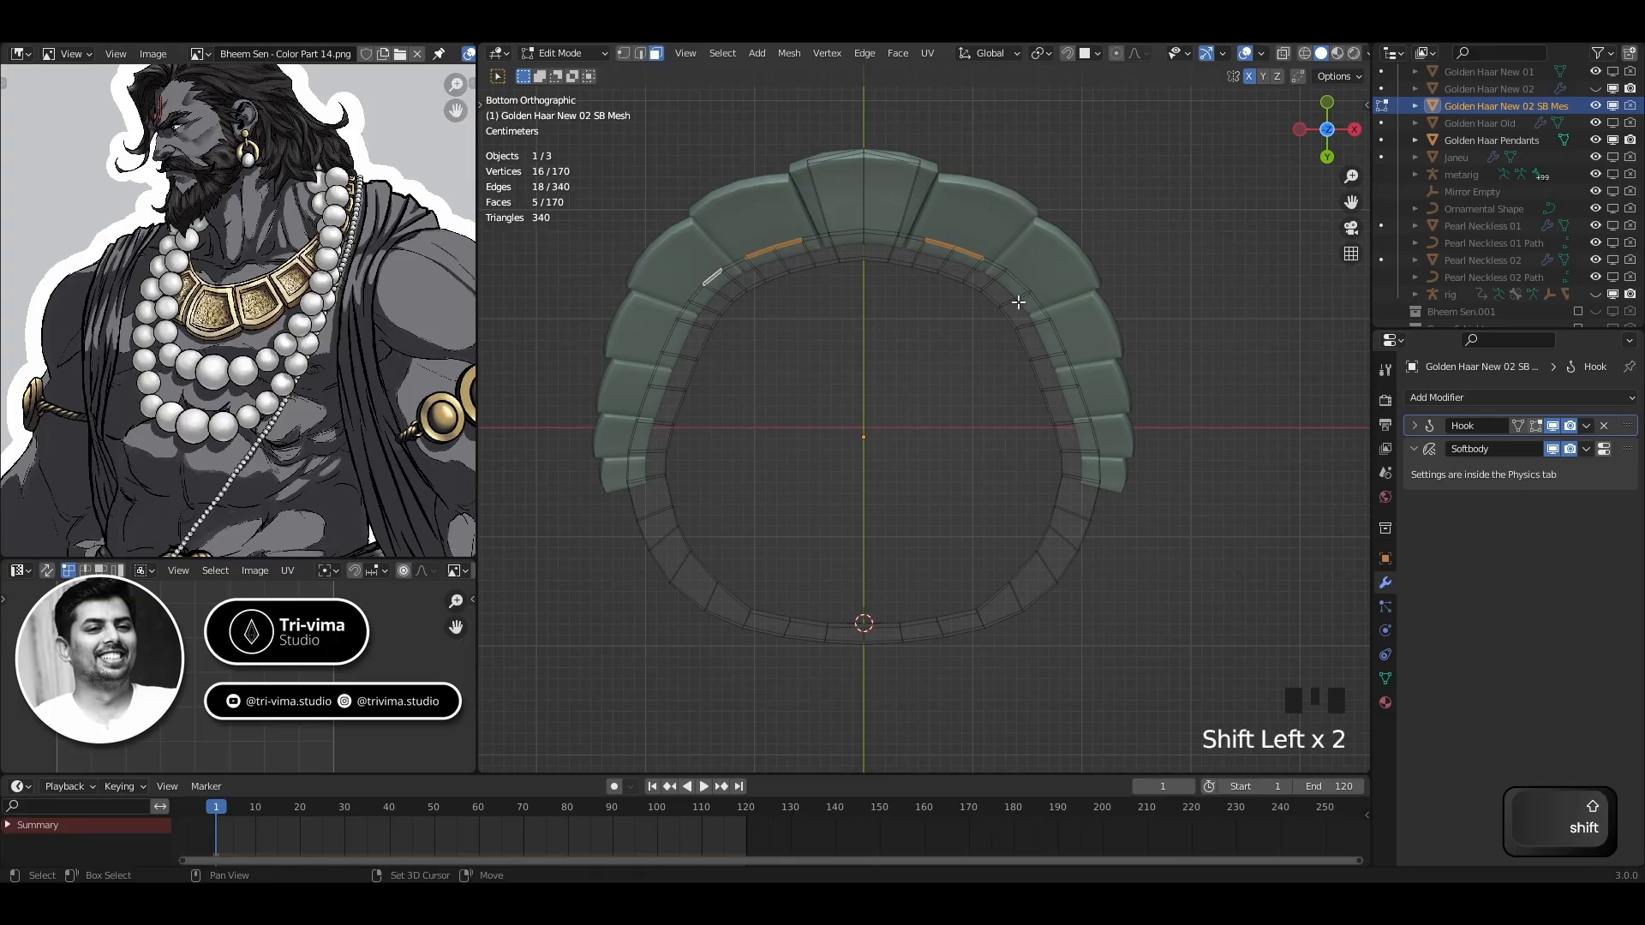
left_click(939, 347)
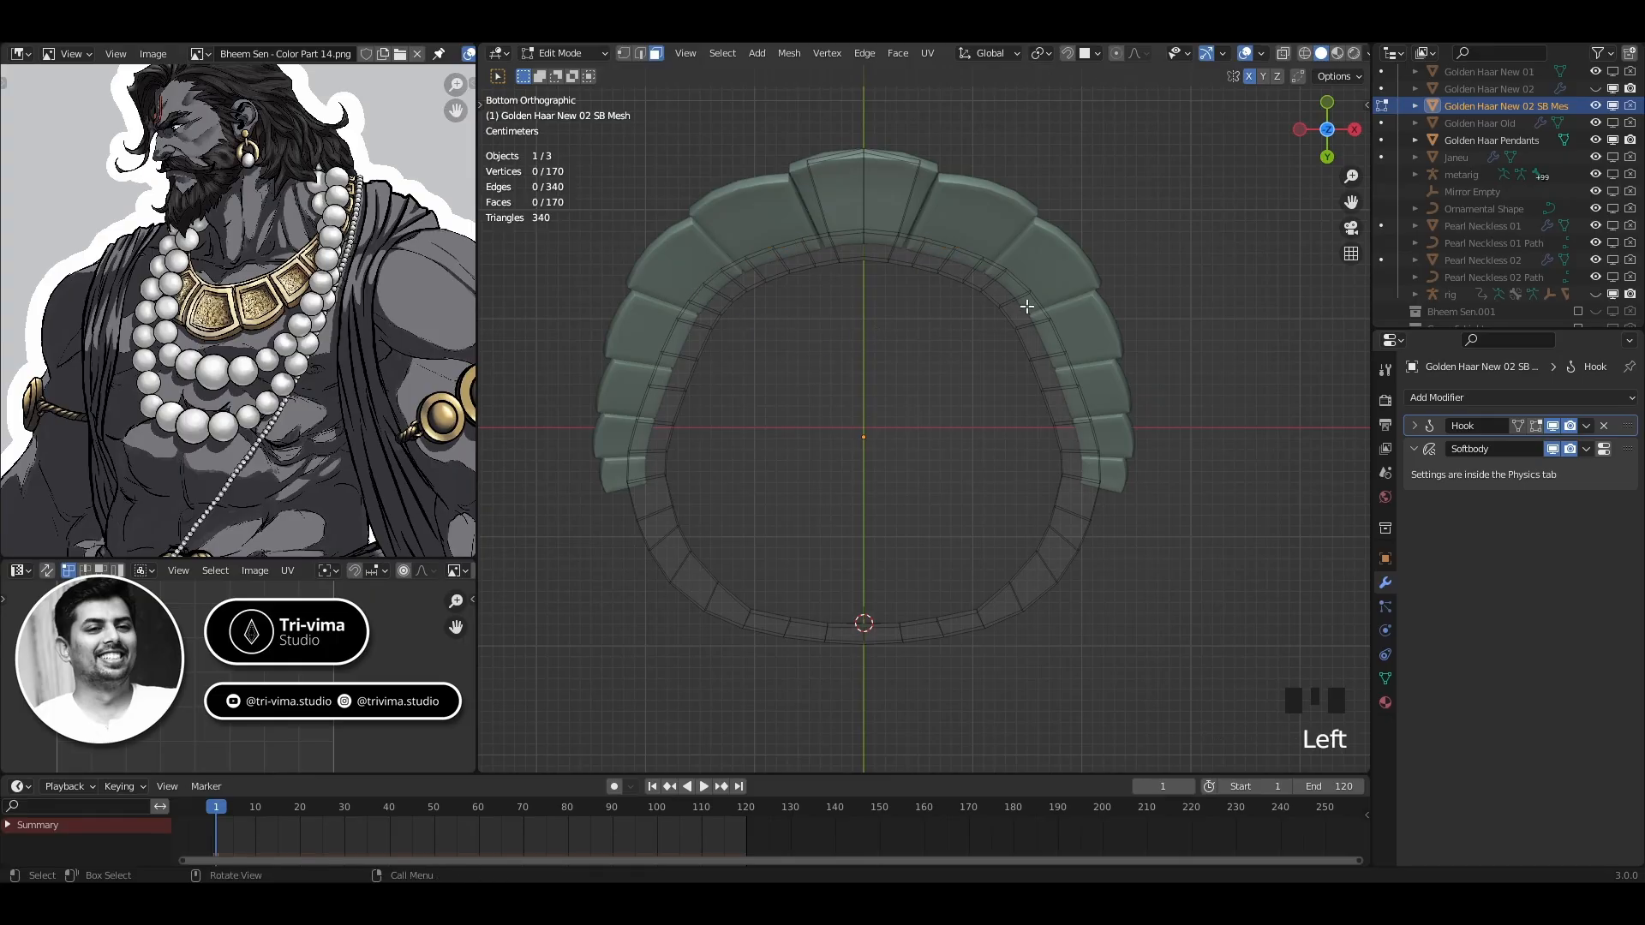
On the opposite half, edge-slide the cross-section loop behind the second pendant slightly toward the central pendant
scroll(1026, 306, "up", 4)
scroll(1028, 302, "down", 2)
middle_click_drag(1076, 227, 1025, 345, "shift")
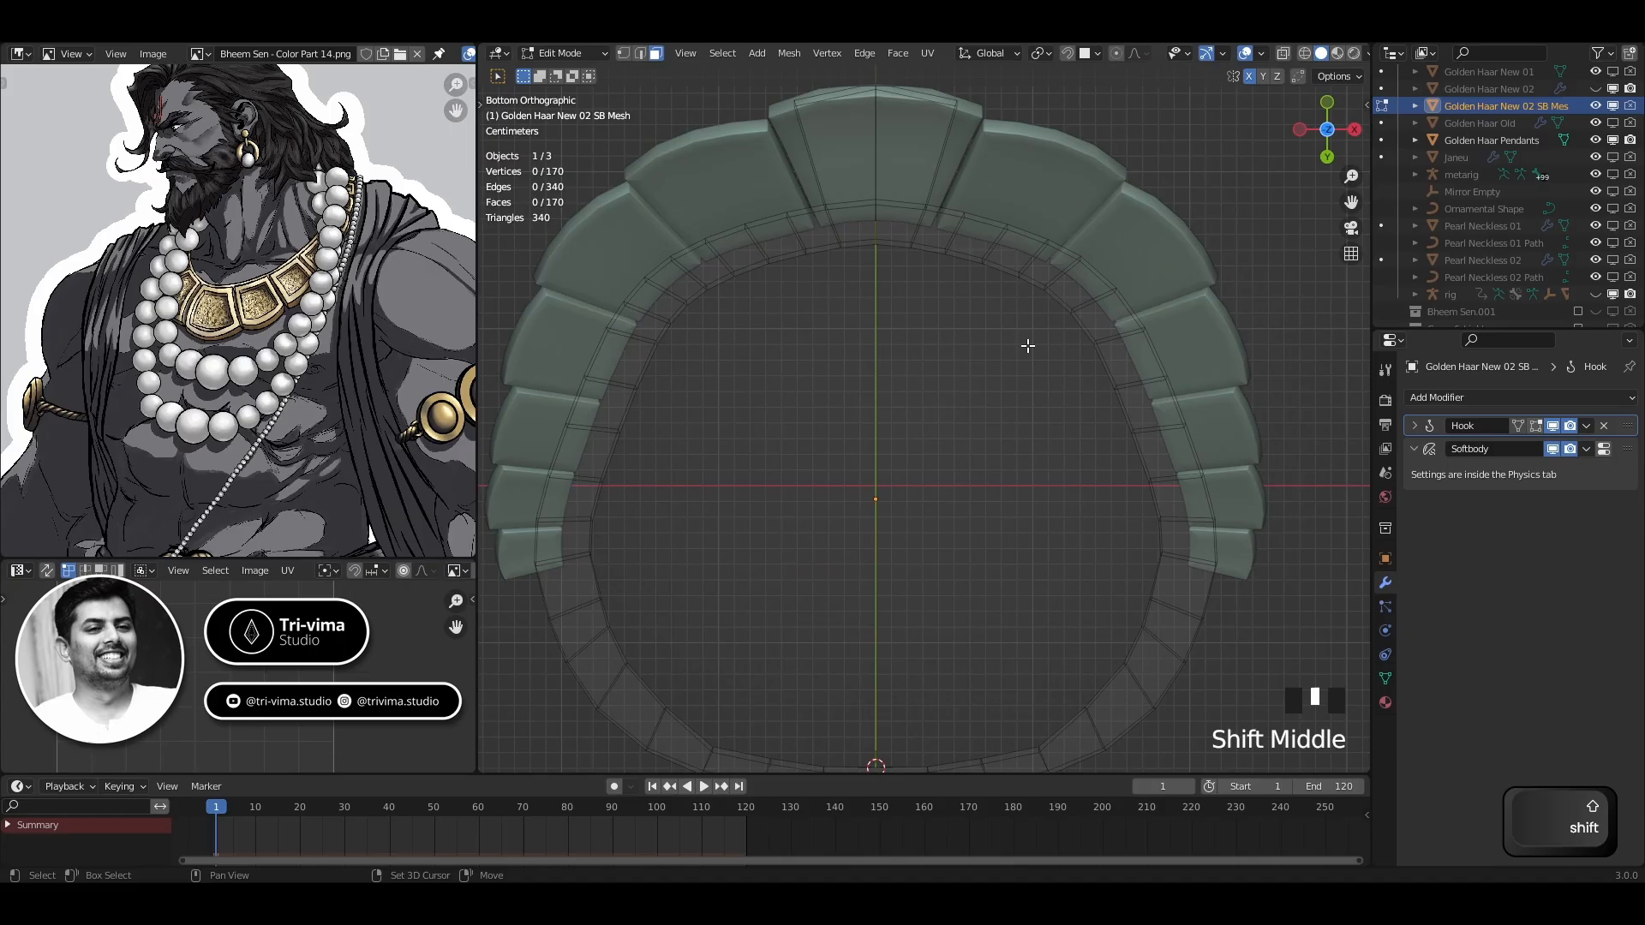
left_click(1080, 306)
key("2")
left_click(1081, 305, "alt+shift")
left_click(1081, 305, "alt+shift")
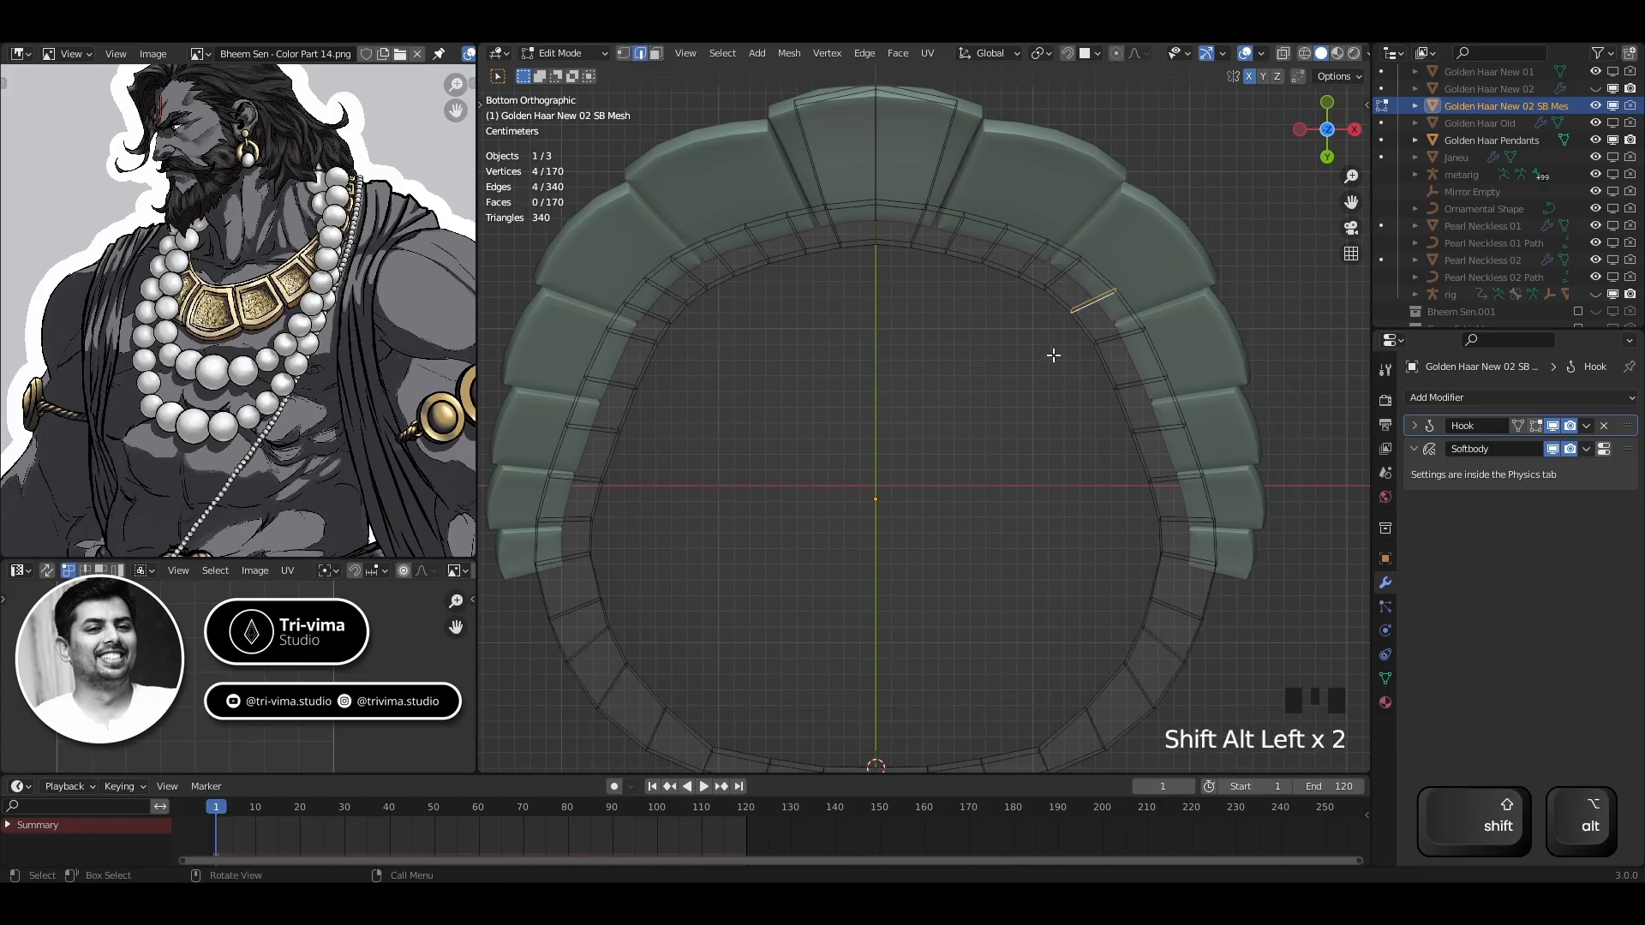
key("g")
key("g")
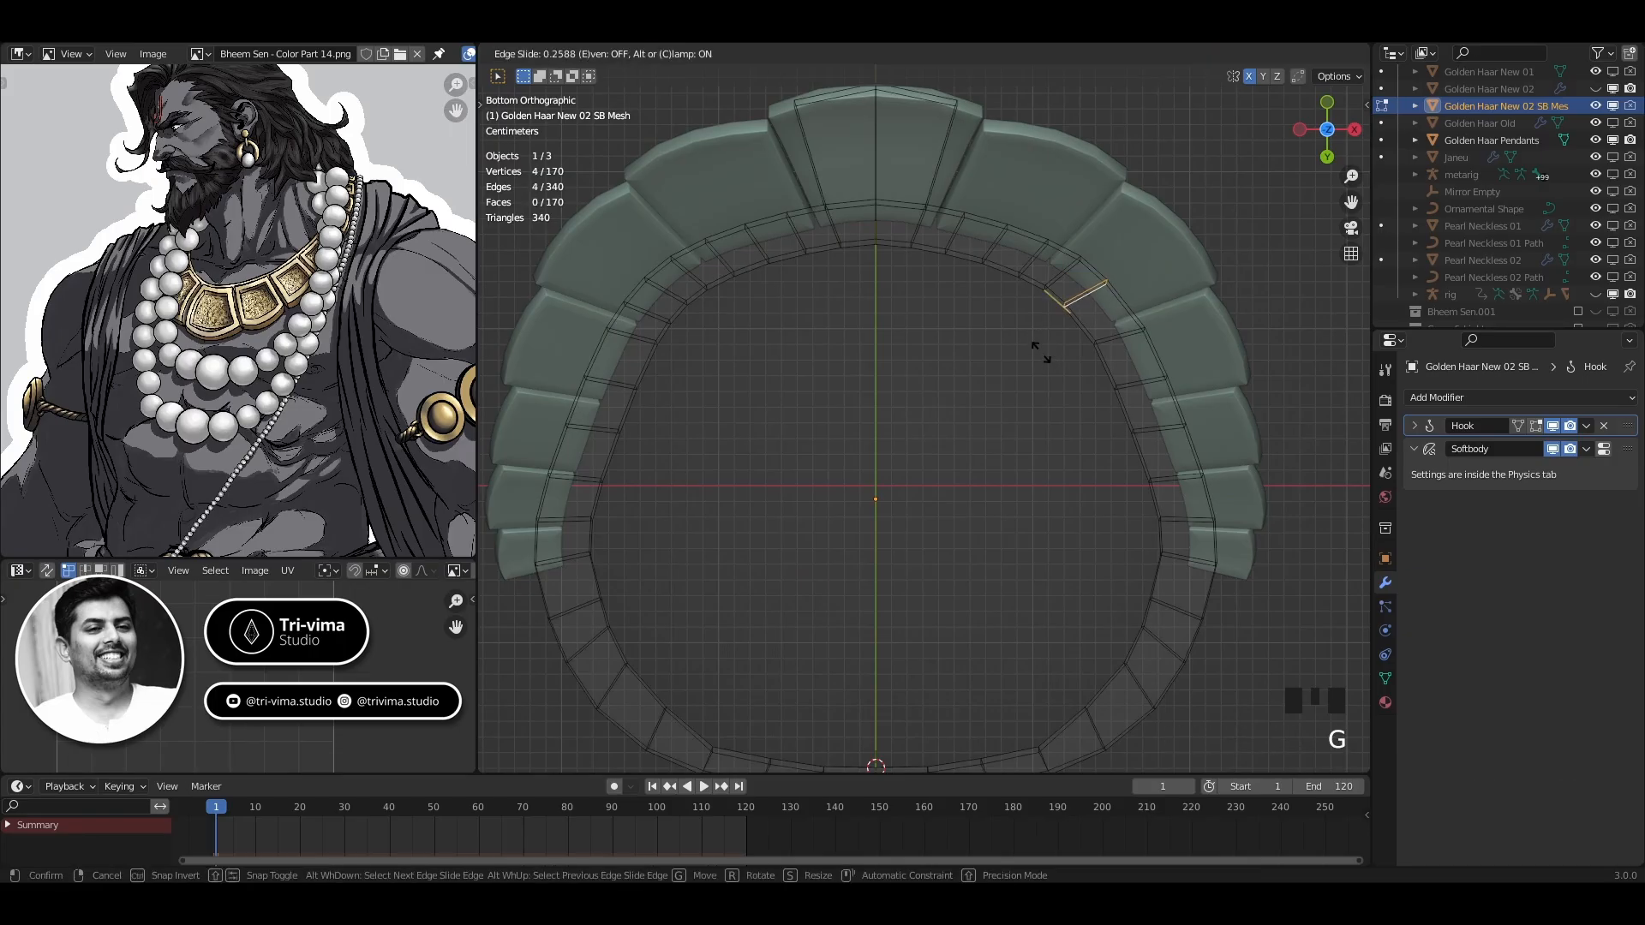
left_click(1042, 356)
Add a loop cut near that second pendant's outer side and shift it slightly together with the neighboring loop
key("ctrl+r")
left_click(1076, 327)
key("Escape")
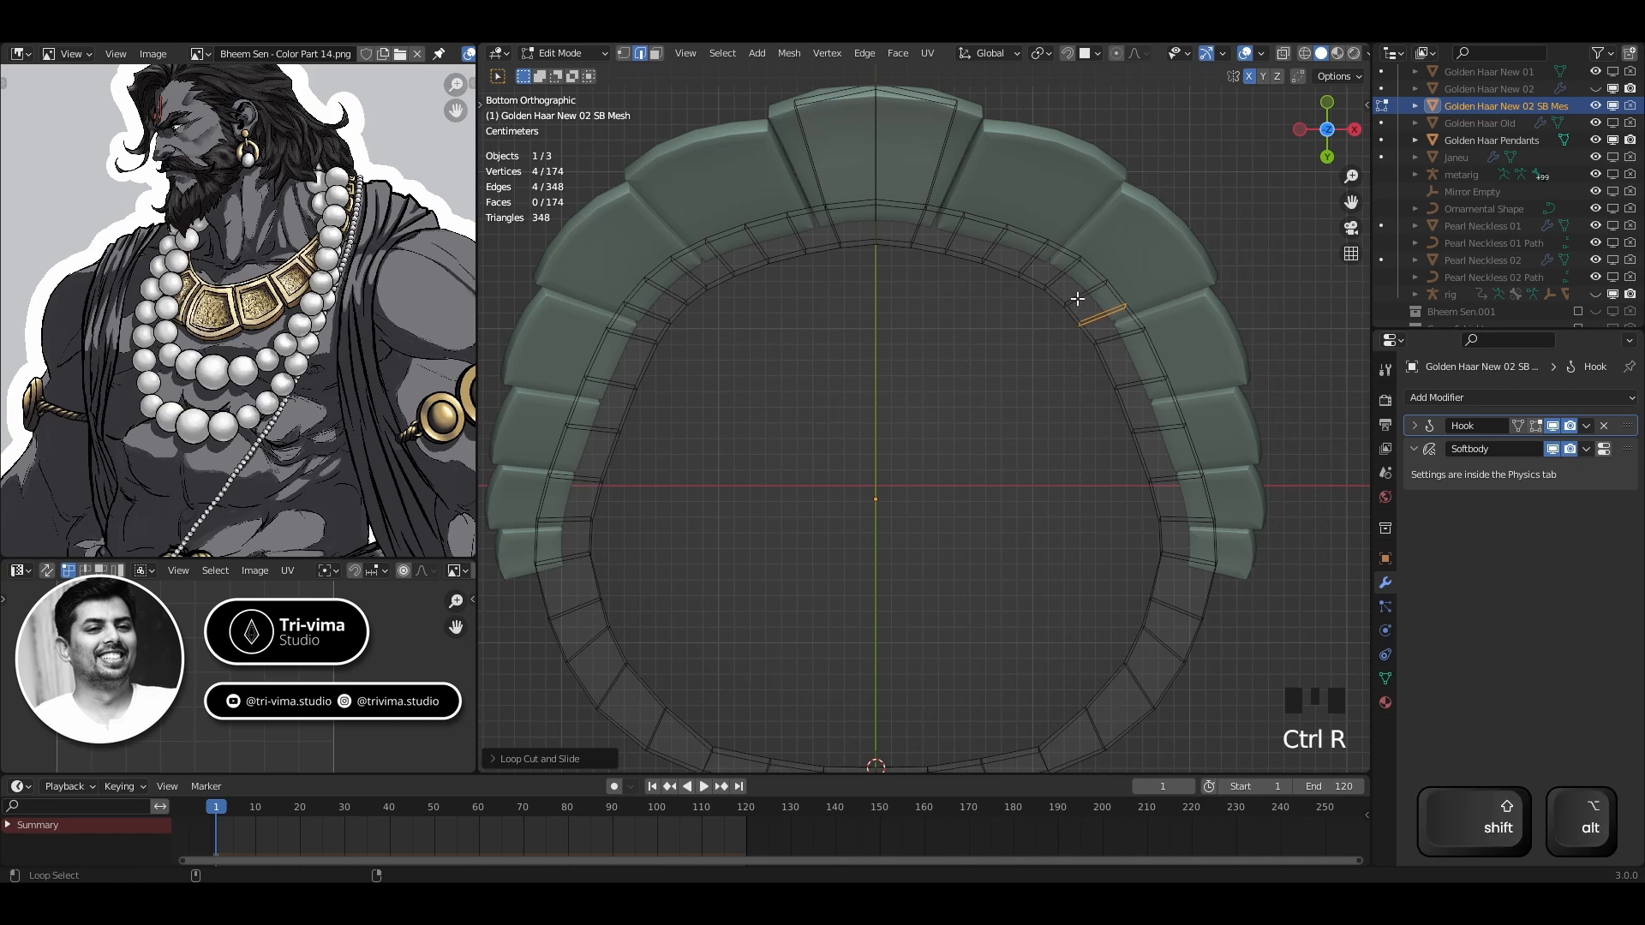
left_click(1077, 304, "alt+shift")
middle_click_drag(1046, 342, 1170, 318)
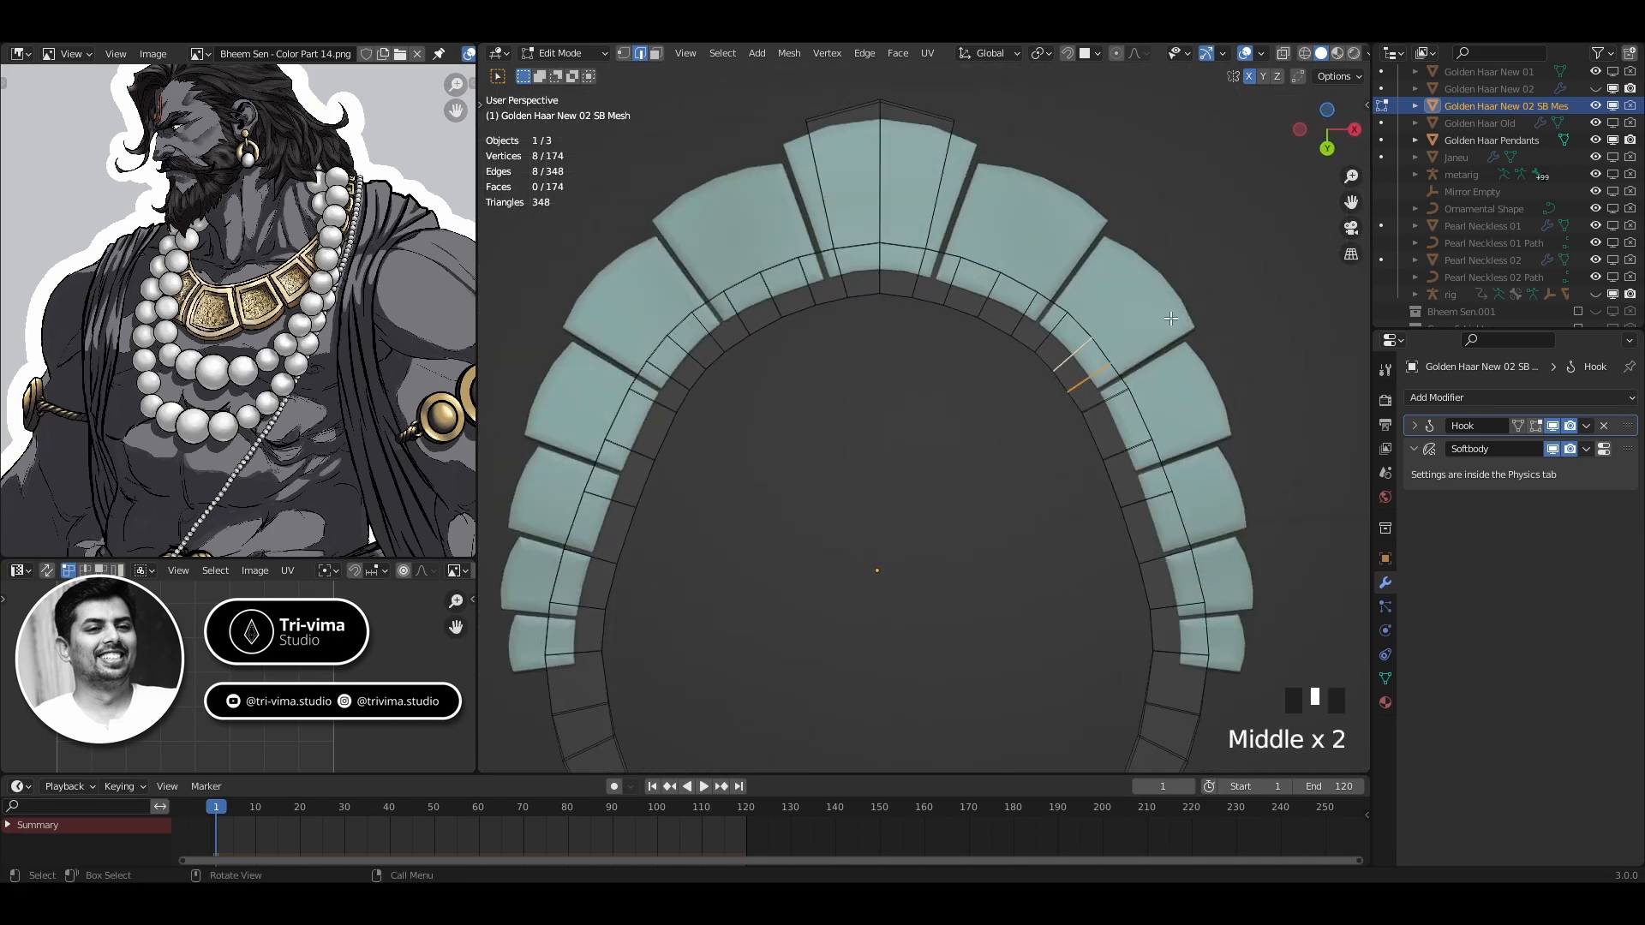
key("g")
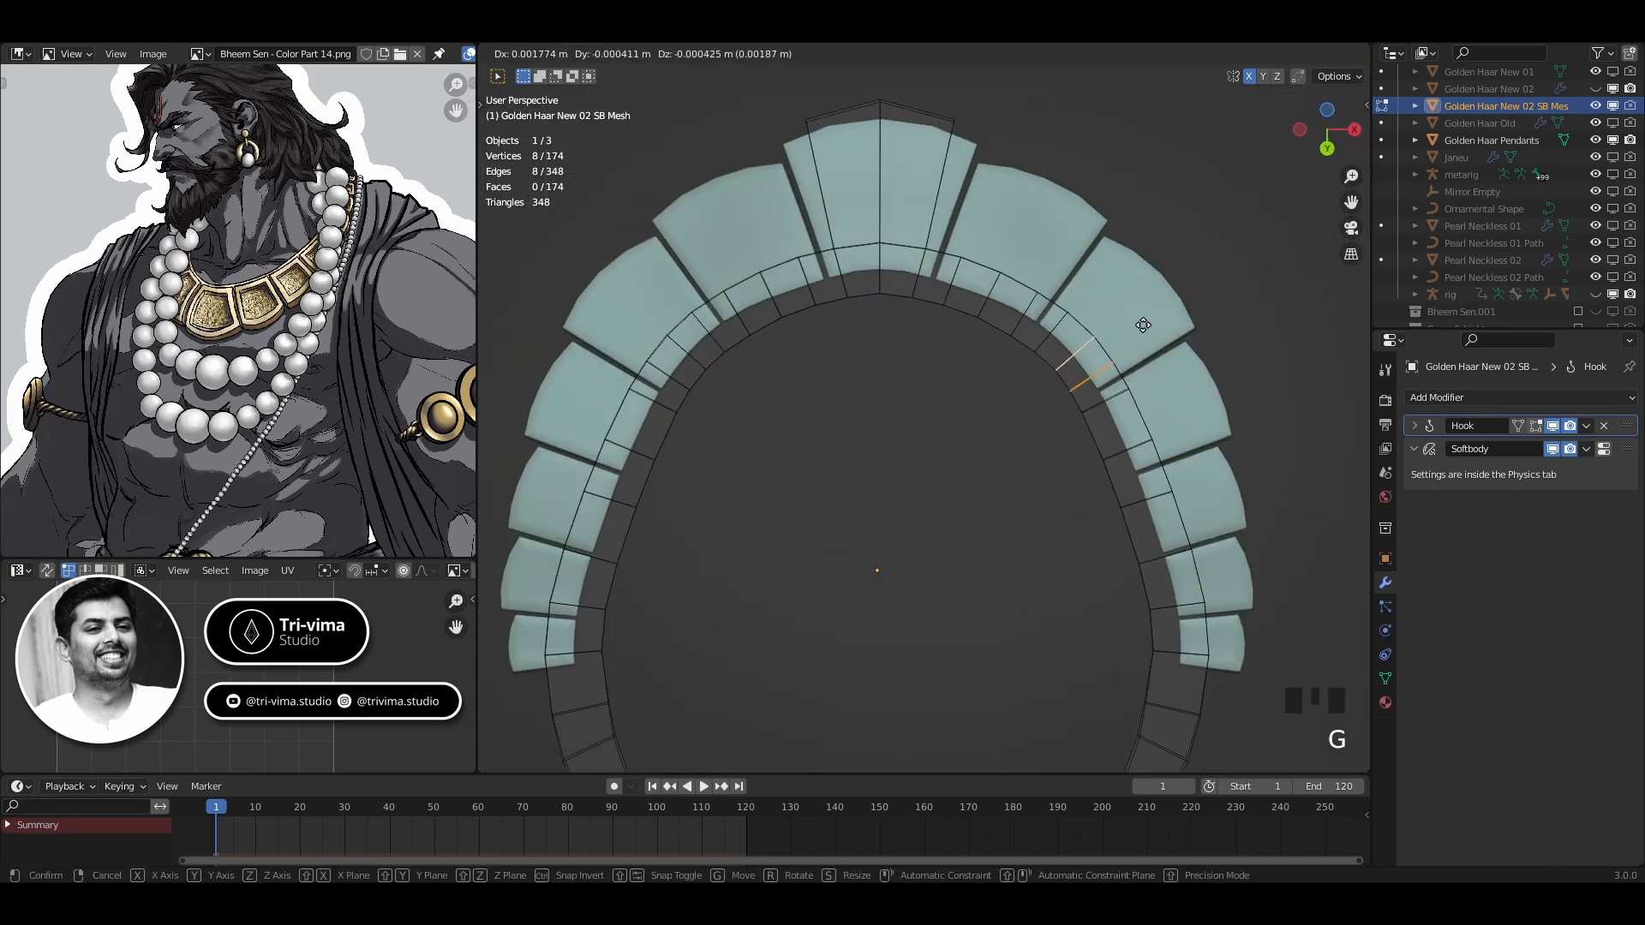
left_click(1098, 335)
With X-ray on, edge-slide the outer-rim edge segment behind the same second pendant
left_click(1108, 339)
key("alt+z")
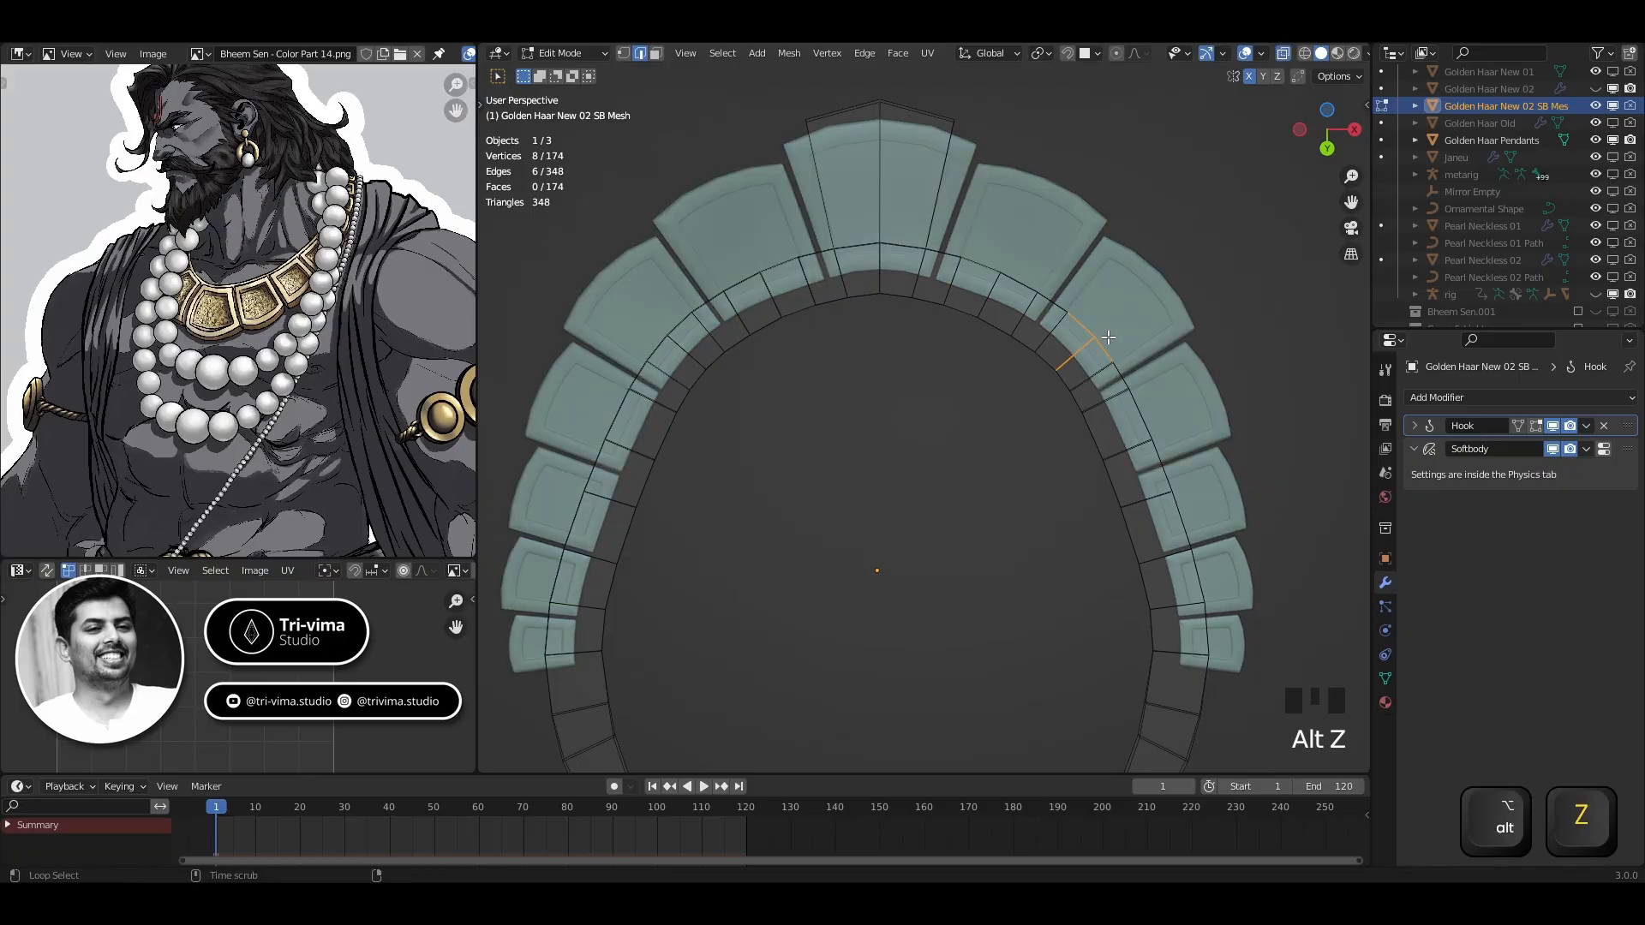
left_click(1108, 338)
key("g")
key("g")
left_click(1102, 341)
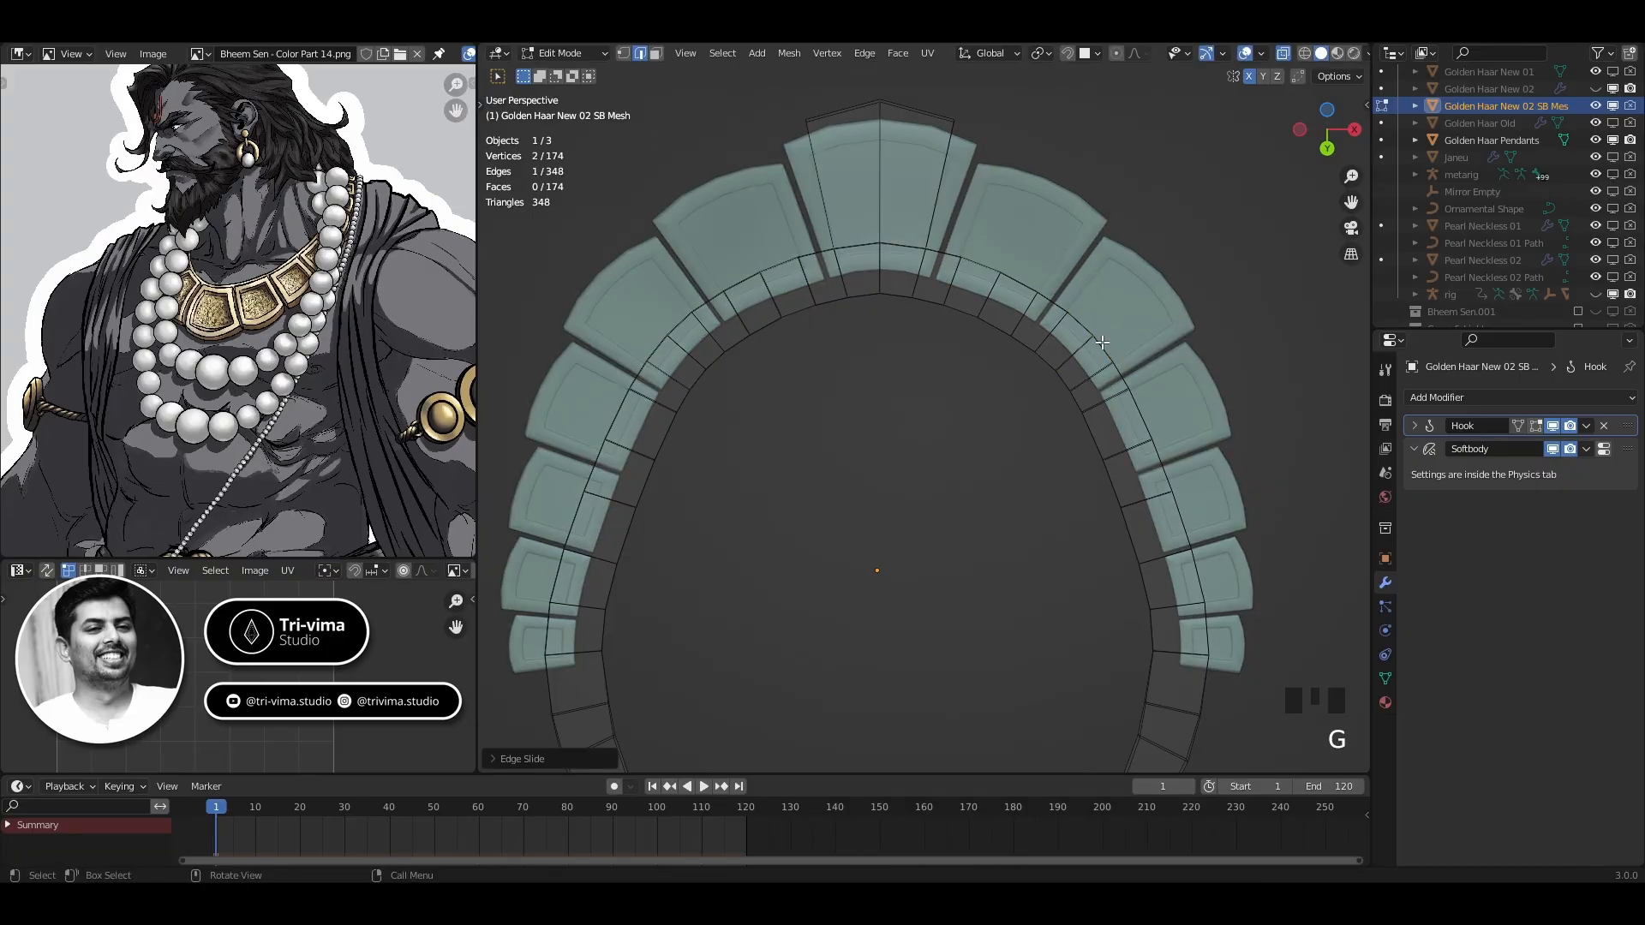
Edge-slide the next cross-section loop away from the center to line up with the gap between the third and fourth pendants
left_click(1124, 448, "alt+shift")
left_click(1127, 448, "alt+shift")
left_click(1127, 448, "alt+shift")
left_click(1129, 448, "alt+shift")
key("g")
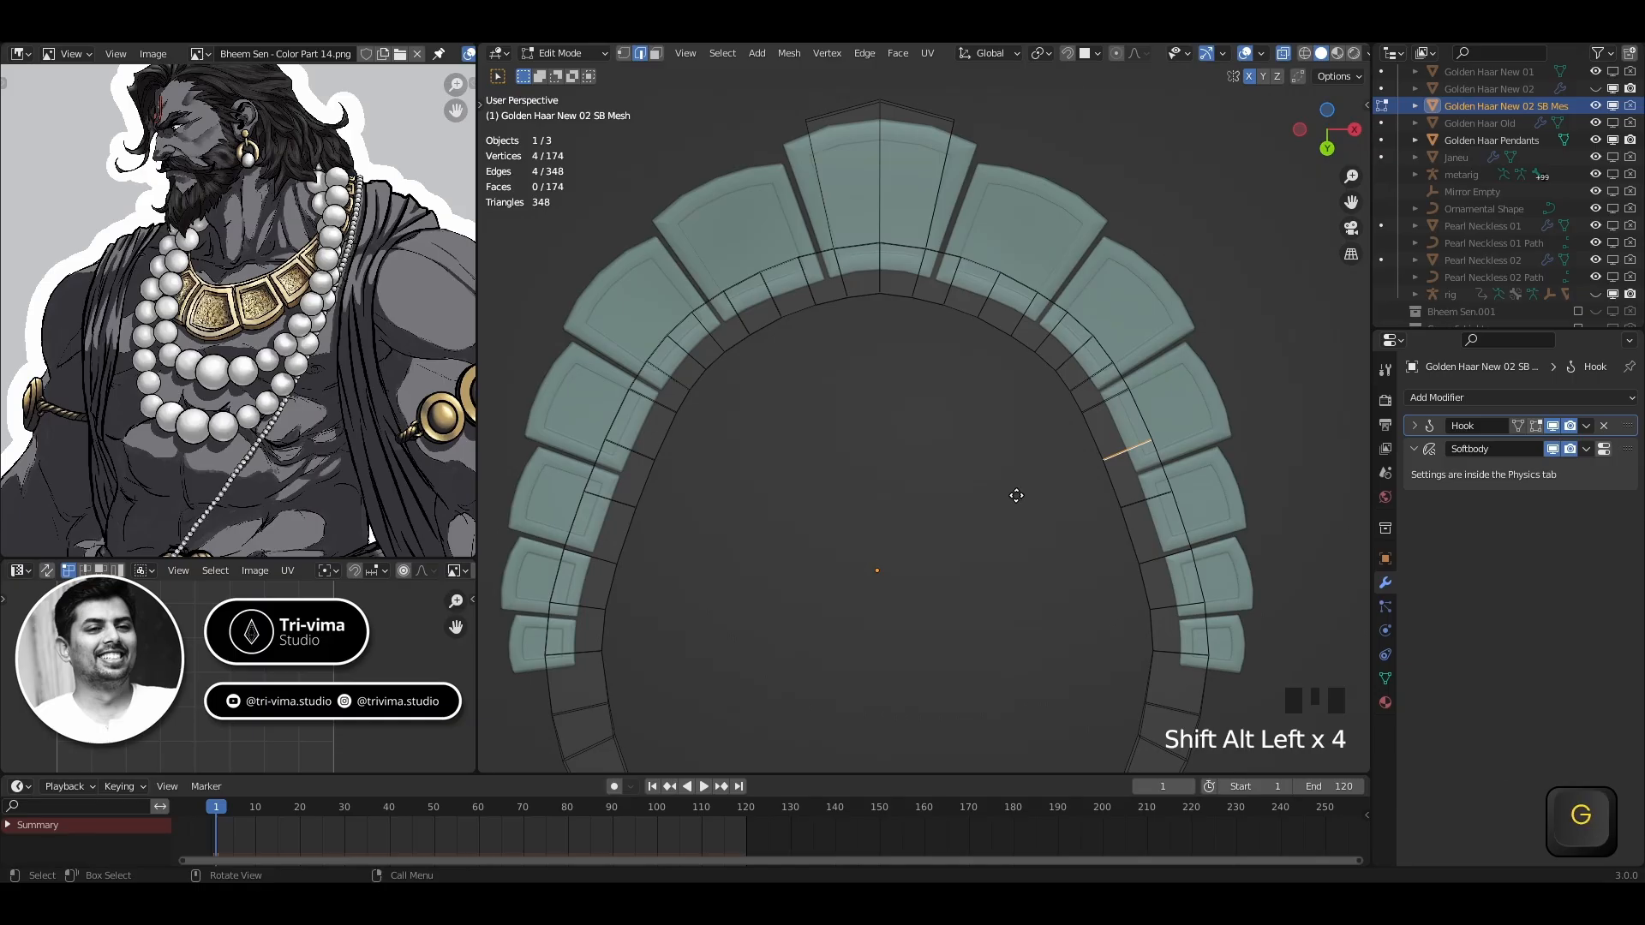
key("g")
left_click(1018, 505)
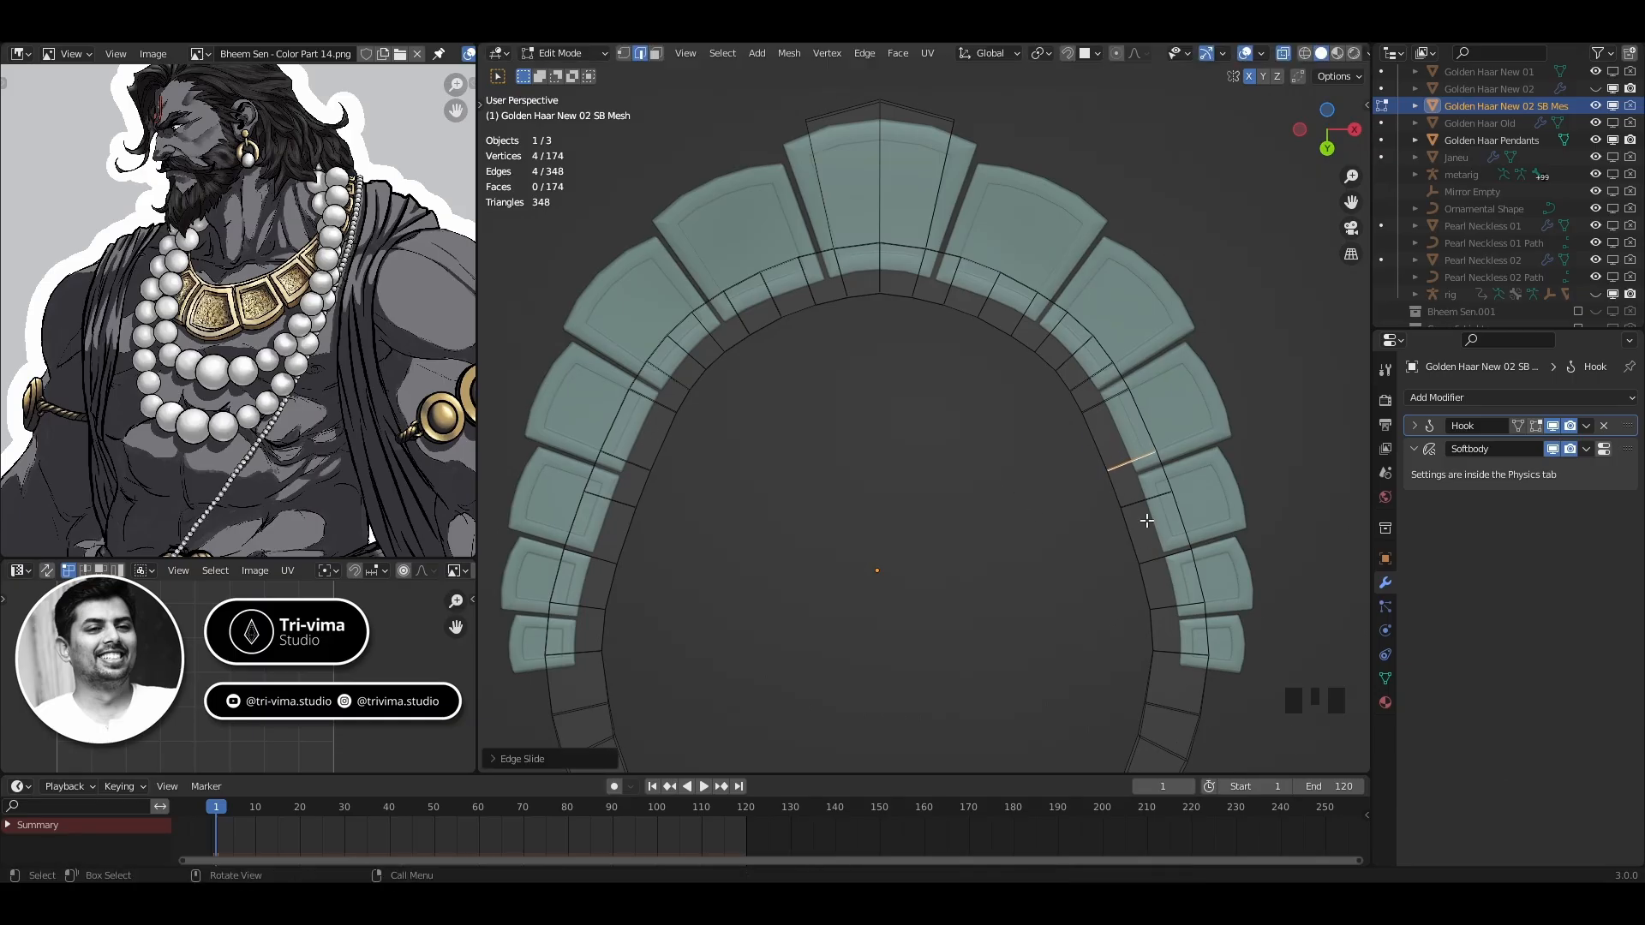
Edge-slide the cross-section loop behind the fourth pendant slightly toward the center
left_click(1141, 503, "alt+shift")
key("g")
key("g")
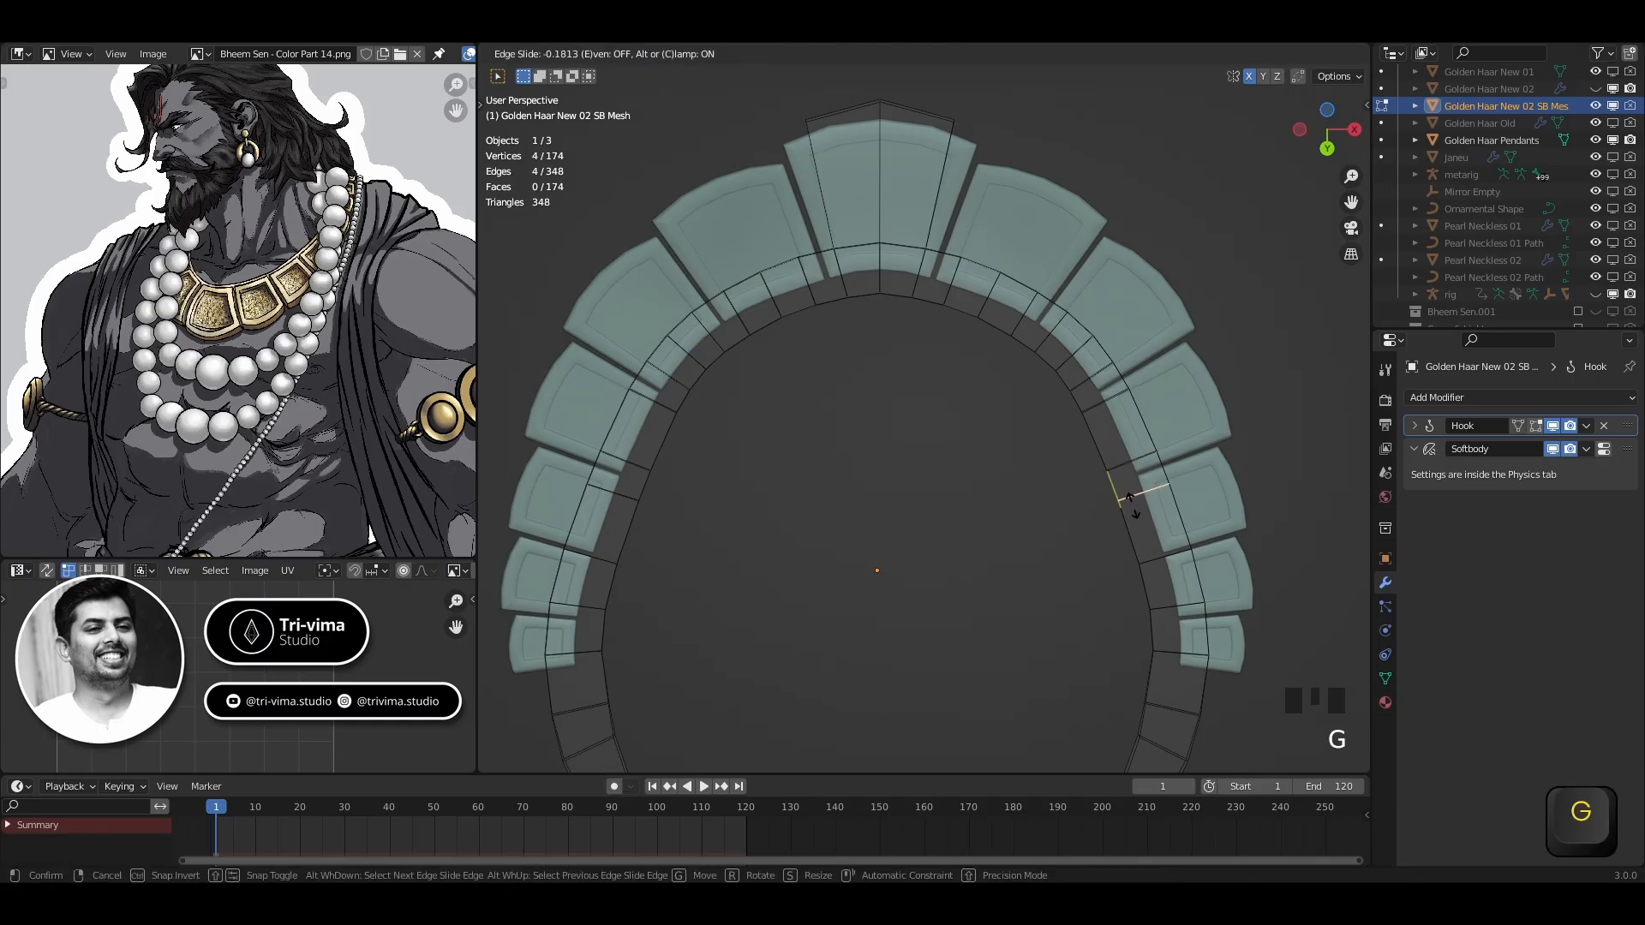
left_click(1132, 505)
Add a loop cut near the gap between the fourth and fifth pendants on each side of the necklace
left_click(1162, 559)
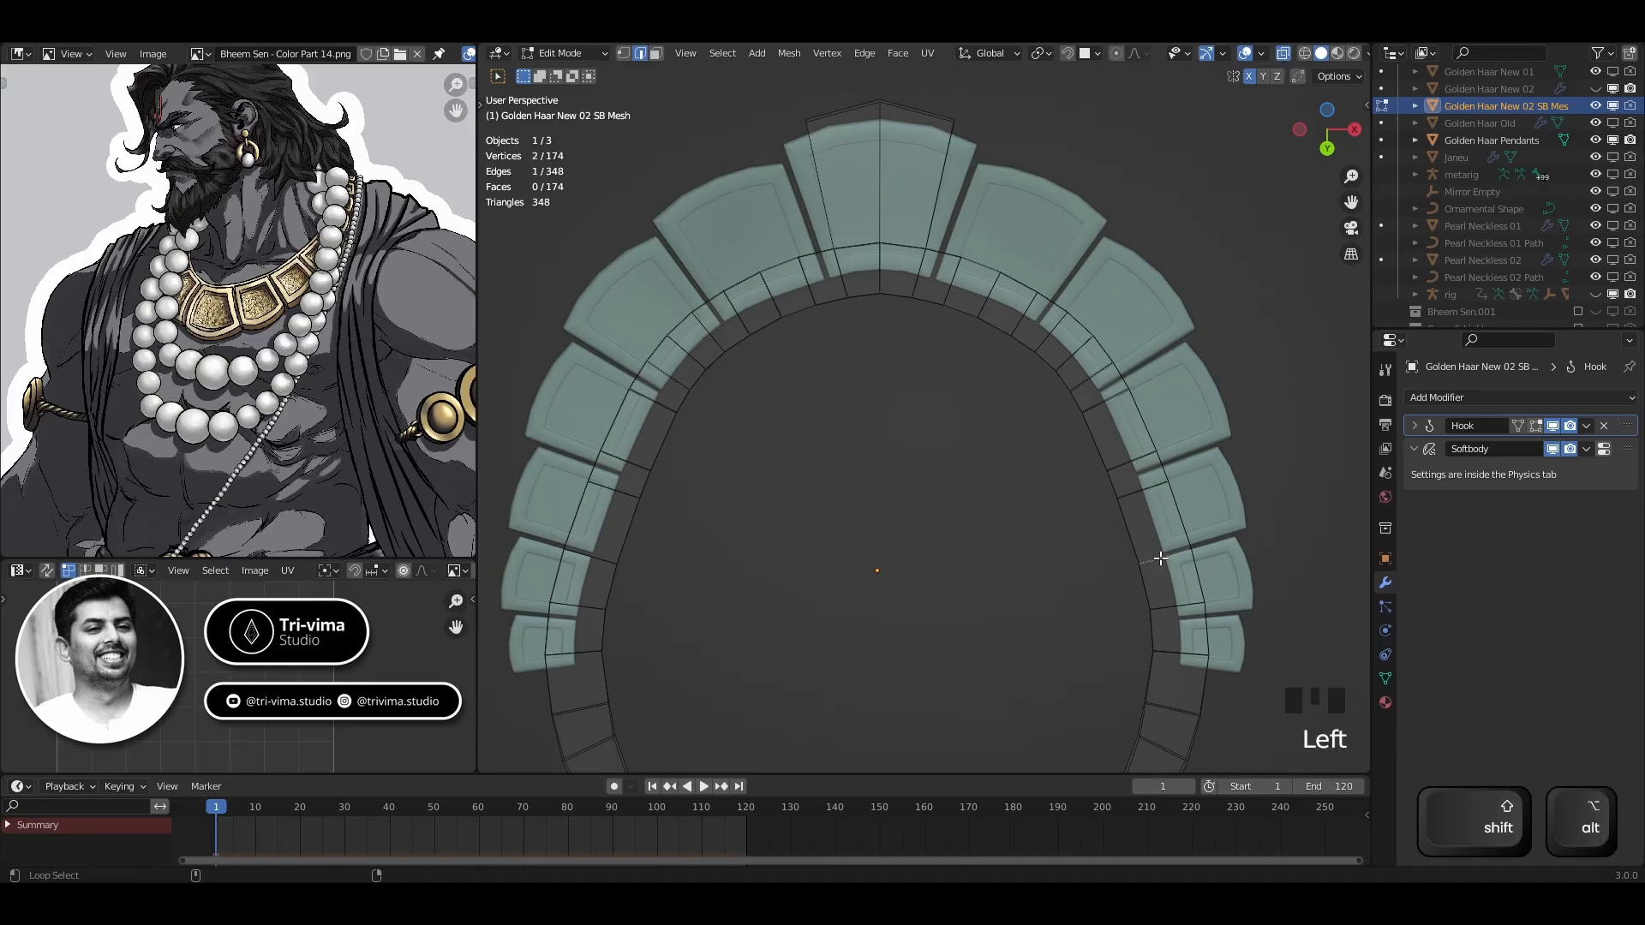
left_click(1160, 558, "alt+shift")
key("ctrl+r")
left_click(1133, 541)
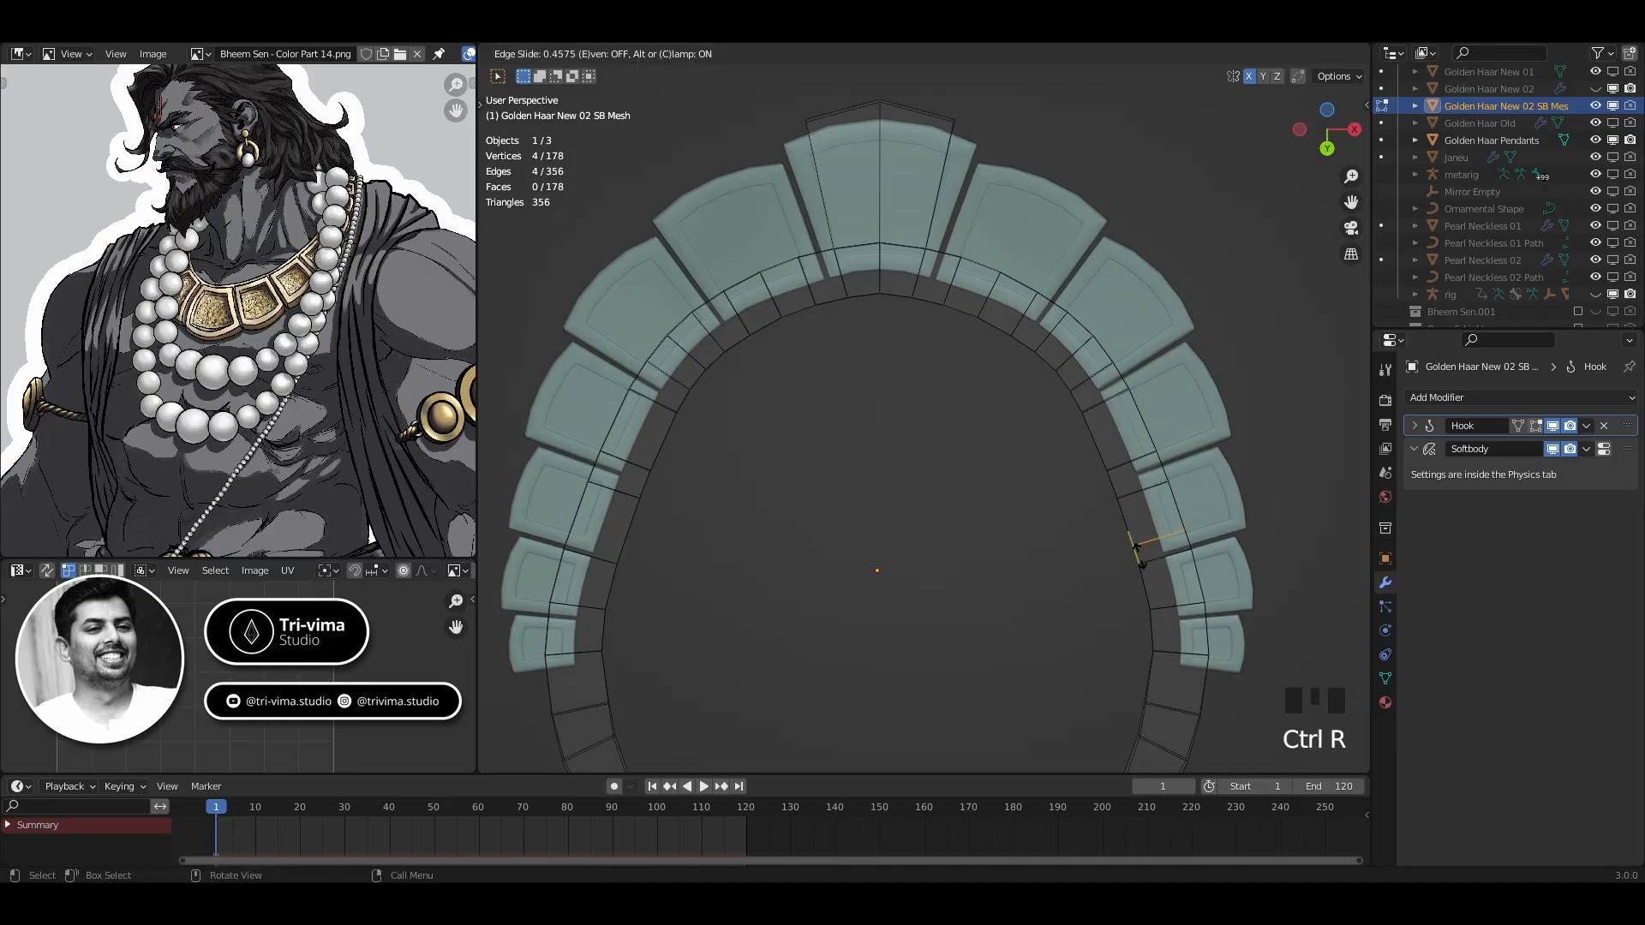
left_click(1138, 552)
key("ctrl+r")
left_click(615, 550)
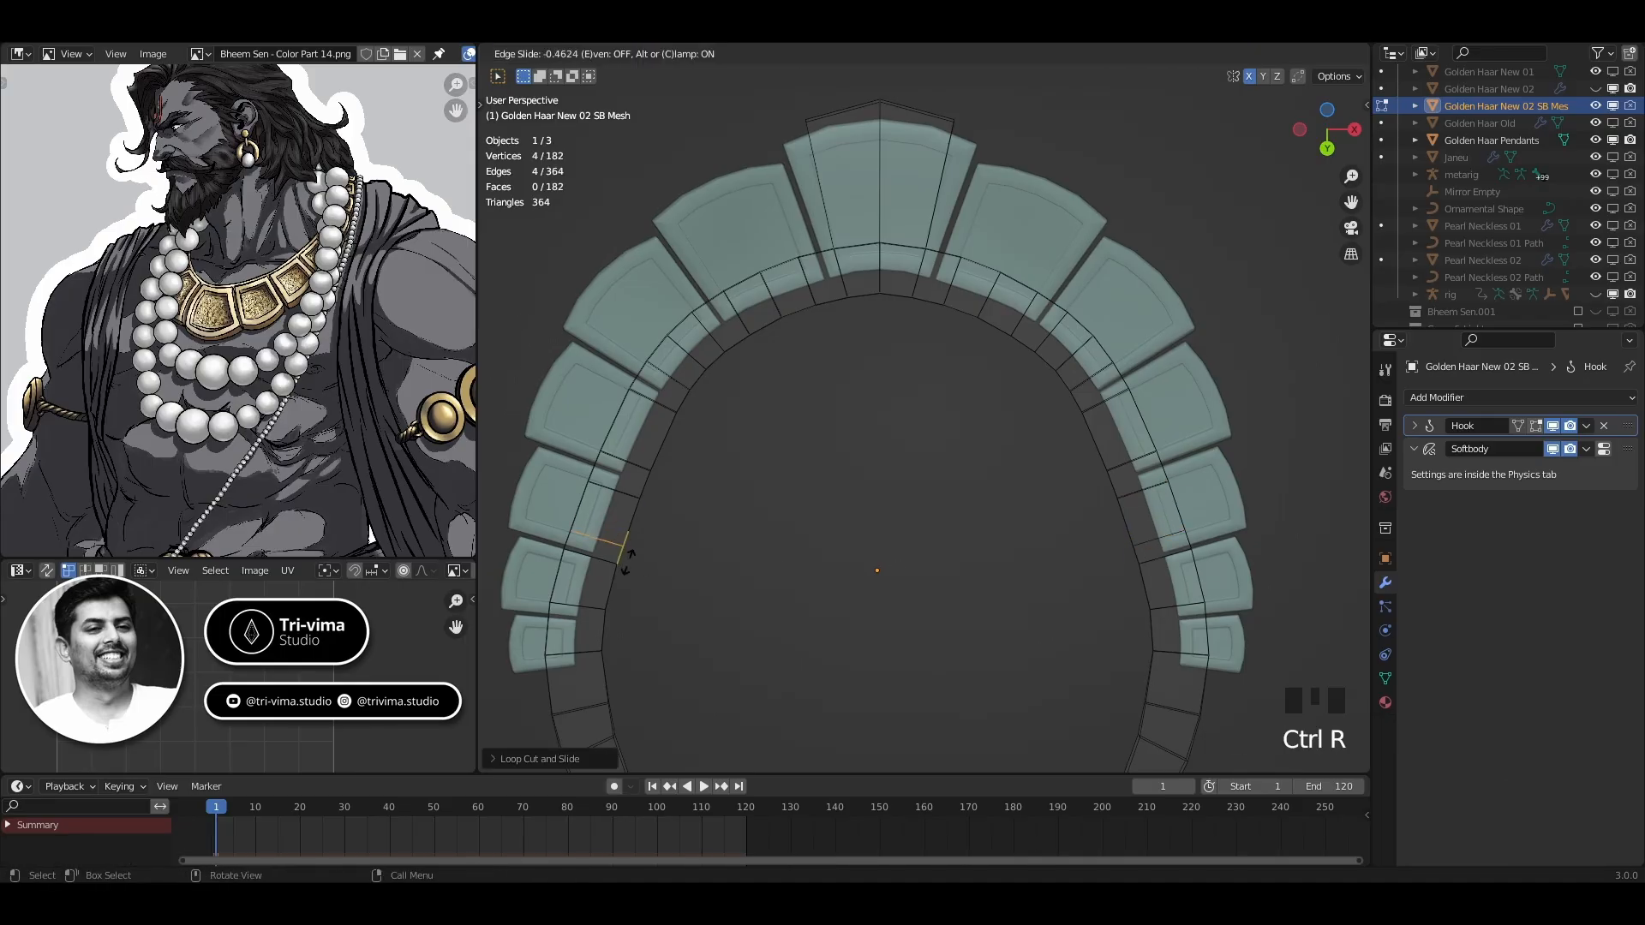
left_click(628, 561)
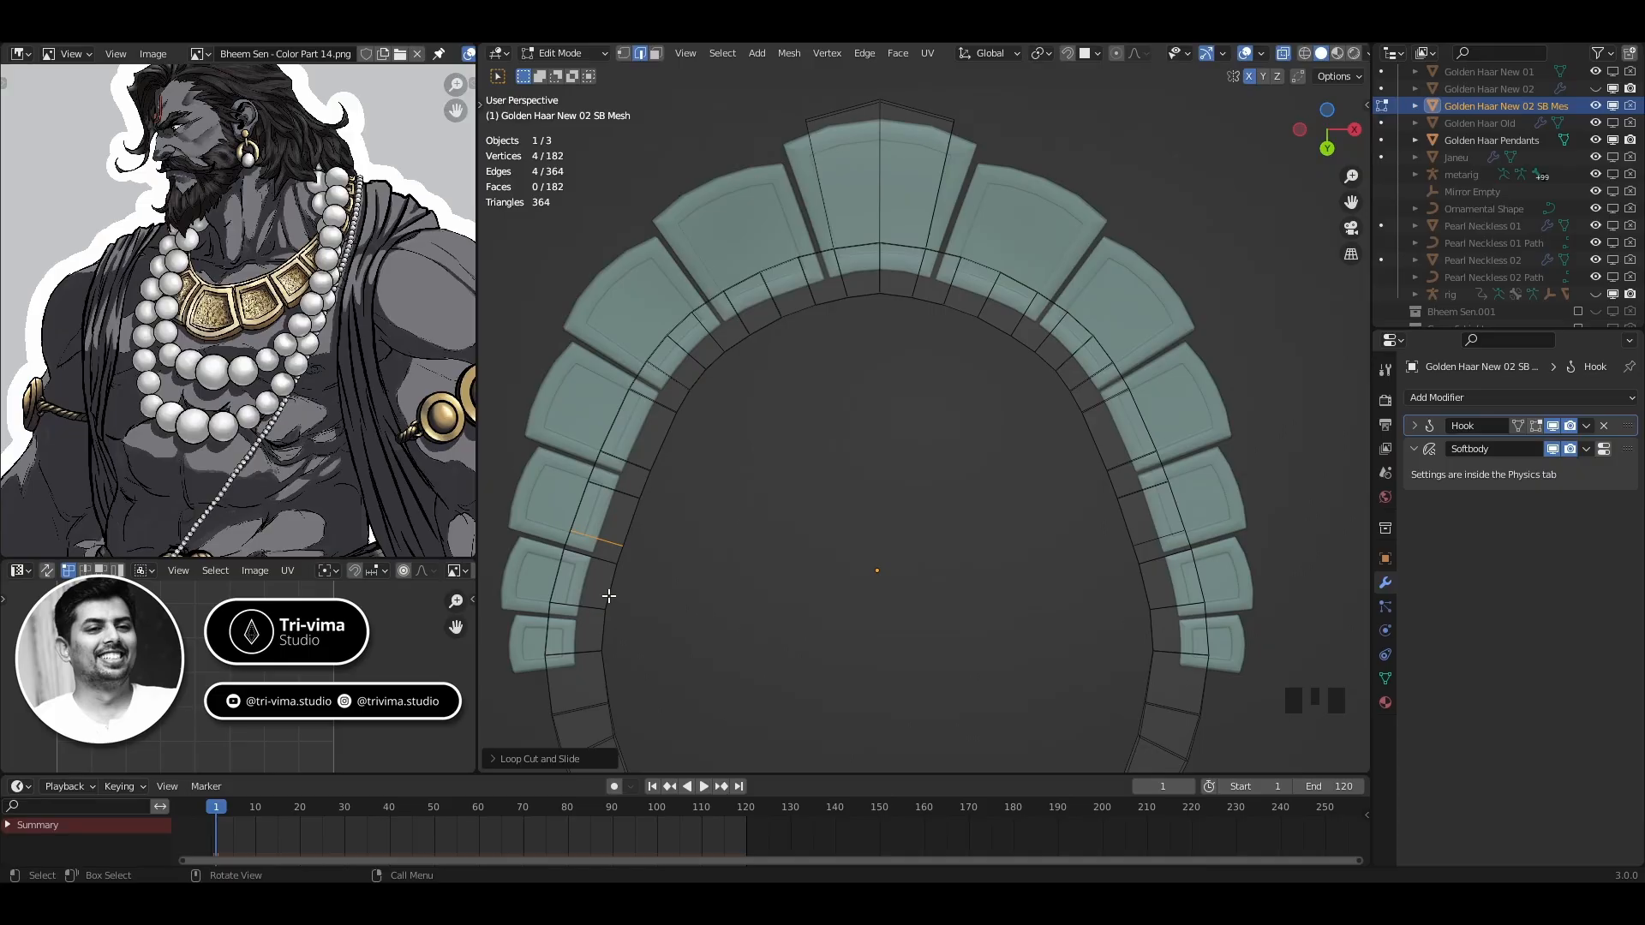
Edge-slide the cross-section loop behind the fifth pendant on the necklace's left side to the pendant's middle
left_click(591, 574)
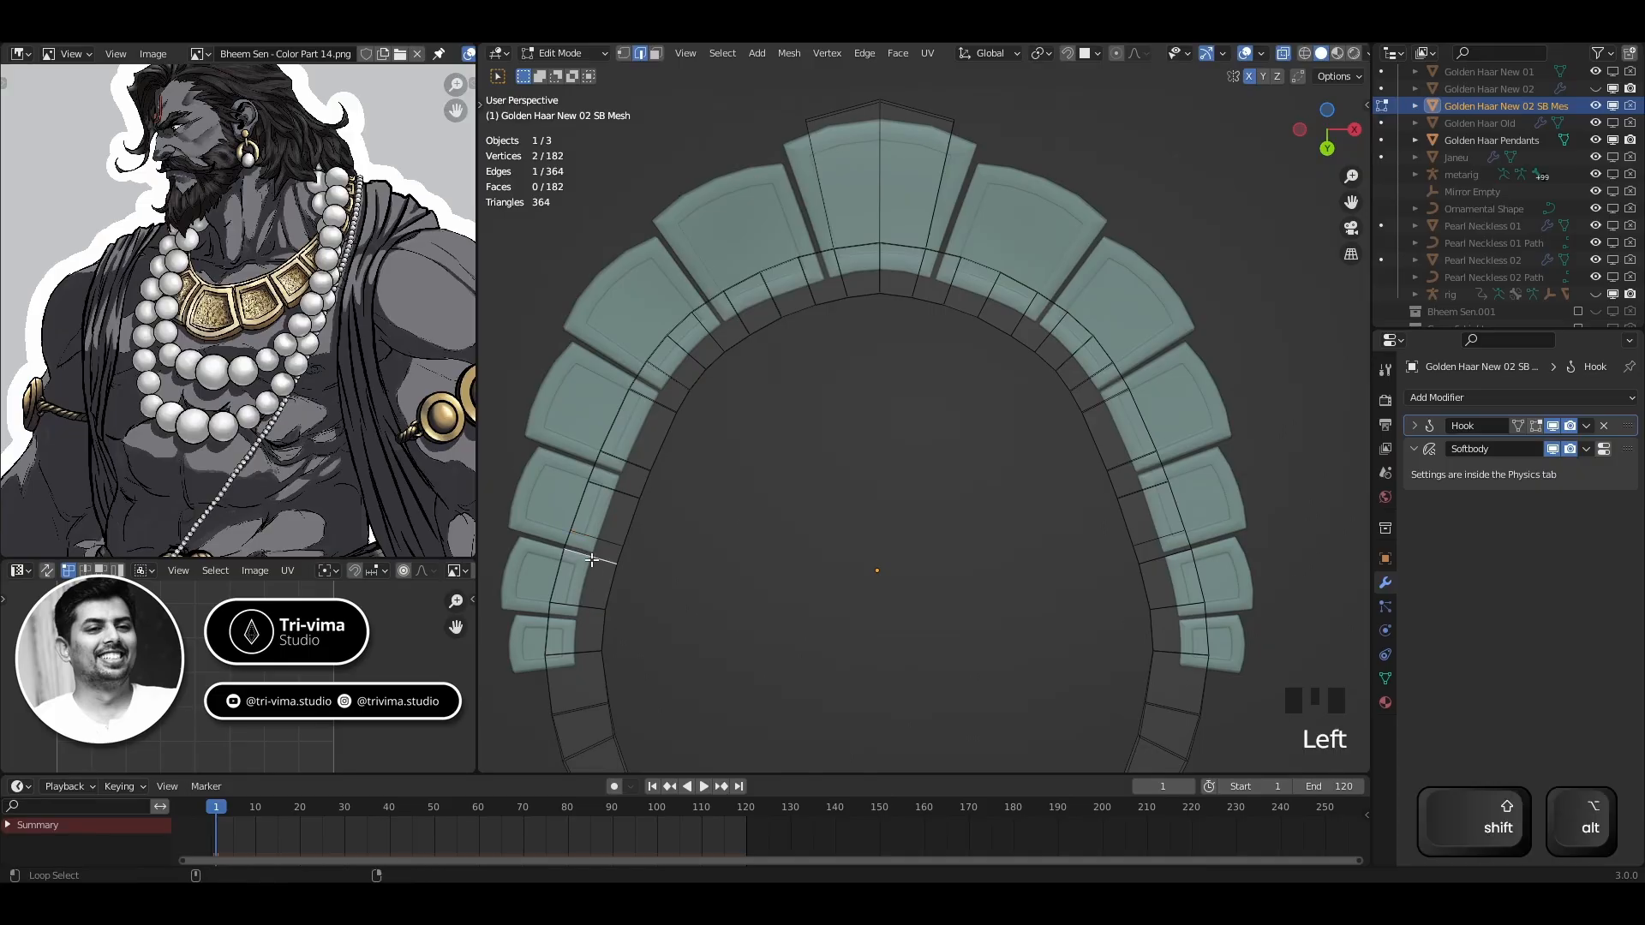
left_click(593, 576, "alt+shift")
key("g")
key("g")
left_click(648, 591)
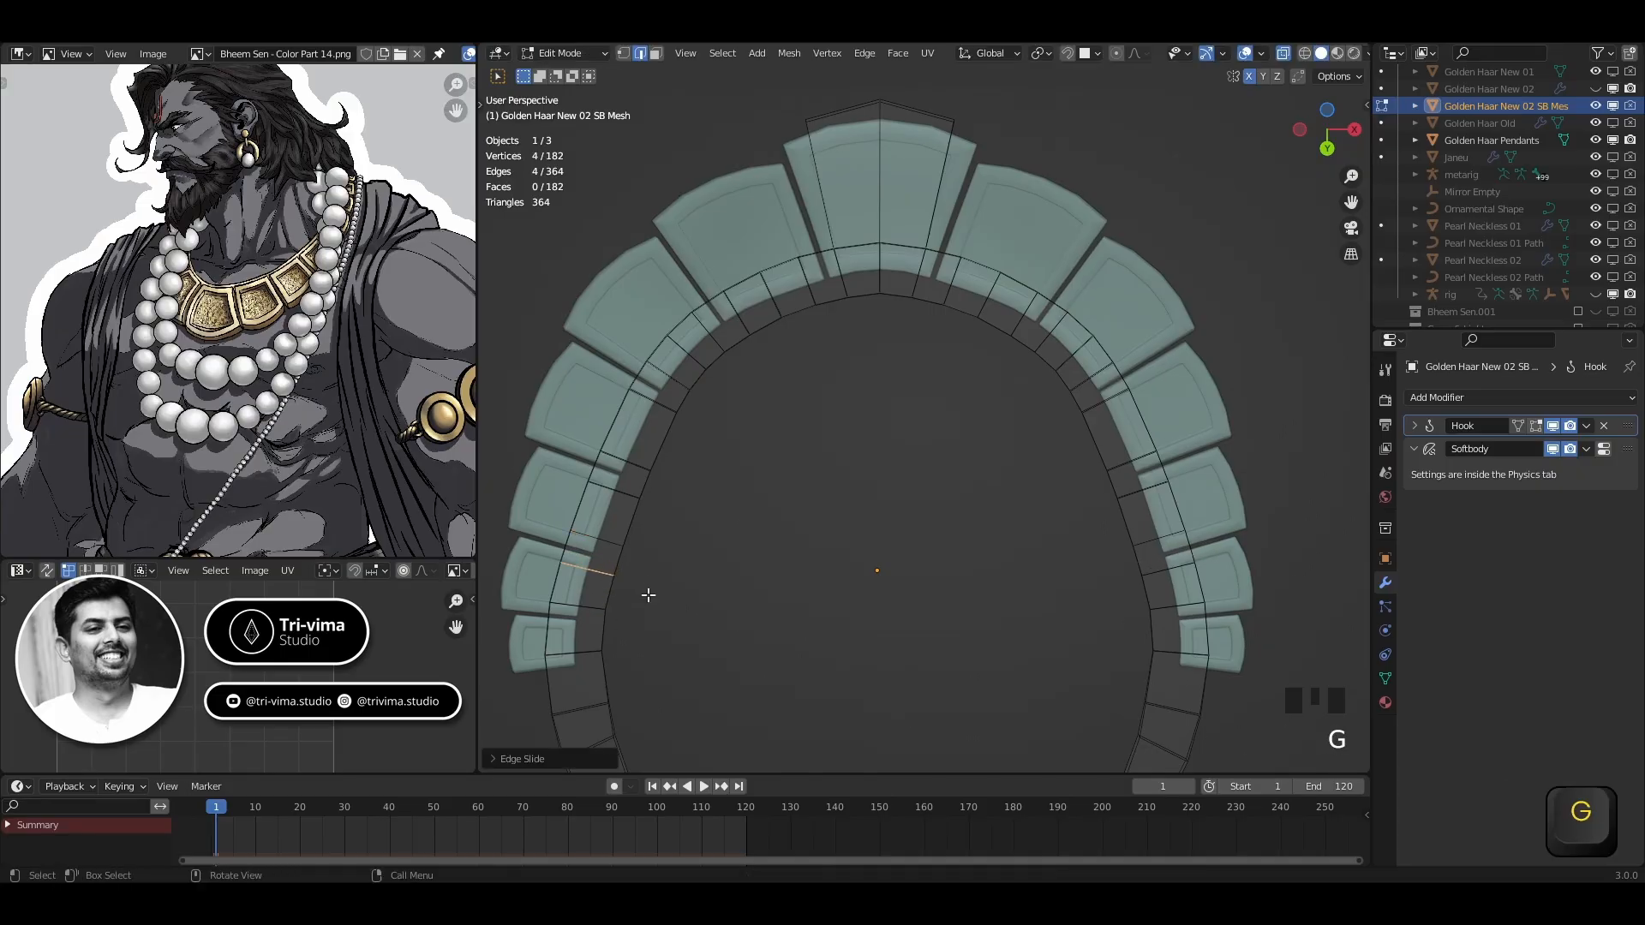
Bevel the cross-section loops behind the smallest end pendants on both sides with one segment and a width of about 0.0066 m
middle_click_drag(1076, 631, 1182, 499, "shift")
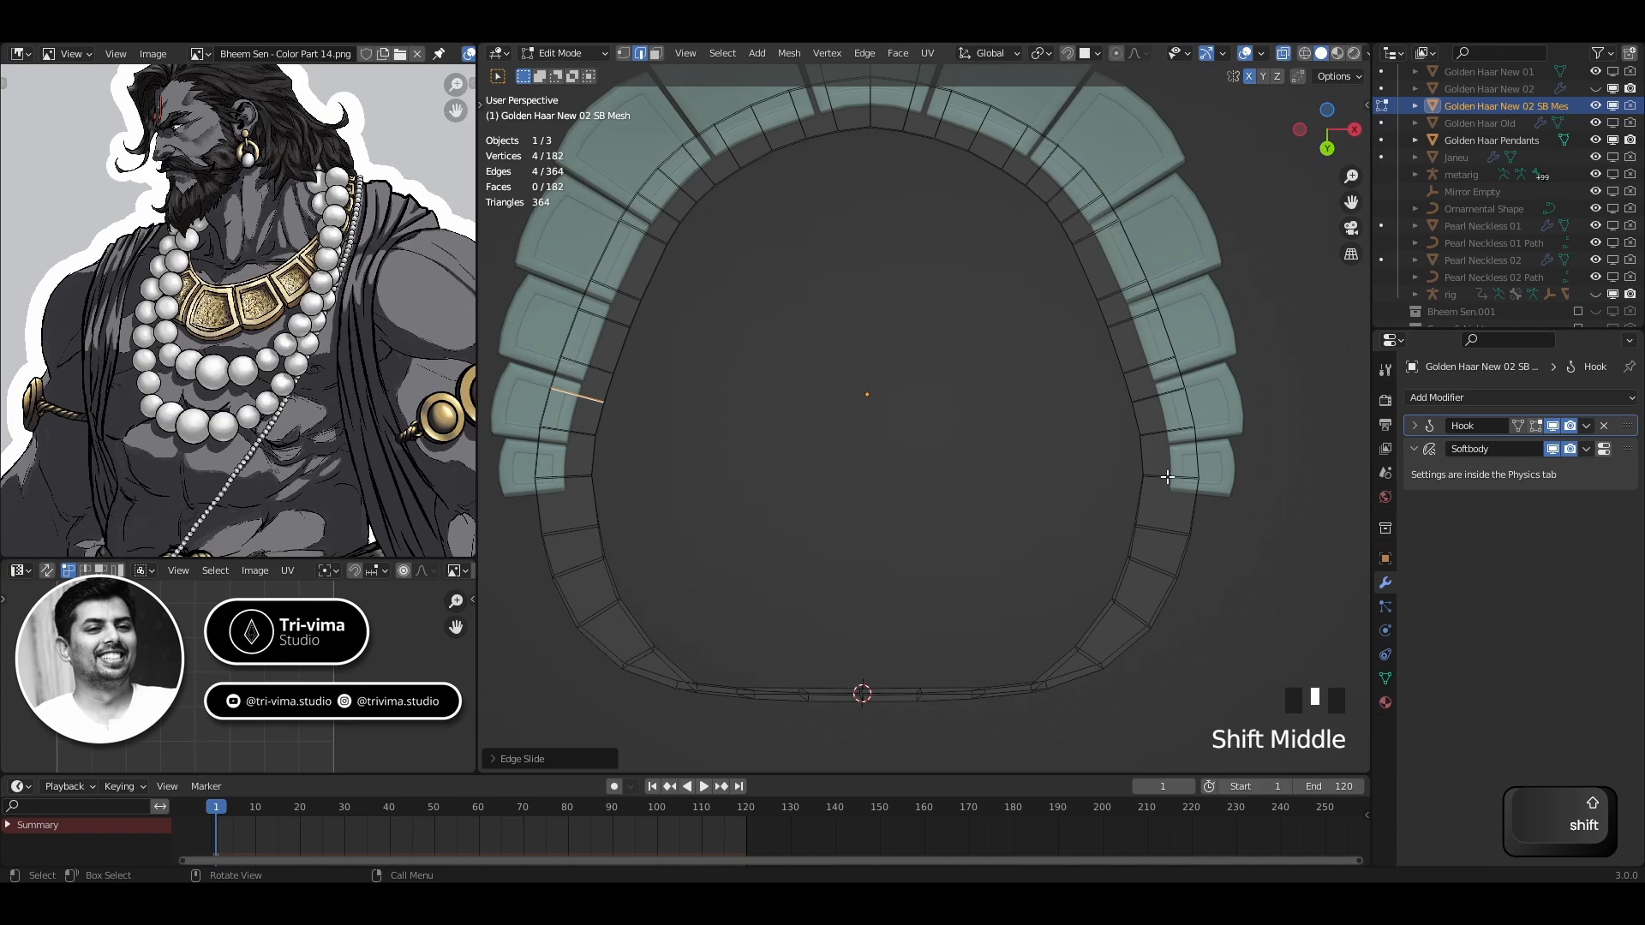
left_click(1167, 477)
left_click(1166, 476, "alt+shift")
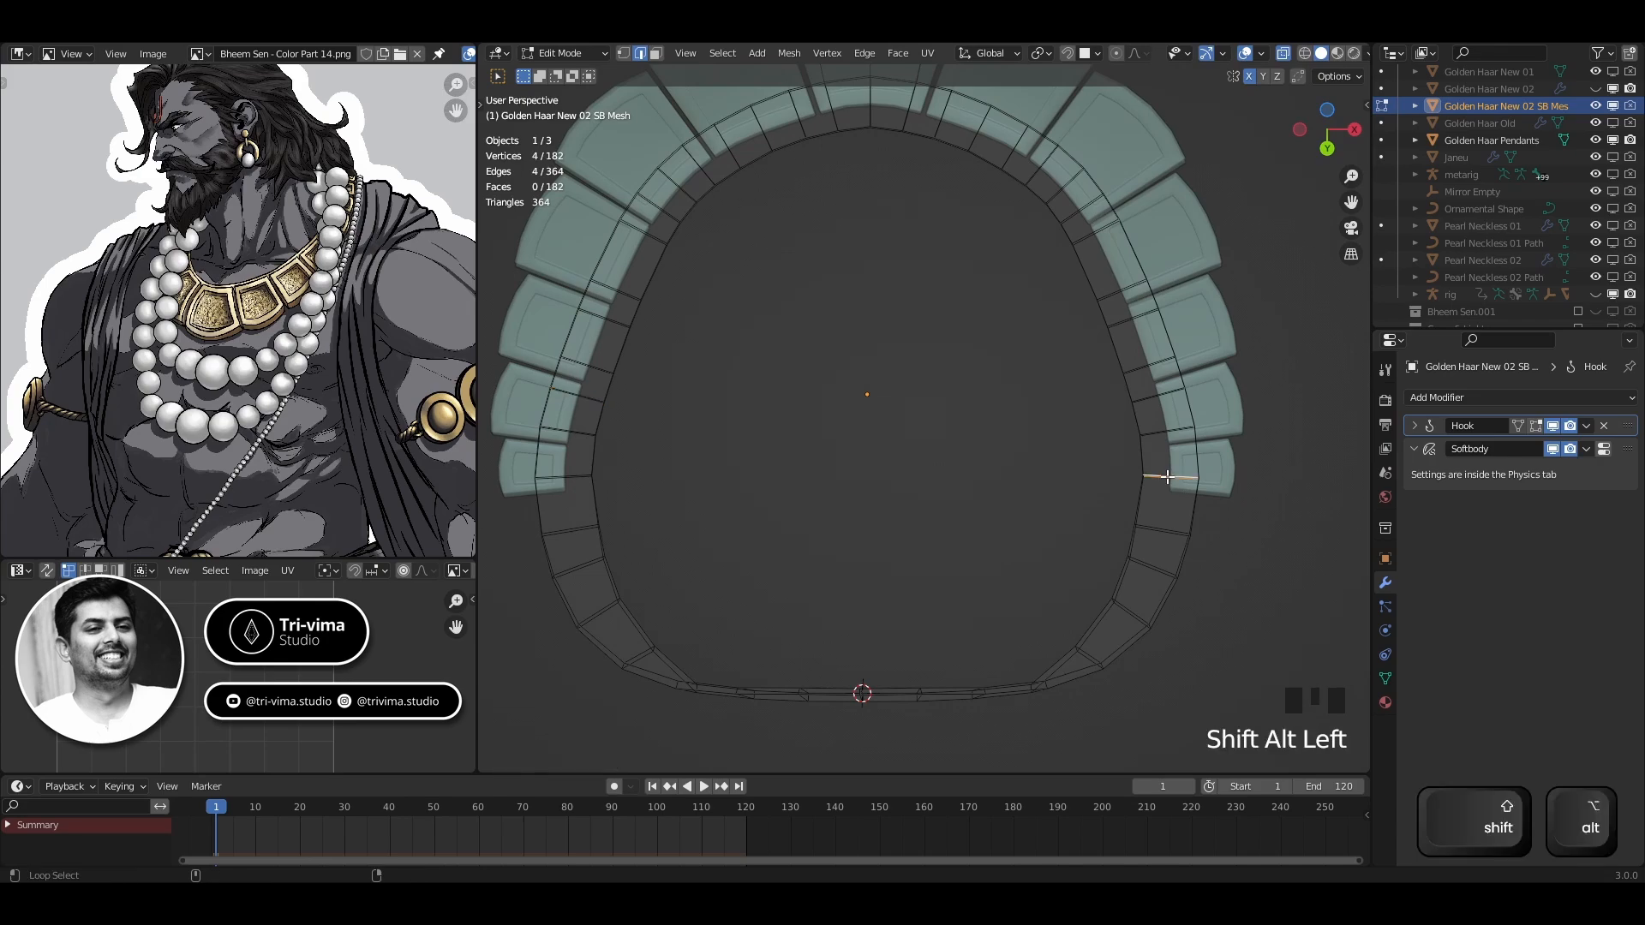
left_click(561, 480, "alt+shift")
key("ctrl+b")
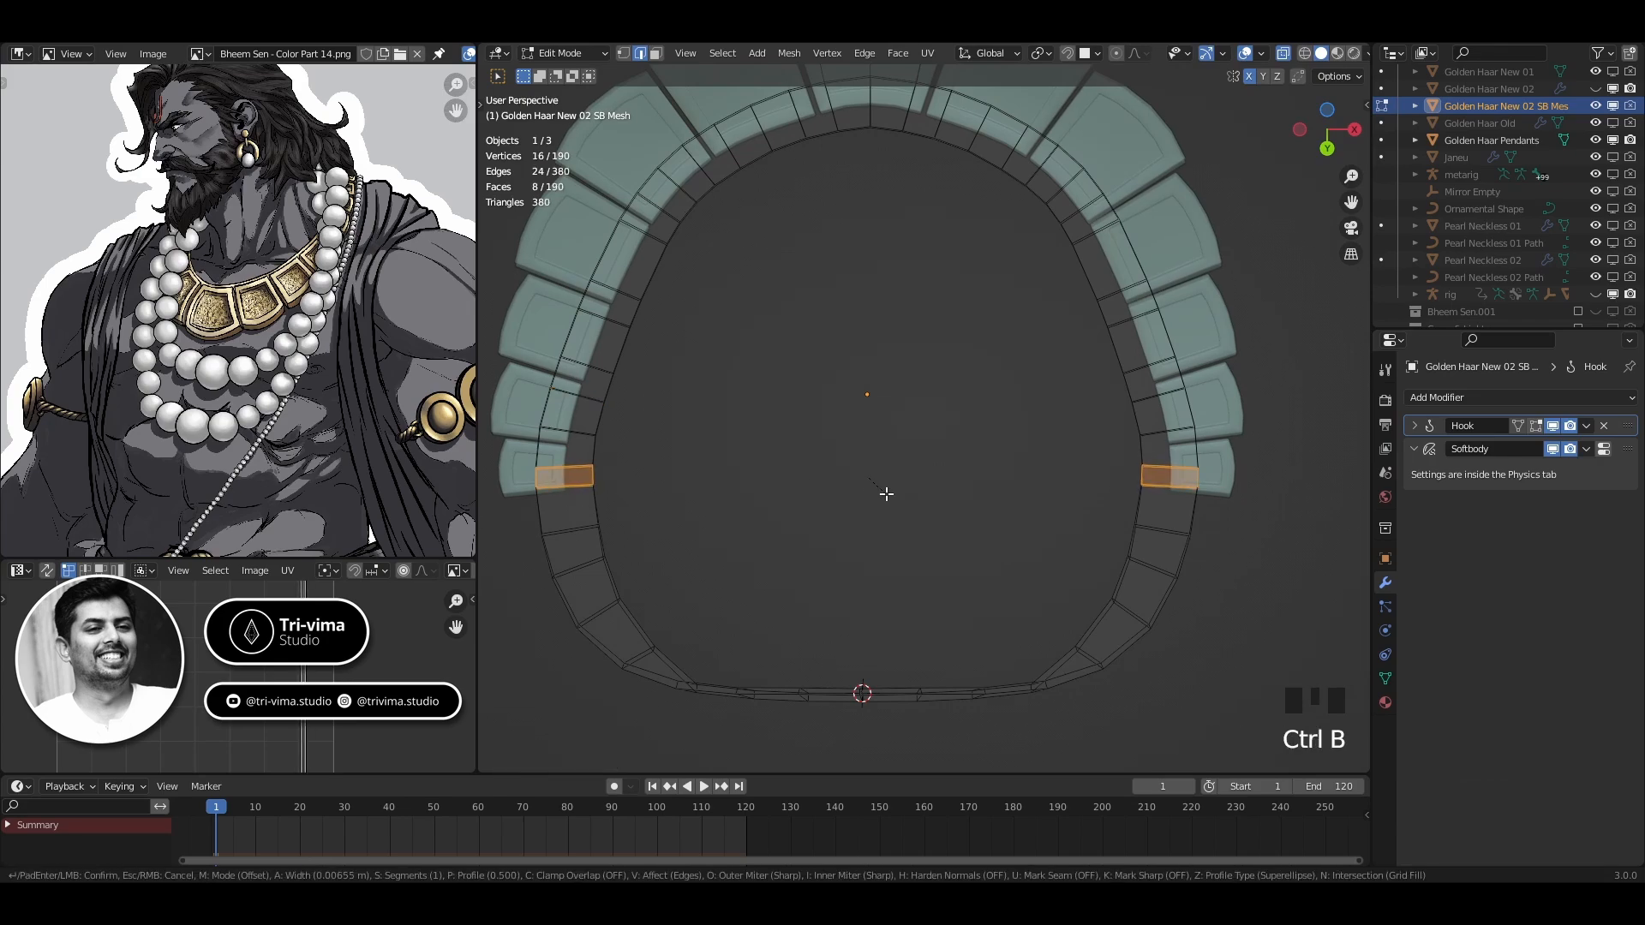
left_click(886, 494)
Edge-slide the two bevelled loops behind the left smallest pendant to fit them within the pendant's width
left_click(567, 485)
left_click(568, 486, "alt+shift")
left_click(563, 467, "alt+shift")
left_click(578, 468, "alt+shift")
left_click(591, 469, "alt+shift")
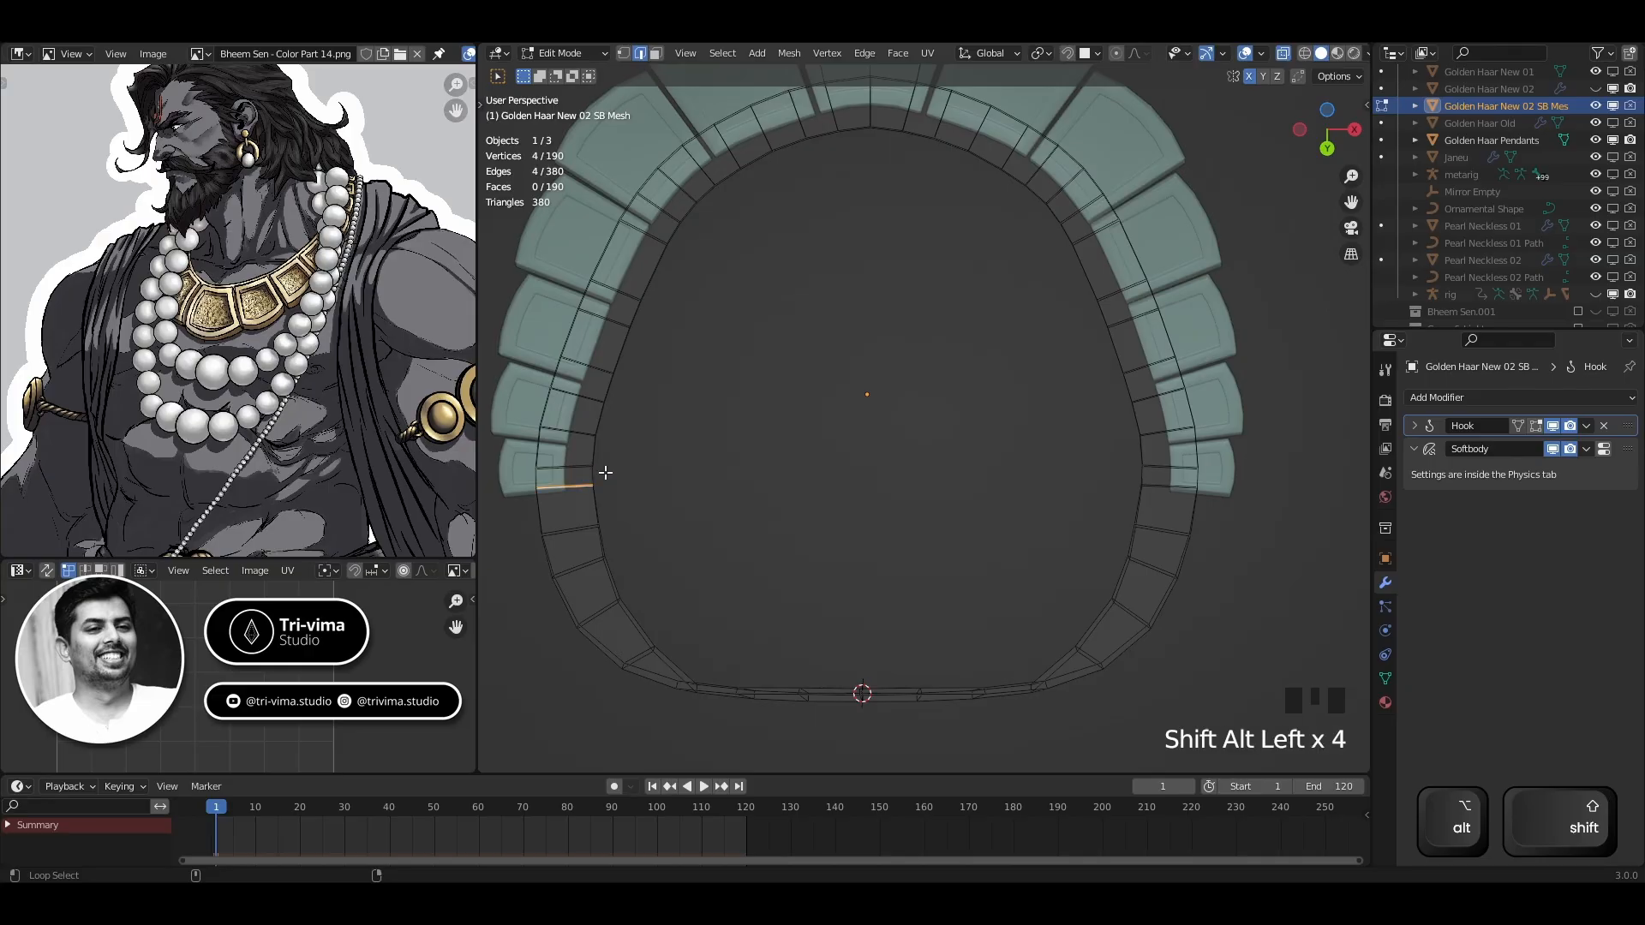
left_click(605, 471, "alt+shift")
key("g")
key("g")
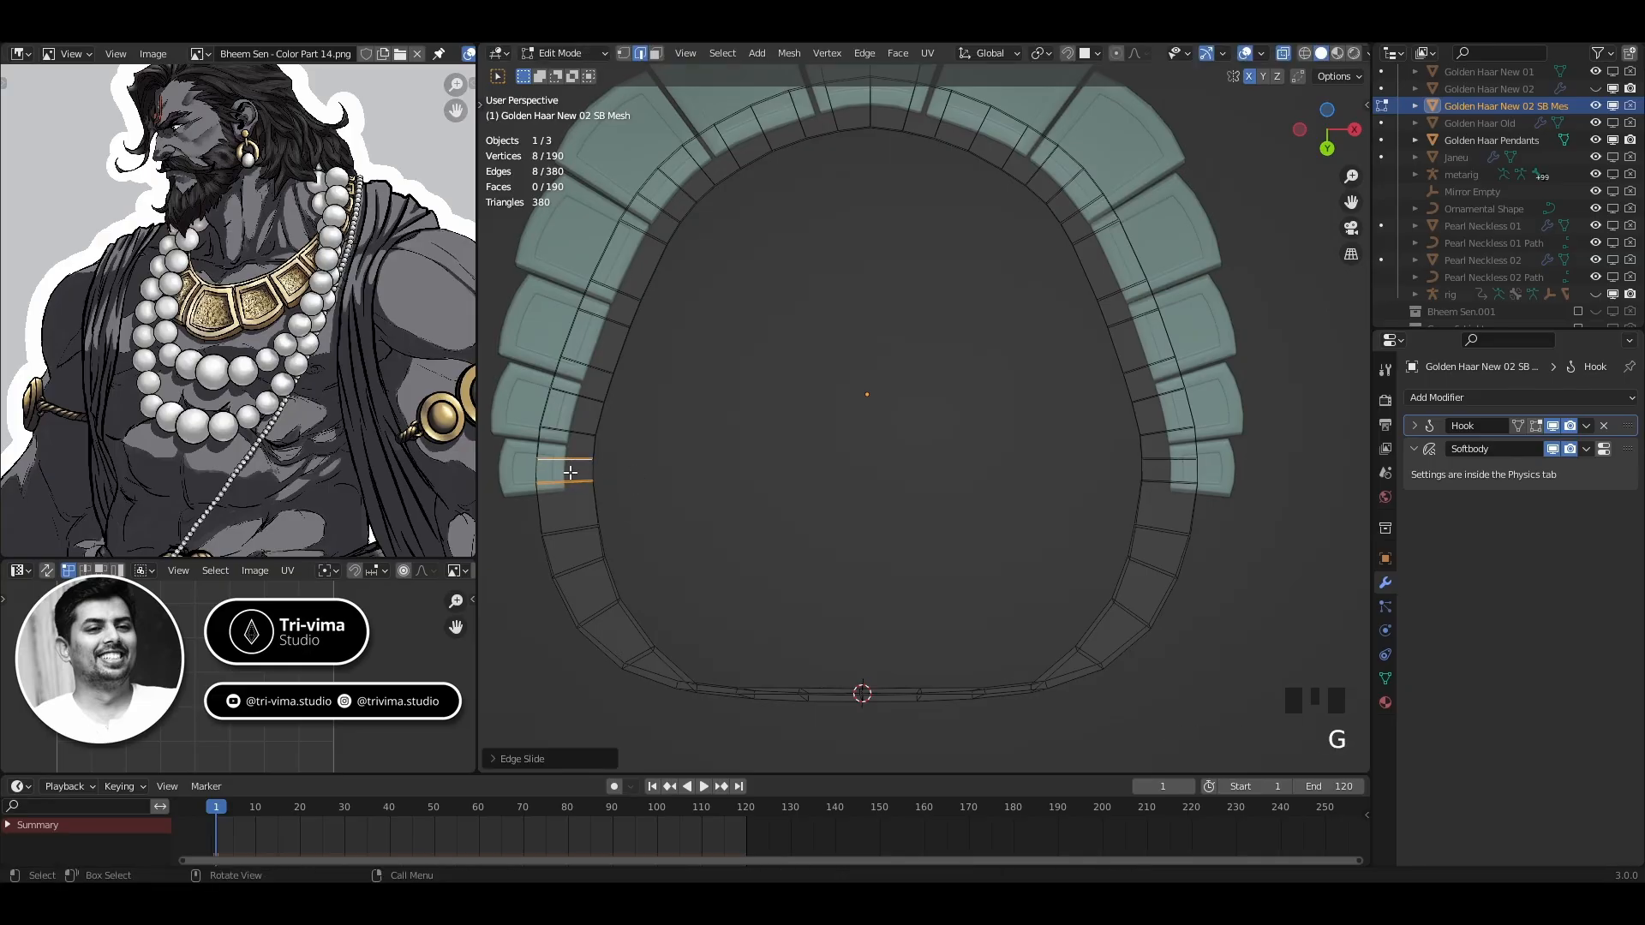
left_click(635, 476)
left_click(653, 481, "alt+shift")
key("g")
key("g")
left_click(655, 483)
Edge-slide the cross-section loop just beyond the smallest pendant on the necklace's right side
left_click(1155, 529, "alt+shift")
key("g")
key("g")
left_click(1179, 637)
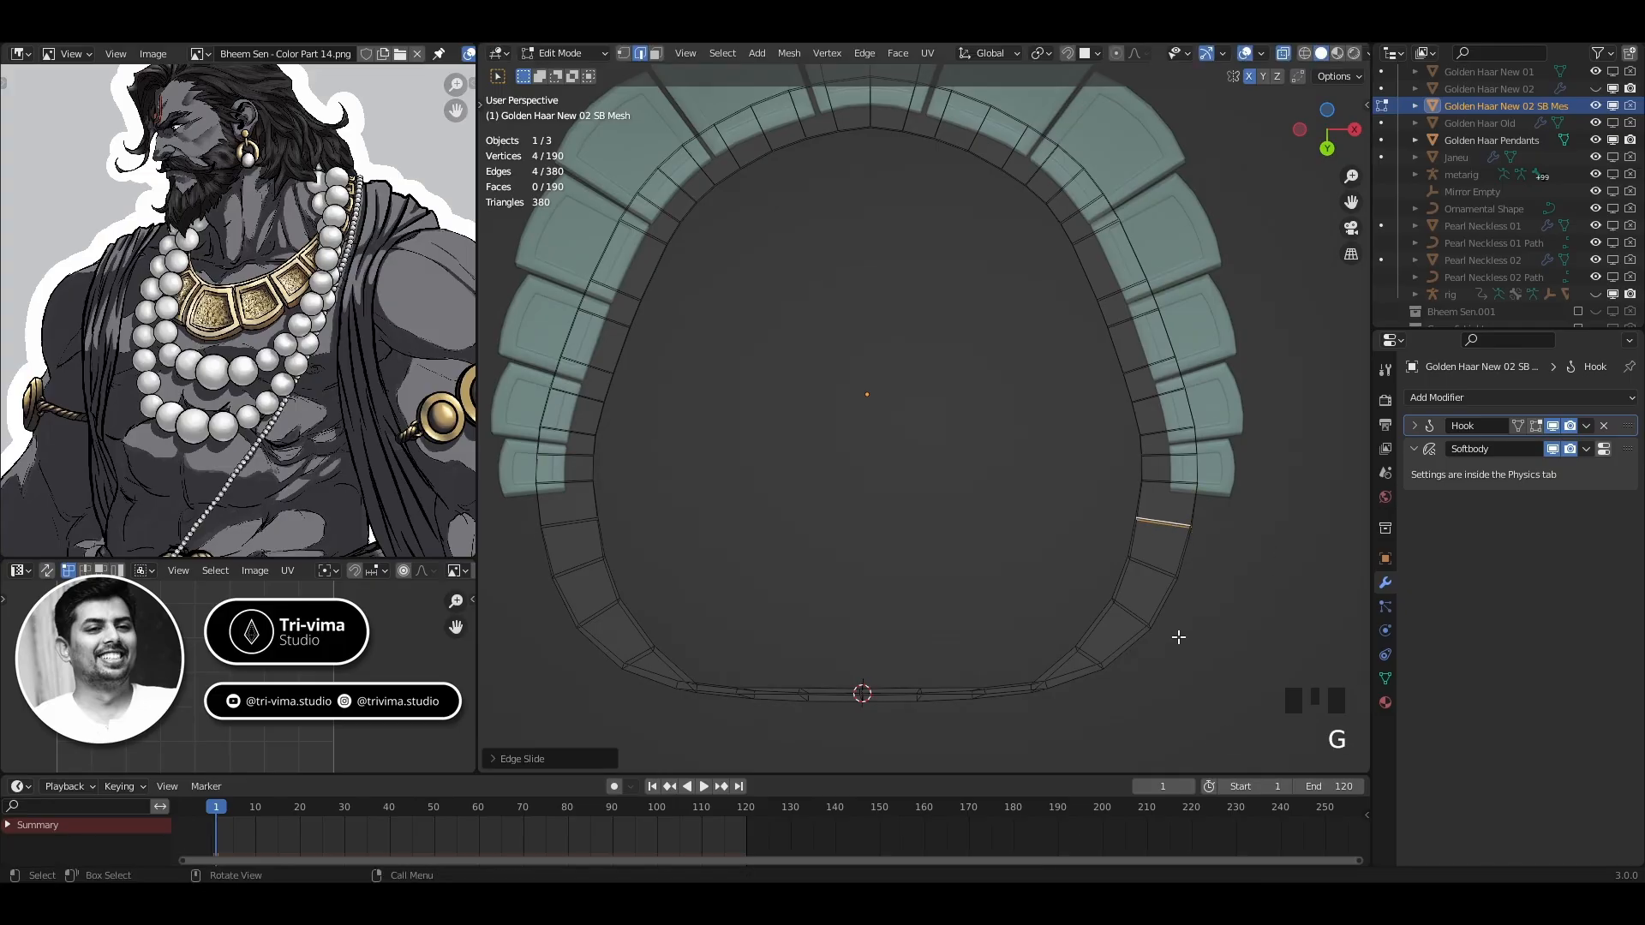
Add a centered, unslid loop cut behind the third pendant on each side of the necklace
middle_click_drag(999, 558, 943, 574)
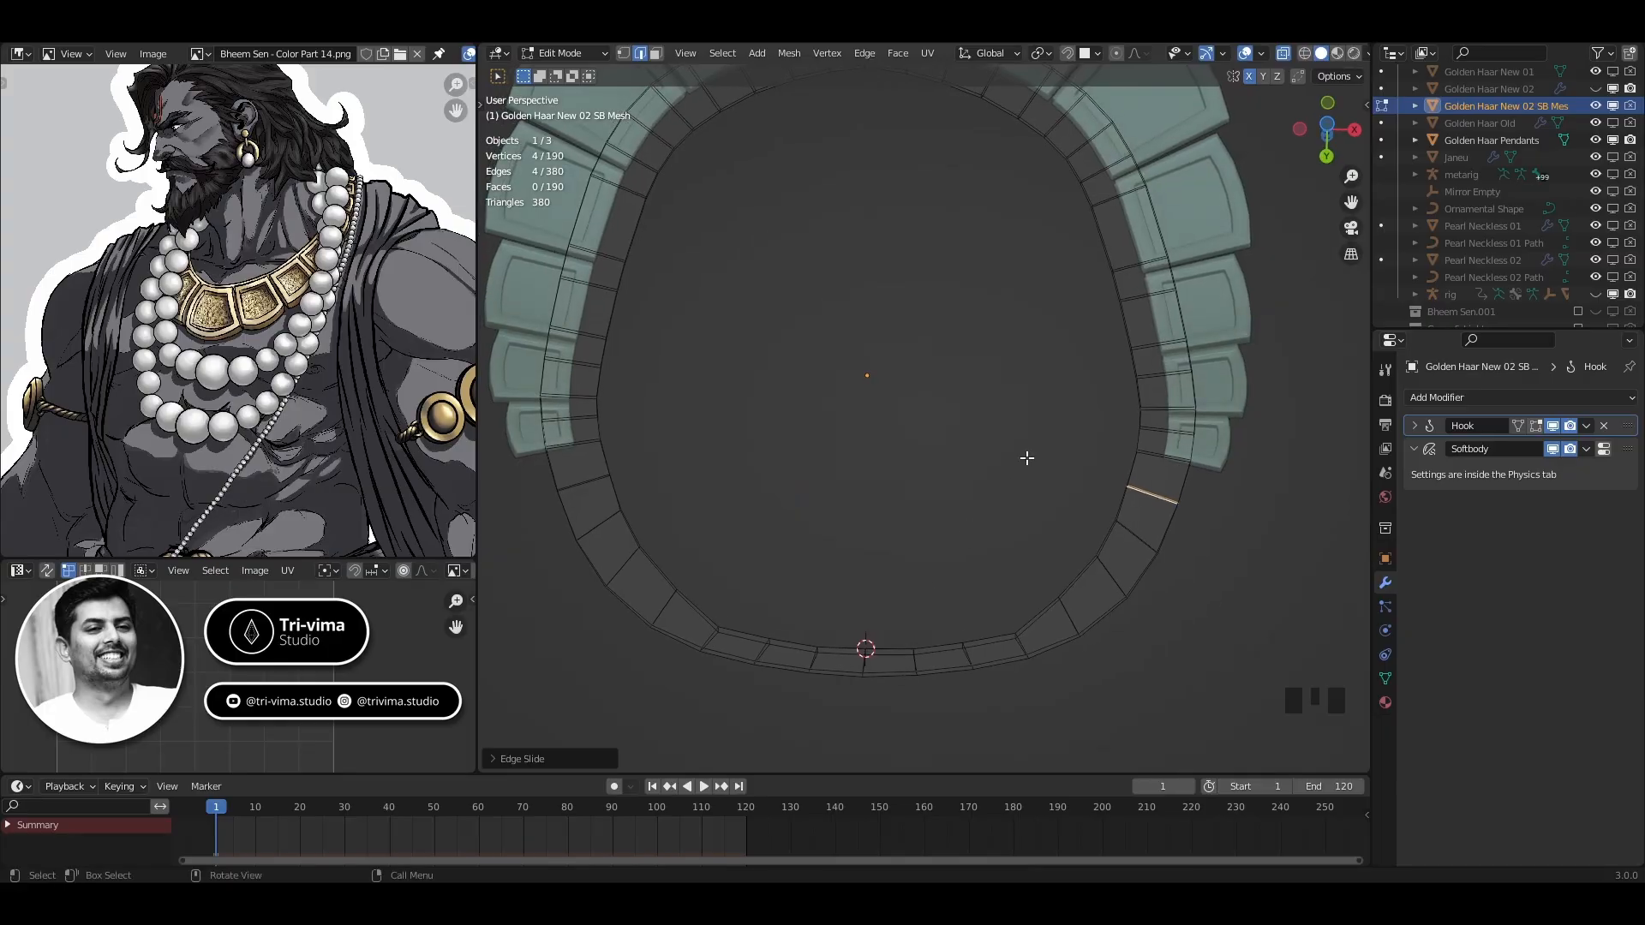
mouse_move(1025, 455)
middle_mouse_down("shift")
mouse_move(1011, 526)
mouse_move(1006, 429)
middle_mouse_up("shift")
key("ctrl+r")
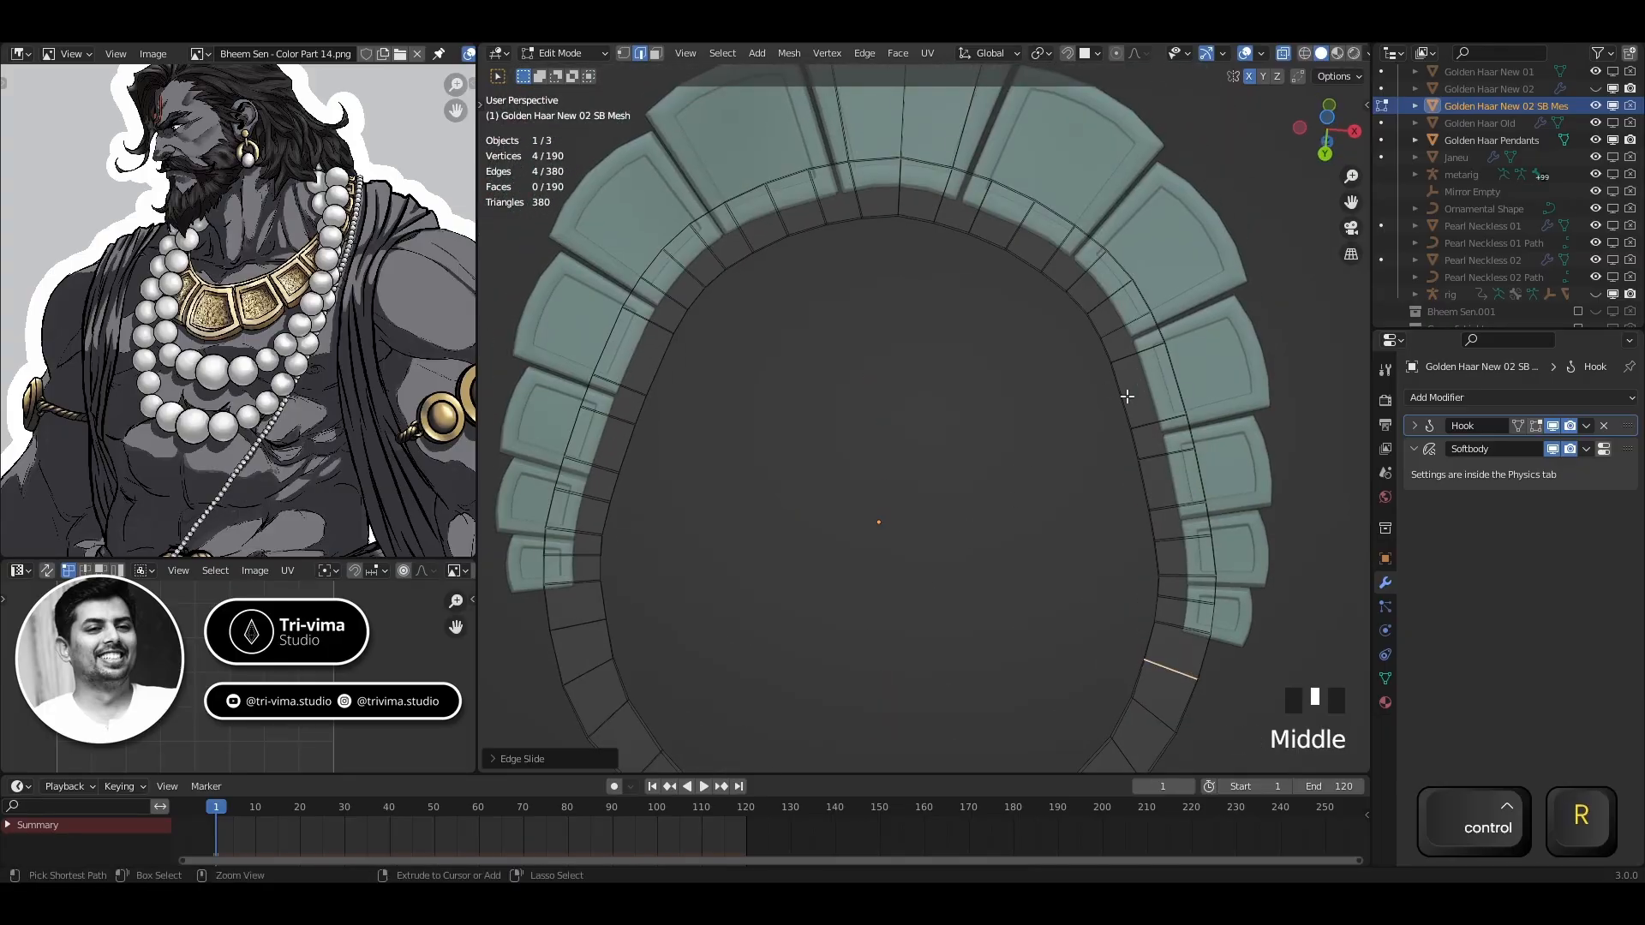
left_click(1128, 394)
key("Escape")
key("ctrl+r")
left_click(661, 372)
key("Escape")
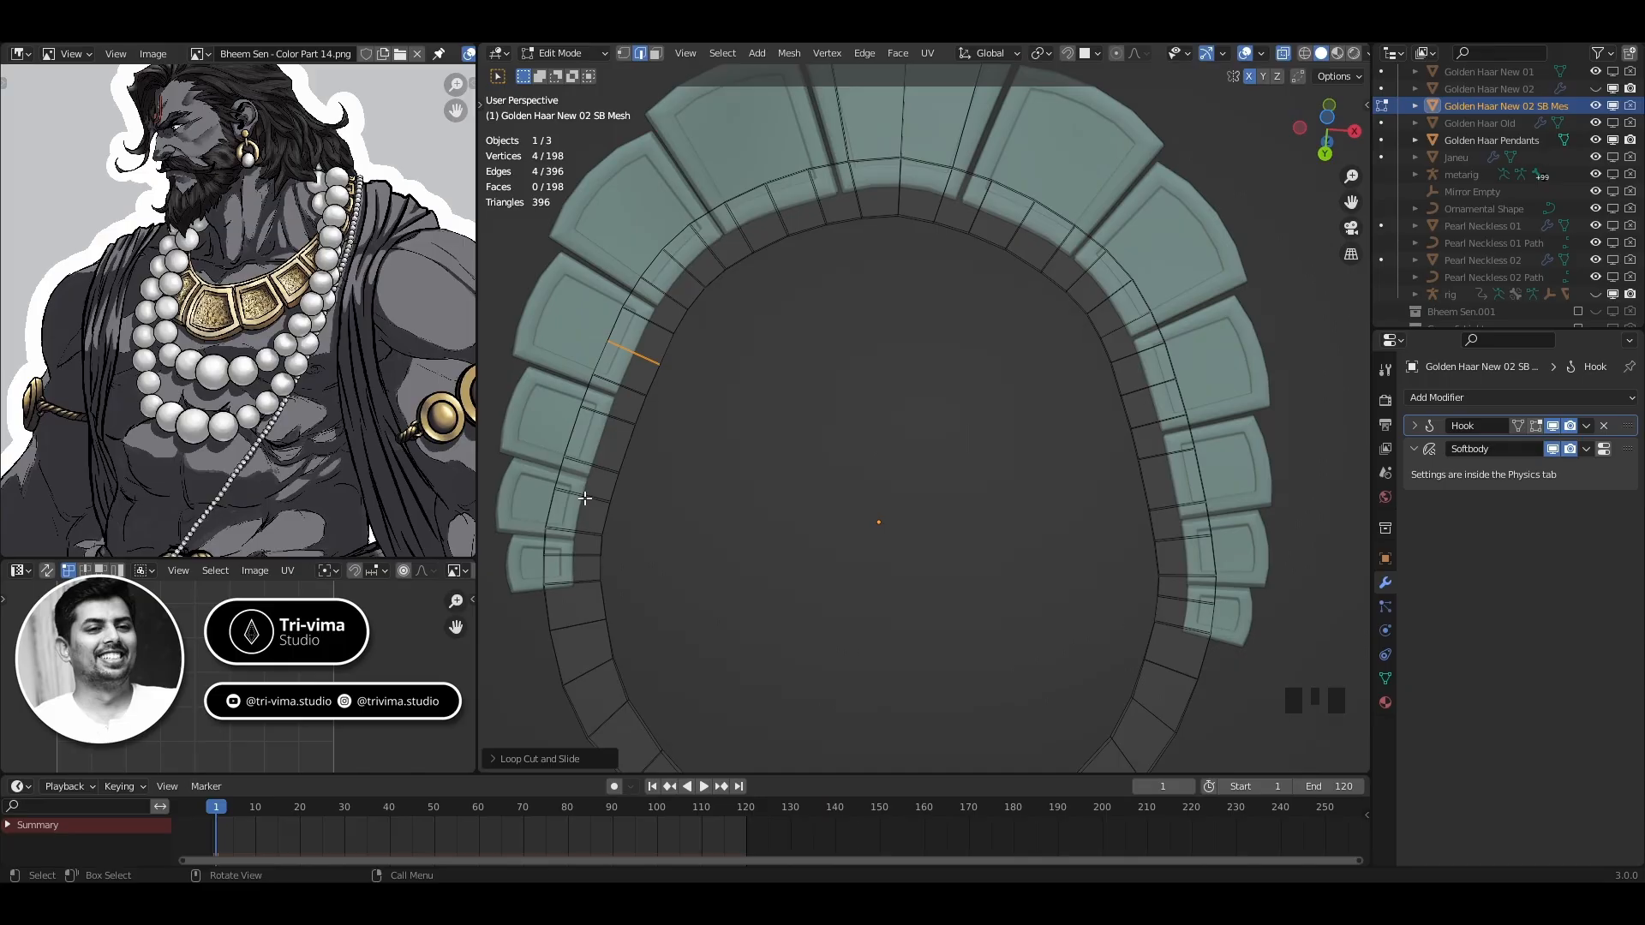
Add a loop cut behind the middle of the fourth pendant on each side of the necklace
middle_click_drag(649, 490, 650, 465)
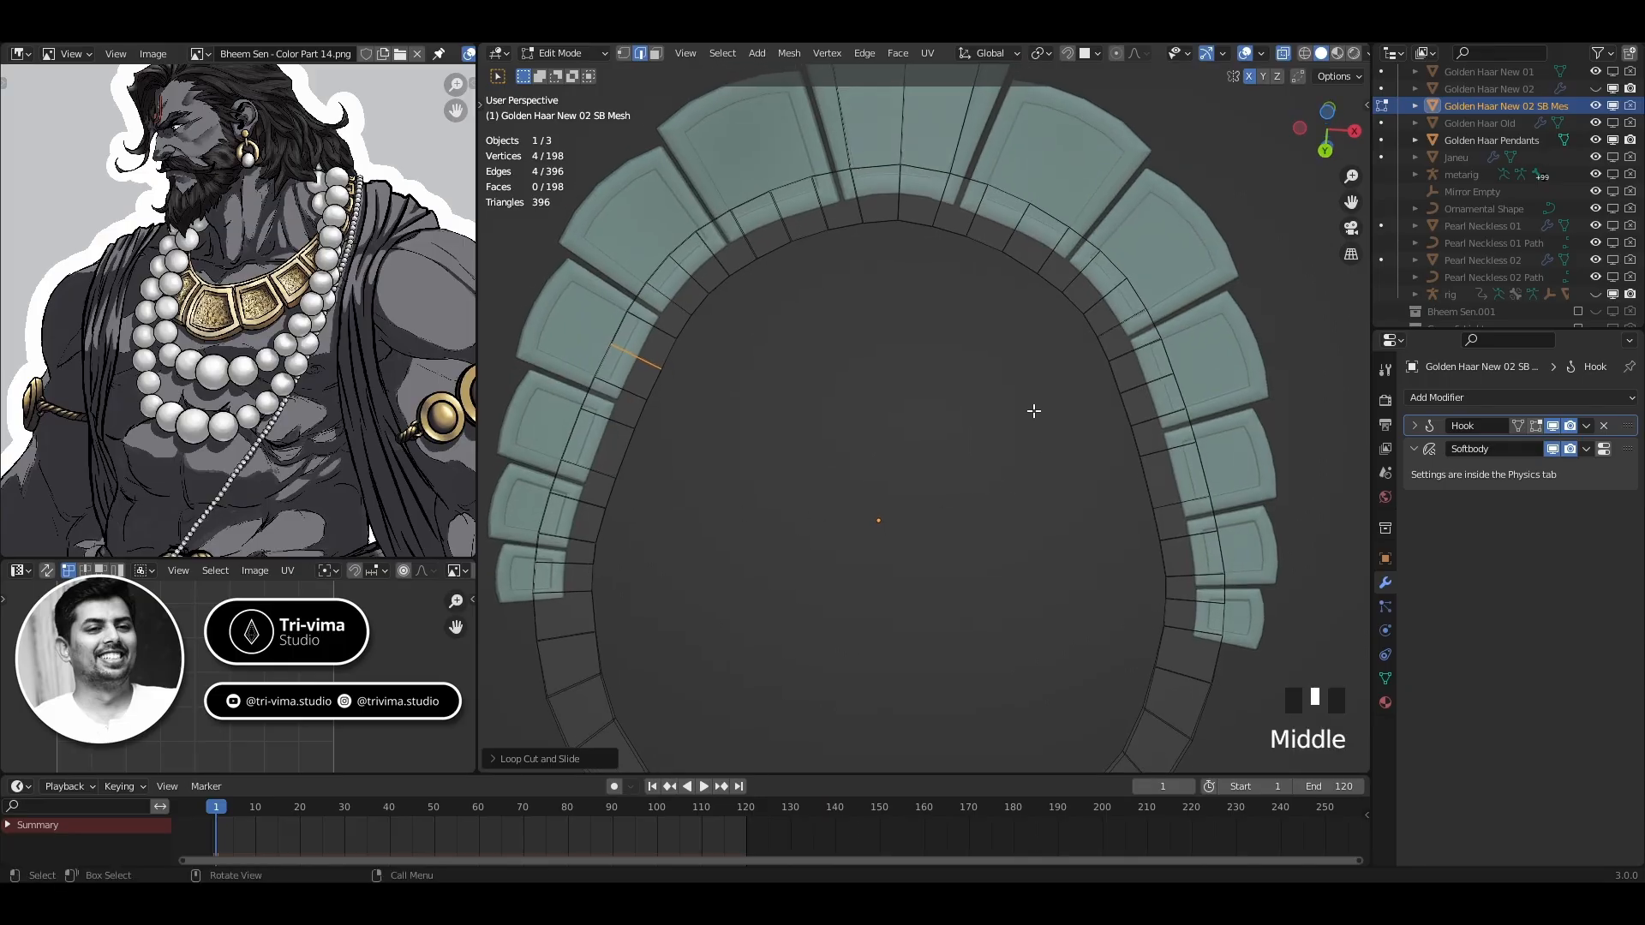
key("ctrl+r")
left_click(1149, 477)
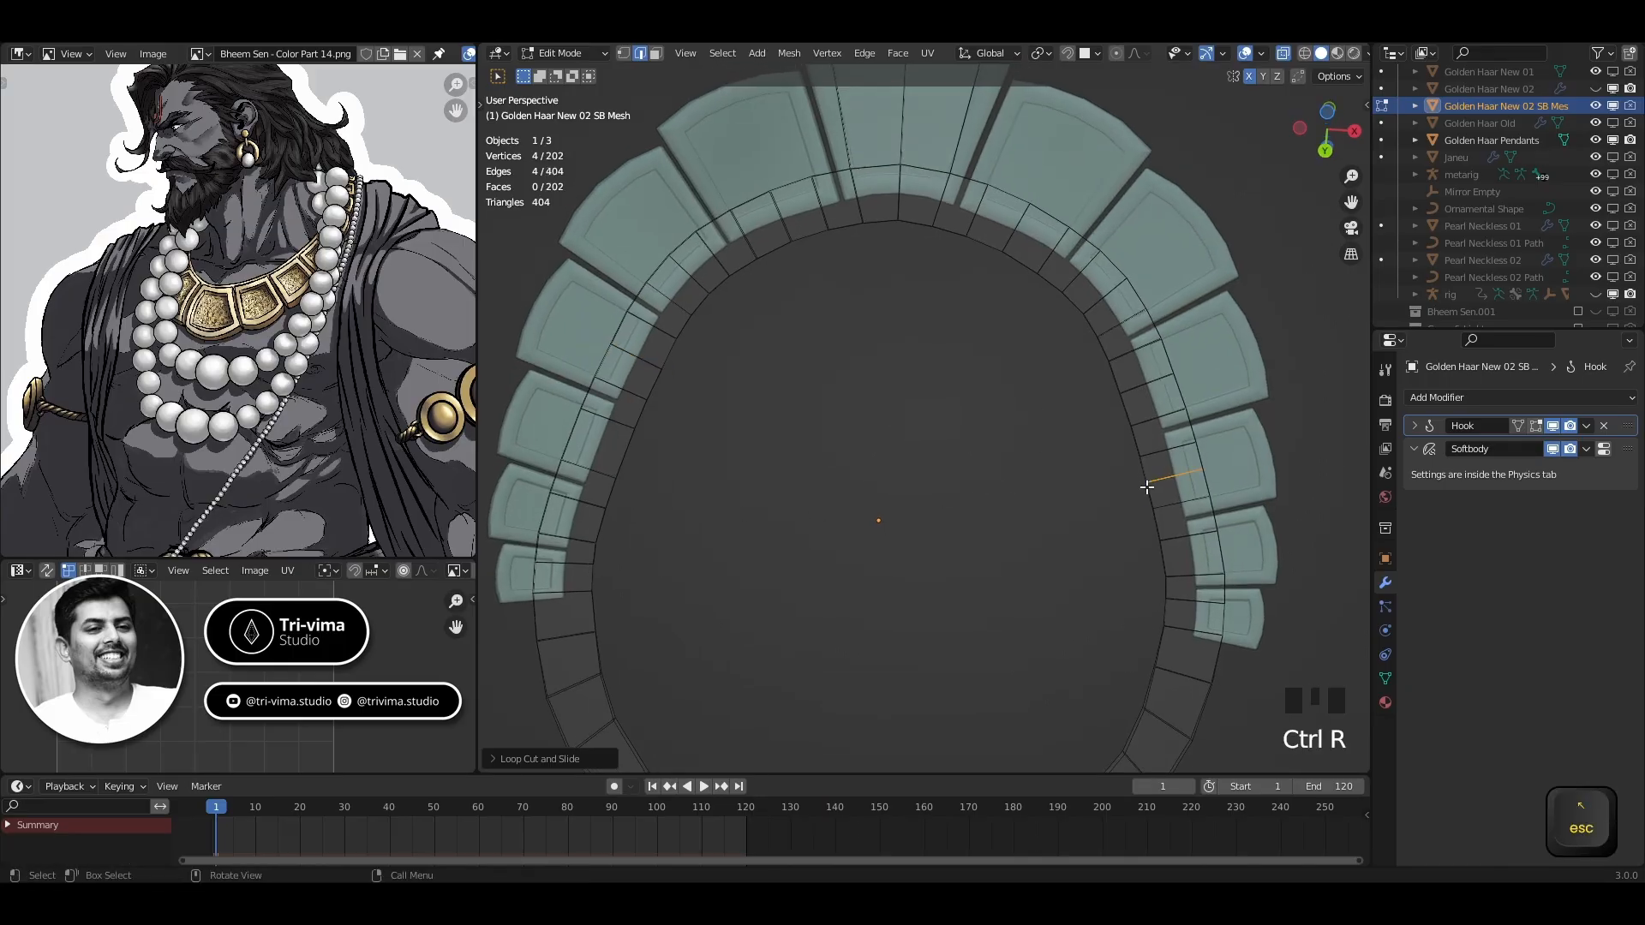
key("ctrl+r")
left_click(627, 454)
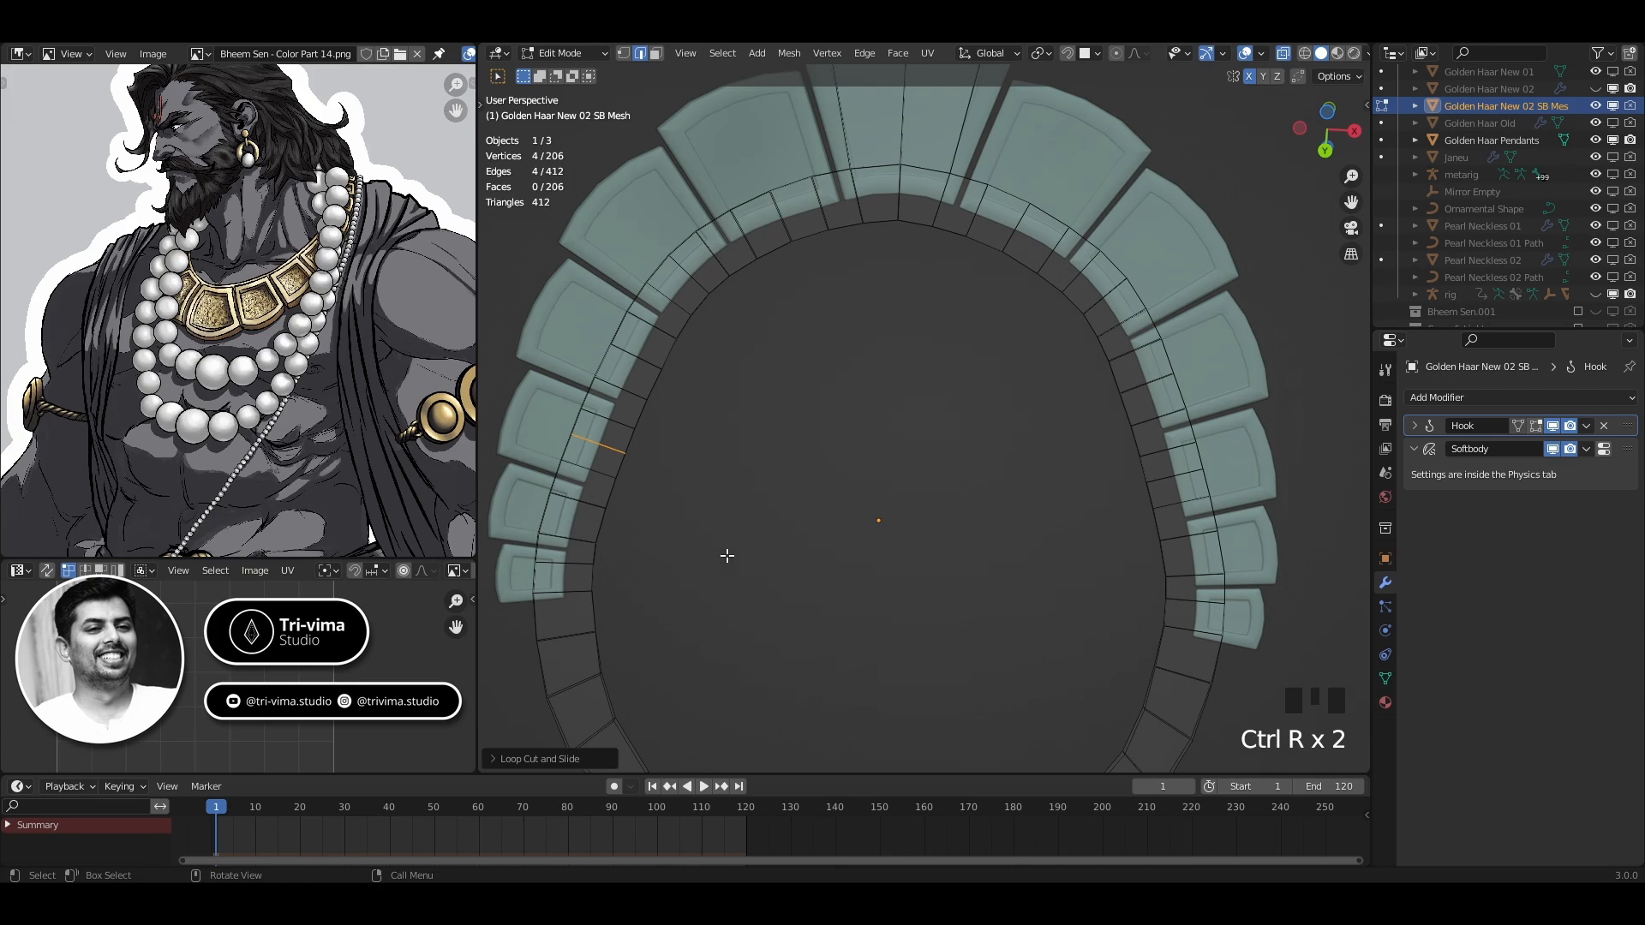
Turn off X-ray and edge-slide the single inner-rim cross edge near the left side of the center pendant
scroll(849, 418, "down", 2)
scroll(900, 279, "up", 2)
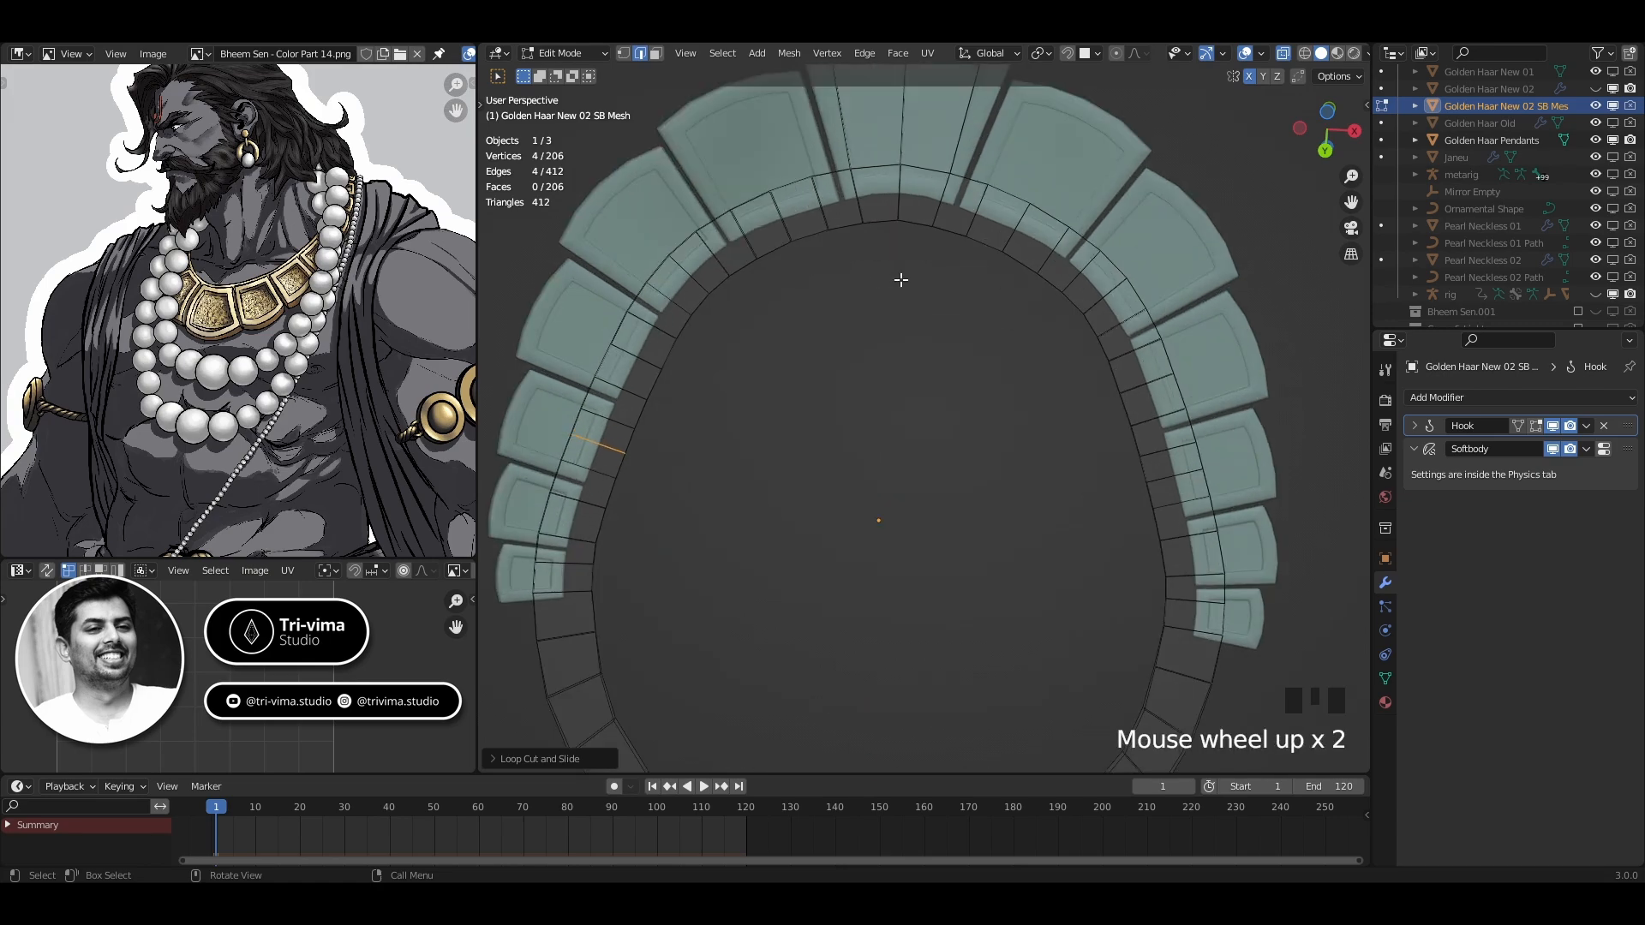
scroll(900, 279, "down", 1)
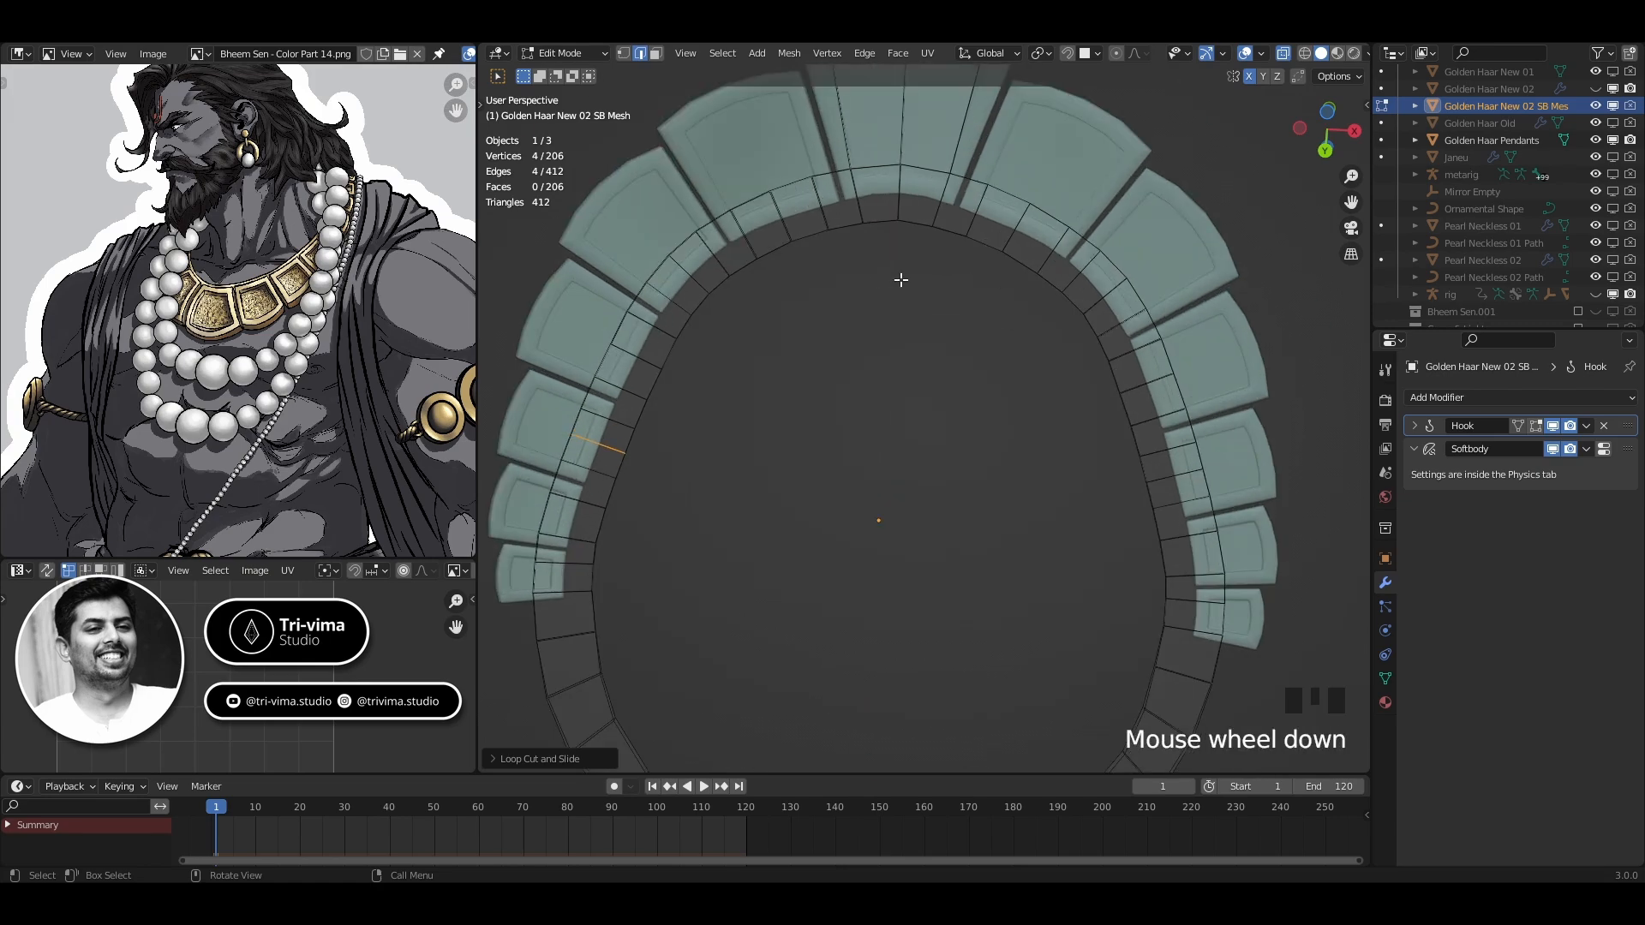
key("alt+z")
left_click(859, 231)
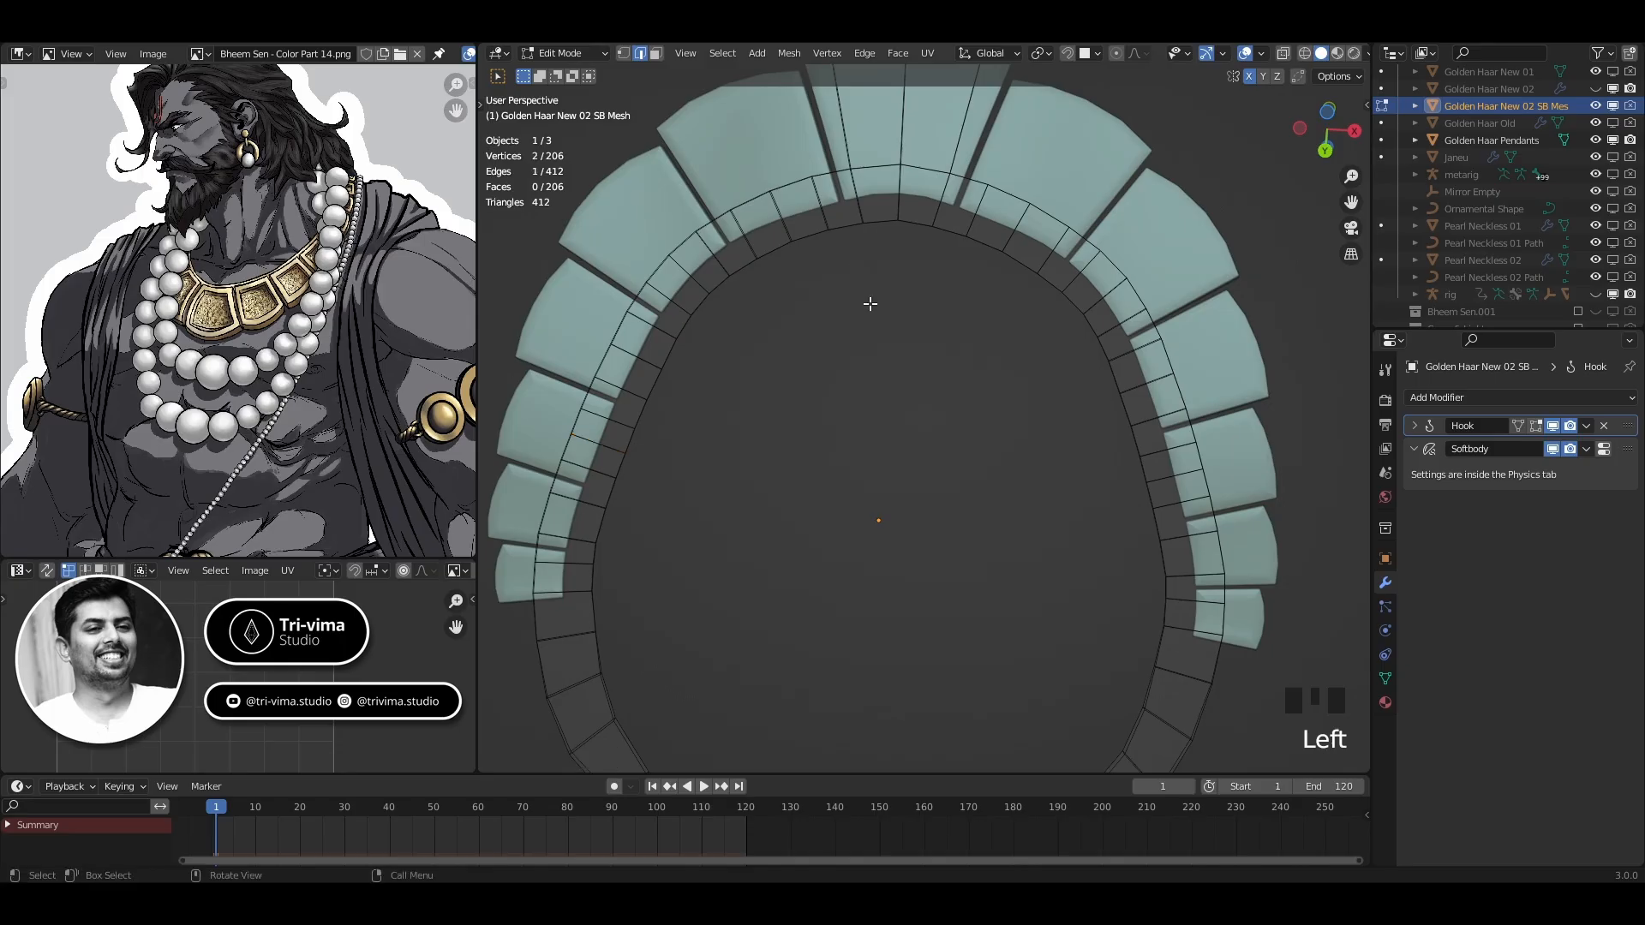
key("g")
key("g")
left_click(951, 284)
In face select mode, select the outer-rim faces behind the first two pendants left of the center pendant
scroll(955, 282, "down", 2)
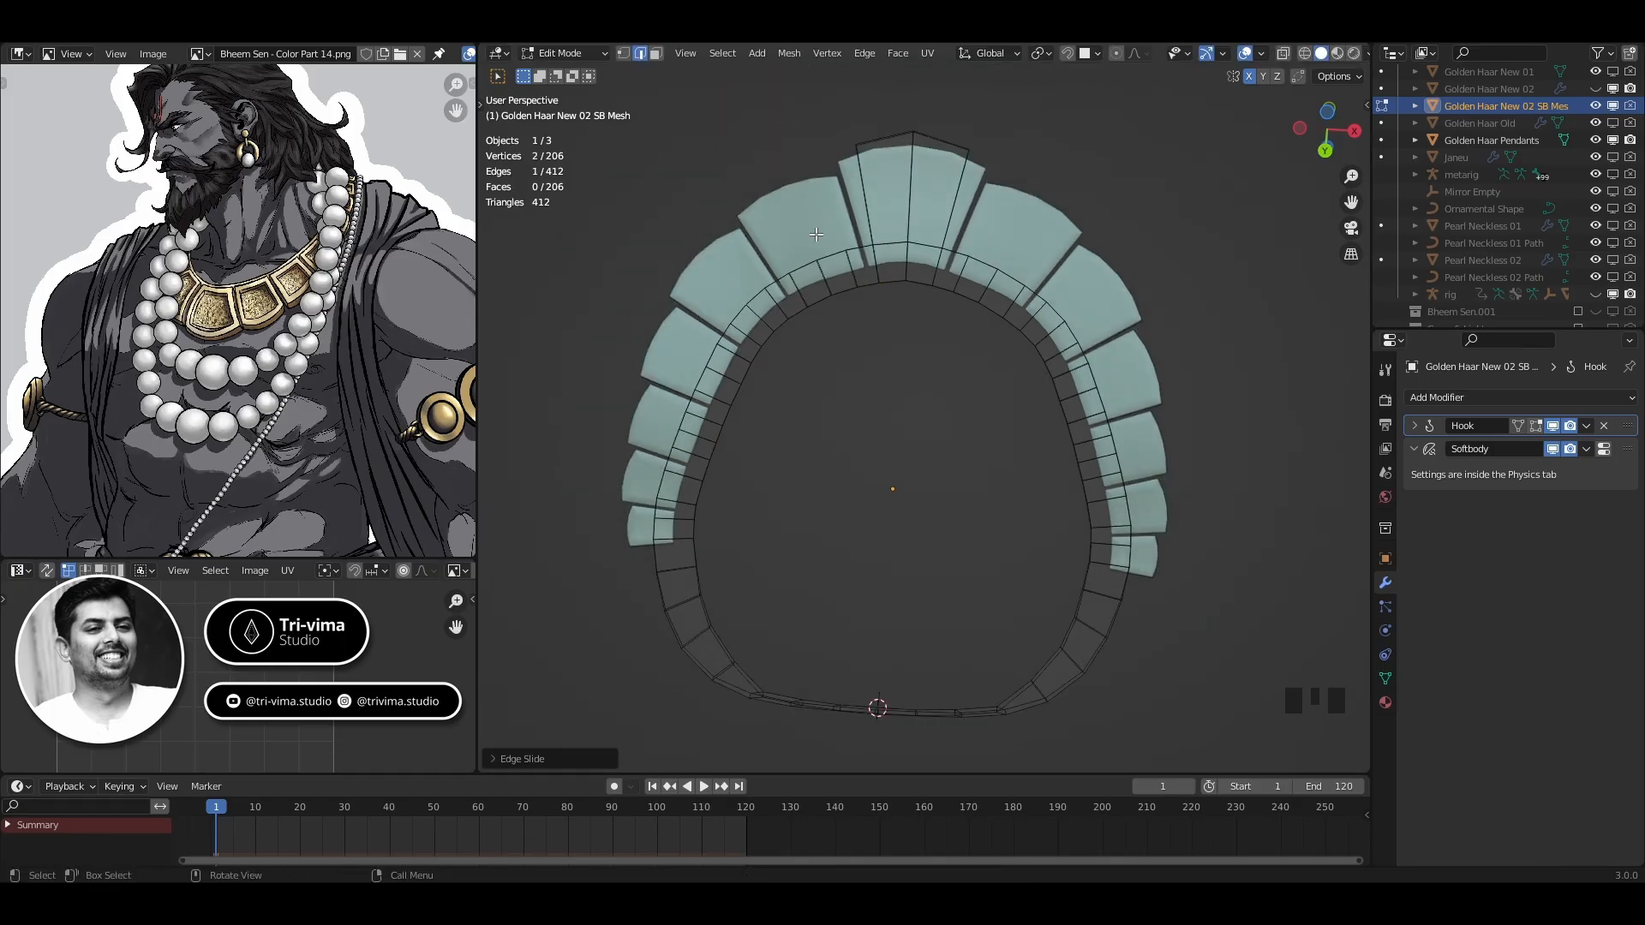
key("3")
left_click(812, 283)
left_click(817, 292, "shift")
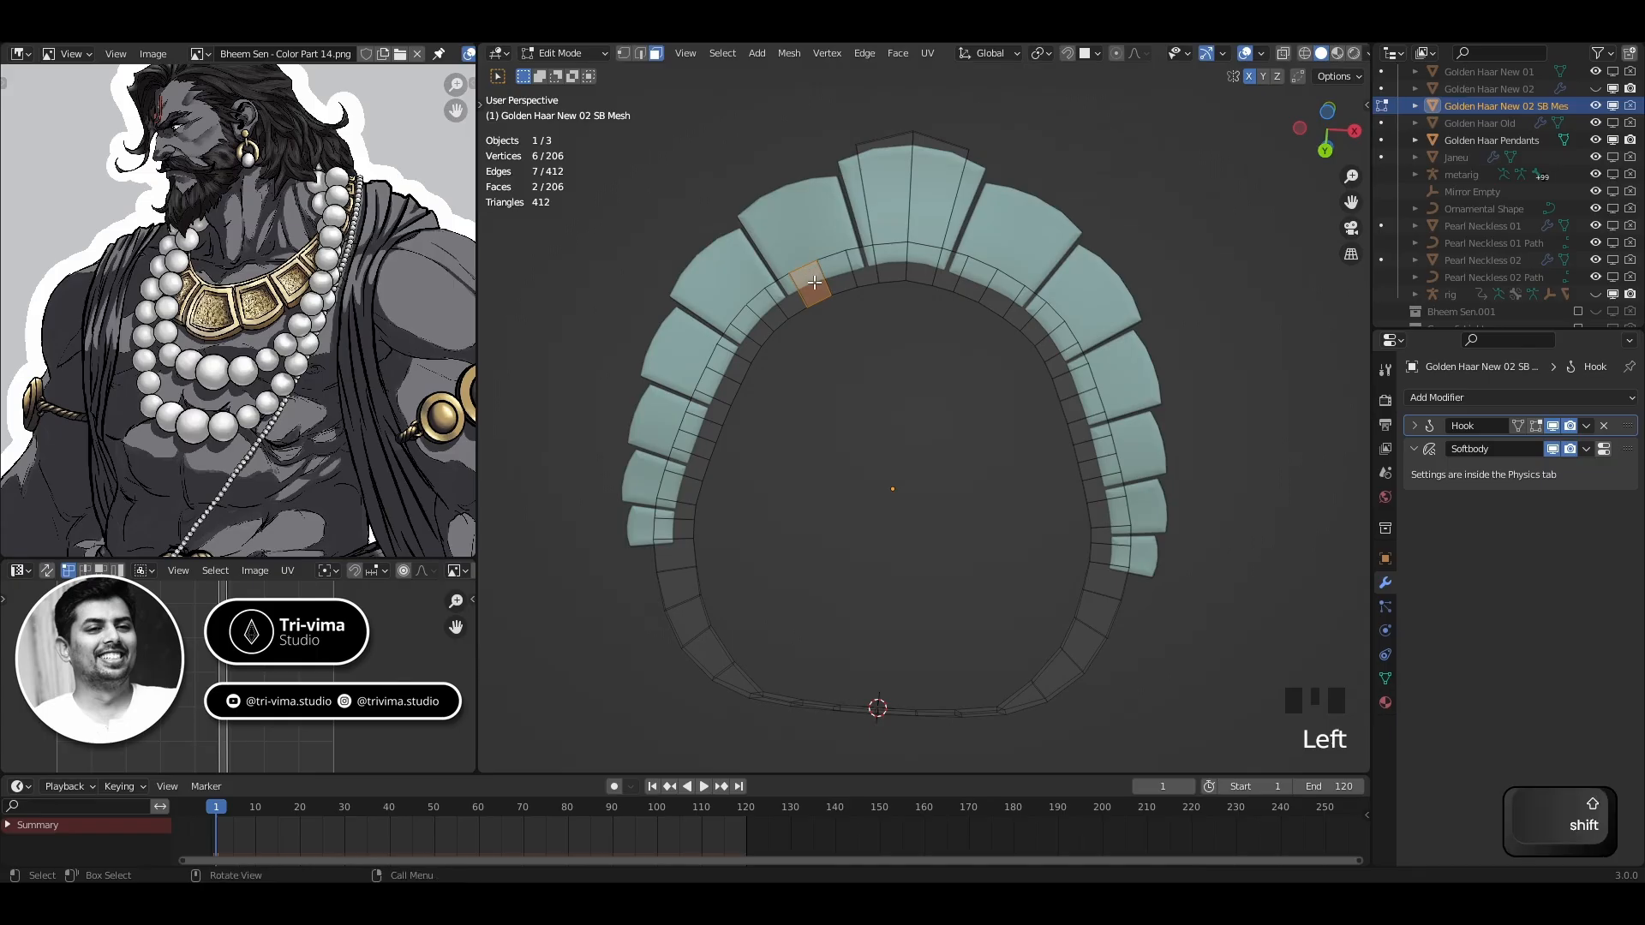
middle_click_drag(817, 290, 844, 446)
left_click(845, 447)
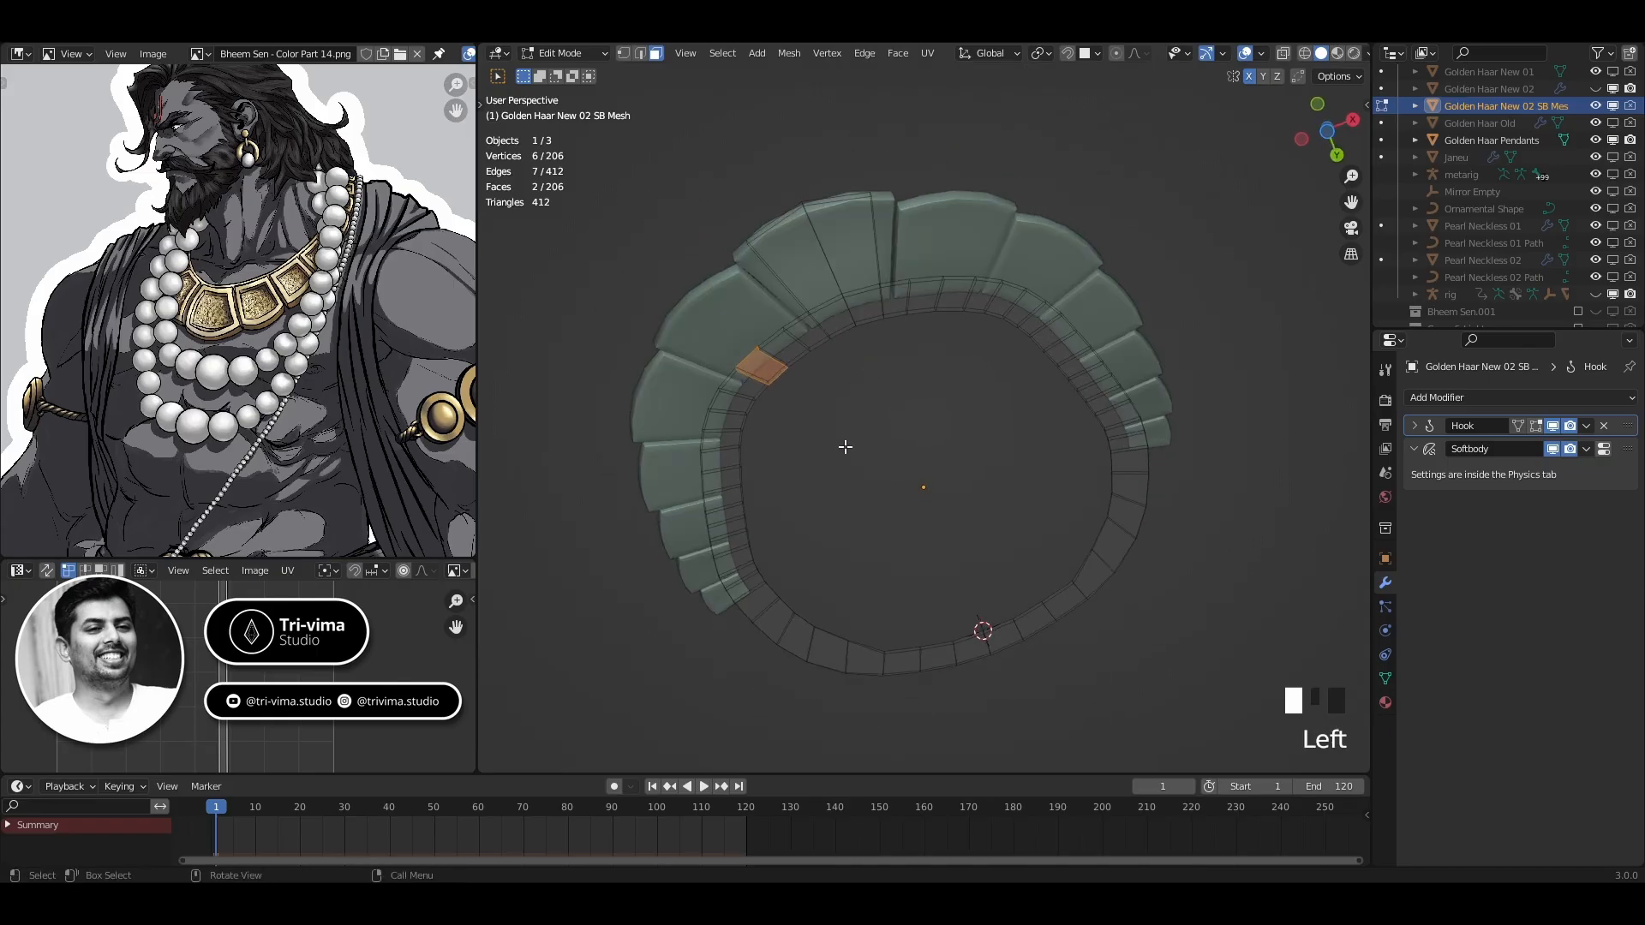
left_click(749, 358, "shift")
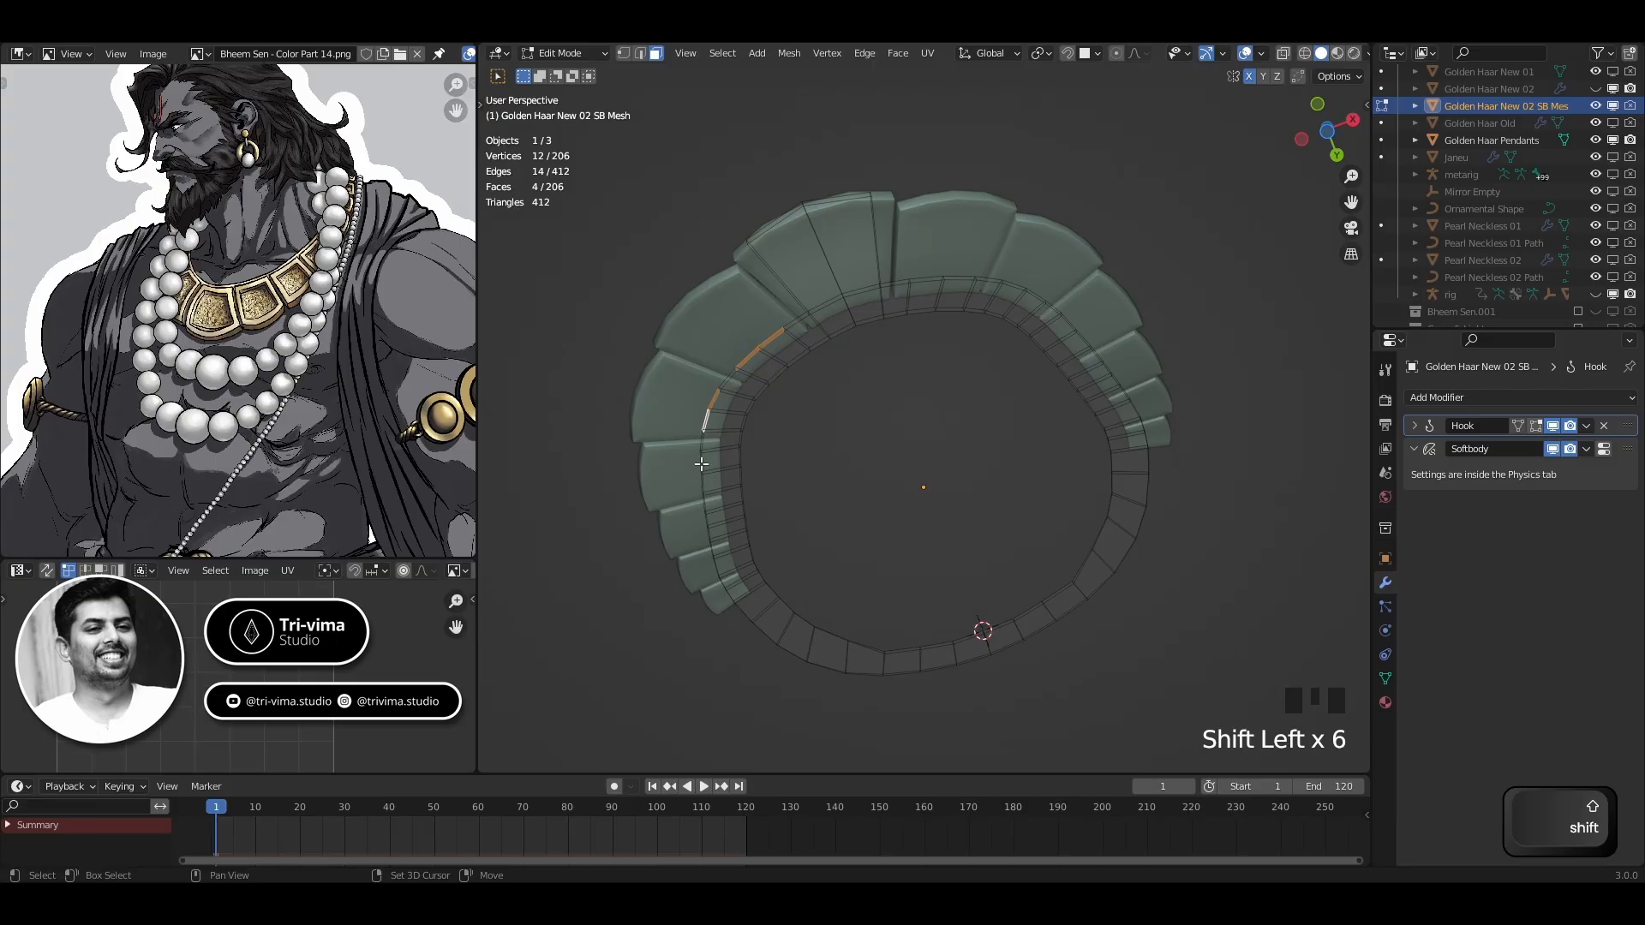
Add the outer-rim faces behind the third through sixth left pendants to the selection, leaving out the flat surface faces
left_click(705, 490, "shift")
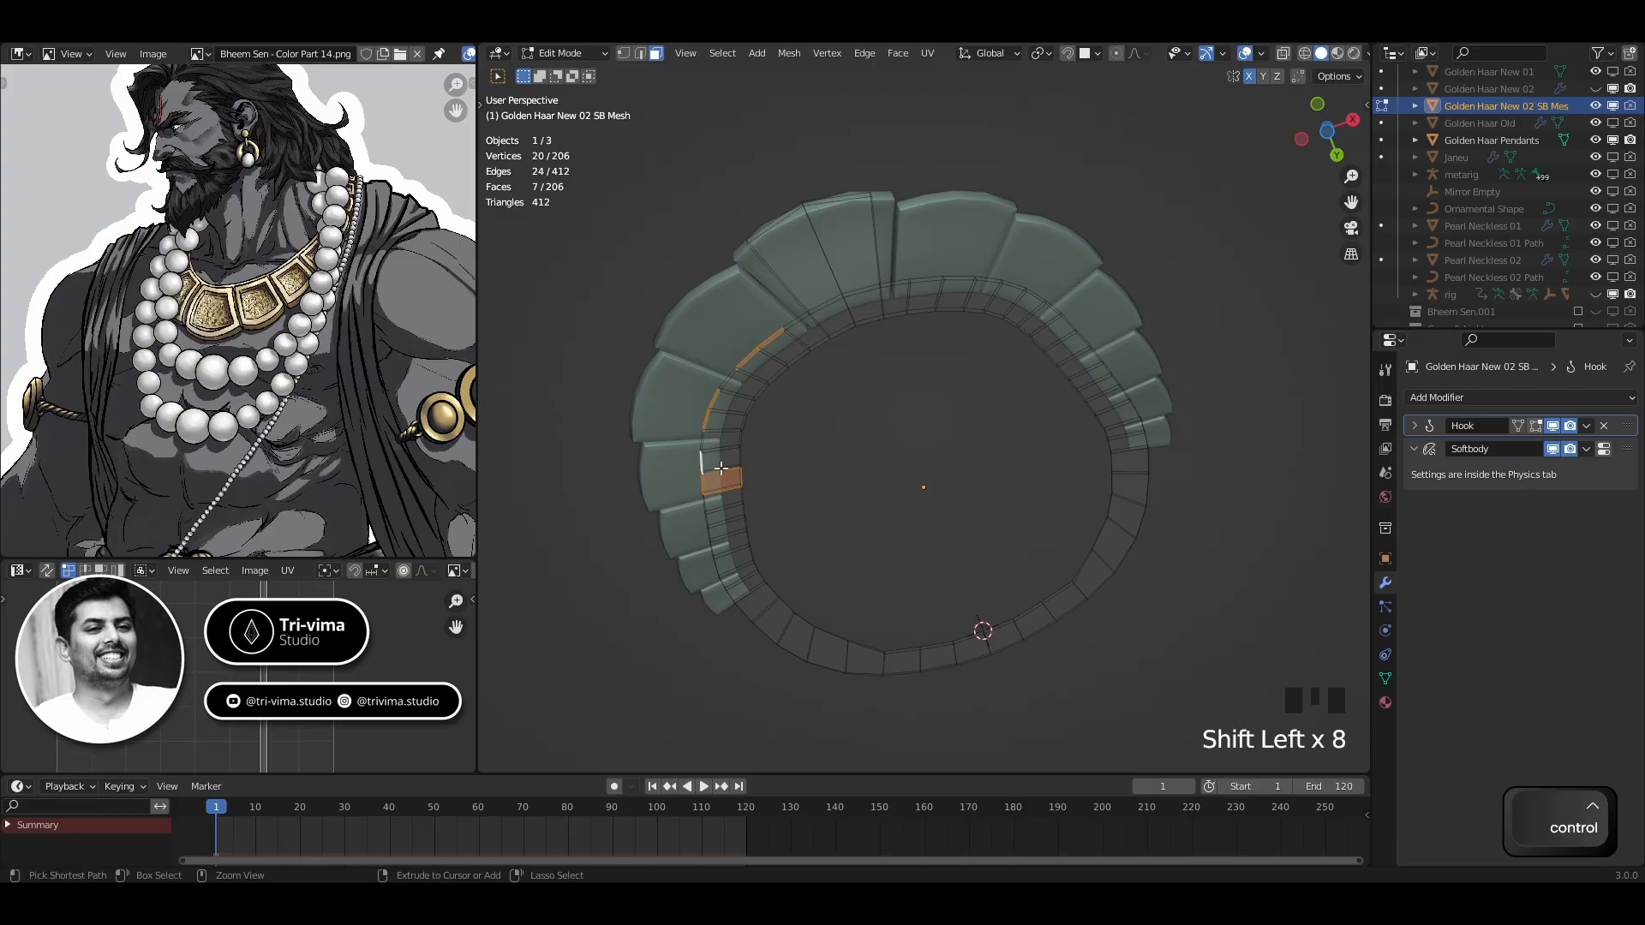
middle_click_drag(711, 488, 875, 375)
scroll(875, 374, "up", 4)
left_click(1105, 415, "shift")
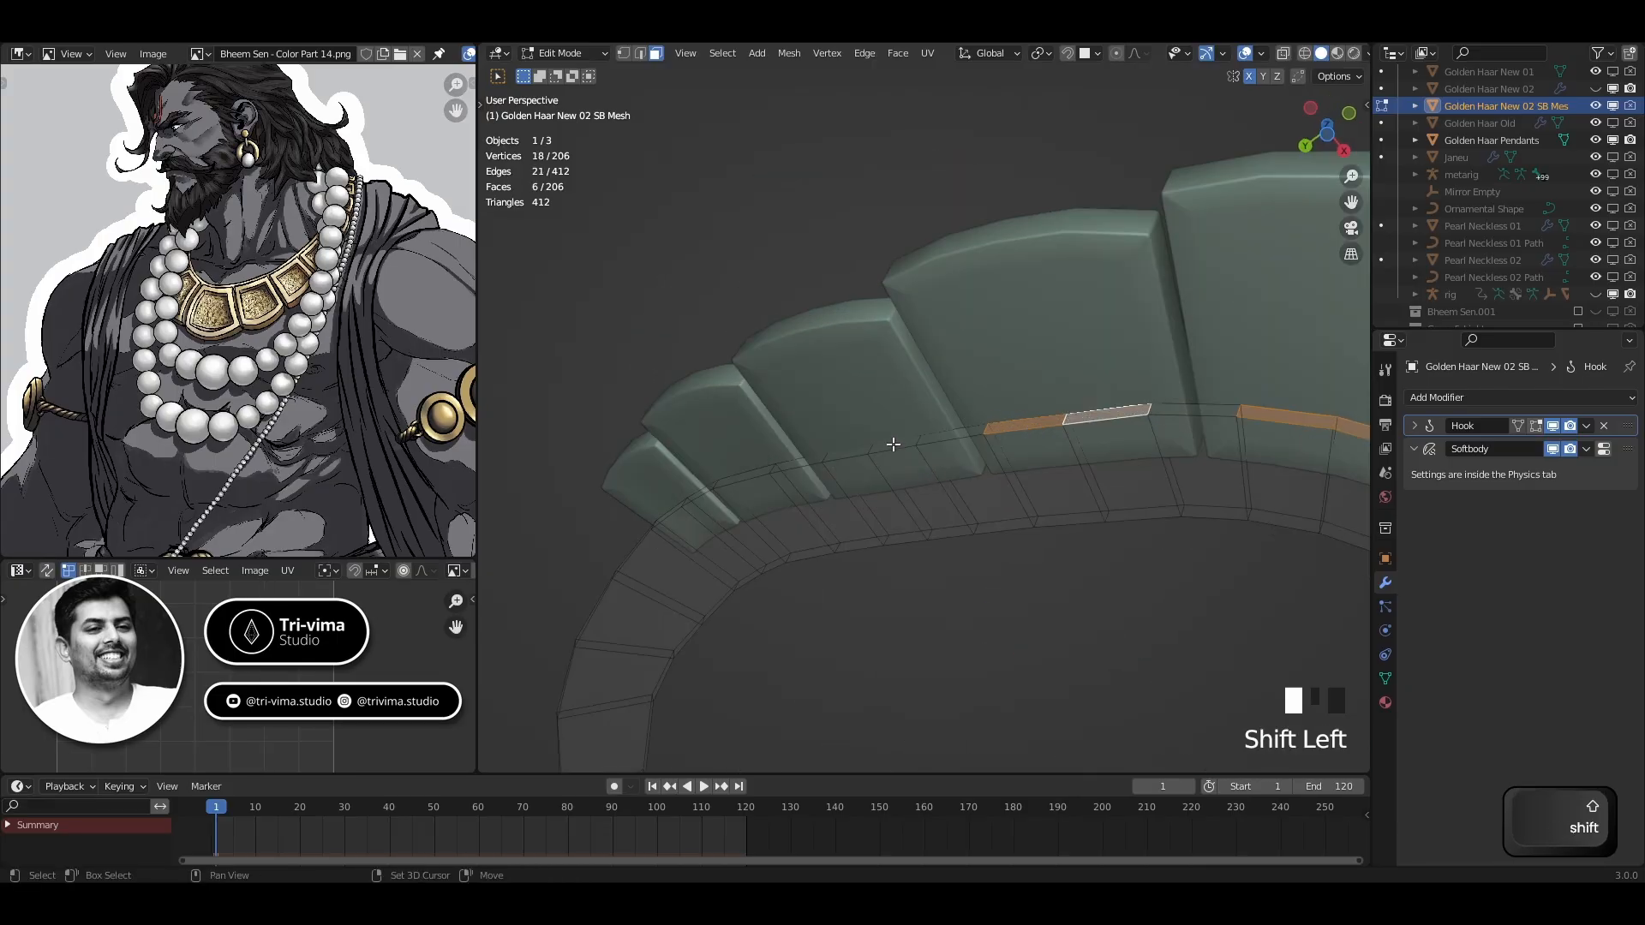
left_click(870, 450, "shift")
scroll(1002, 591, "down", 4)
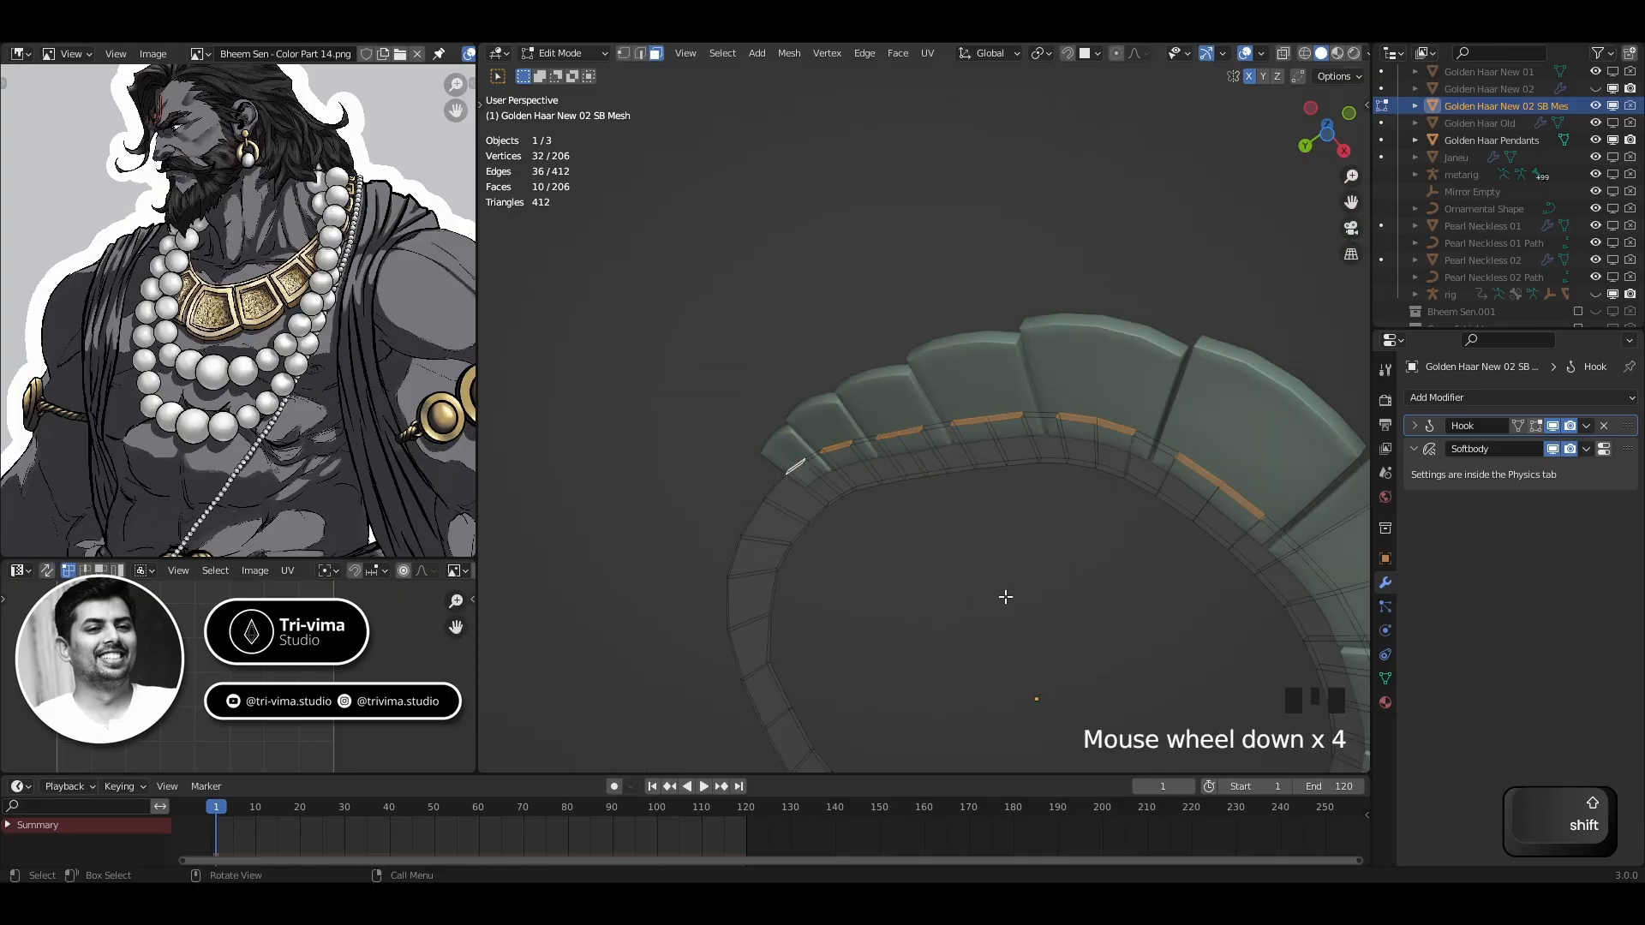
middle_click_drag(1003, 591, 875, 569)
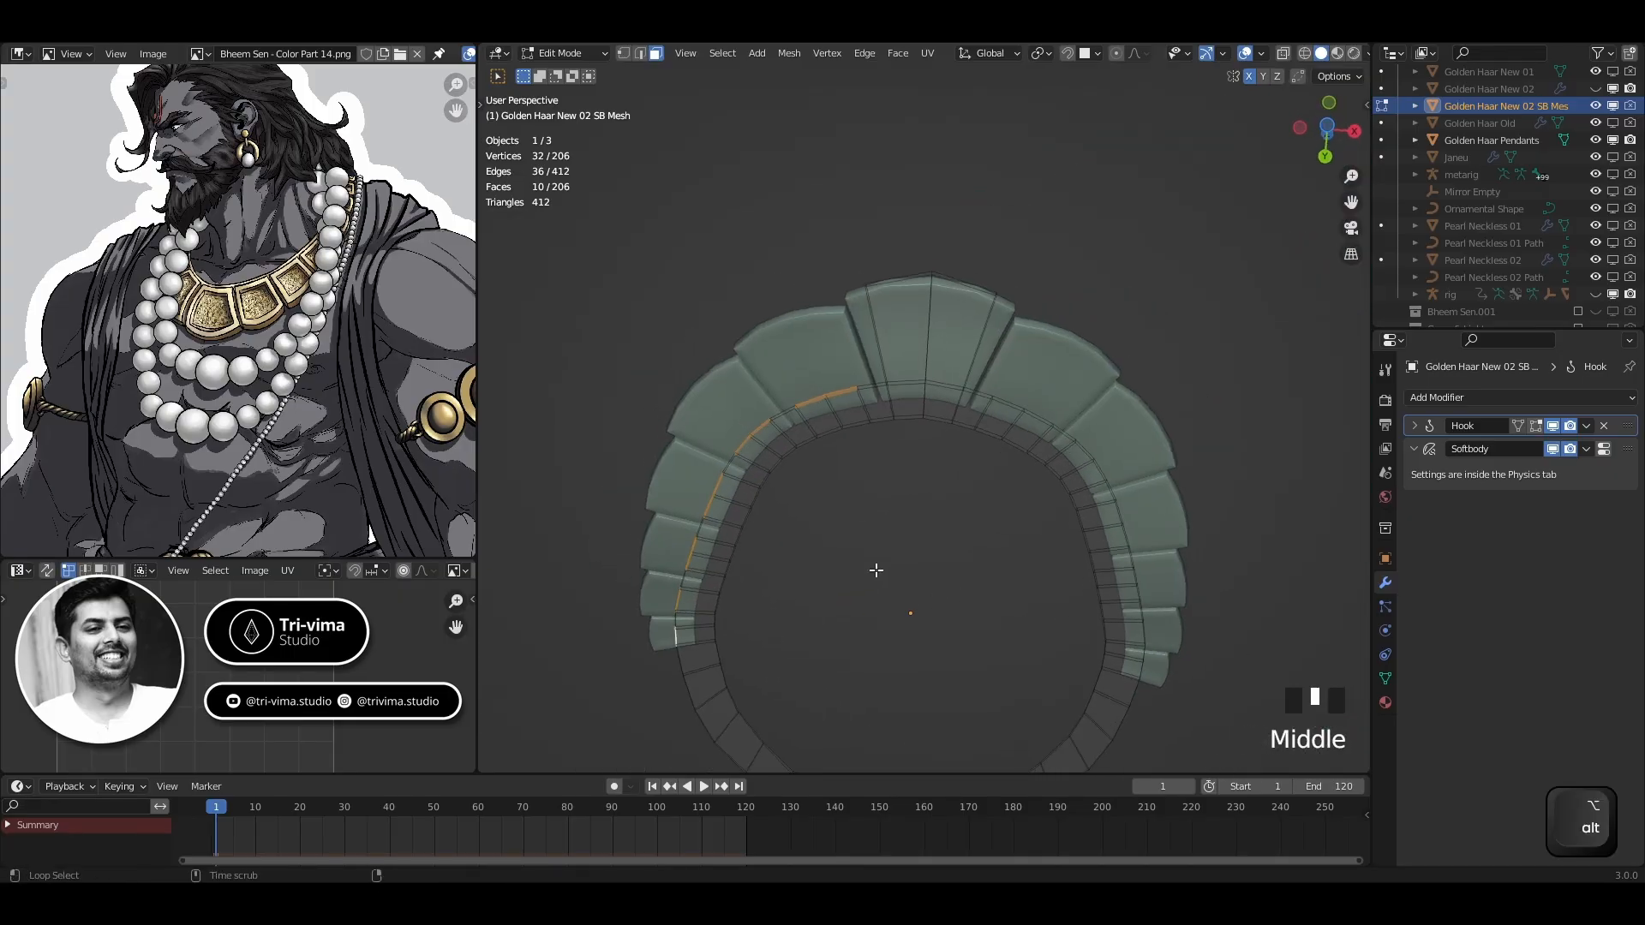
key("alt+e")
left_click(868, 587)
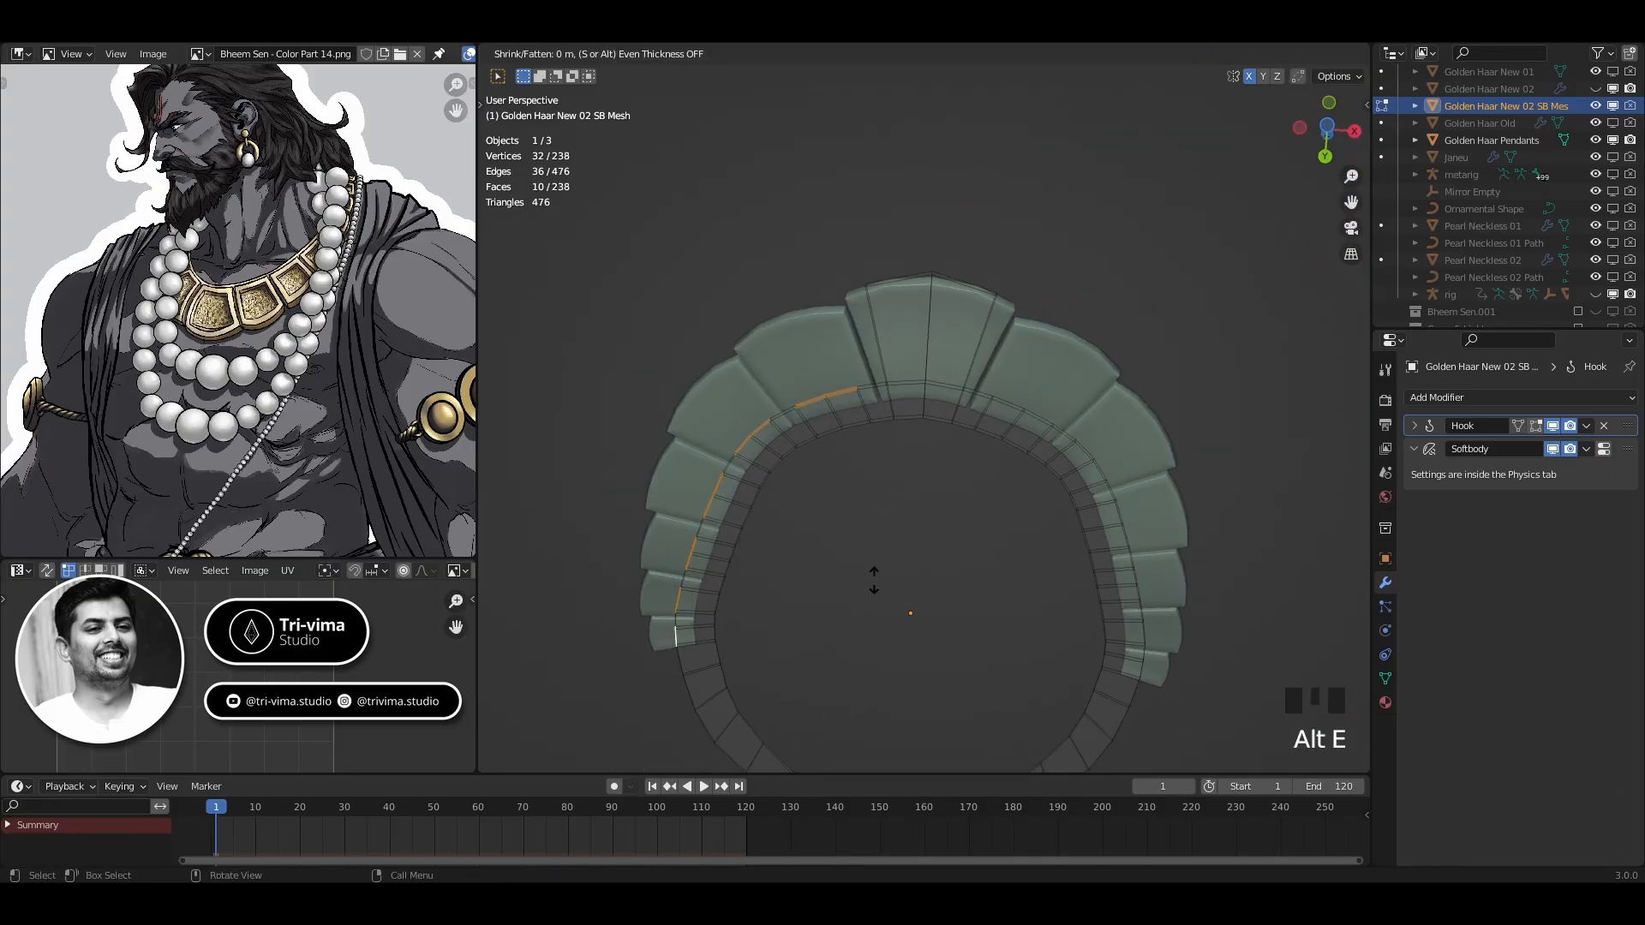
key("Escape")
key("ctrl+z")
key("ctrl+z")
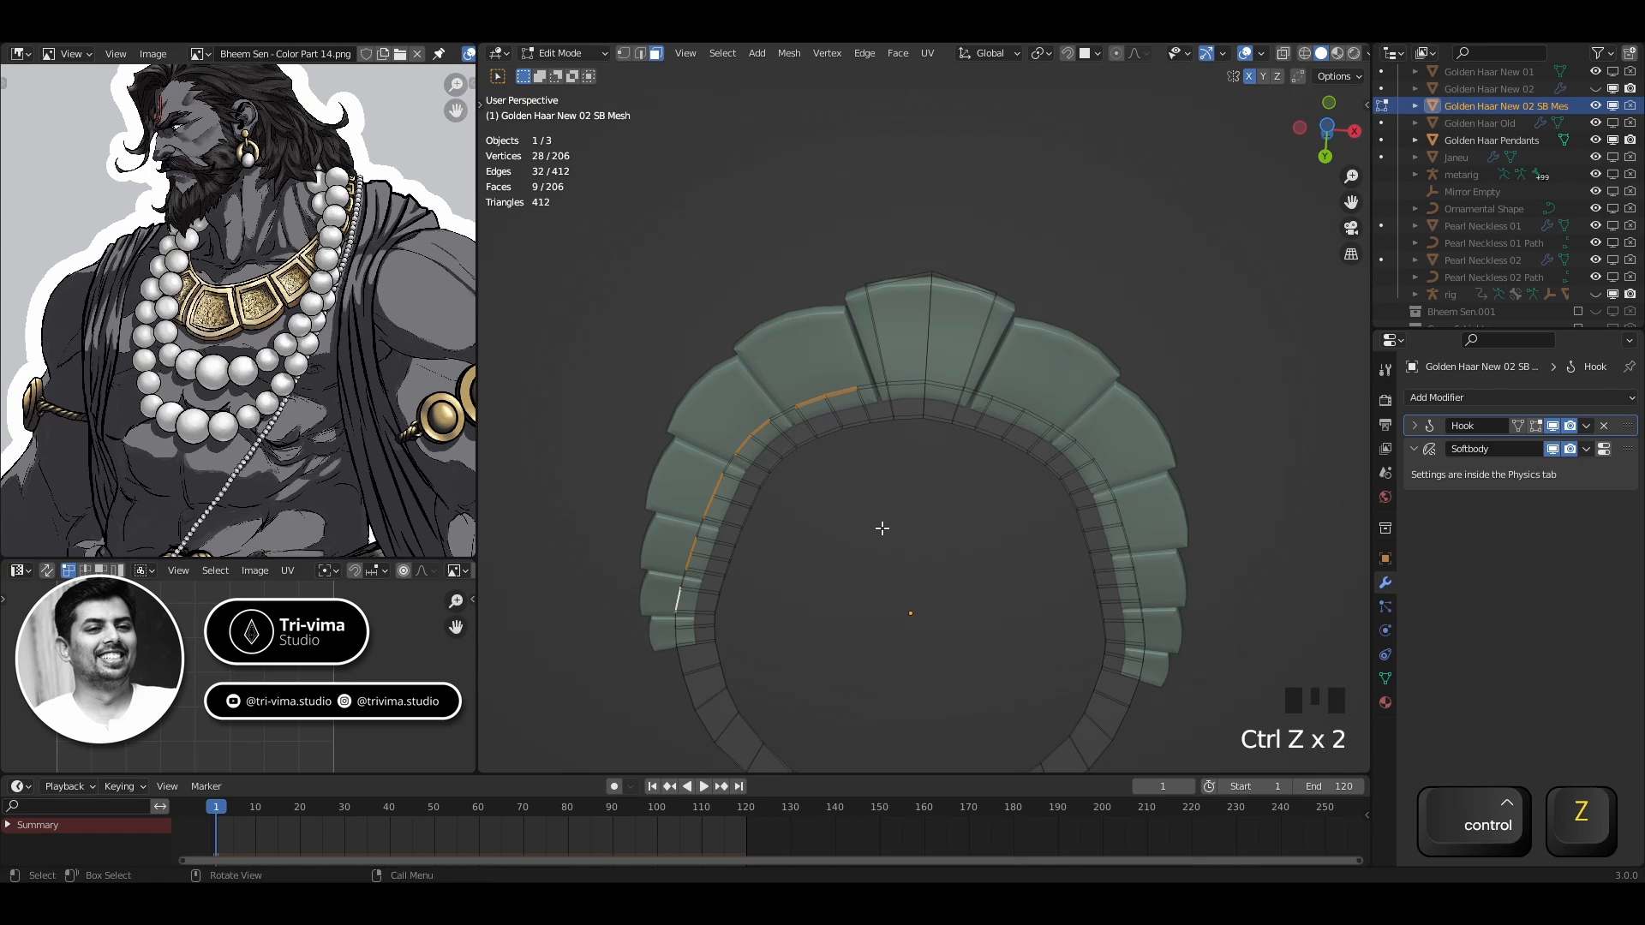
key("ctrl+shift+z")
Extend the selection with the matching outer-rim faces behind the six pendants on the necklace's right side
middle_click_drag(880, 528, 928, 459)
scroll(922, 401, "up", 4)
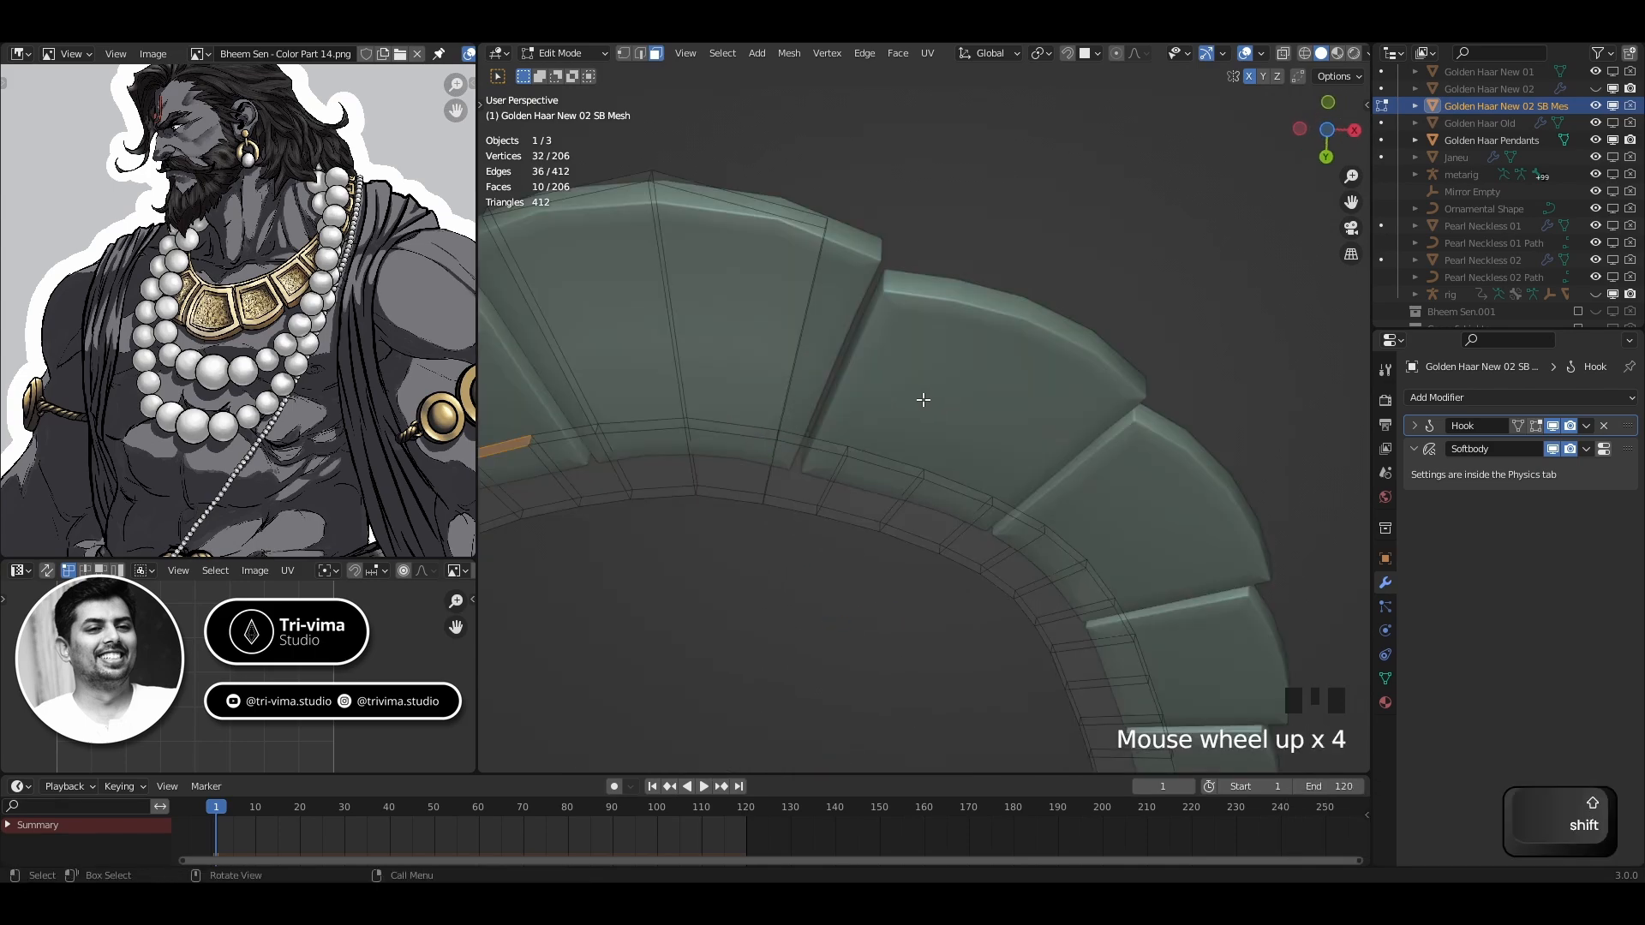
left_click(890, 462, "shift")
left_click(952, 485, "shift")
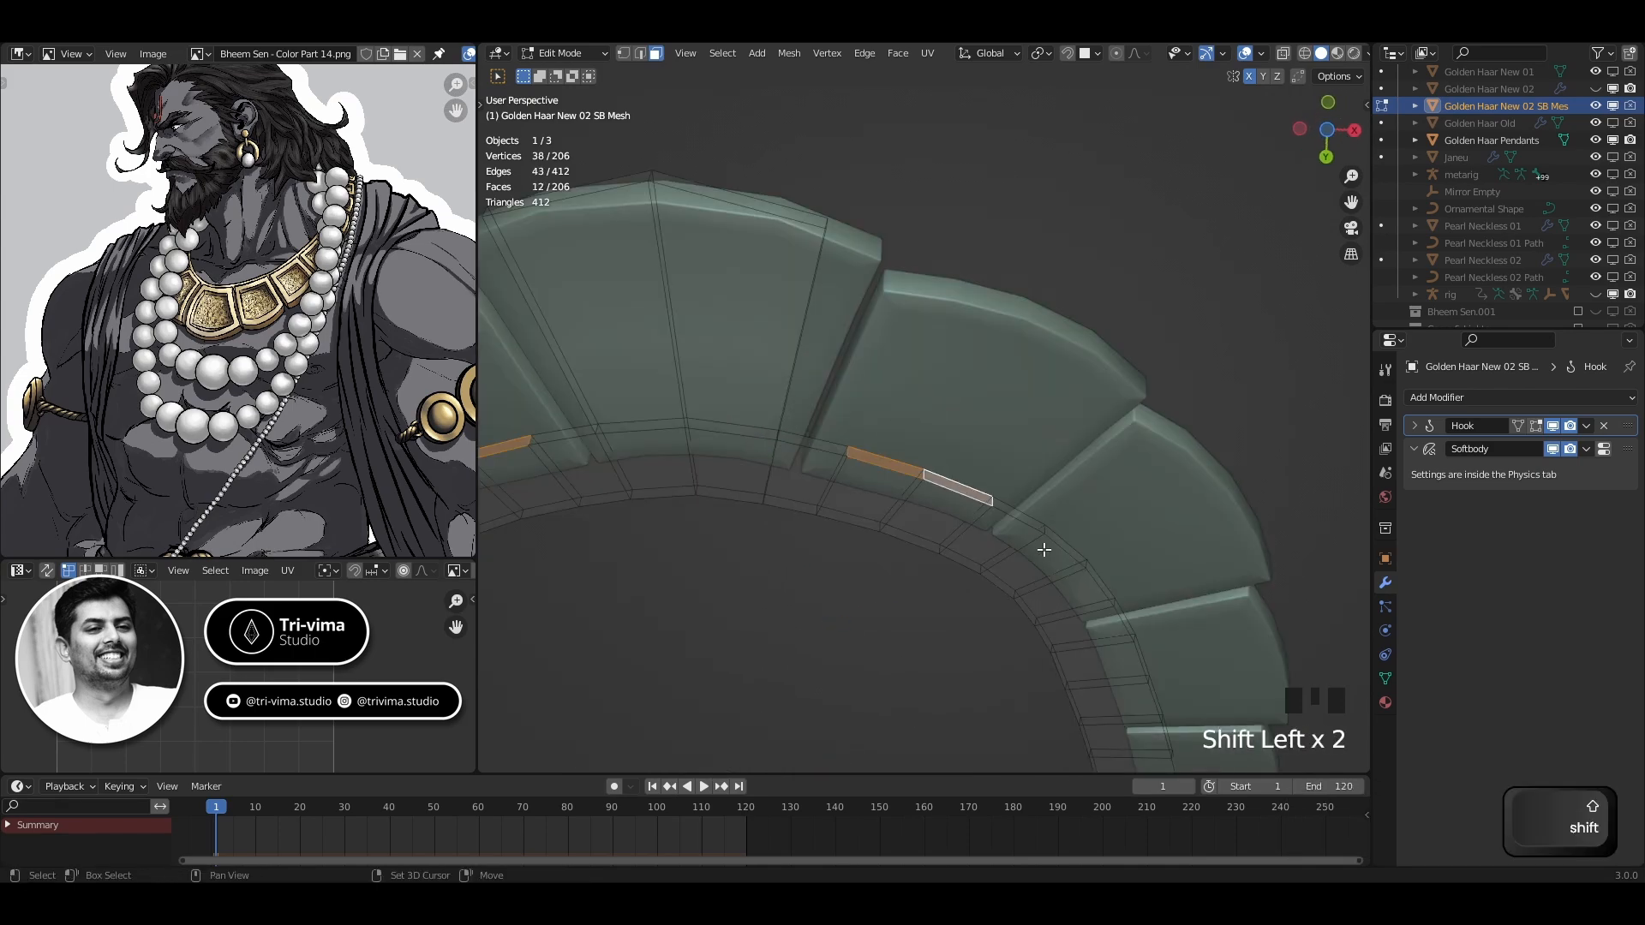
middle_click_drag(1095, 579, 872, 286, "shift")
left_click(891, 315, "shift")
left_click(953, 430, "shift")
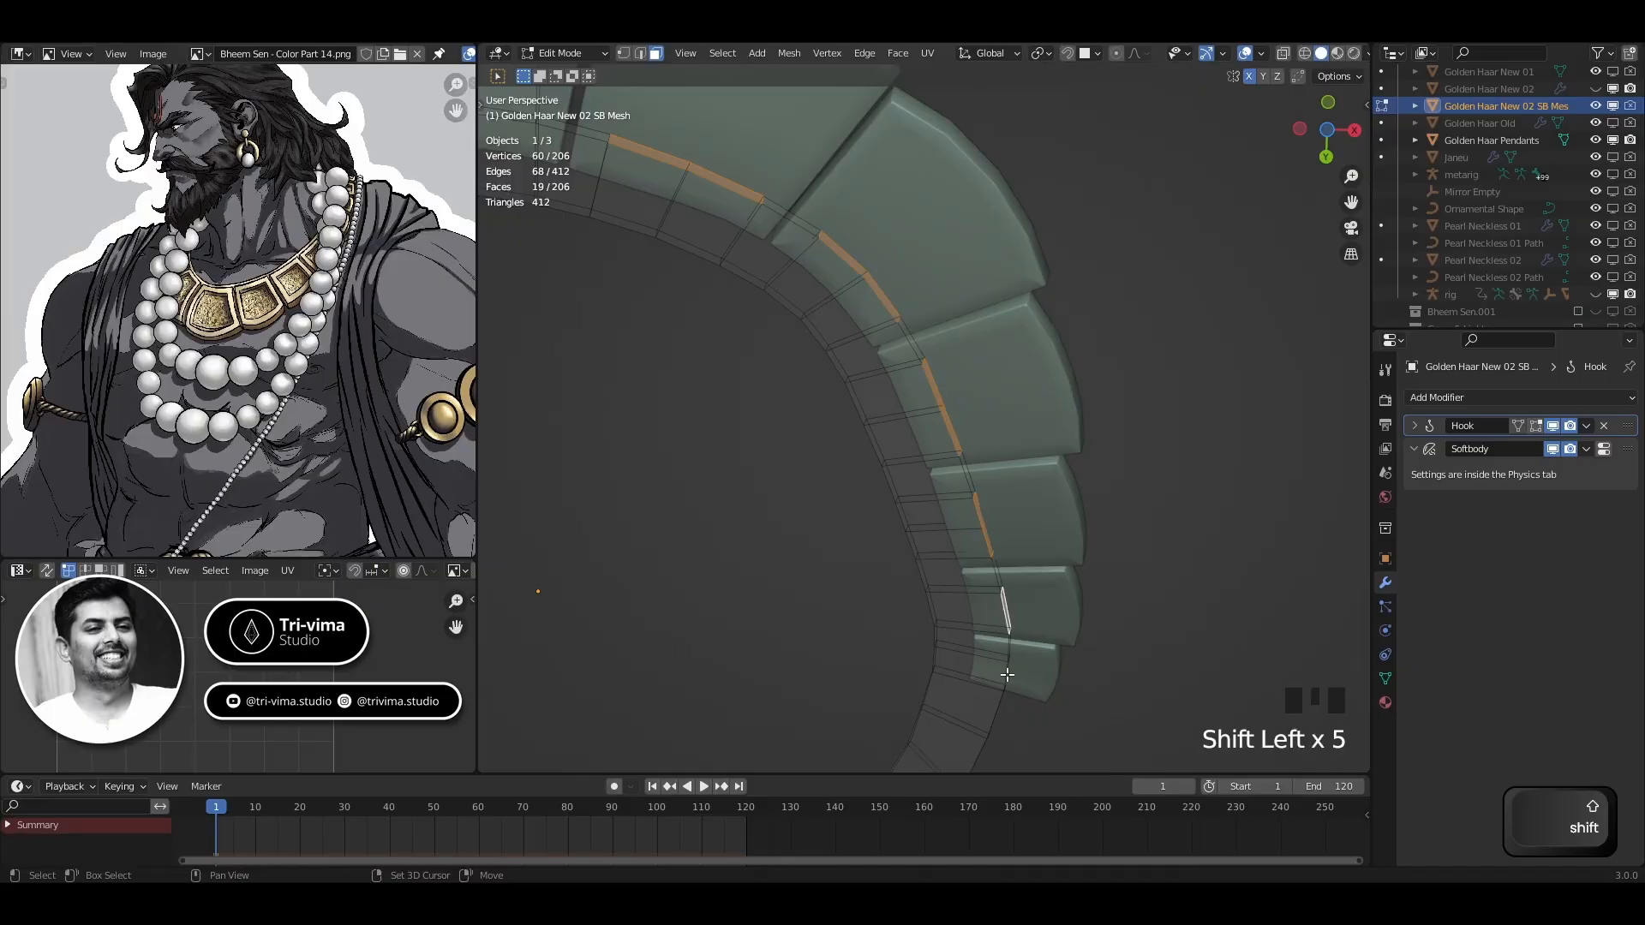
Extrude the selected outer-rim faces along their normals by about 0.09 m
scroll(861, 600, "down", 4)
middle_click_drag(782, 514, 853, 414, "shift")
key("alt+e")
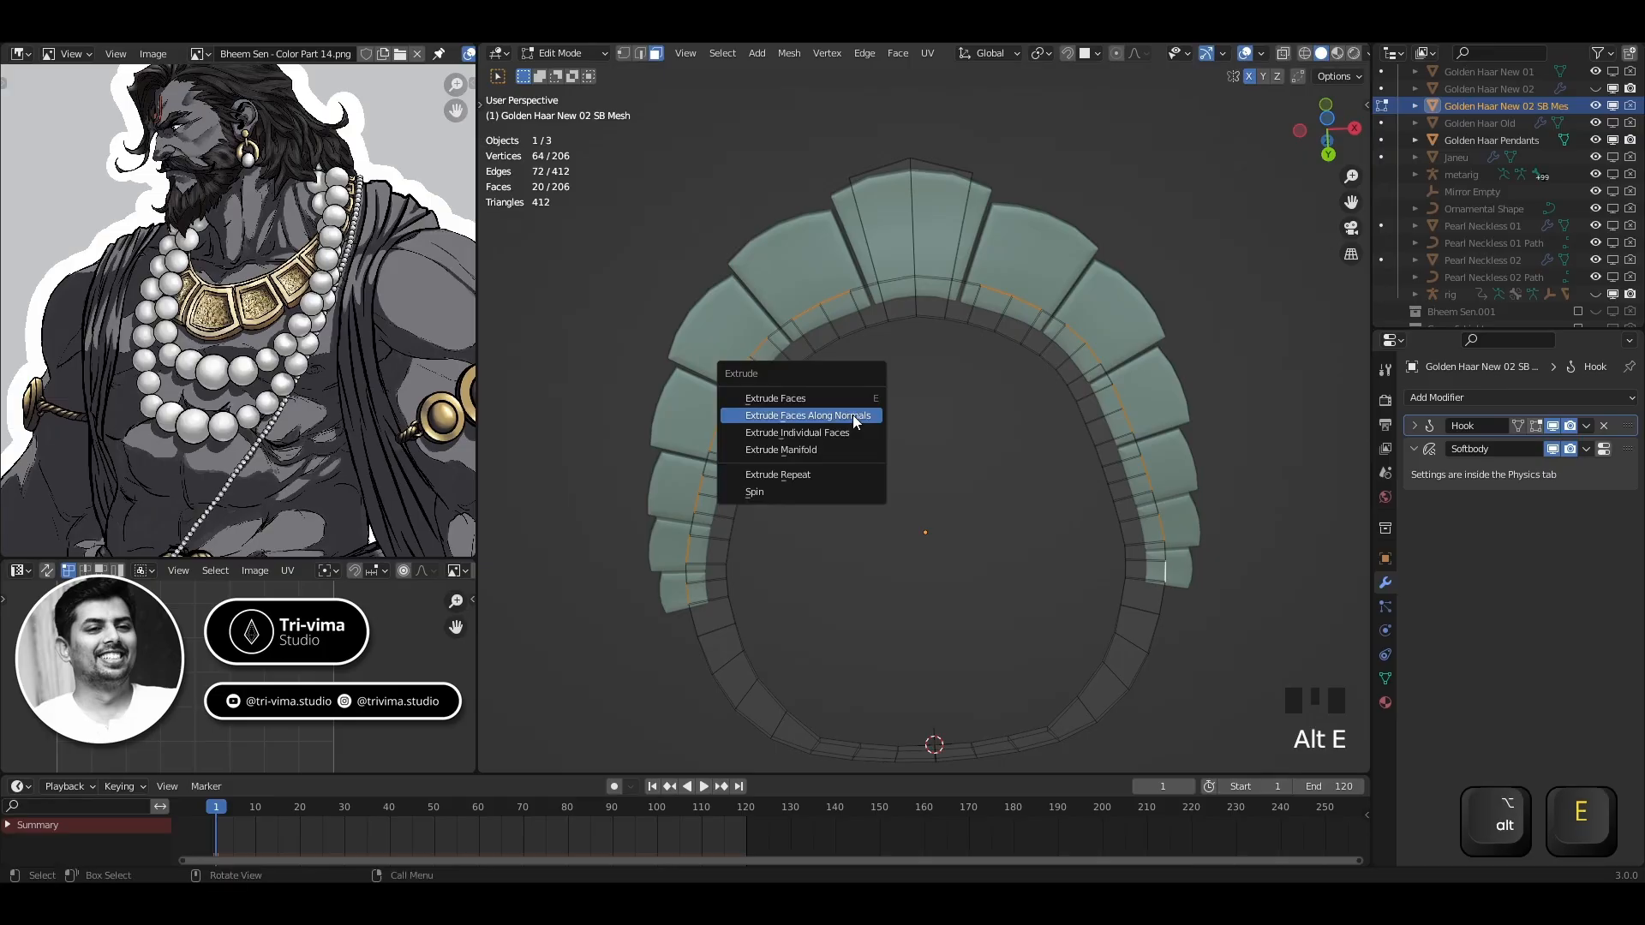
left_click(851, 414)
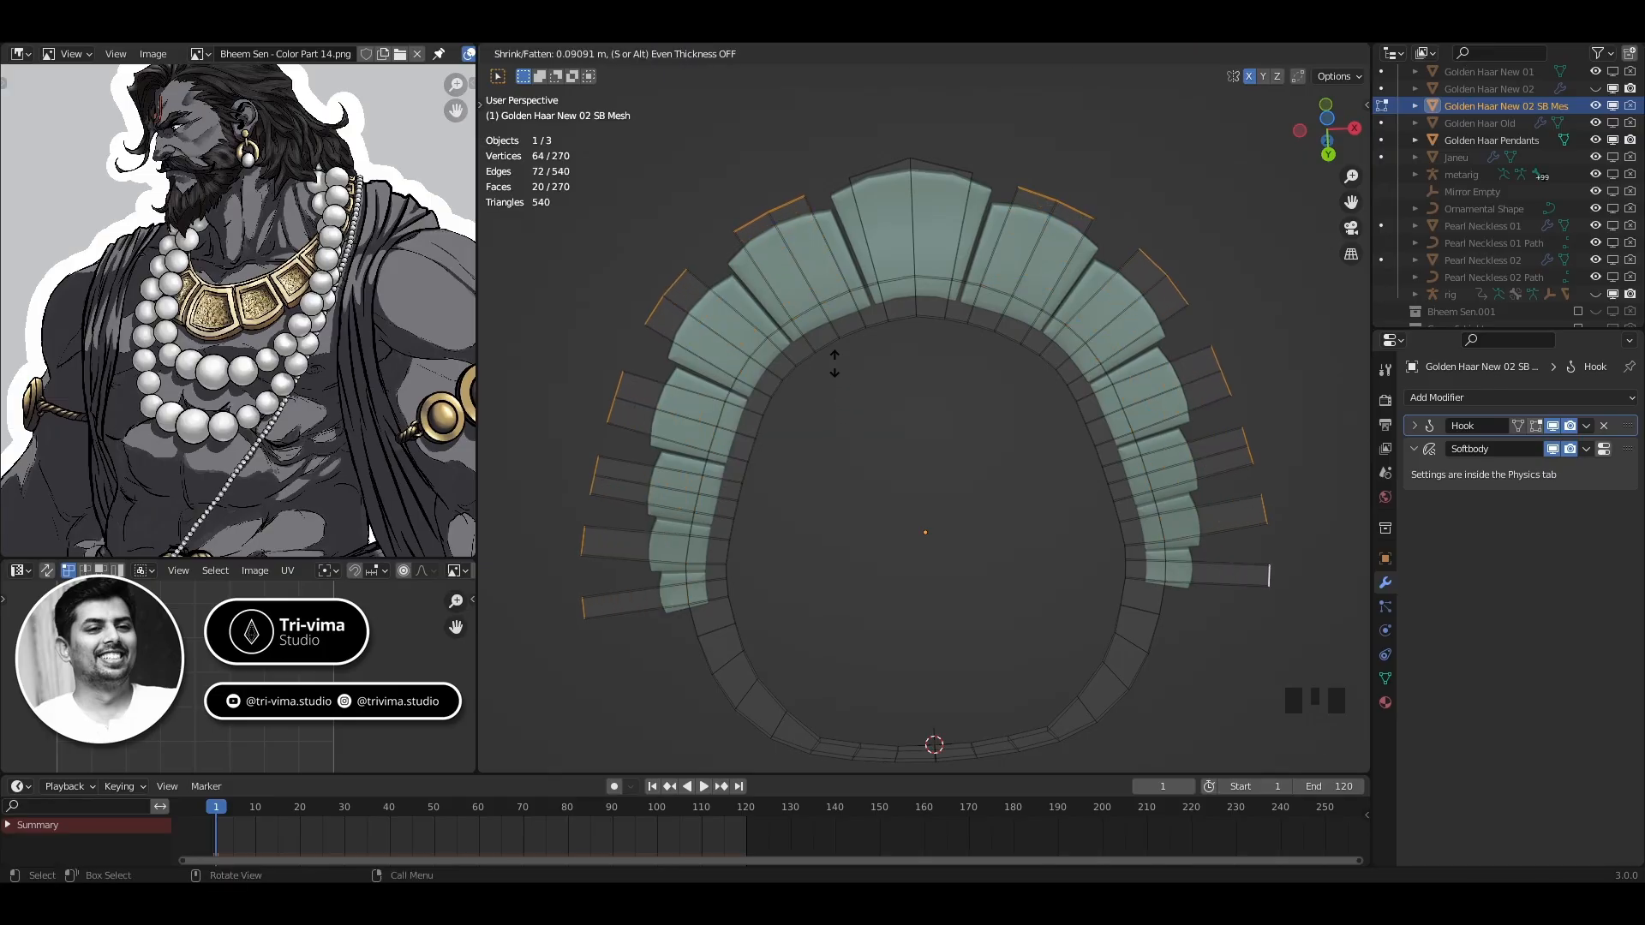
left_click(834, 364)
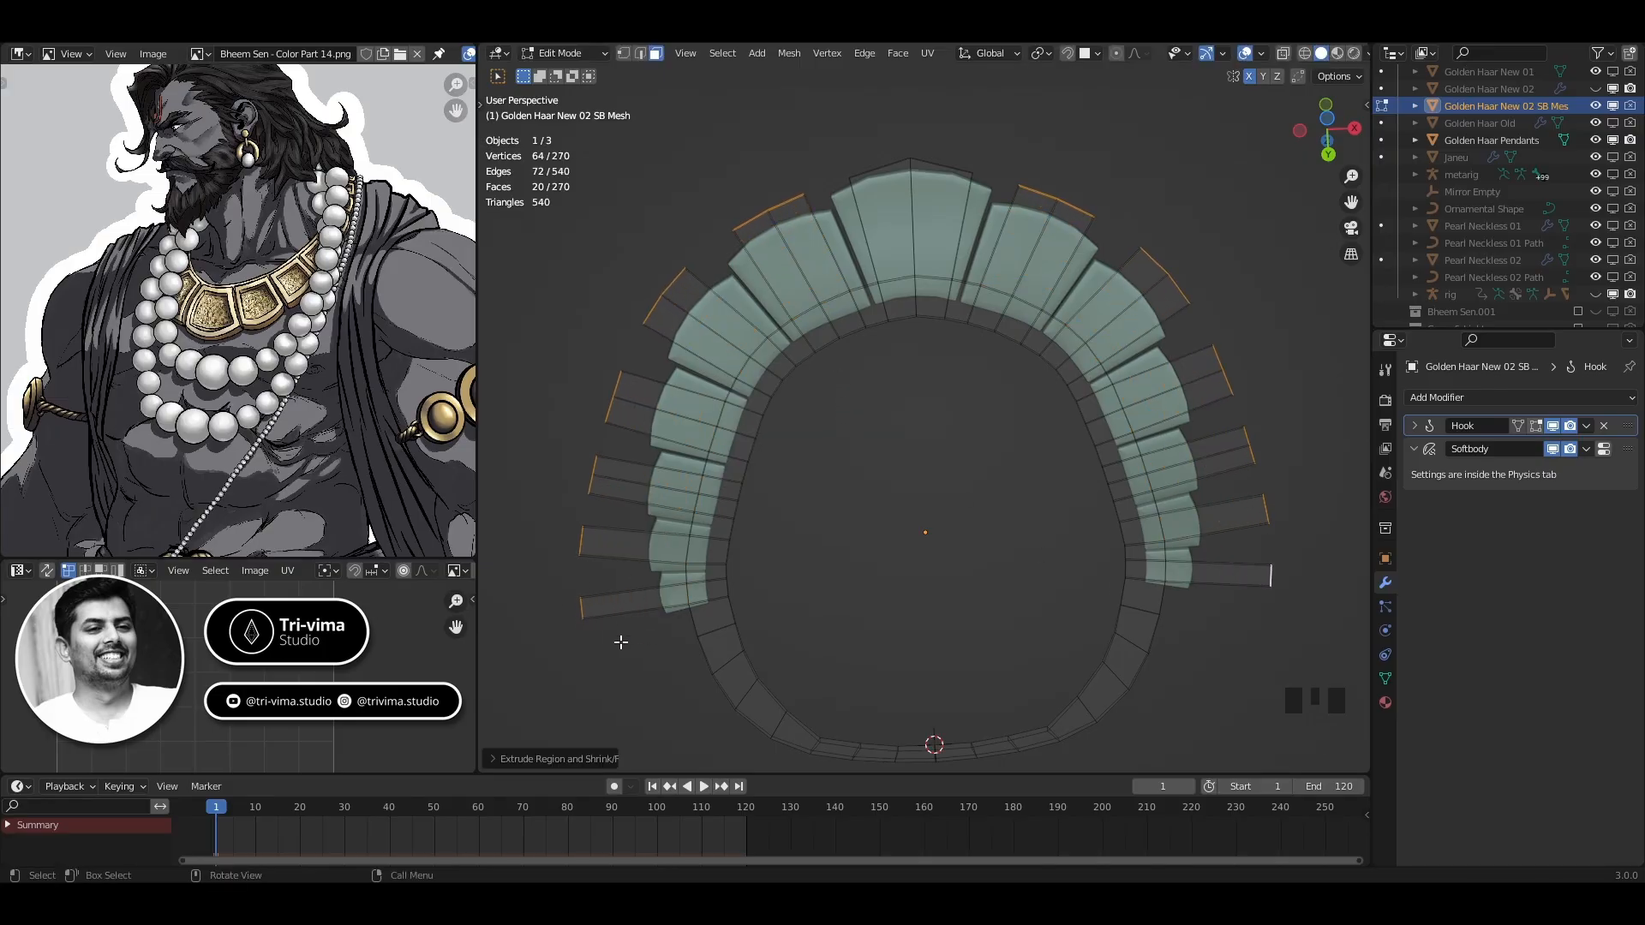
Try to vertex-slide the end of the extruded block behind the first pendant left of the center pendant
key("1")
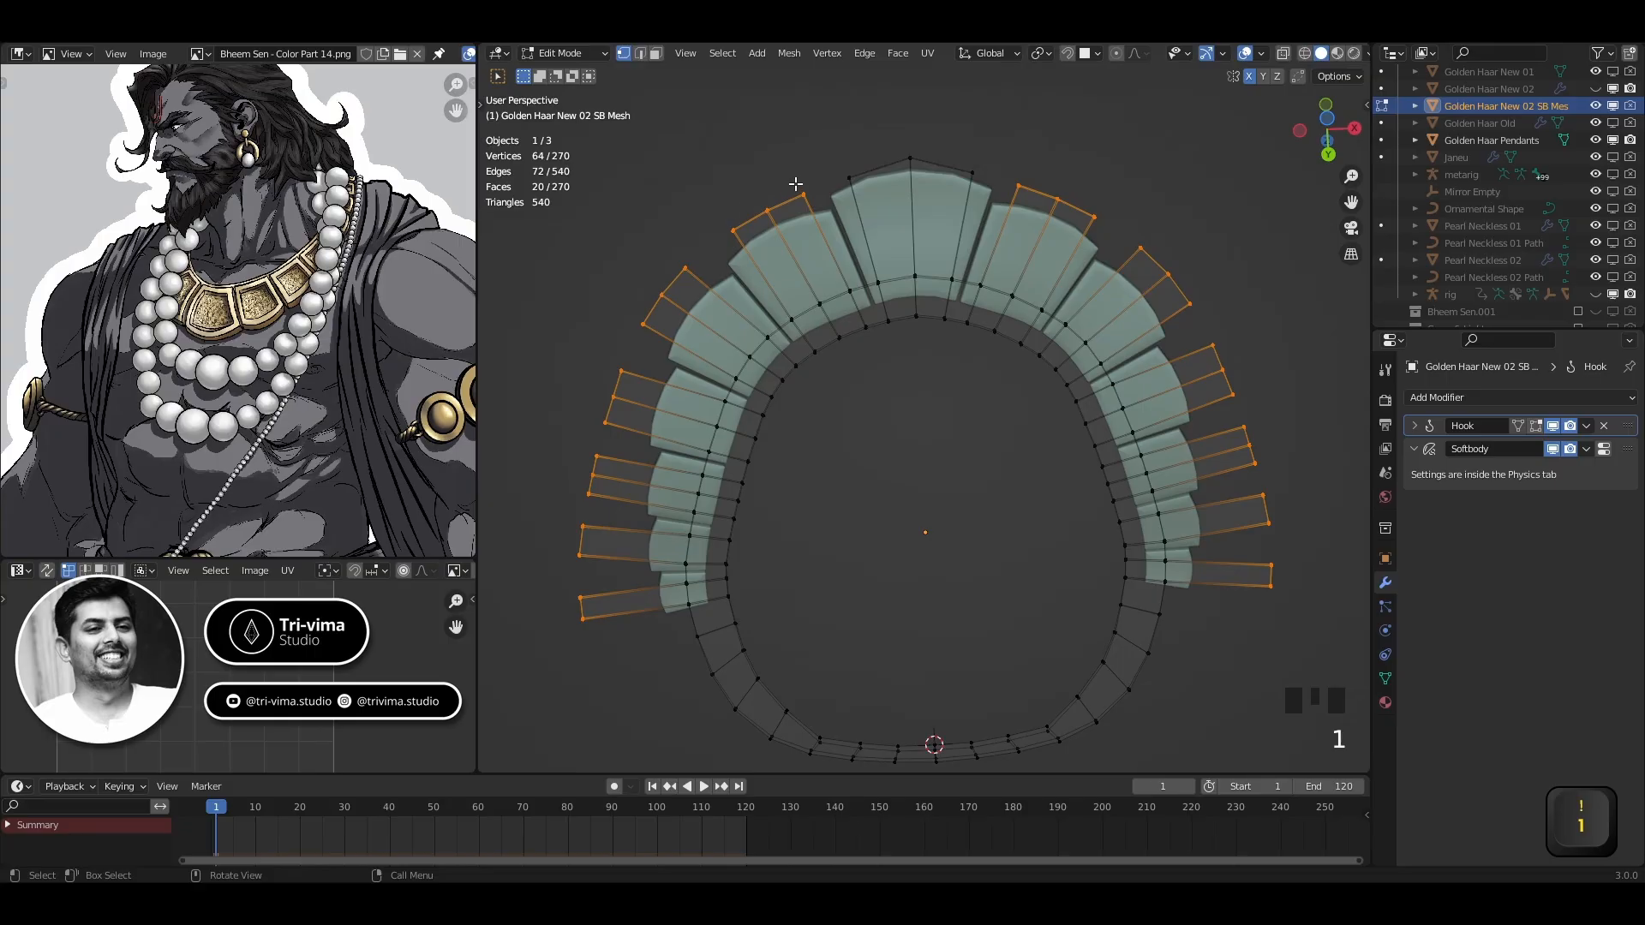
left_click(734, 228)
left_click(804, 196, "shift")
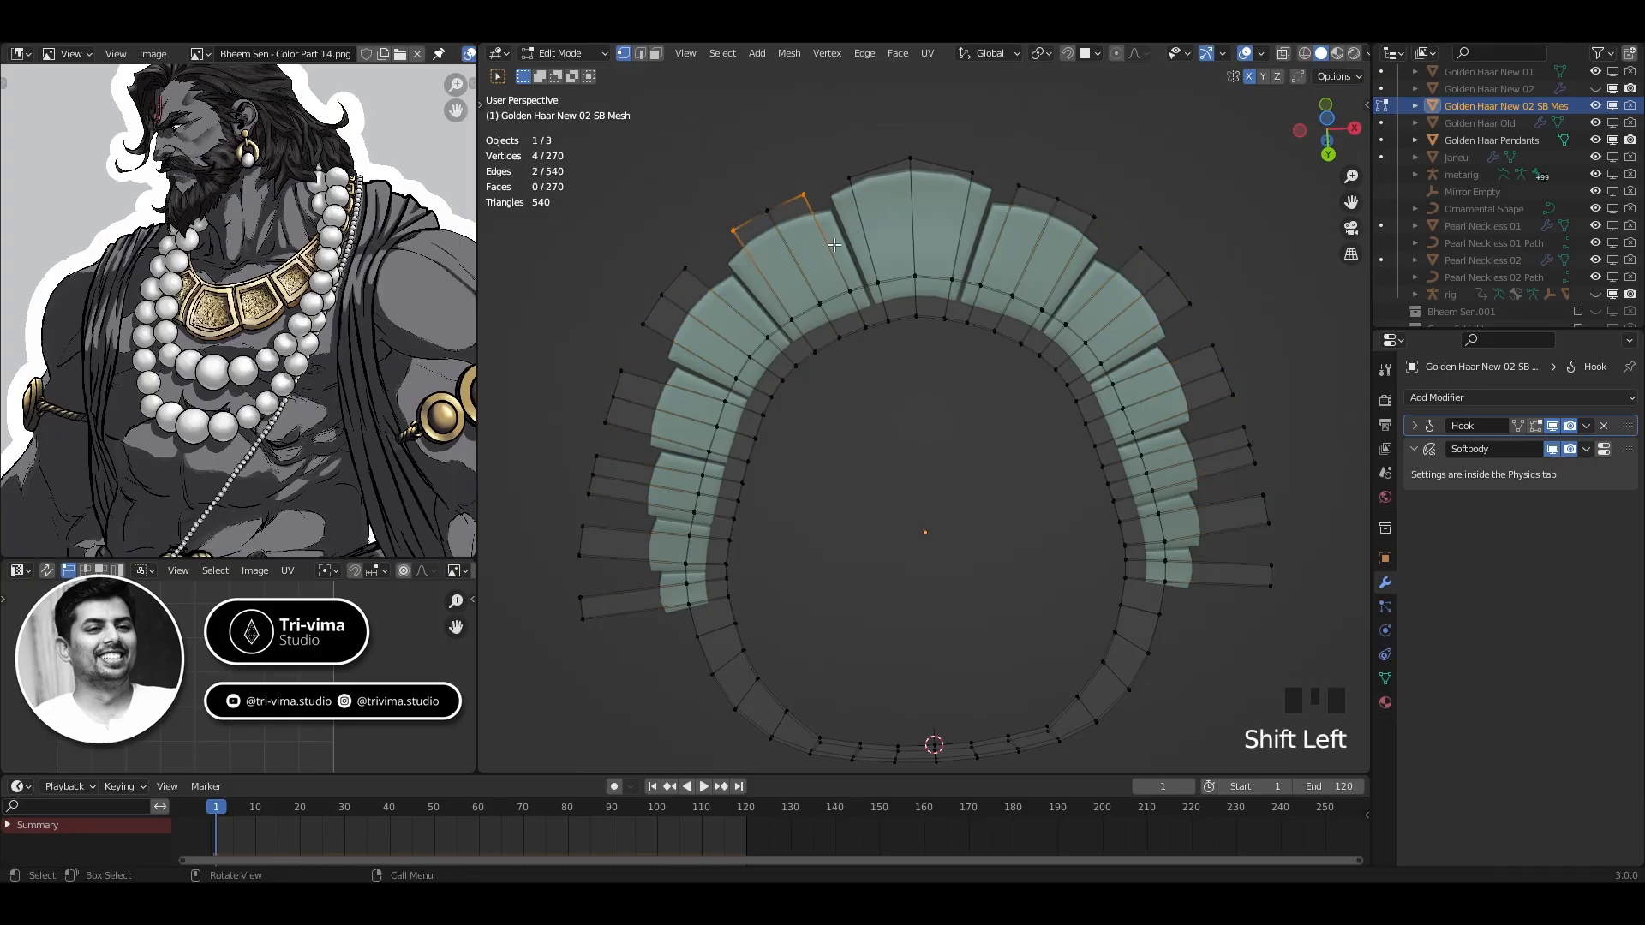
key("g")
key("g")
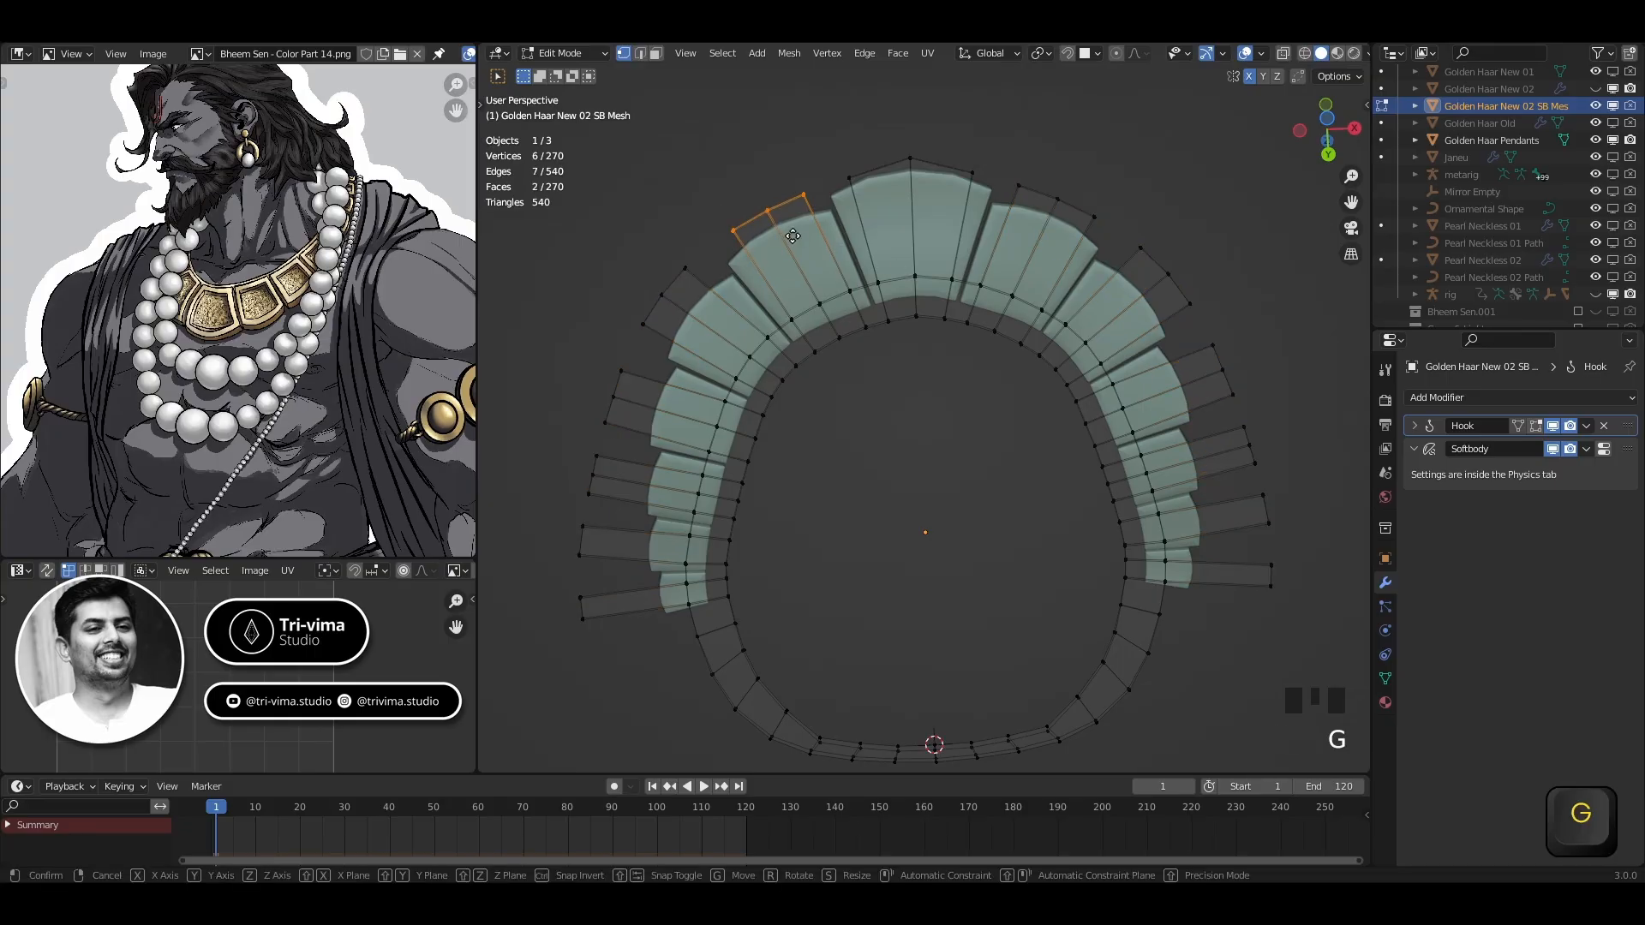
left_click(797, 241)
middle_click_drag(1085, 230, 1032, 245)
key("ctrl+KP_7")
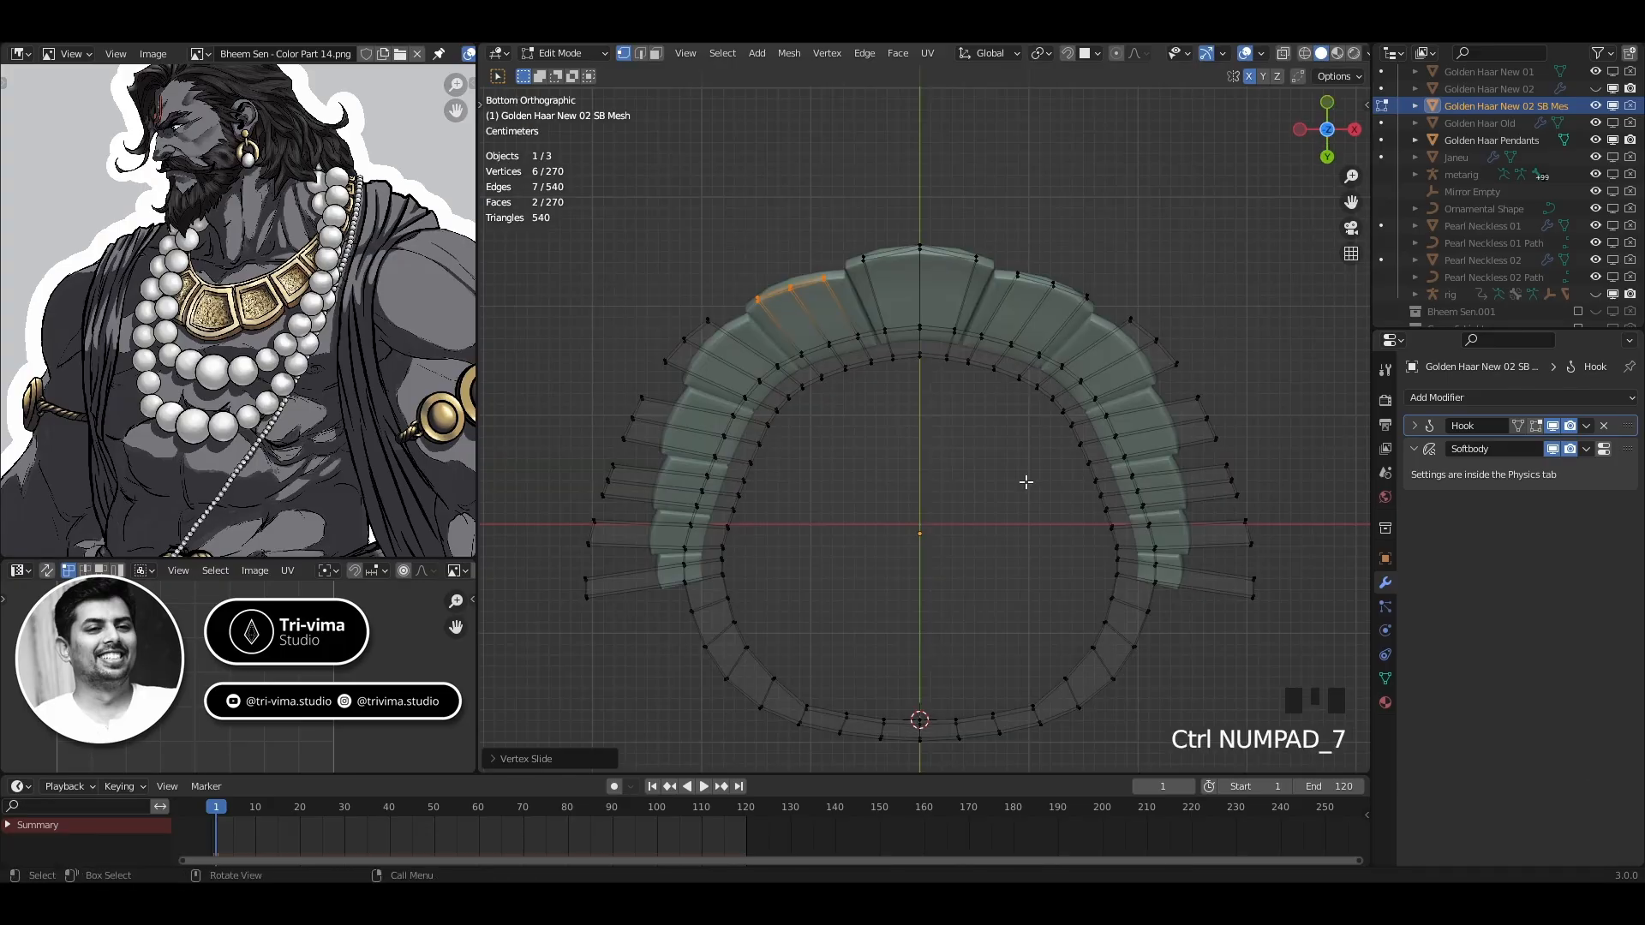
middle_click_drag(1025, 481, 657, 562)
key("ctrl+z")
middle_click_drag(965, 601, 939, 543, "shift")
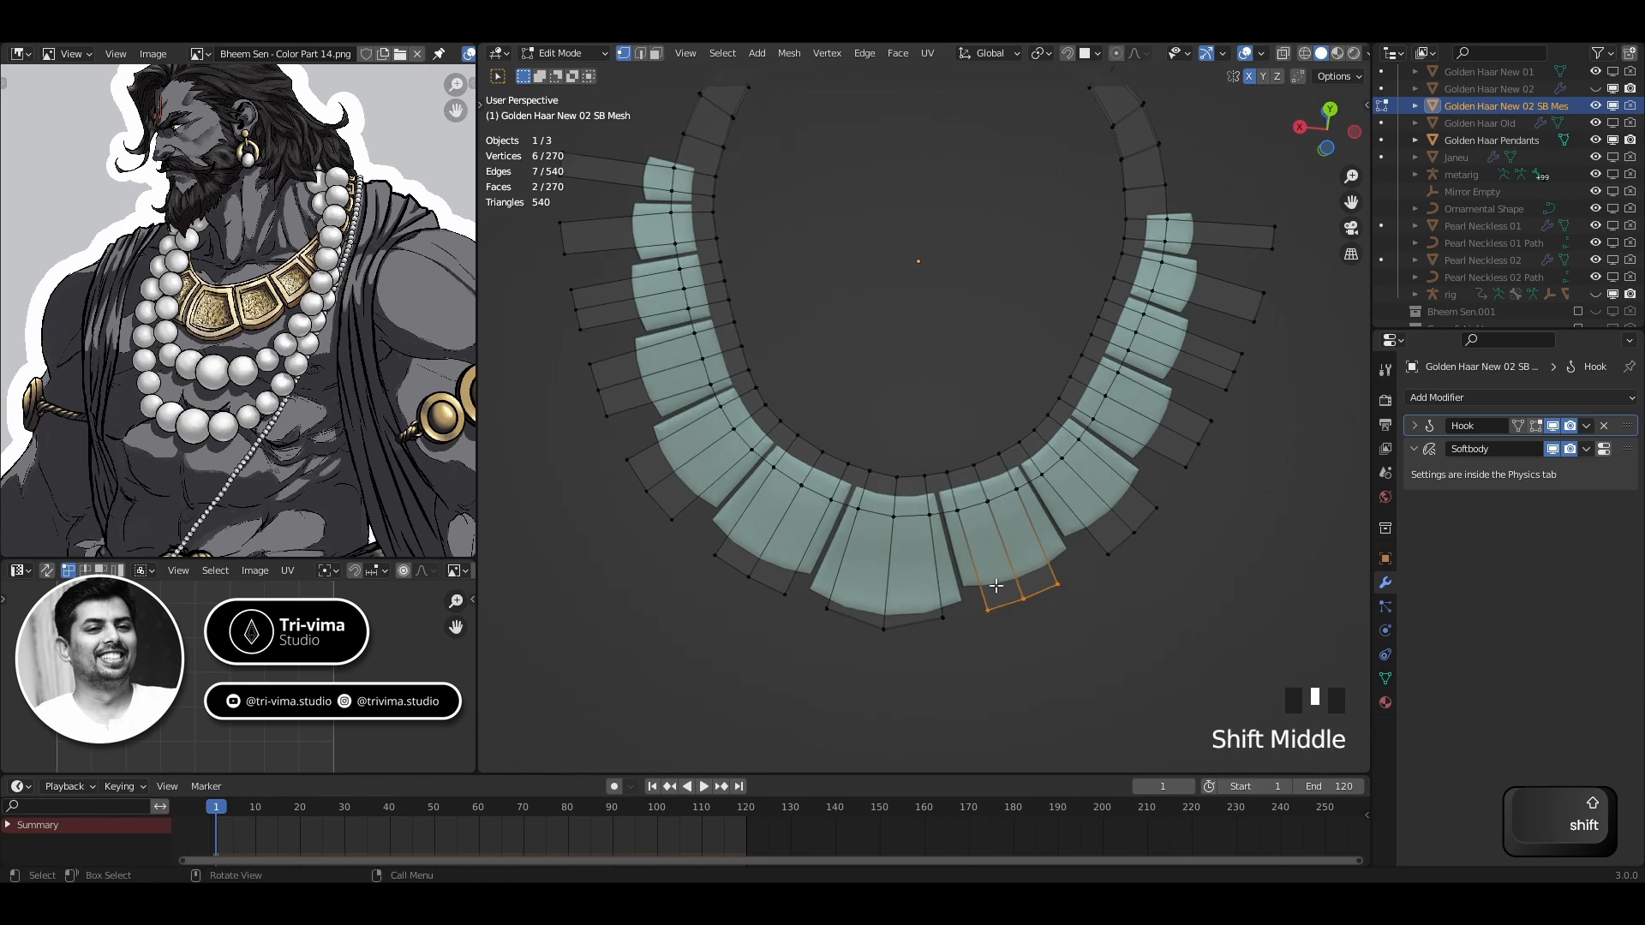
left_click(1250, 78)
left_click(1251, 78)
middle_click_drag(1053, 419, 962, 453)
left_click(1004, 605)
key("g")
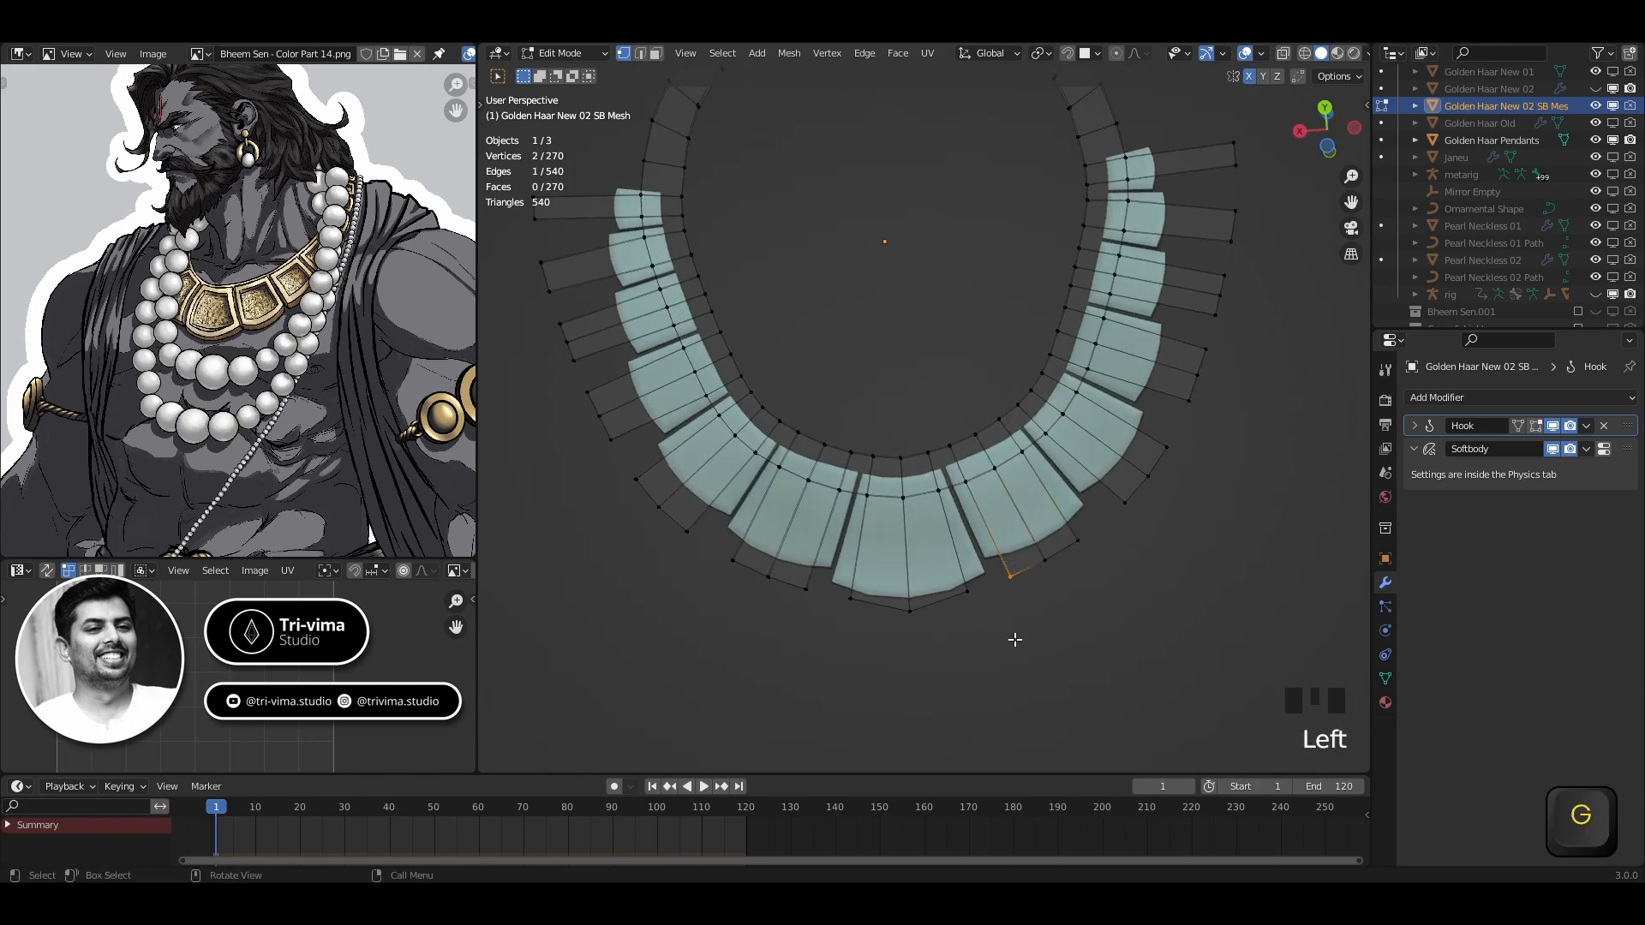
key("Escape")
key("2")
left_click(1013, 579)
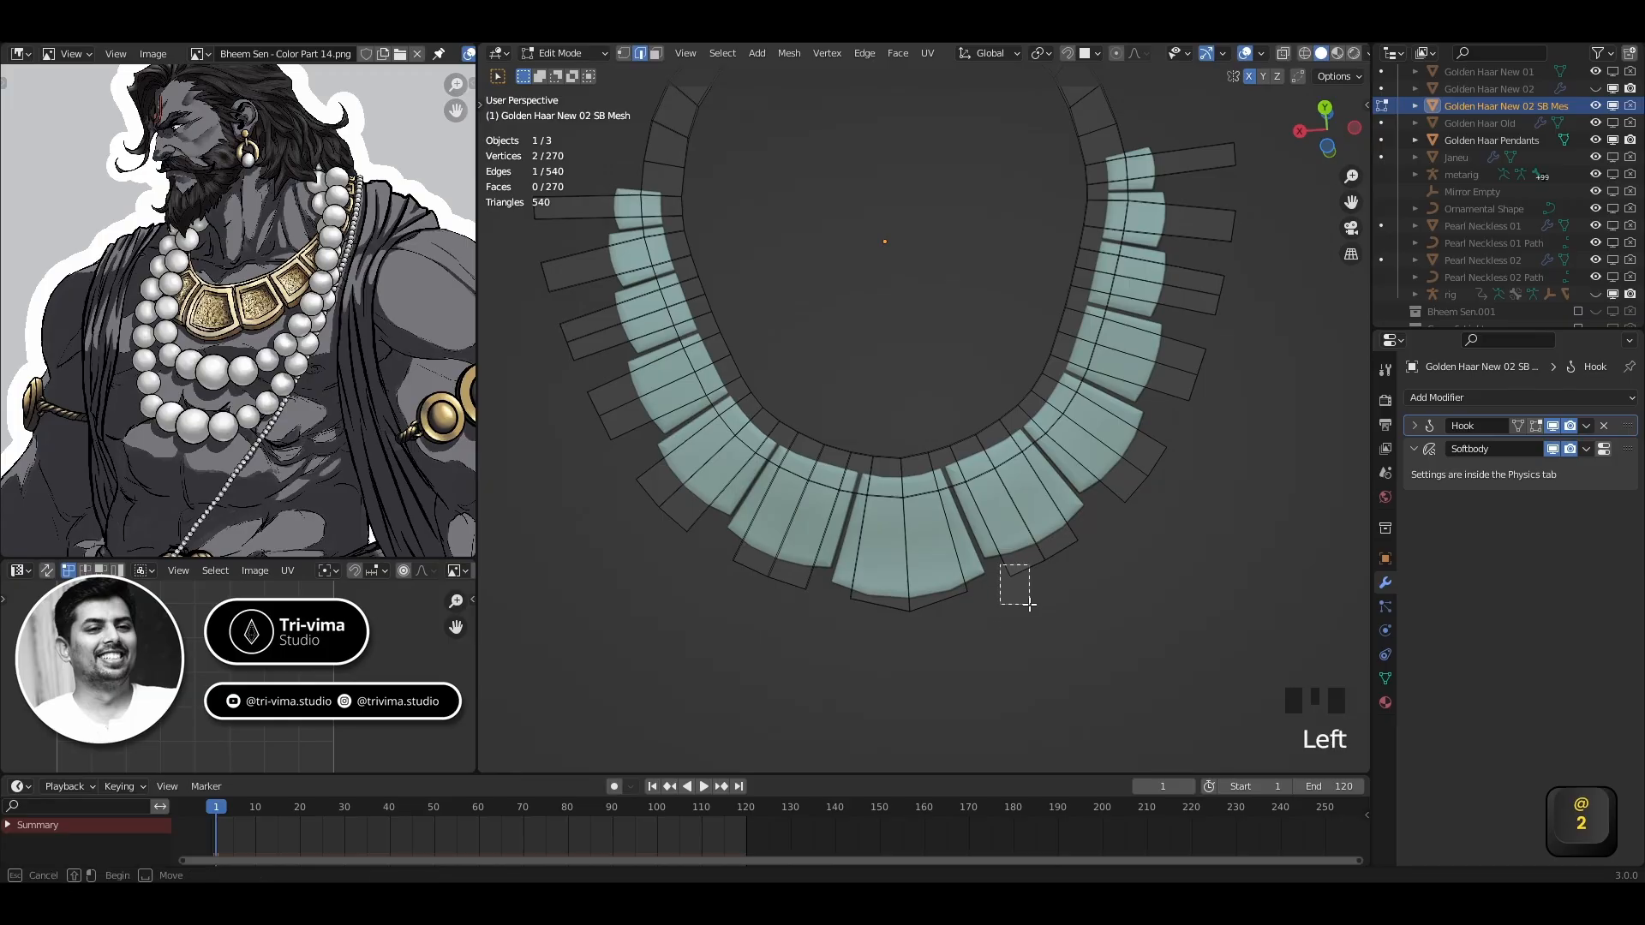
left_click(1077, 544, "shift")
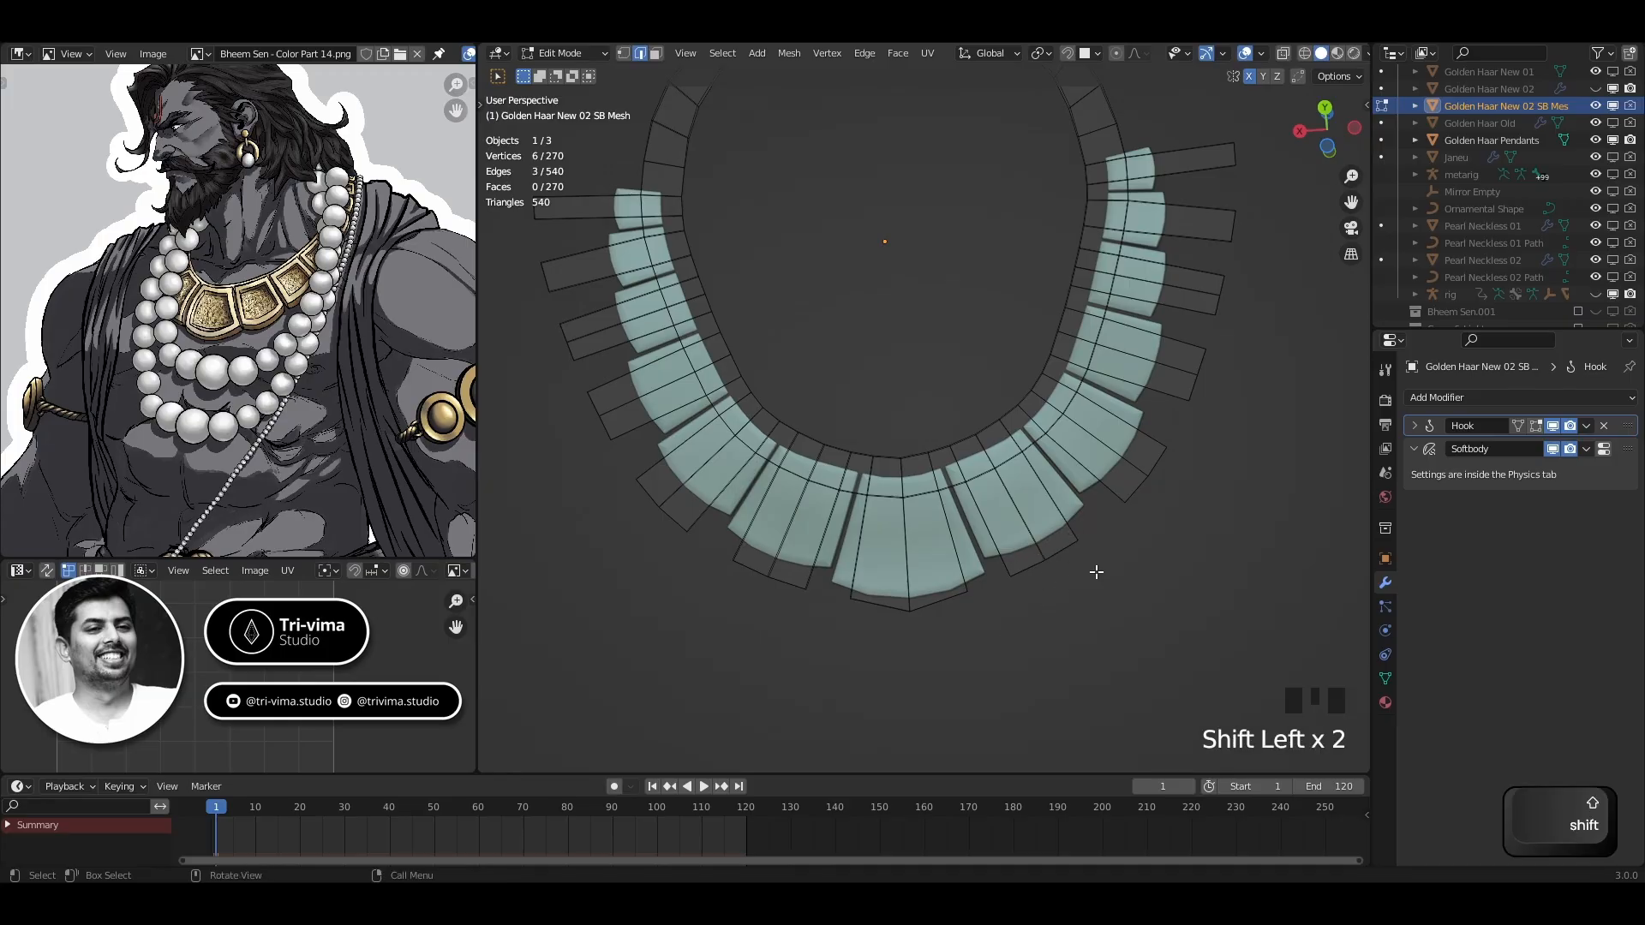
key("g")
key("g")
key("Escape")
left_click(1077, 544)
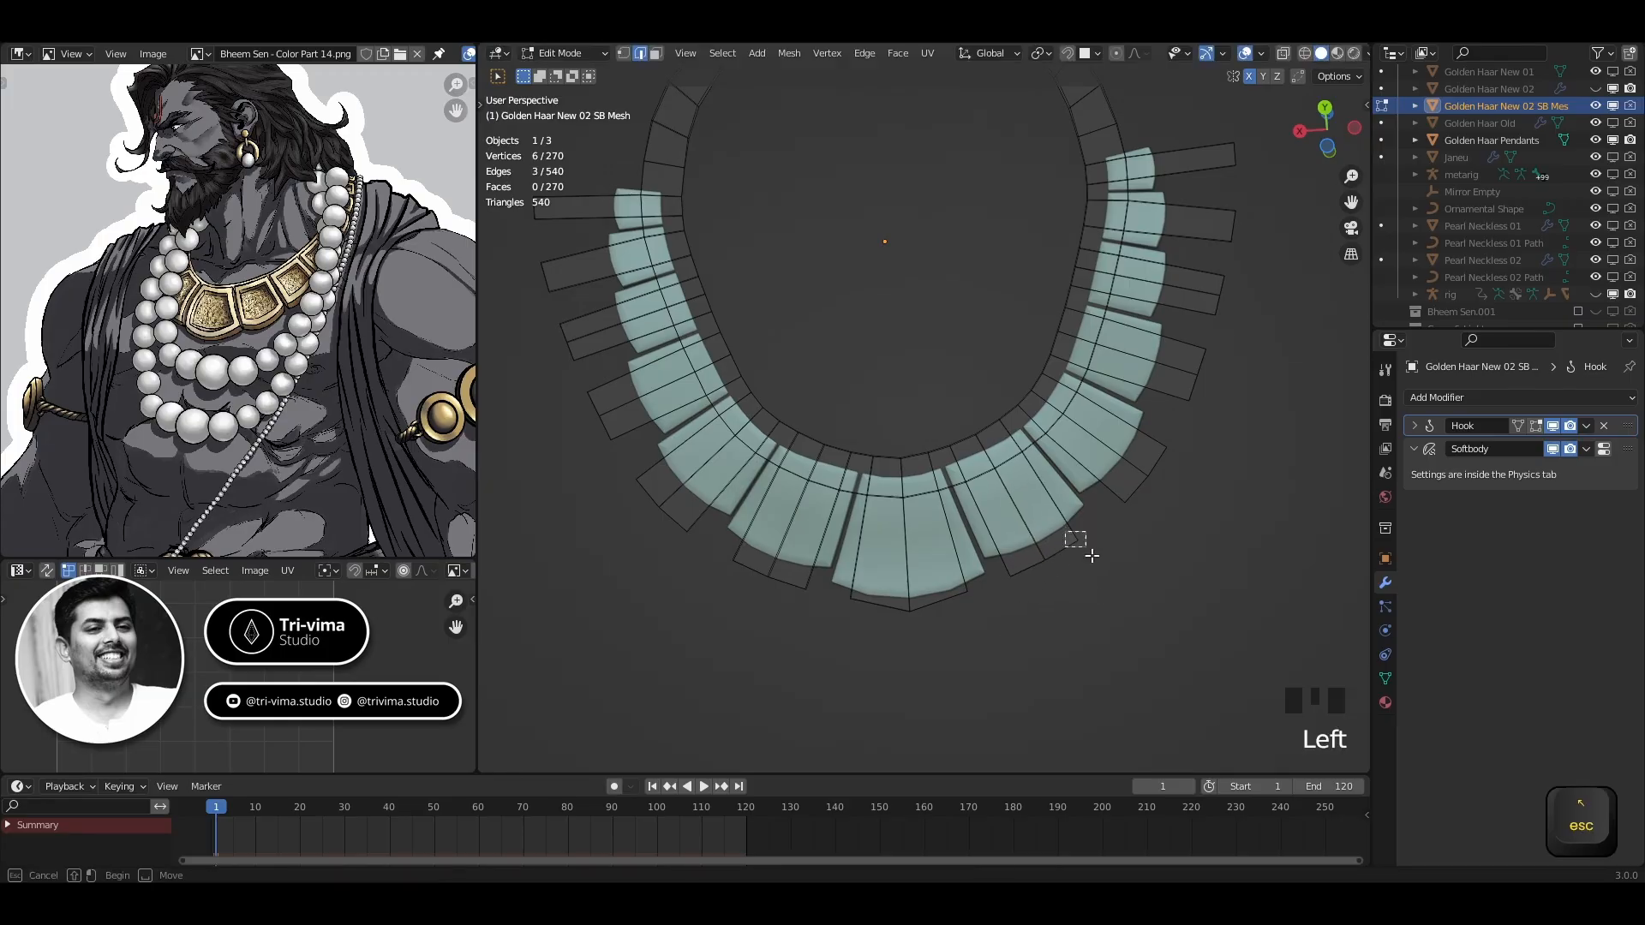
In vertex select mode, select the extrusion end vertices behind the two pendants on each side of the center pendant
key("1")
left_click(1009, 576, "shift")
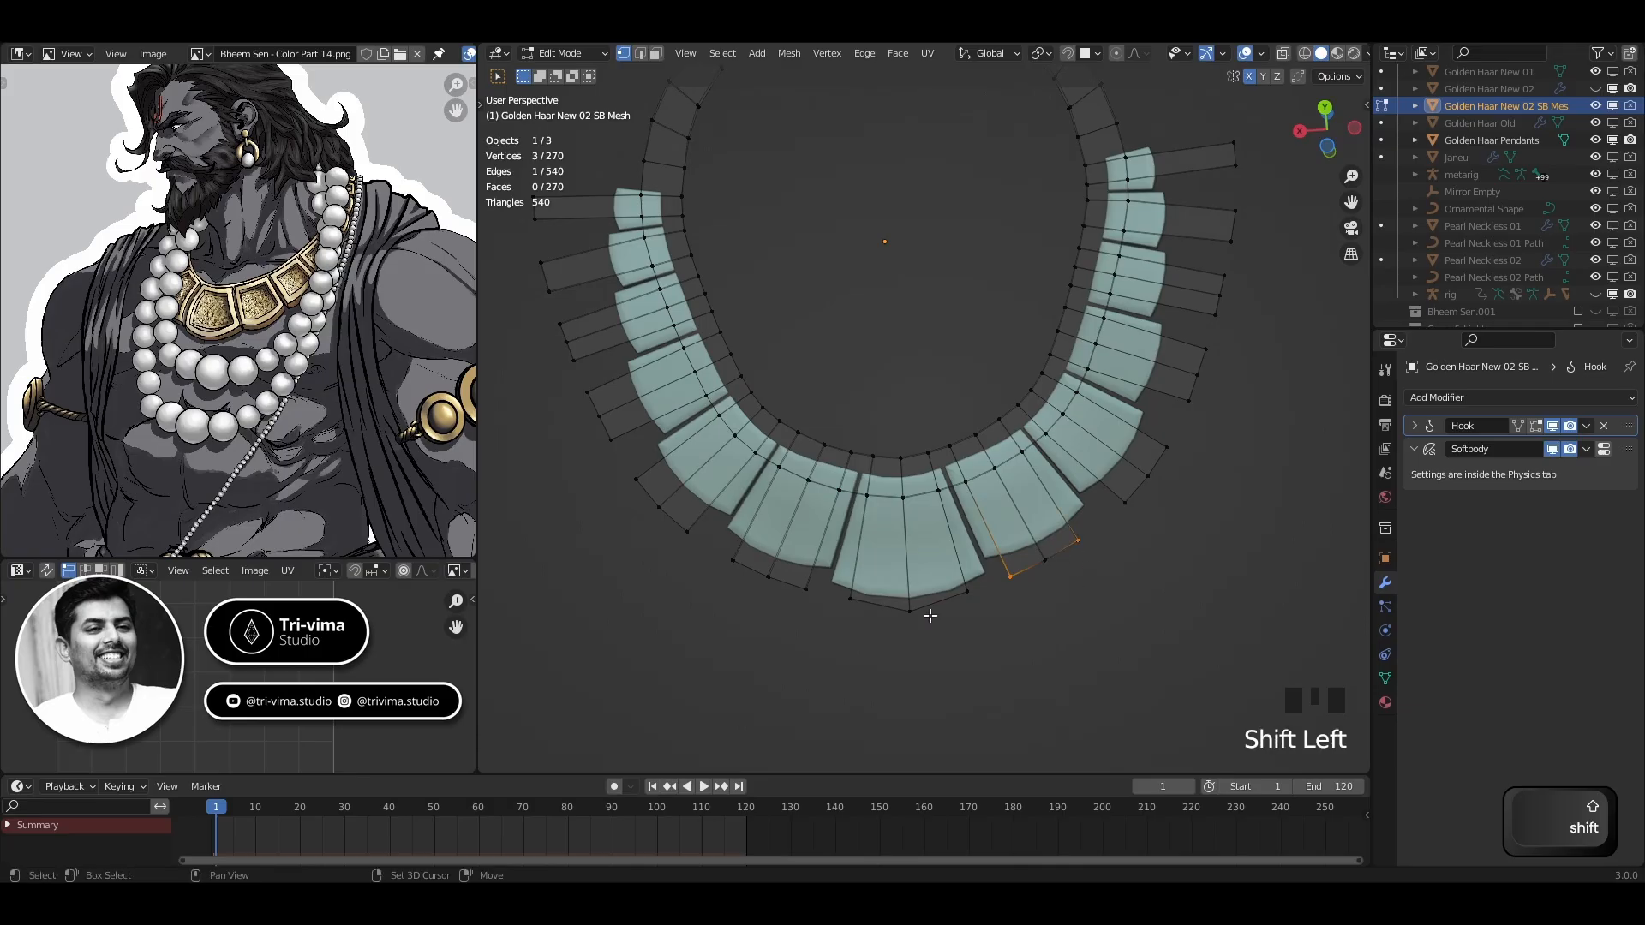
left_click(806, 589, "shift")
left_click(733, 560, "shift")
left_click(687, 531, "shift")
left_click(644, 522, "shift")
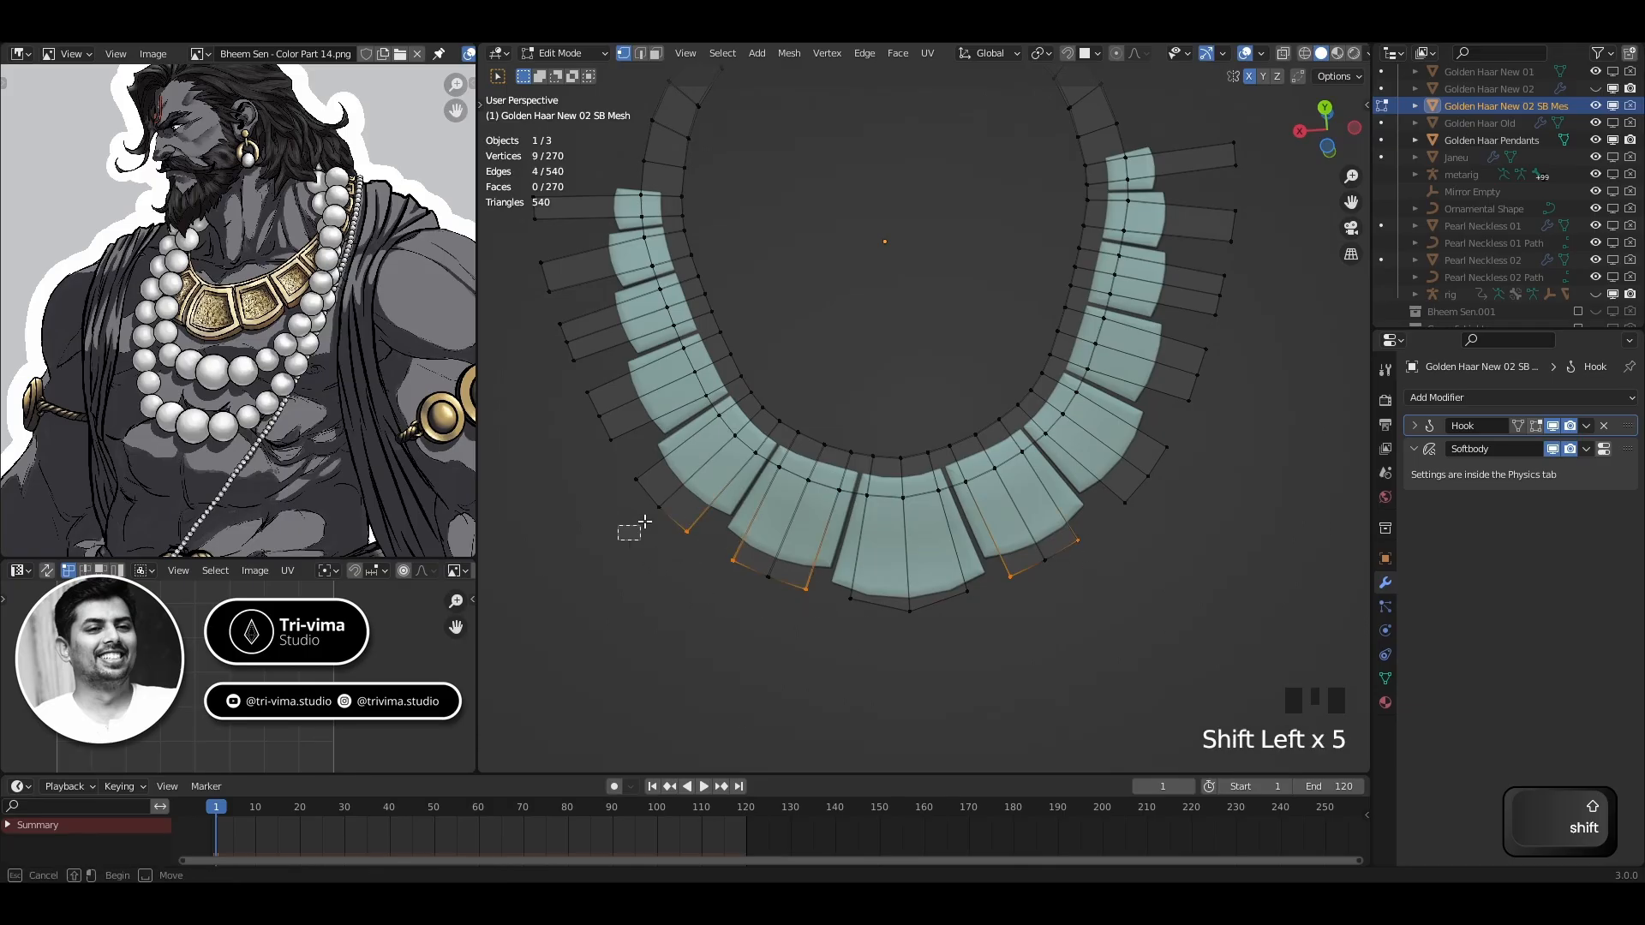
left_click(768, 576, "shift")
left_click(1045, 559, "shift")
left_click(1166, 447, "shift")
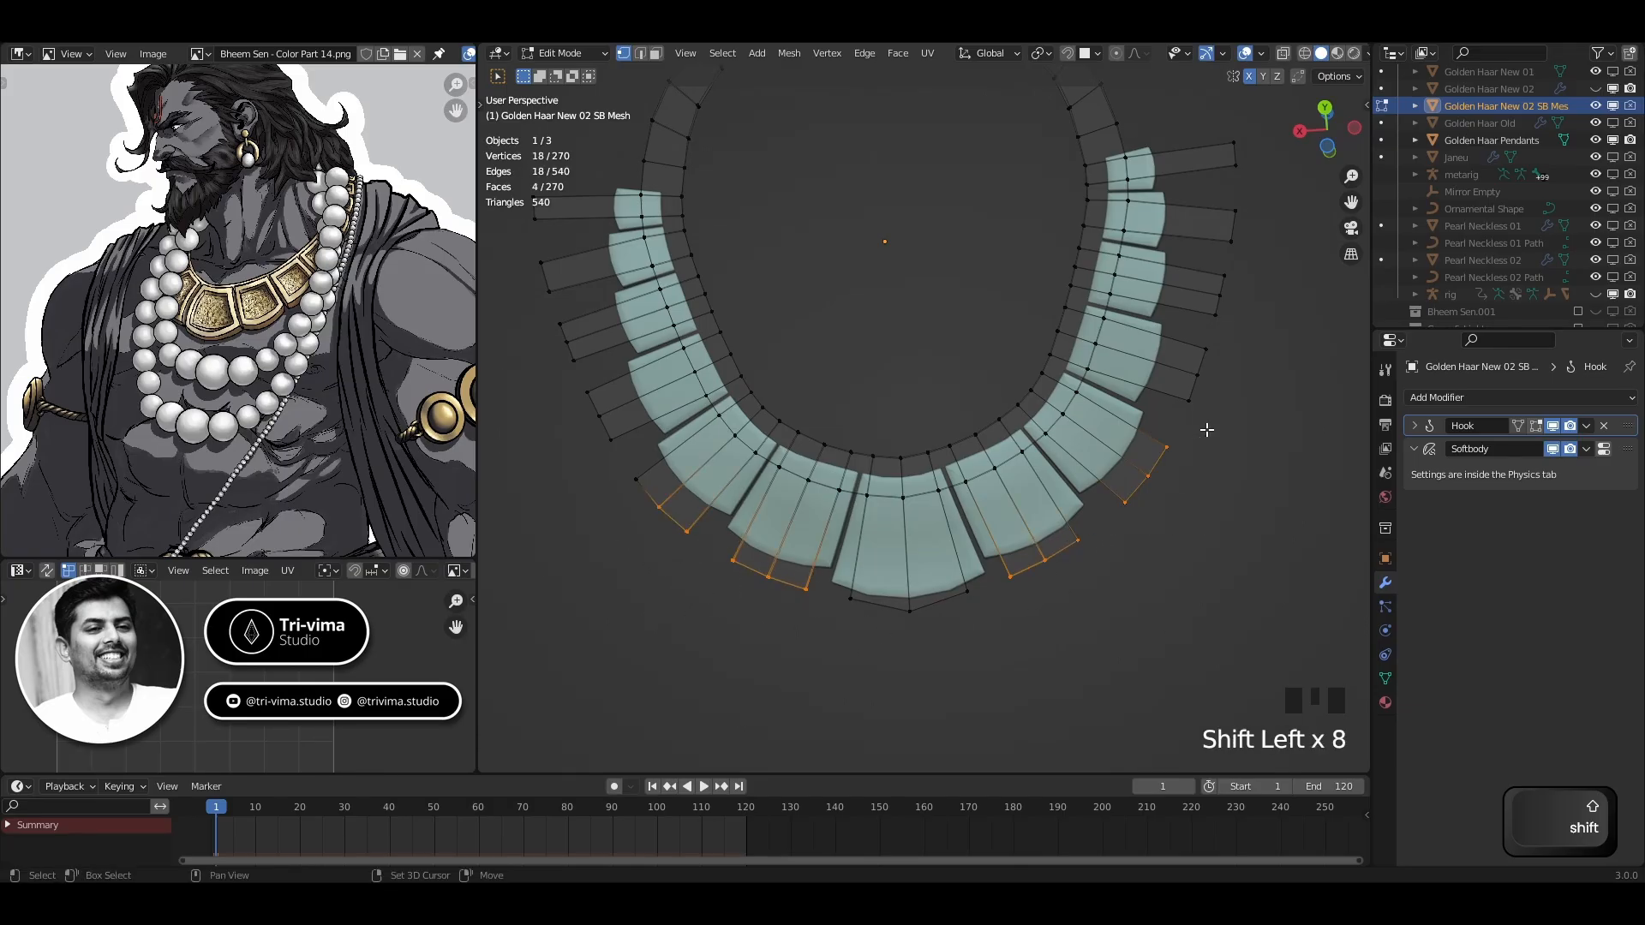
Add the end vertices of the remaining extrusions on both sides to the selection and try to vertex-slide them inward
left_click_drag(1227, 435, 1159, 302, "shift")
left_click_drag(1312, 363, 1185, 131, "shift")
left_click_drag(507, 250, 558, 182, "shift")
left_click_drag(512, 386, 562, 265, "shift")
left_click_drag(543, 470, 606, 403, "shift")
left_click_drag(595, 540, 617, 506, "shift")
key("g")
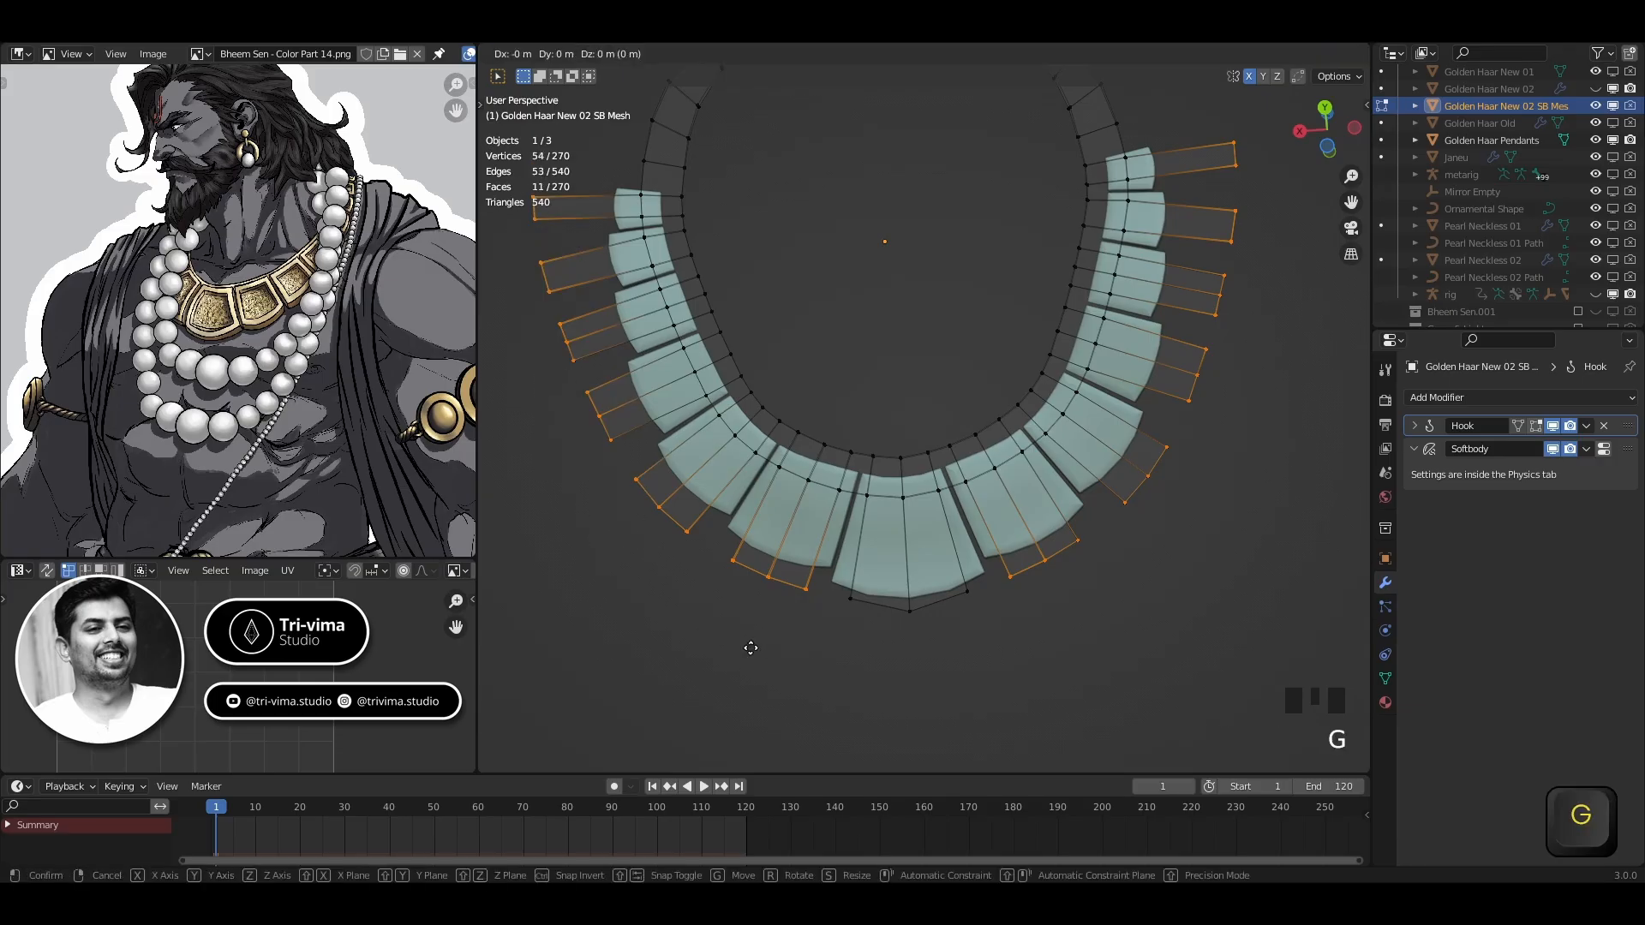
key("g")
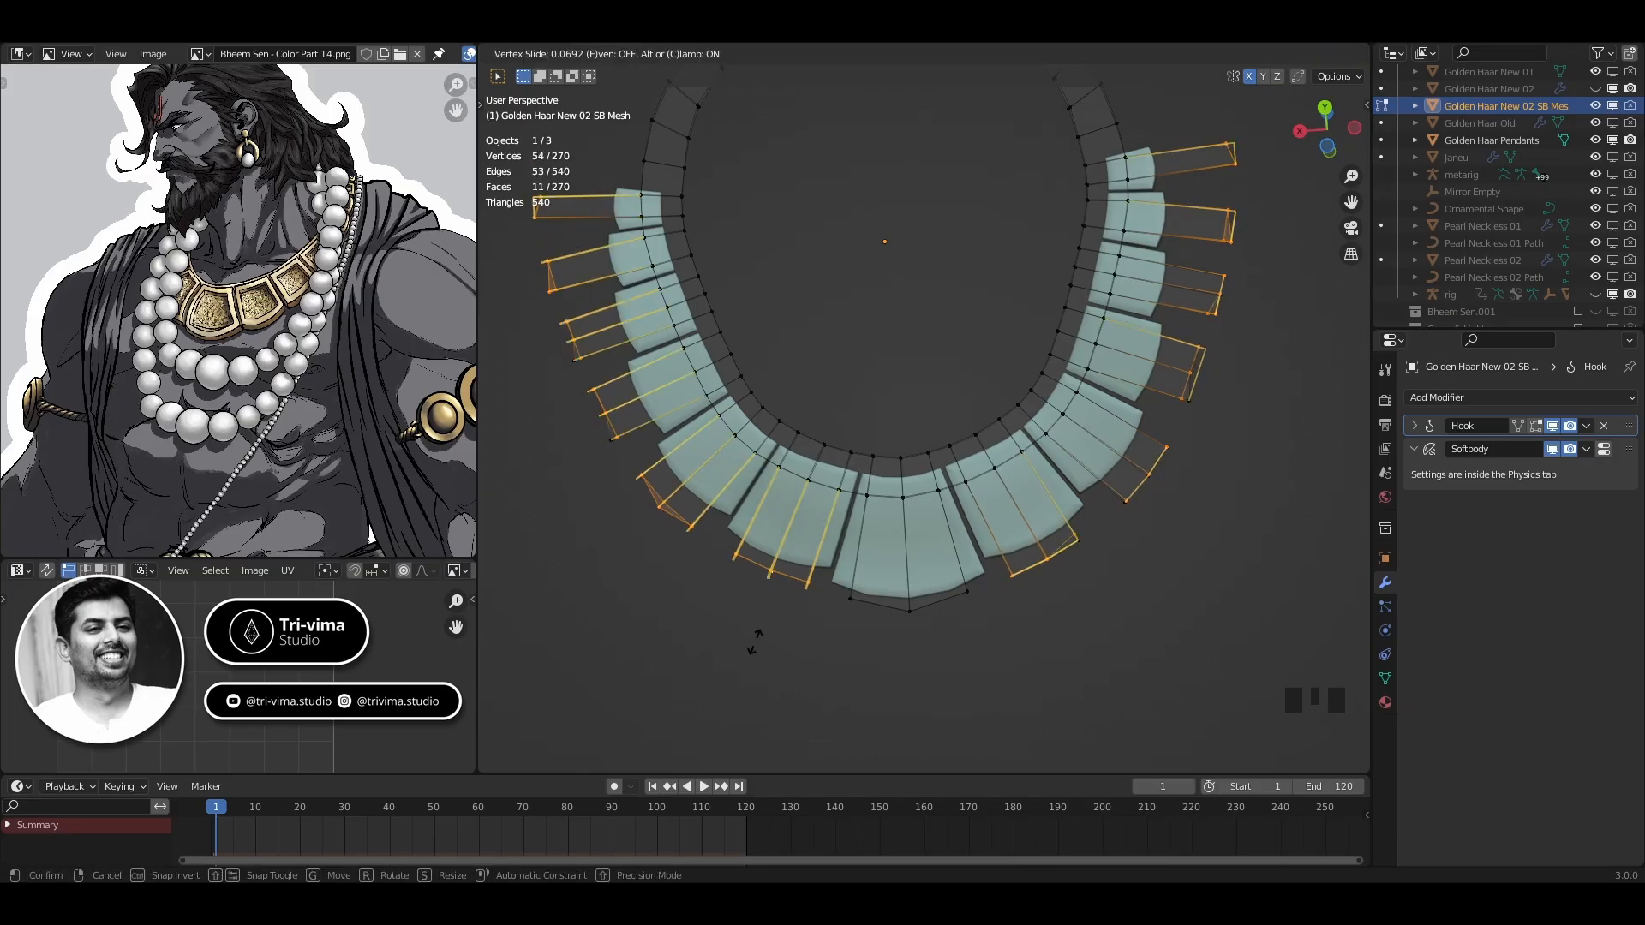
key("Escape")
Enable X-ray and select all end vertices of the extruded blocks on both sides of the necklace
key("alt+z")
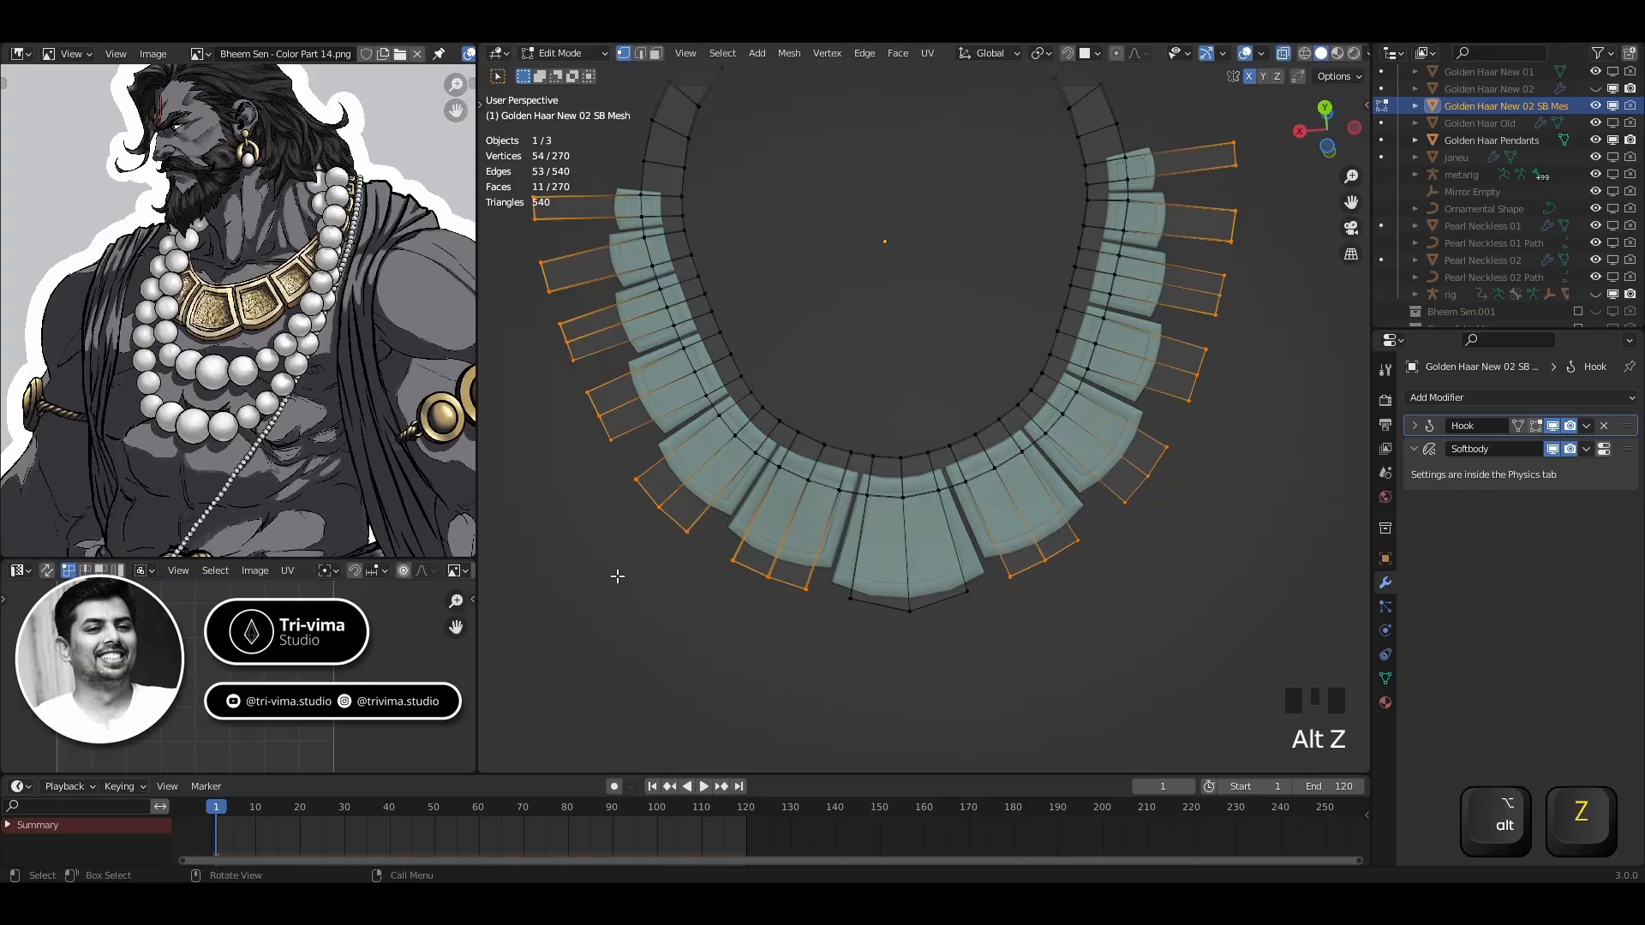
left_click_drag(524, 486, 539, 207)
left_click_drag(585, 418, 553, 312, "shift")
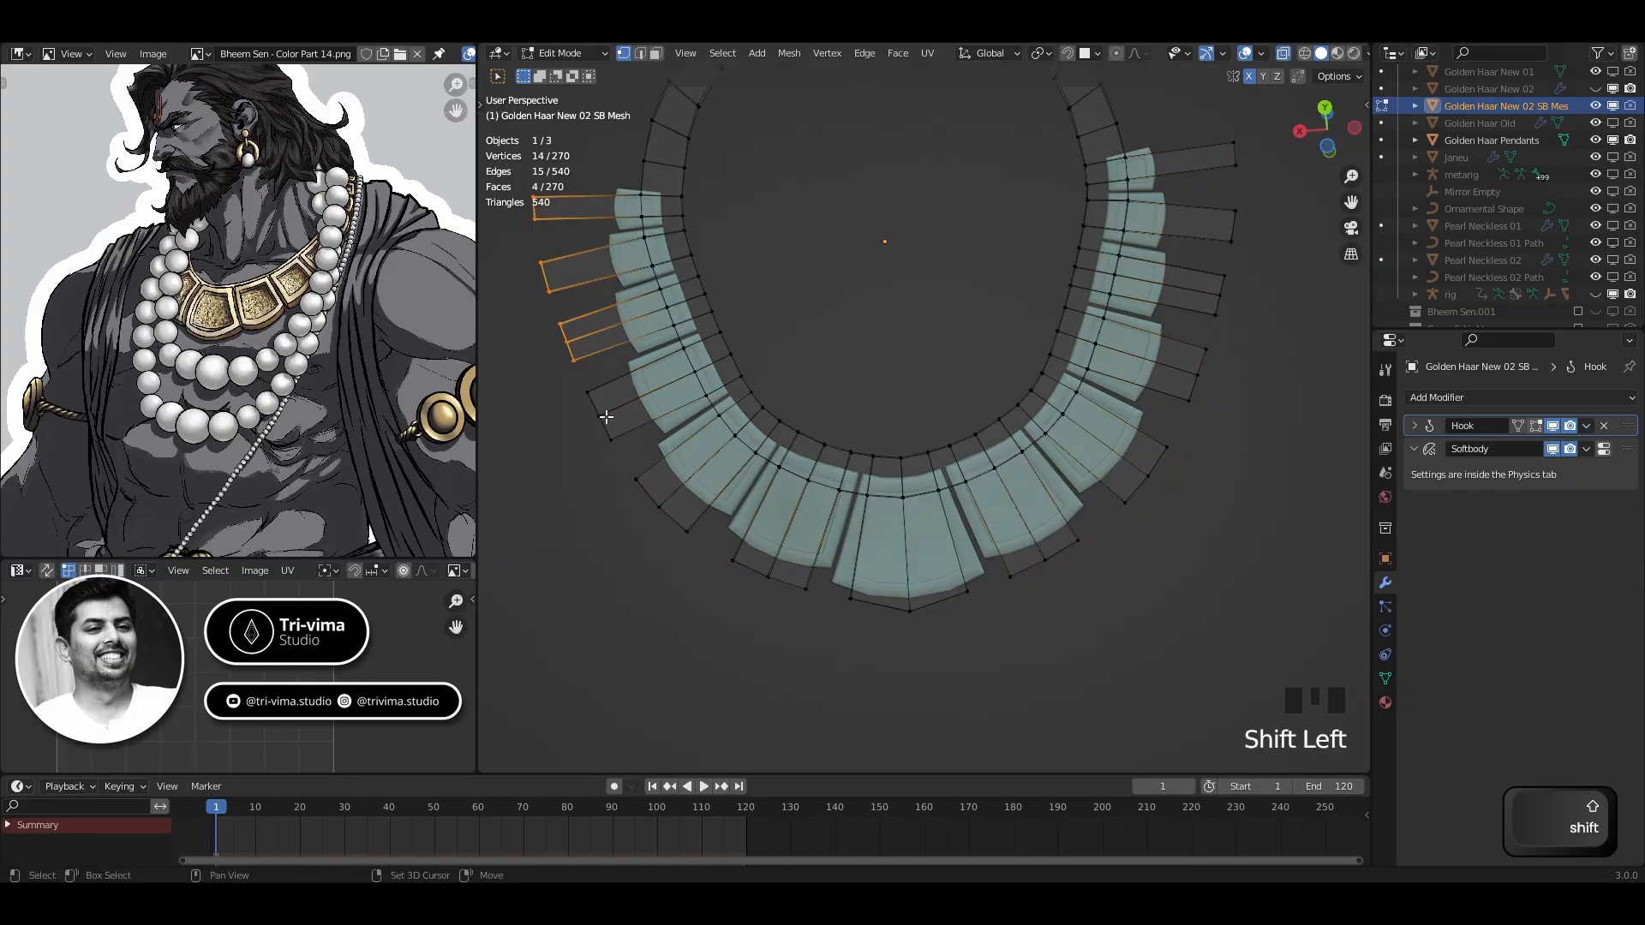
left_click_drag(618, 450, 579, 381, "shift")
left_click_drag(619, 548, 698, 466, "shift")
left_click_drag(690, 676, 800, 533, "shift")
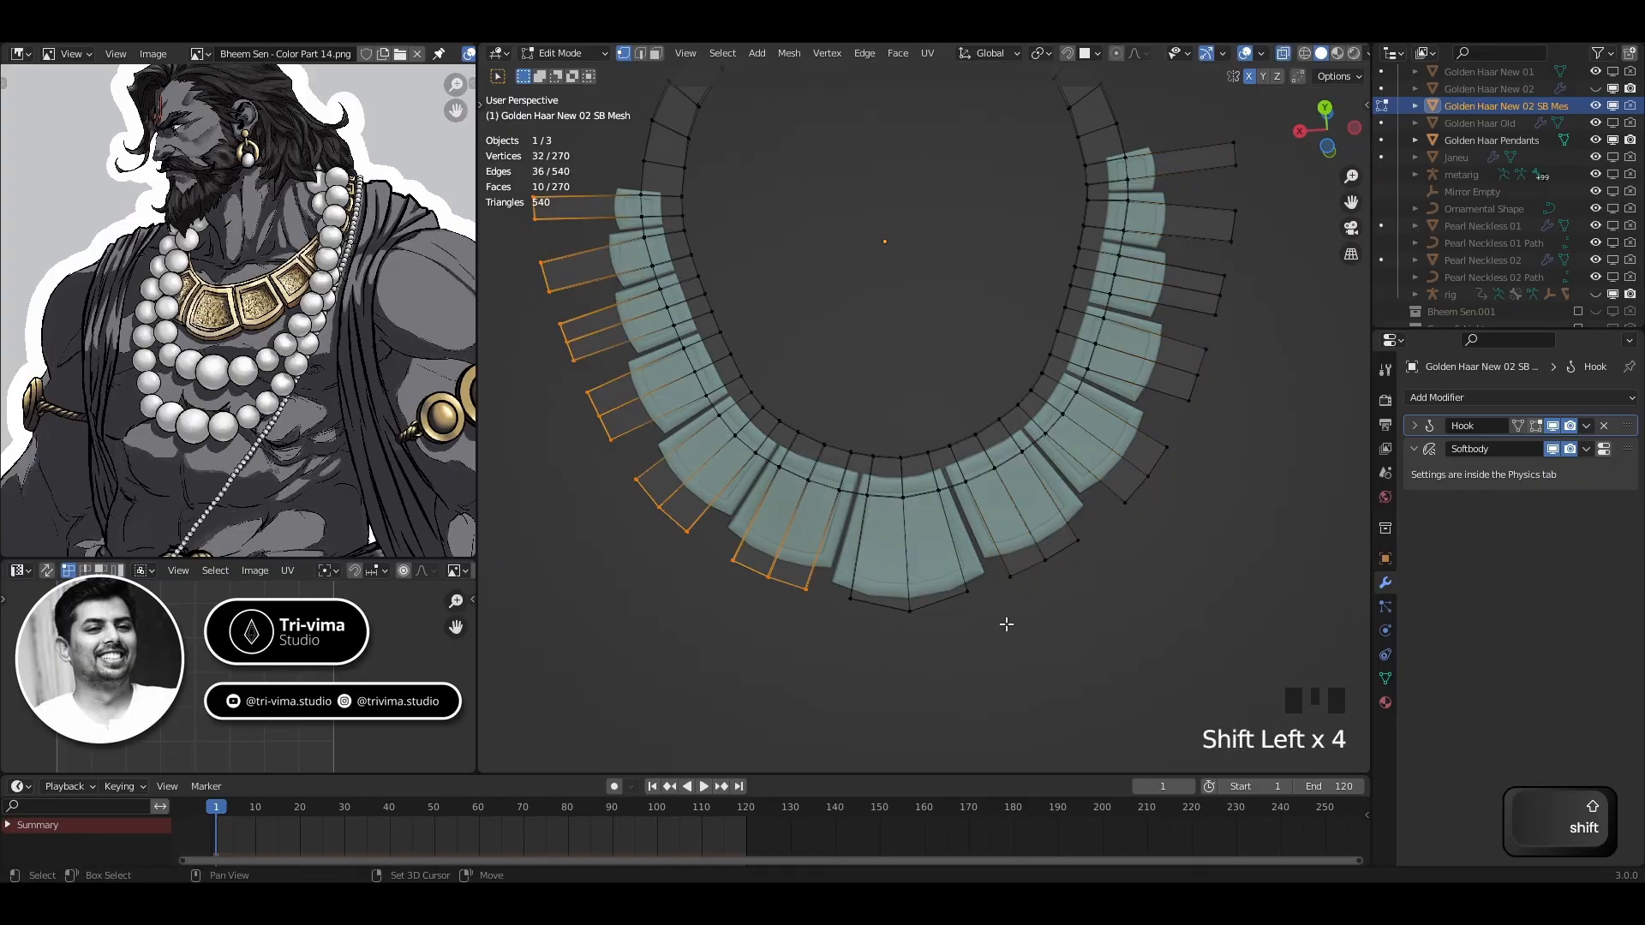
left_click_drag(998, 629, 1231, 374, "shift")
left_click_drag(1283, 469, 1179, 89, "shift")
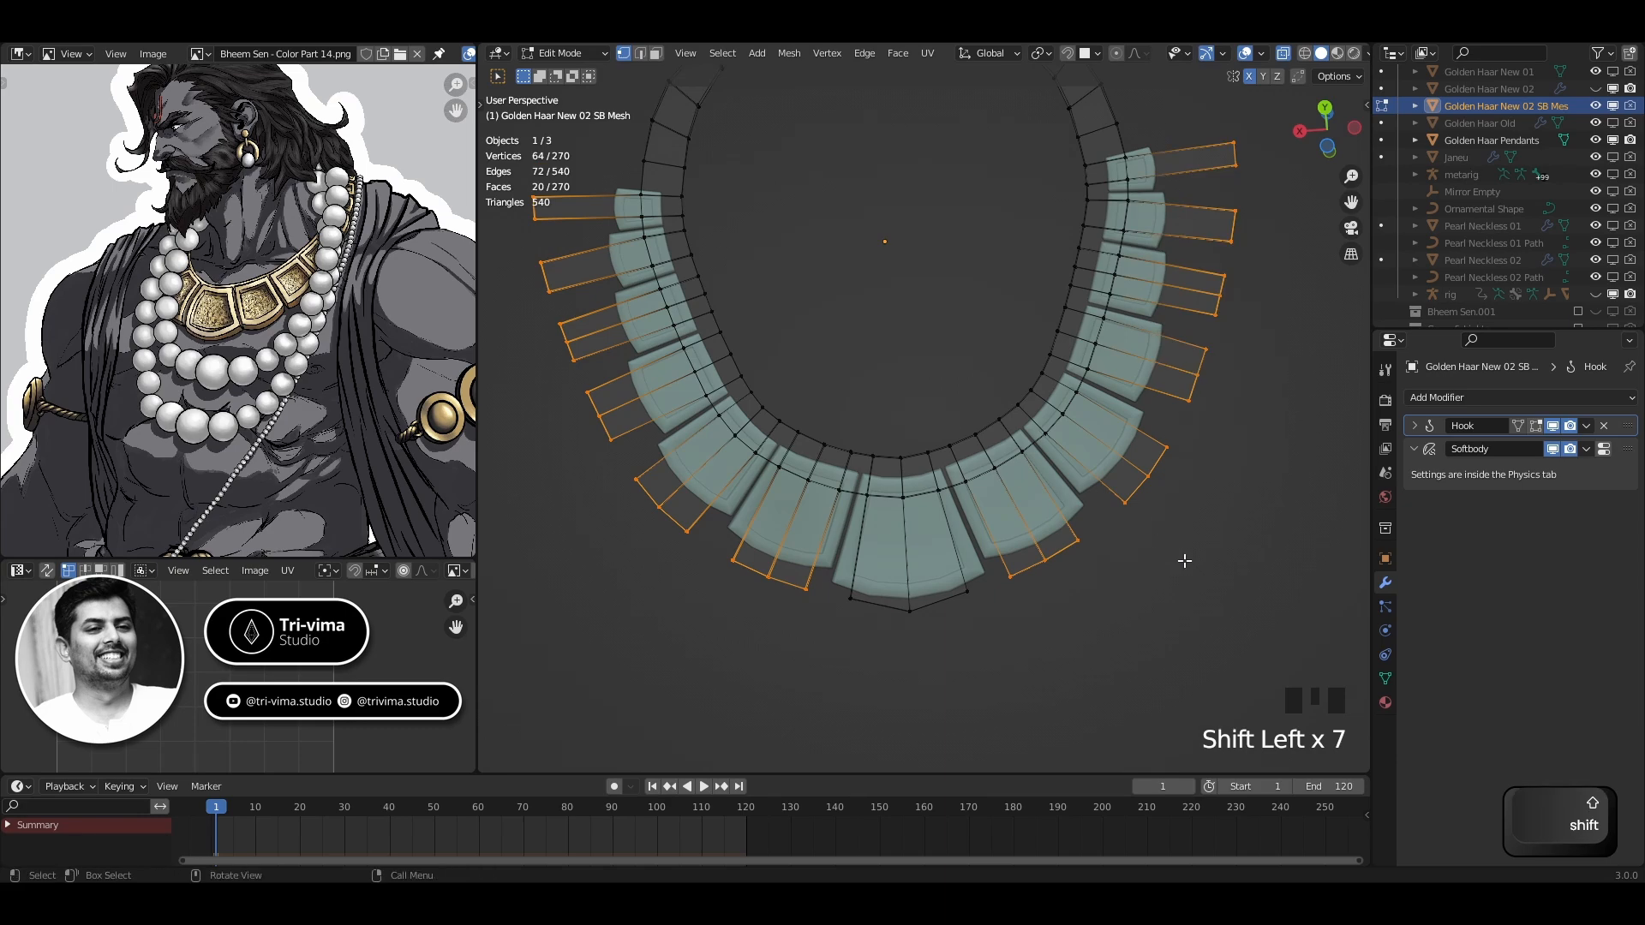
Try to vertex-slide the end vertices of all extrusions inward together
key("g")
key("g")
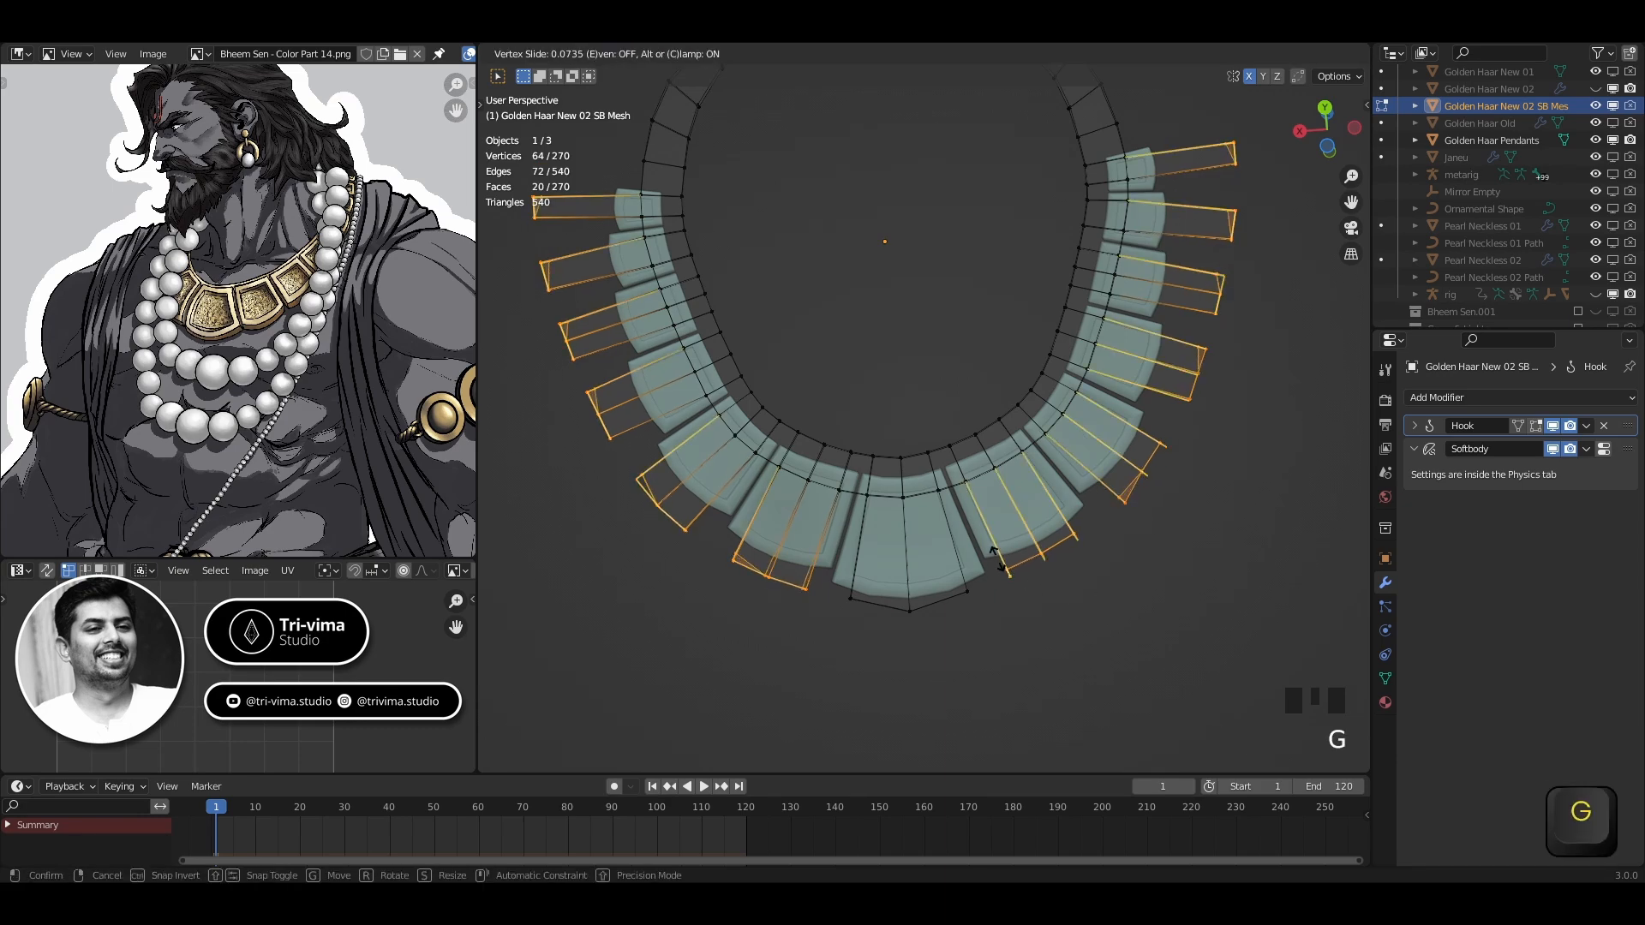
key("Escape")
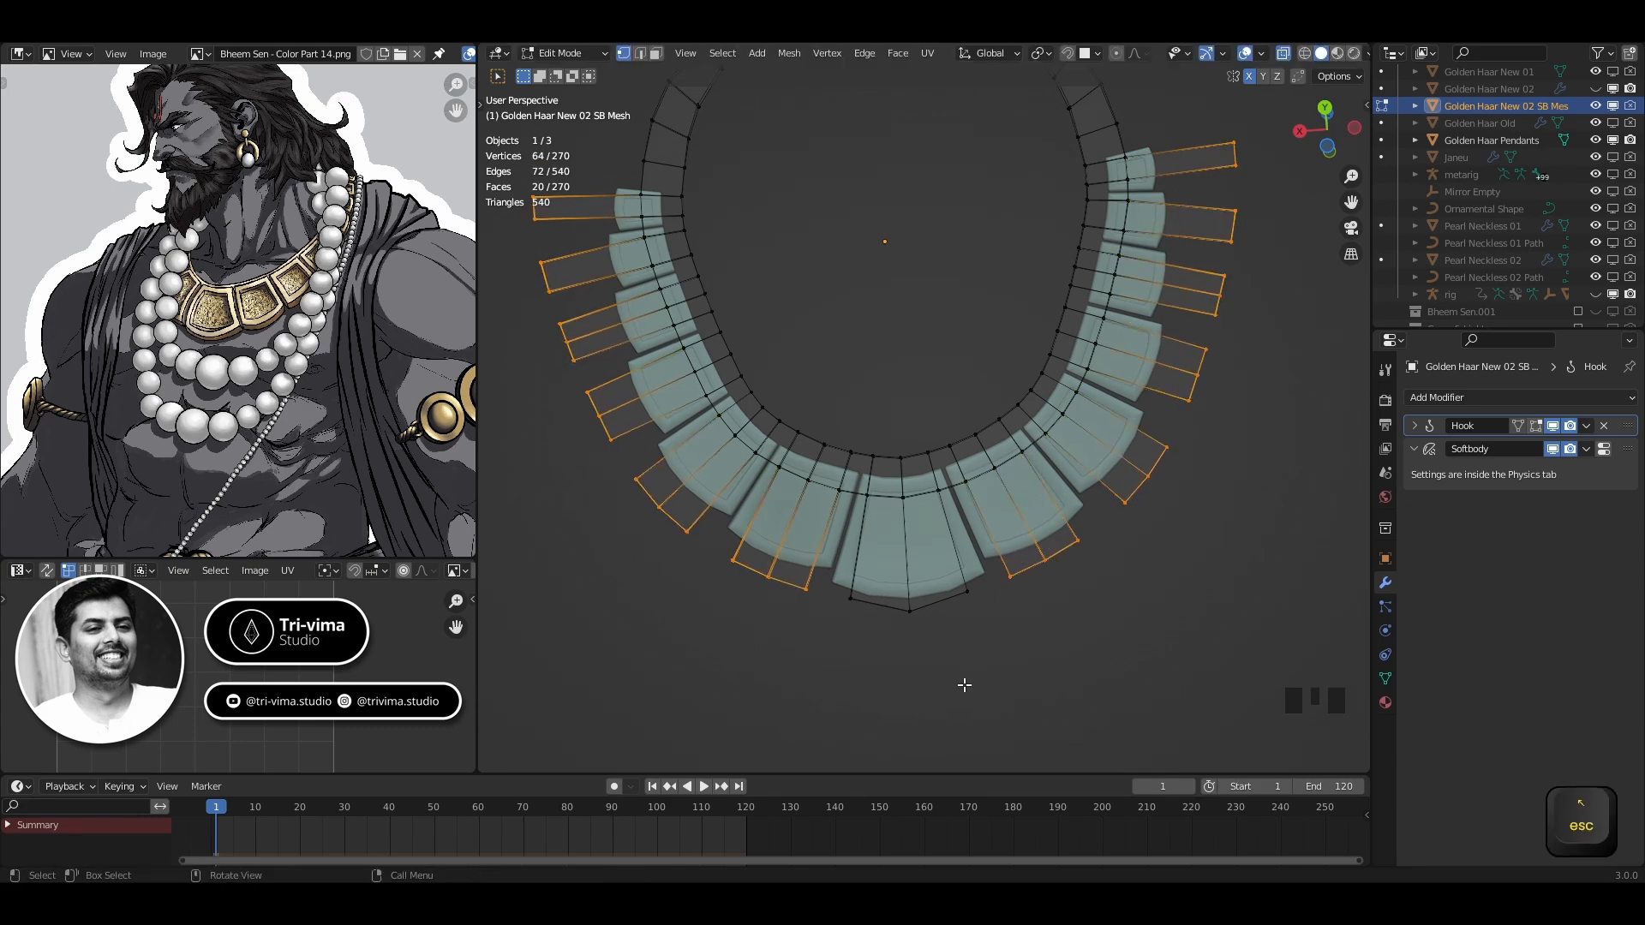
Edge-slide the ends of the two uppermost right-side extrusions inward, one after the other, to their pendants' outer edges
left_click_drag(1213, 111, 1256, 176)
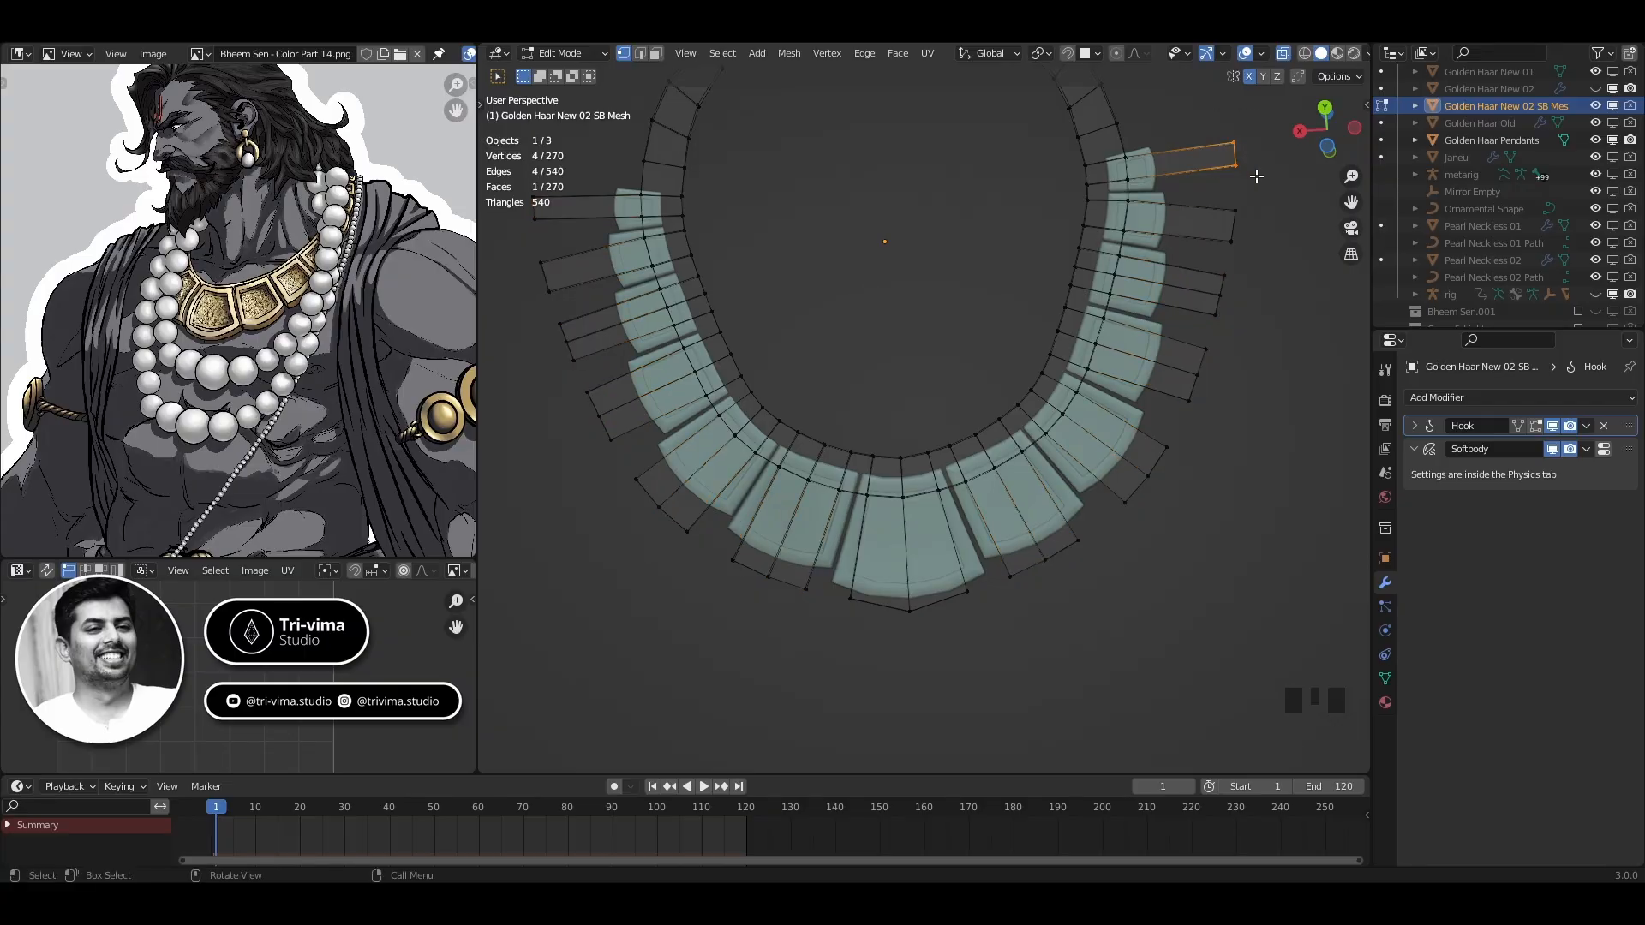
key("g")
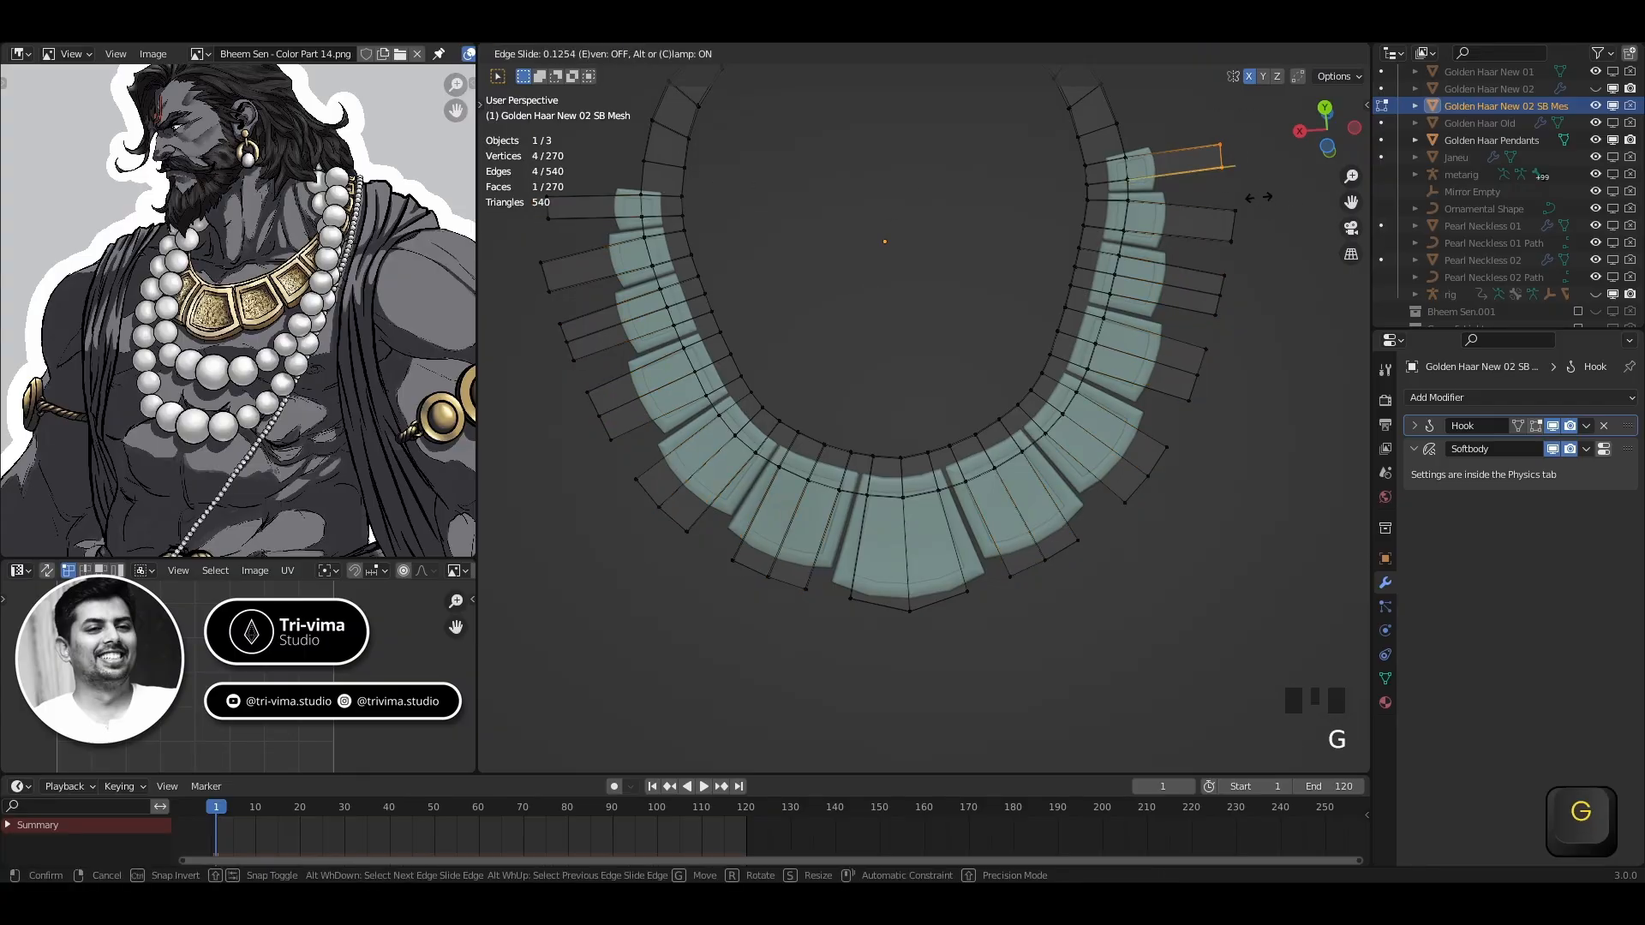
key("g")
left_click(1228, 214)
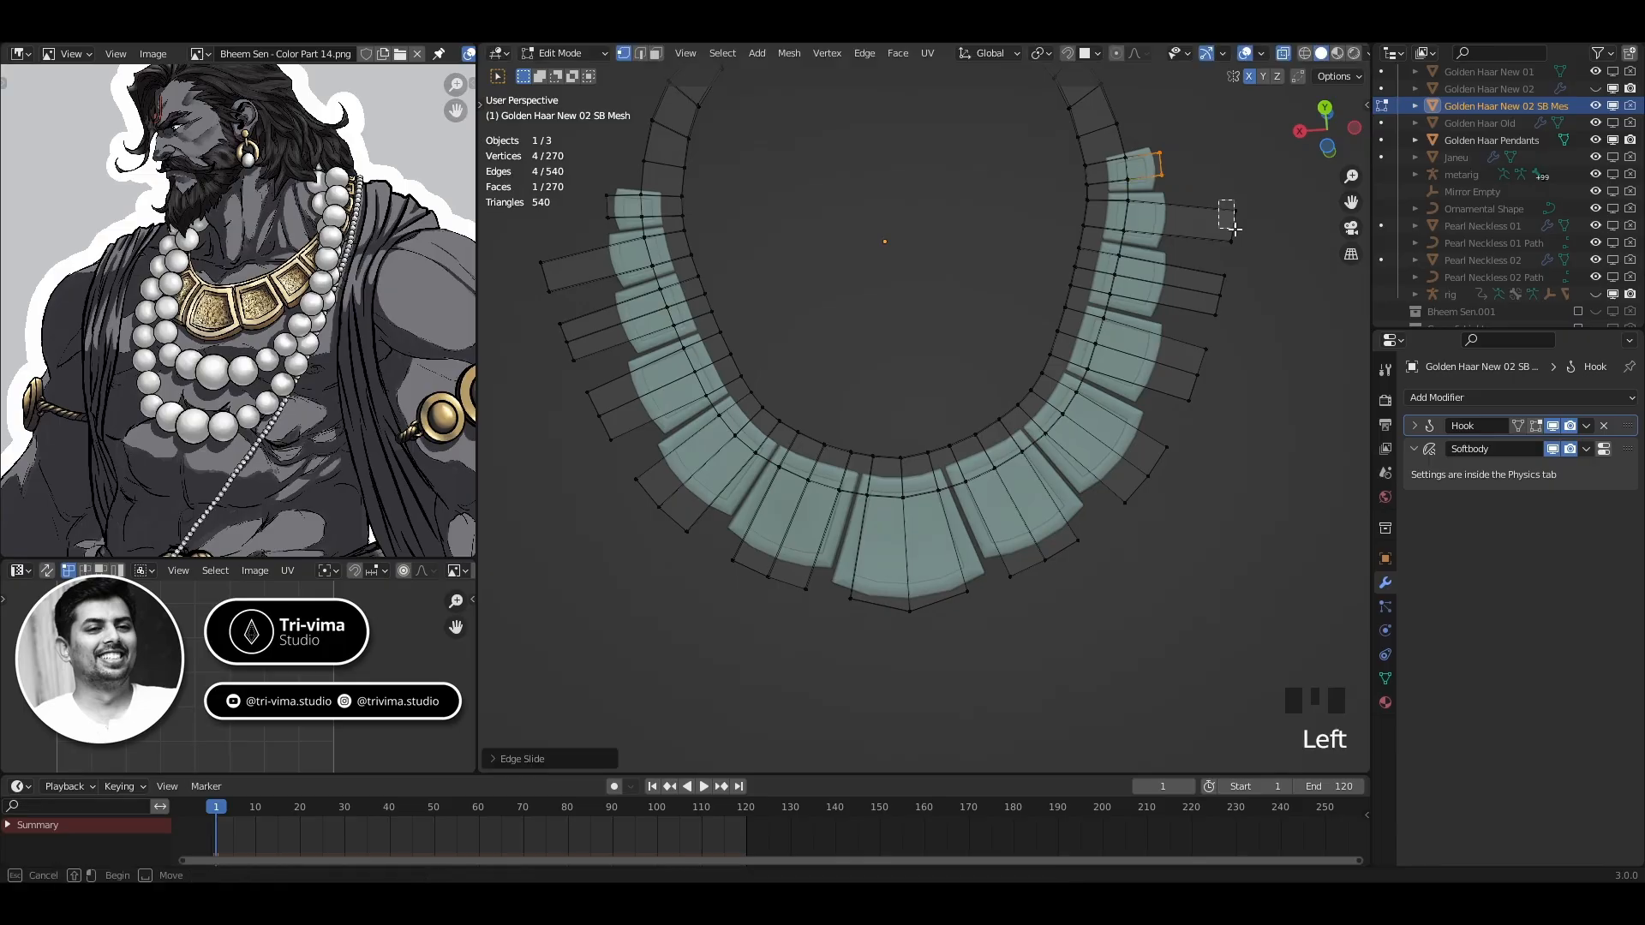
key("g")
key("g")
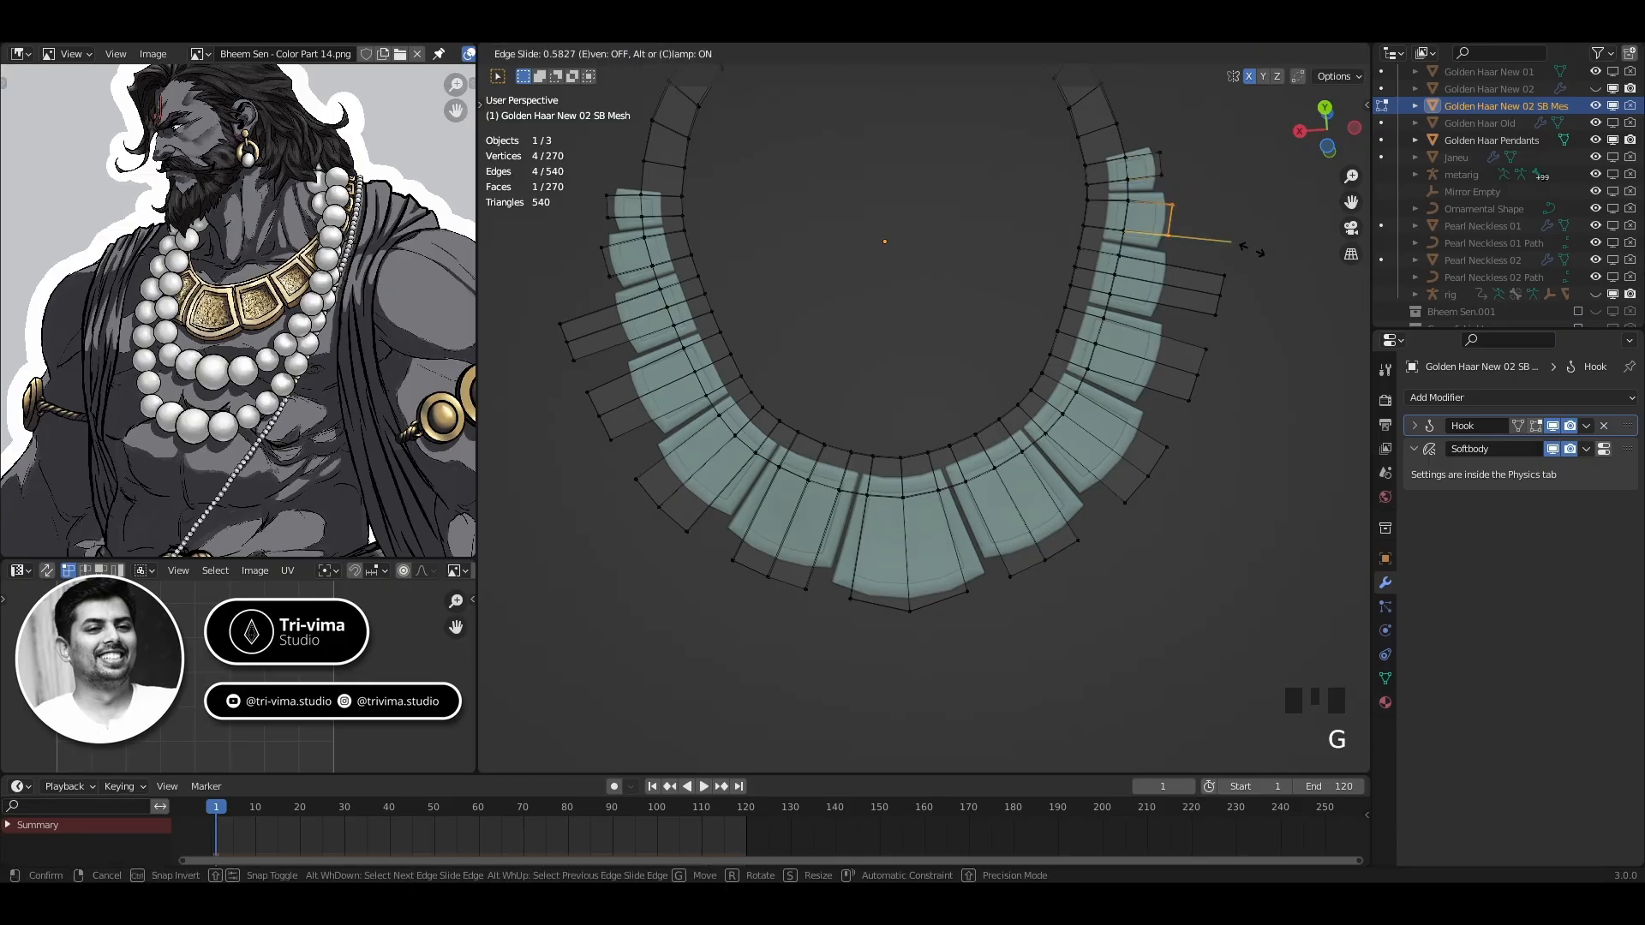
left_click(1257, 253)
Vertex-slide the end of the third right-side extrusion inward to its pendant's outer edge, redoing the slide in face select mode
left_click_drag(1196, 259, 1243, 323)
key("g")
key("g")
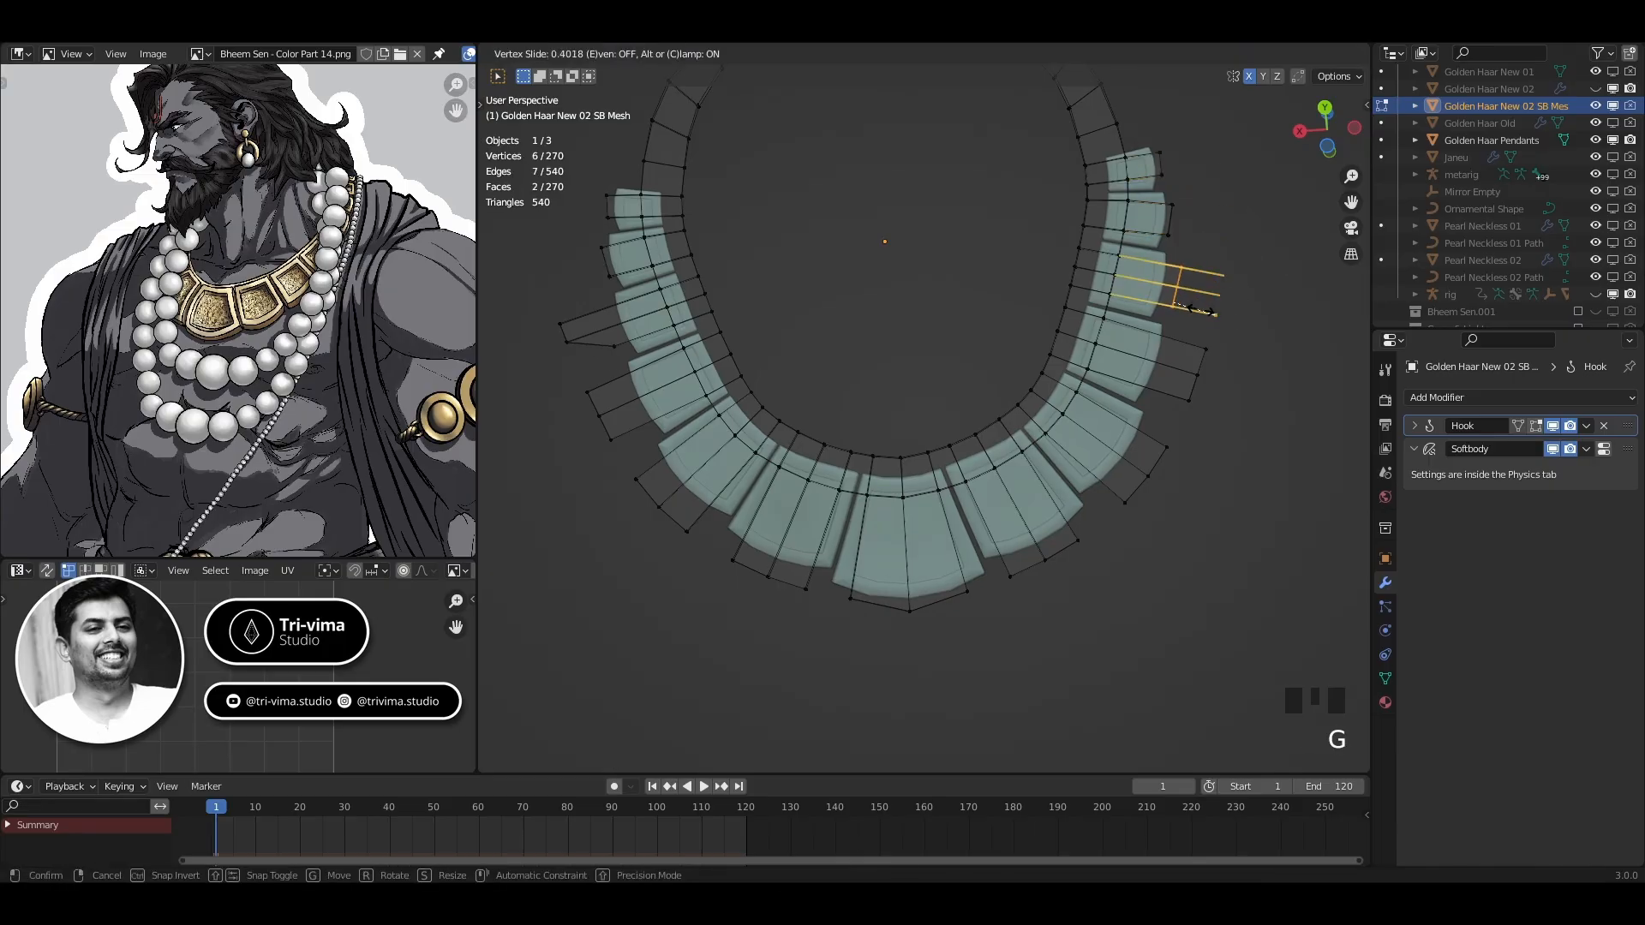
left_click(1199, 309)
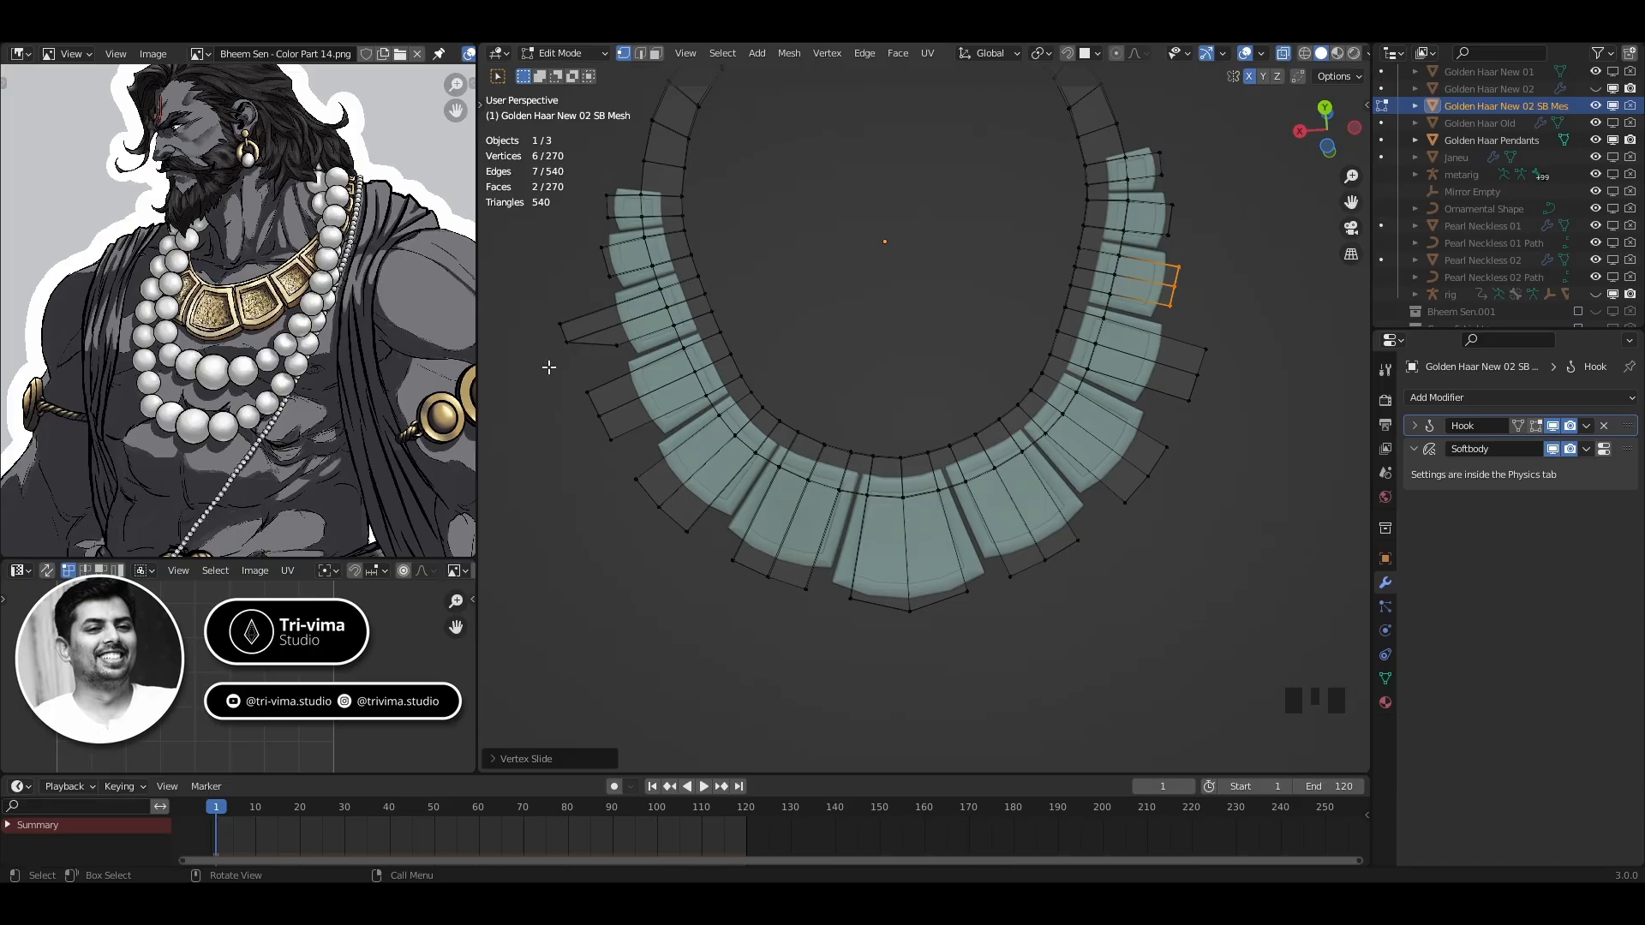
key("ctrl+z")
key("3")
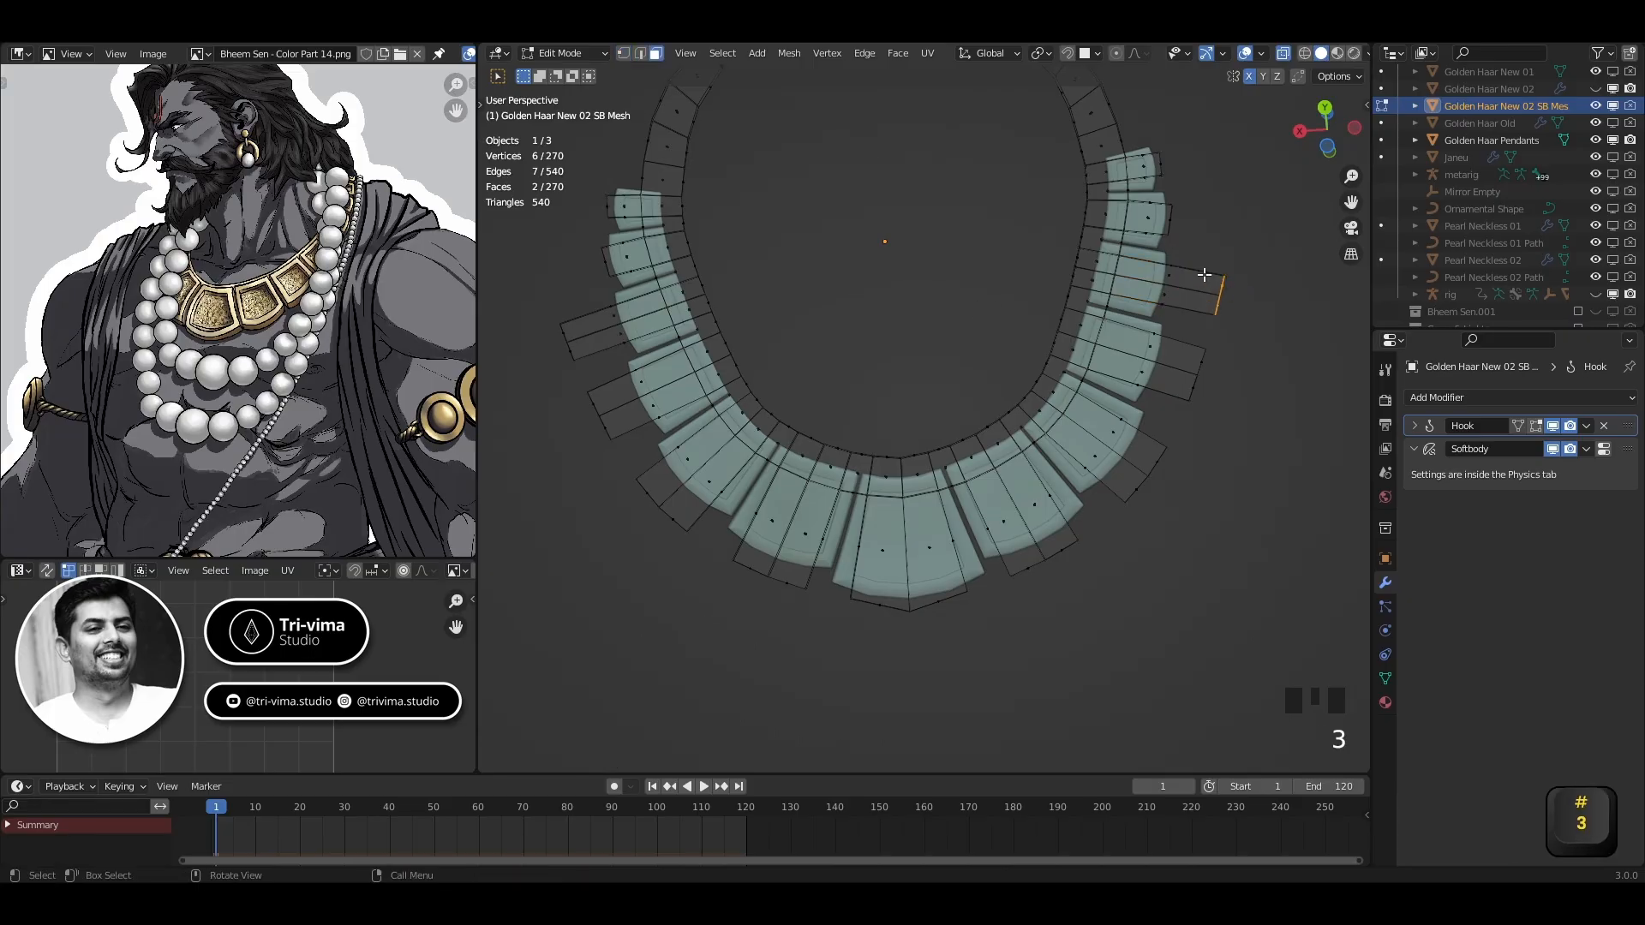
key("g")
key("g")
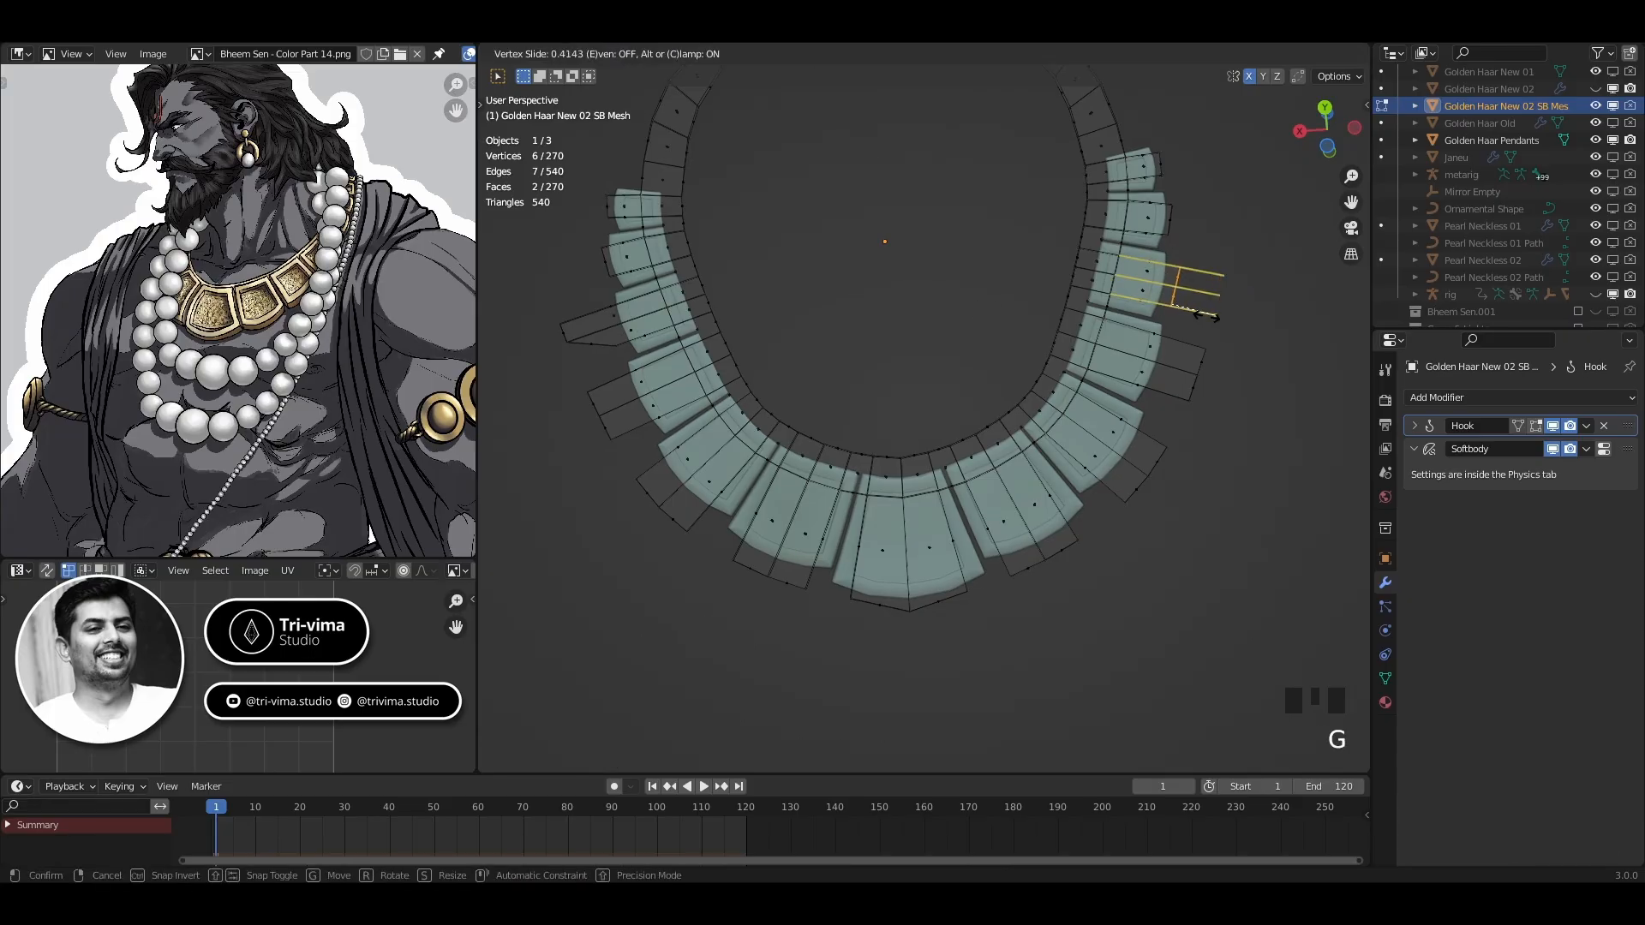
left_click(1206, 315)
Check the mesh's normals in Object Mode with the Face Orientation overlay and X-ray off, hide the overlay, and return to Edit Mode
left_click(1262, 53)
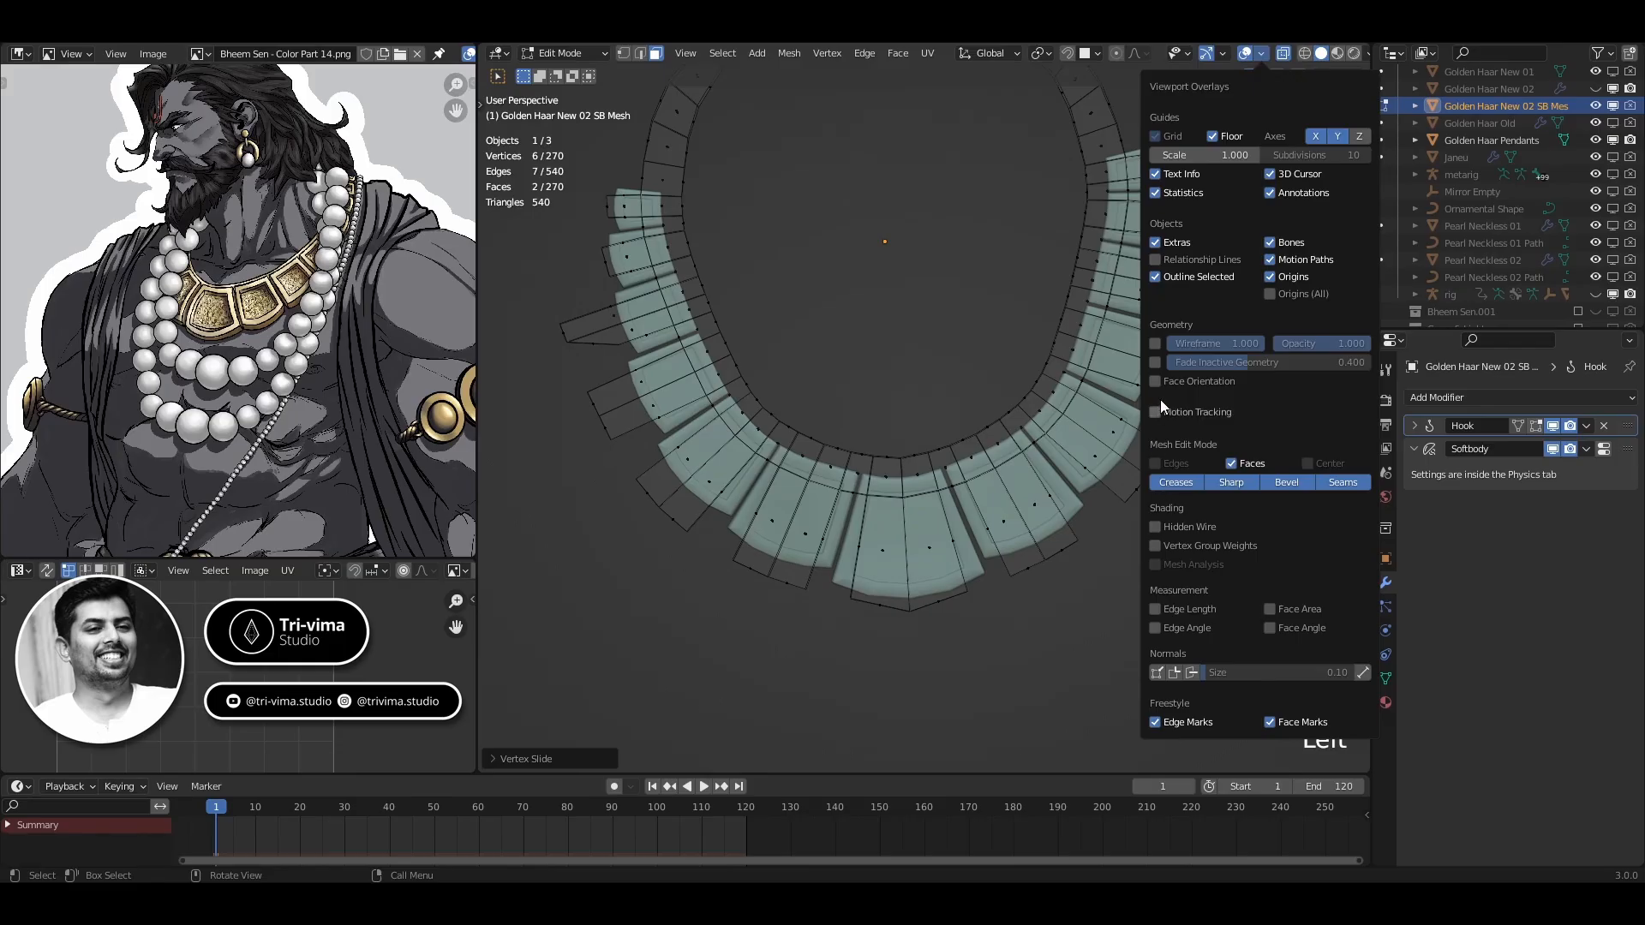
key("Tab")
key("alt+z")
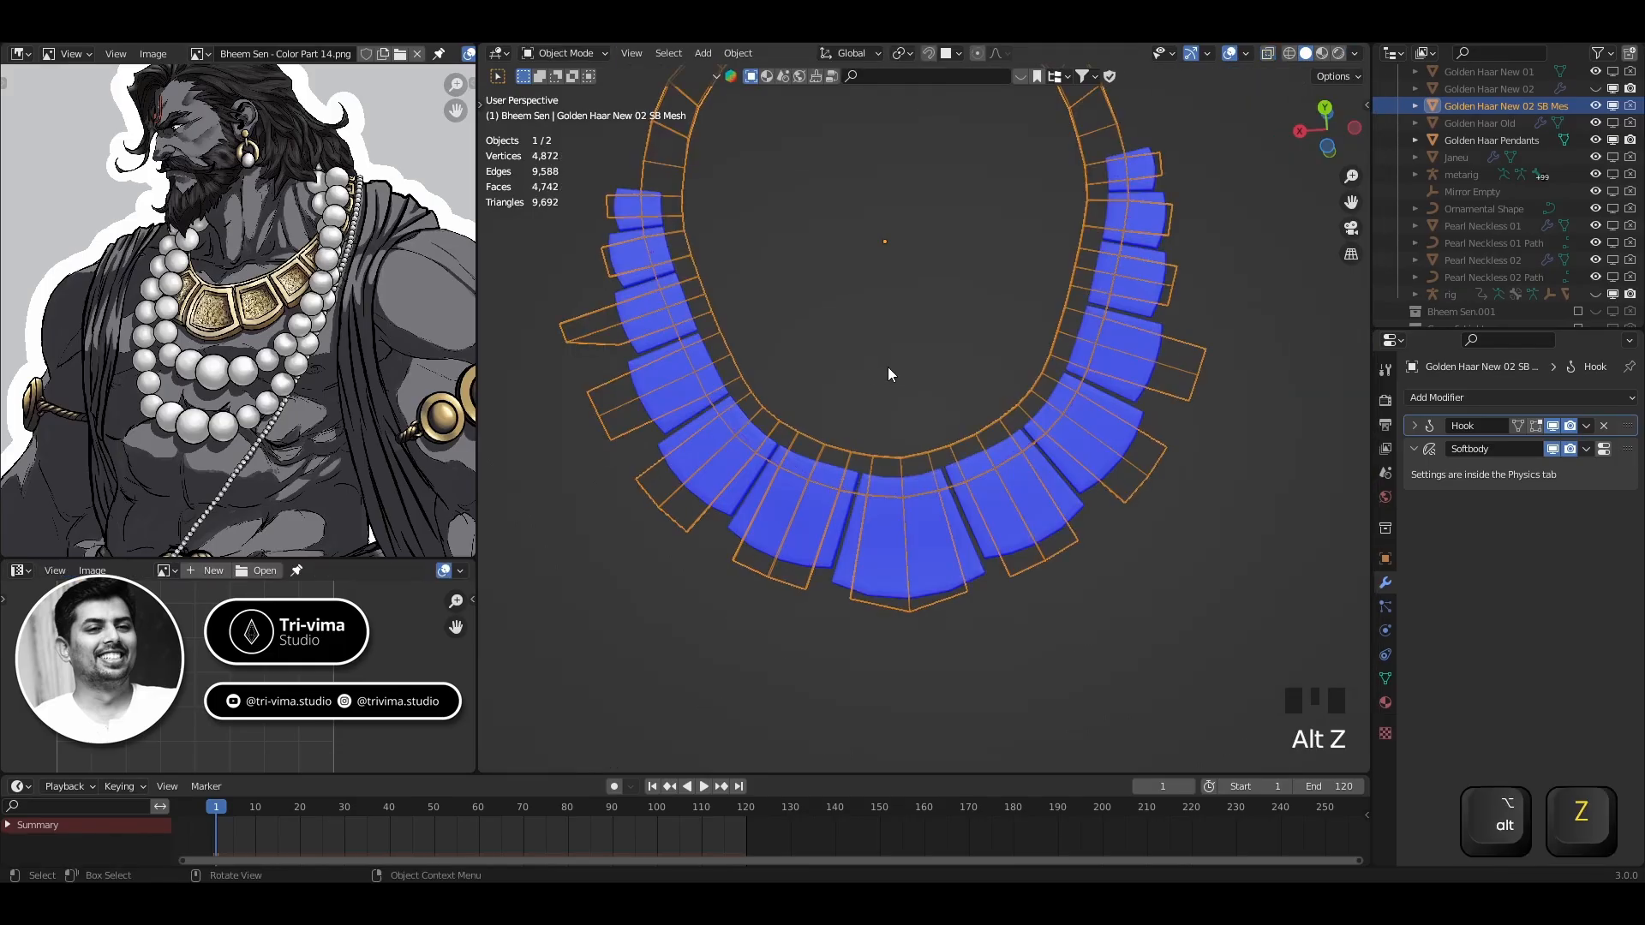
mouse_move(902, 378)
middle_mouse_down()
mouse_move(963, 491)
mouse_move(904, 384)
middle_mouse_up()
left_click(1244, 53)
left_click(1140, 364)
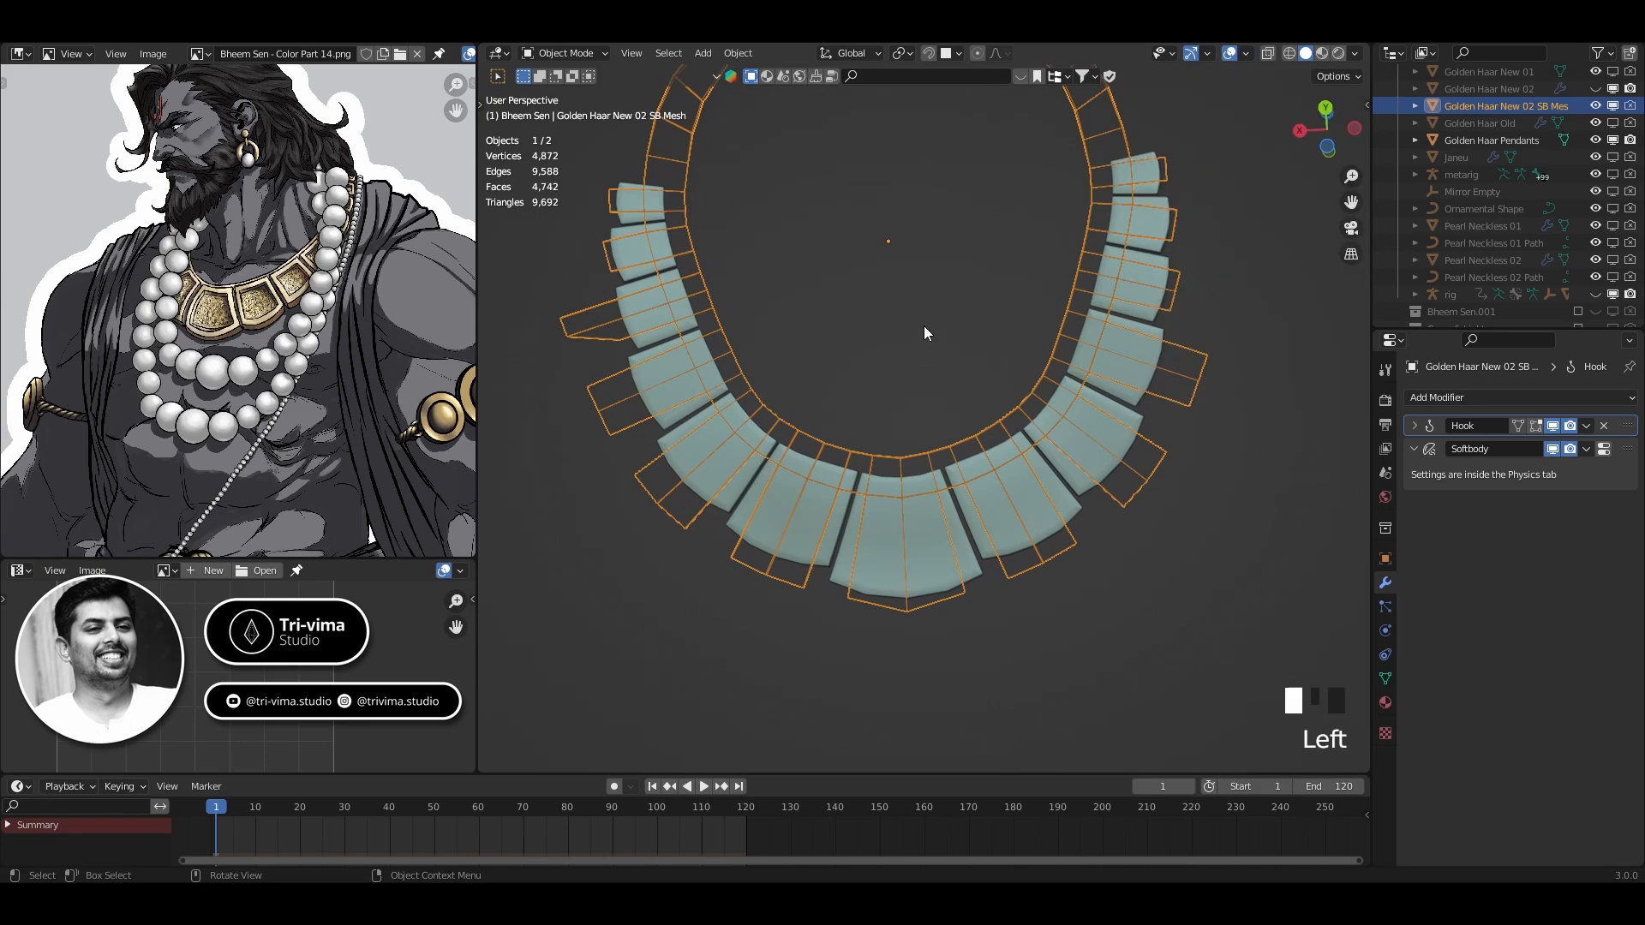
key("Caps_Lock")
key("Tab")
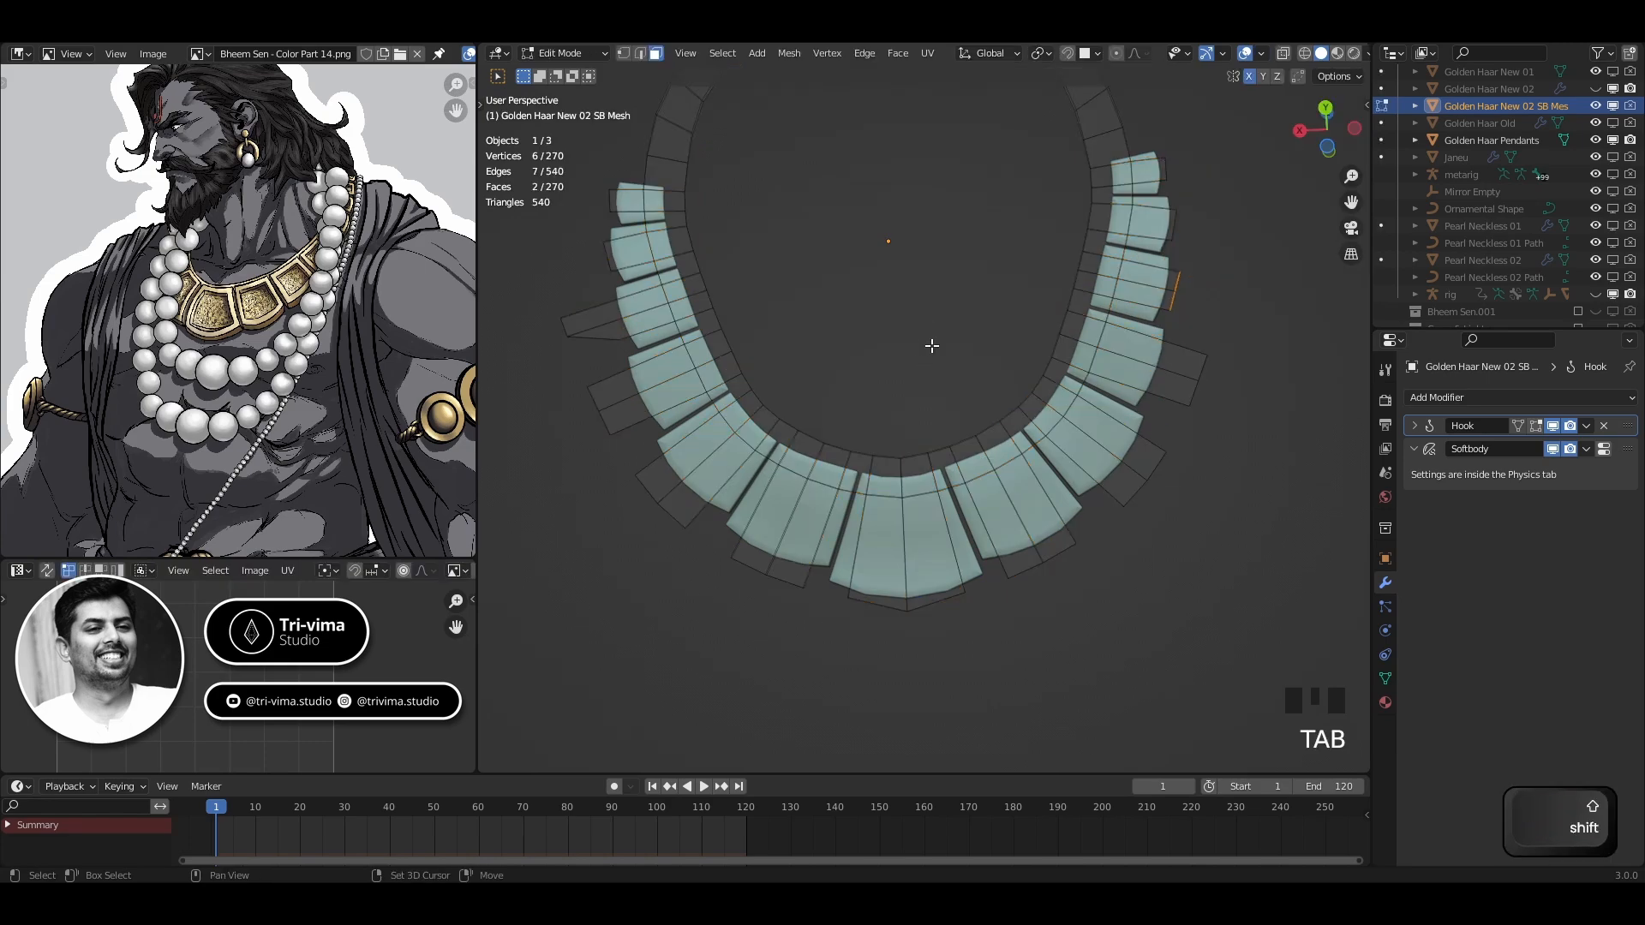
Try to edge-slide the end of the third left-side extrusion inward to its pendant's outer edge with X-ray on
middle_click_drag(929, 342, 962, 429, "shift")
key("alt+z")
left_click_drag(573, 391, 599, 434)
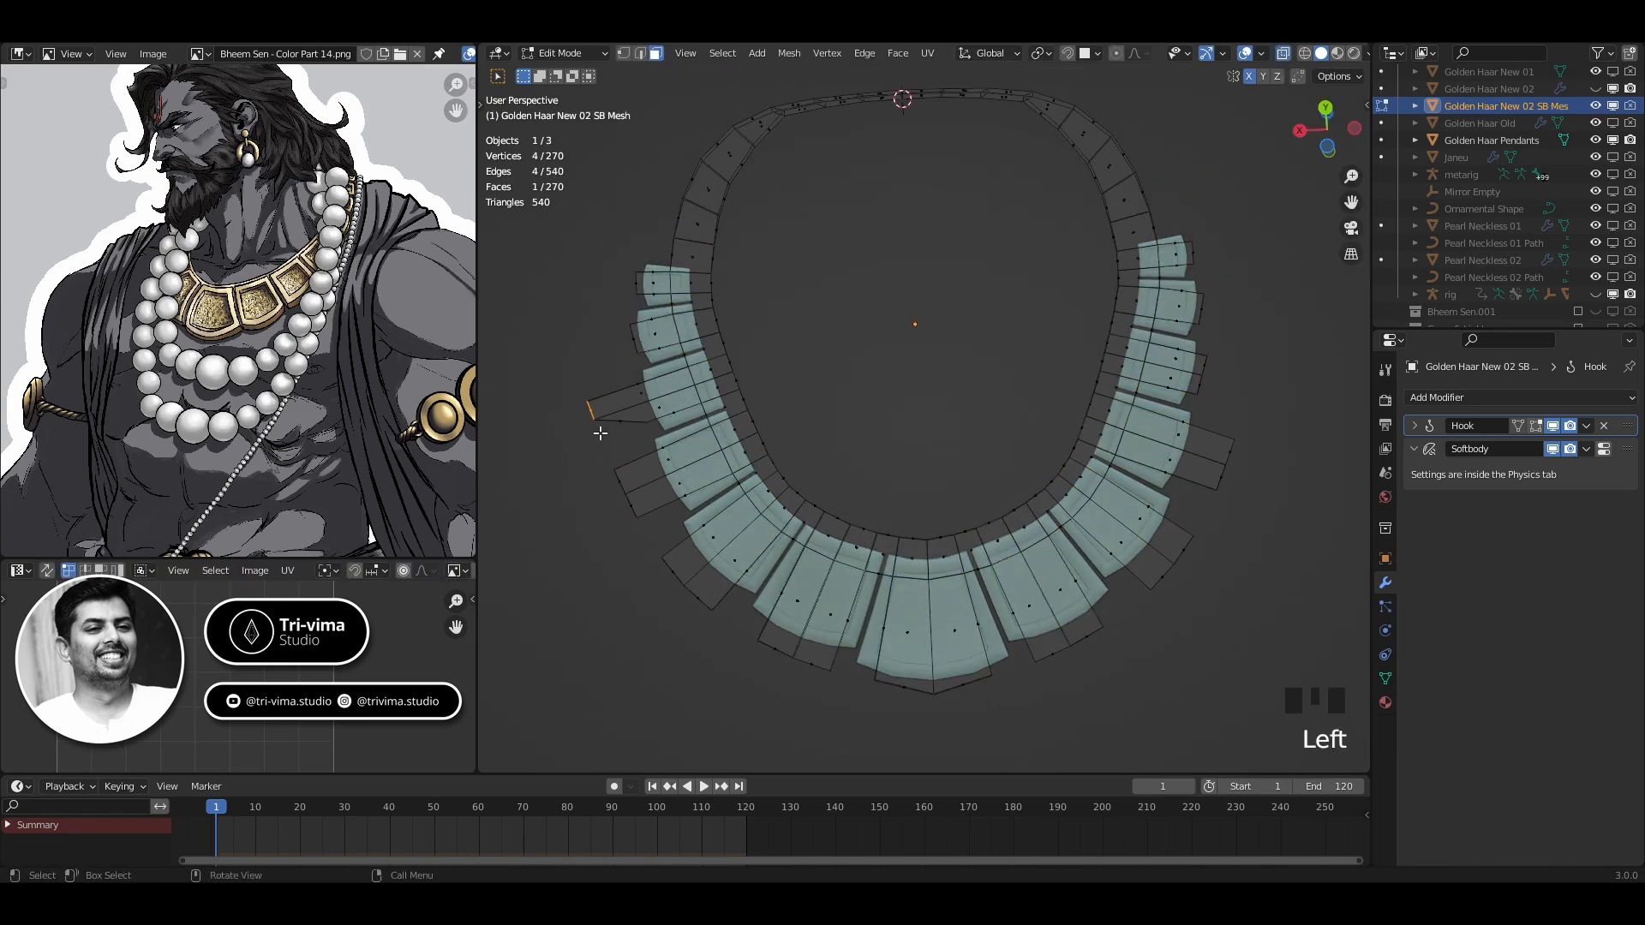
key("g")
key("g")
left_click(613, 443)
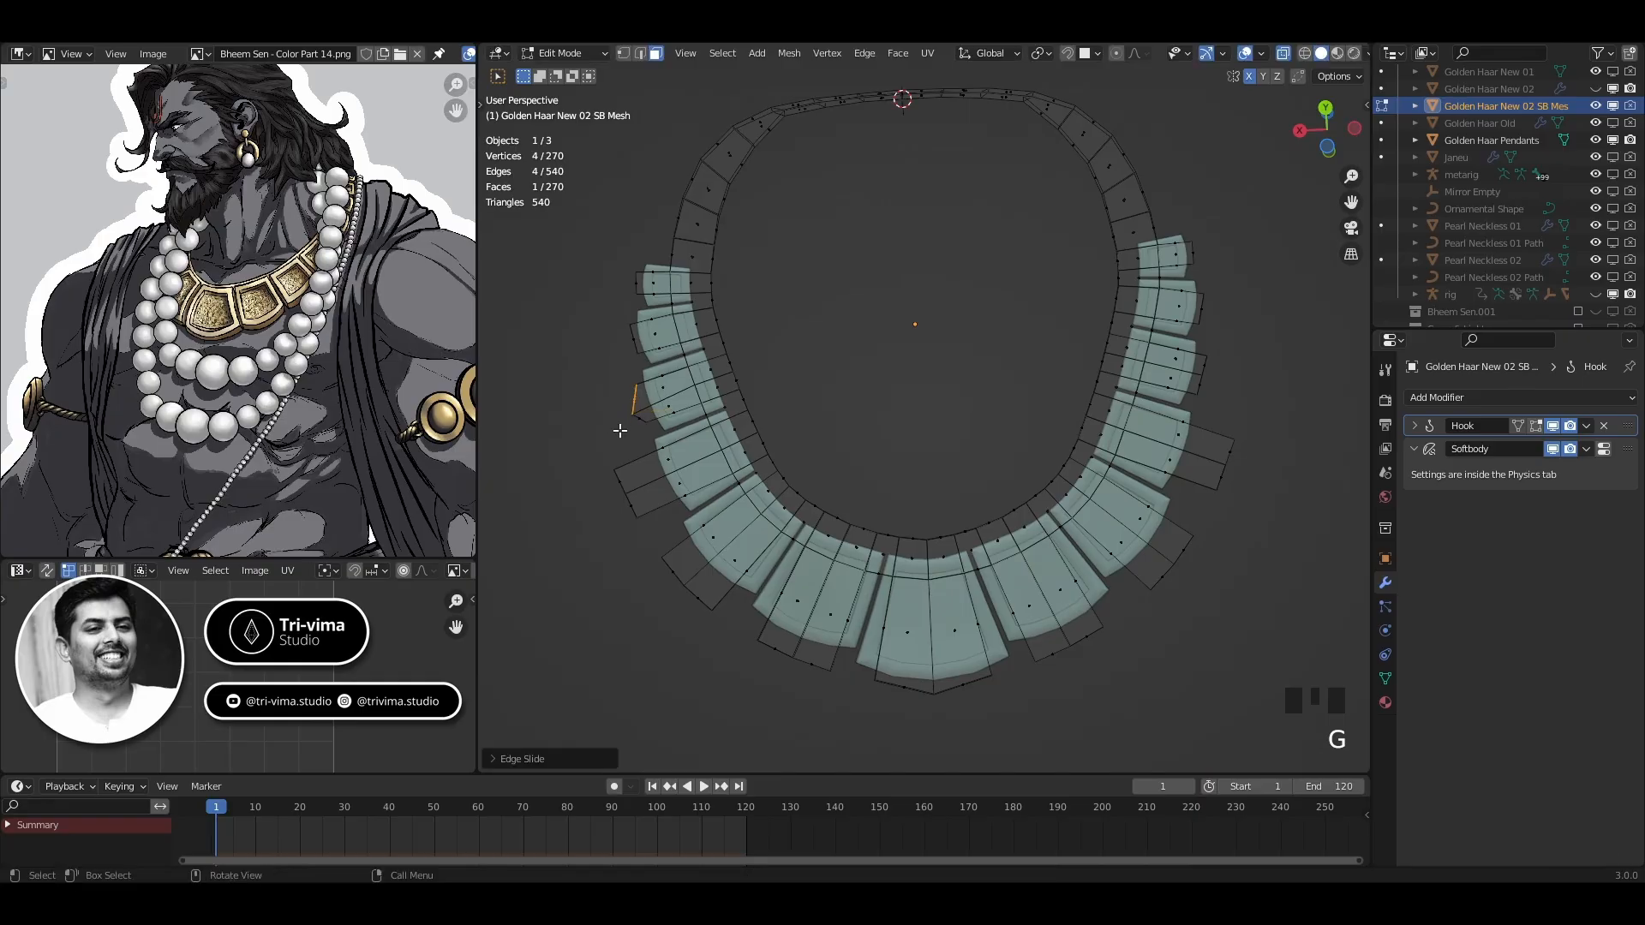
Undo the recent slides on the third extrusions of both sides
key("ctrl+z")
key("ctrl+z")
key("ctrl+z")
key("ctrl+z")
key("ctrl+z")
key("ctrl+z")
key("ctrl+z")
key("ctrl+z")
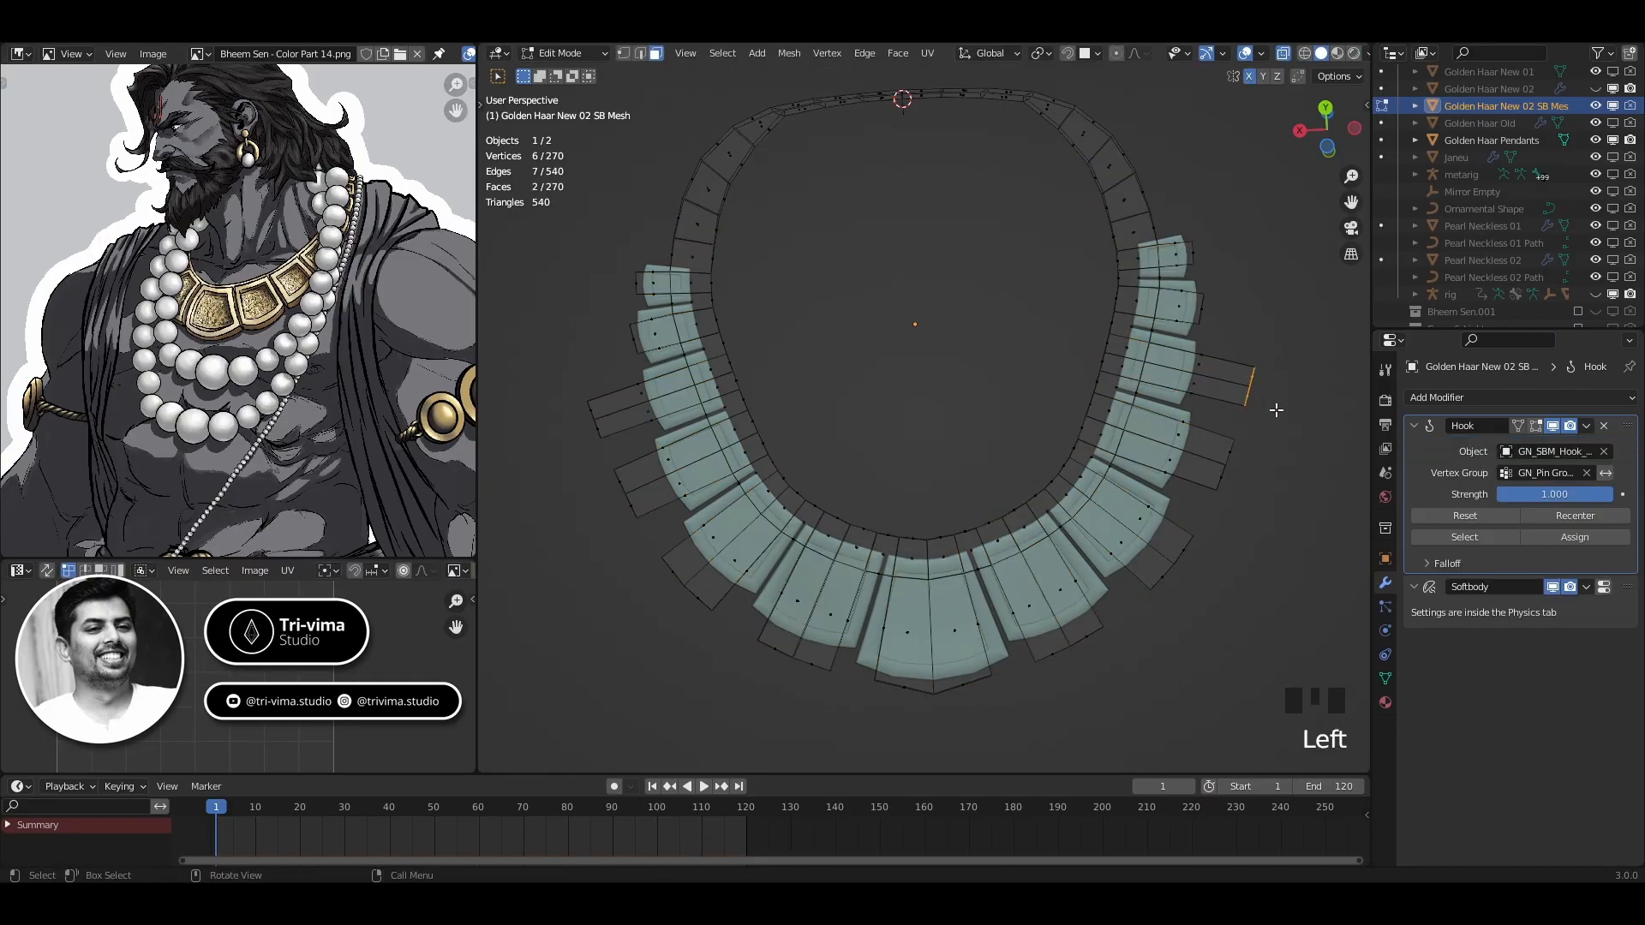
Turn off X-axis mirroring and vertex-slide the end of the third right-side extrusion inward to its pendant's outer edge
key("g")
key("Escape")
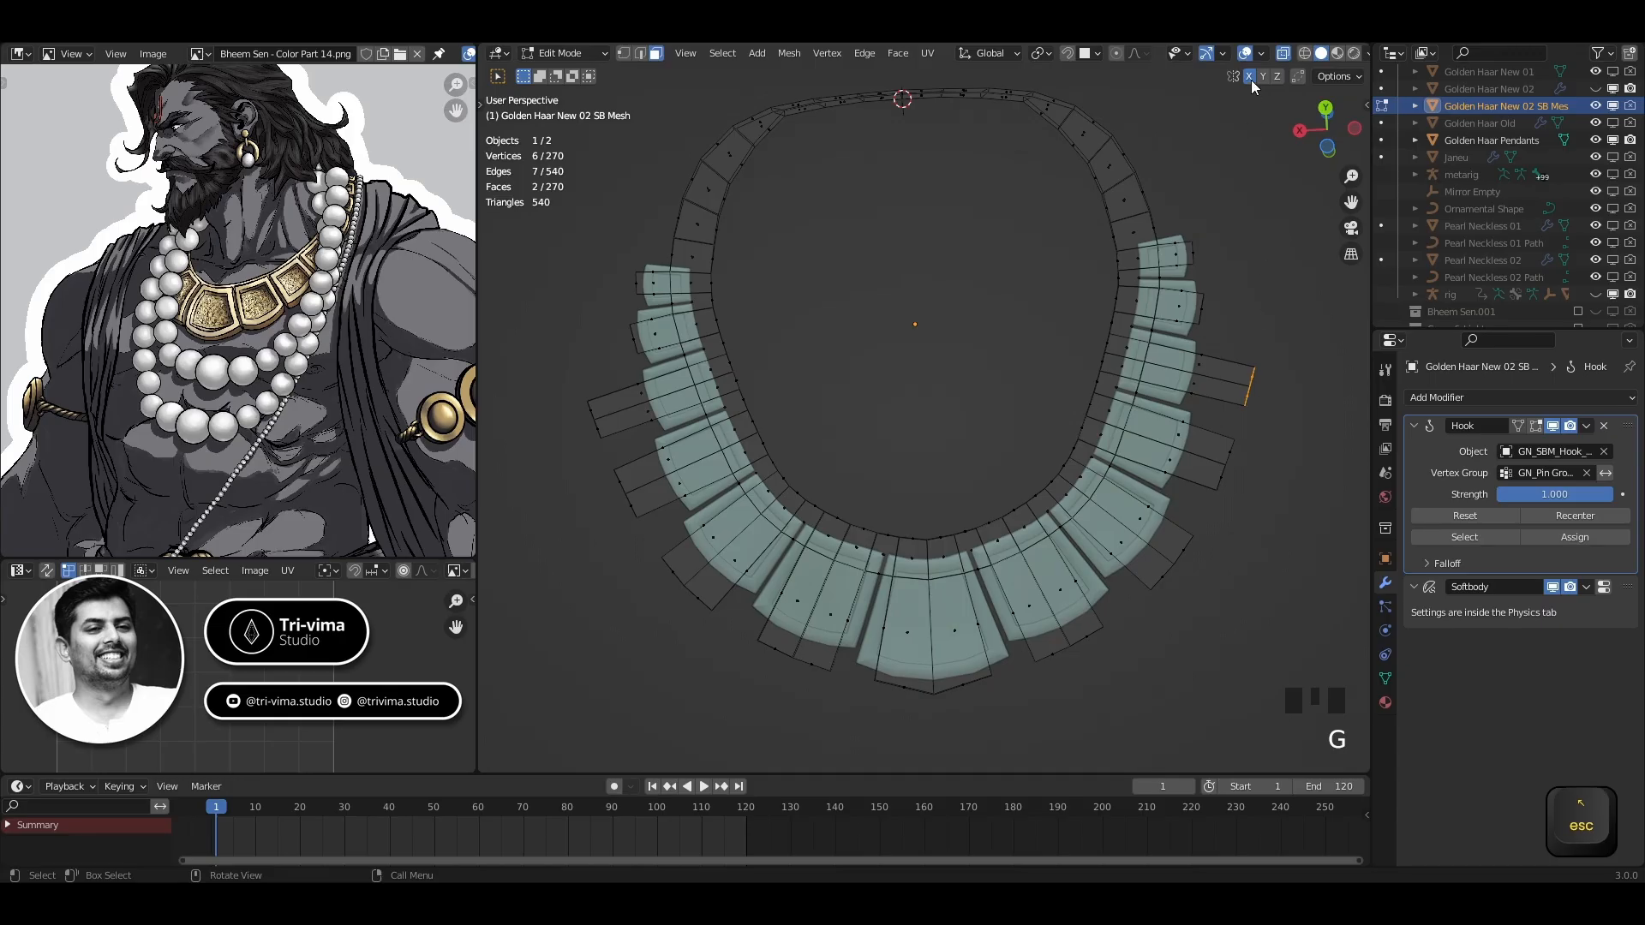
key("g")
key("g")
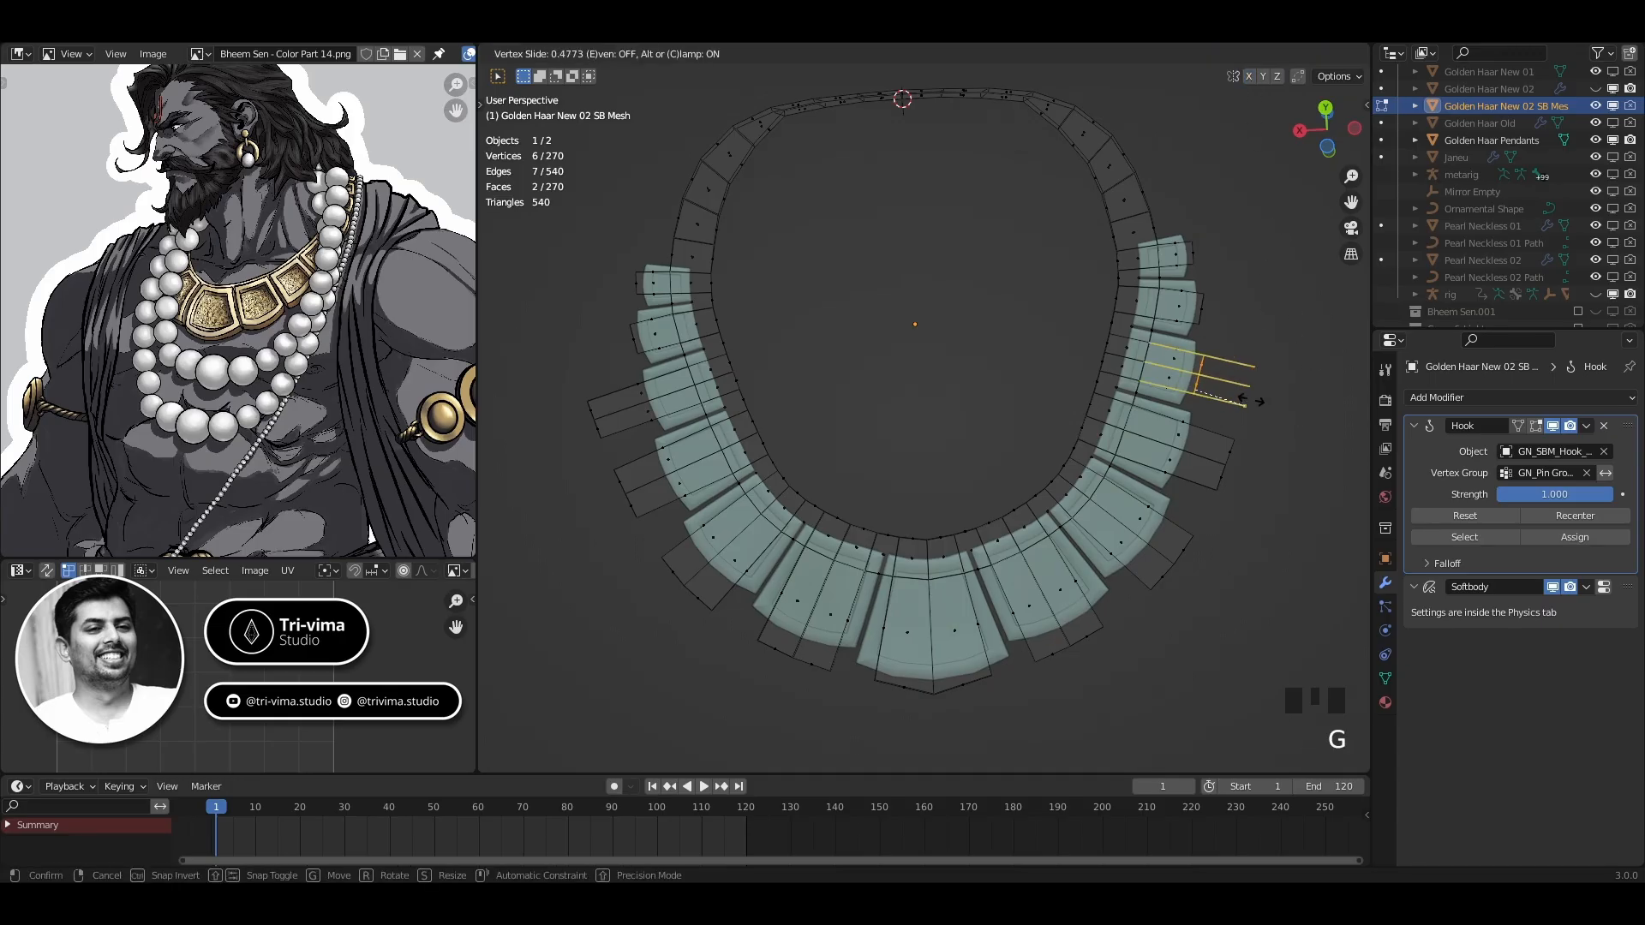
key("Escape")
Try to vertex-slide the end of the third left-side extrusion inward without mirroring
left_click(604, 420)
key("g")
key("g")
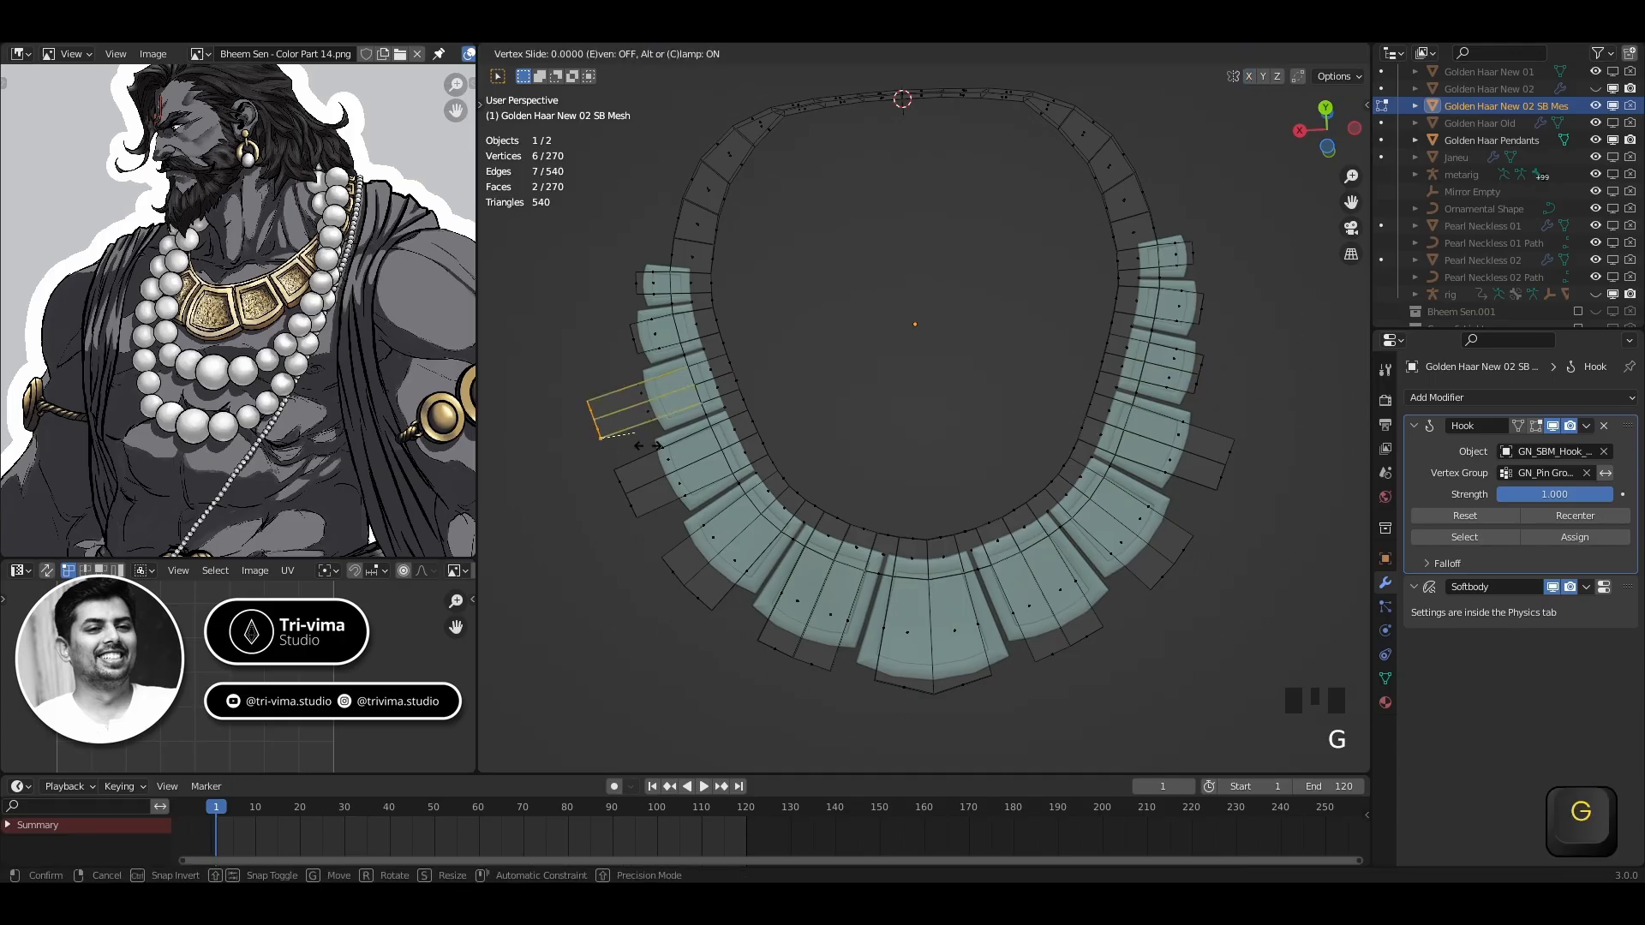
key("g")
key("g")
left_click(594, 401)
key("ctrl+z")
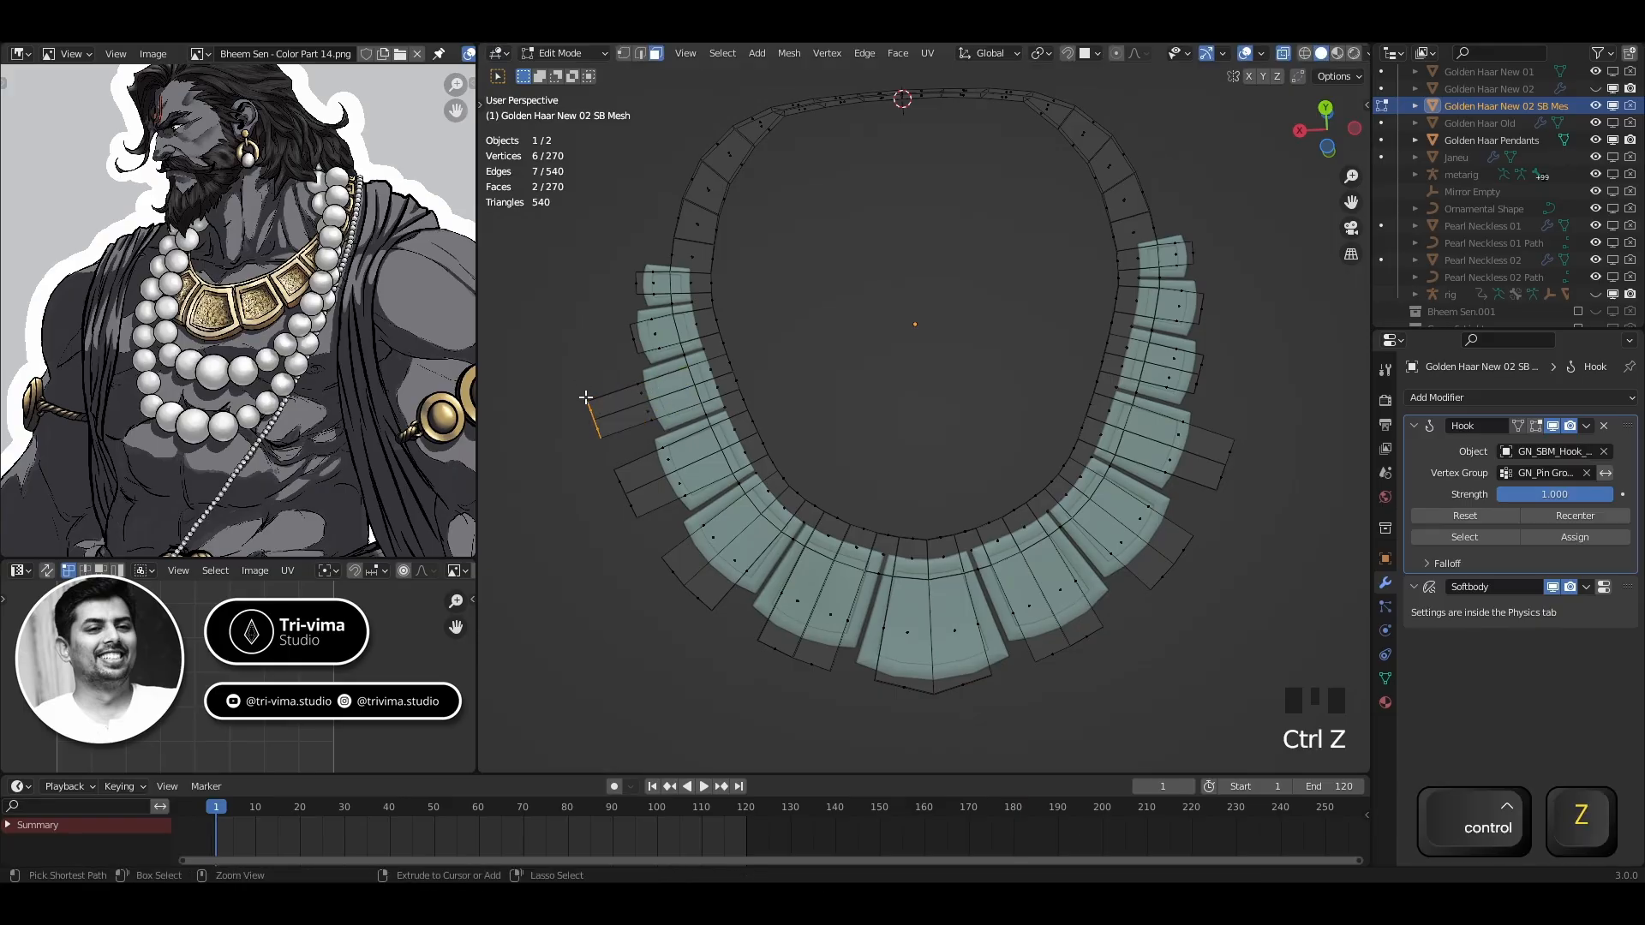
middle_click_drag(583, 396, 756, 376)
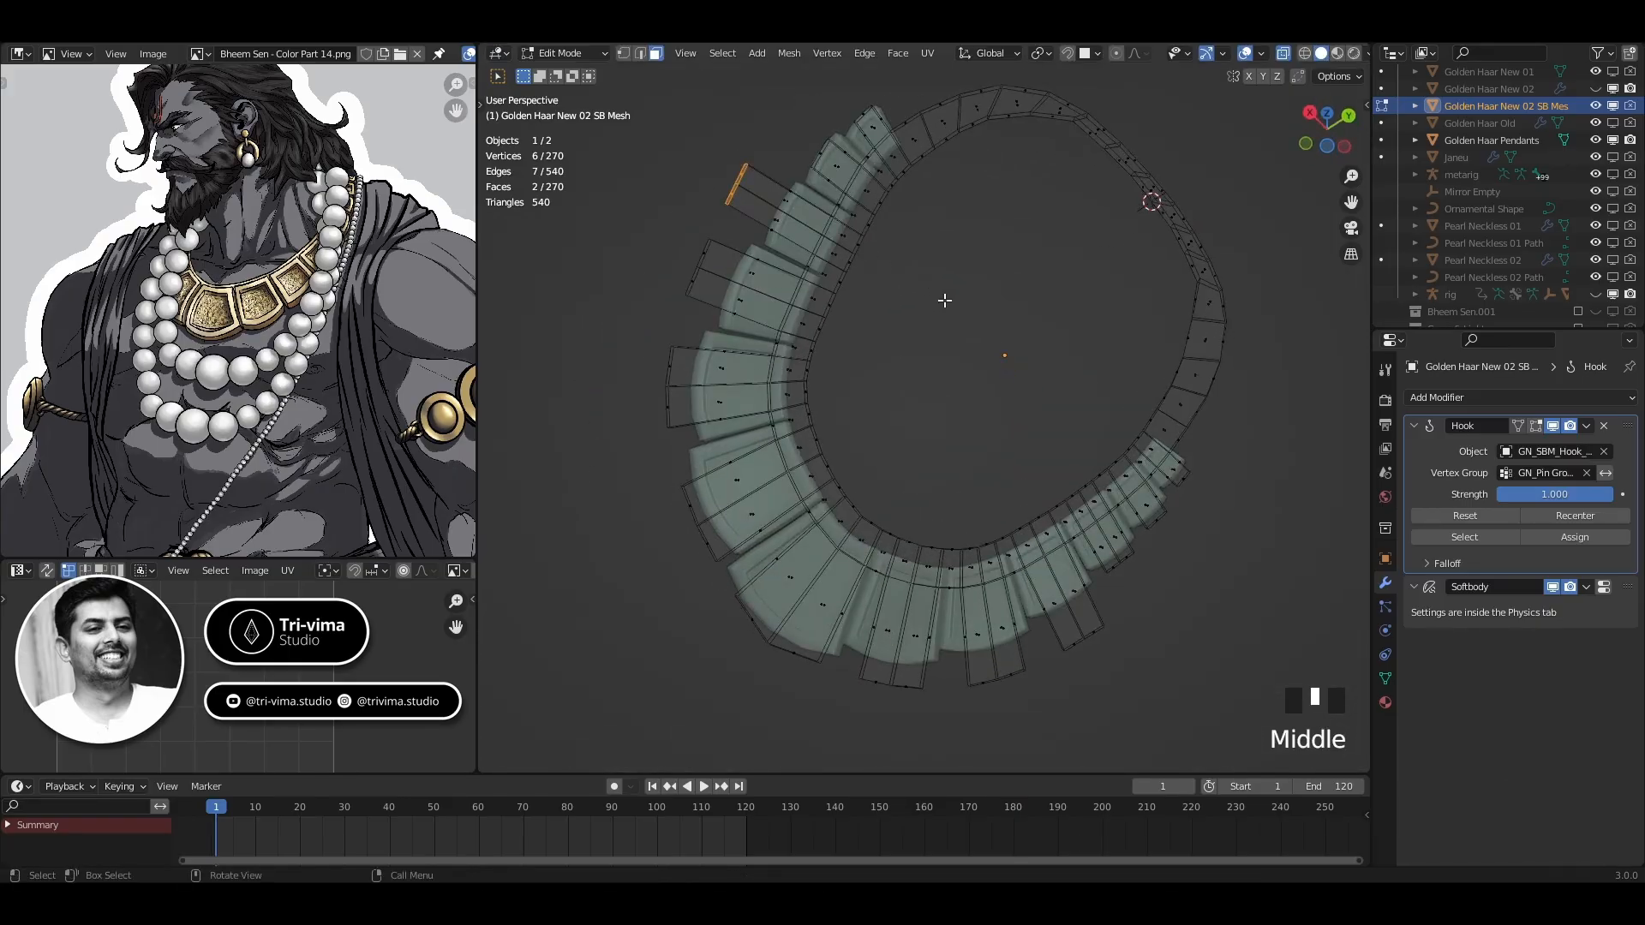
key("g")
key("Escape")
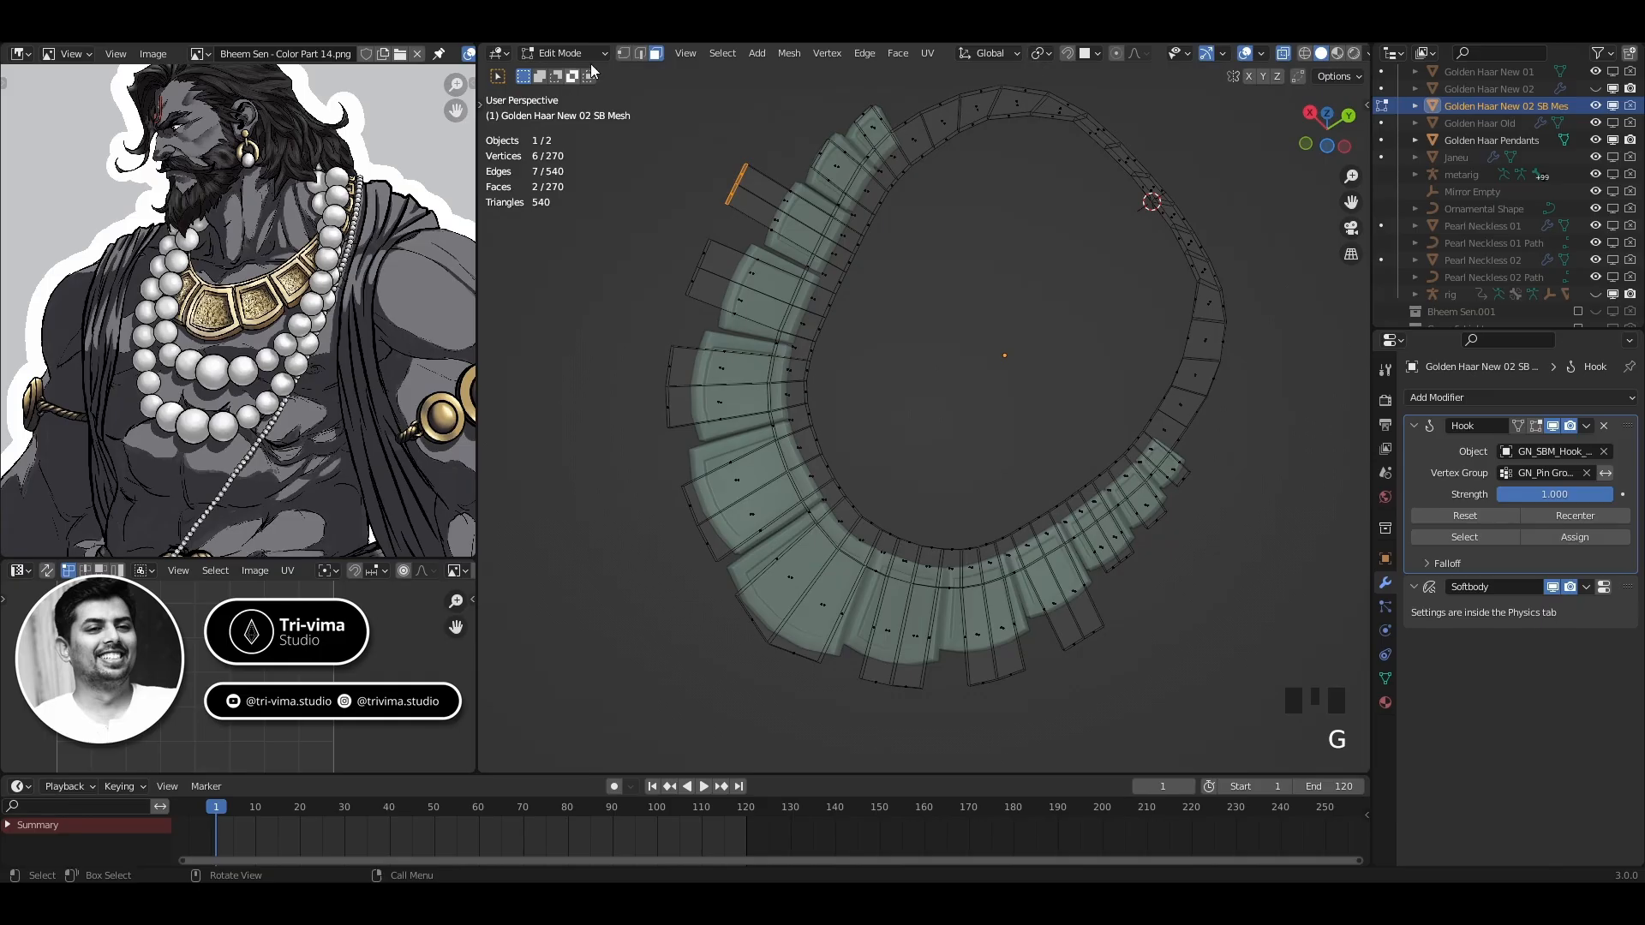
Vertex-slide the end of the third left-side extrusion inward to its pendant's outer edge
middle_click_drag(988, 489, 738, 440)
scroll(795, 485, "up", 3)
key("g")
key("g")
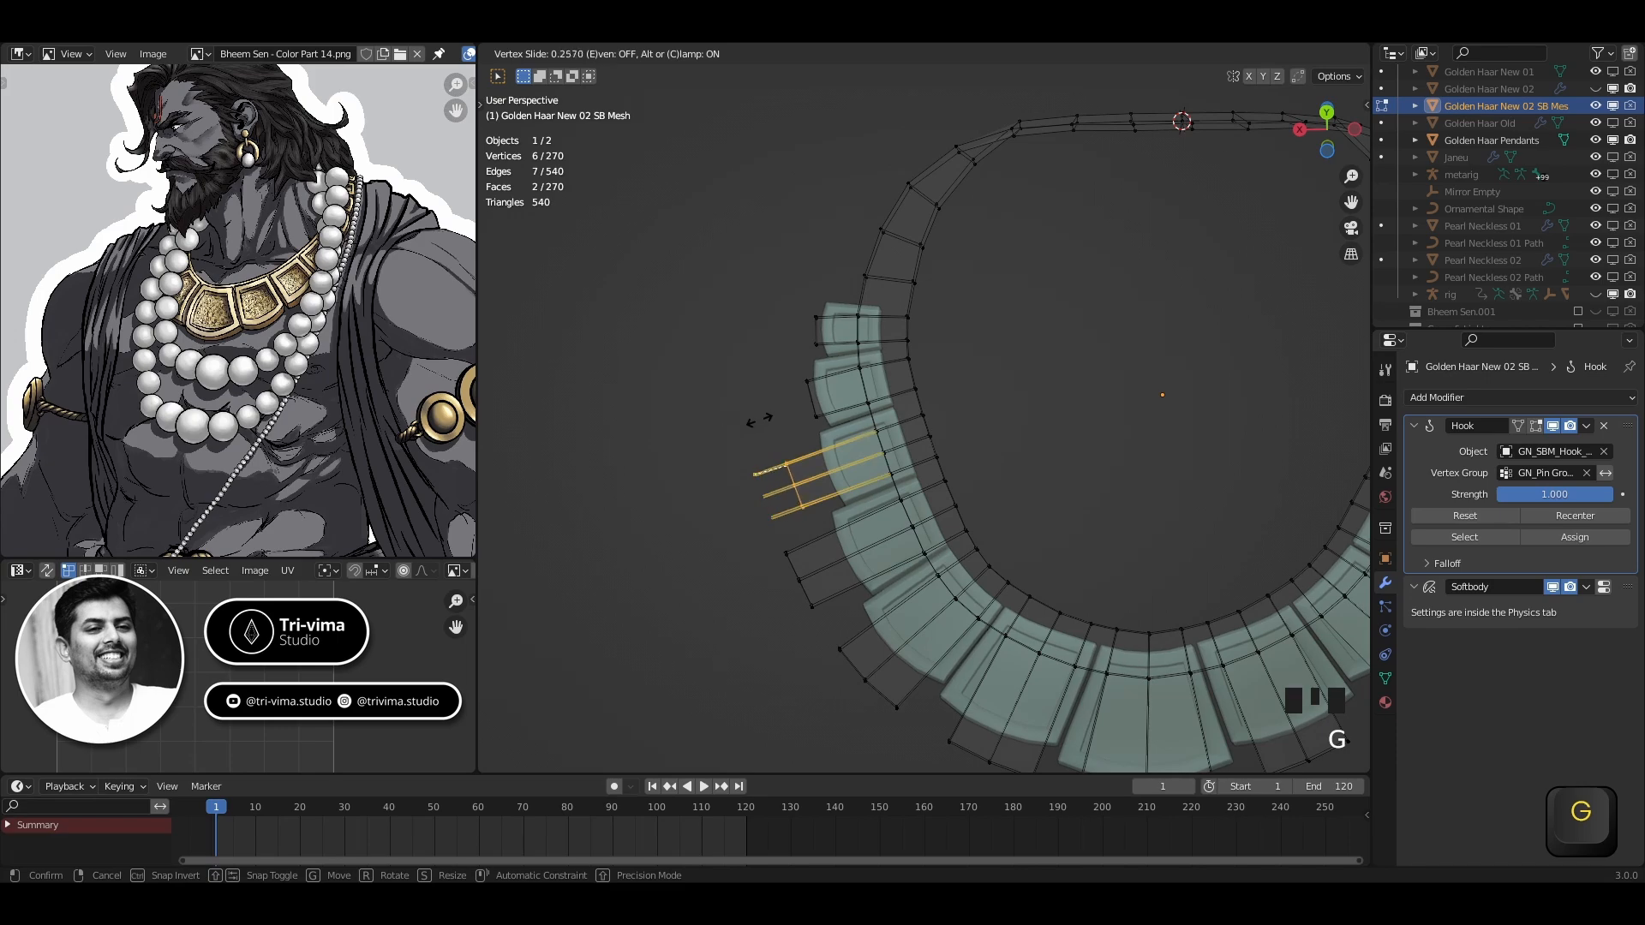
left_click(784, 416)
Vertex-slide the end of the fourth right-side extrusion inward to its pendant's outer edge
middle_click_drag(1125, 474, 913, 380, "shift")
left_click_drag(1253, 517, 1305, 514)
key("g")
key("g")
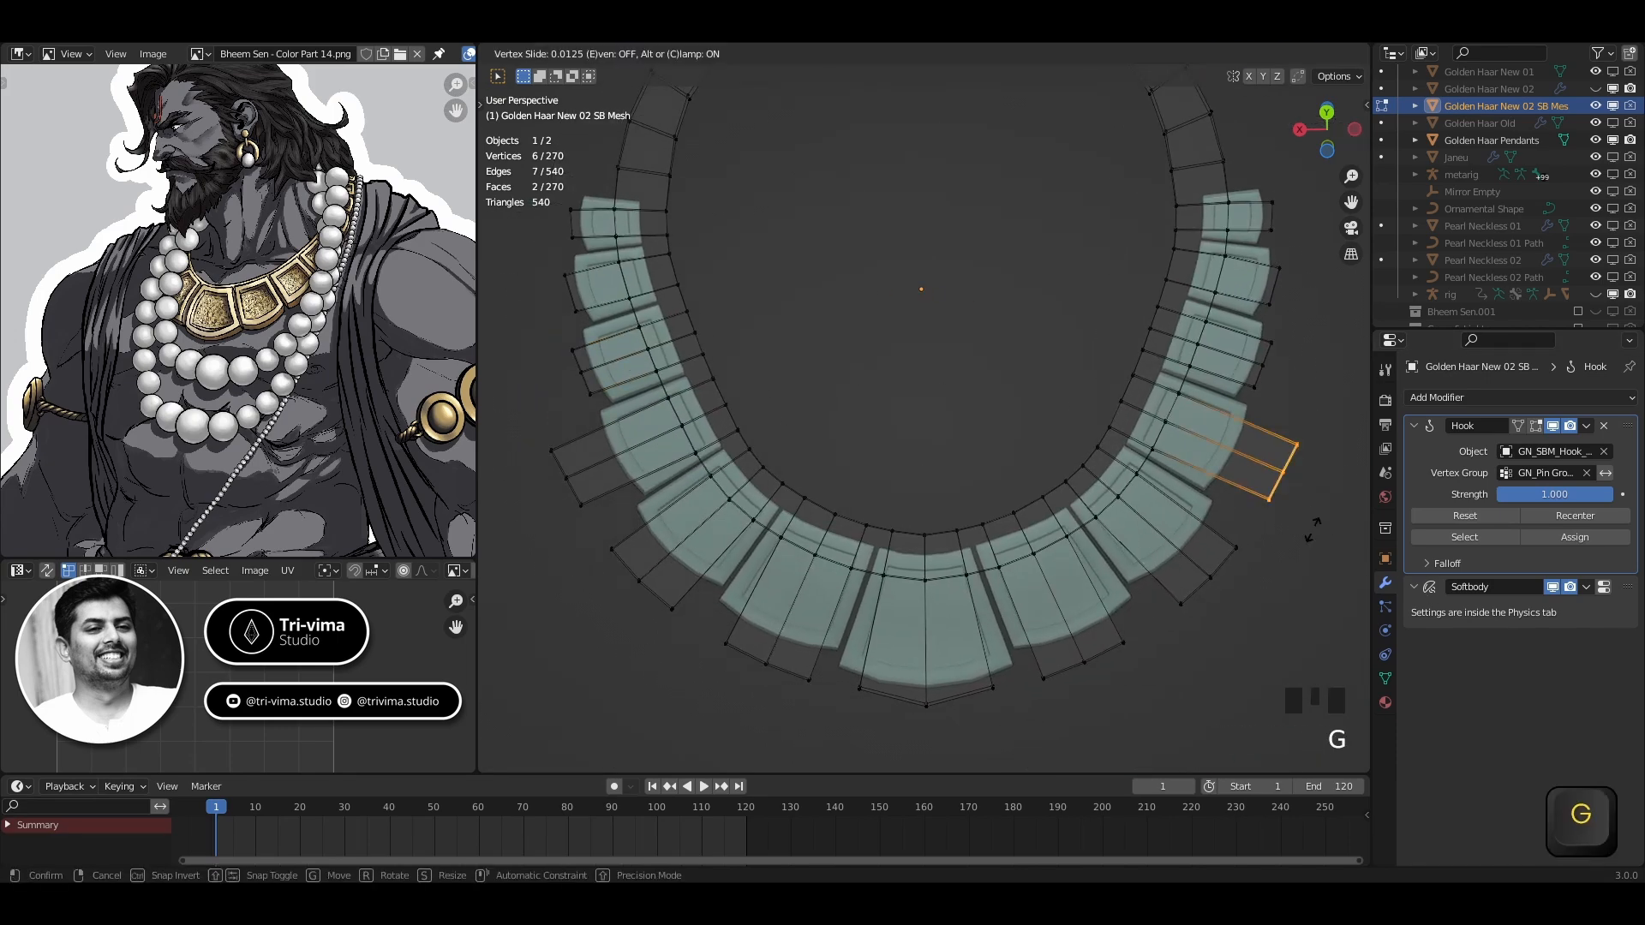
left_click(1272, 505)
Vertex-slide the ends of the fourth, fifth and sixth left-side extrusions inward to their pendants' outer edges, one by one
left_click_drag(524, 438, 822, 716)
key("g")
key("g")
left_click(574, 561)
key("g")
key("g")
left_click(699, 611)
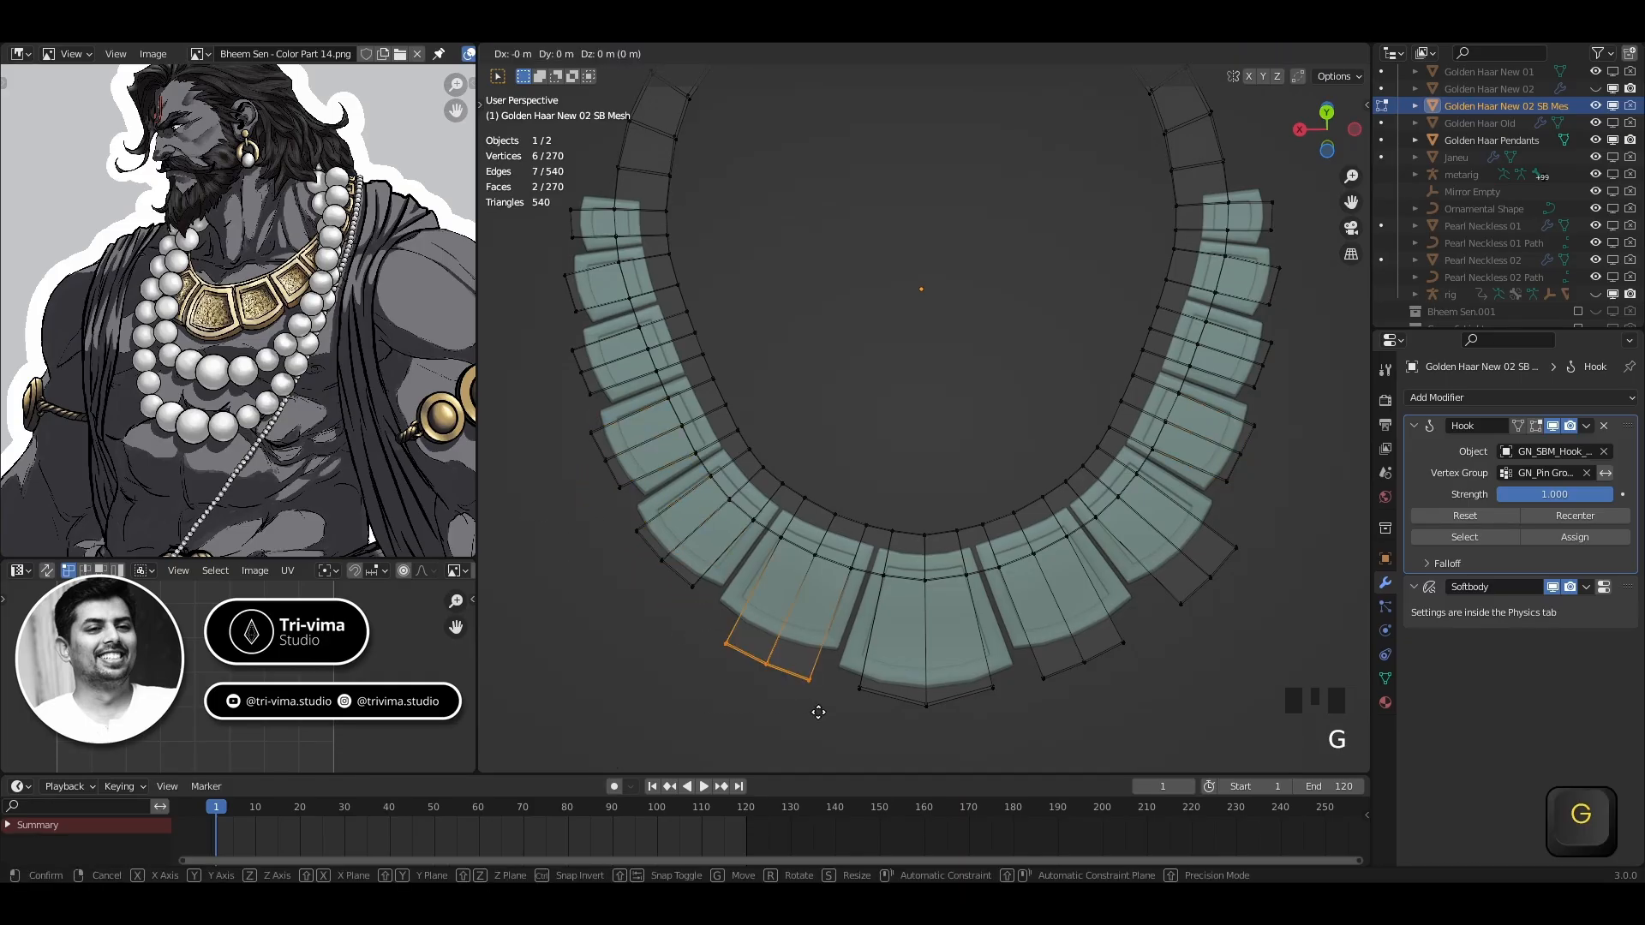
key("g")
key("g")
left_click(822, 699)
Vertex-slide the ends of the sixth and fifth right-side extrusions inward to their pendants' outer edges
left_click_drag(1036, 707, 1246, 533)
key("g")
key("g")
left_click(1170, 685)
key("g")
key("g")
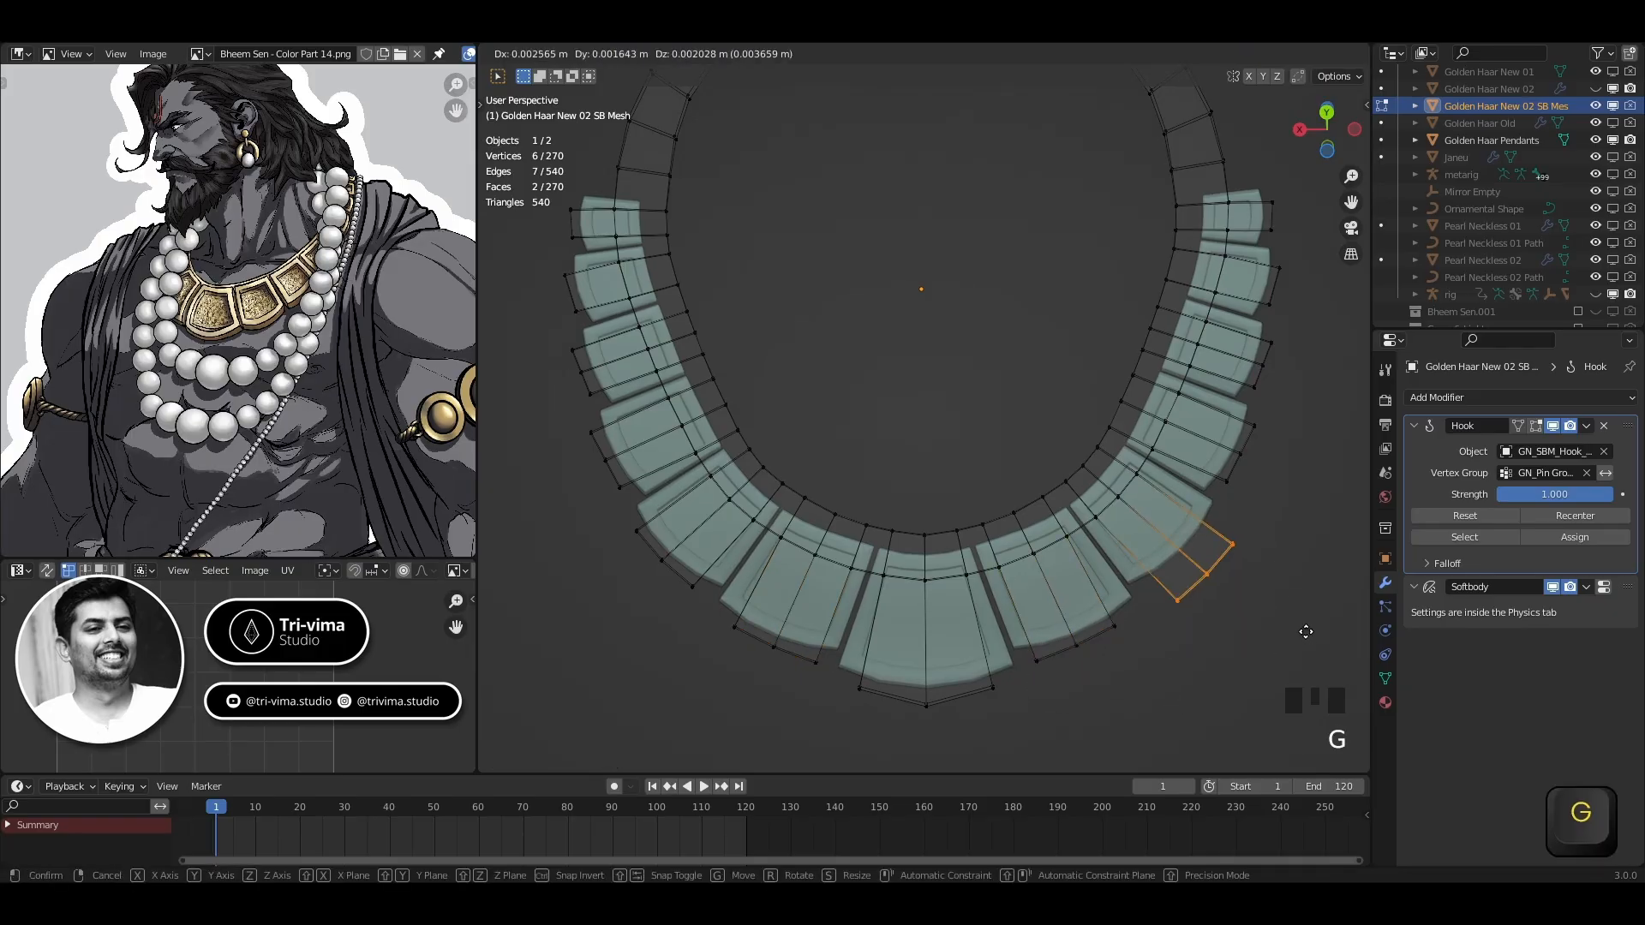
left_click(1285, 612)
Turn X-ray off and, in Object Mode, hide the Golden Haar Pendants object from the viewport
scroll(1199, 686, "down", 1)
mouse_move(1196, 691)
middle_mouse_down()
mouse_move(1183, 613)
mouse_move(1209, 678)
middle_mouse_up()
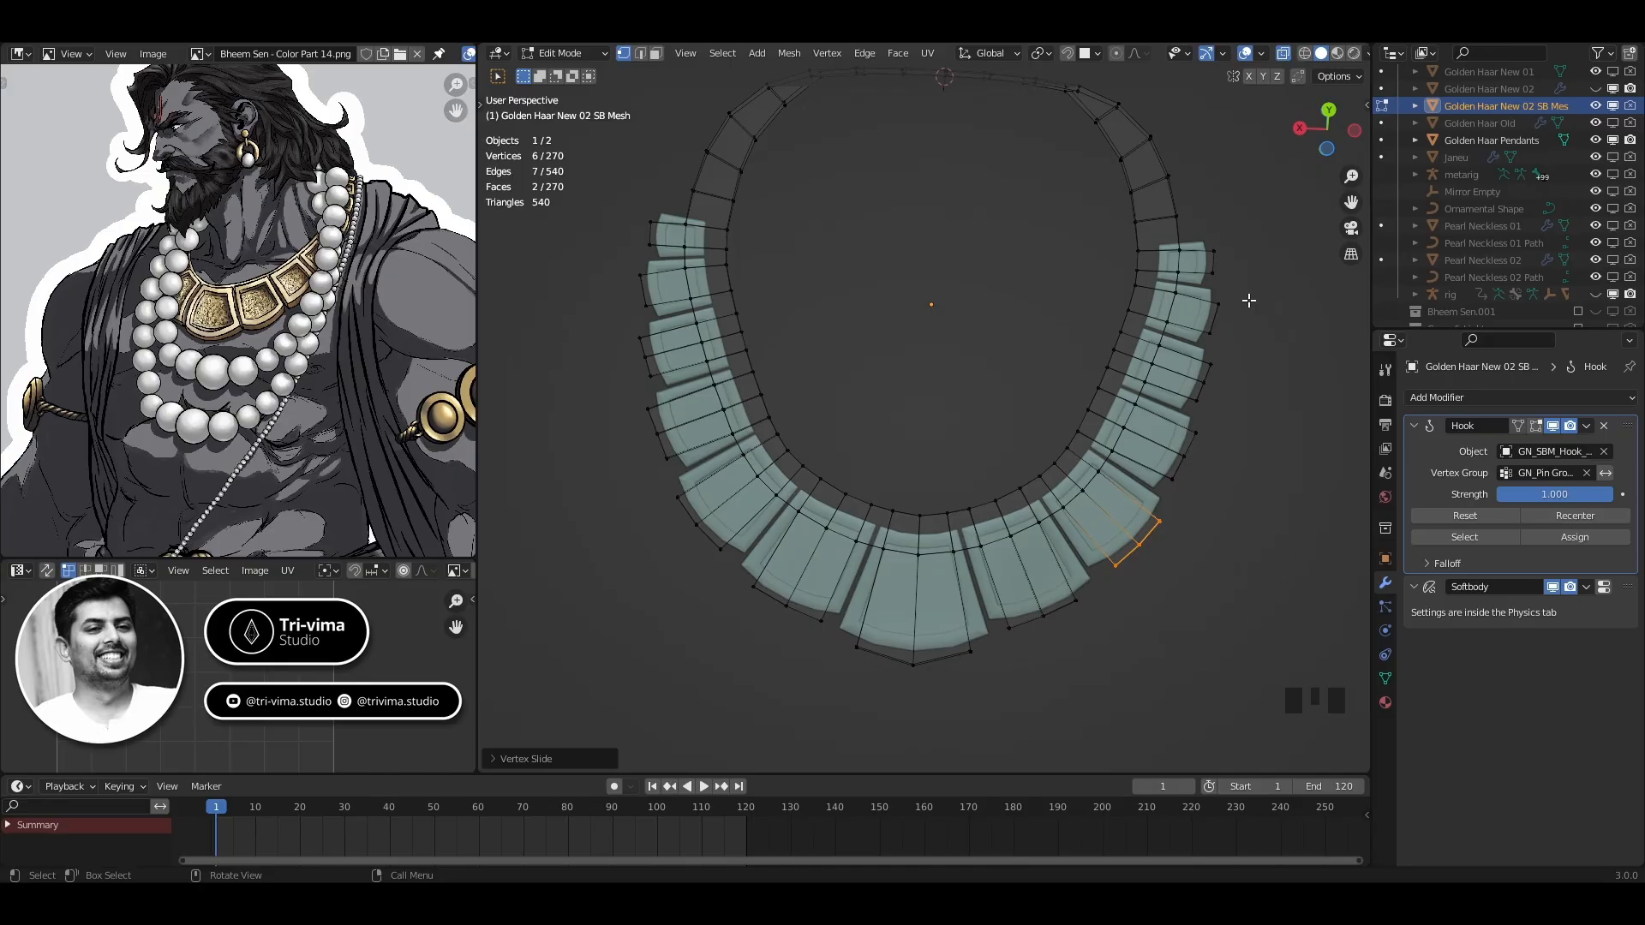
middle_click_drag(1204, 242, 764, 396)
key("alt+z")
middle_click_drag(941, 540, 917, 462)
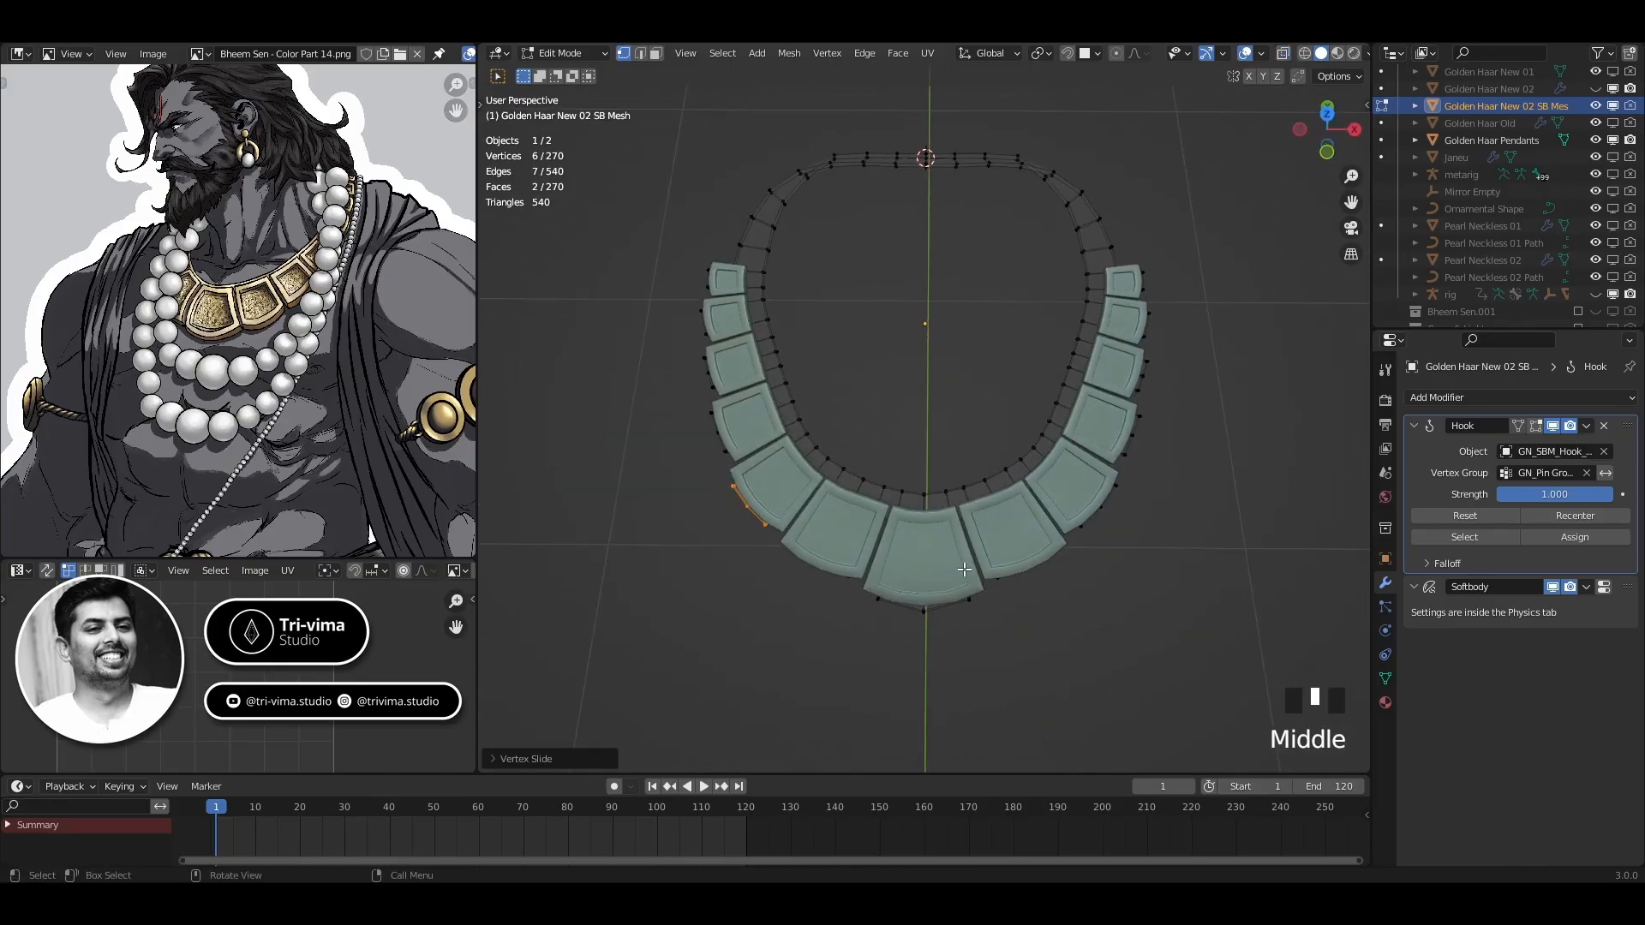
key("Tab")
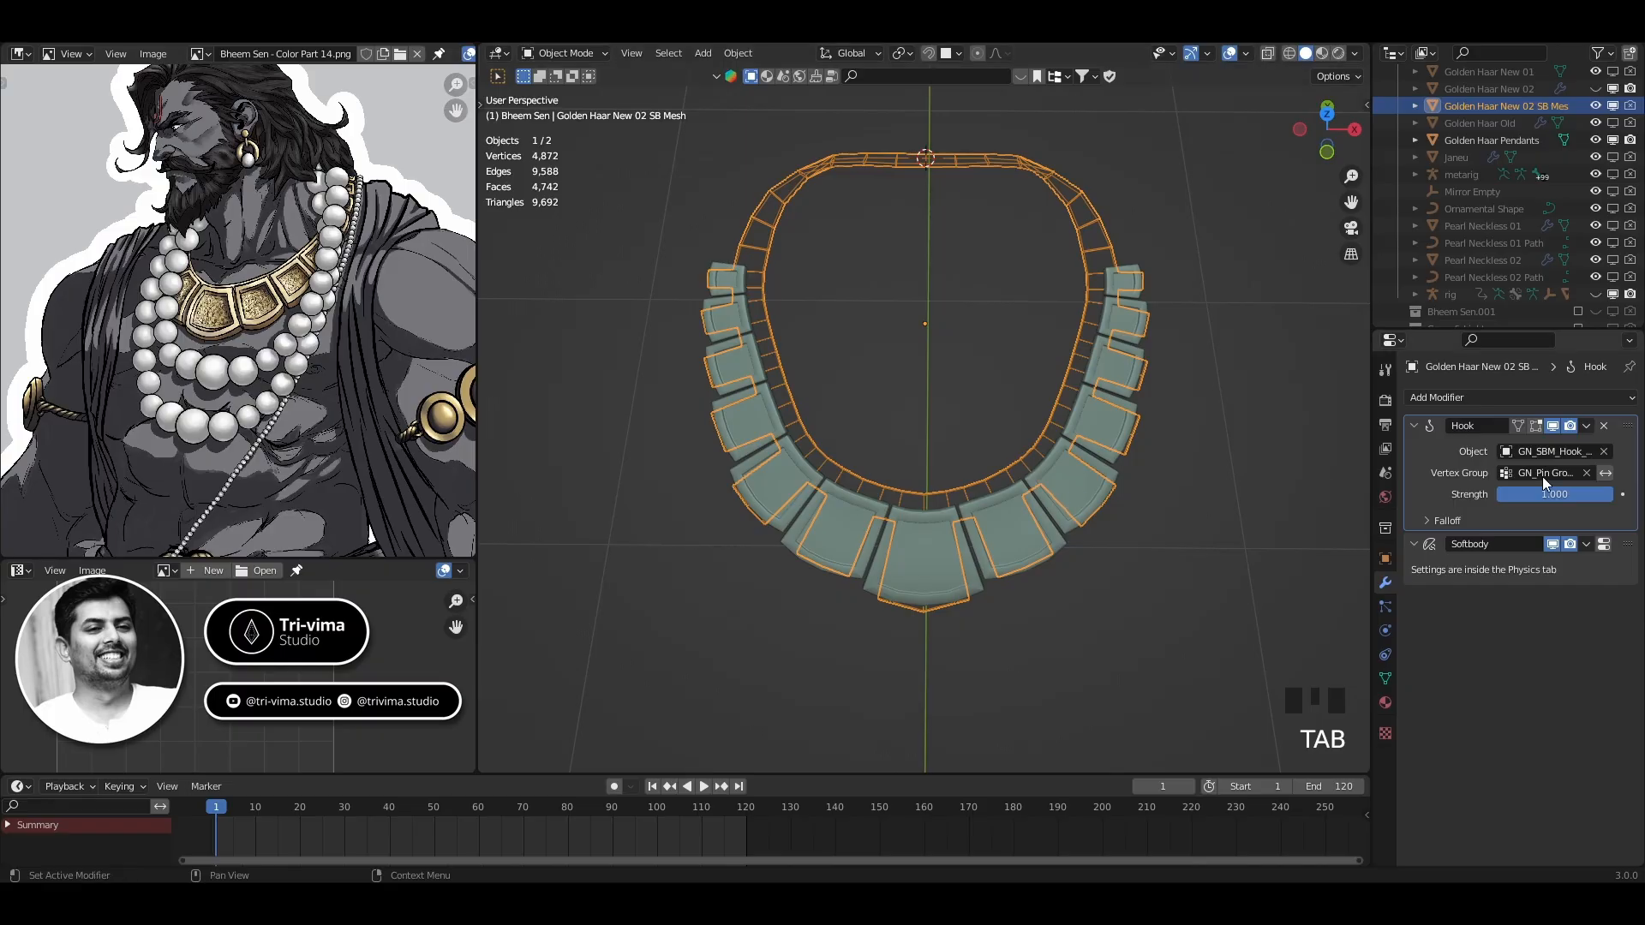
left_click(1613, 140)
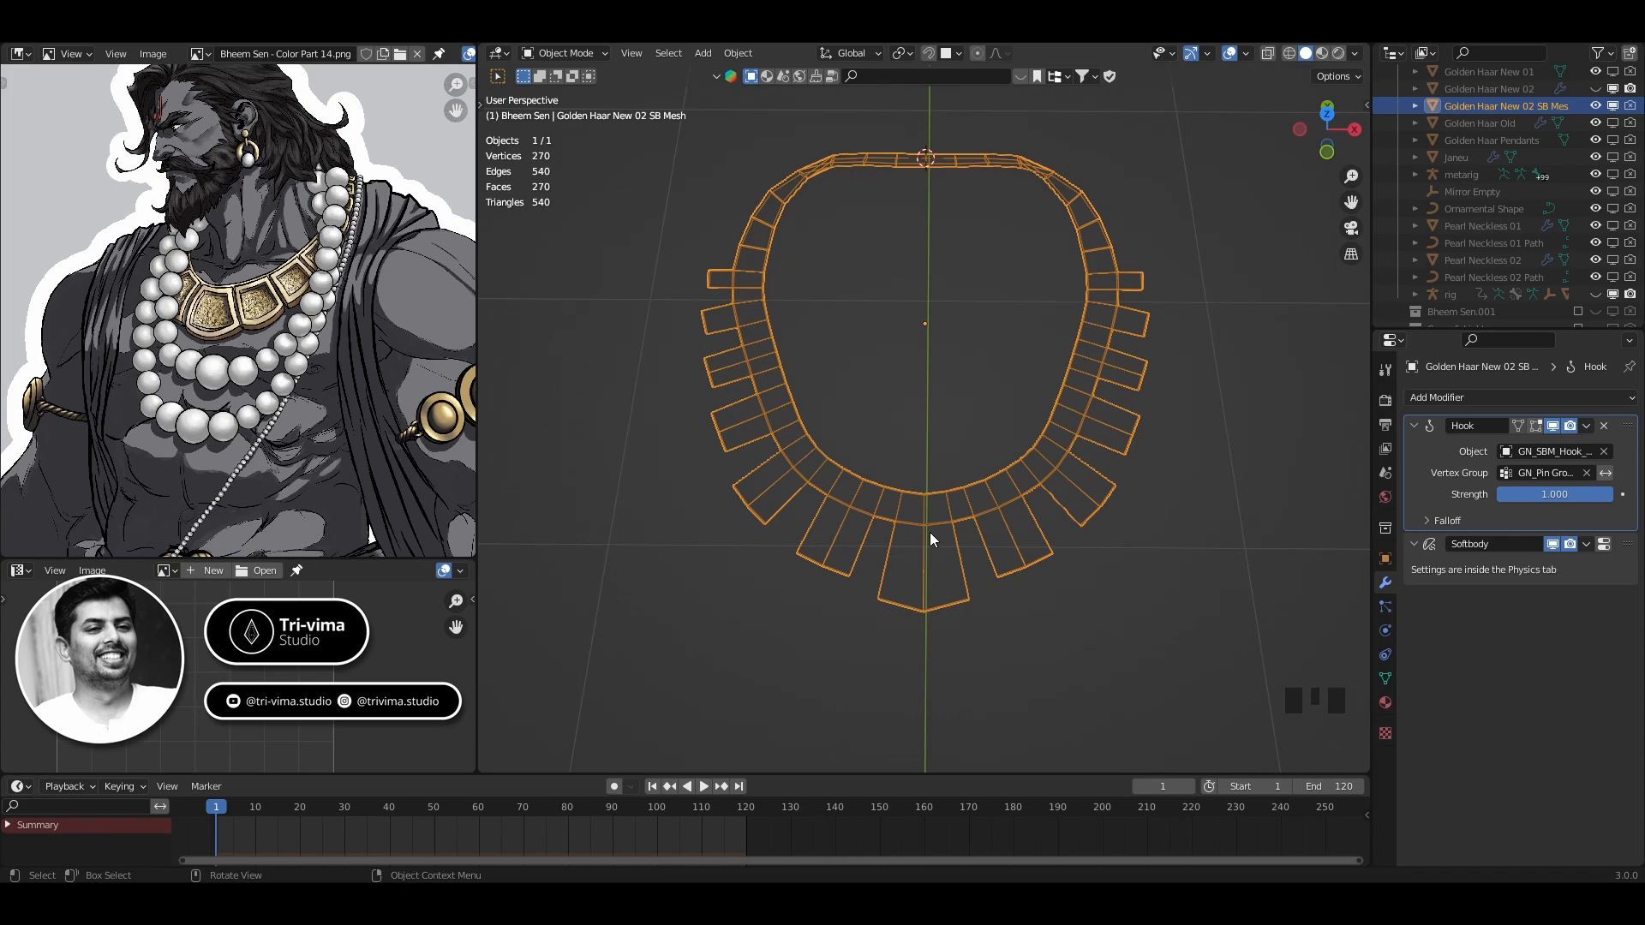
Try adding centred loop cuts across the two uppermost left-side extrusions of the soft body mesh
key("Tab")
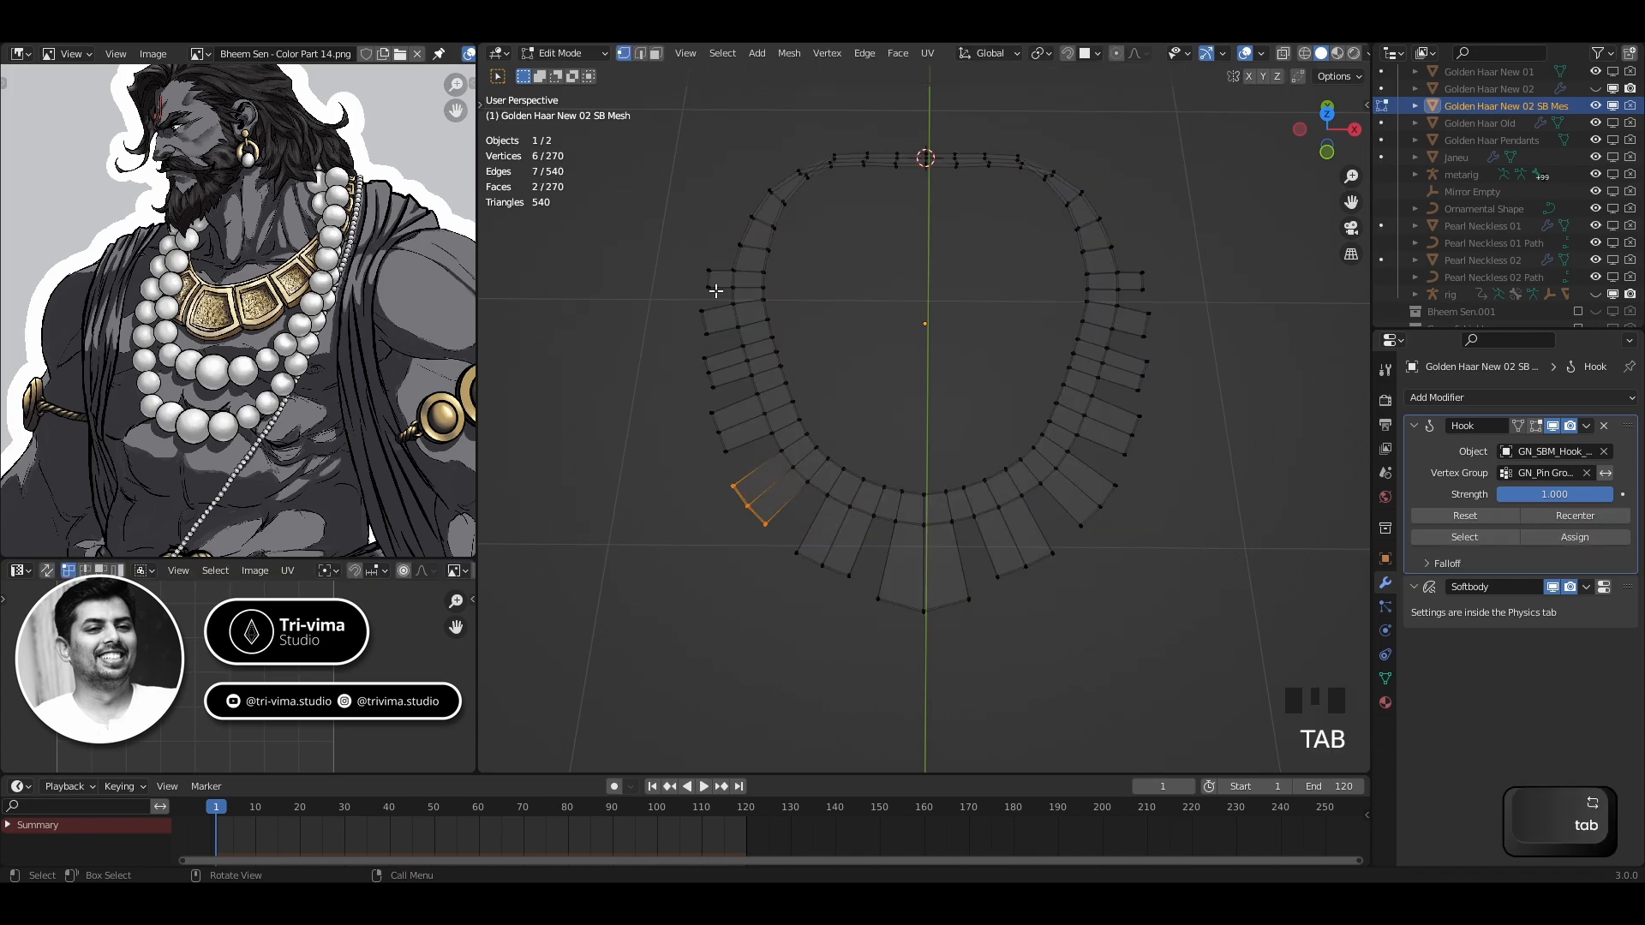
key("ctrl+r")
left_click(717, 290)
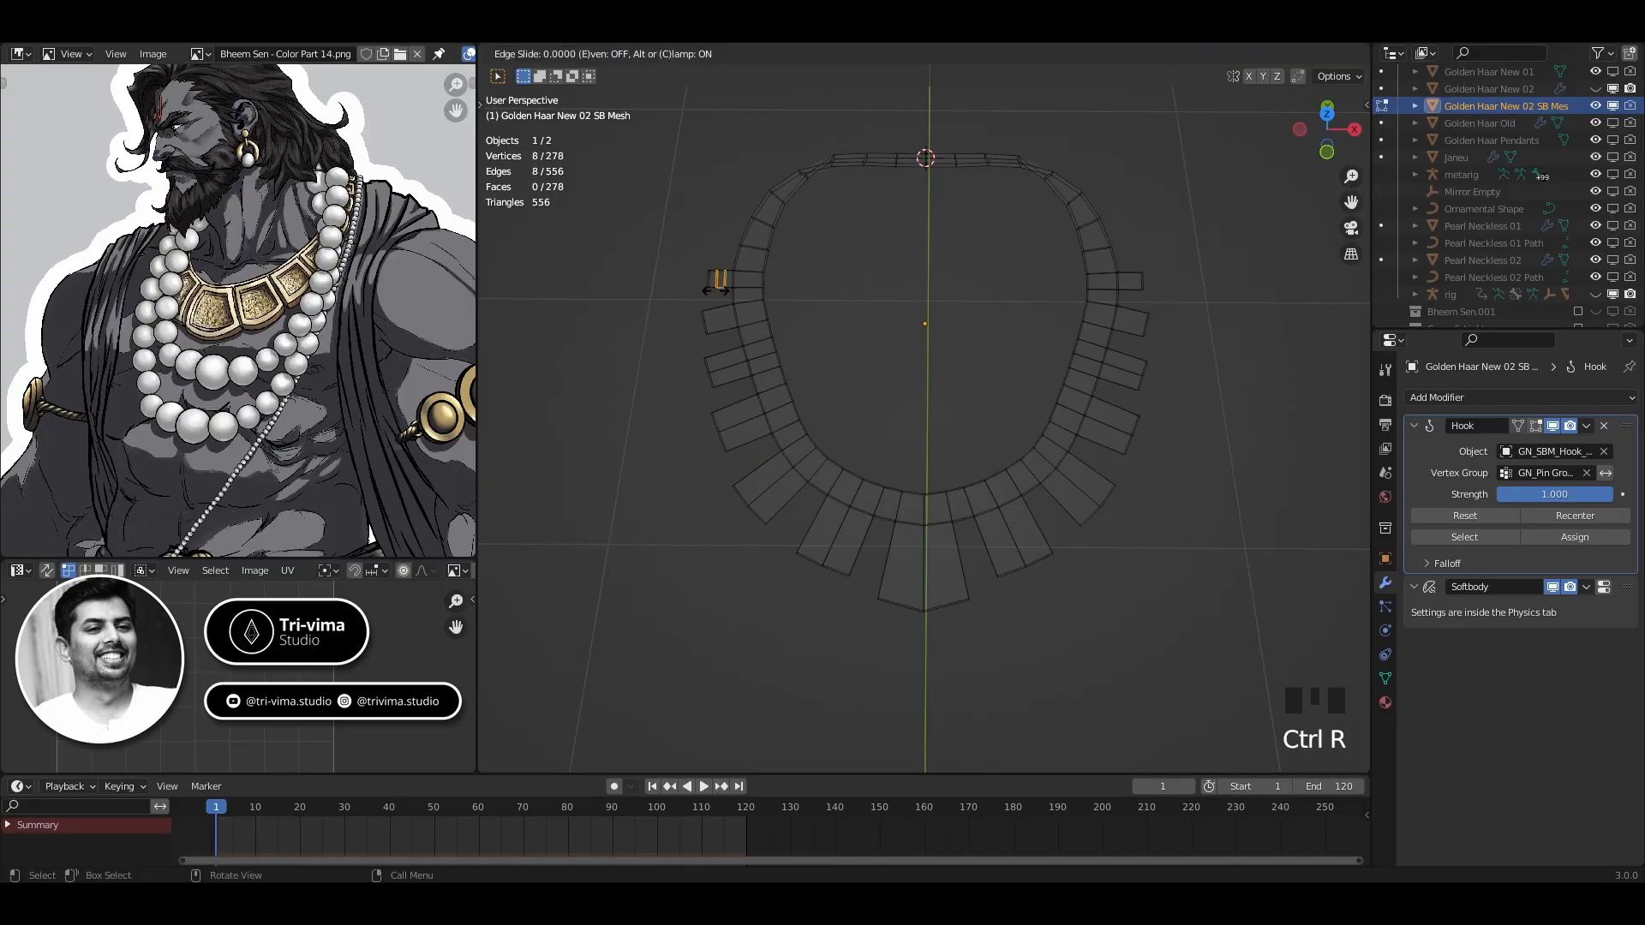
right_click(716, 296)
key("ctrl+r")
left_click(718, 319)
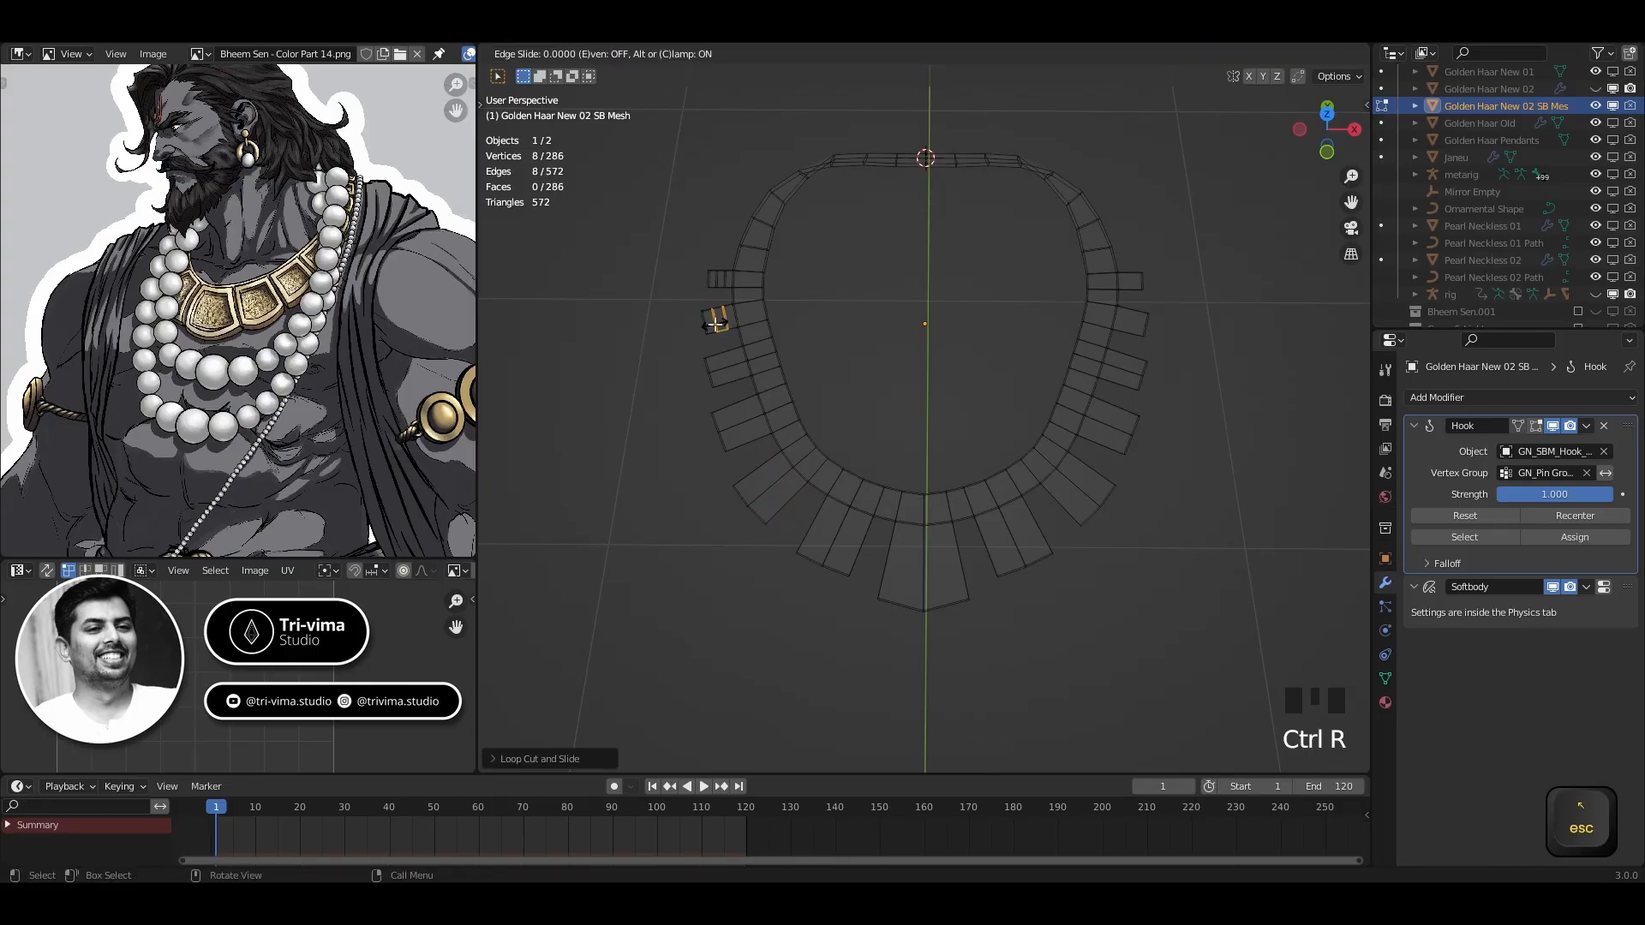
right_click(719, 322)
key("ctrl+z")
key("ctrl+z")
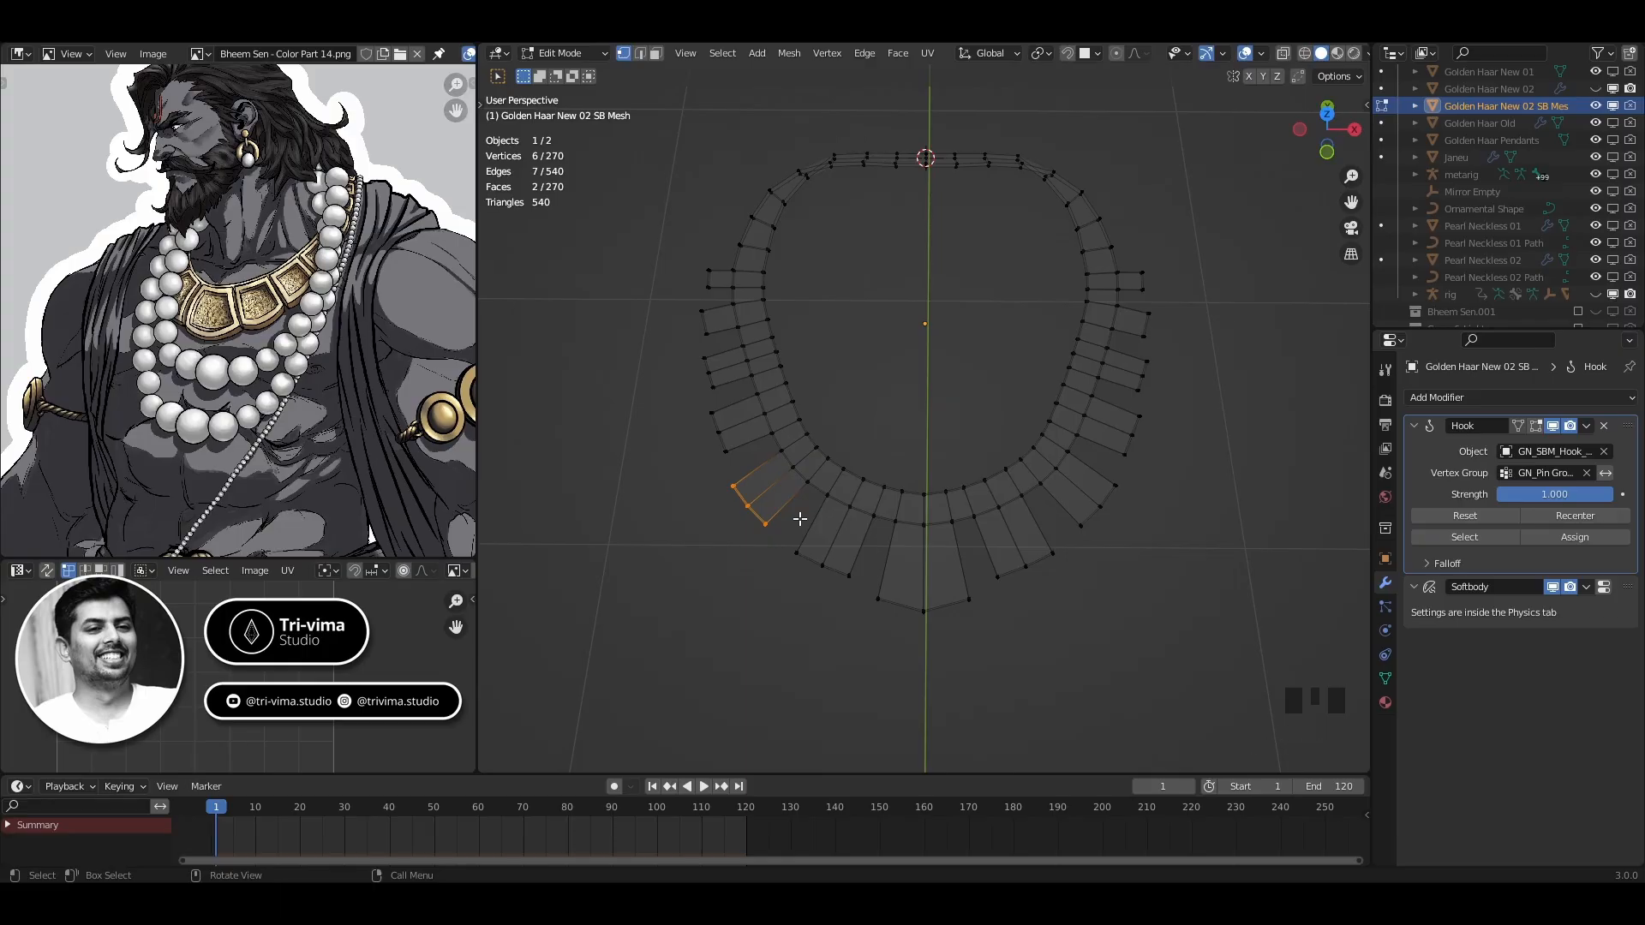
key("Tab")
Show the mesh's soft body physics settings, then reveal all hidden objects and hide the rig
left_click(1384, 632)
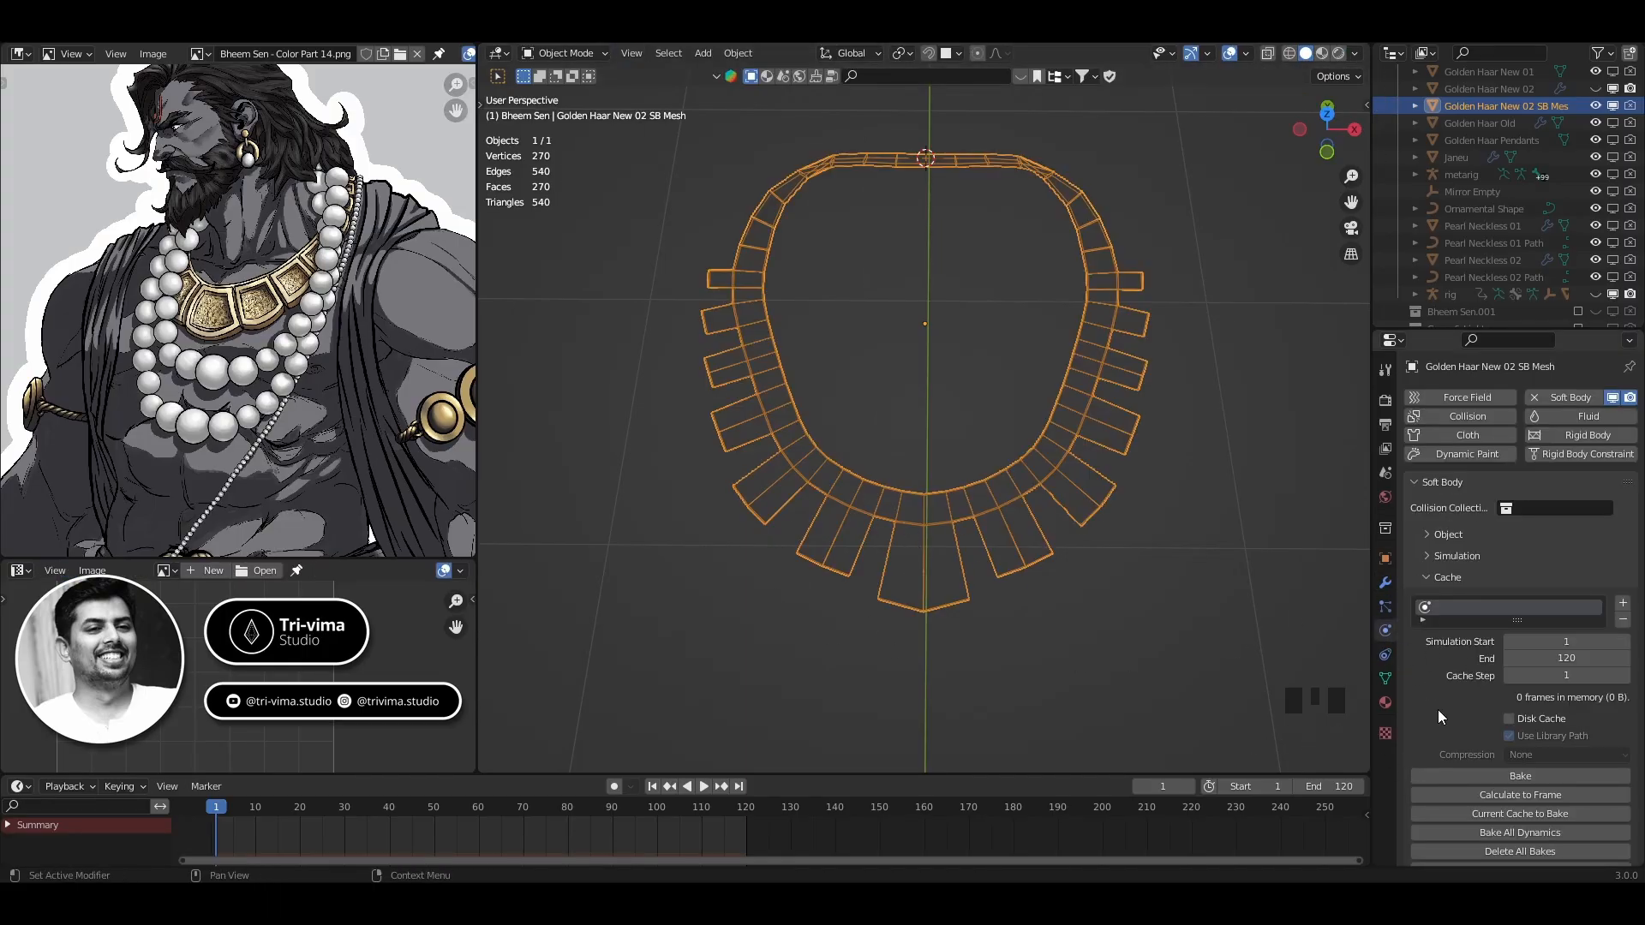
key("alt+h")
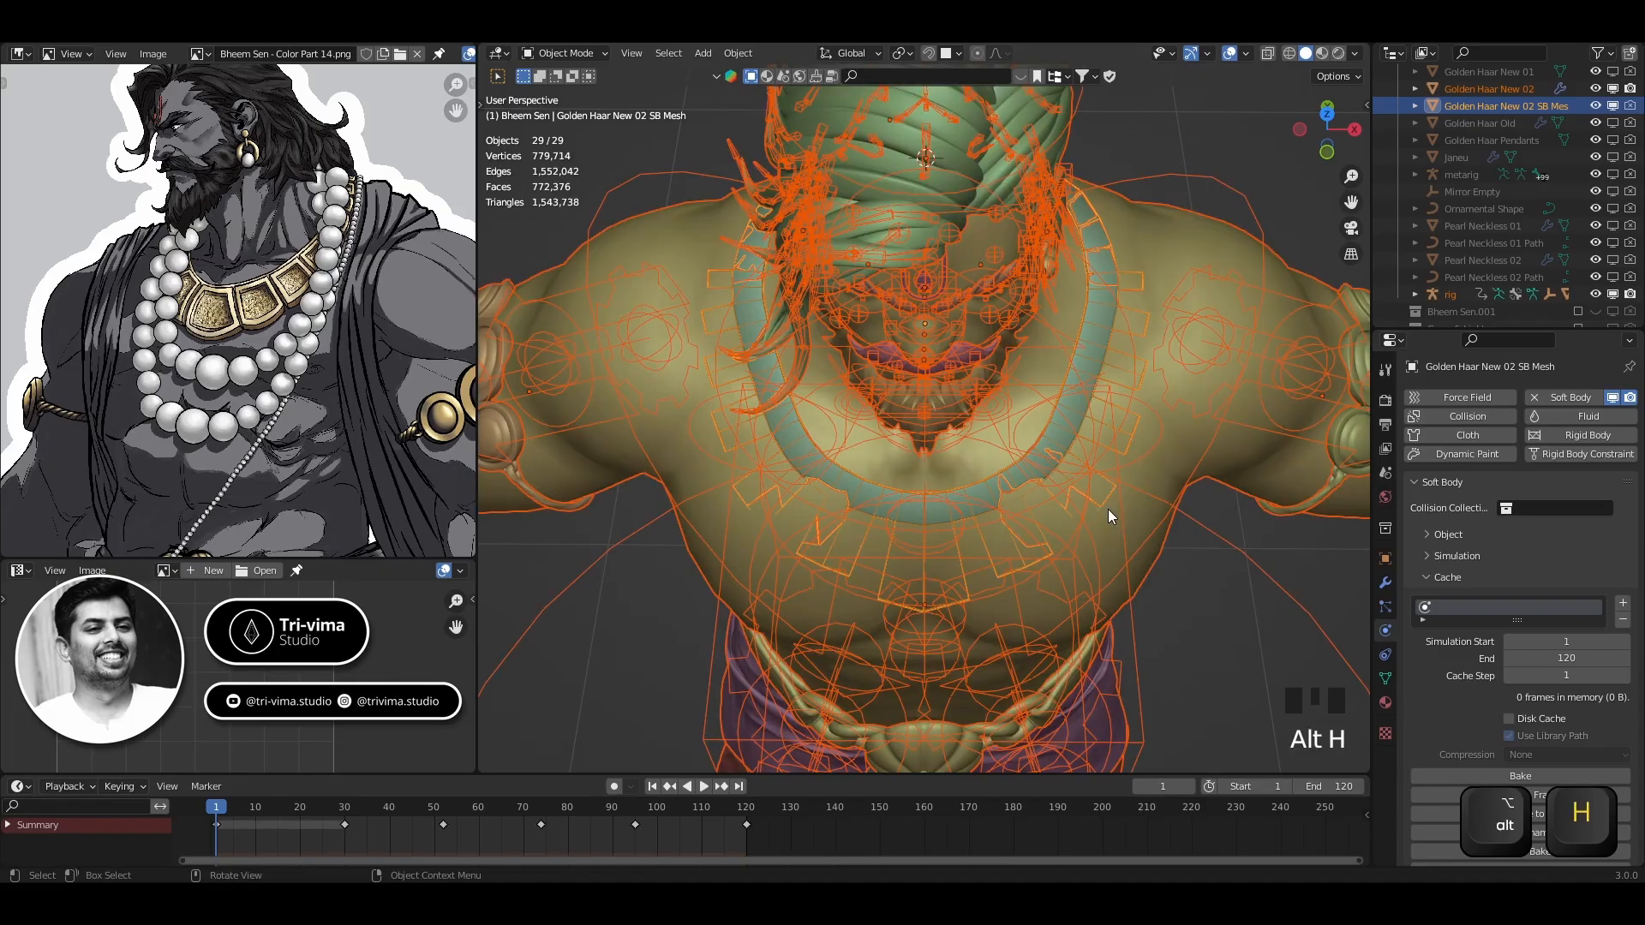
scroll(1108, 509, "down", 4)
left_click(1234, 310)
left_click(1595, 294)
middle_click_drag(1217, 257, 1087, 240)
scroll(1030, 622, "up", 2)
middle_click_drag(1030, 622, 1028, 402, "shift")
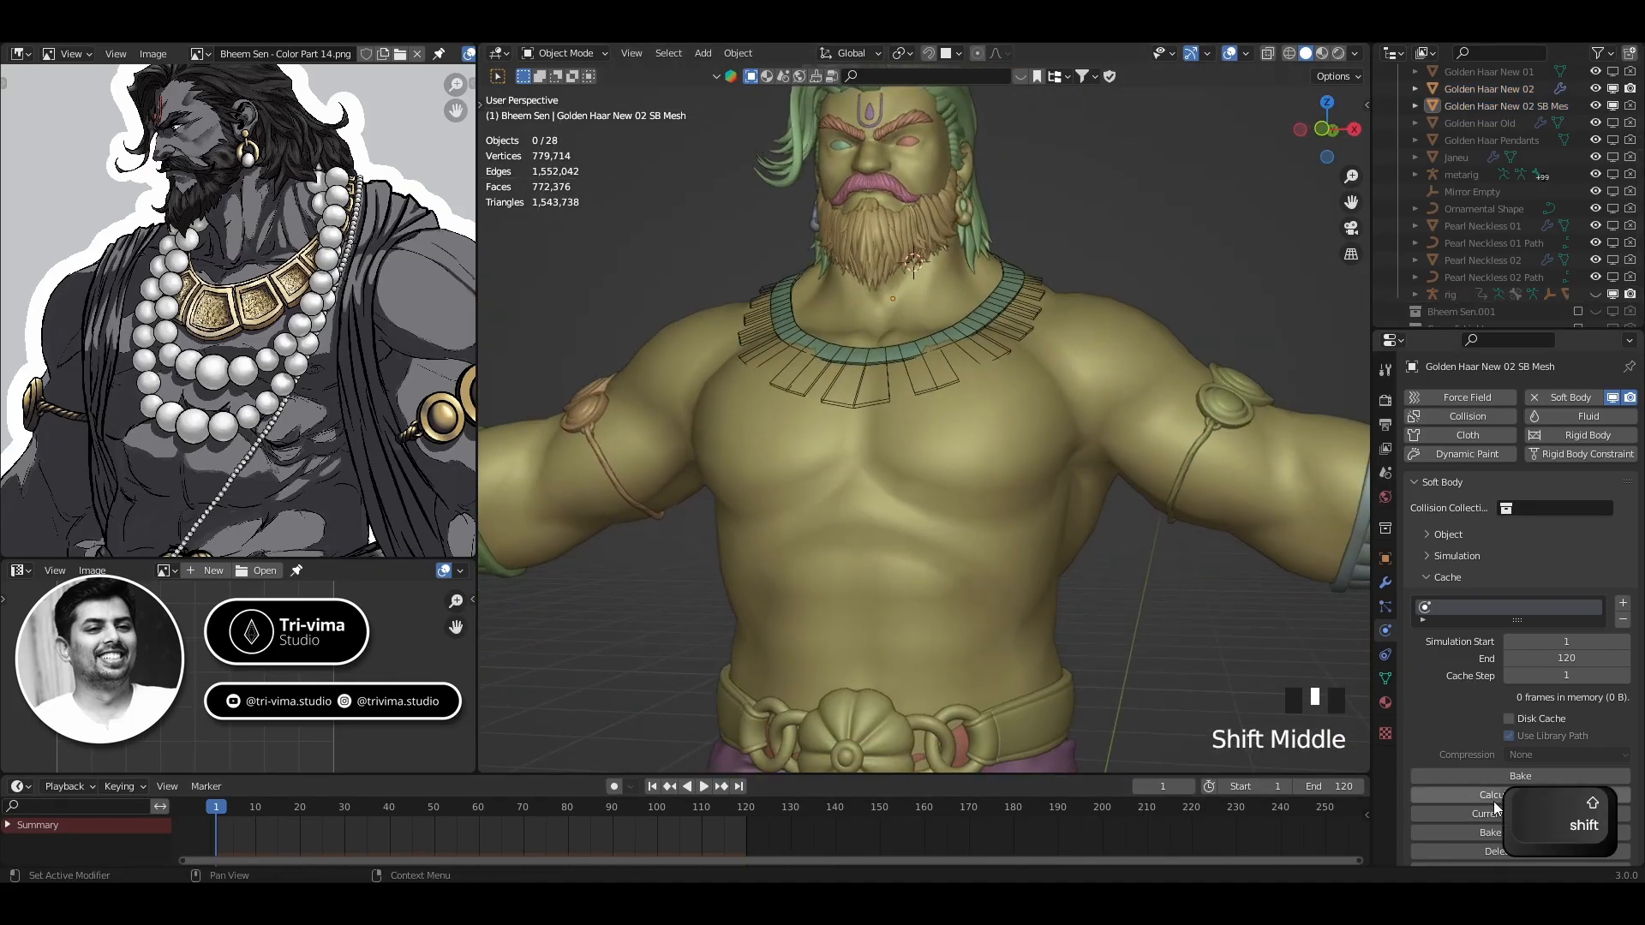
Save the file and bake the soft body simulation for frames 1 to 120
key("ctrl+s")
left_click(1448, 775)
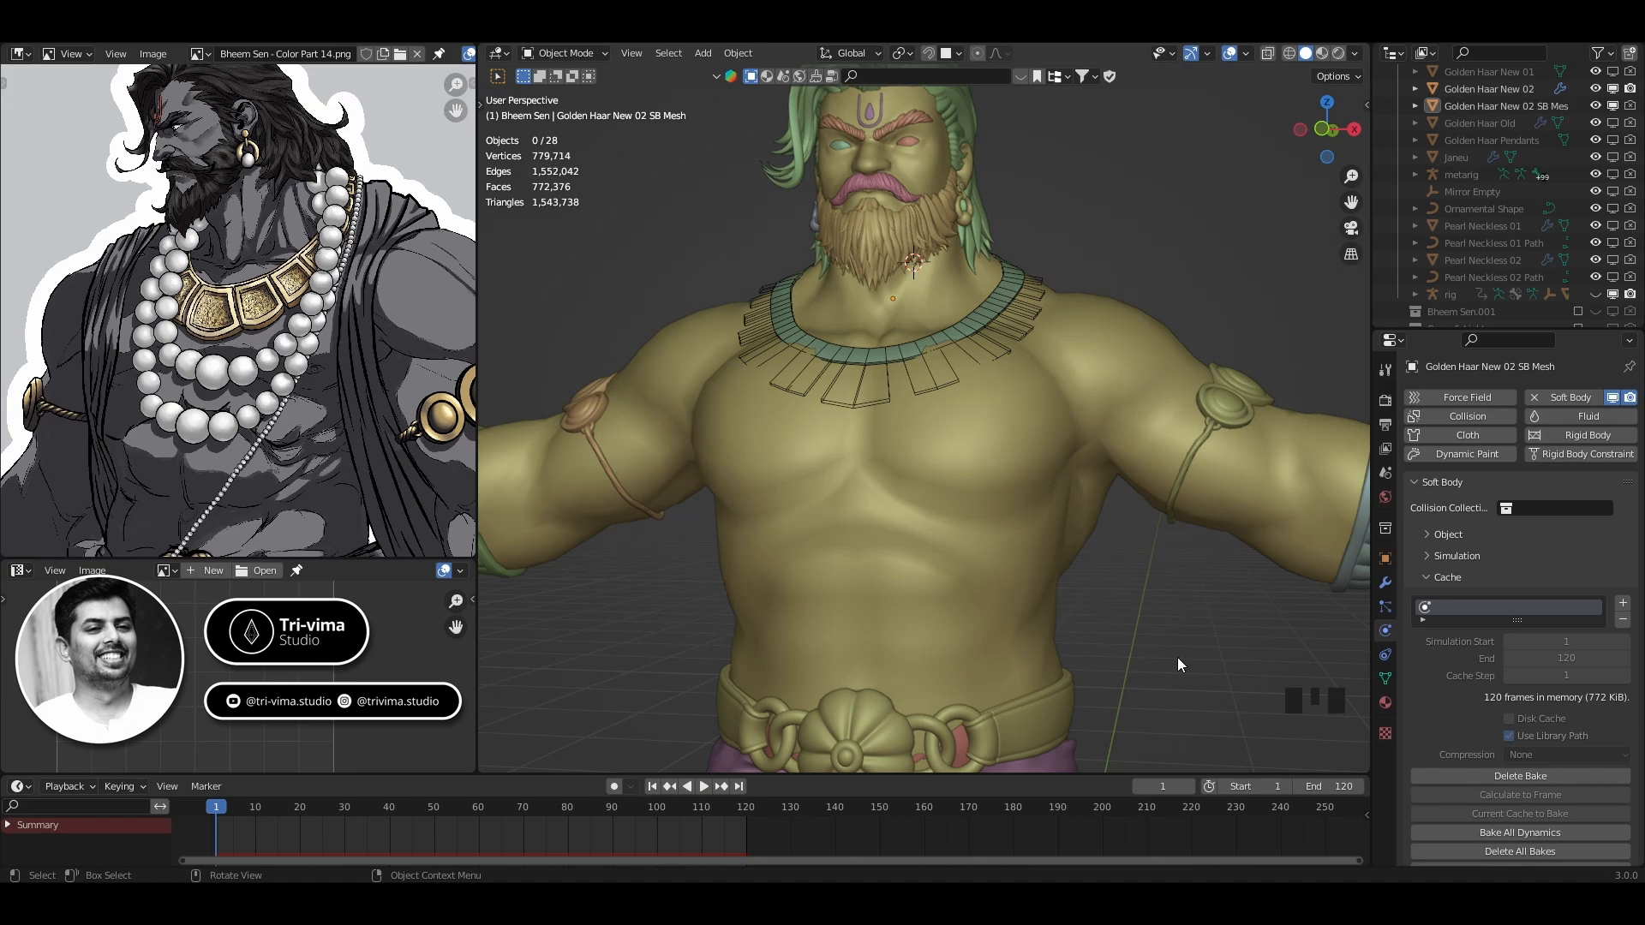
Play back the baked soft body simulation to check the extrusions' motion, and return to frame 1
left_click(704, 786)
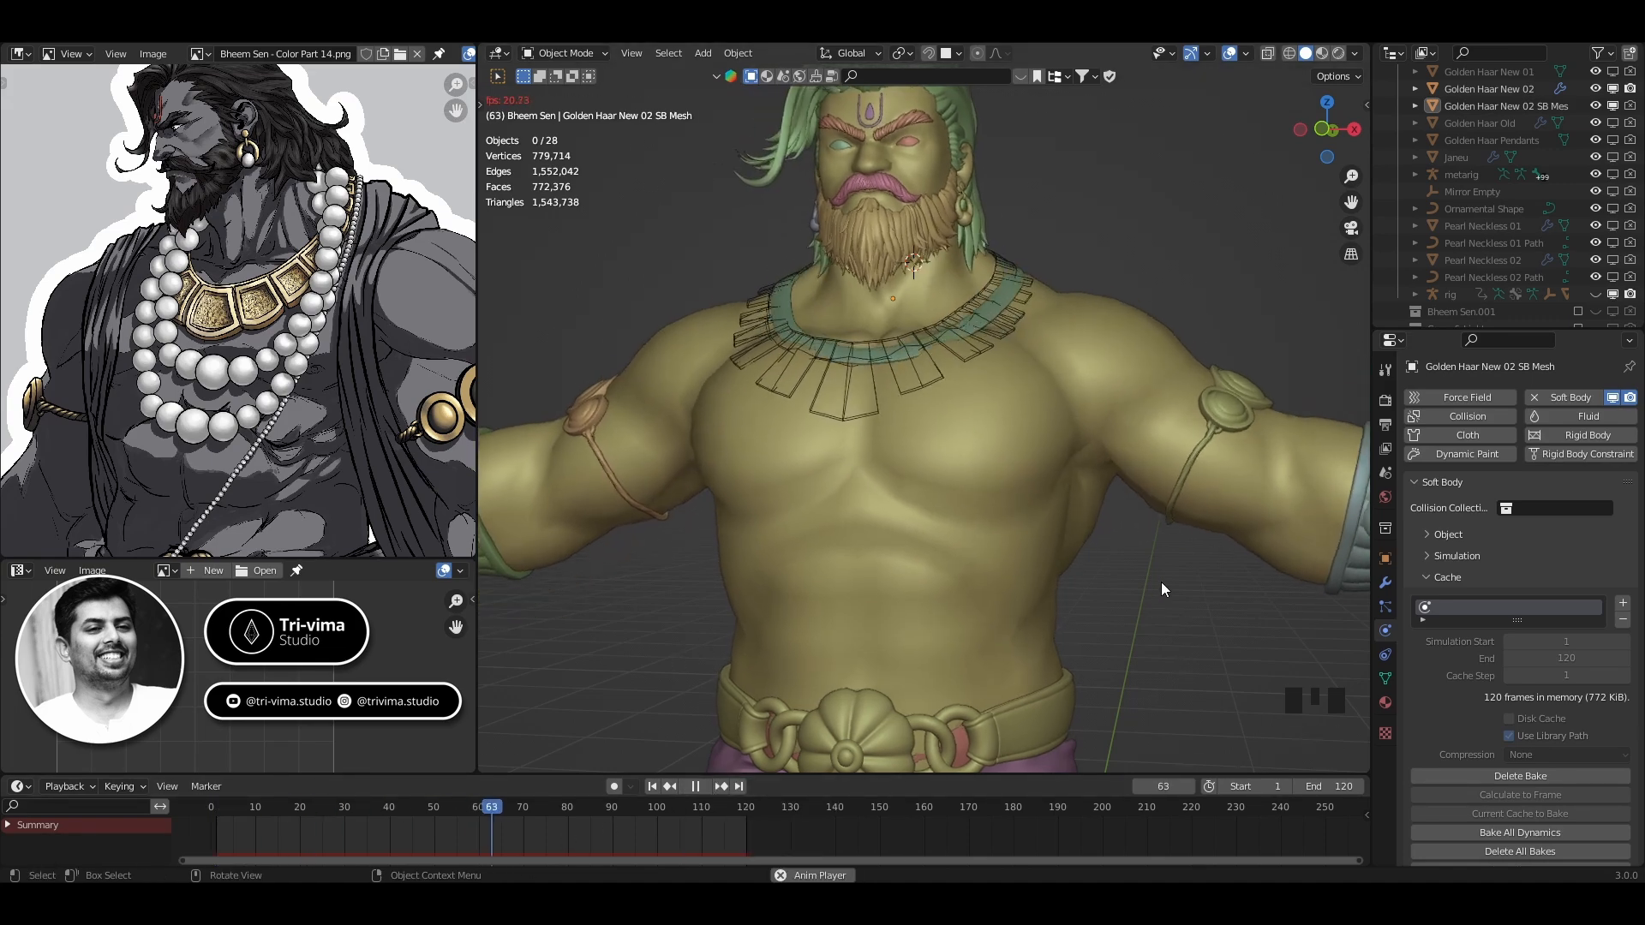
left_click(696, 786)
left_click(653, 786)
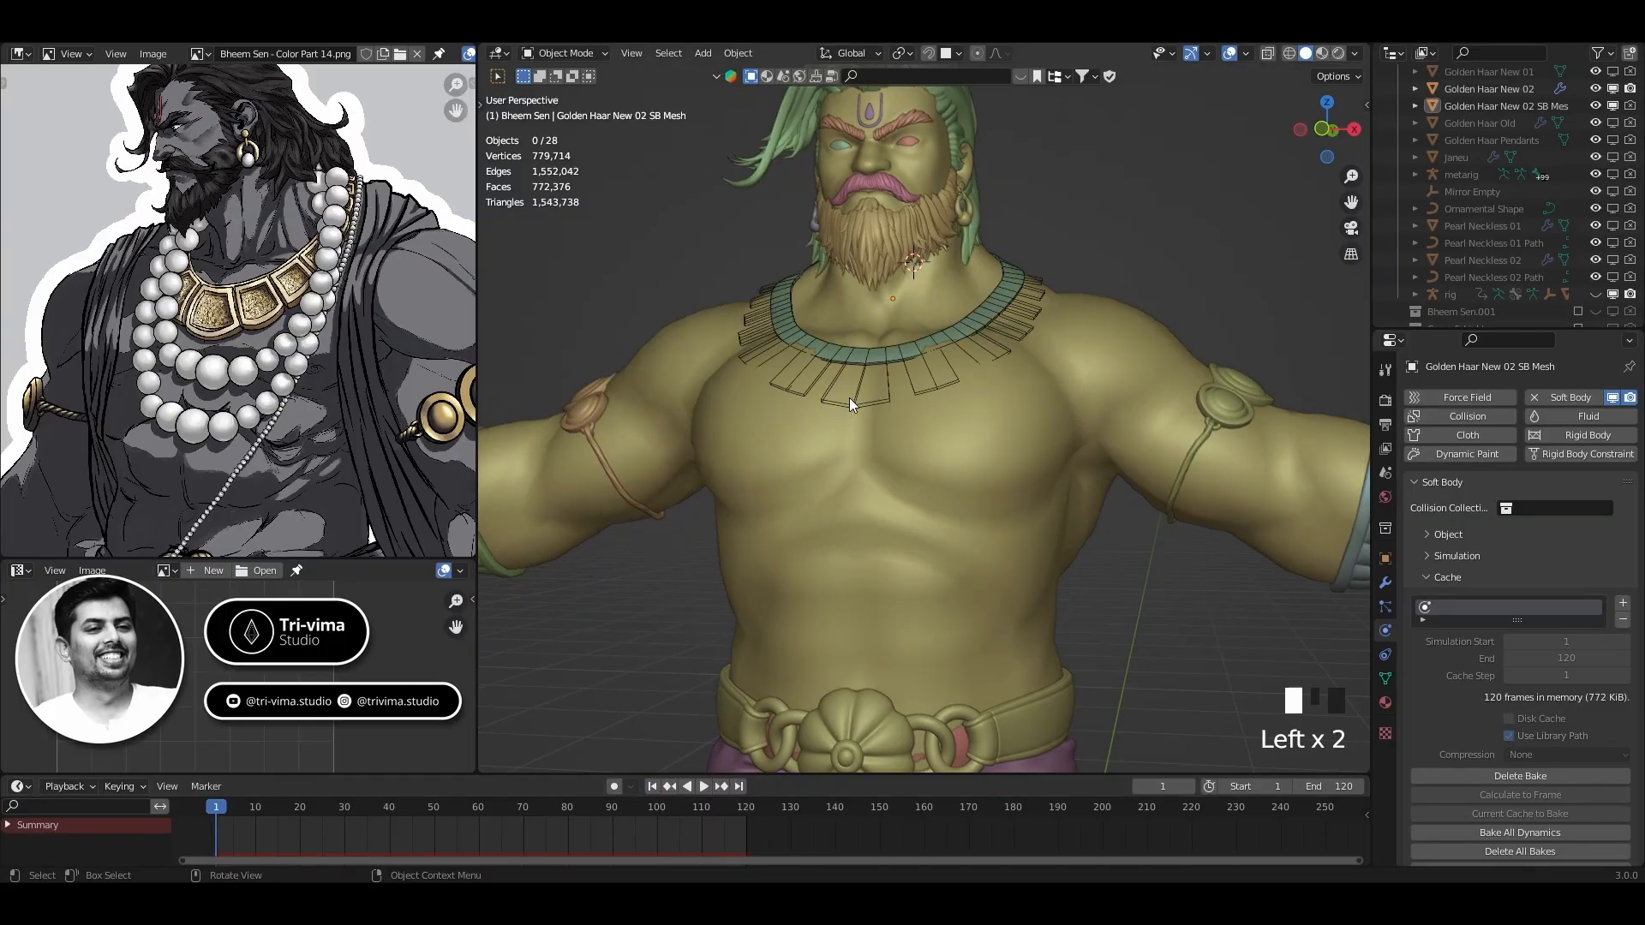
Bind the Surface Deform modifier on the Golden Haar New 02 necklace band to its target mesh
left_click(989, 310)
left_click(1385, 583)
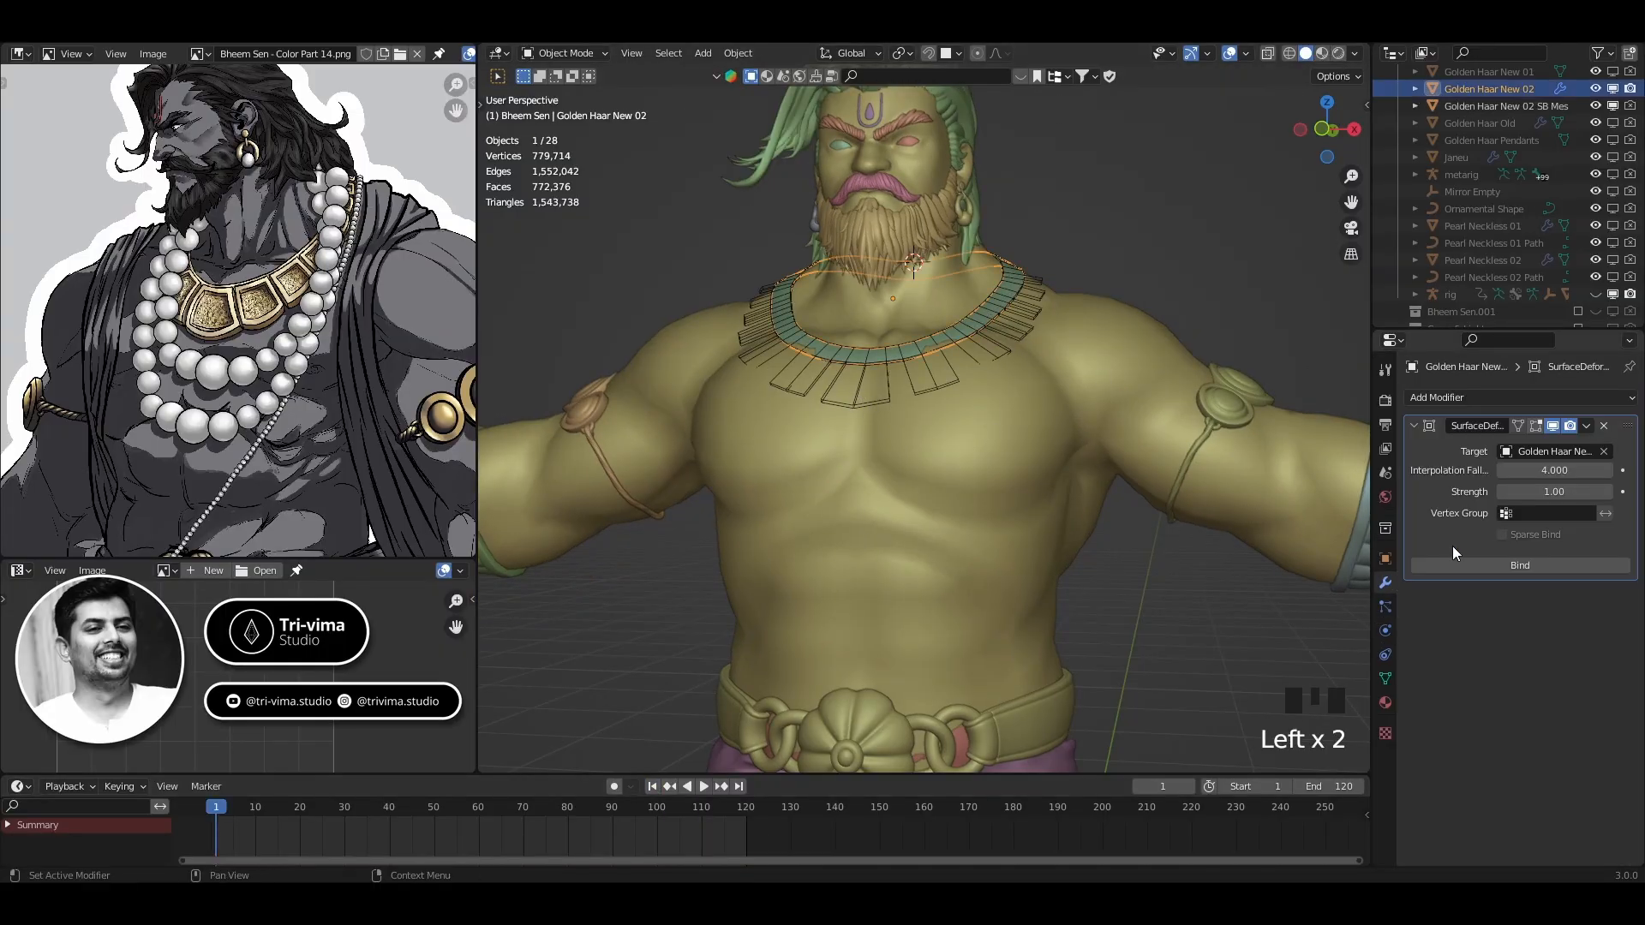
left_click(1504, 565)
Play the animation and examine up close how the necklace band follows the soft body mesh, then return to frame 1
left_click(704, 785)
middle_click_drag(664, 641, 711, 463)
scroll(711, 463, "up", 3)
middle_click_drag(661, 511, 979, 480)
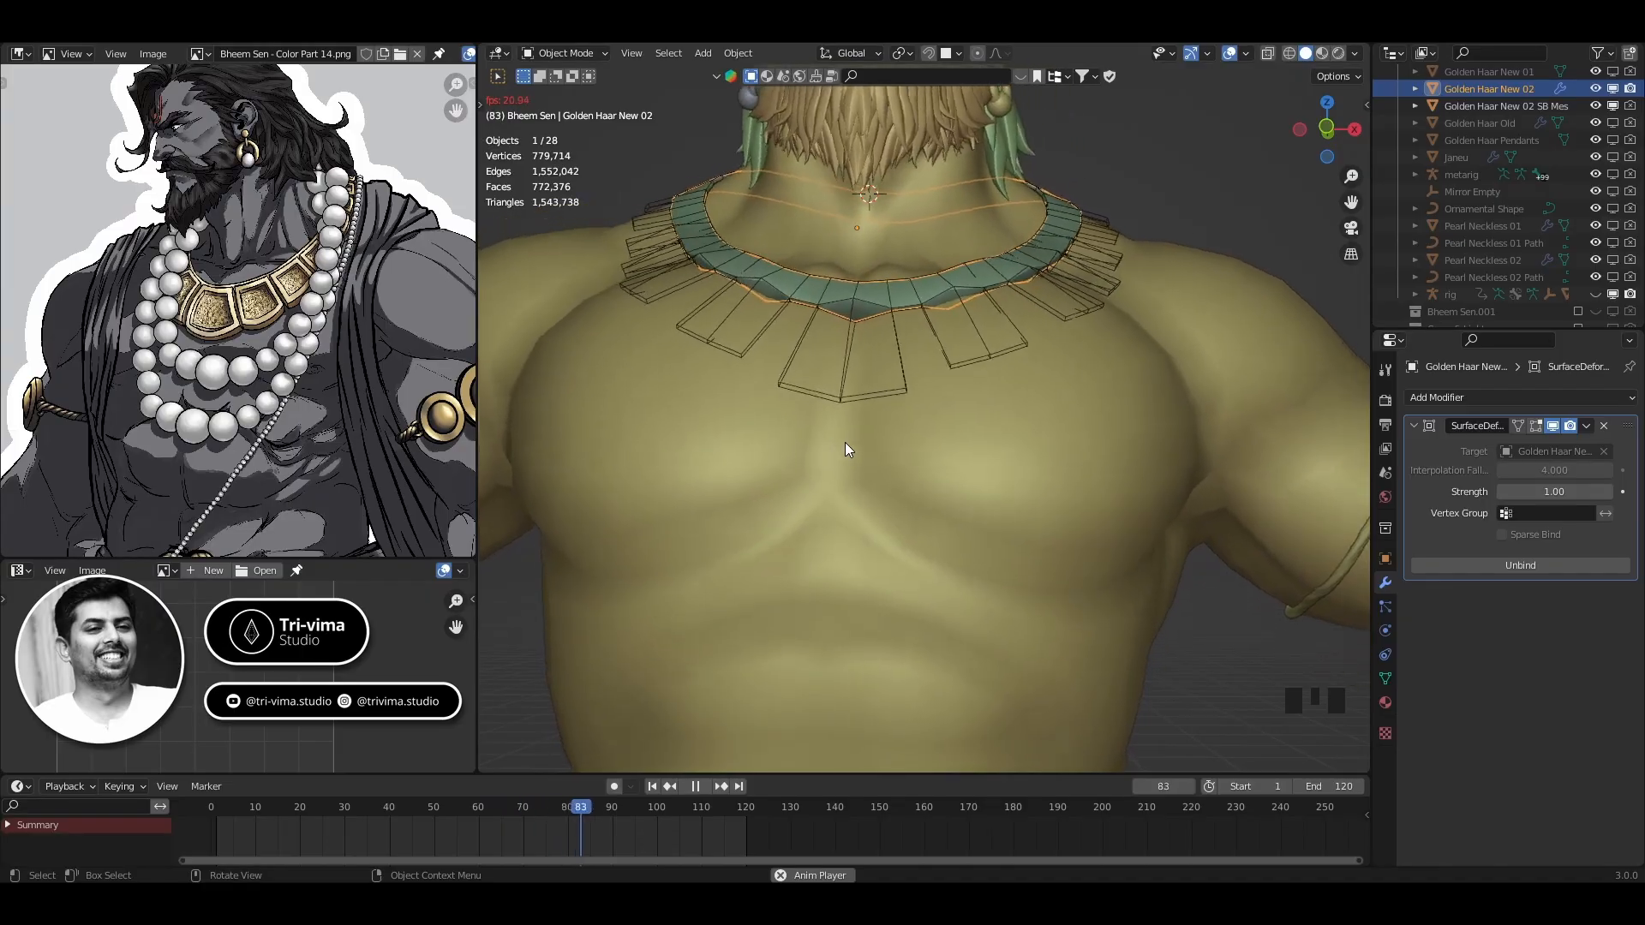
middle_click_drag(1008, 385, 902, 457)
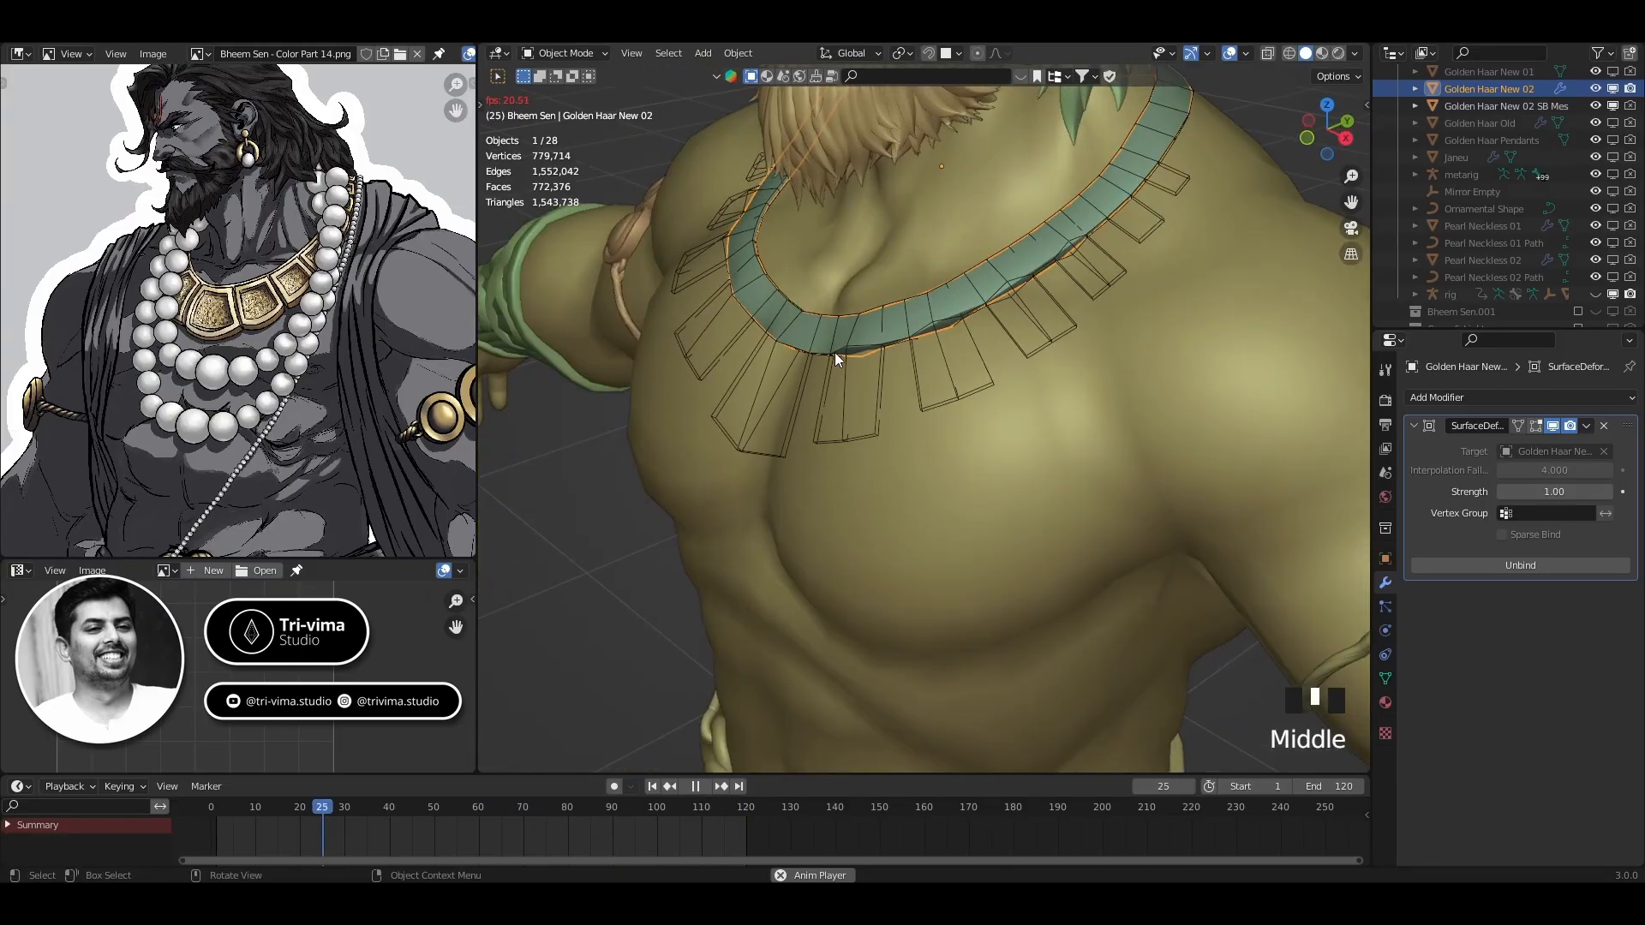
scroll(833, 364, "up", 4)
middle_click_drag(897, 394, 969, 244)
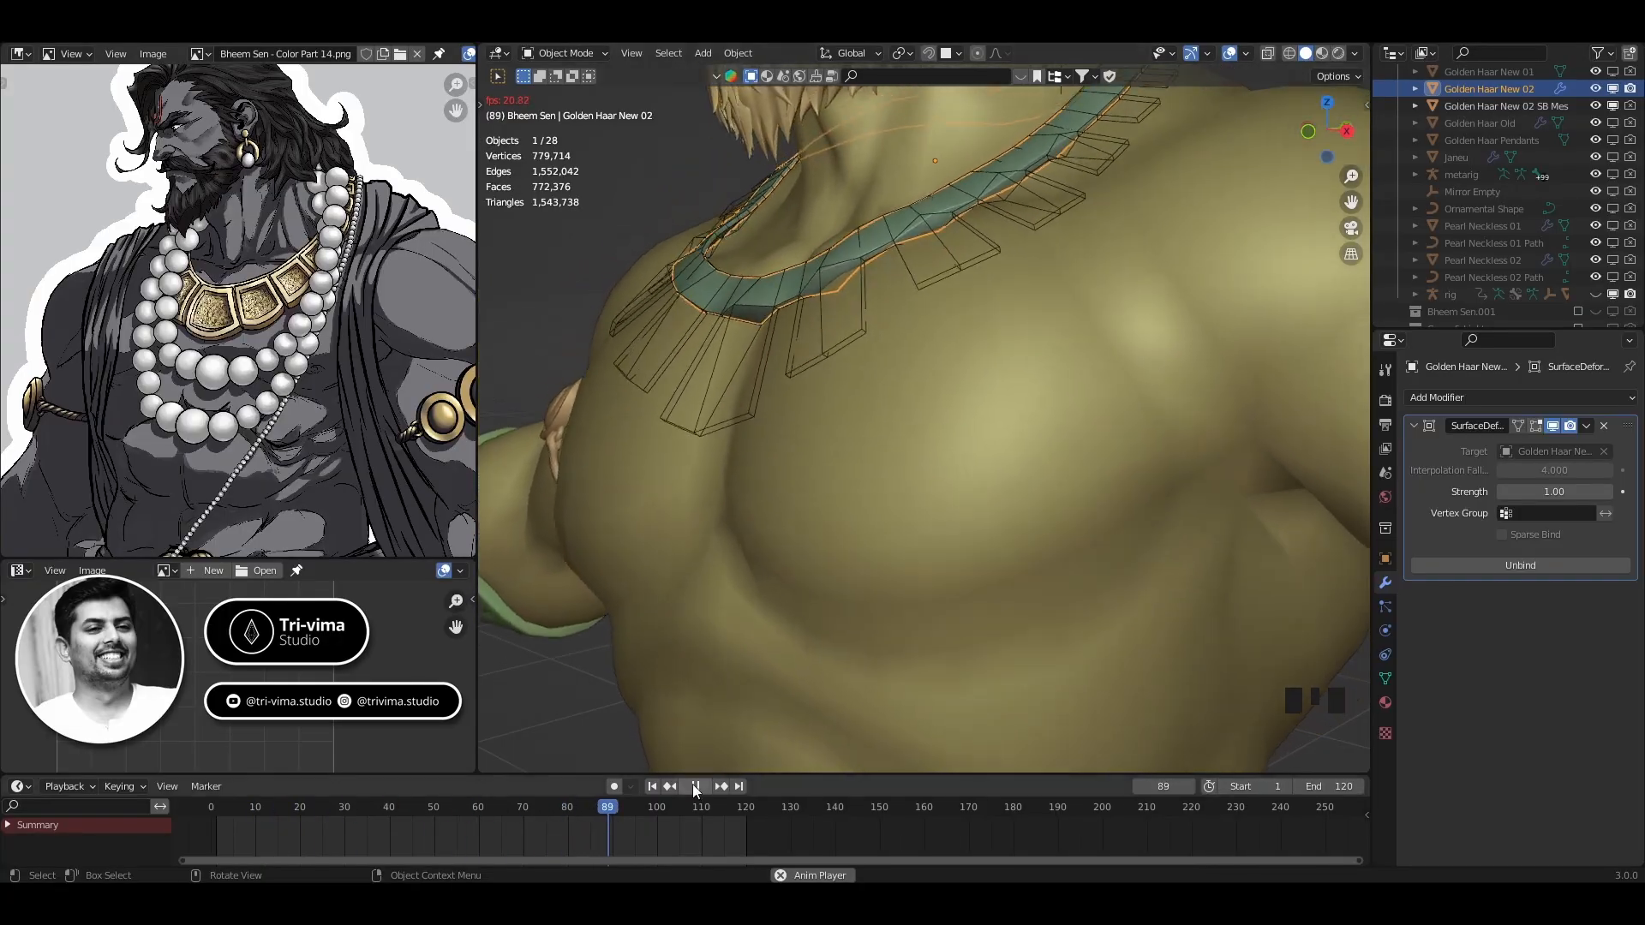
left_click(694, 786)
left_click(651, 785)
Unbind the Surface Deform modifier on the Golden Haar New 02 necklace band
left_click(1490, 565)
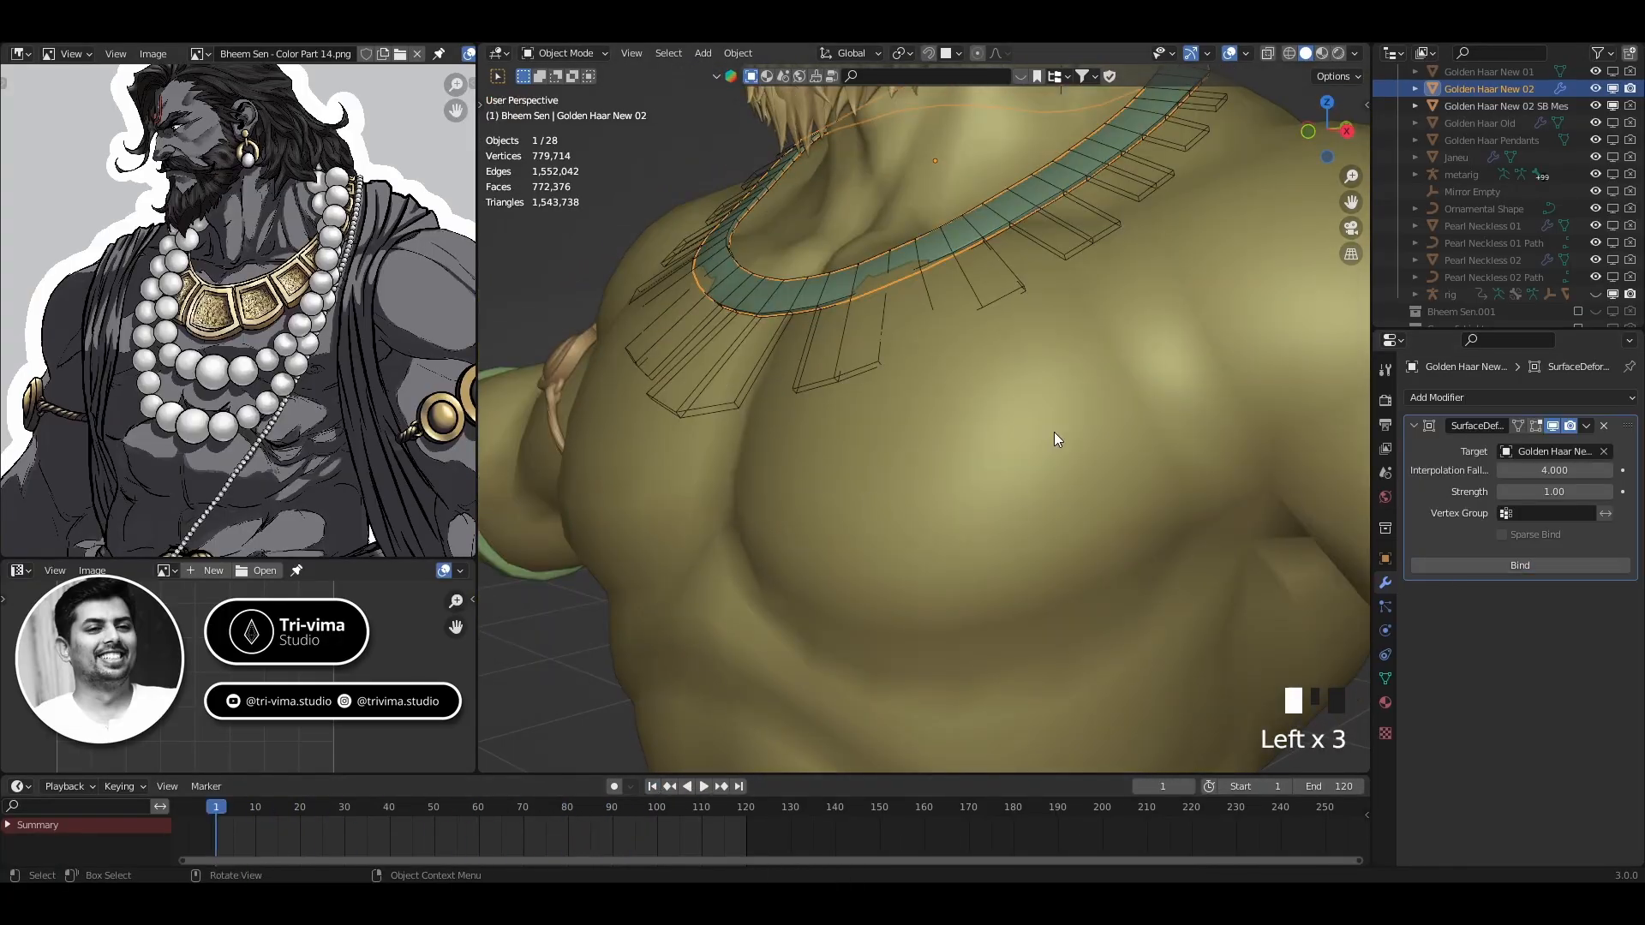
middle_click_drag(1054, 432, 889, 367)
key("2")
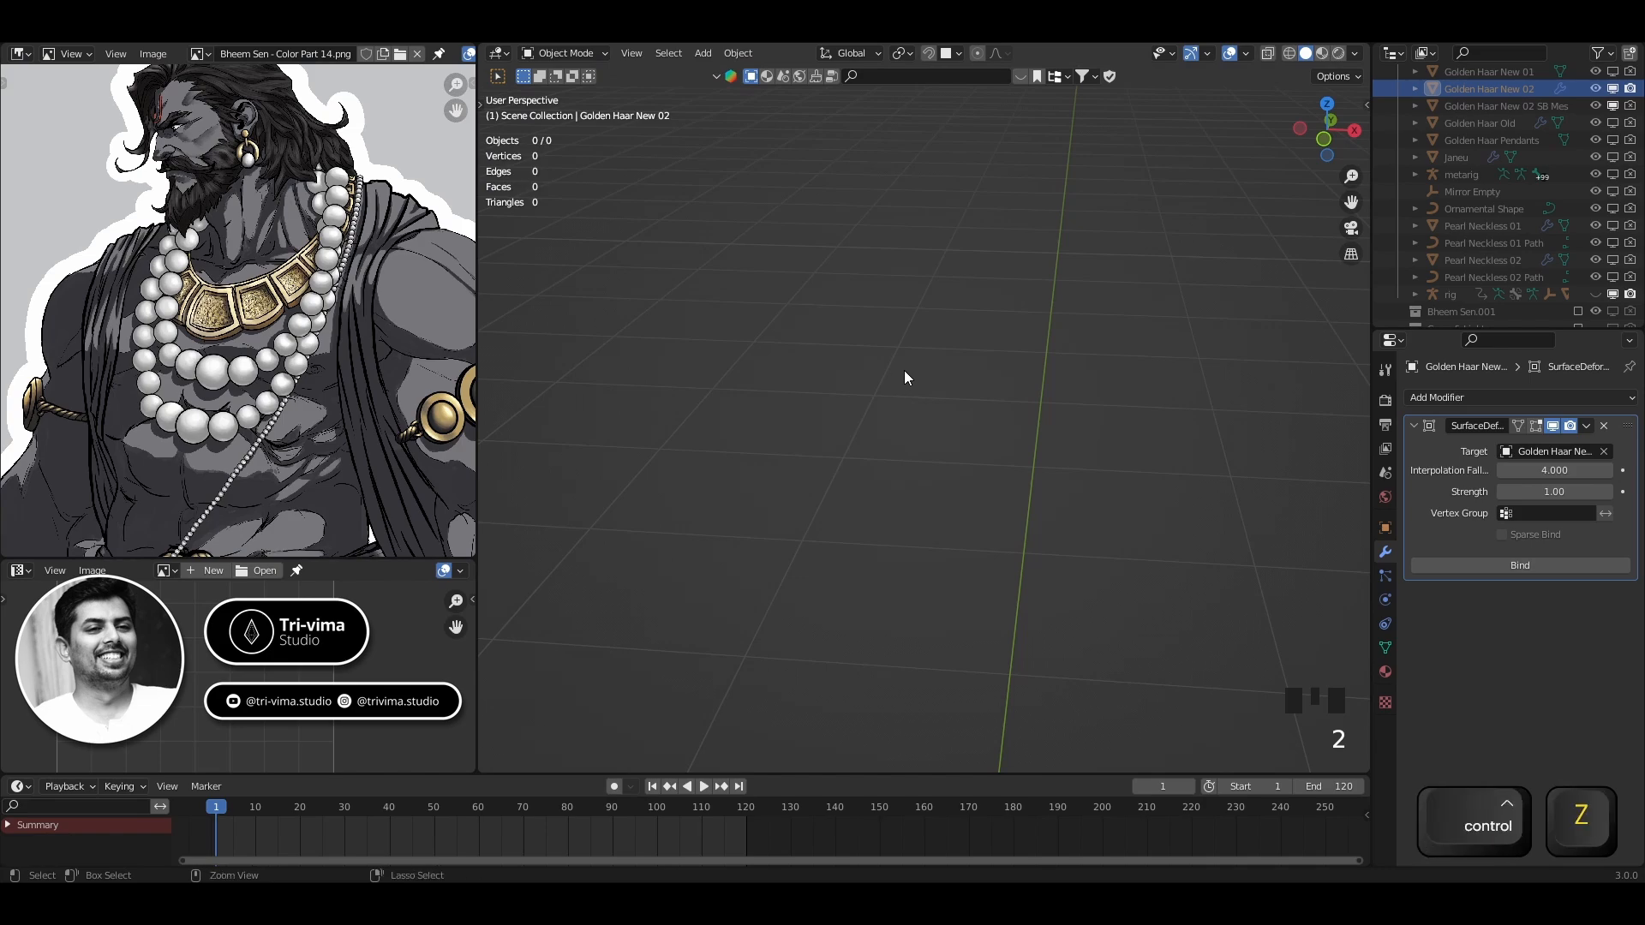
key("ctrl+z")
Select the middle edge loops running through the pendant extrusions on the Golden Haar New 02 SB Mesh and dissolve them
left_click(848, 389)
left_click(850, 391)
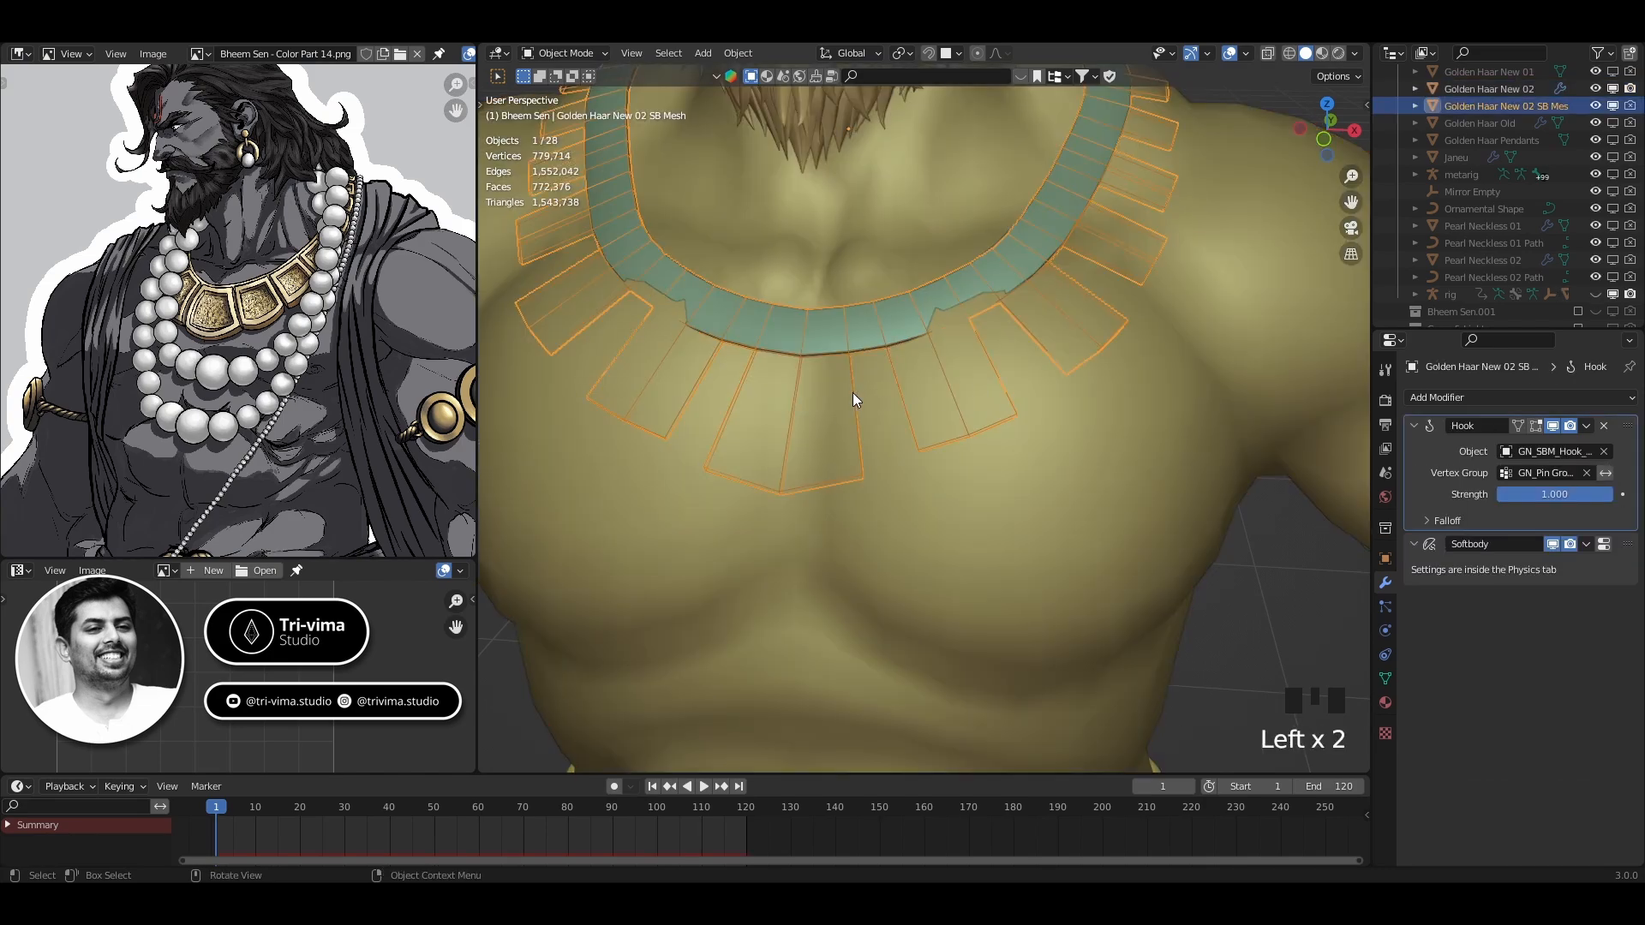
key("Tab")
key("2")
left_click(795, 428)
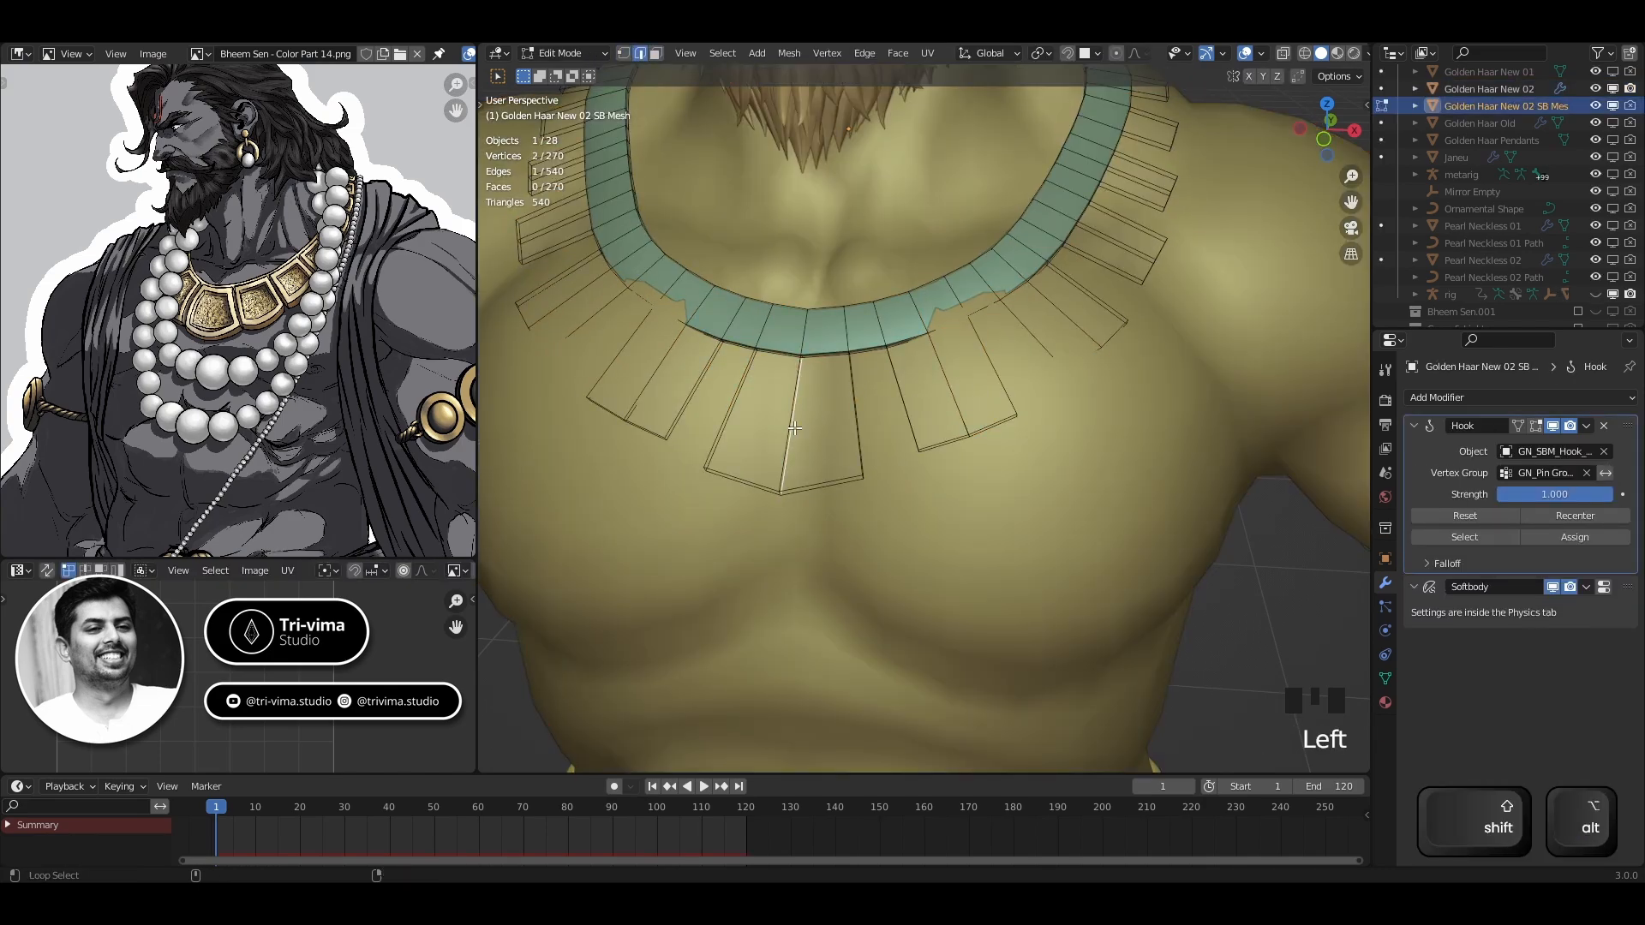
left_click(795, 428, "alt+shift")
left_click(795, 428, "alt+shift")
left_click(951, 390, "alt+shift")
left_click(1065, 317, "alt+shift")
left_click(1112, 248, "alt+shift")
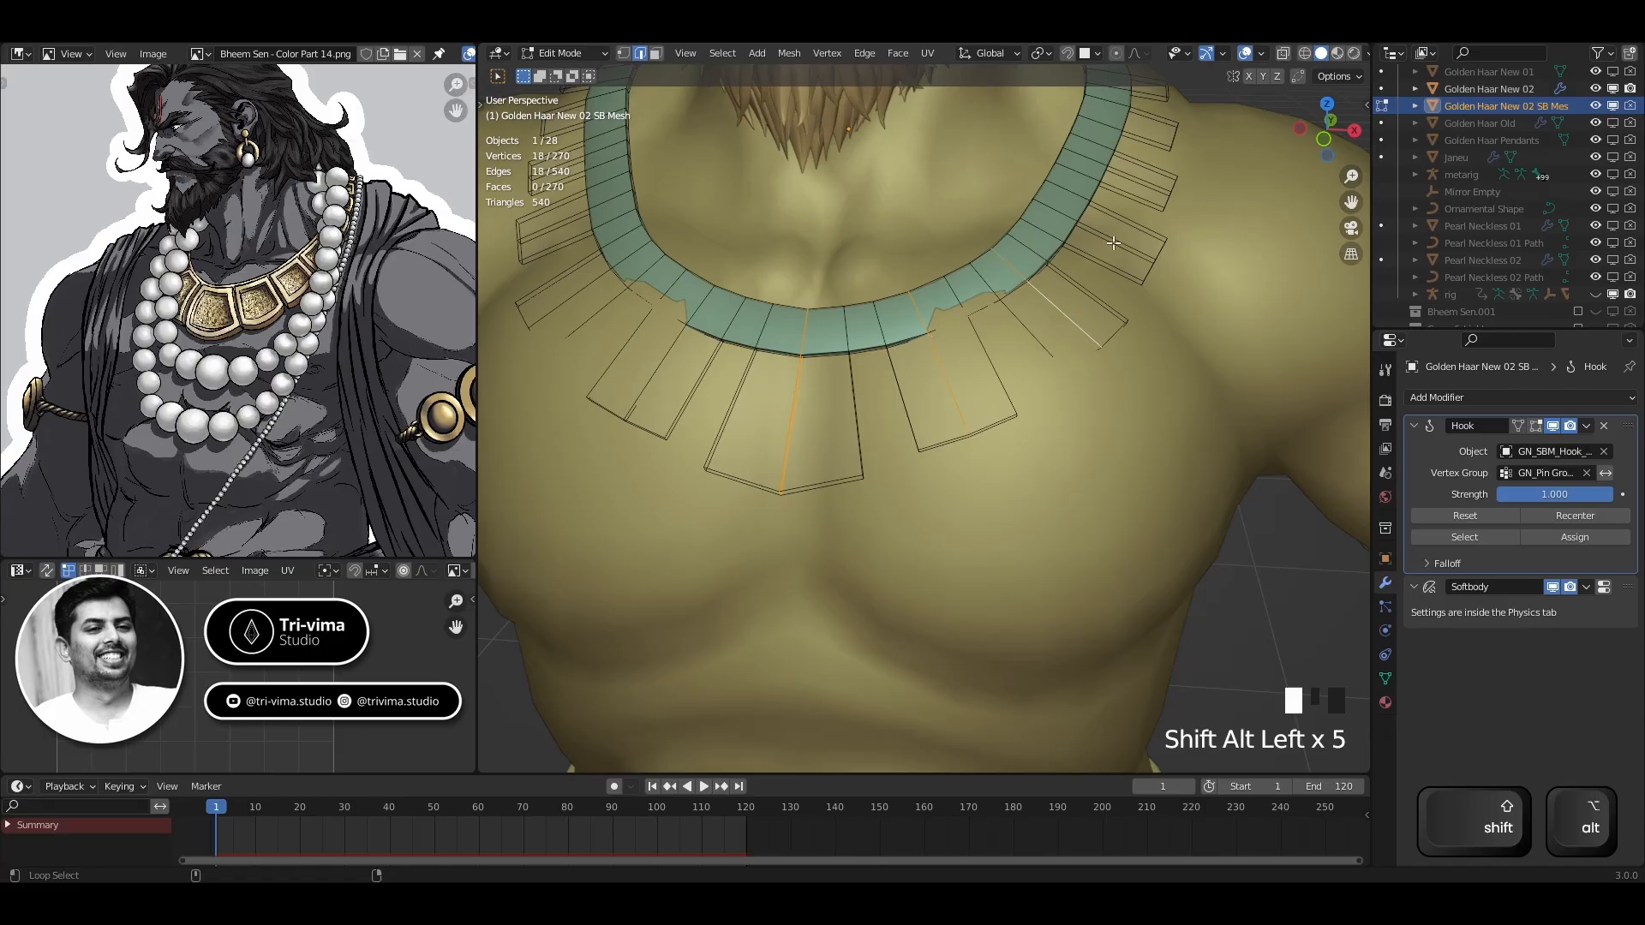
left_click(1136, 178, "alt+shift")
left_click(639, 398, "alt+shift")
left_click(561, 300, "alt+shift")
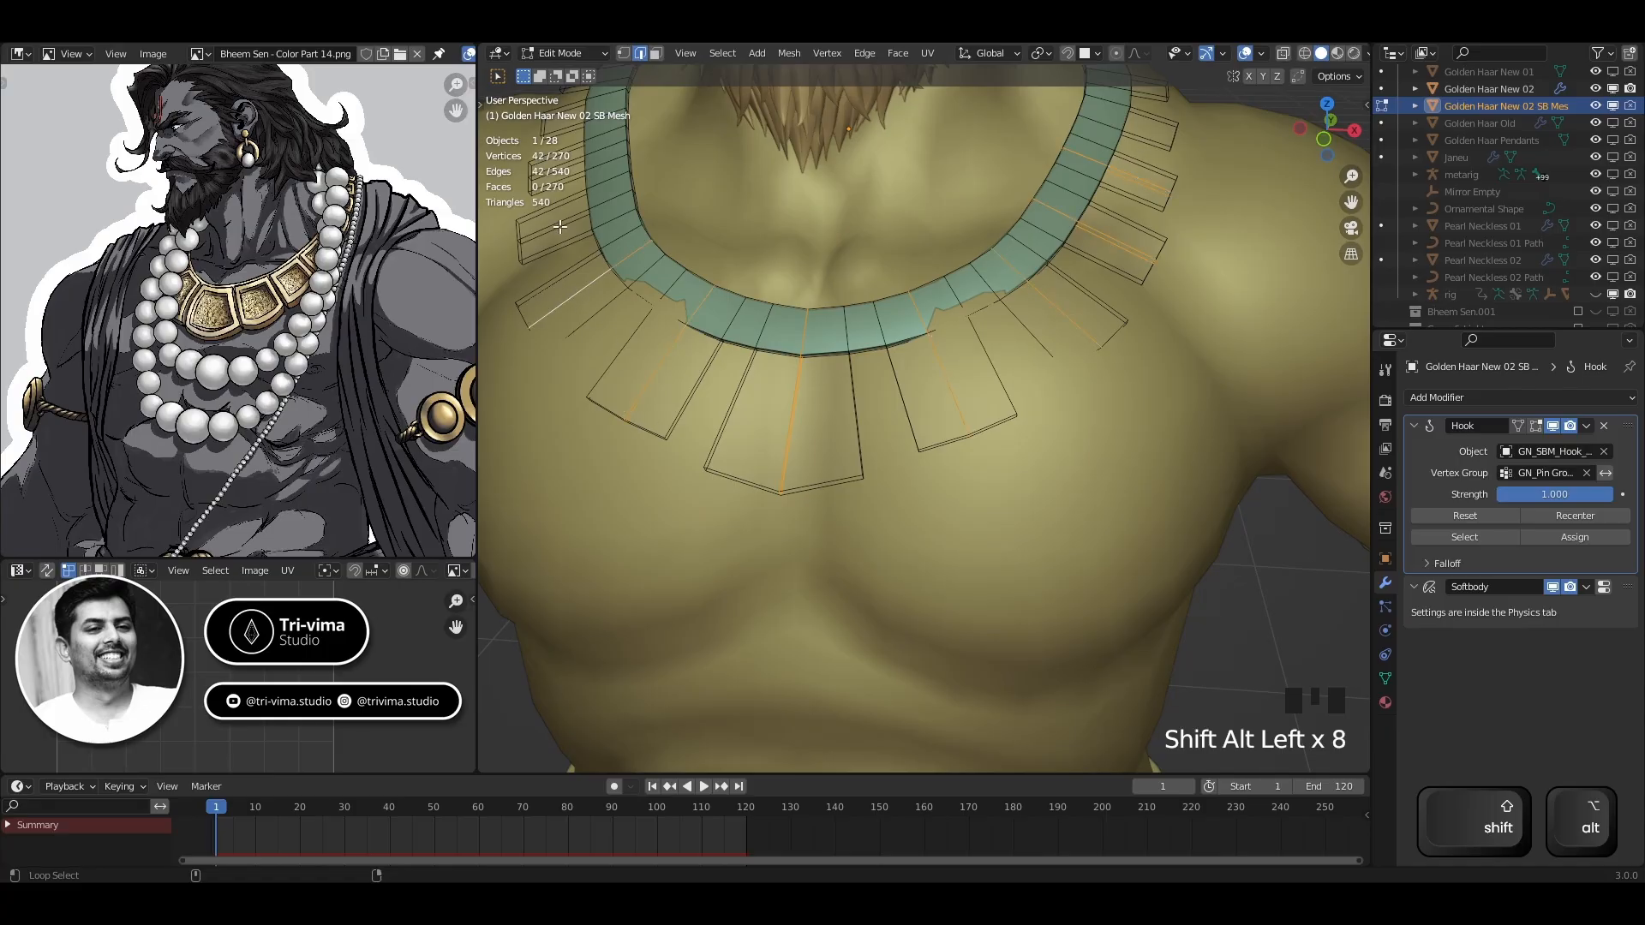
left_click(553, 214, "alt+shift")
left_click(555, 164, "alt+shift")
middle_click_drag(561, 122, 556, 206, "shift")
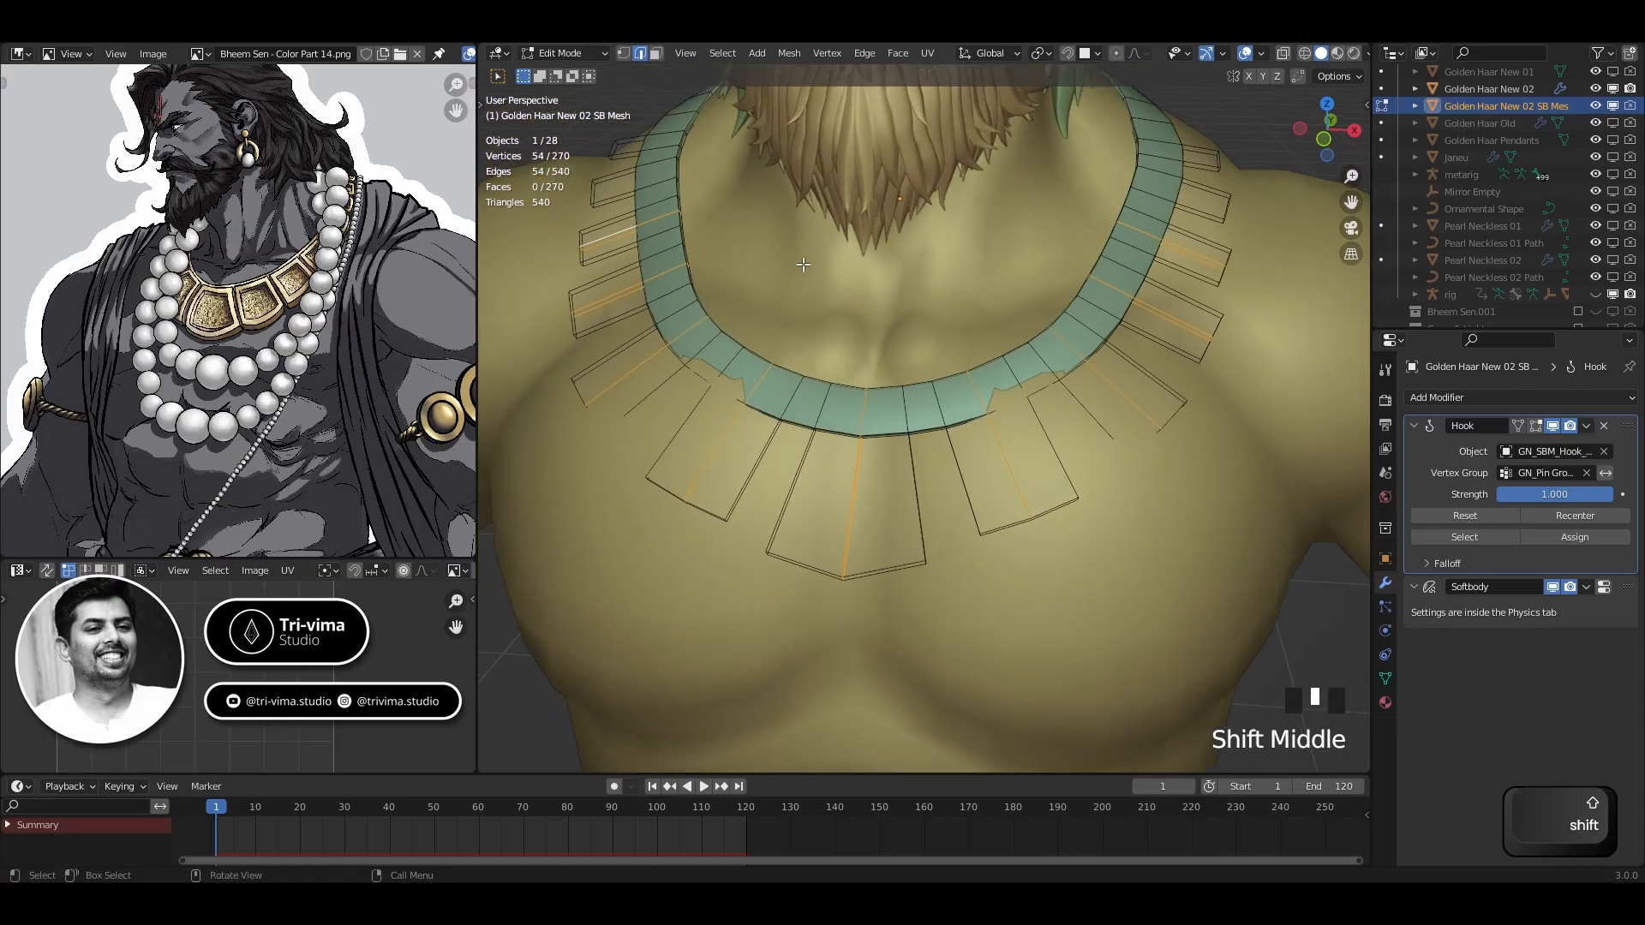
key("x")
left_click(804, 264)
key("Tab")
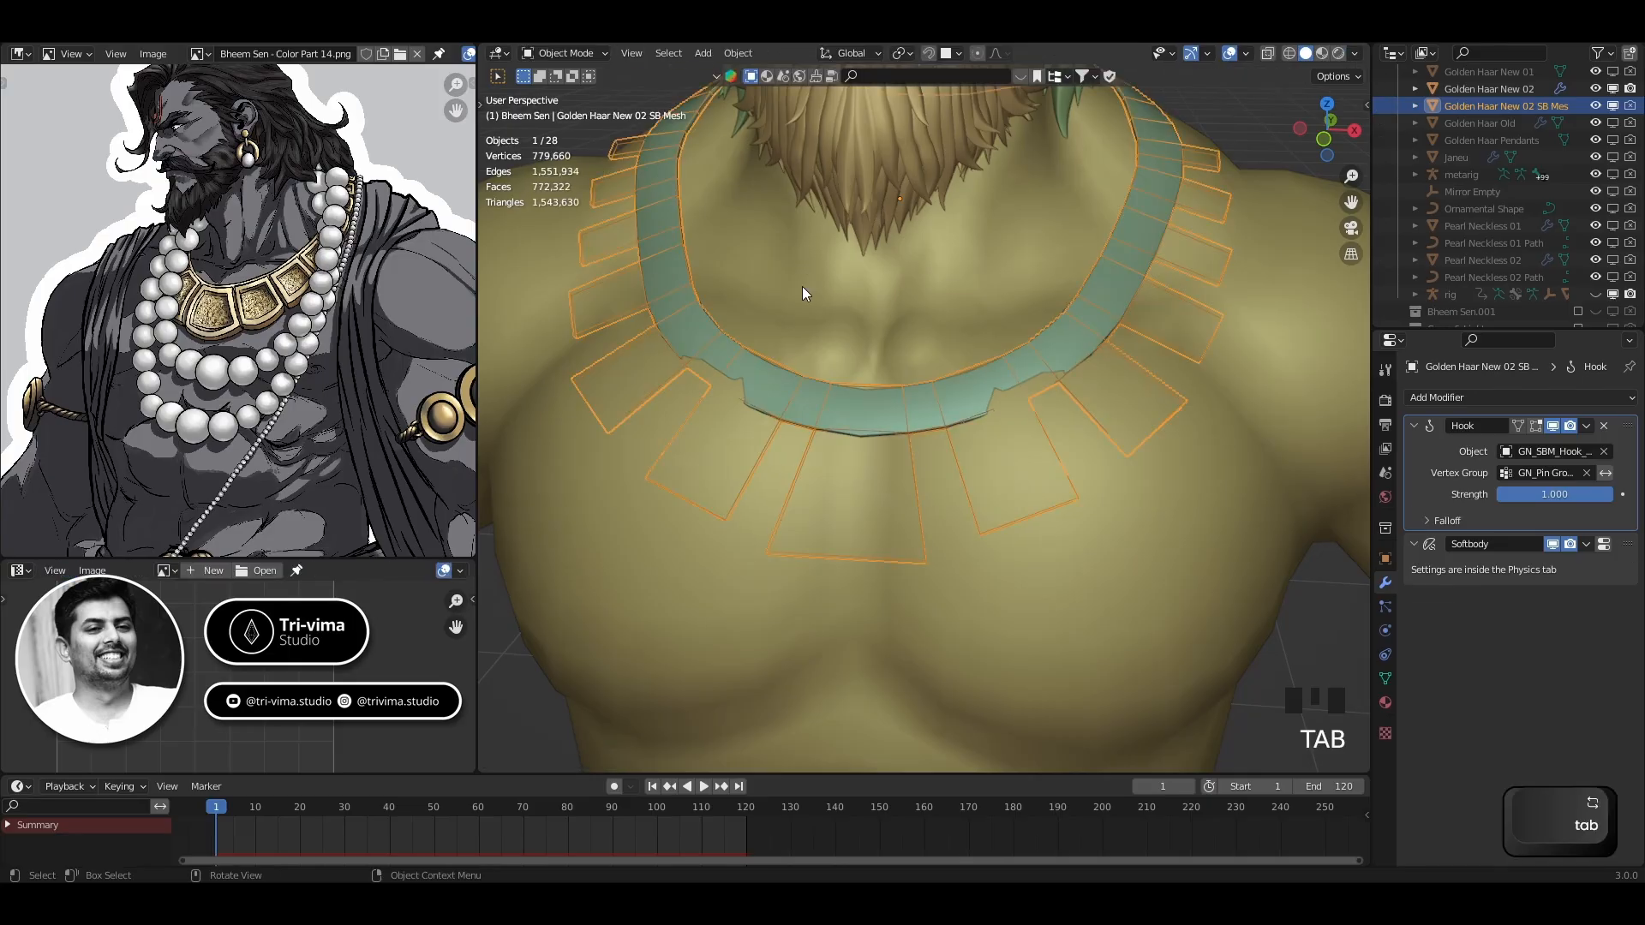
Bind the Surface Deform modifier on the Golden Haar New 02 necklace band to the simplified soft body mesh
mouse_move(867, 480)
middle_mouse_down()
mouse_move(877, 521)
mouse_move(872, 507)
middle_mouse_up()
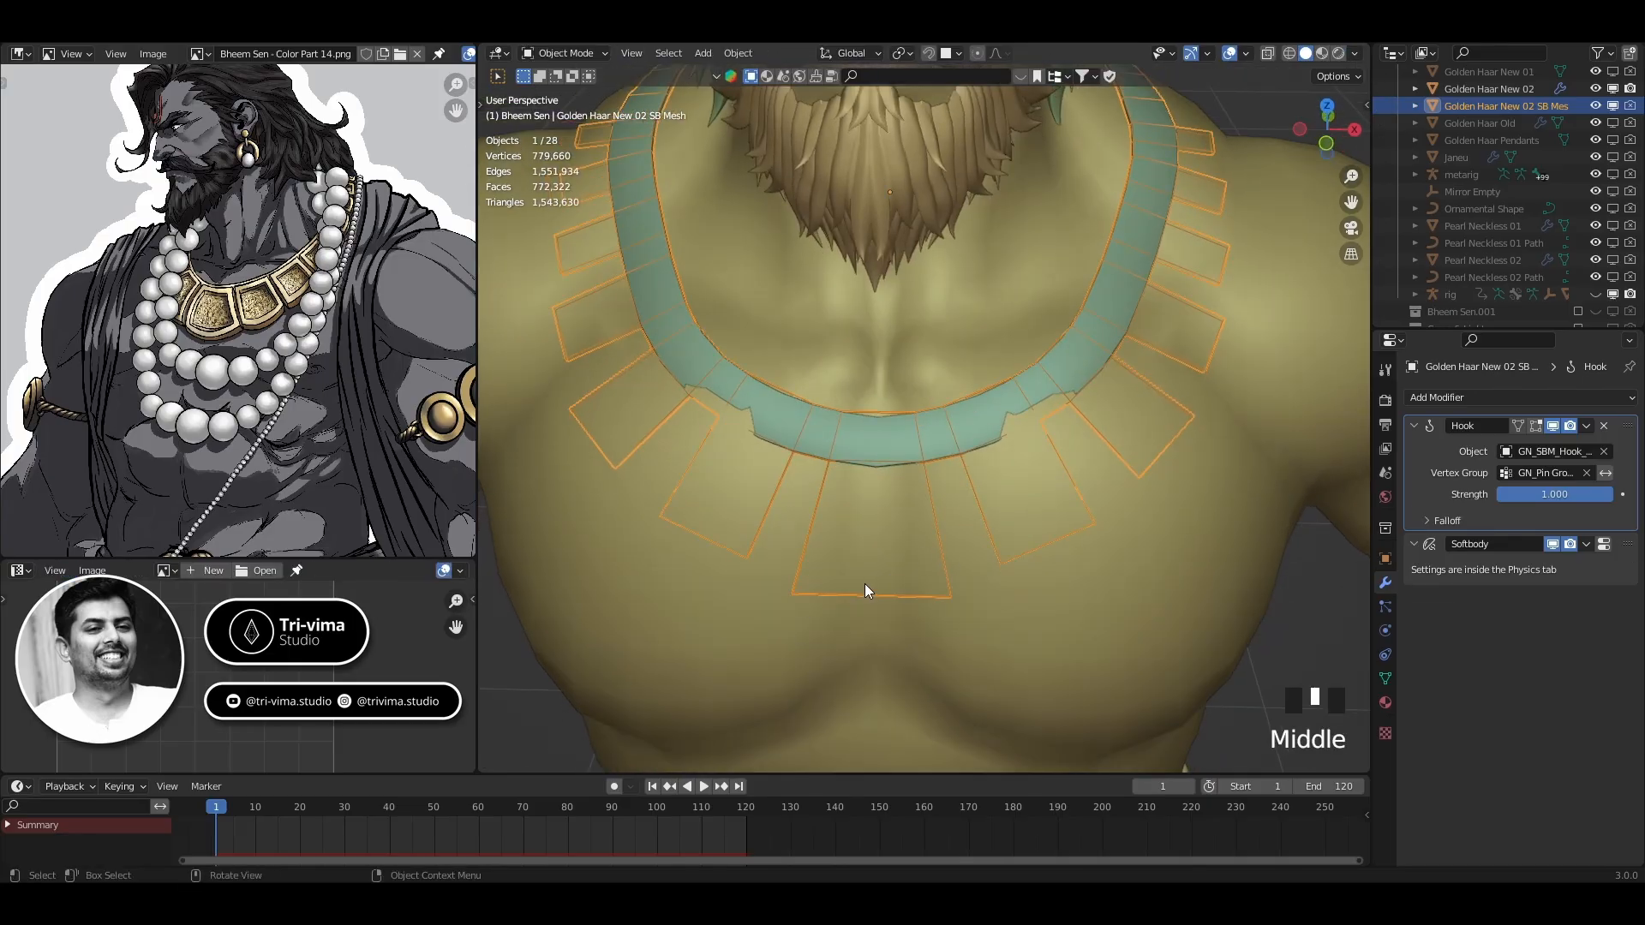
left_click(1385, 631)
left_click(1470, 776)
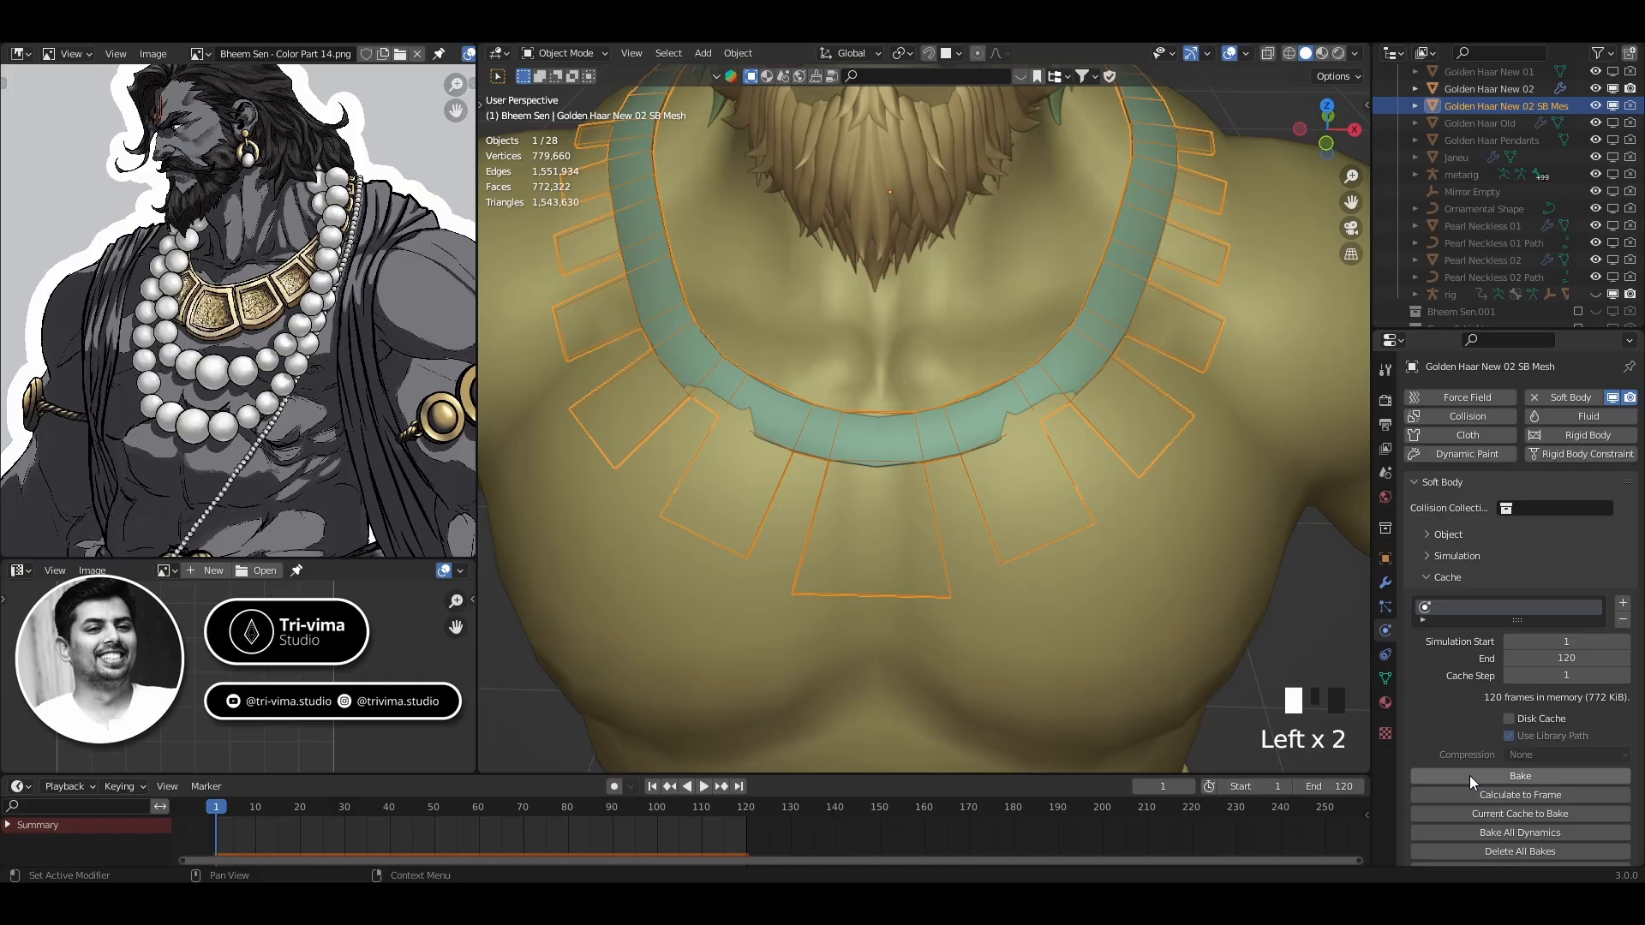
left_click(1385, 583)
left_click(881, 440)
left_click(1443, 567)
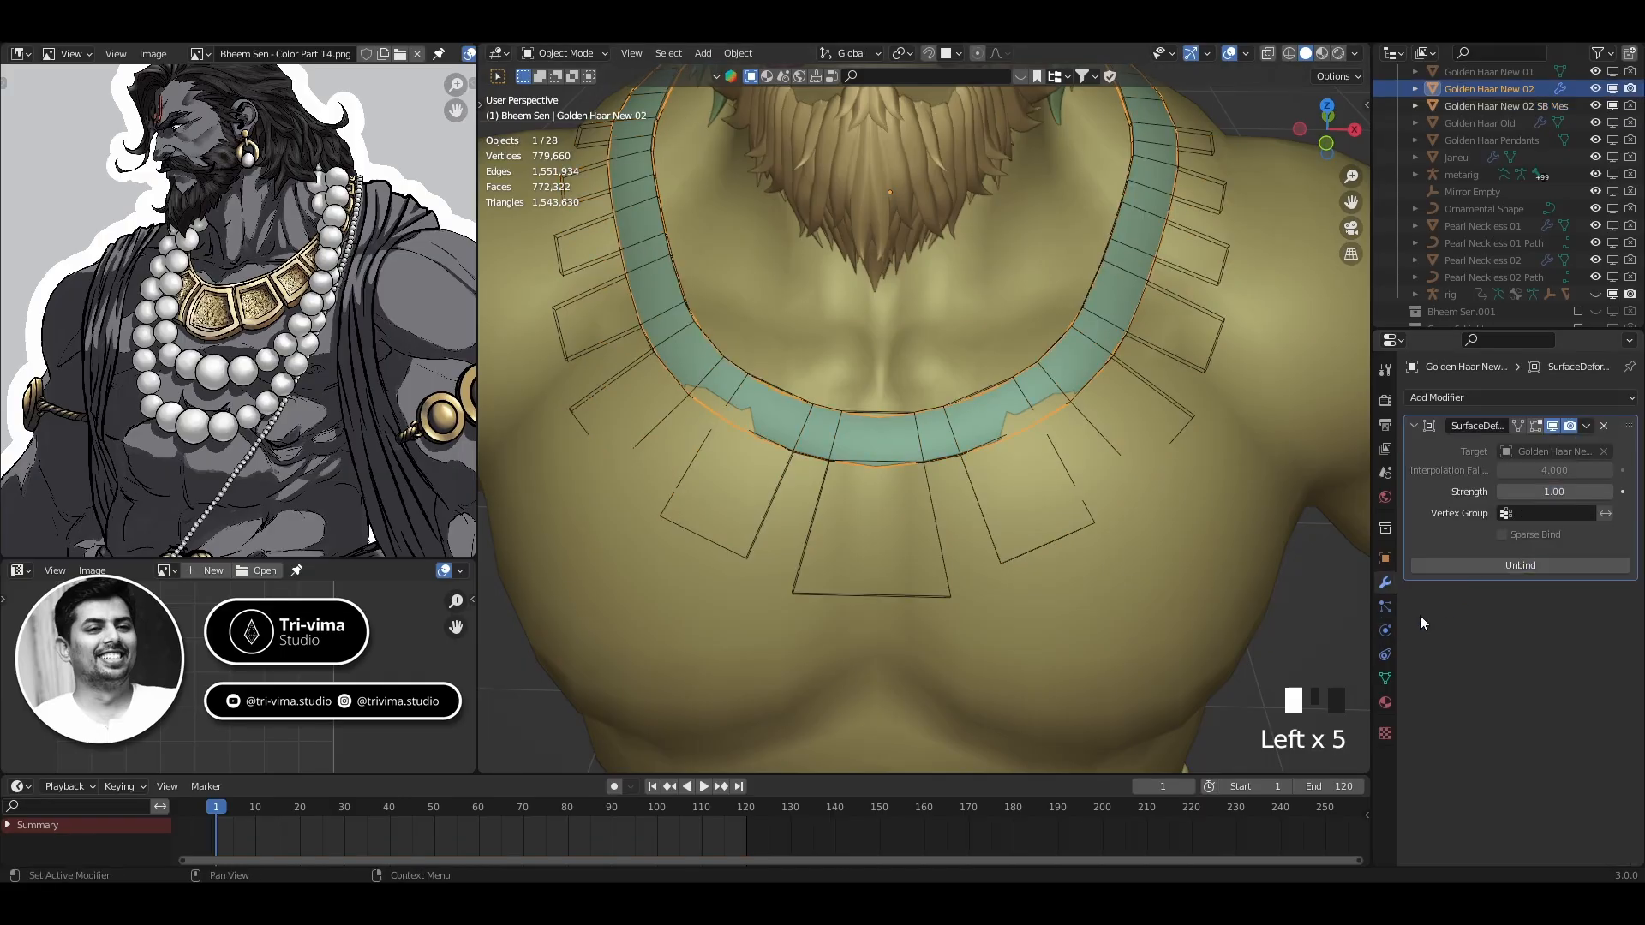
Bake the soft body simulation of the Golden Haar New 02 SB Mesh for frames 1 to 120
left_click(942, 562)
left_click(1385, 628)
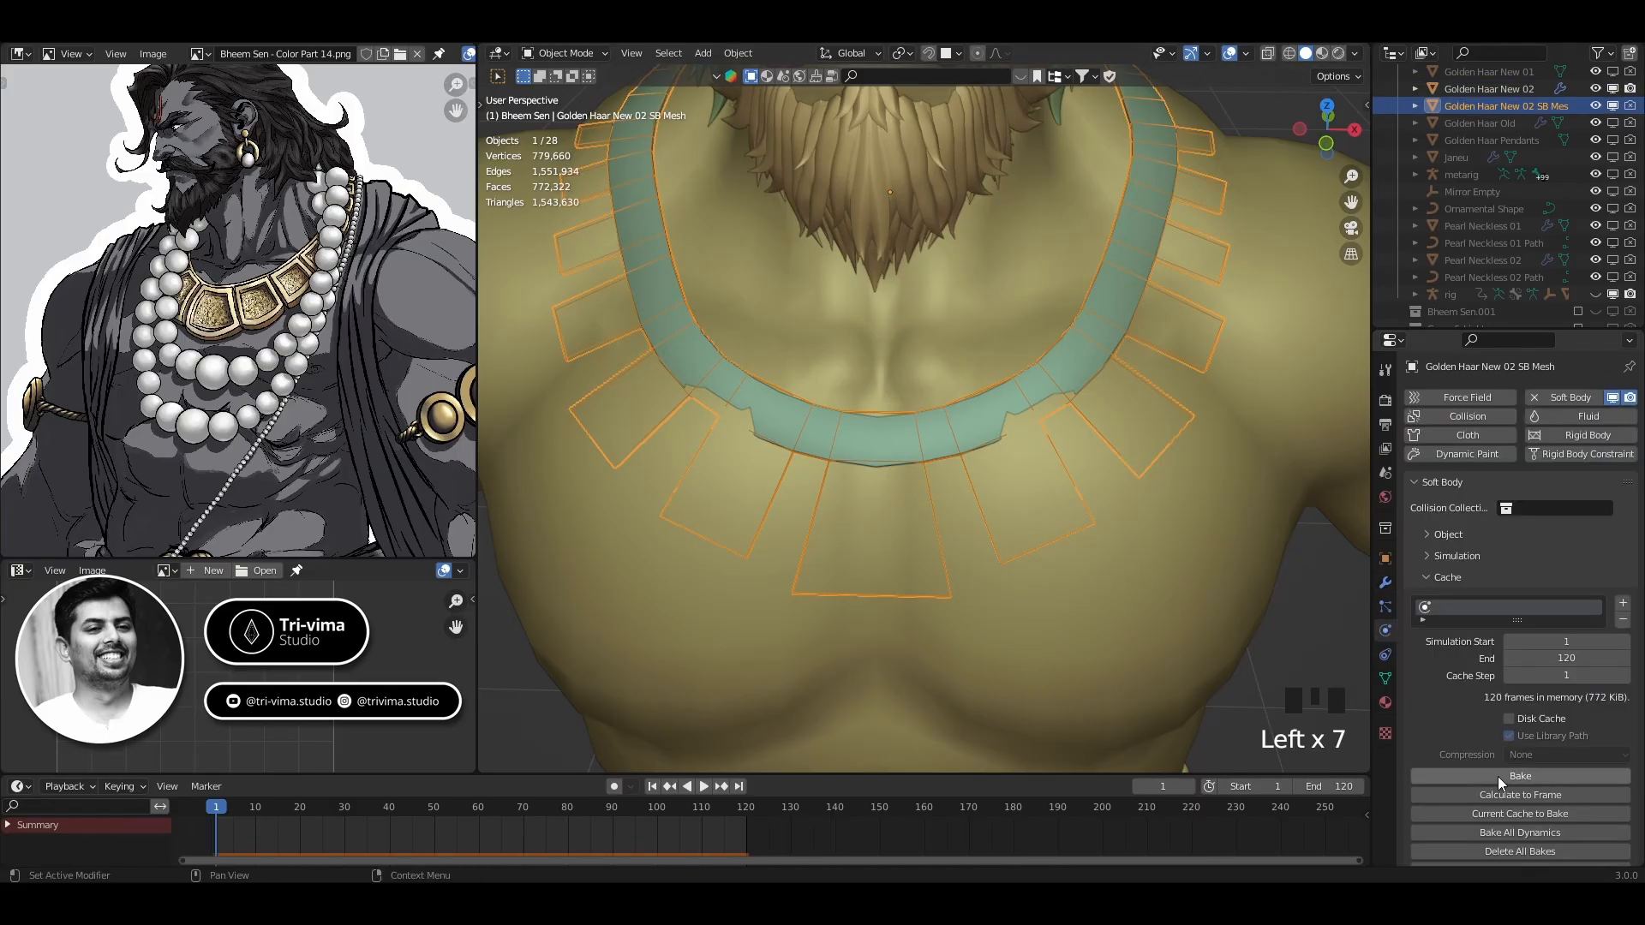
left_click(1497, 776)
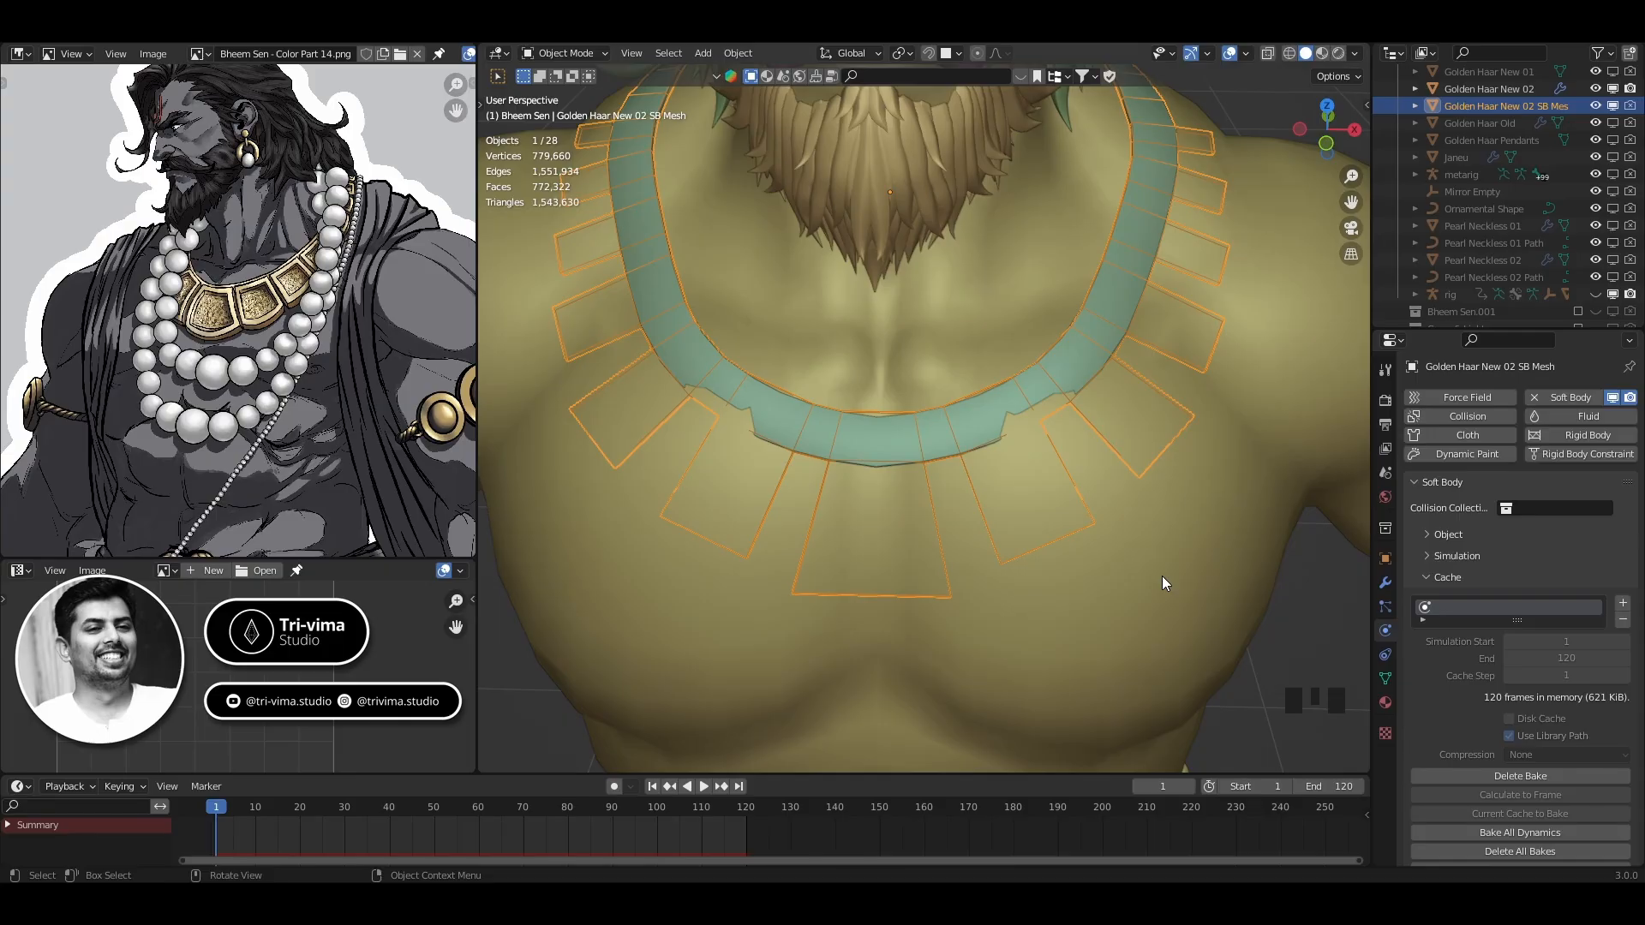
Play back the baked simulation, examine from the side how the extrusions rest against the chest, and return to frame 1
scroll(1114, 591, "down", 3)
left_click(703, 786)
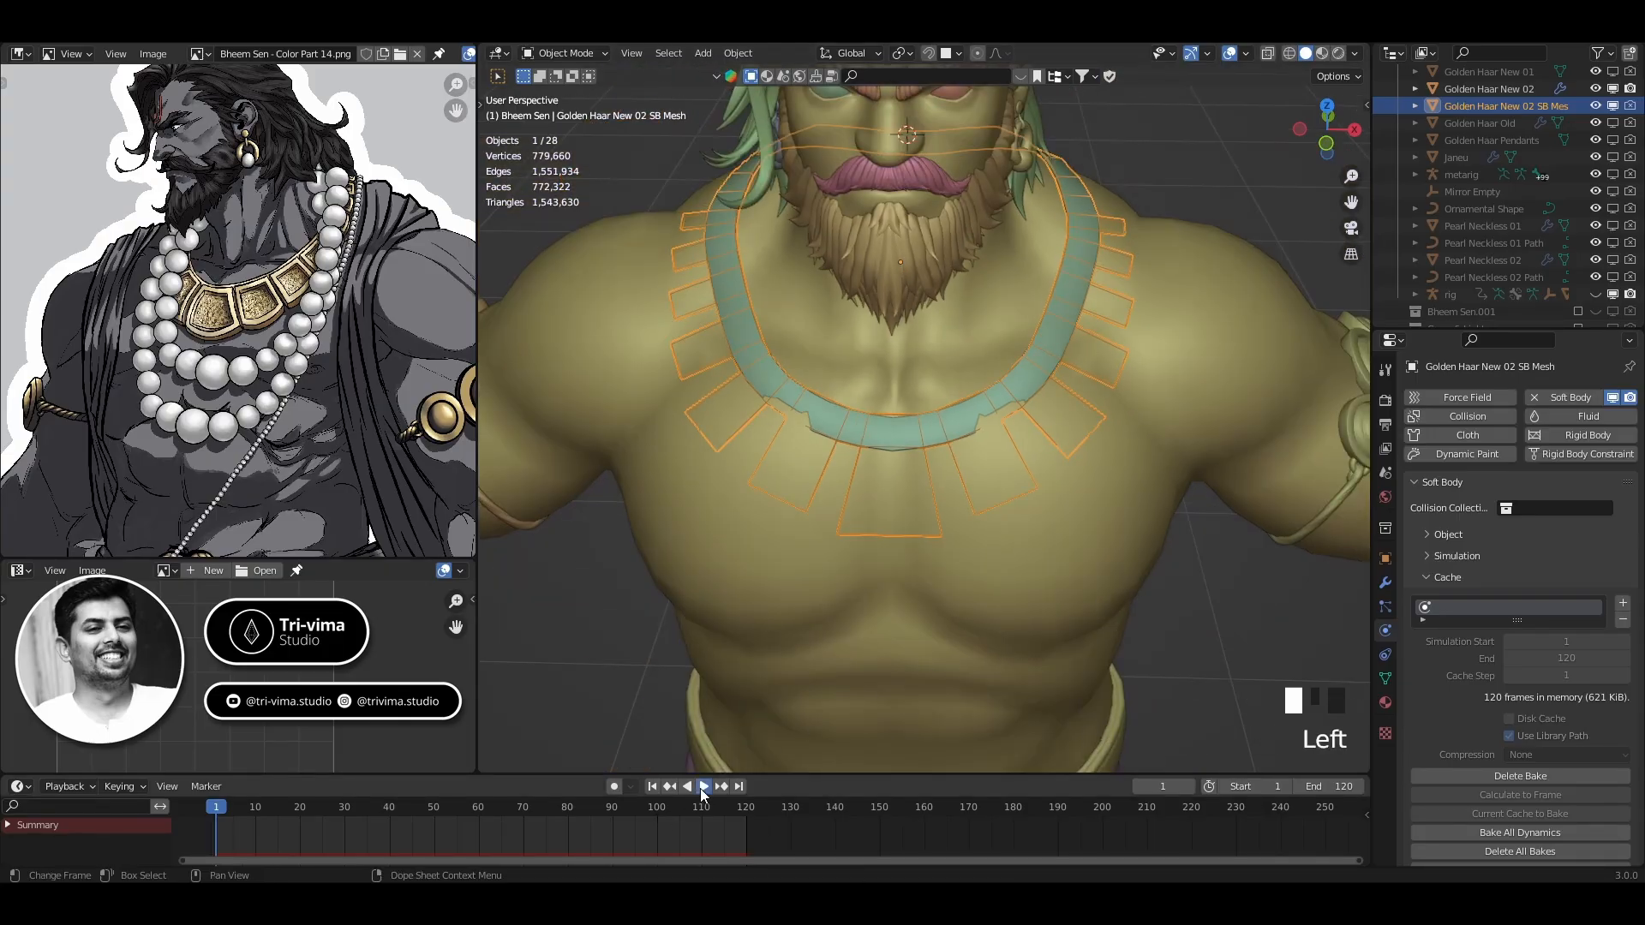
middle_click_drag(1071, 591, 799, 534)
scroll(866, 415, "up", 5)
scroll(866, 414, "down", 5)
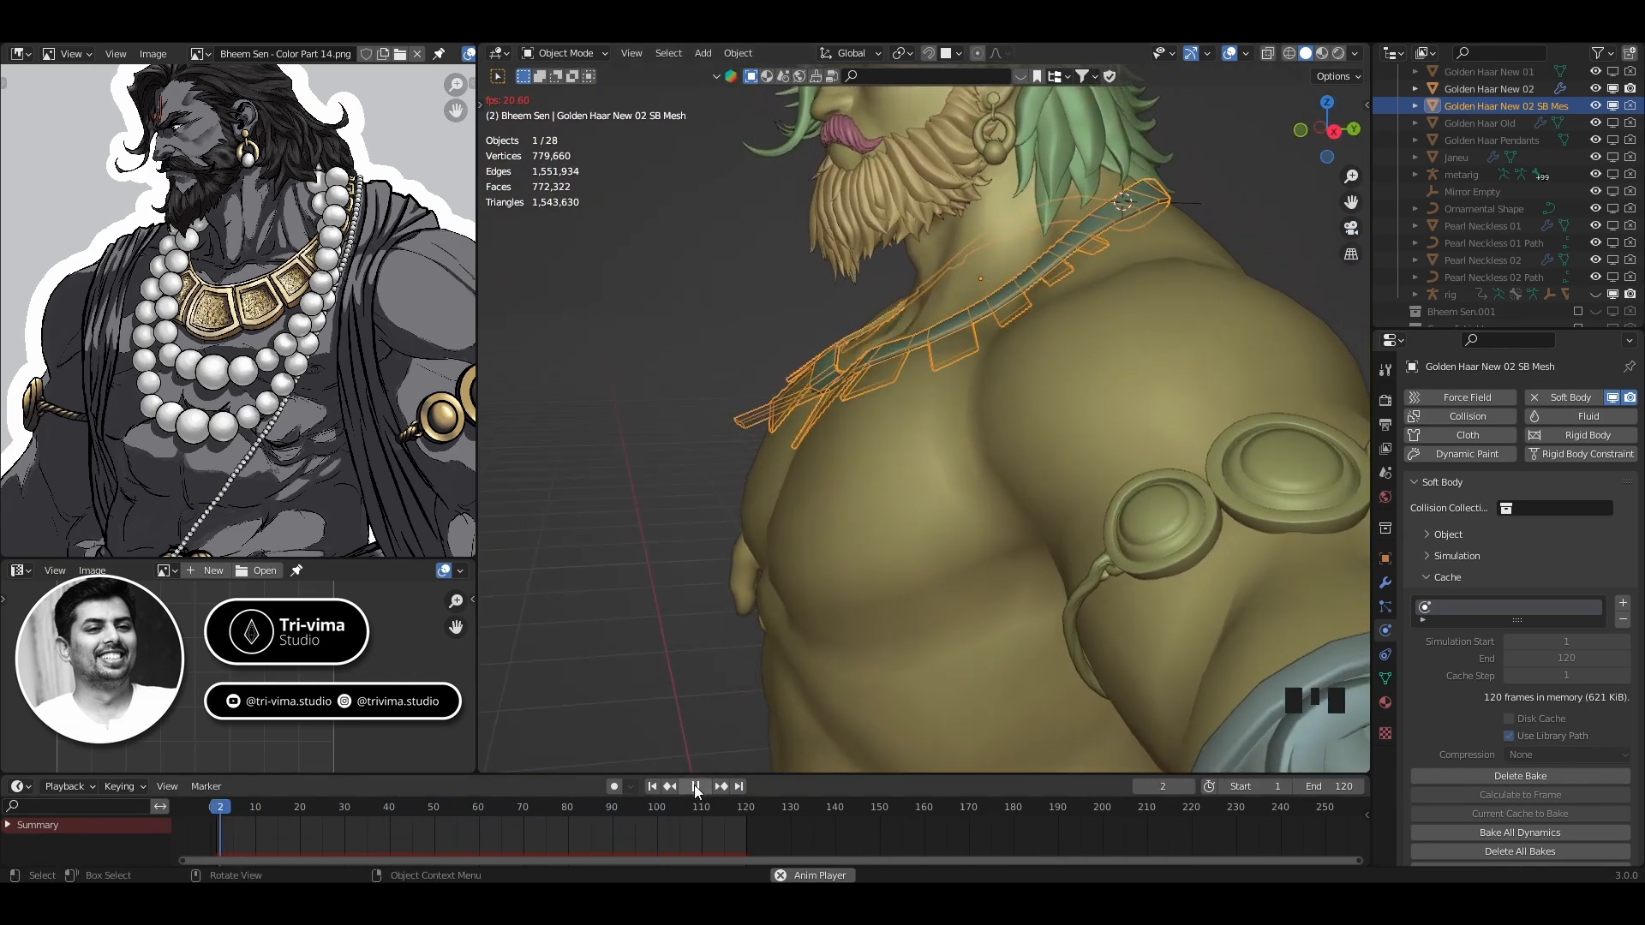
left_click(696, 787)
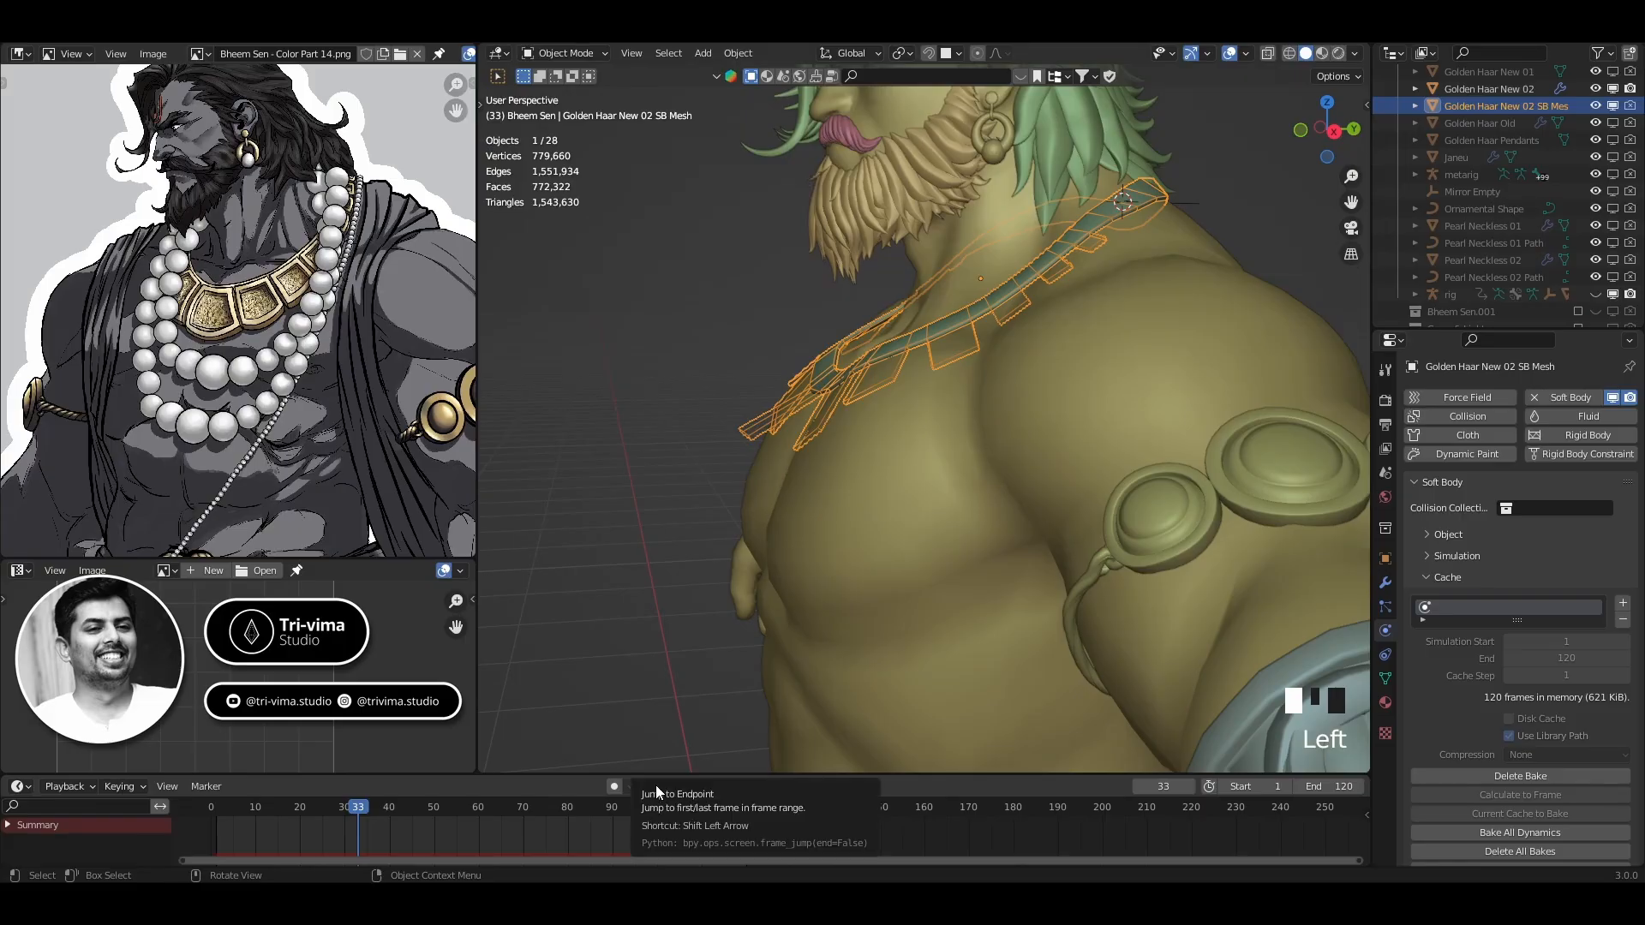
left_click(651, 786)
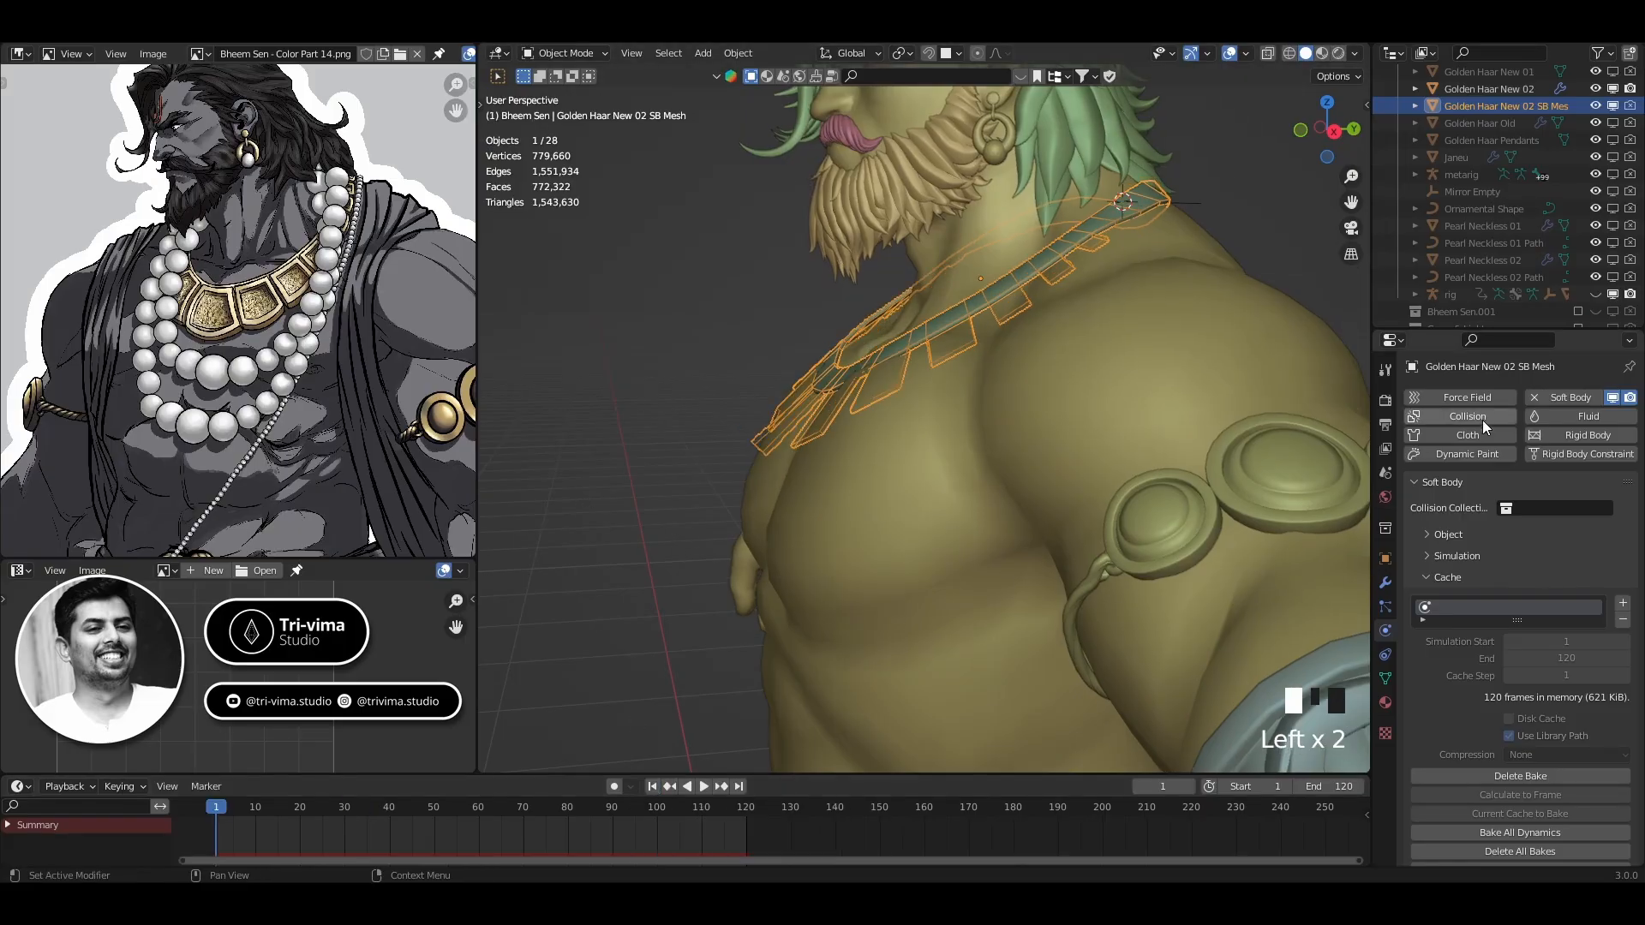
Move the centre extrusion's end face about 0.016 m down and toward the chest in right view and rotate it slightly
left_click(1384, 582)
key("Tab")
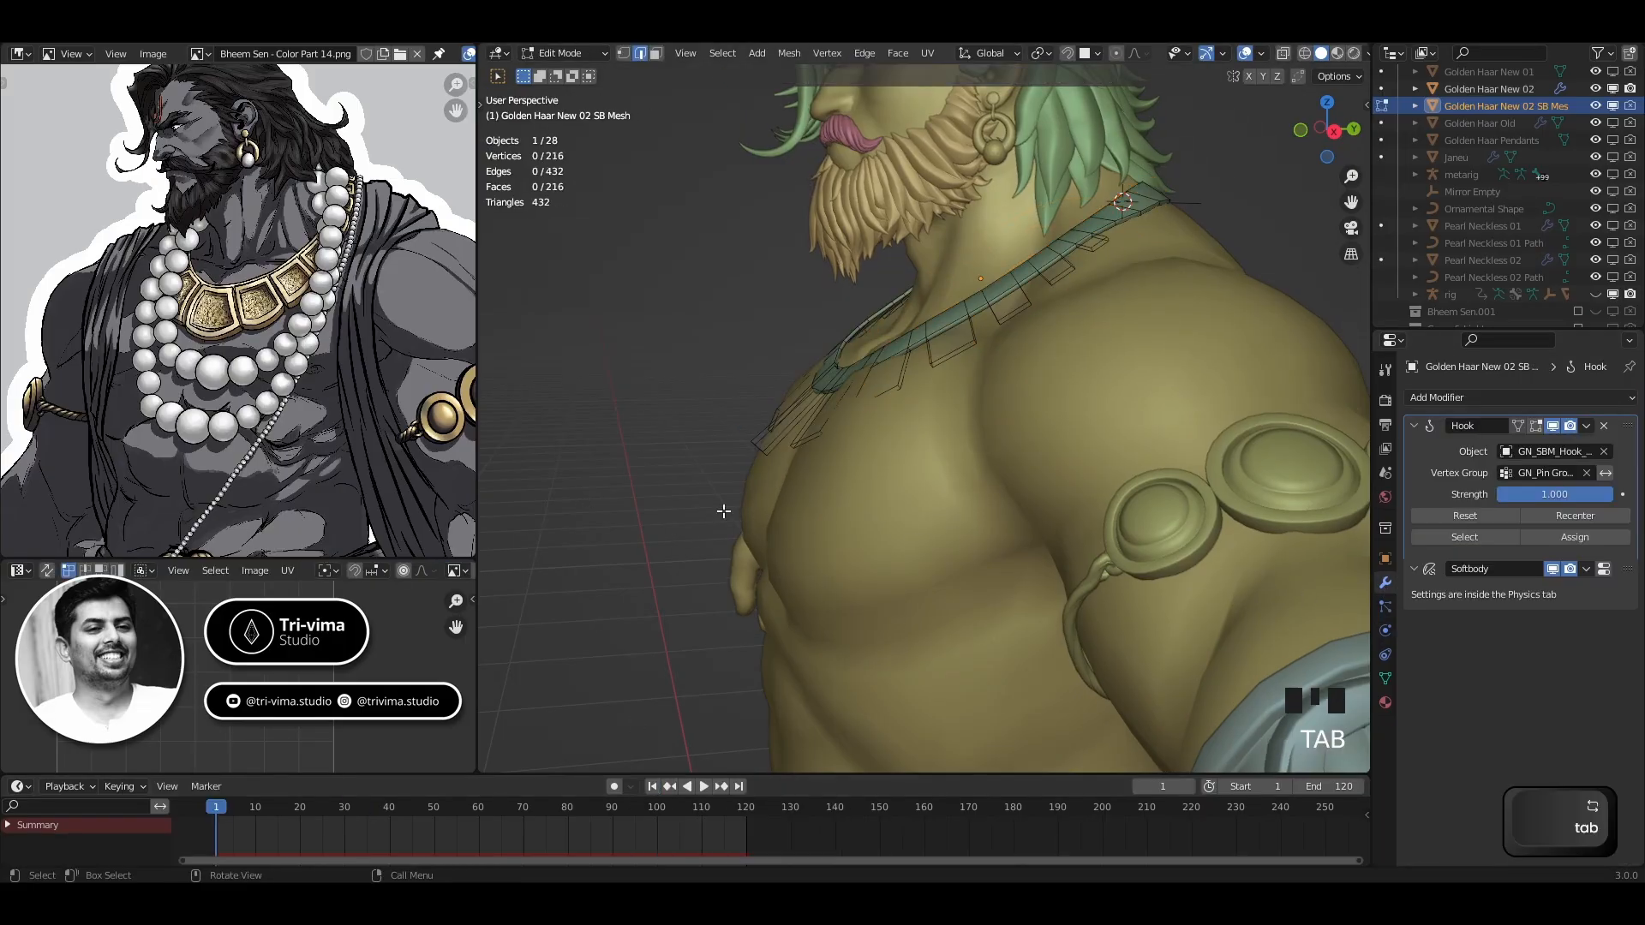
left_click(743, 448)
middle_click_drag(743, 448, 704, 482)
key("3")
left_click(780, 433)
key("KP_3")
scroll(705, 481, "up", 4)
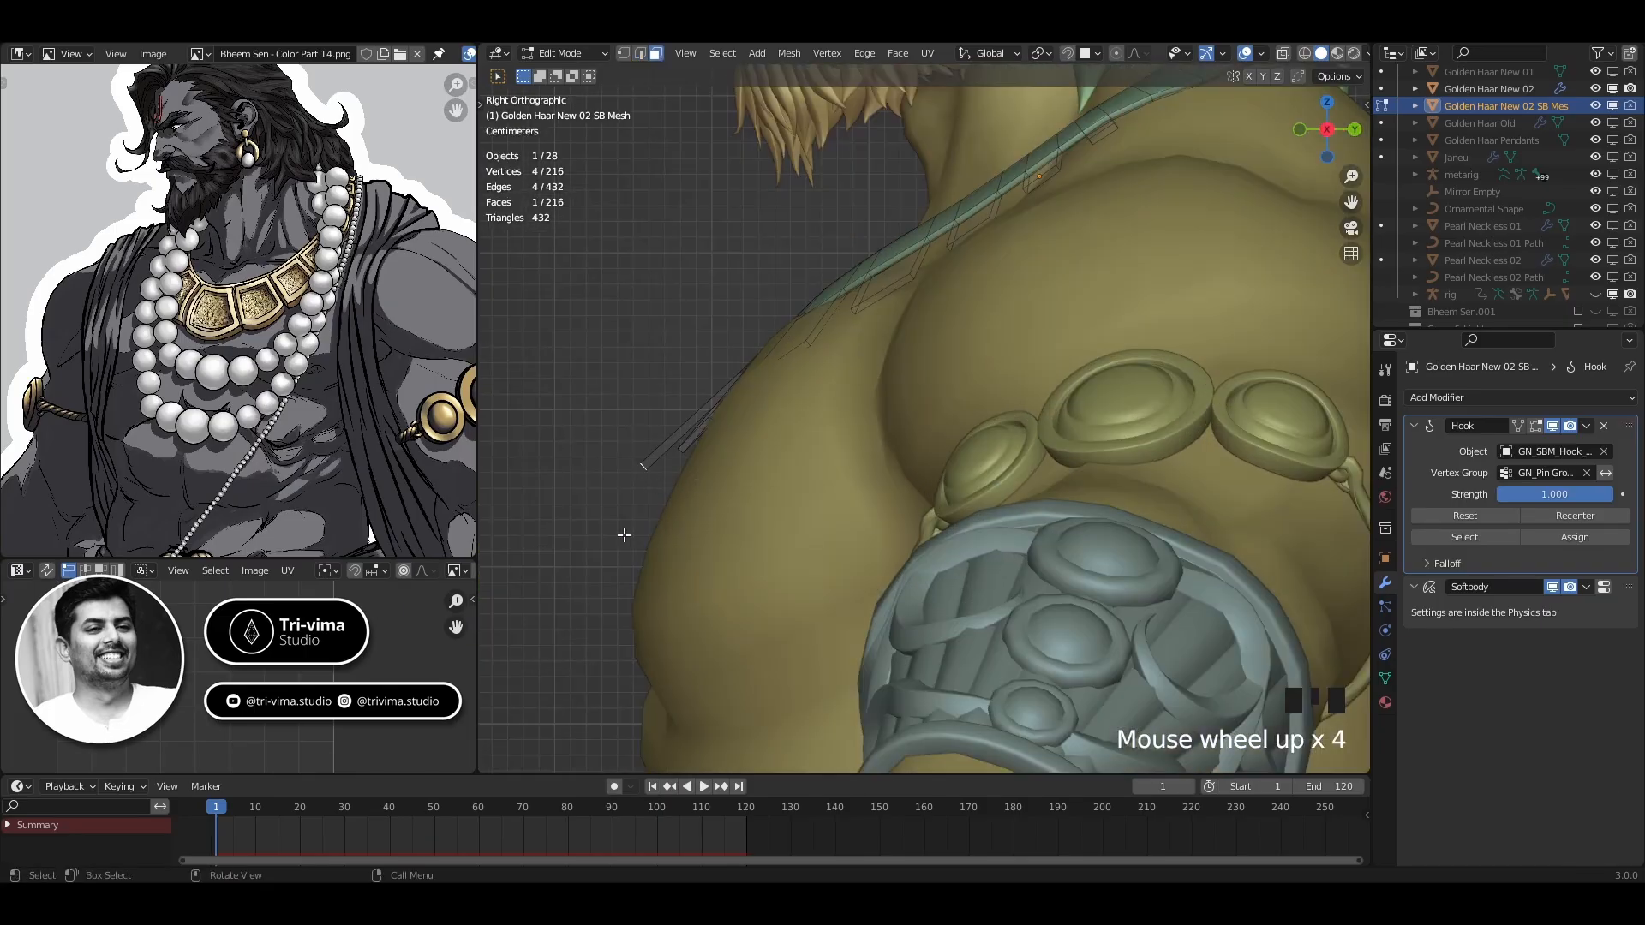
key("g")
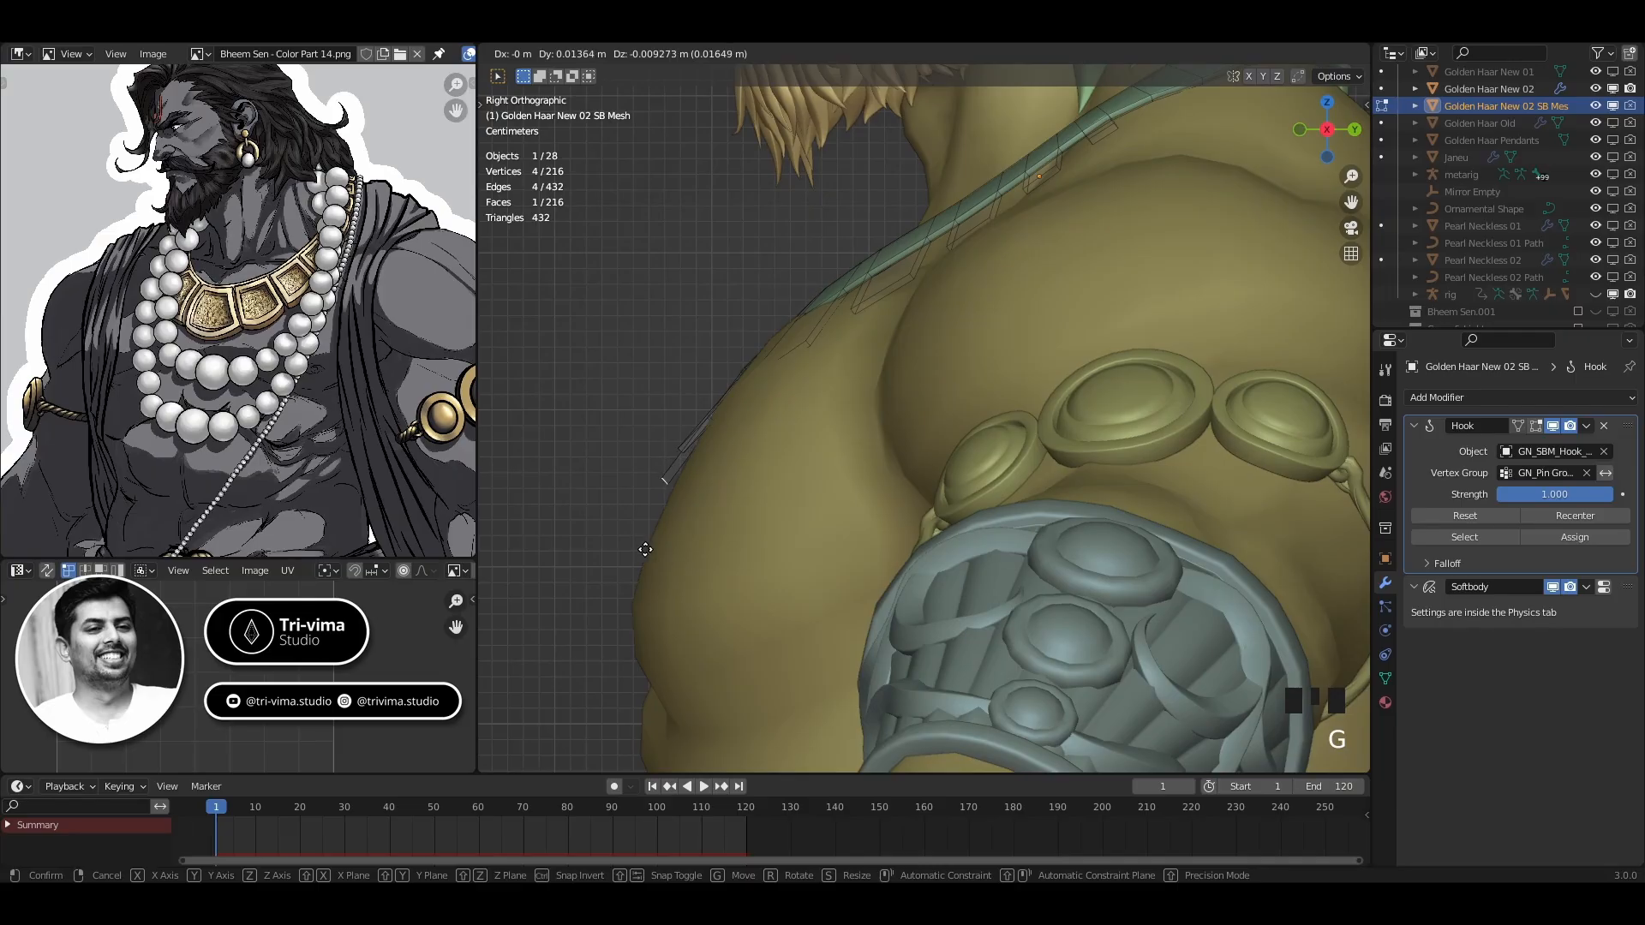
left_click(645, 549)
key("r")
left_click(744, 531)
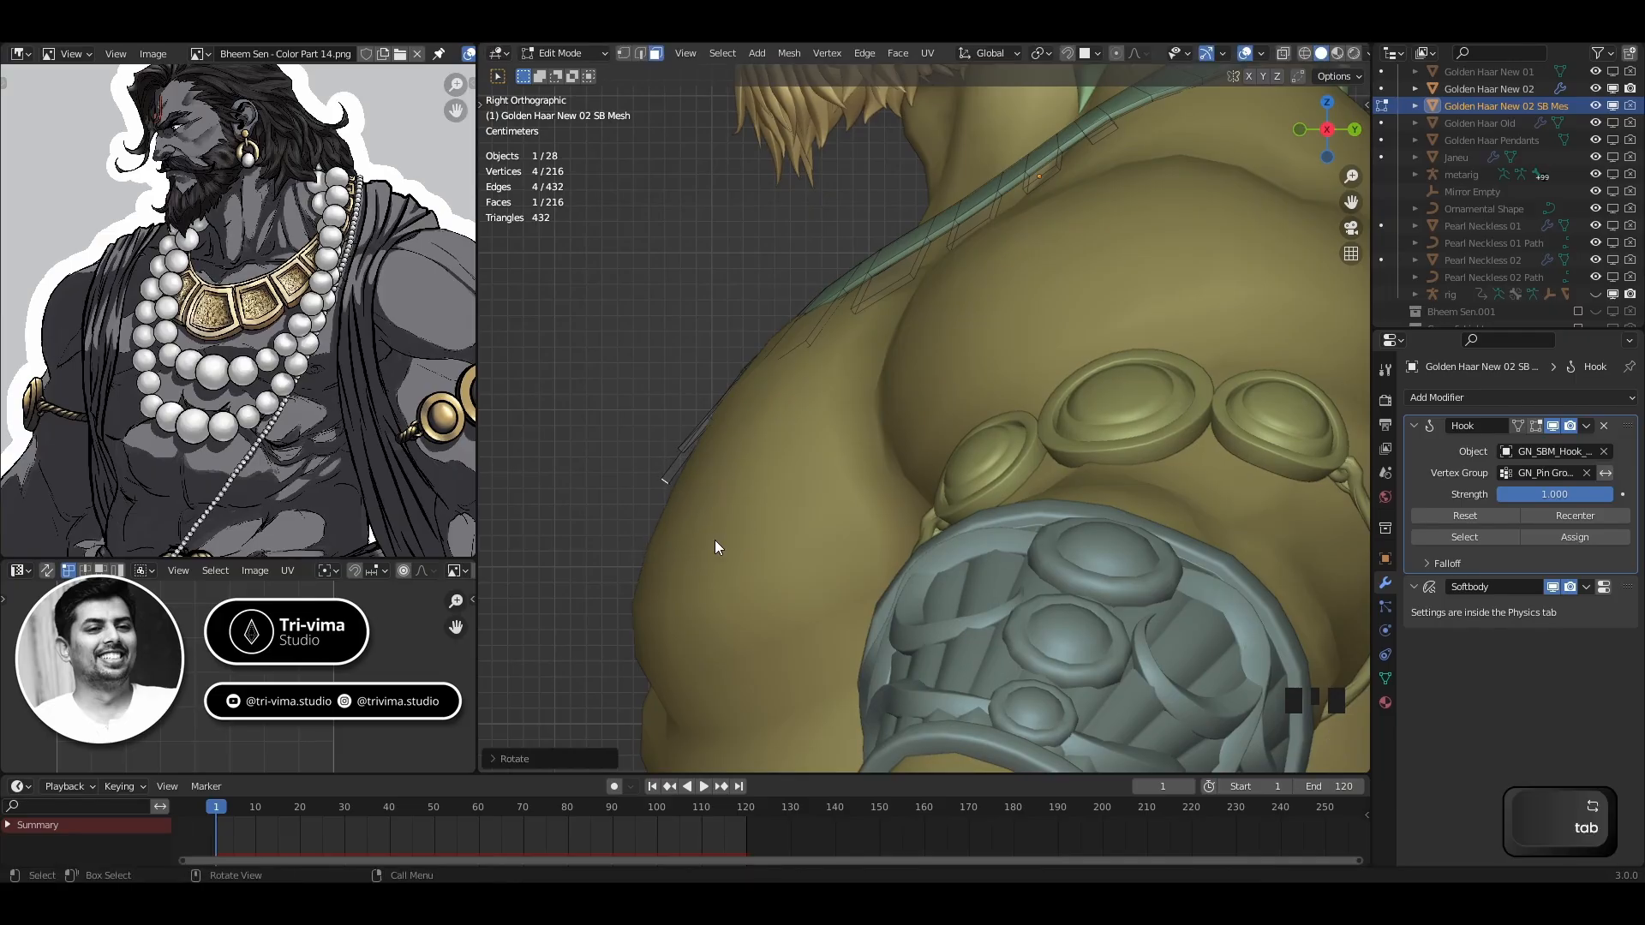
key("Tab")
Delete the existing soft body bake and bake the simulation again with the adjusted centre extrusion
left_click(1385, 631)
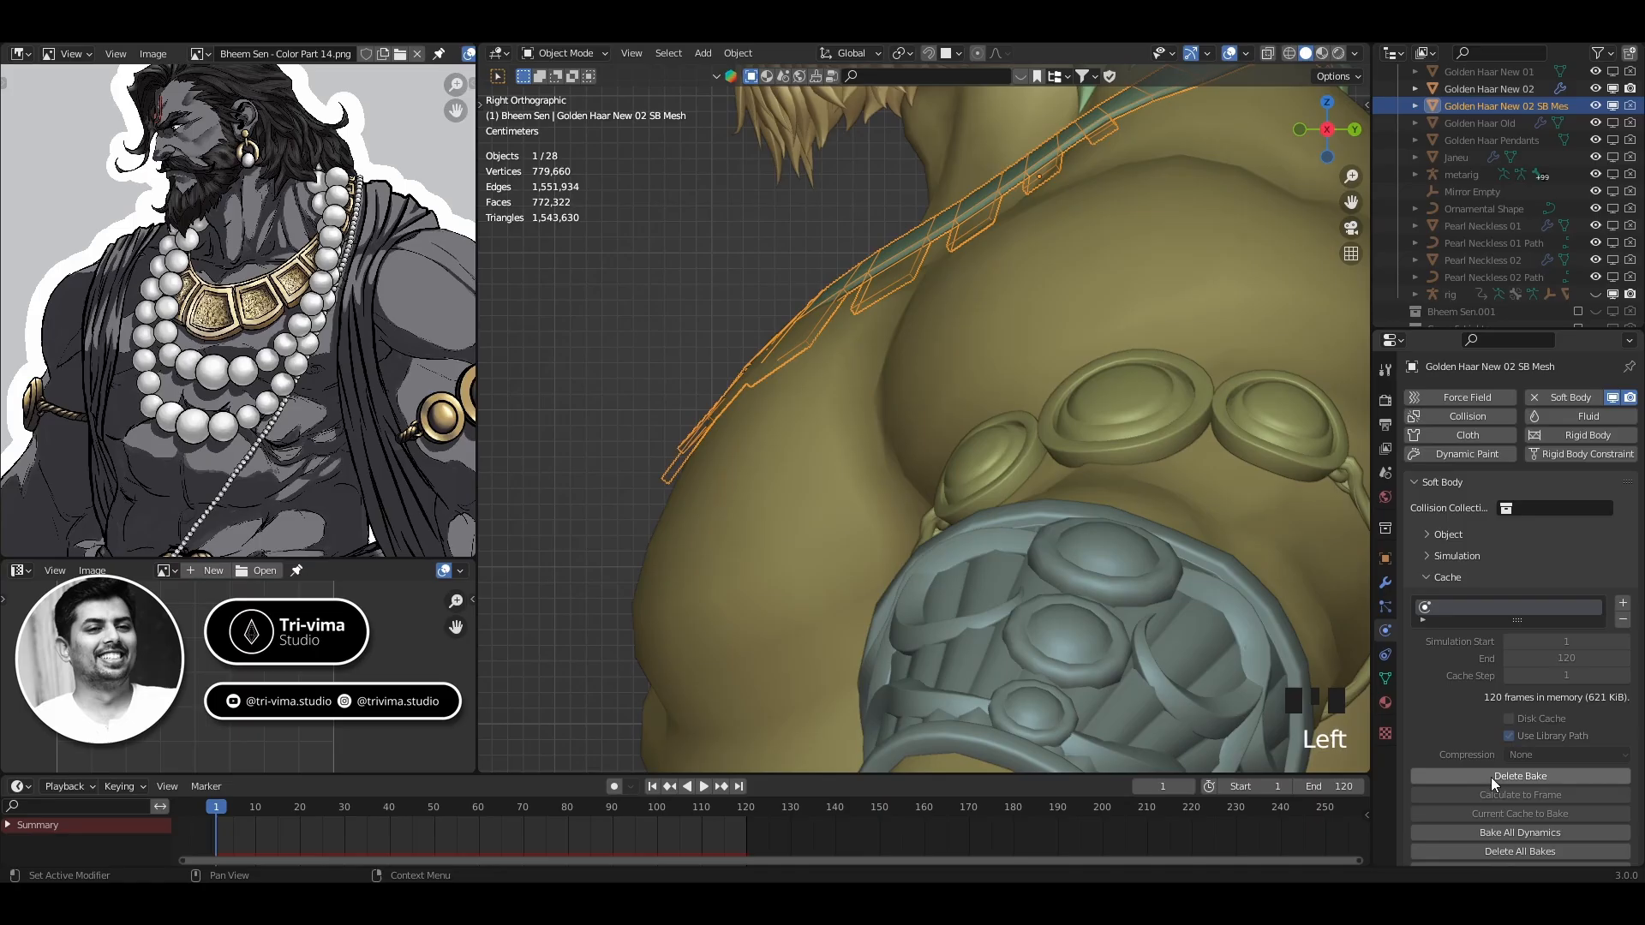
left_click(1490, 776)
middle_click_drag(582, 491, 711, 430)
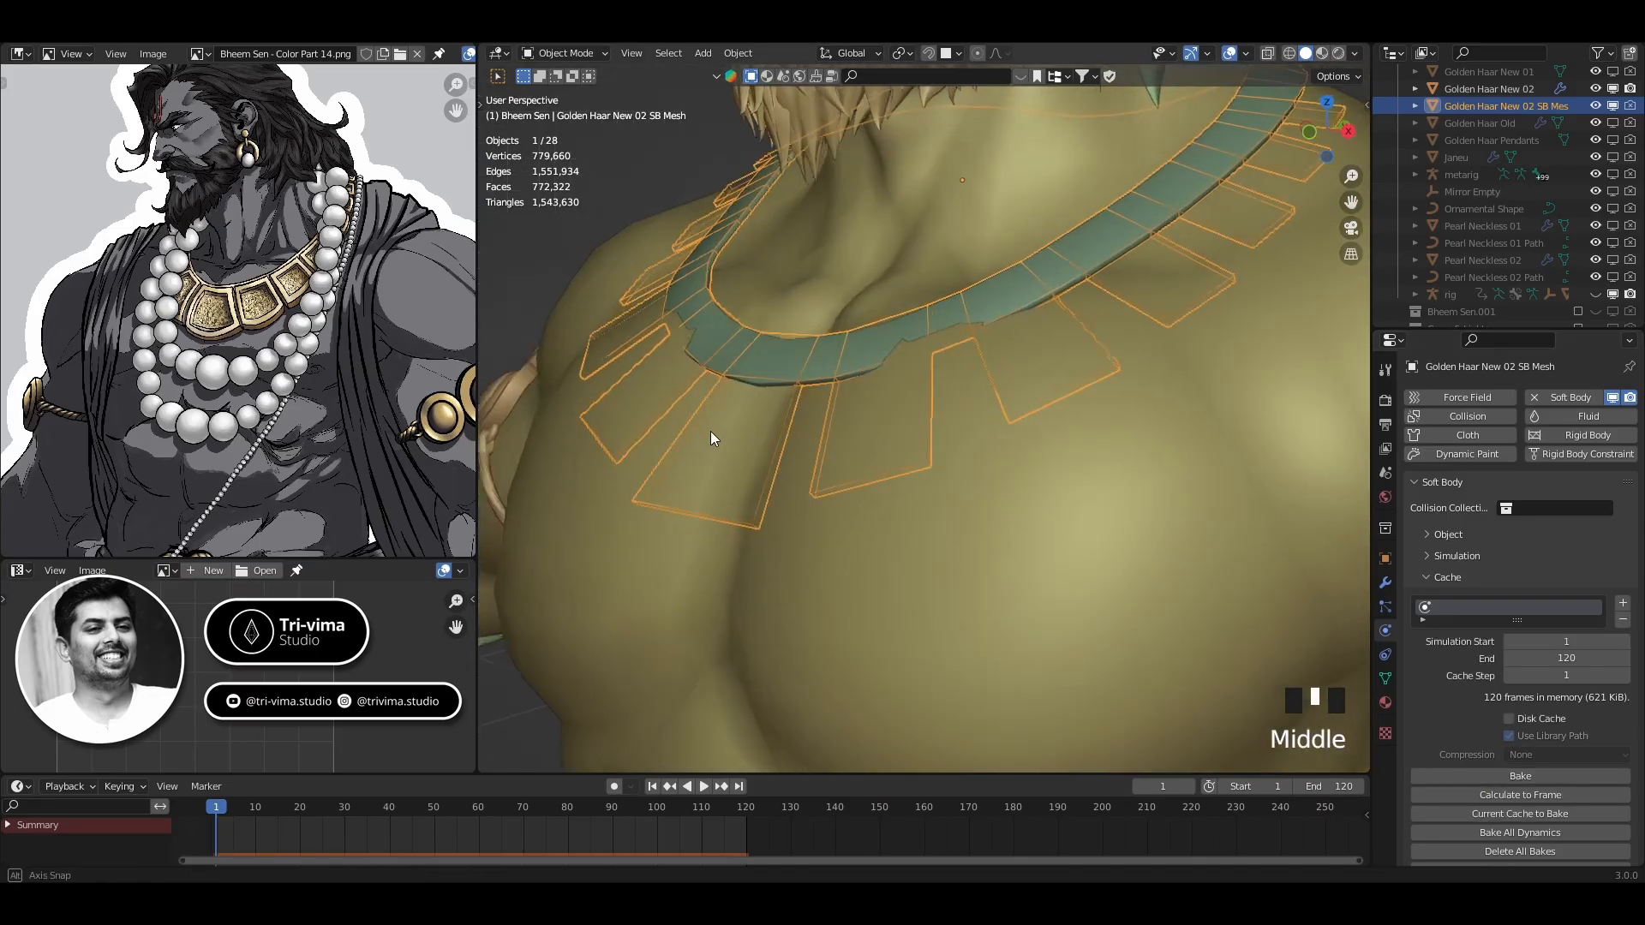
scroll(720, 436, "down", 4)
left_click(1505, 777)
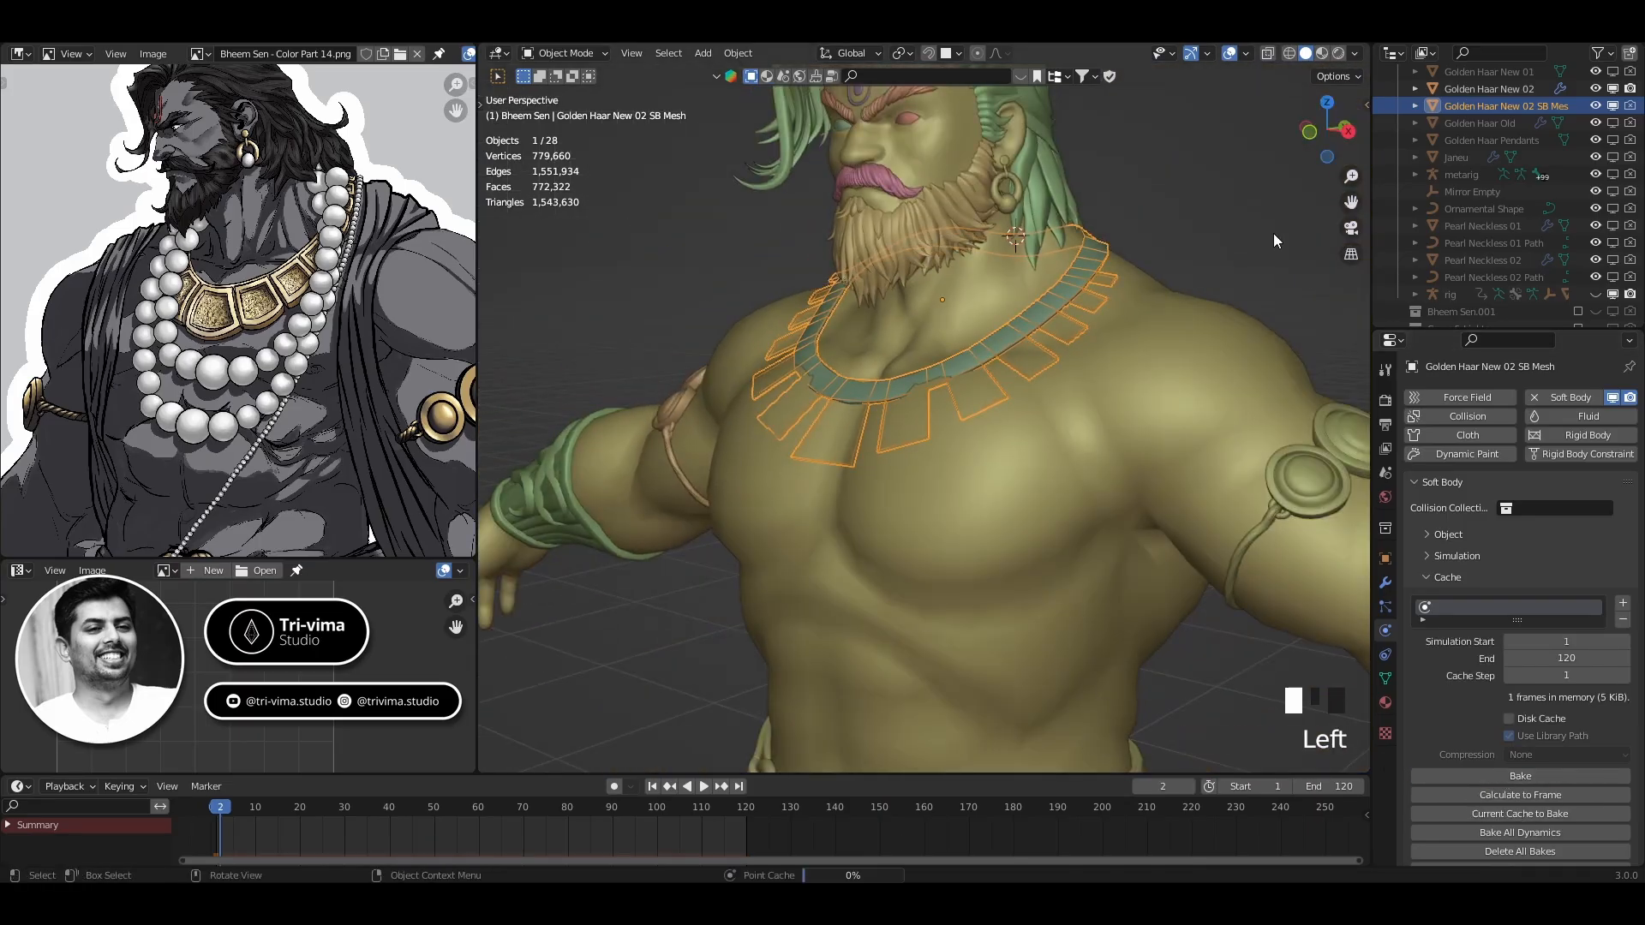
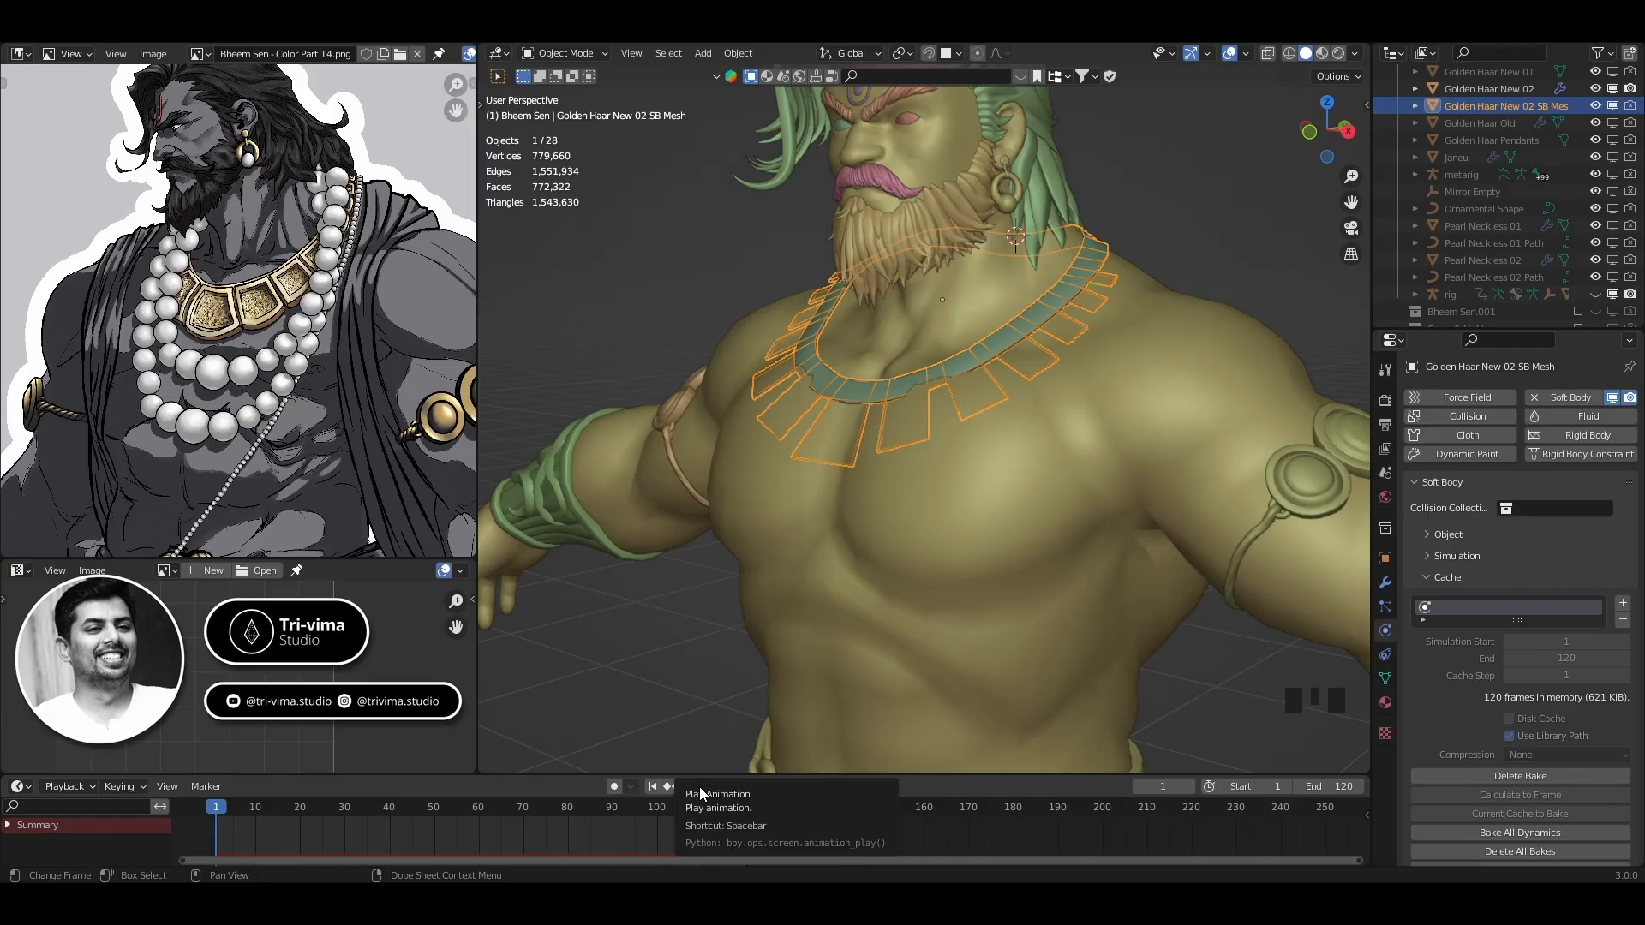
Play the rebaked animation and examine the extrusions' motion from the front and from below
left_click(699, 787)
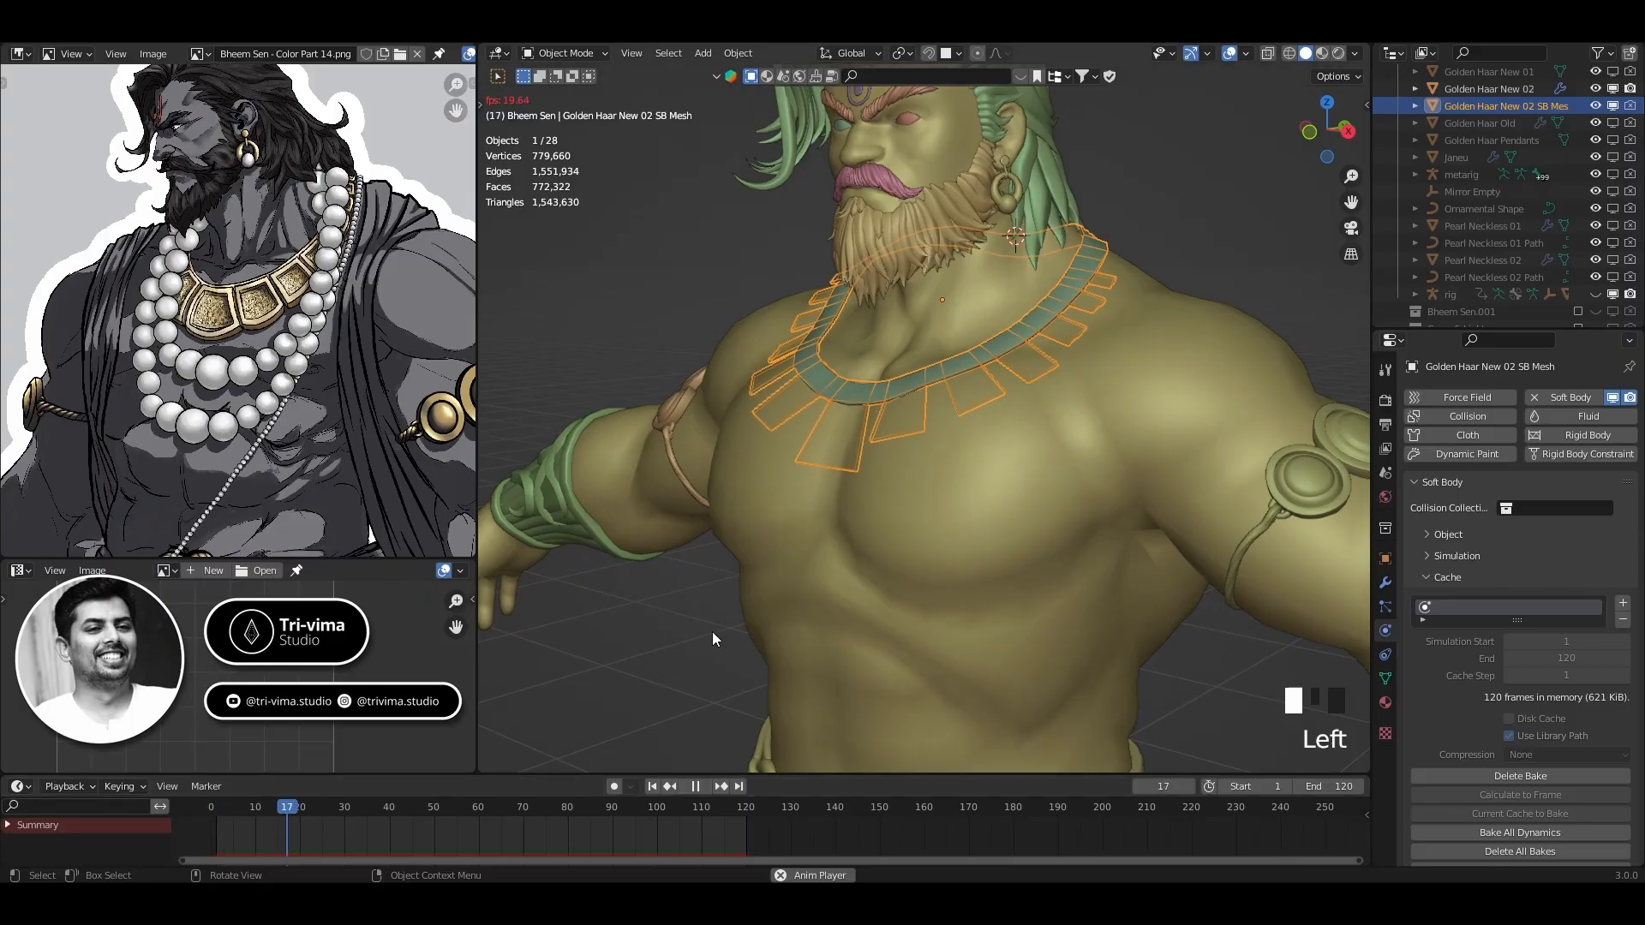
middle_click_drag(712, 631, 966, 502)
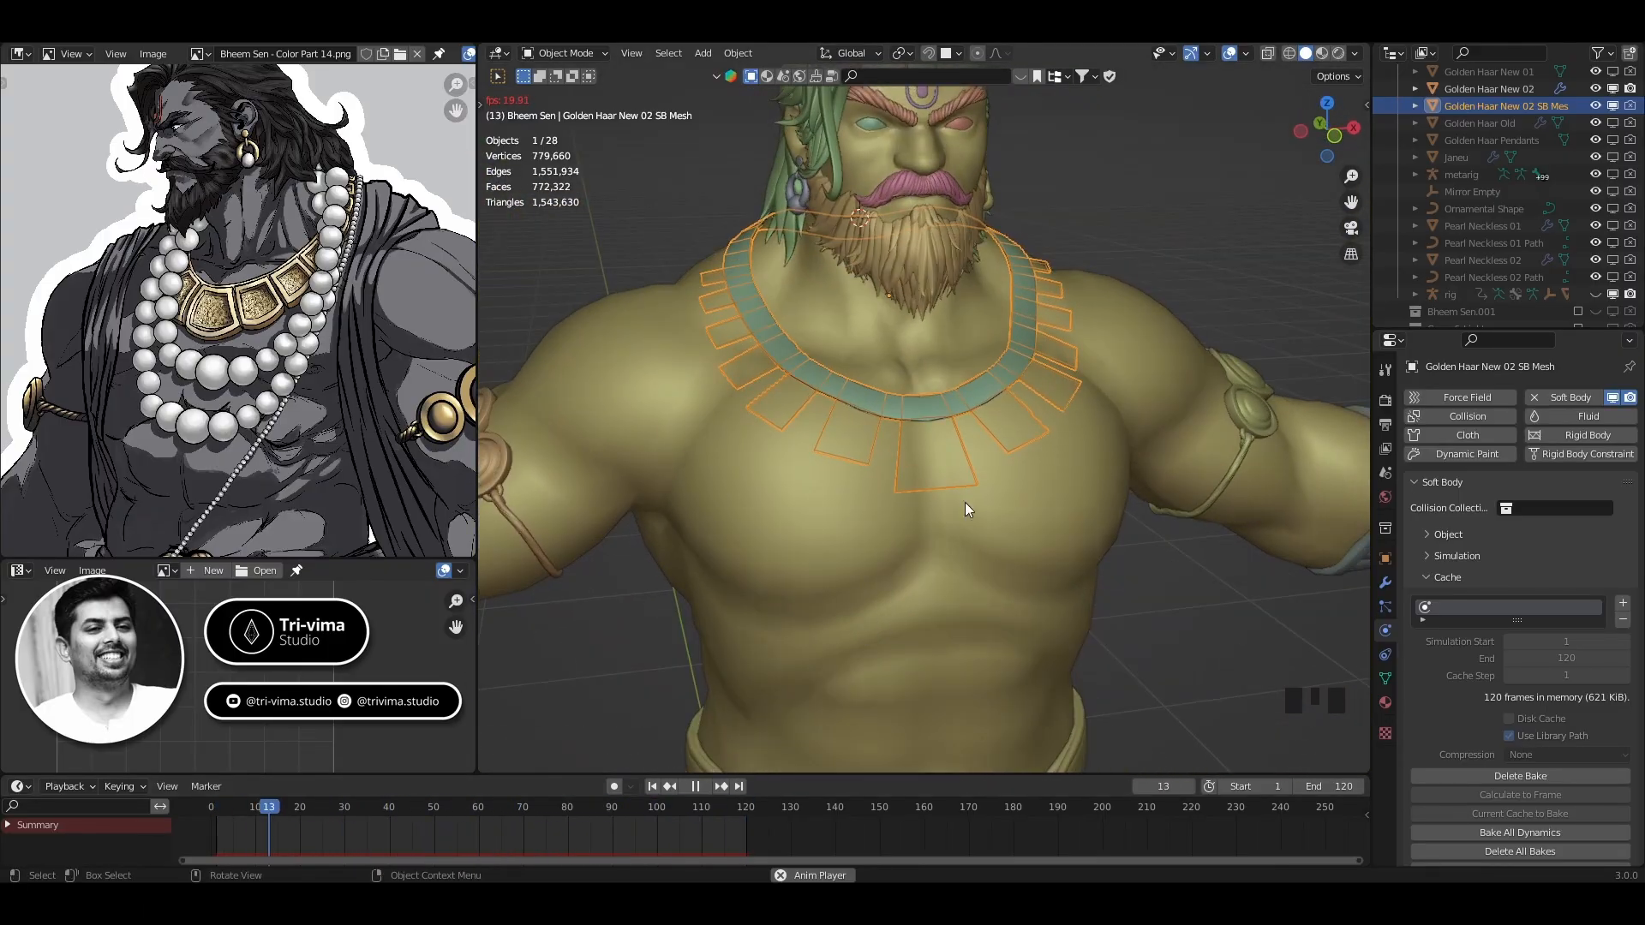
middle_click_drag(1114, 539, 1060, 467)
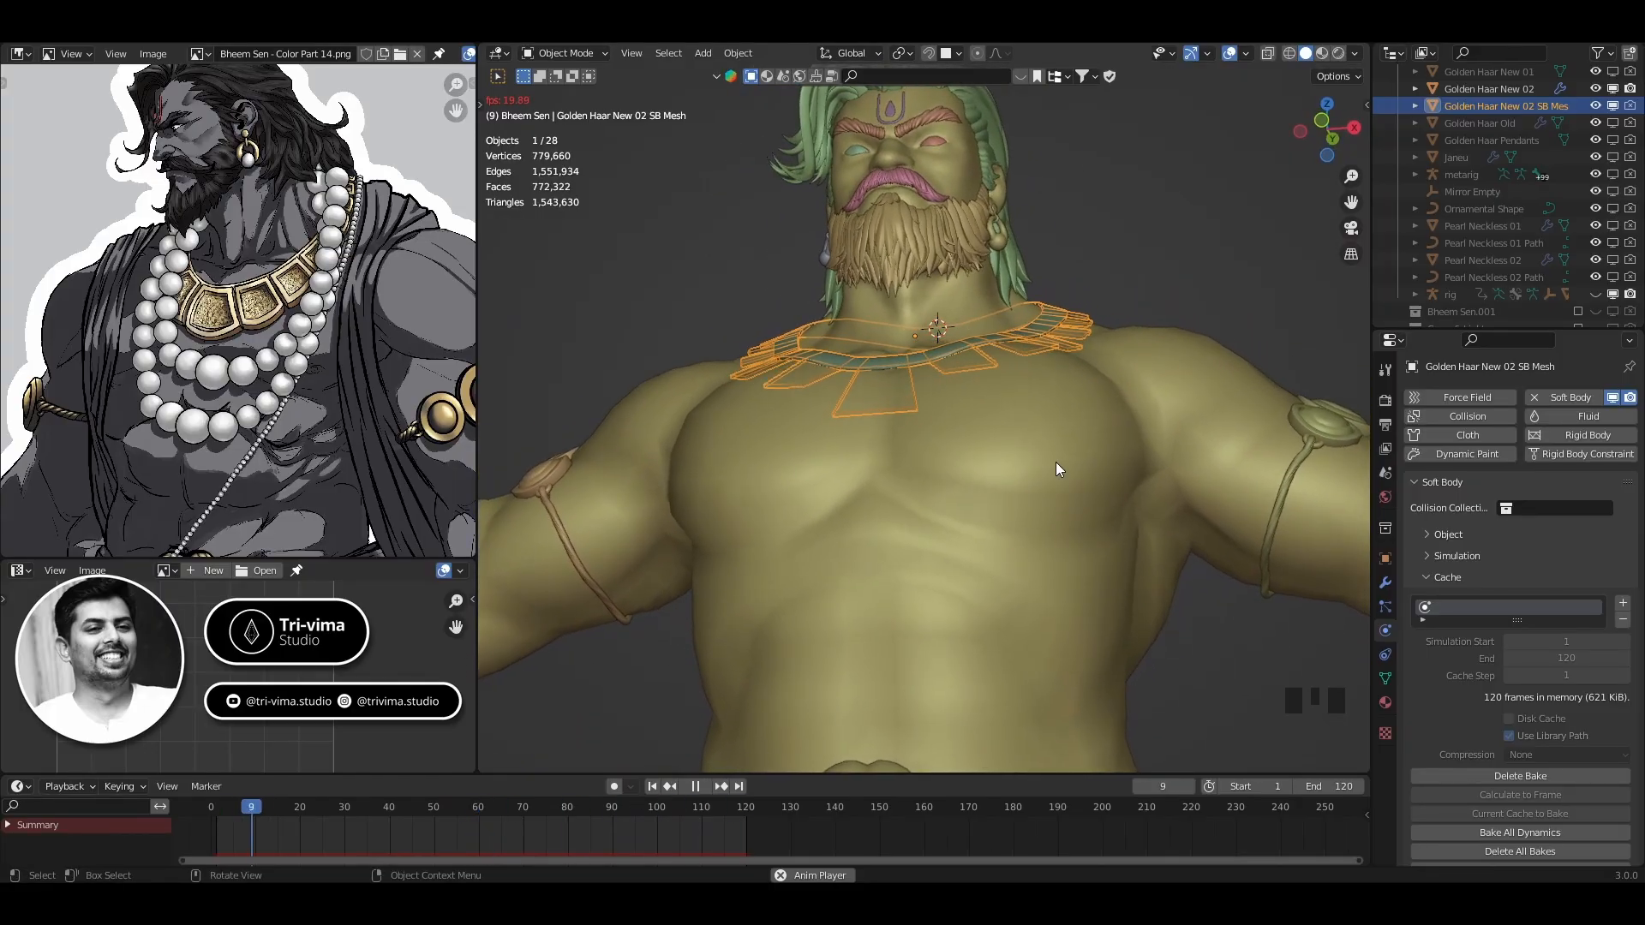
Review the playback from start frame 30 at several angles, stop and rewind it, and restore the start frame to 1
left_click(1262, 787)
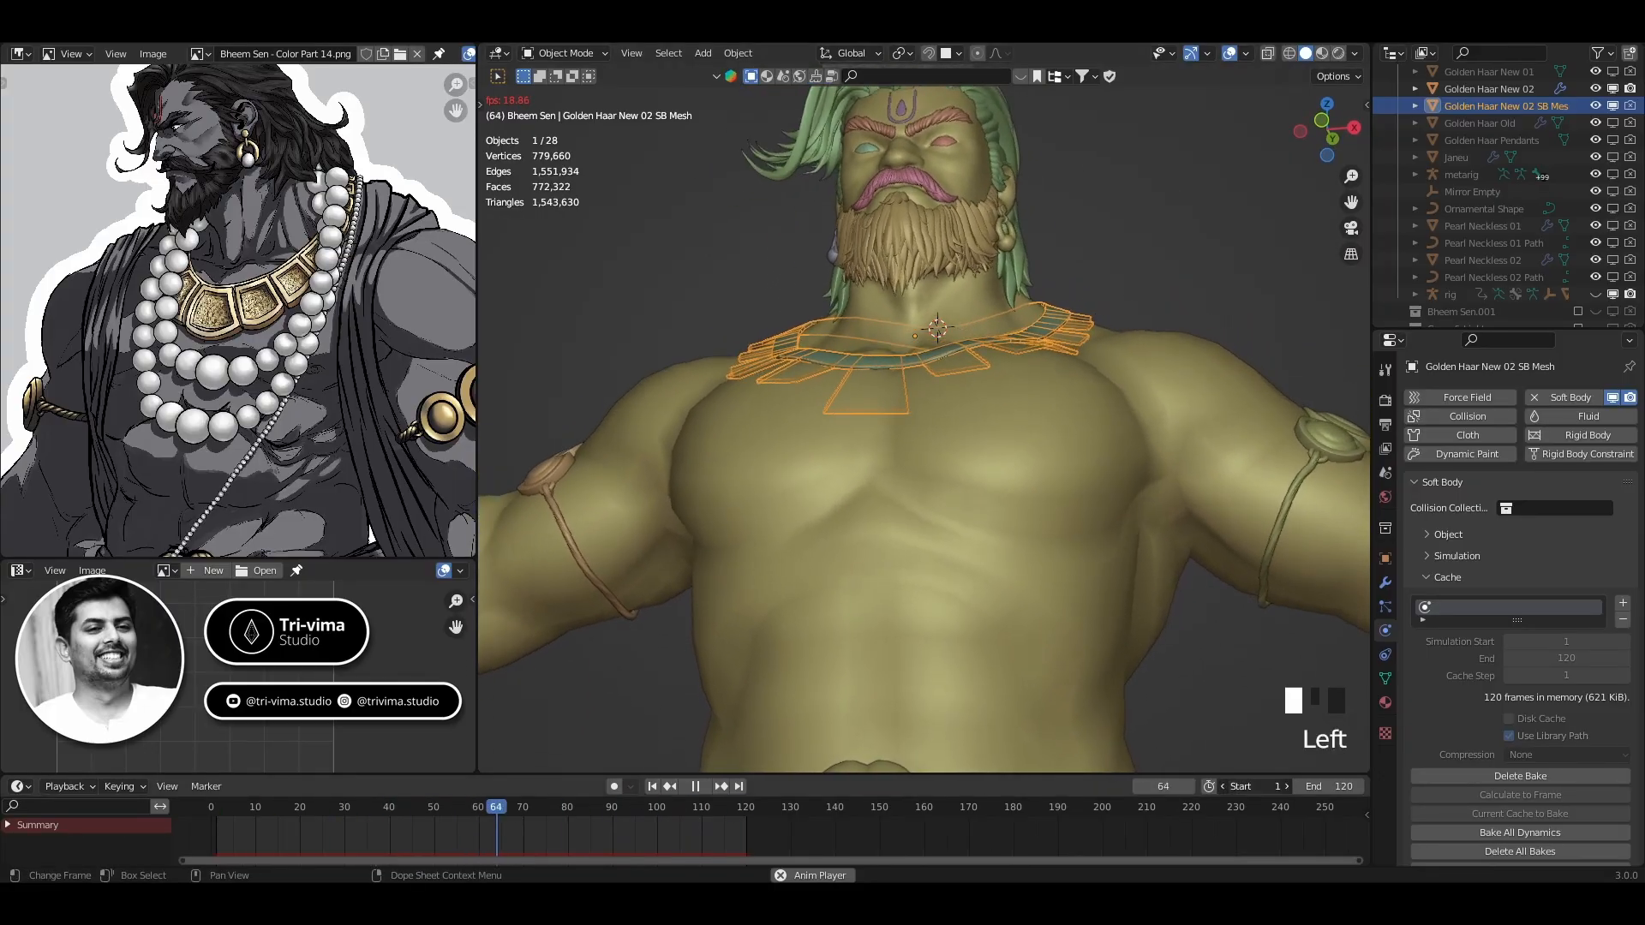
type("30")
key("Return")
middle_click_drag(873, 390, 896, 492)
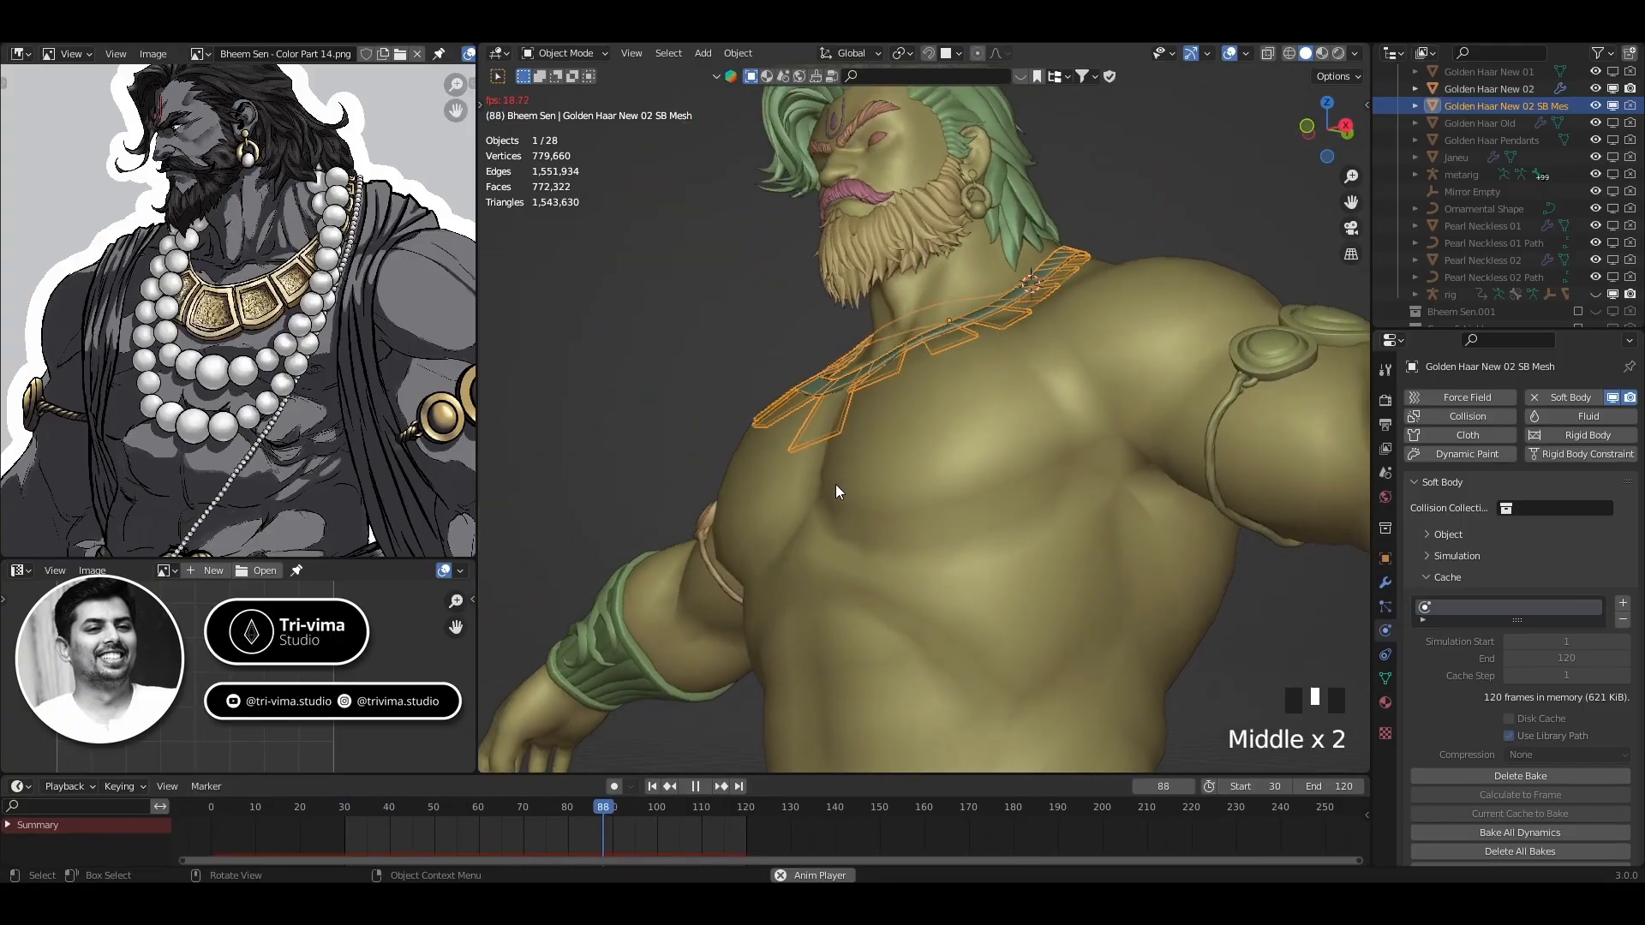
middle_click_drag(882, 388, 975, 432)
left_click(696, 788)
left_click(652, 786)
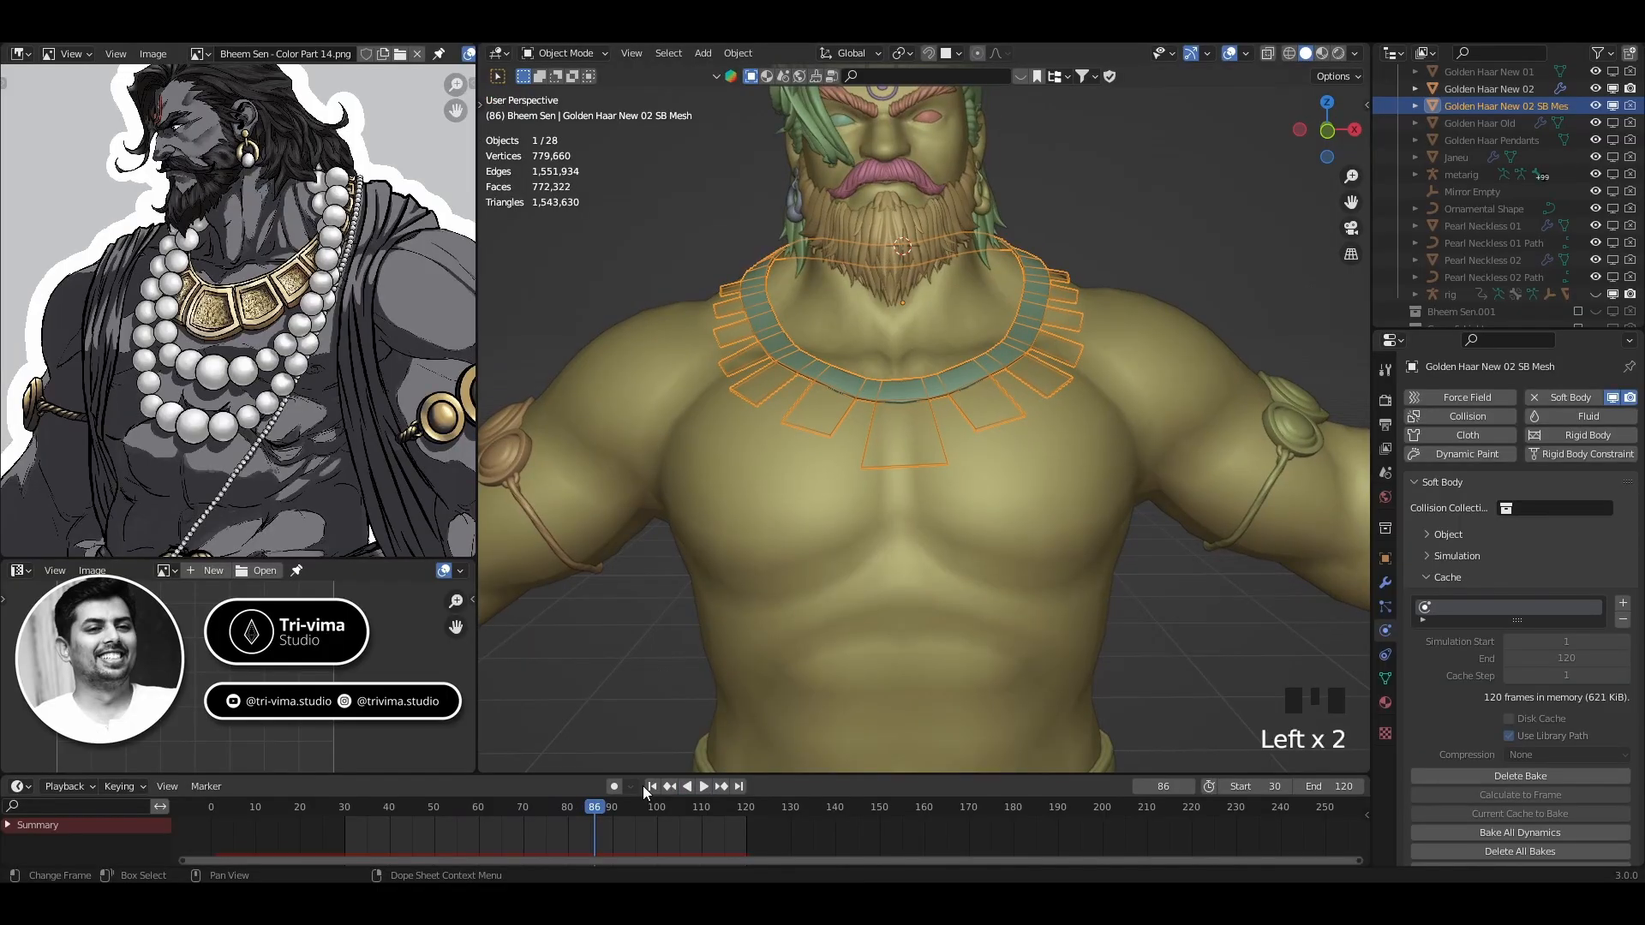
left_click(652, 788)
left_click(1255, 787)
type("1")
key("Return")
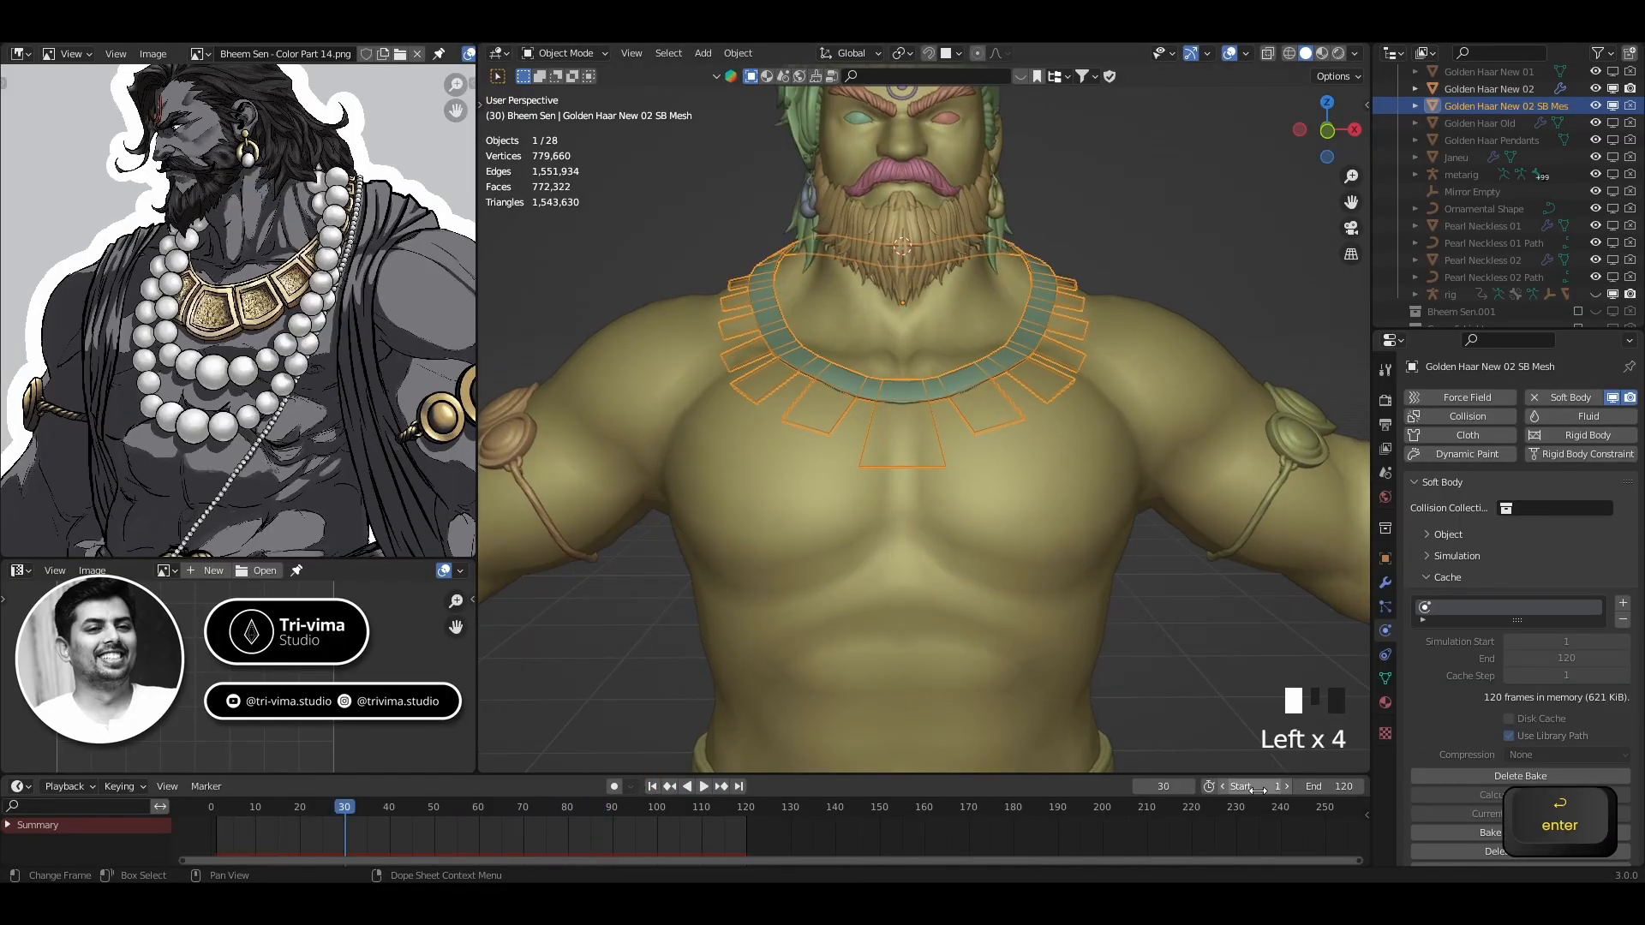
Enter Edit Mode on the soft body mesh with edge selection and pick end edges on the extrusions beside the centre one
left_click(1383, 582)
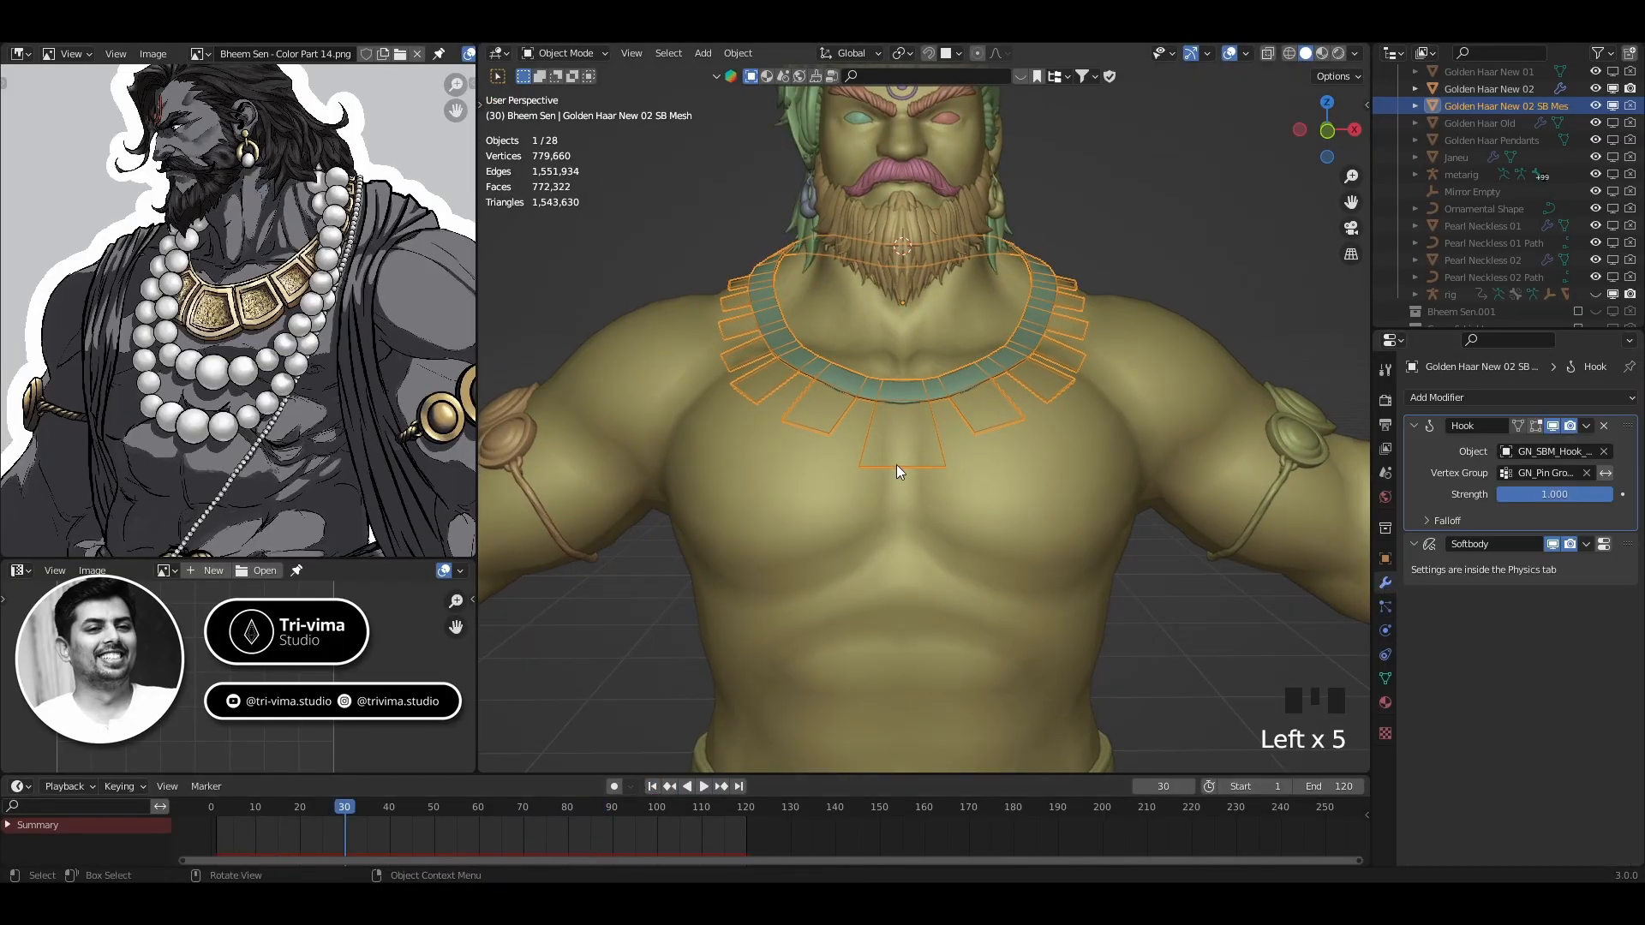
key("Tab")
middle_click_drag(896, 463, 955, 281)
scroll(955, 281, "up", 4)
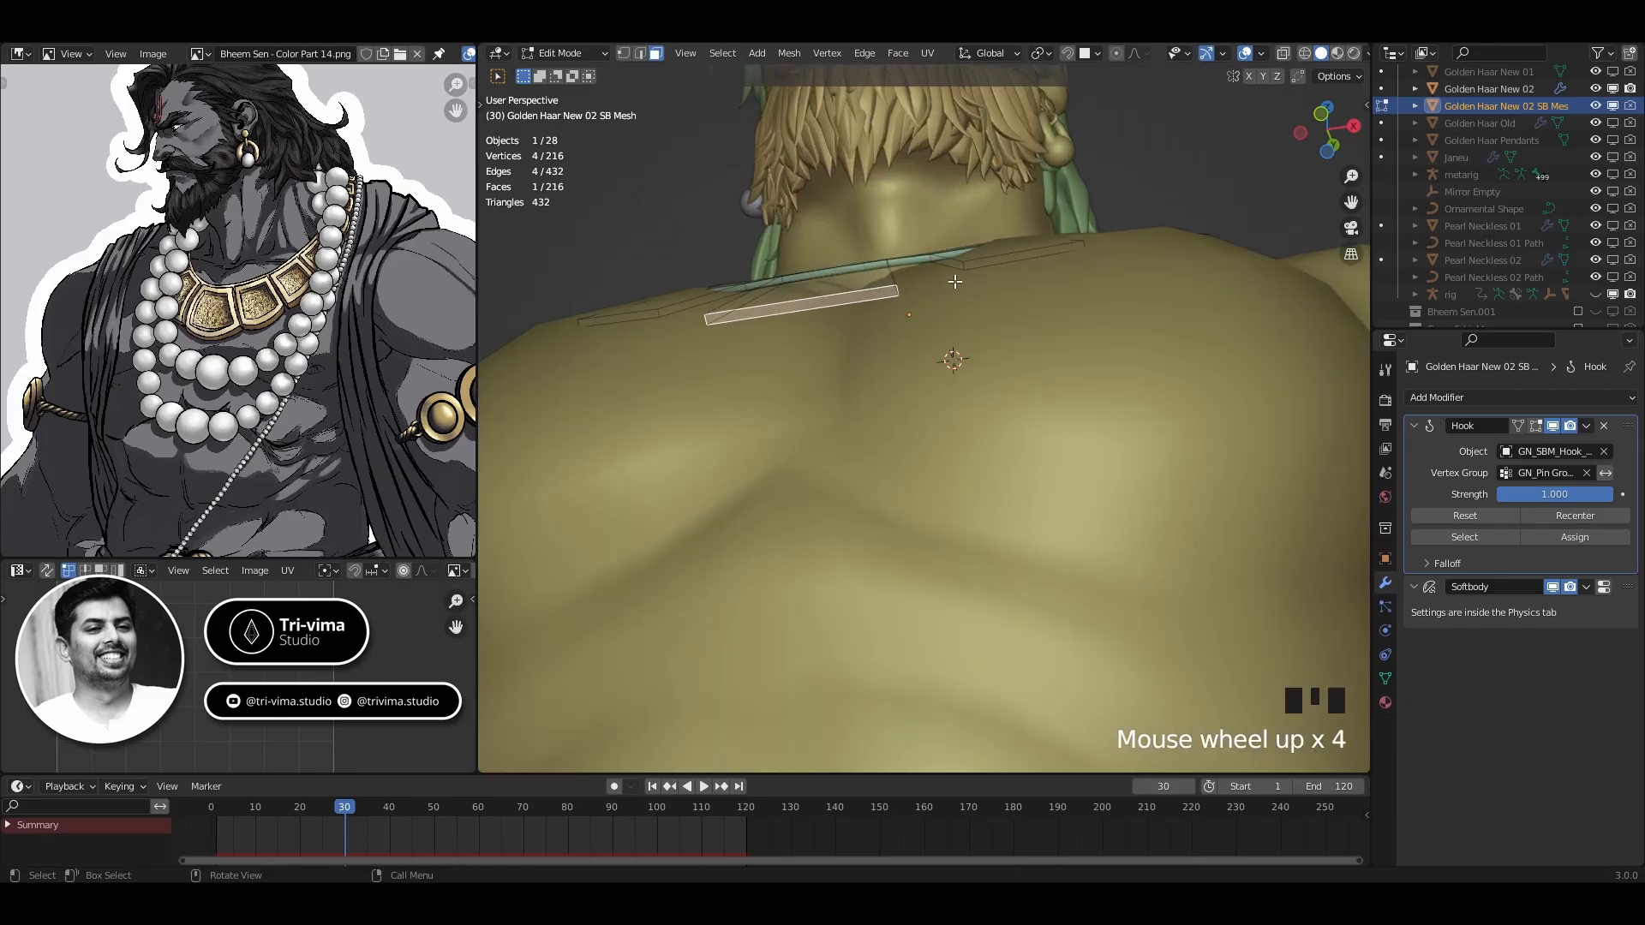
key("2")
left_click(961, 263)
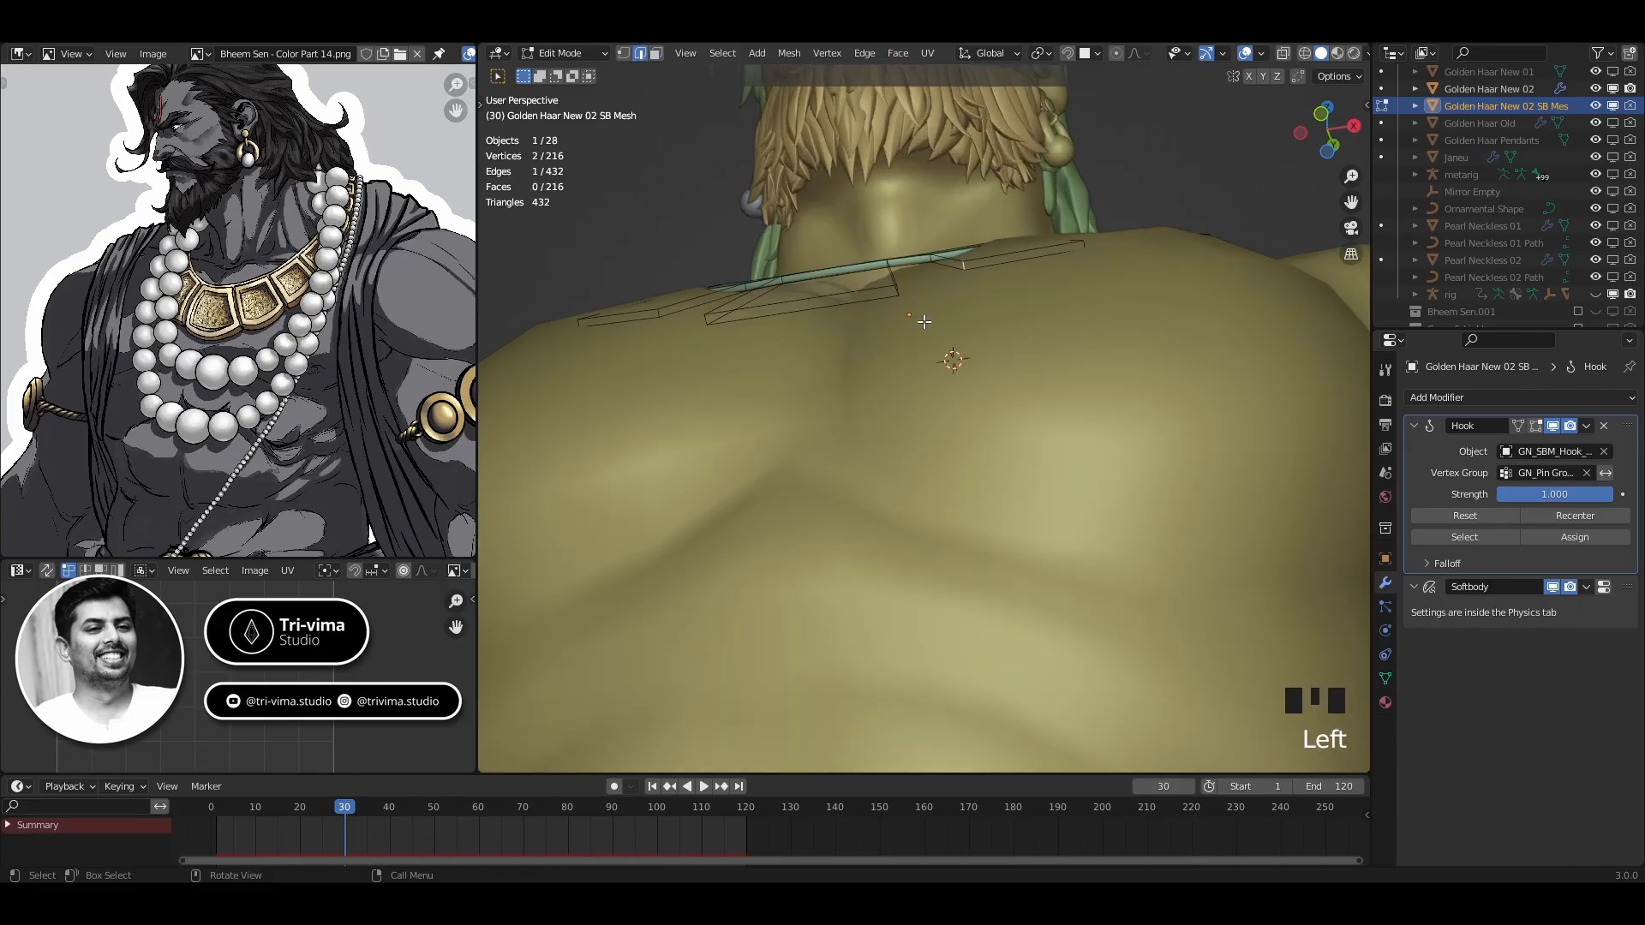
middle_click_drag(1024, 283, 1016, 396)
left_click(674, 371, "shift")
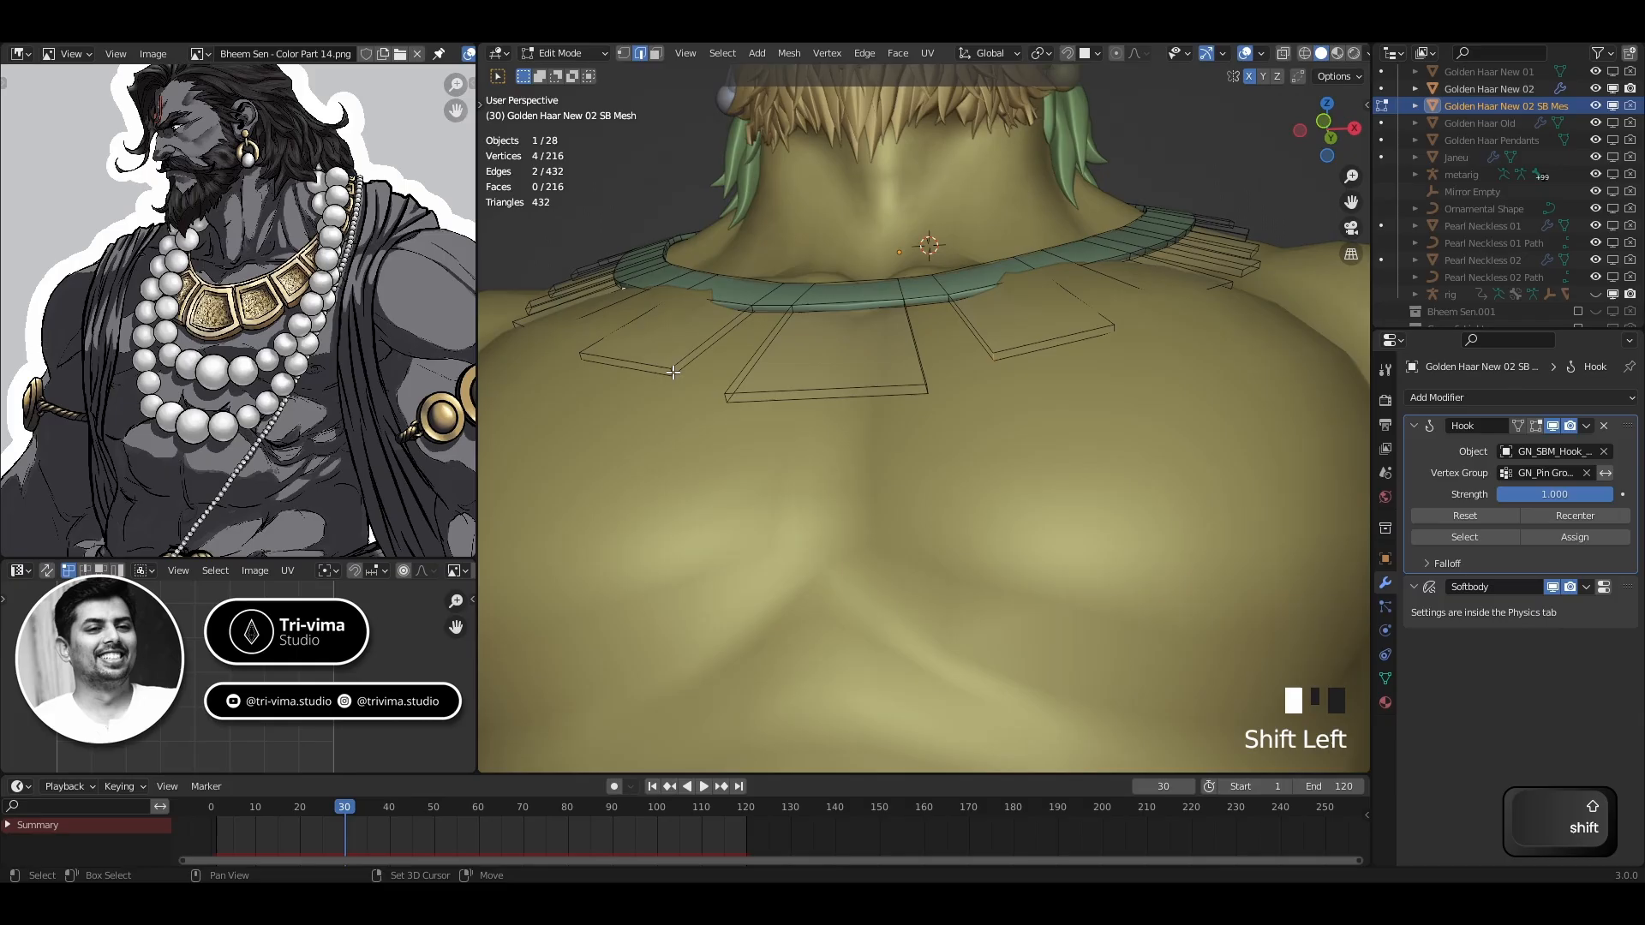
Select the lower end edges of the two extrusions flanking the centre one and move them slightly up and away from the chest in right view
left_click(999, 355)
left_click_drag(987, 346, 1005, 383)
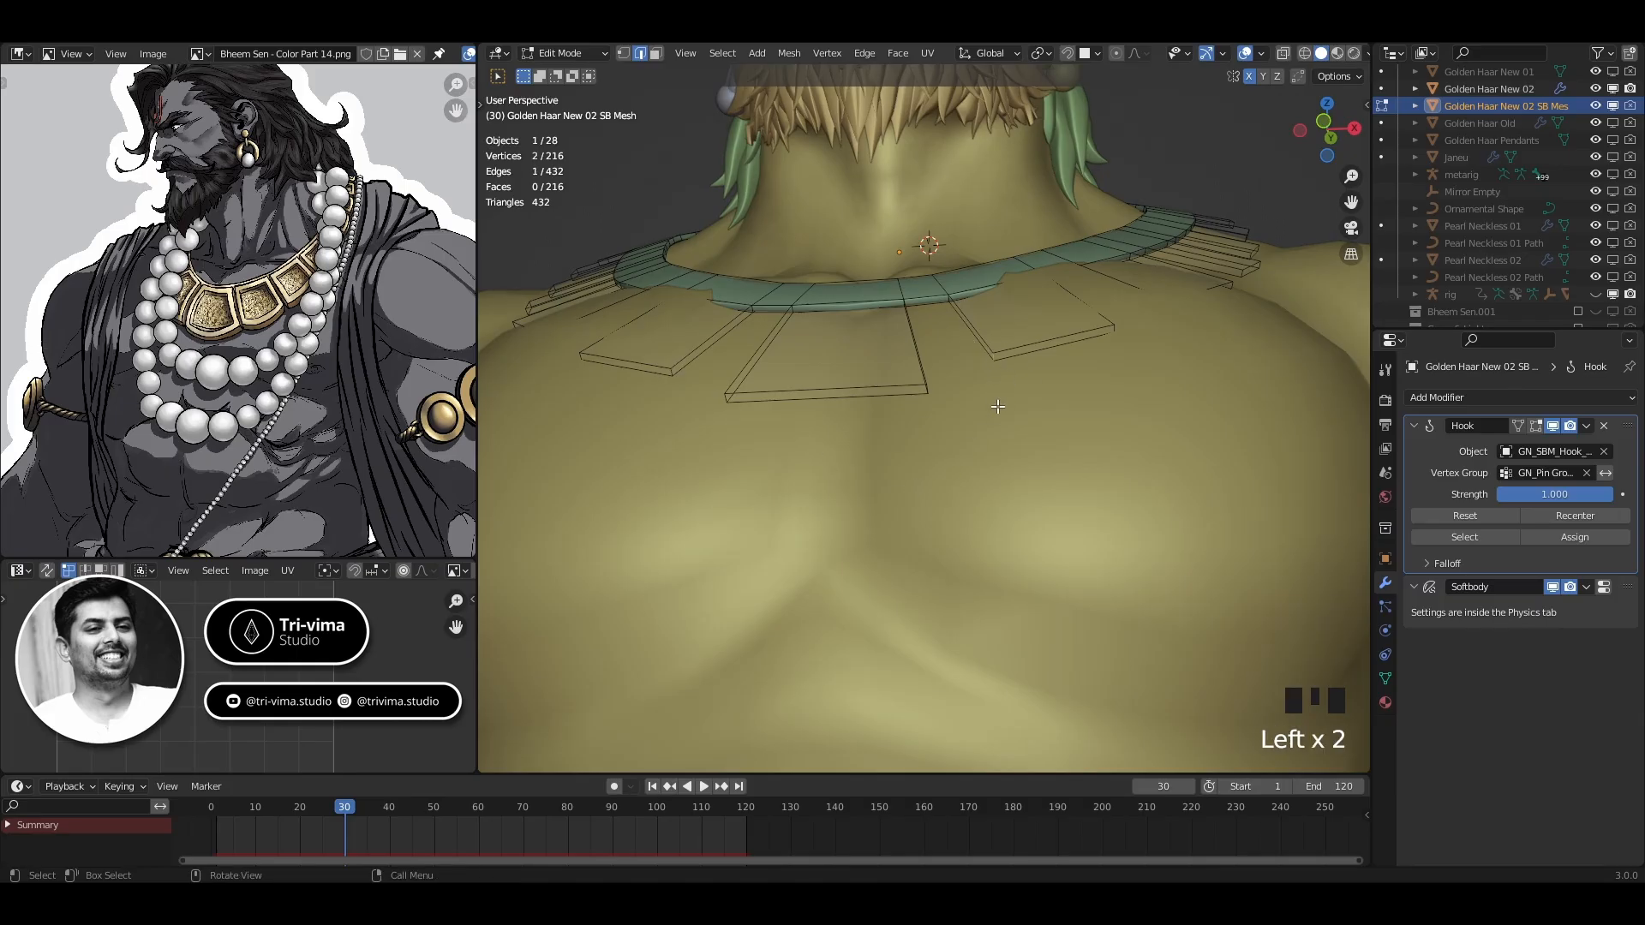
key("g")
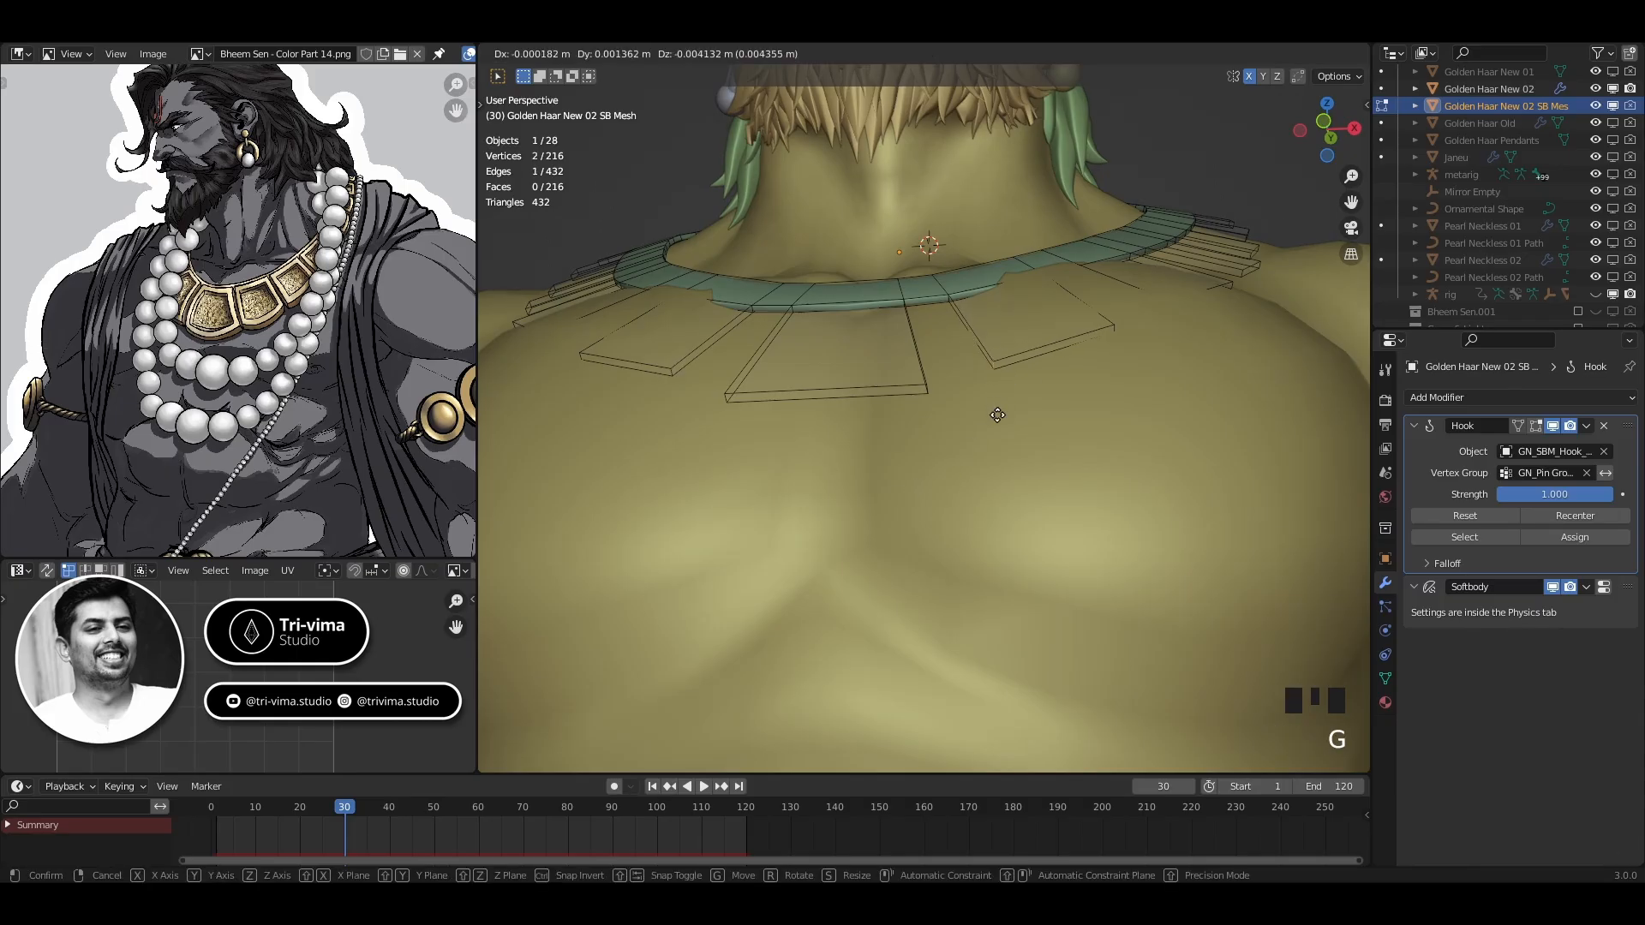
key("Escape")
left_click(672, 372, "shift")
middle_click_drag(765, 450, 728, 476)
key("KP_3")
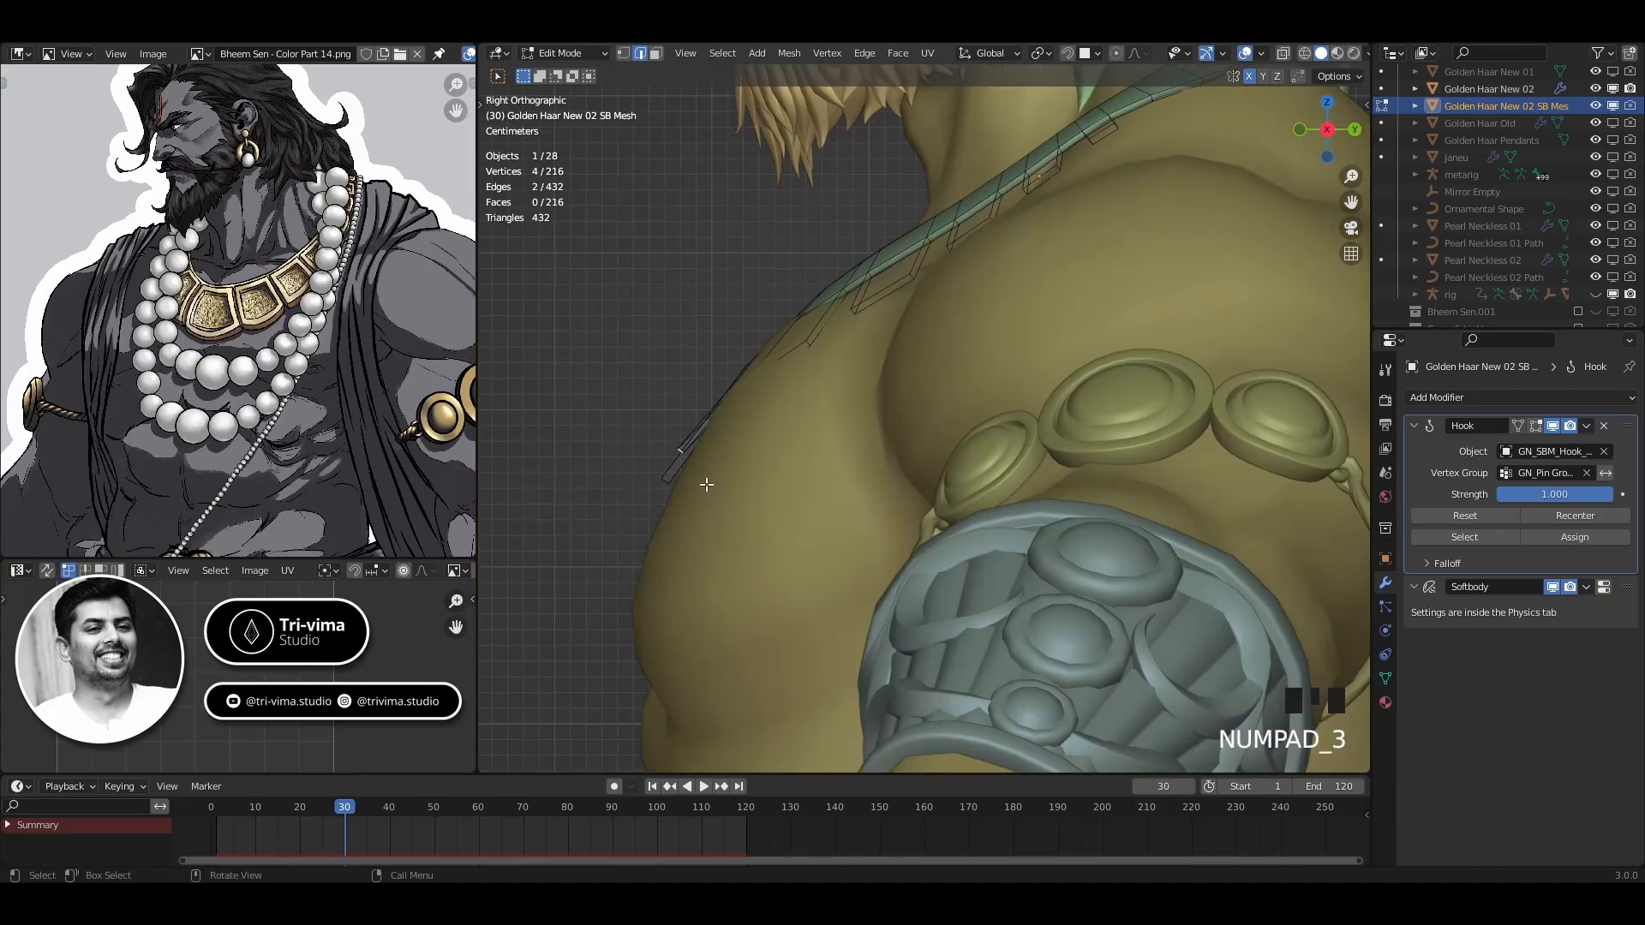
key("g")
left_click(701, 477)
middle_click_drag(701, 476, 867, 386)
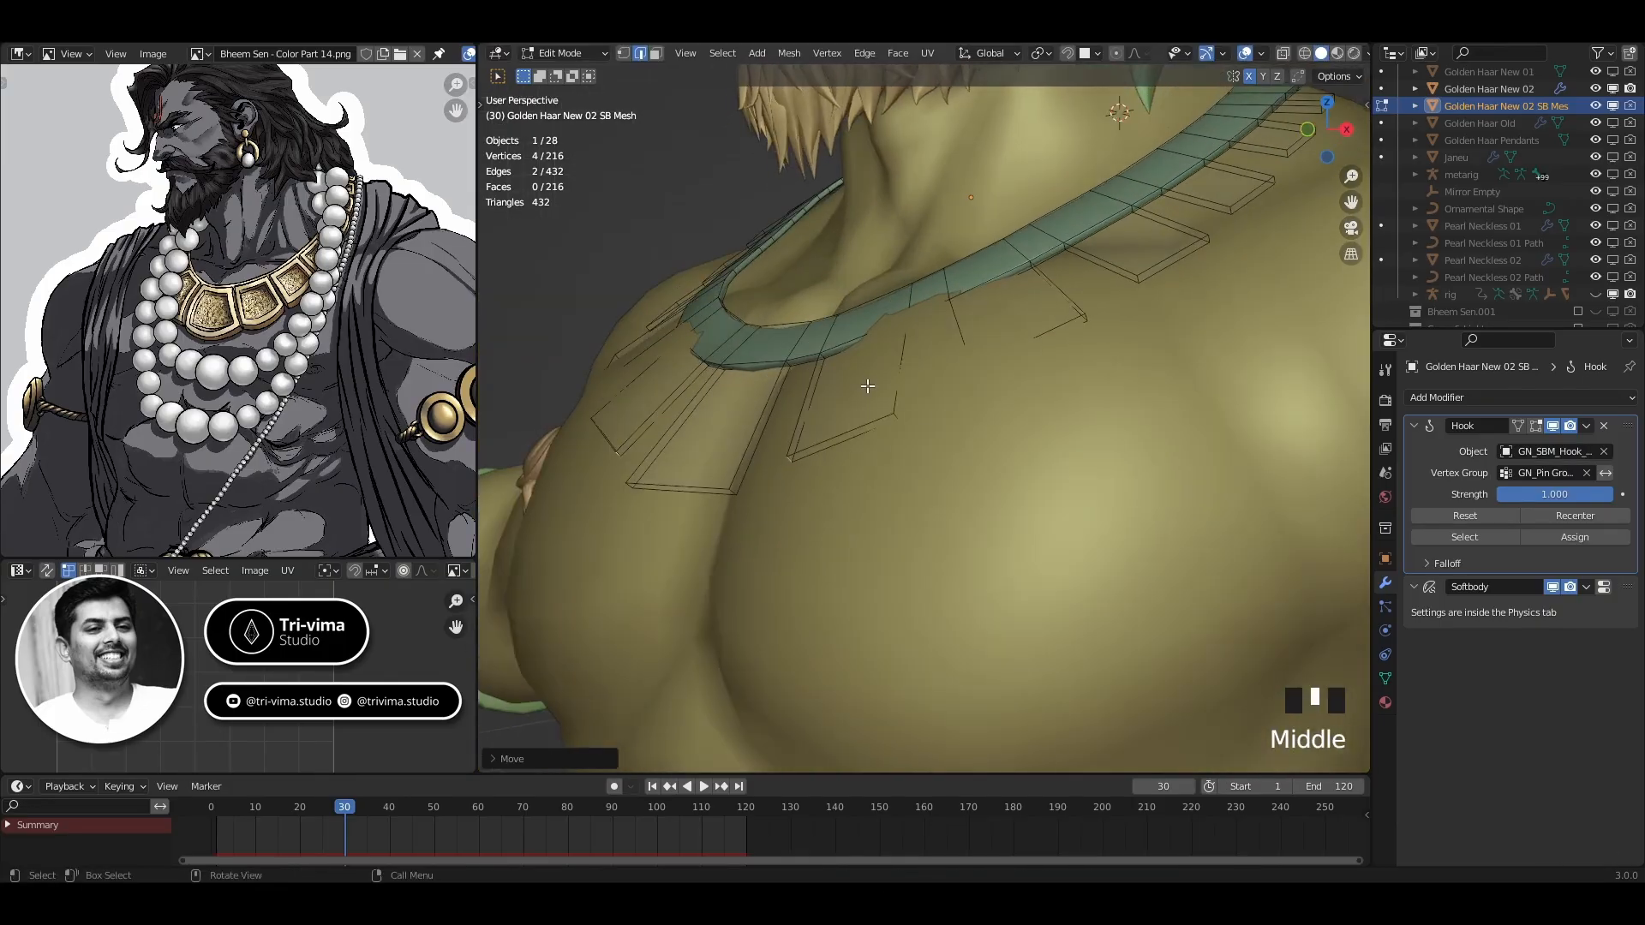
middle_click_drag(1068, 393, 1003, 387)
Return to Object Mode, delete the existing soft body bake, and bake the simulation again with the adjusted side extrusions
key("Tab")
left_click(1386, 654)
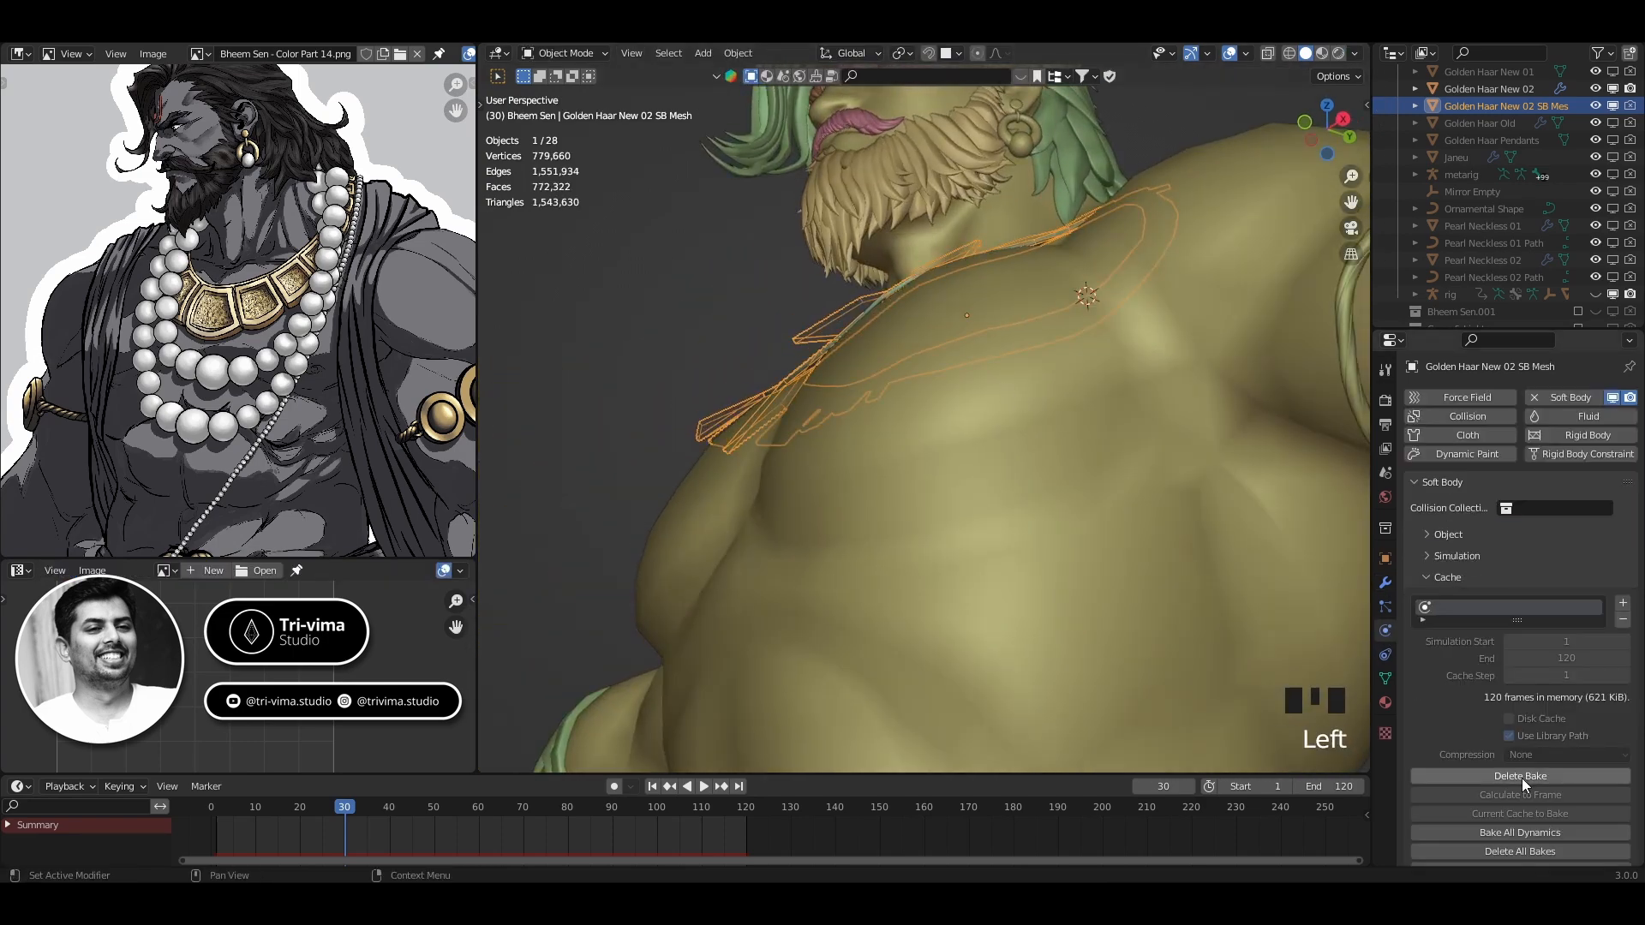
left_click(1476, 776)
scroll(956, 516, "down", 2)
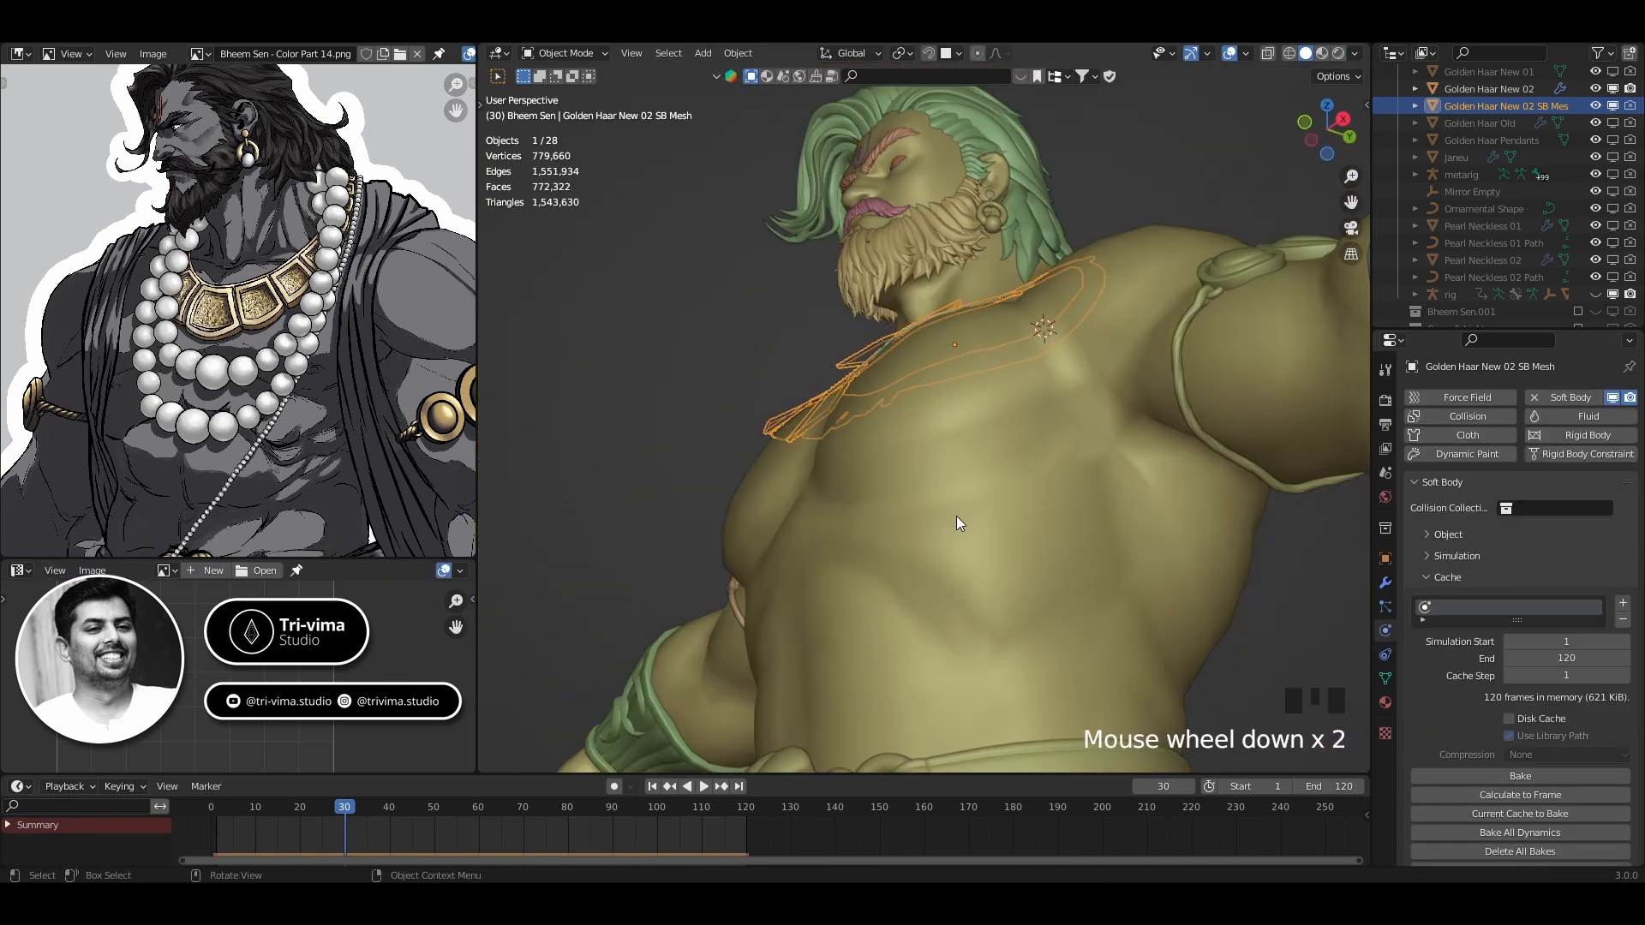
middle_click_drag(957, 516, 979, 585)
left_click(1506, 778)
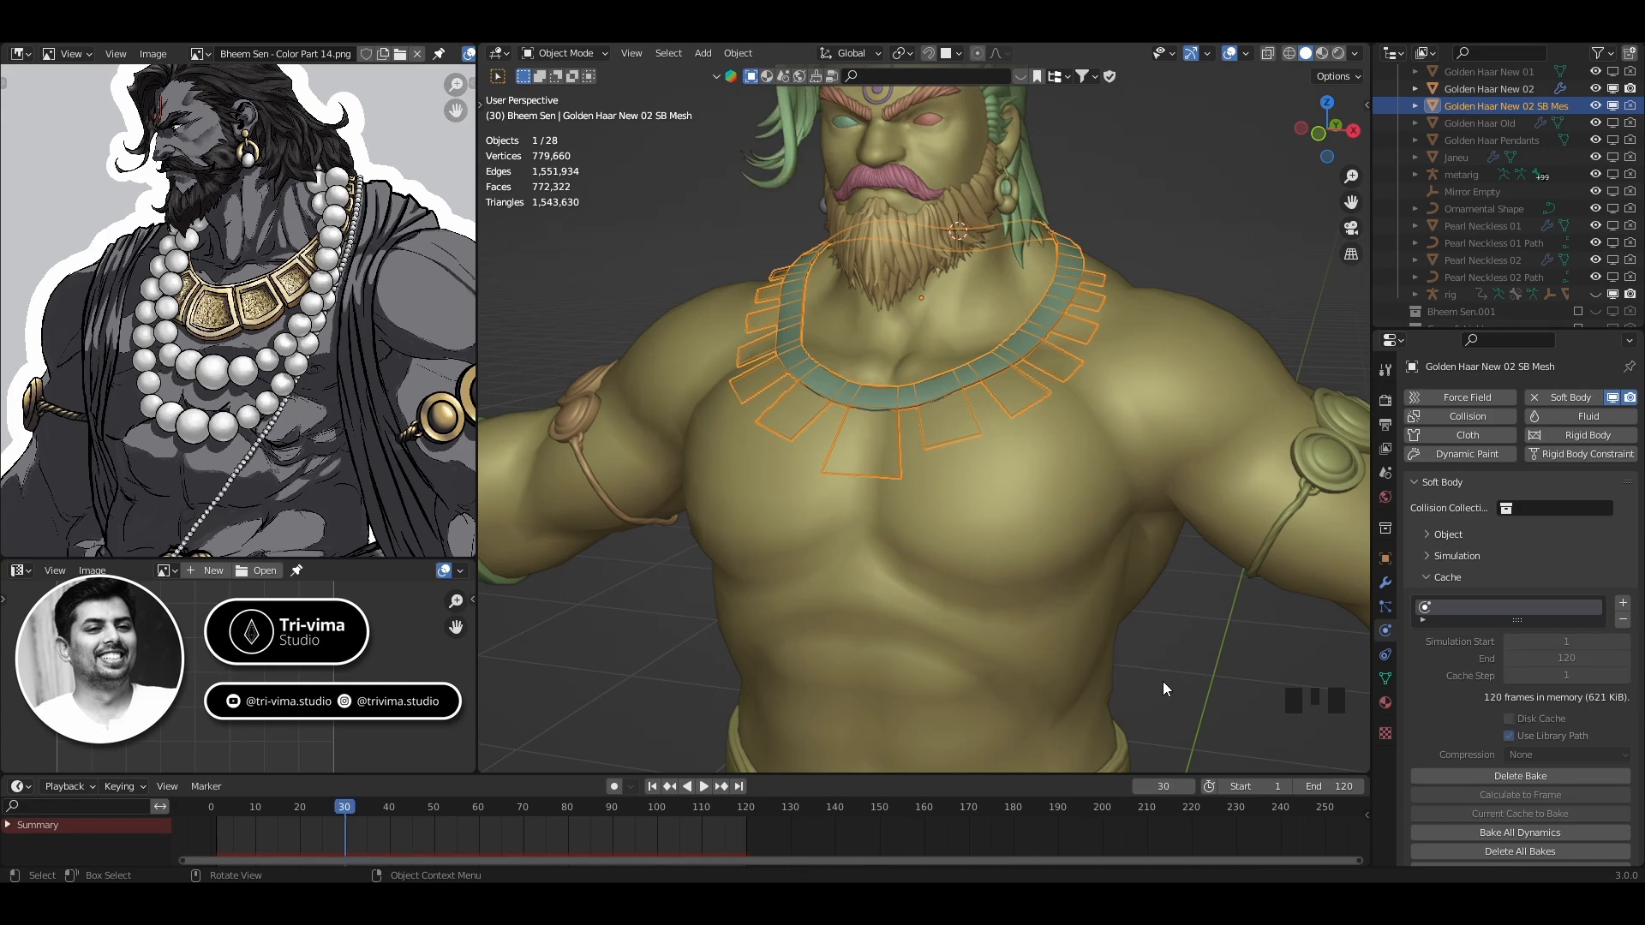
Play the new bake from the first frame, check it from several angles, set the start frame to 30, and deselect the mesh
left_click(654, 787)
left_click(705, 787)
middle_click_drag(640, 615, 687, 538)
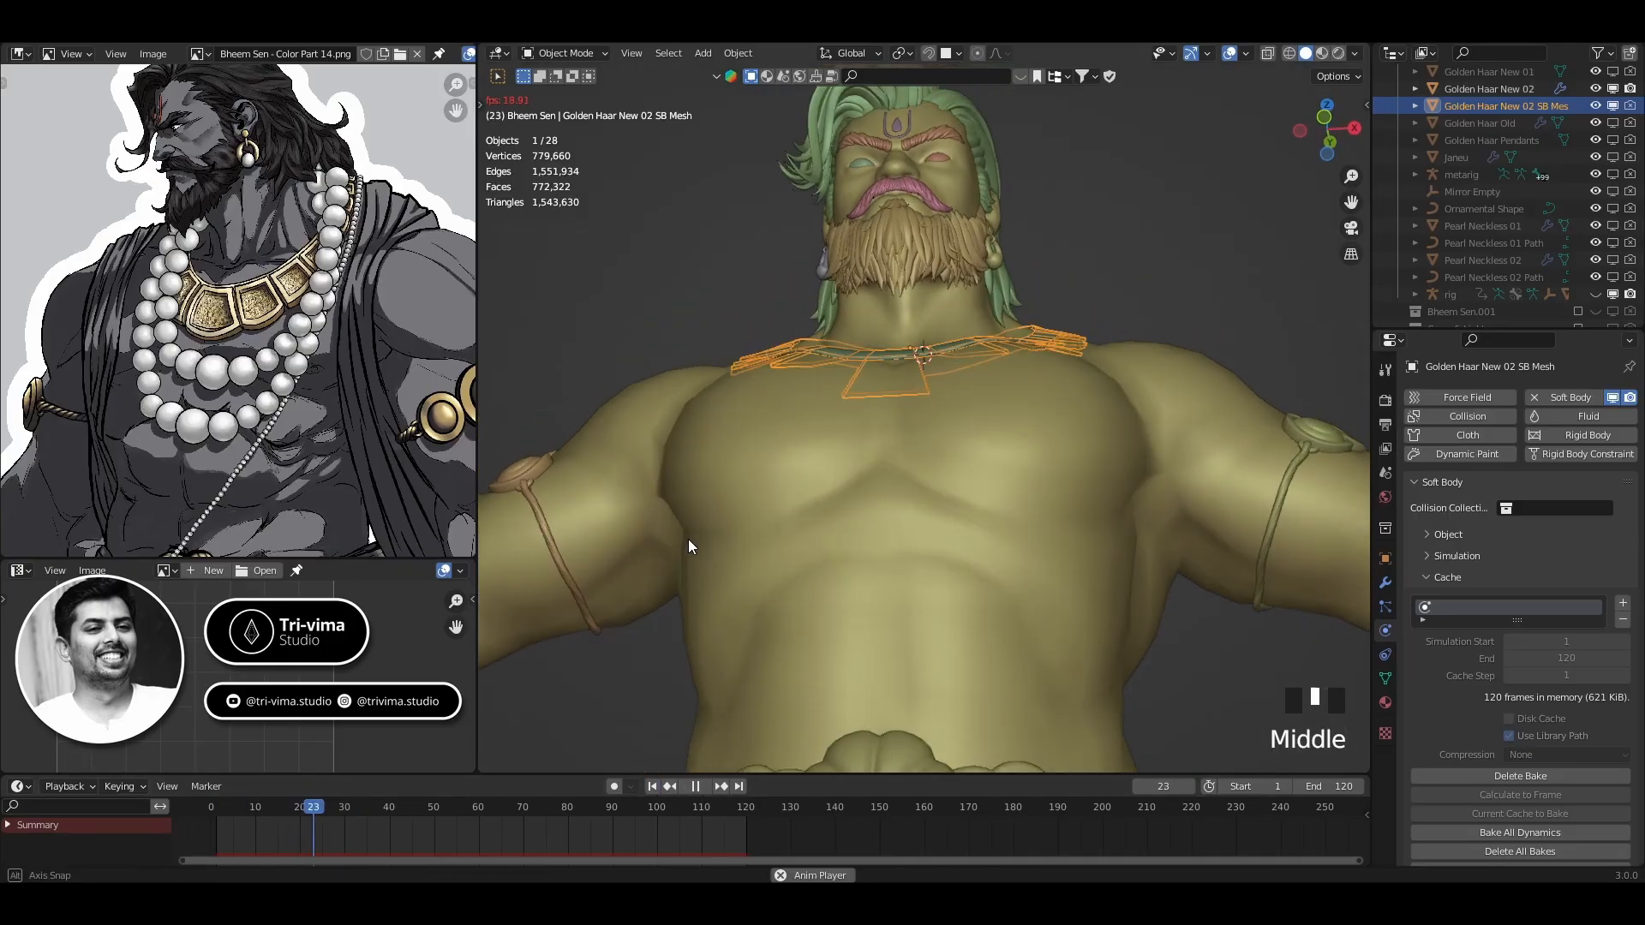
middle_click_drag(893, 479, 817, 566)
middle_click_drag(901, 460, 1105, 600)
left_click_drag(1247, 786, 1285, 787)
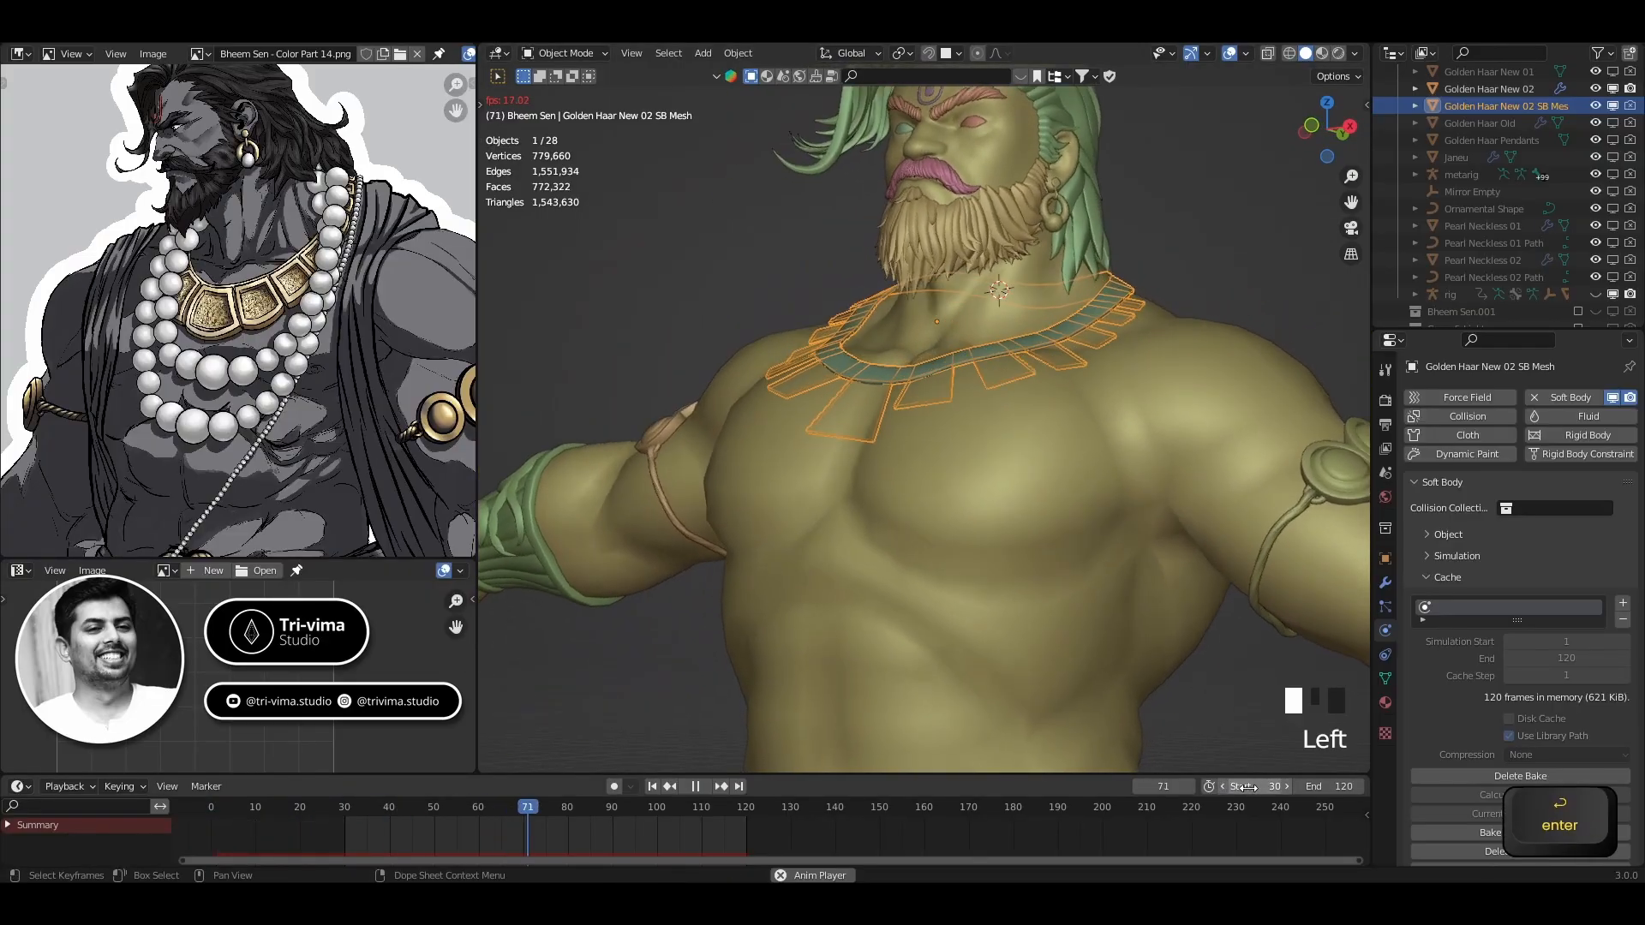
left_click(571, 410)
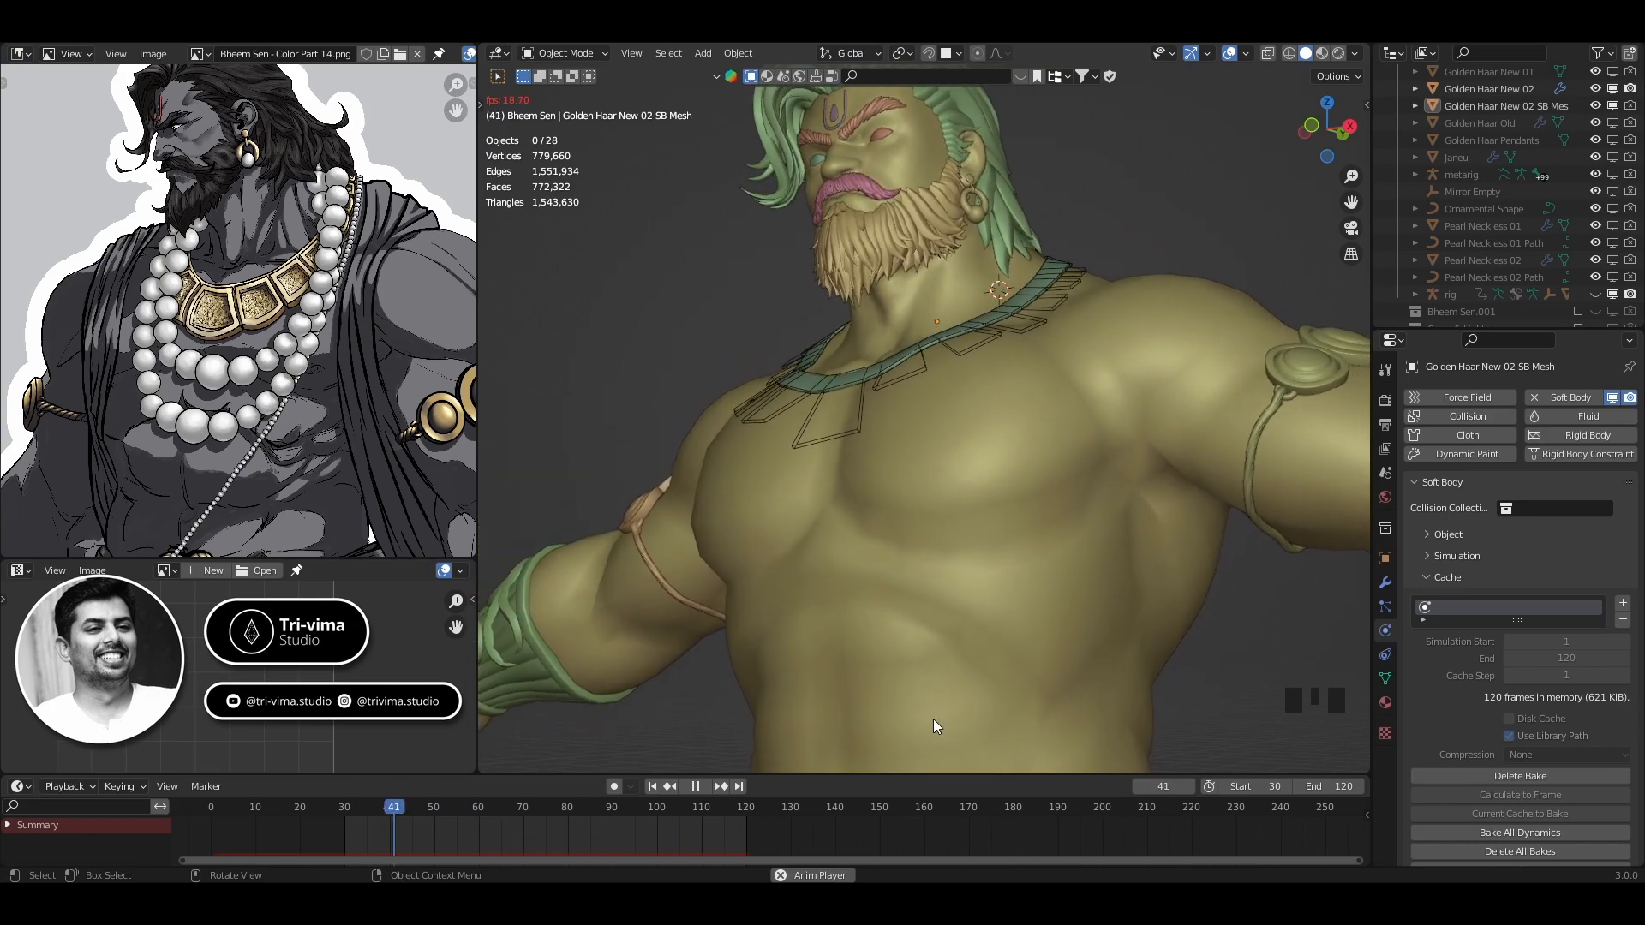
Snap the 3D cursor to the world origin and save the file
middle_click_drag(934, 719, 880, 560)
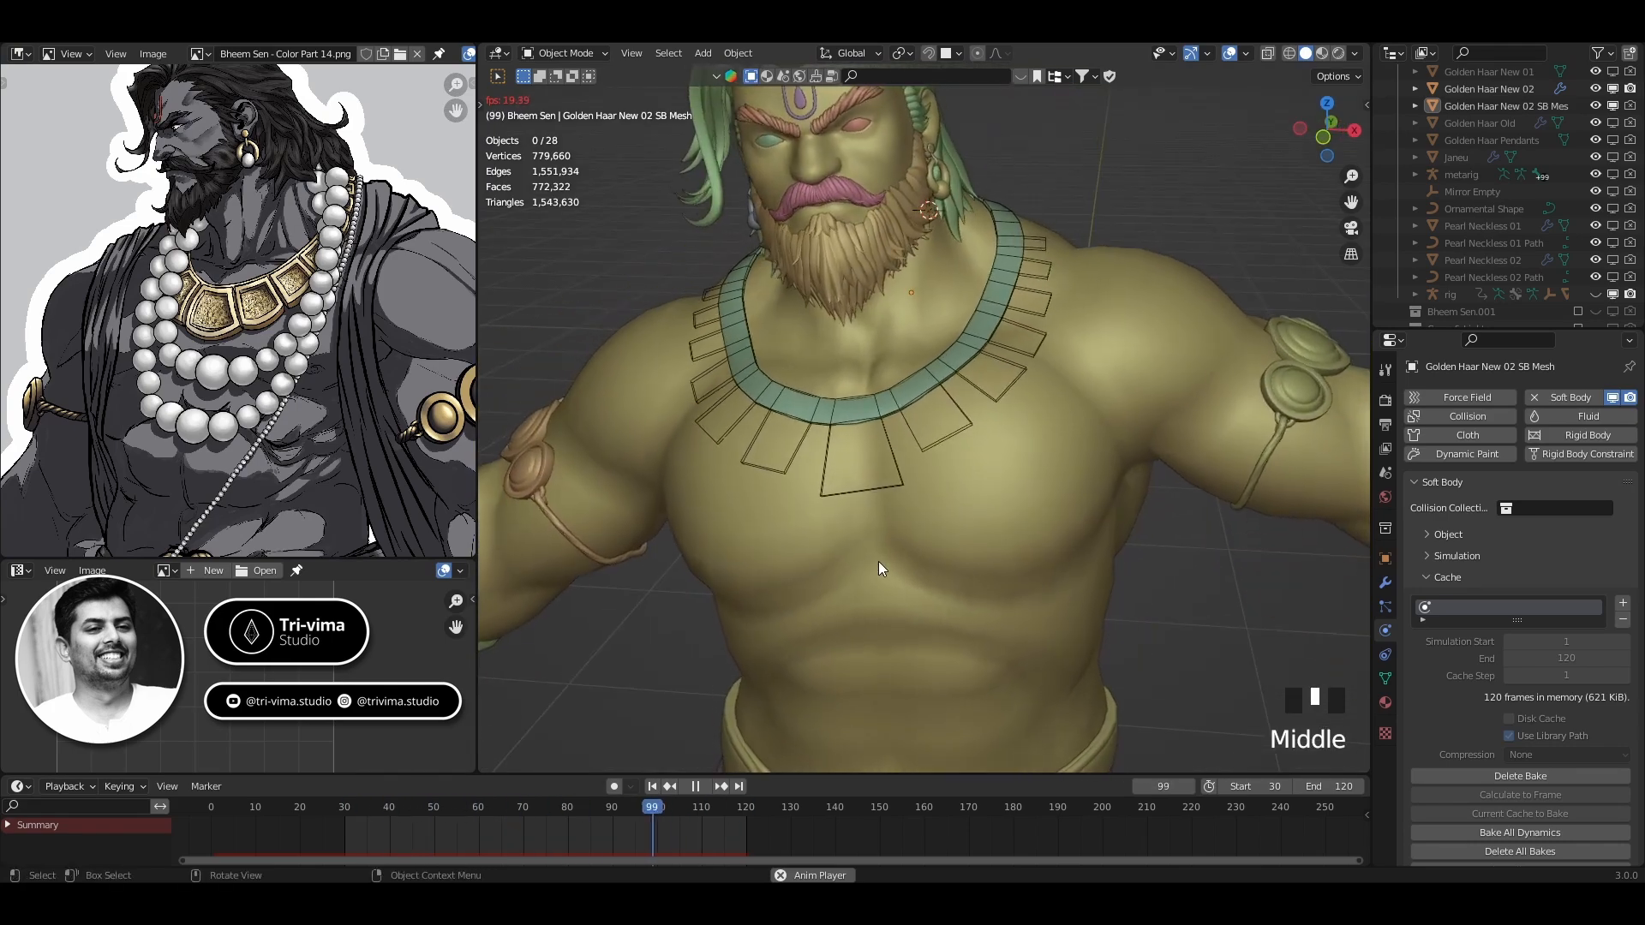
key("shift+s")
left_click(755, 626)
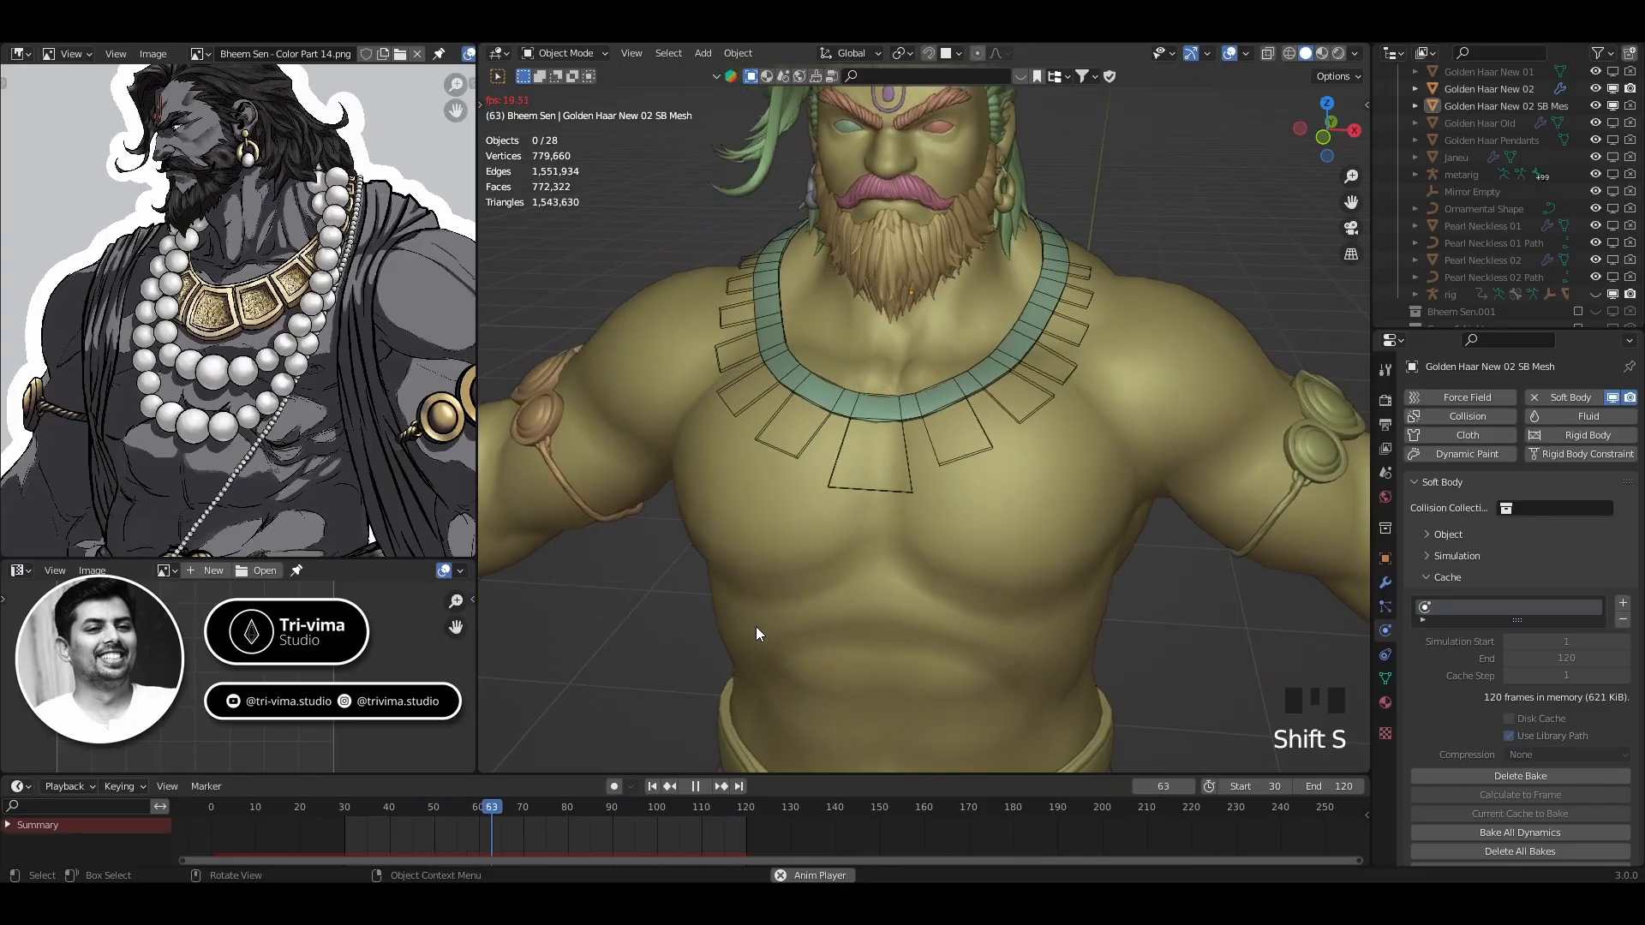
key("ctrl+s")
Examine the looping necklace simulation around the whole upper body, from the back and the front
scroll(796, 594, "down", 2)
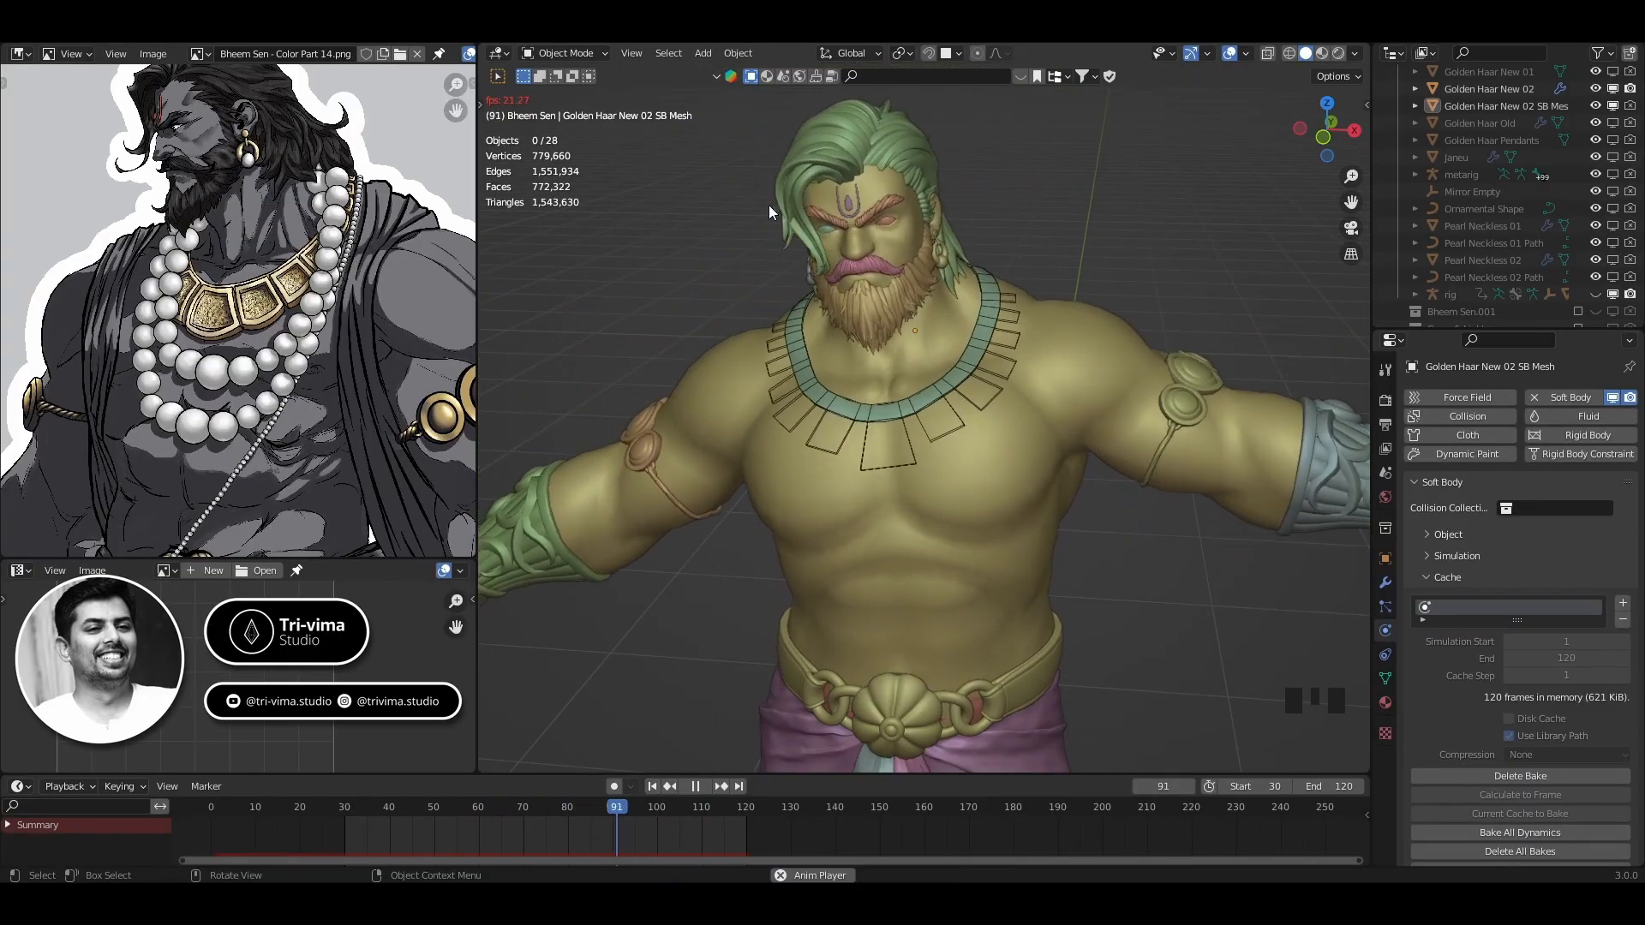
middle_click_drag(726, 566, 808, 499)
middle_click_drag(760, 575, 916, 308)
scroll(914, 306, "up", 1)
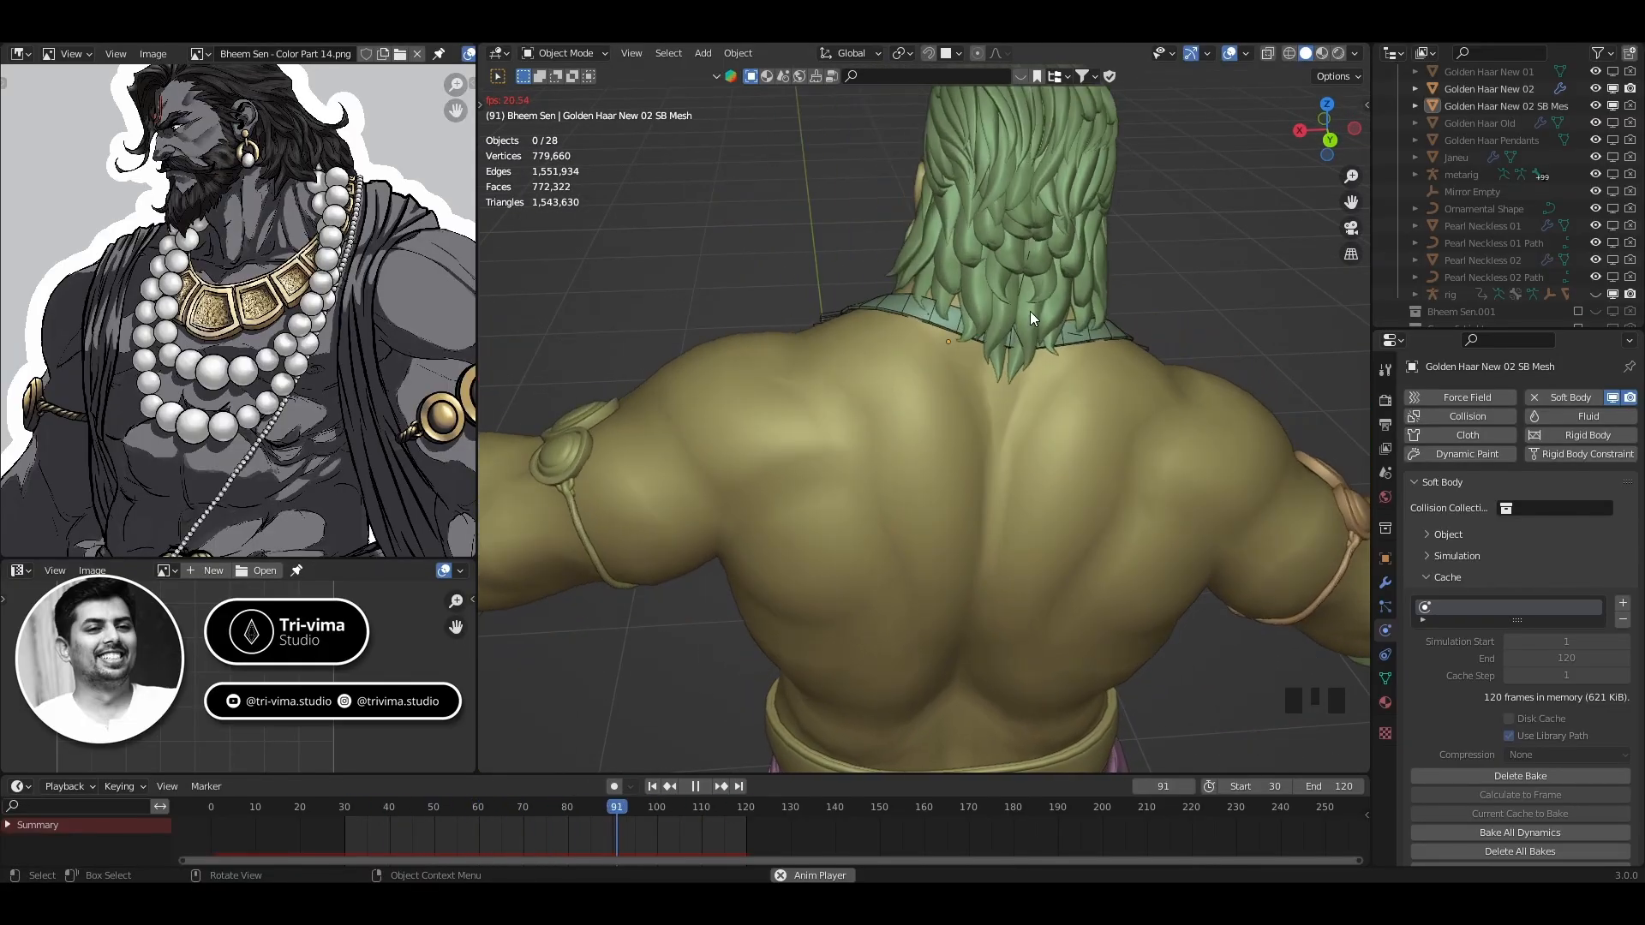
middle_click_drag(755, 293, 1084, 314)
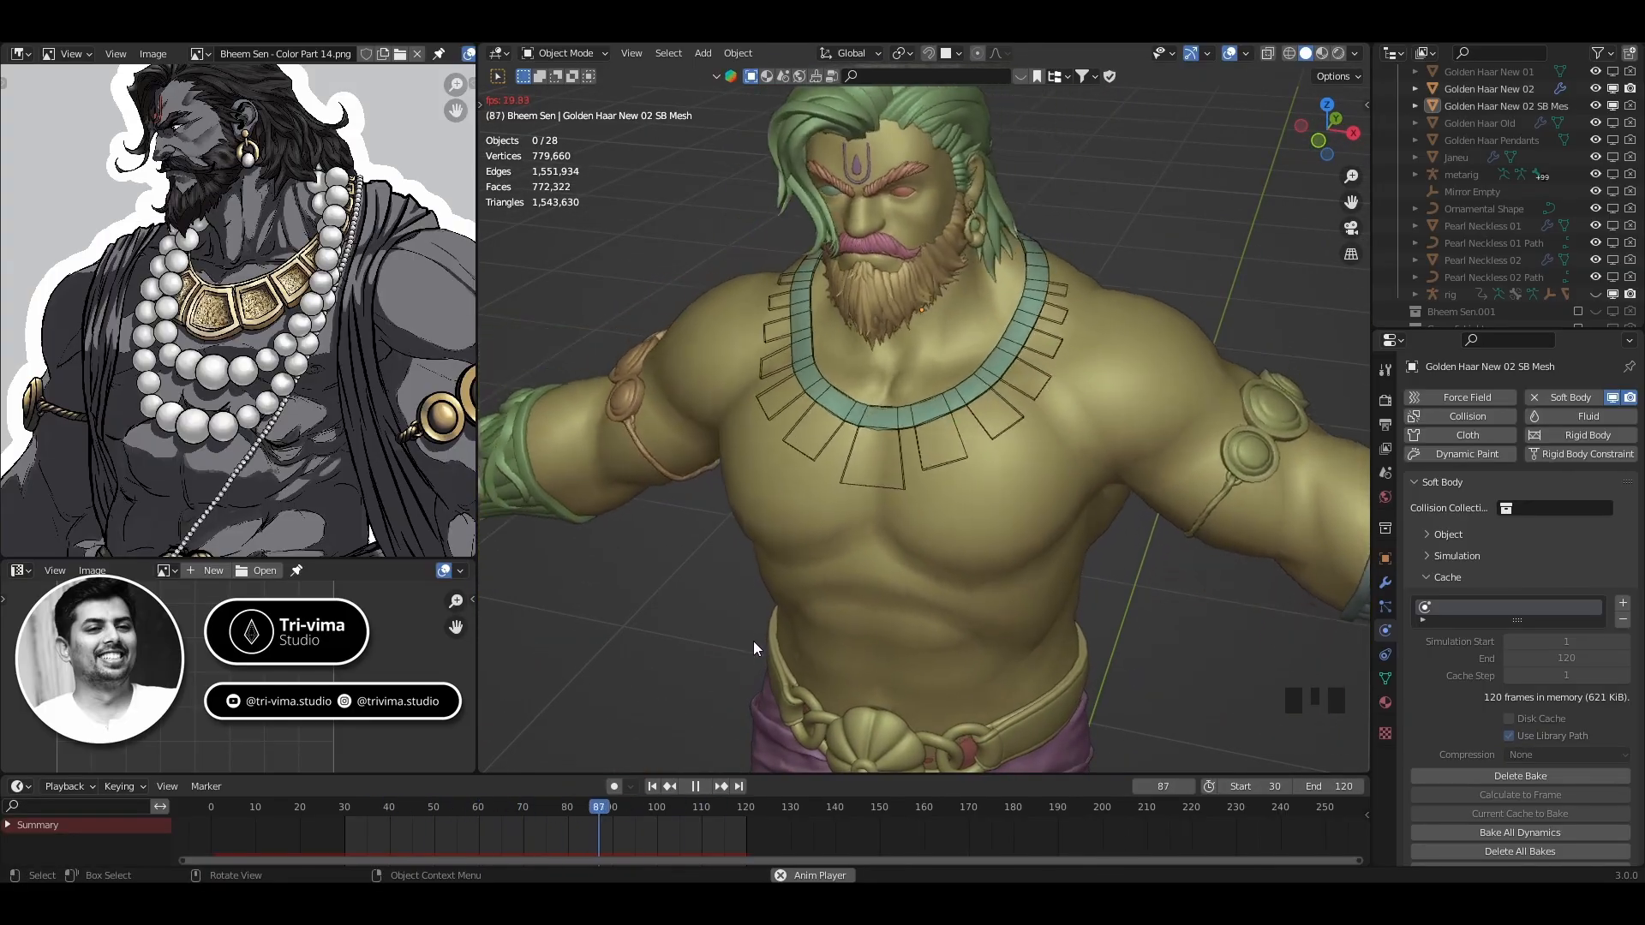
scroll(753, 641, "down", 3)
middle_click_drag(713, 615, 725, 579)
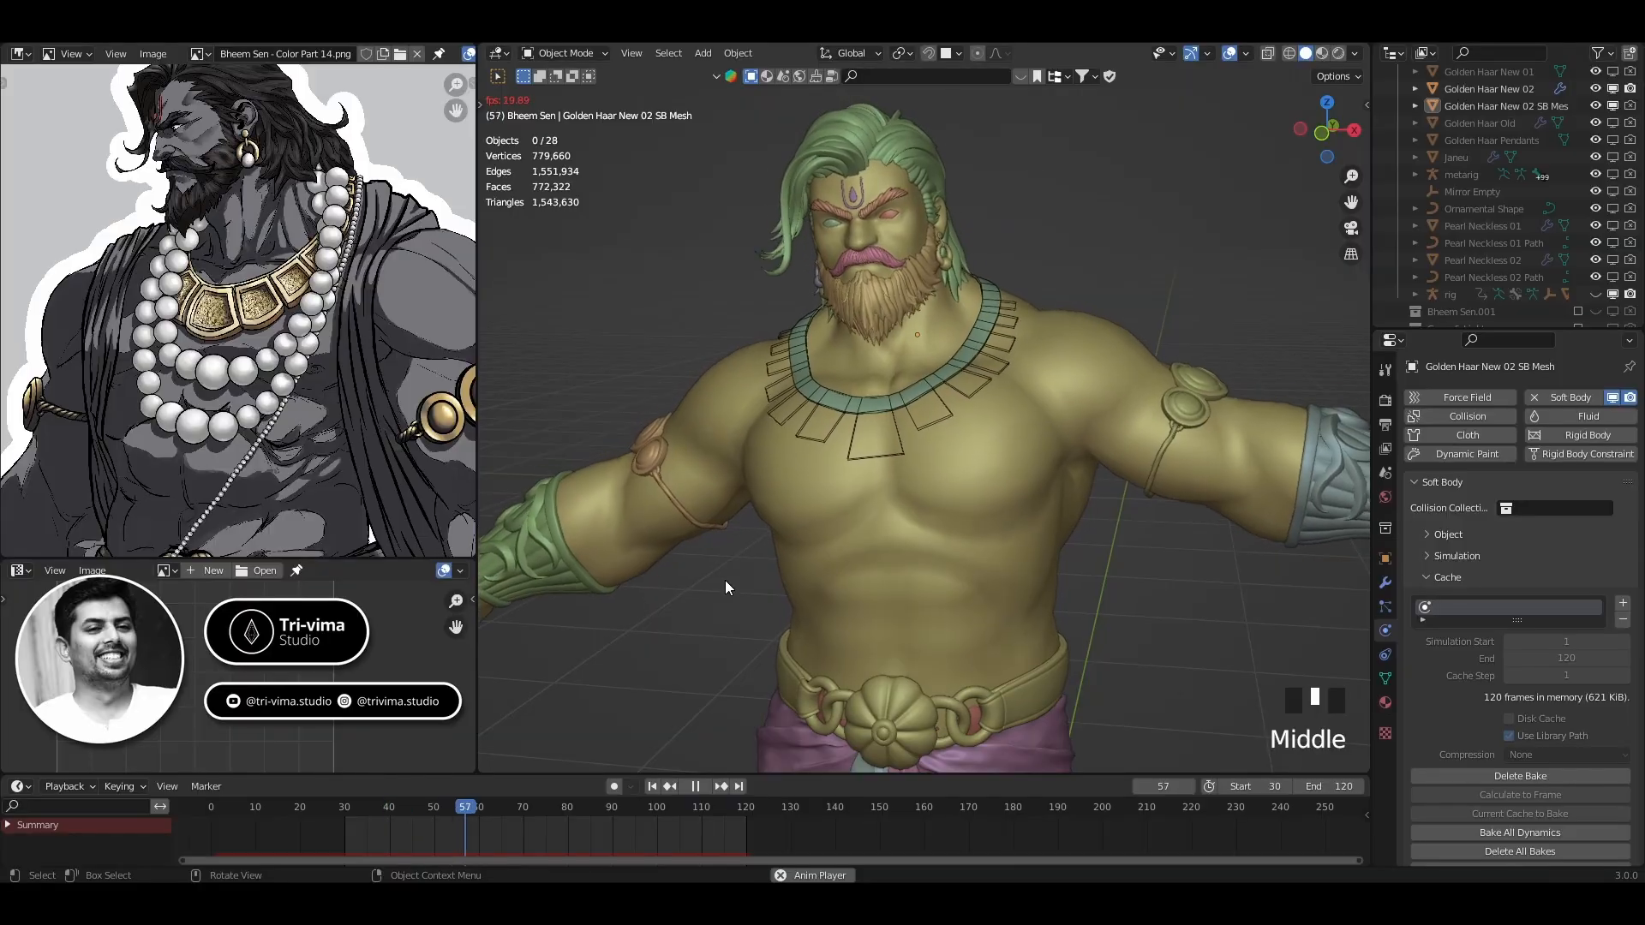